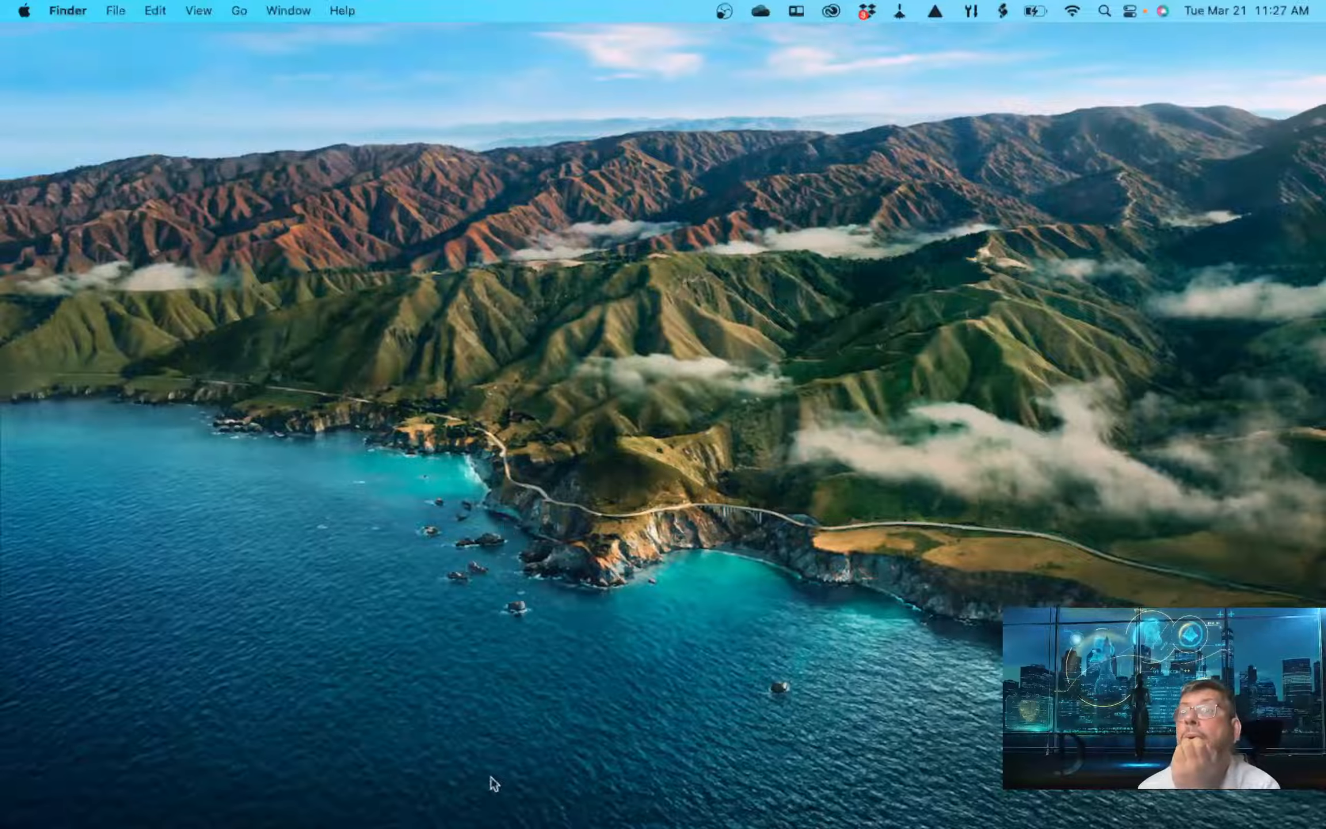
- Launch Chrome and enter dialogflow.cloud.google.com in the address bar of a new tab
mouse_move(498, 826)
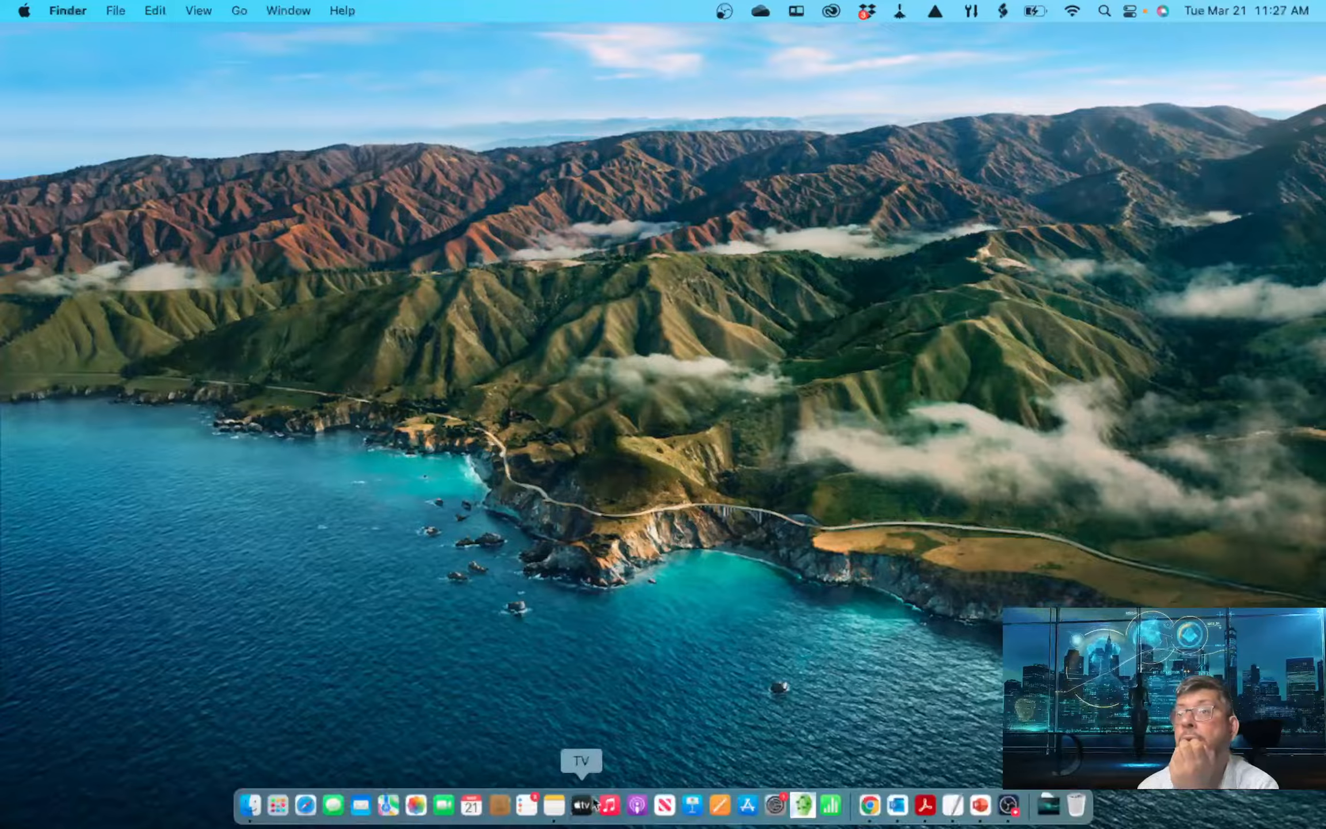
click(873, 811)
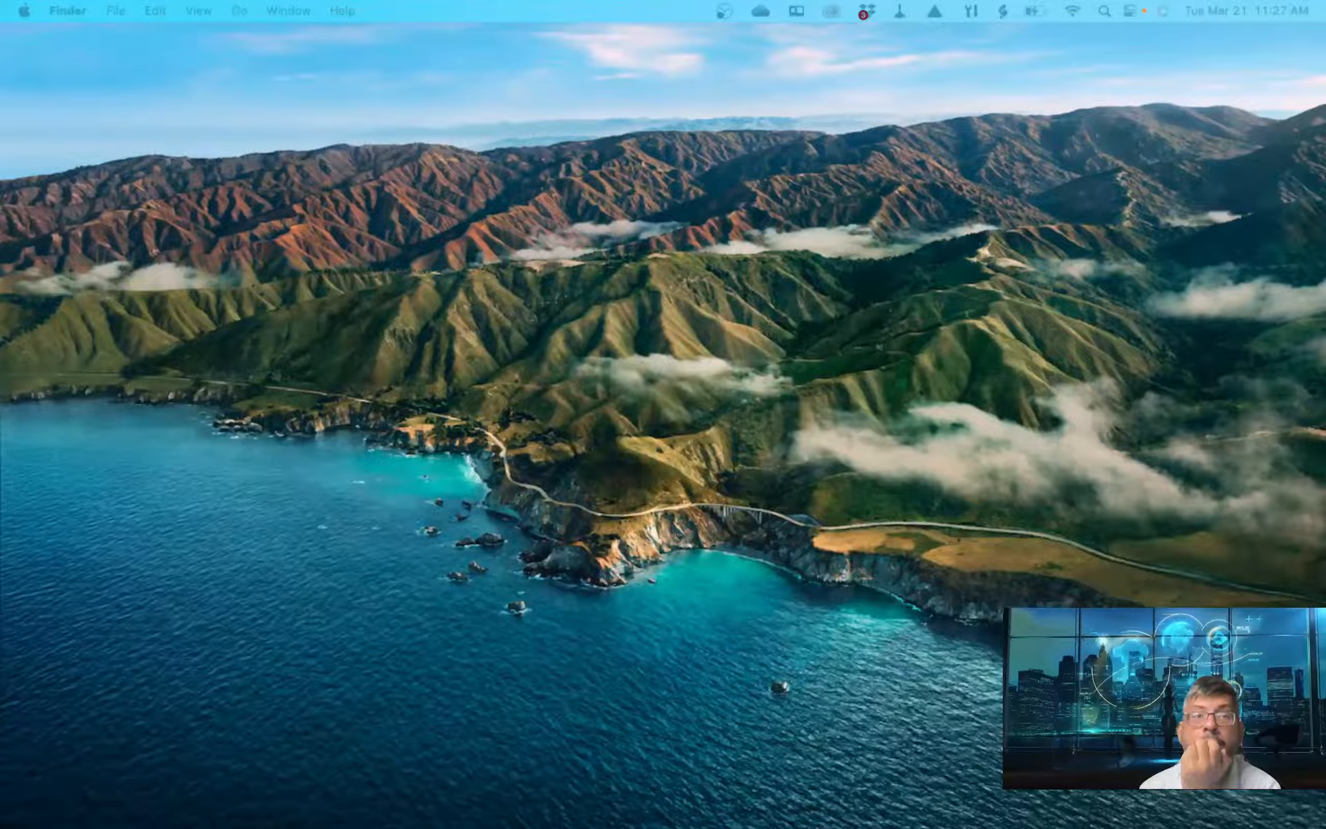
text(dialogflow.cloud.google.com)
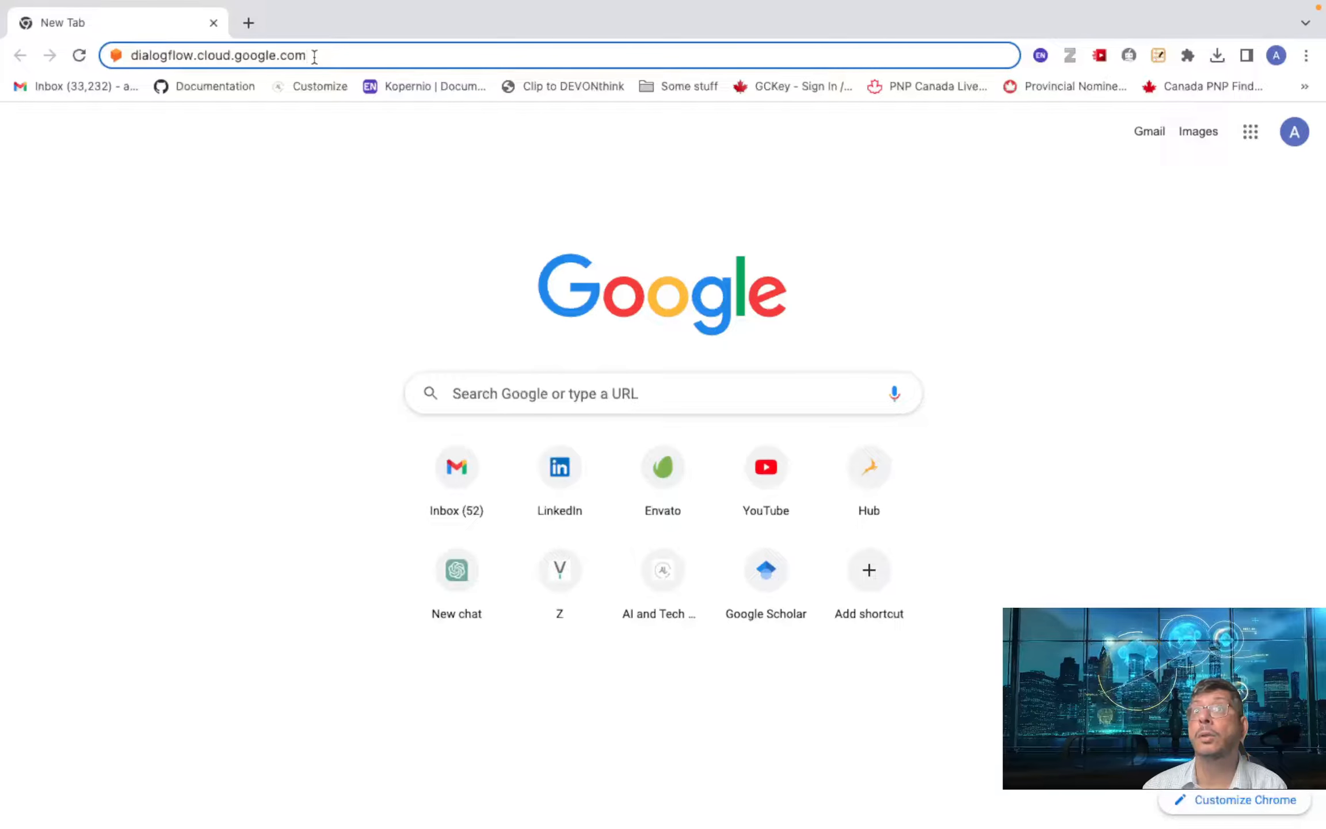
- Load the Dialogflow console and start a new agent from the agent list
key(Return)
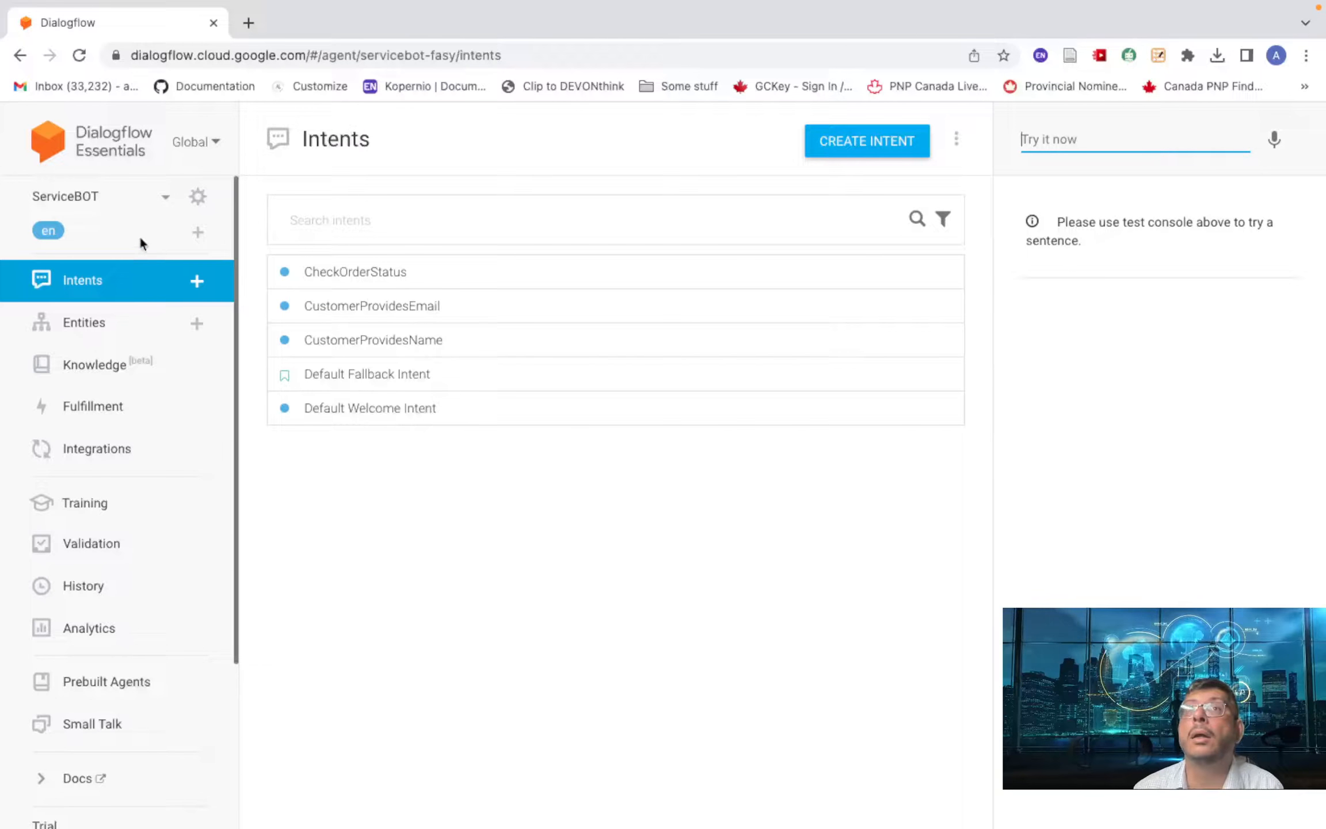
click(166, 200)
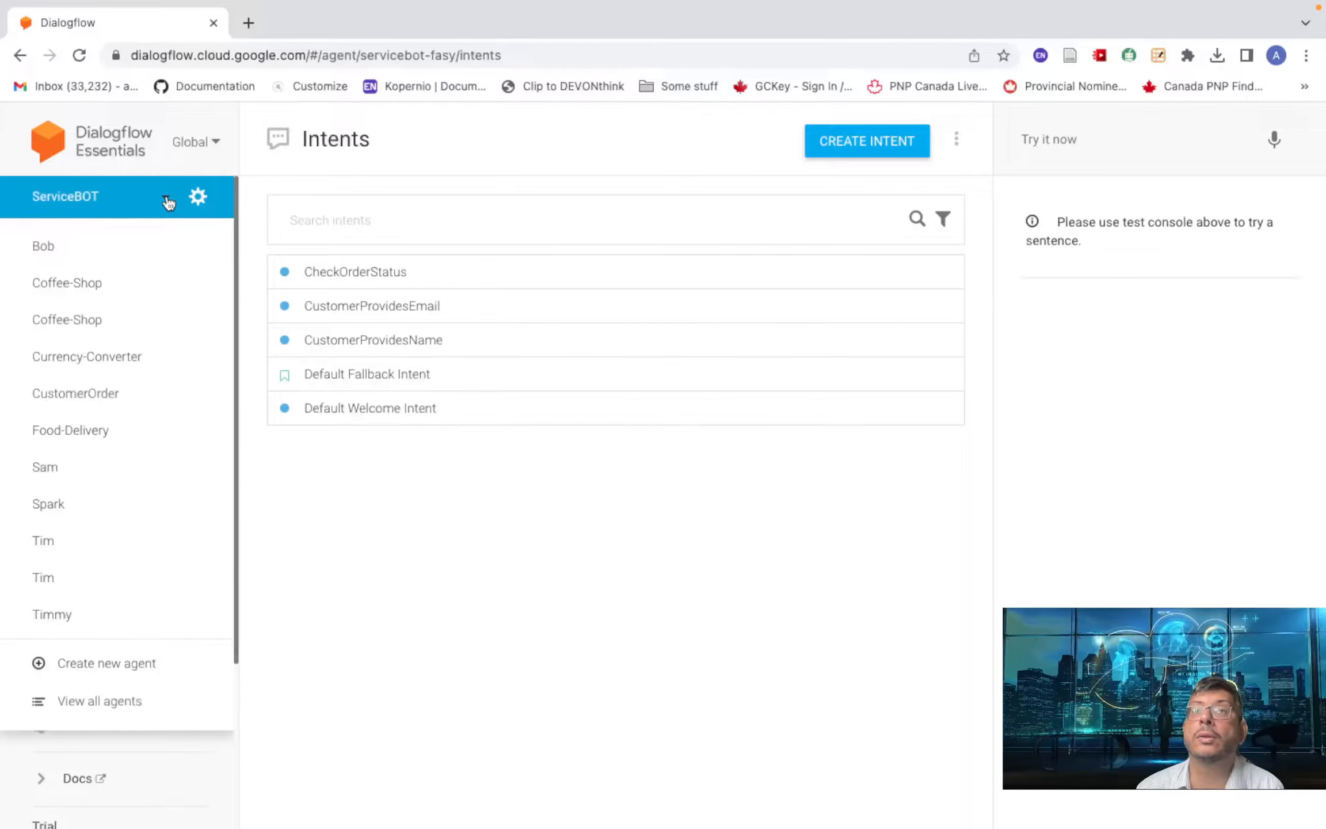
click(123, 669)
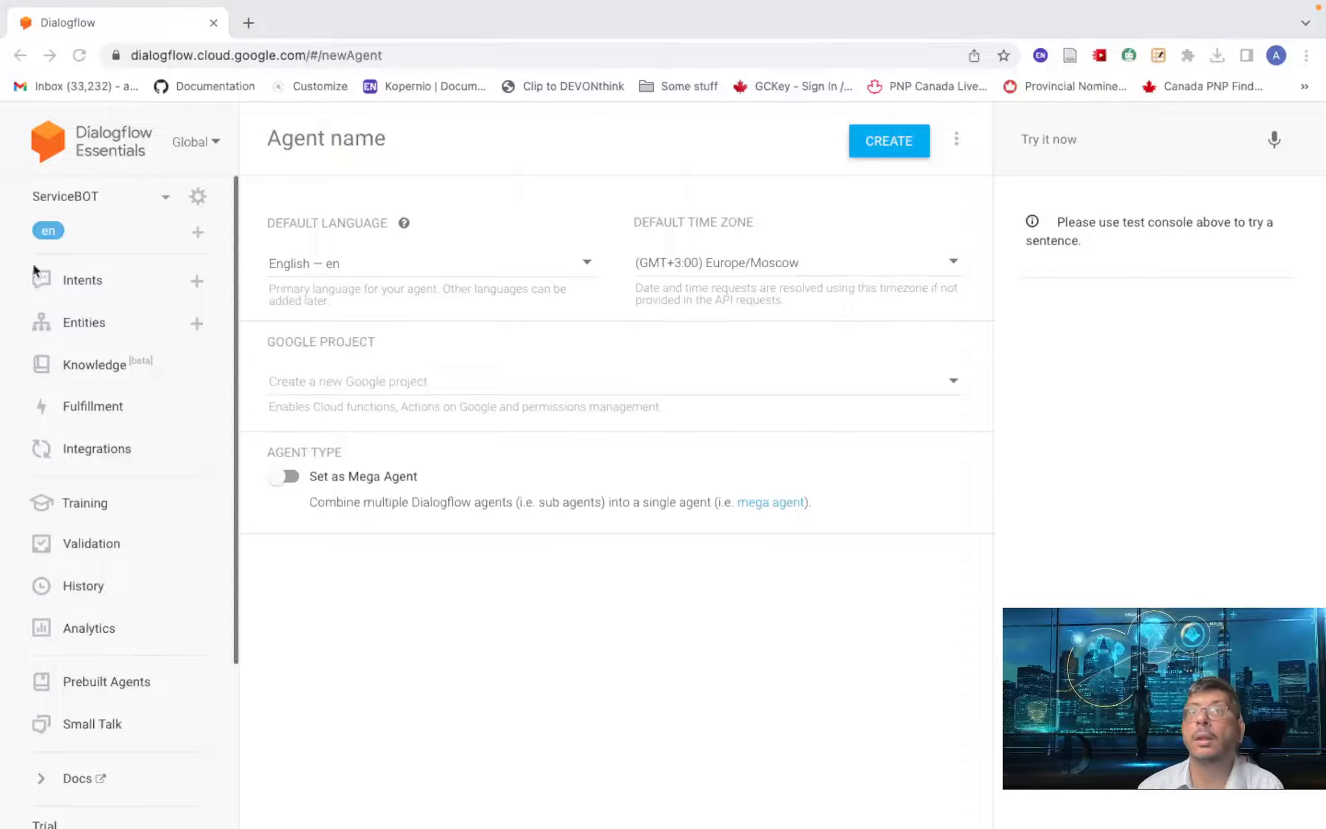
- Create the agent CustomerHelp, keeping 'Create a new Google project' as its project
click(326, 141)
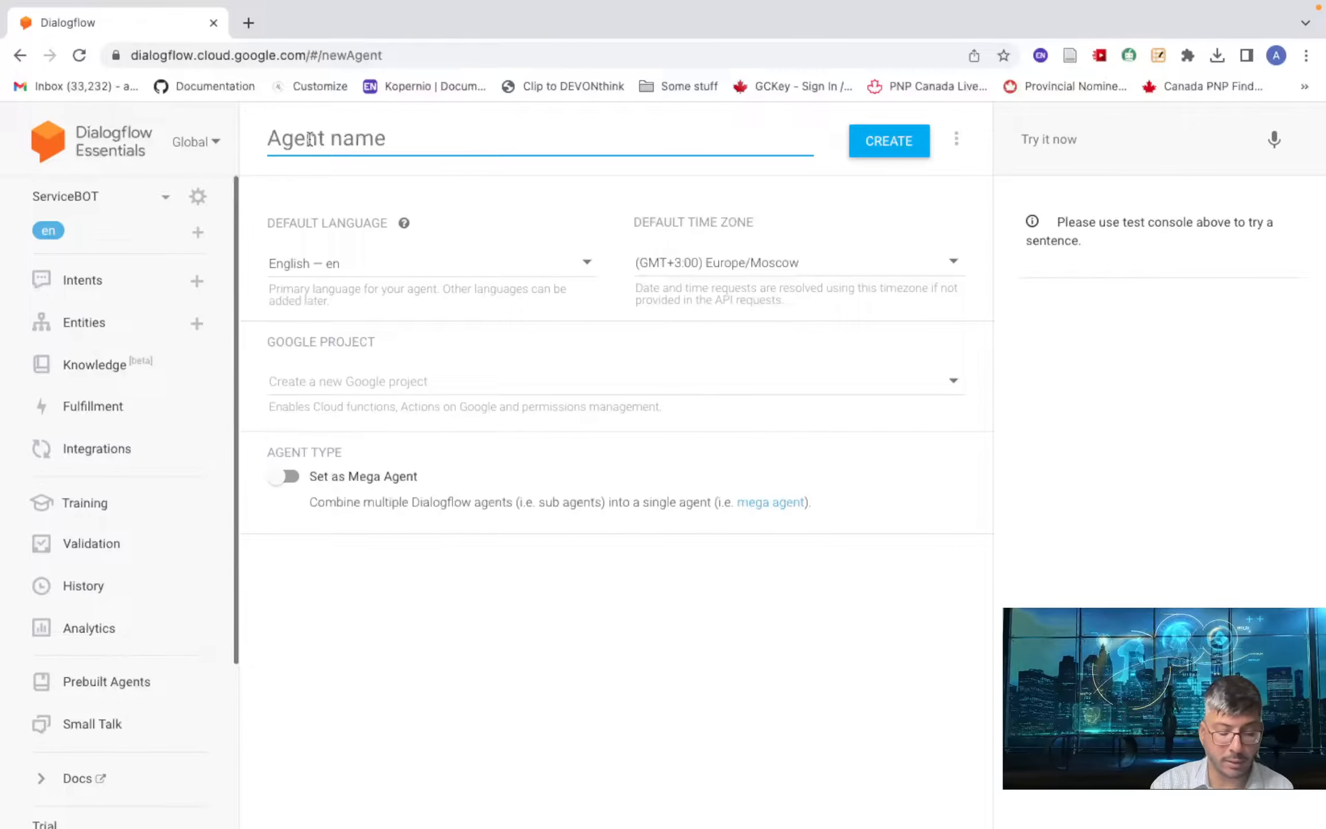
text(Custo)
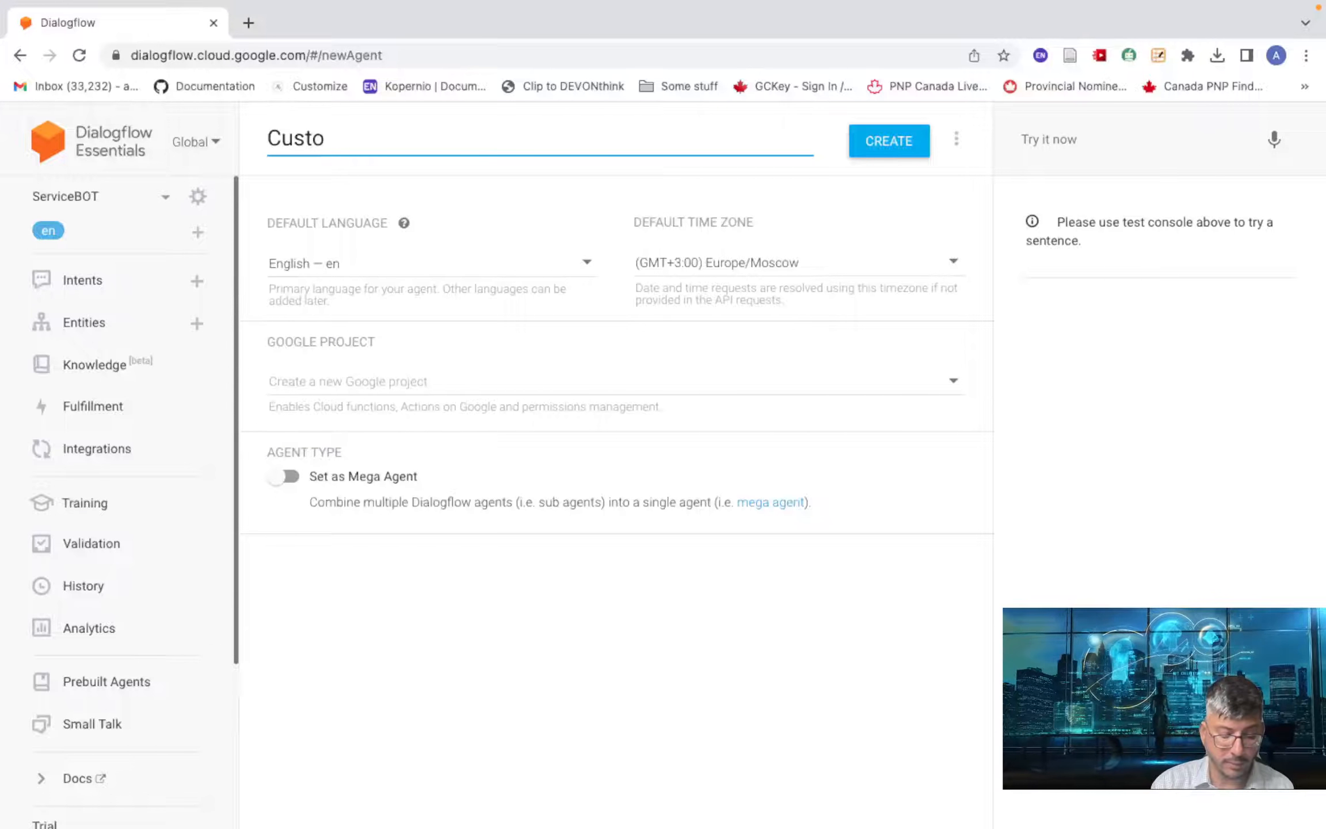
text(merHe)
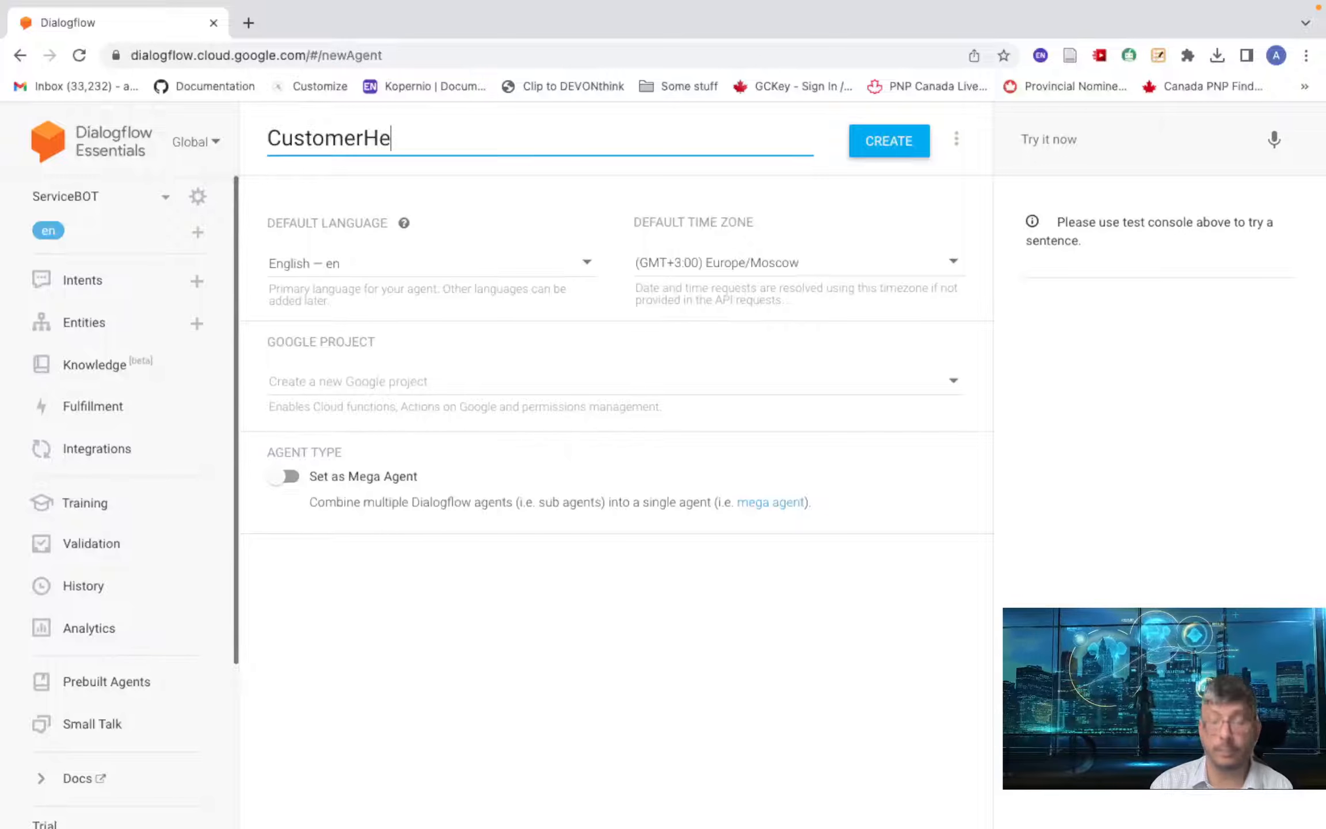
text(kp)
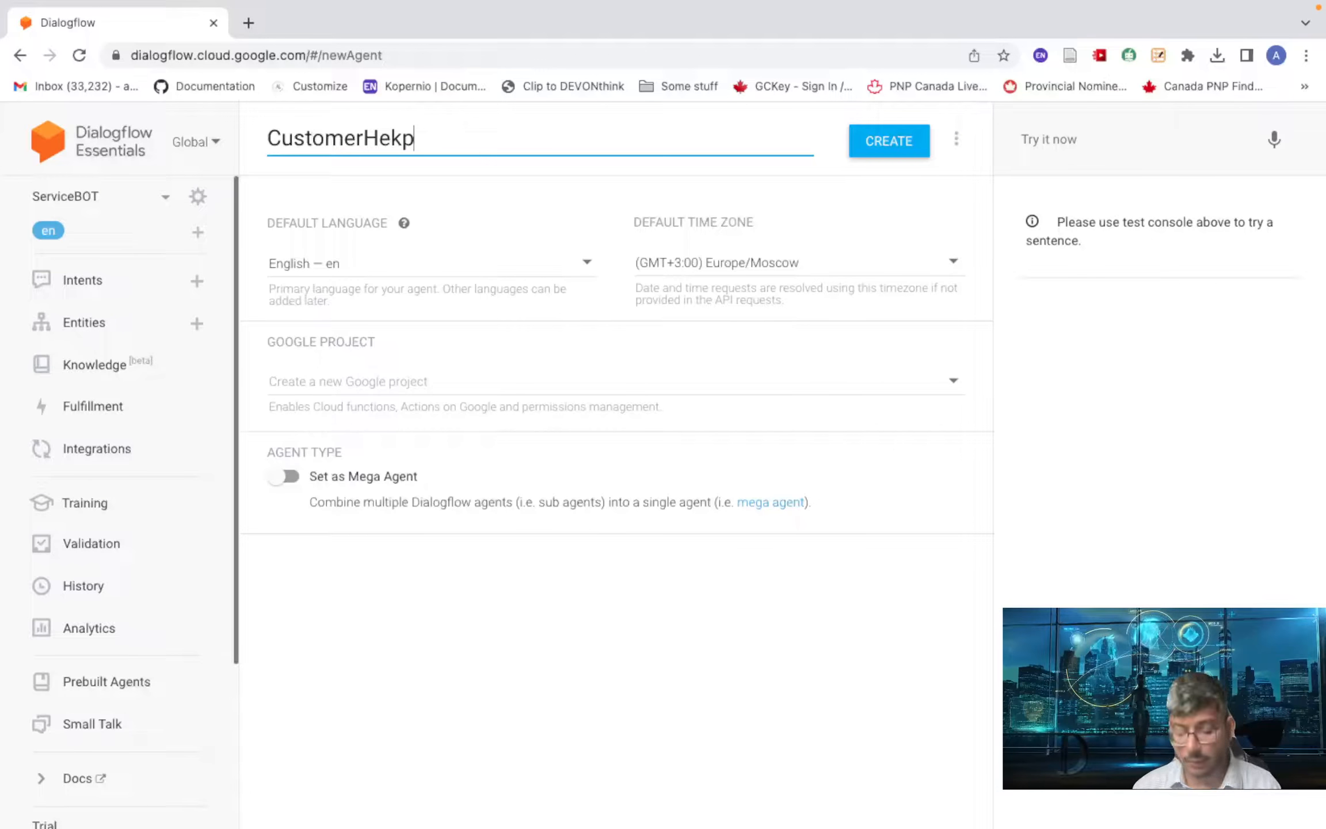
key(BackSpace)
key(BackSpace)
text(lp)
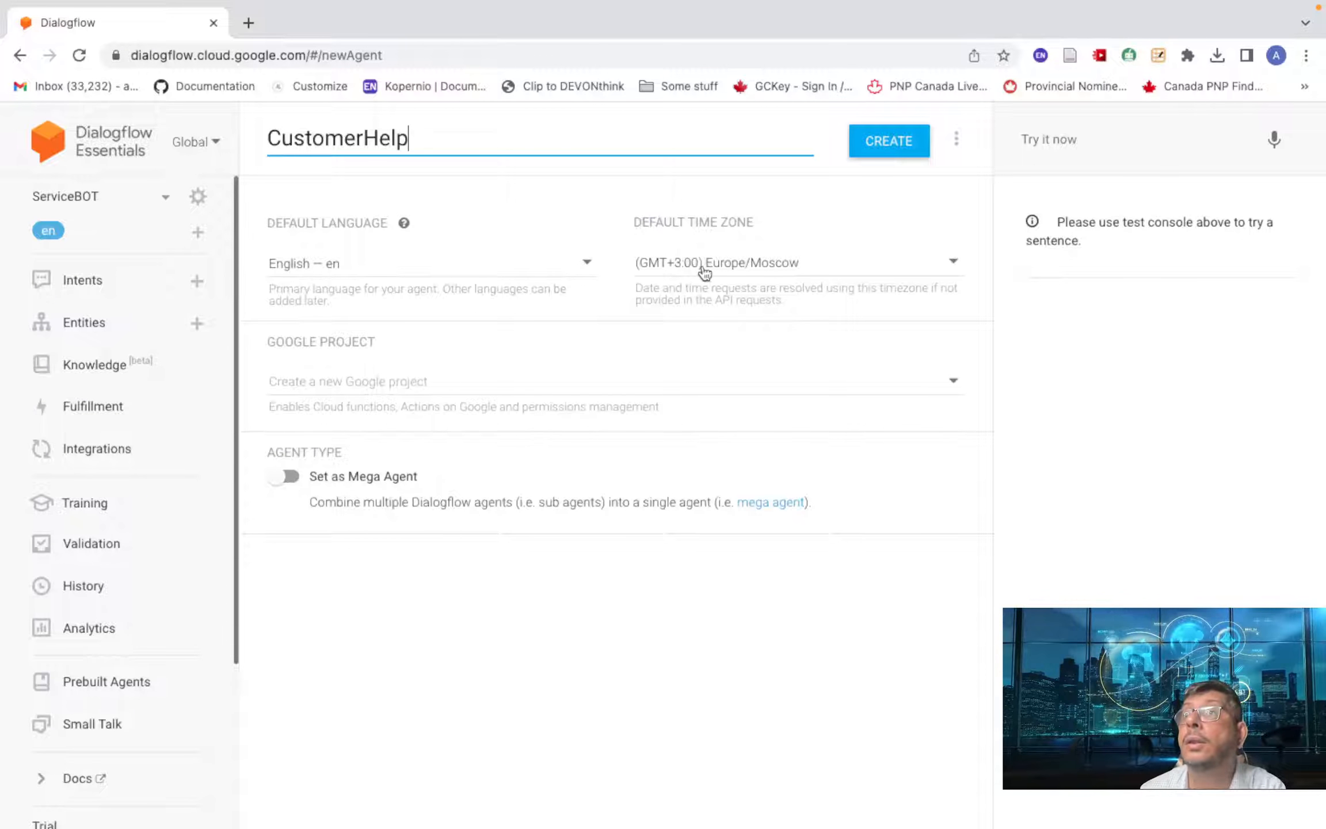
click(360, 382)
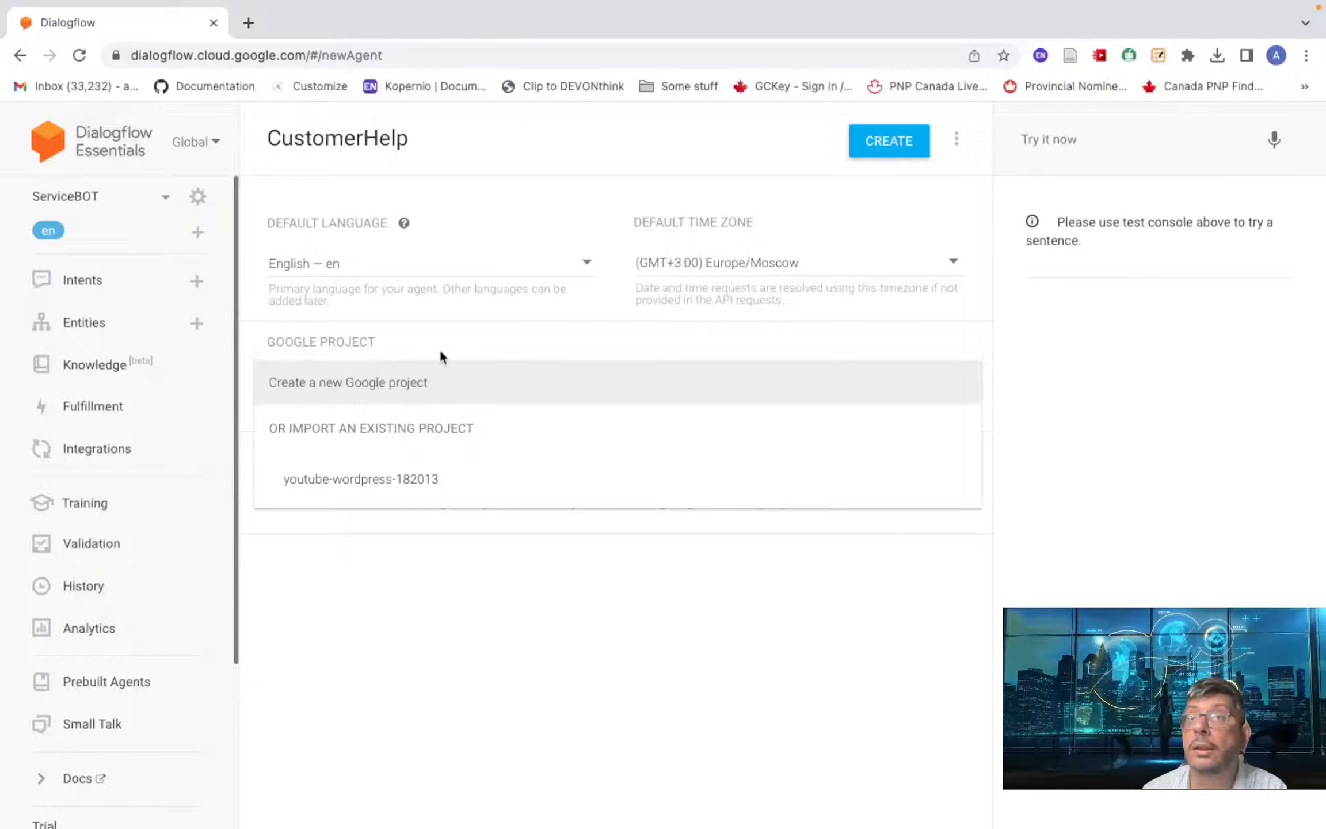
click(444, 340)
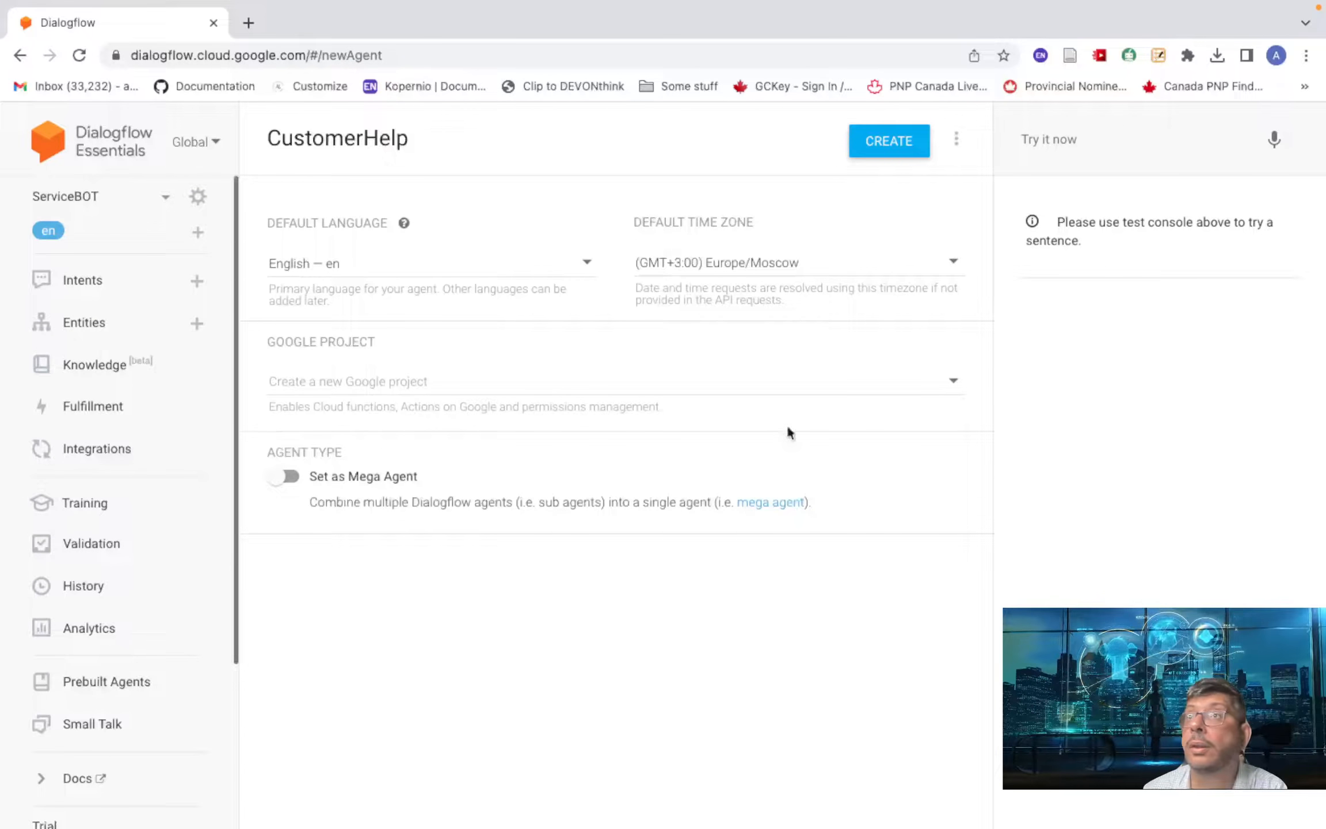
click(874, 147)
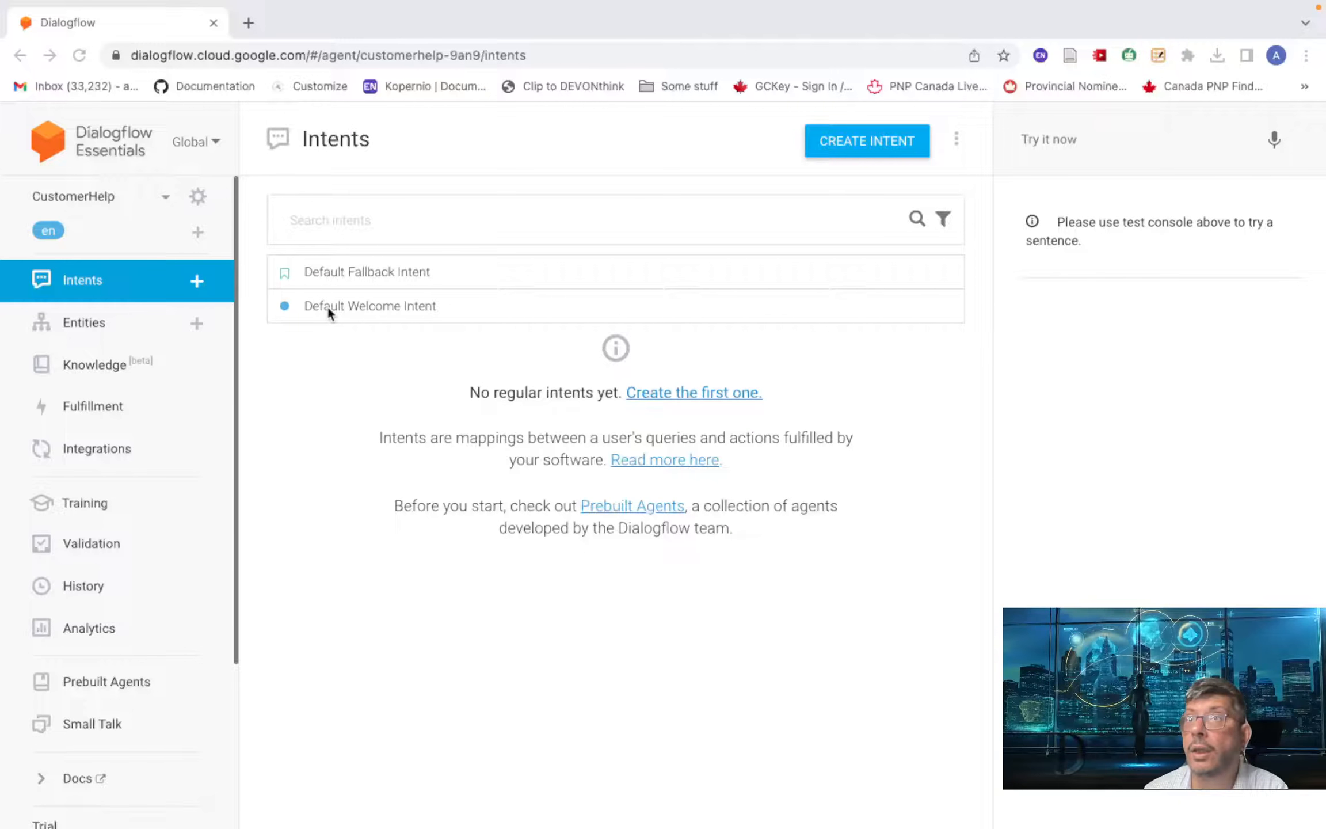
- Create a new entity named OrderID and begin entering its first entry value
click(90, 319)
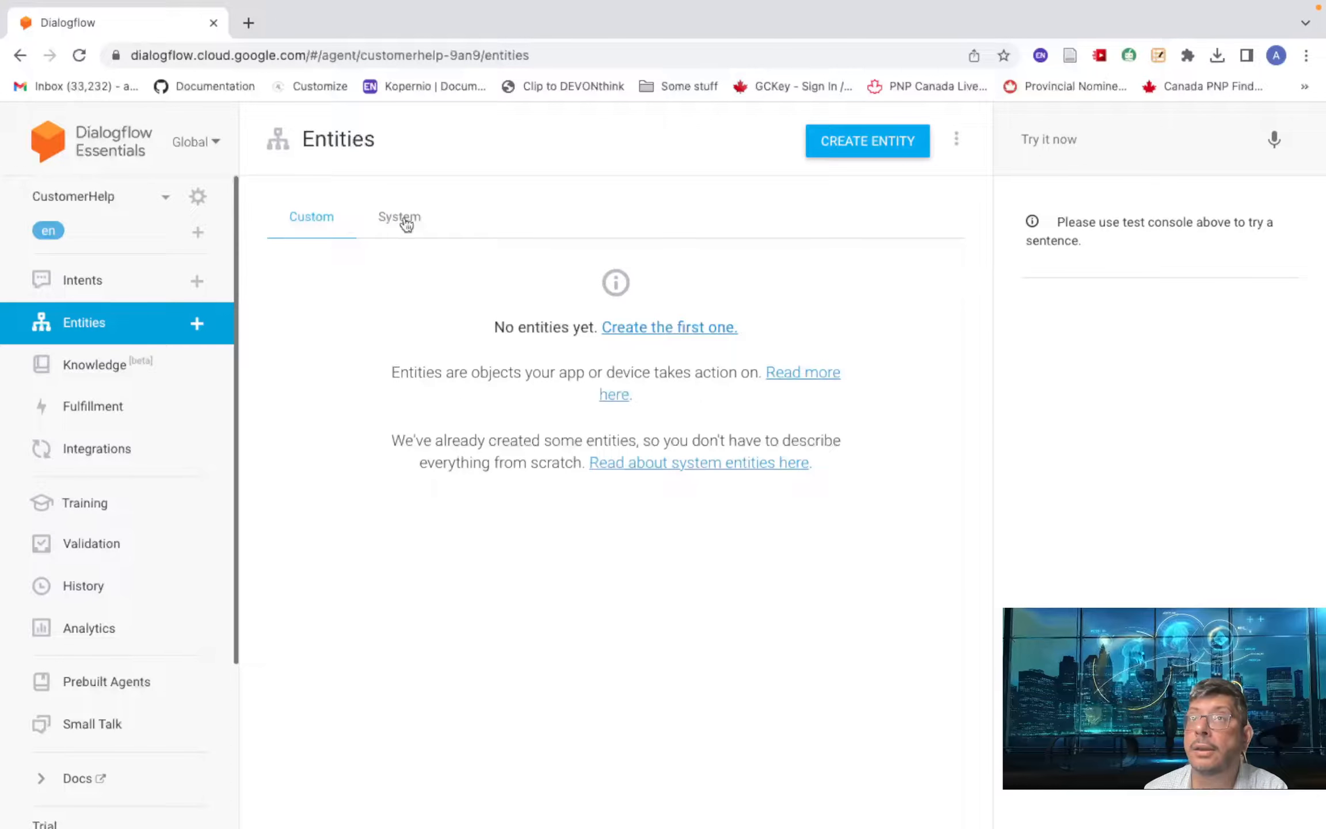
click(906, 143)
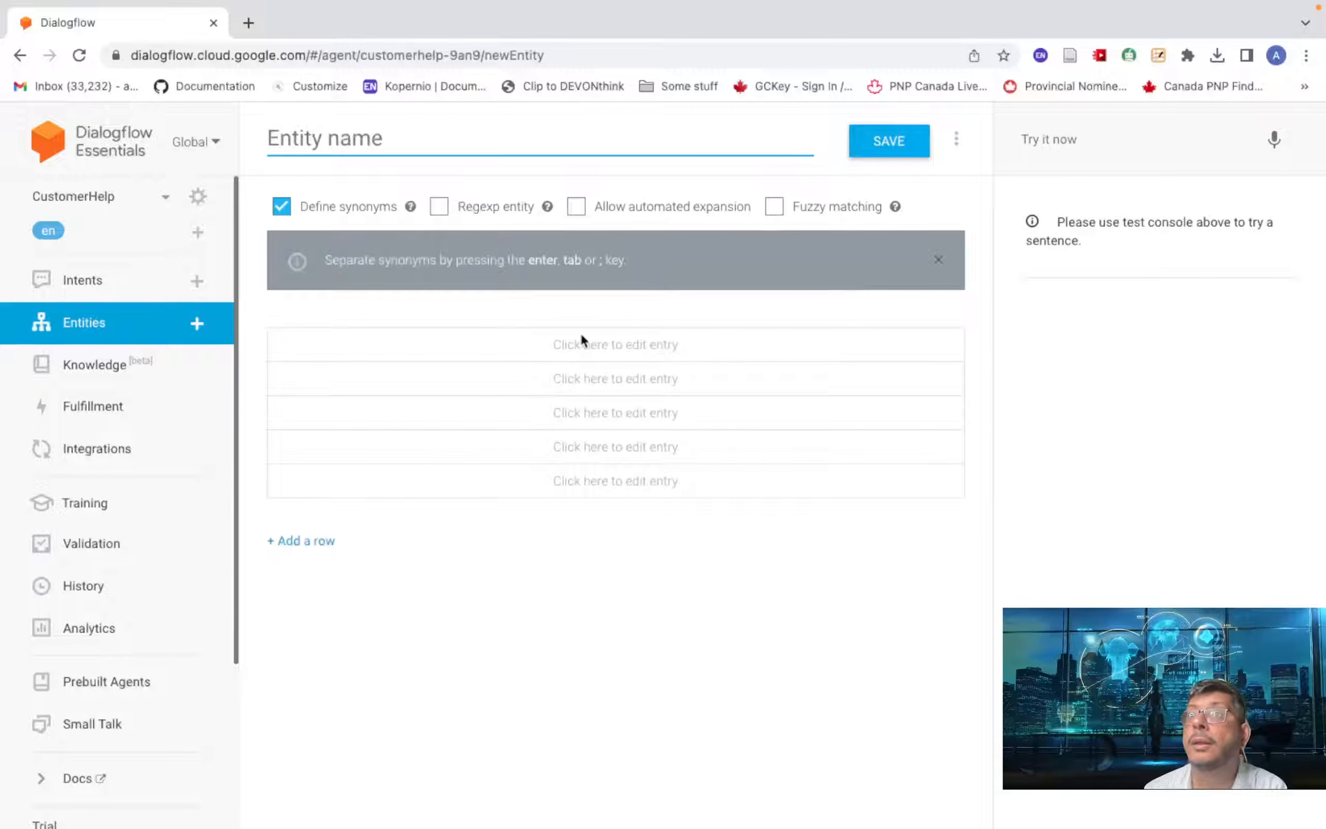
click(533, 354)
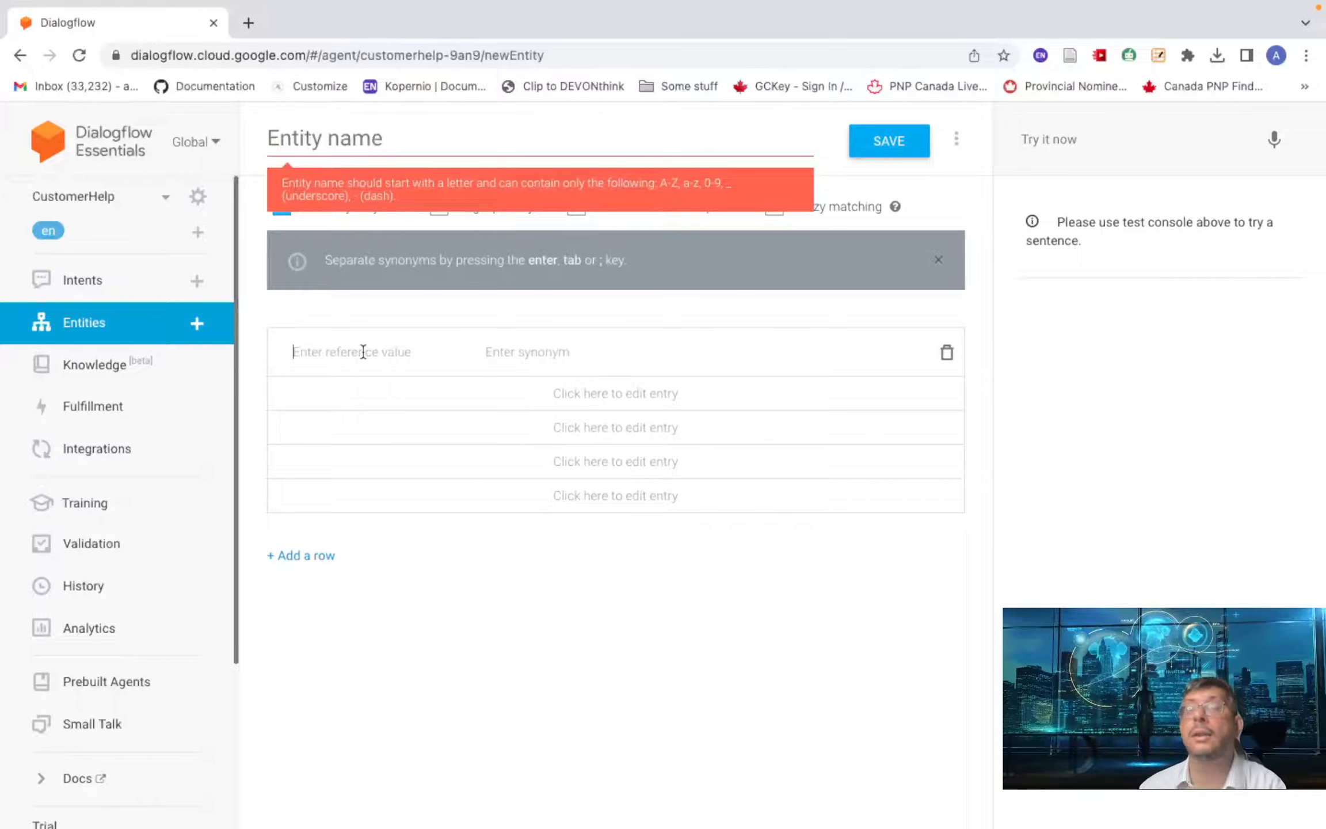
text(12)
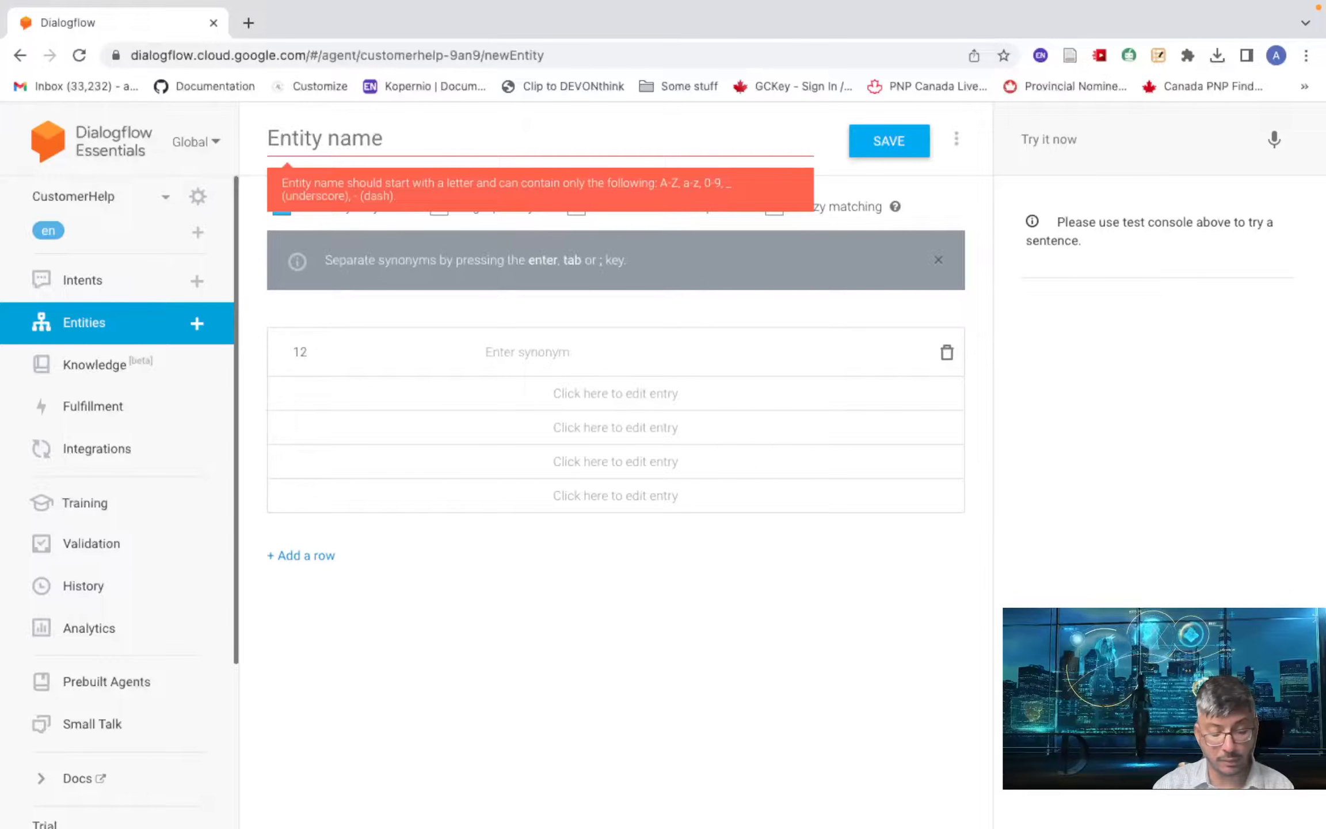
text(3)
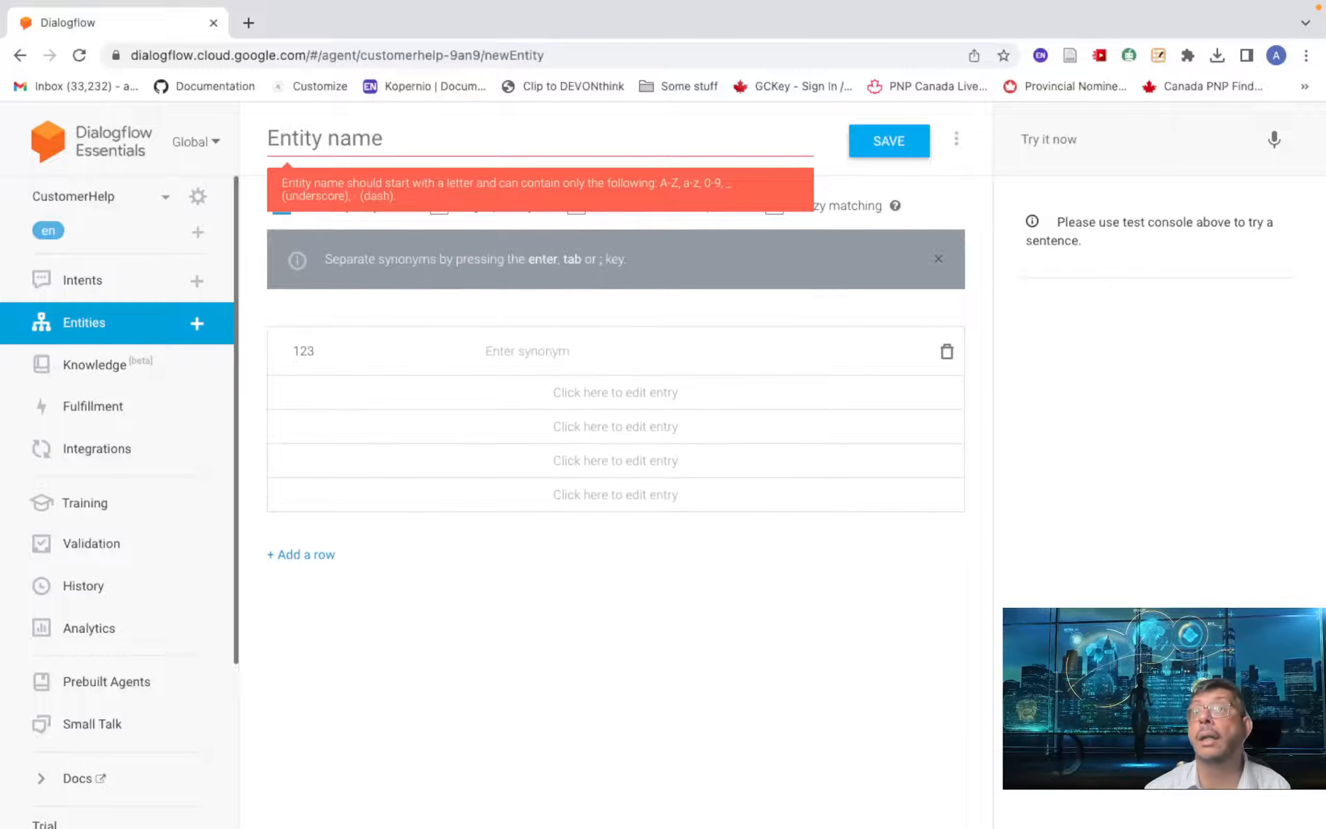
click(435, 139)
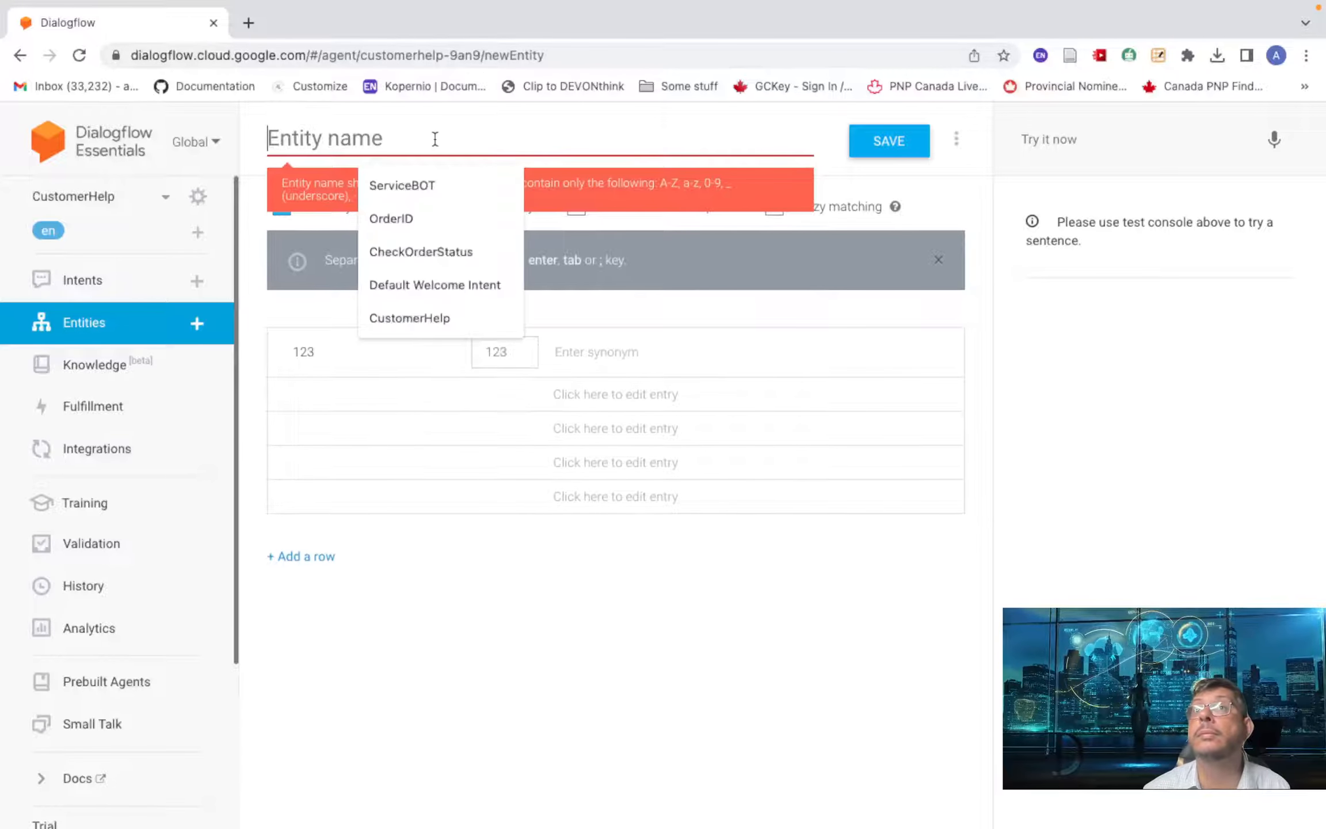
click(447, 227)
click(333, 355)
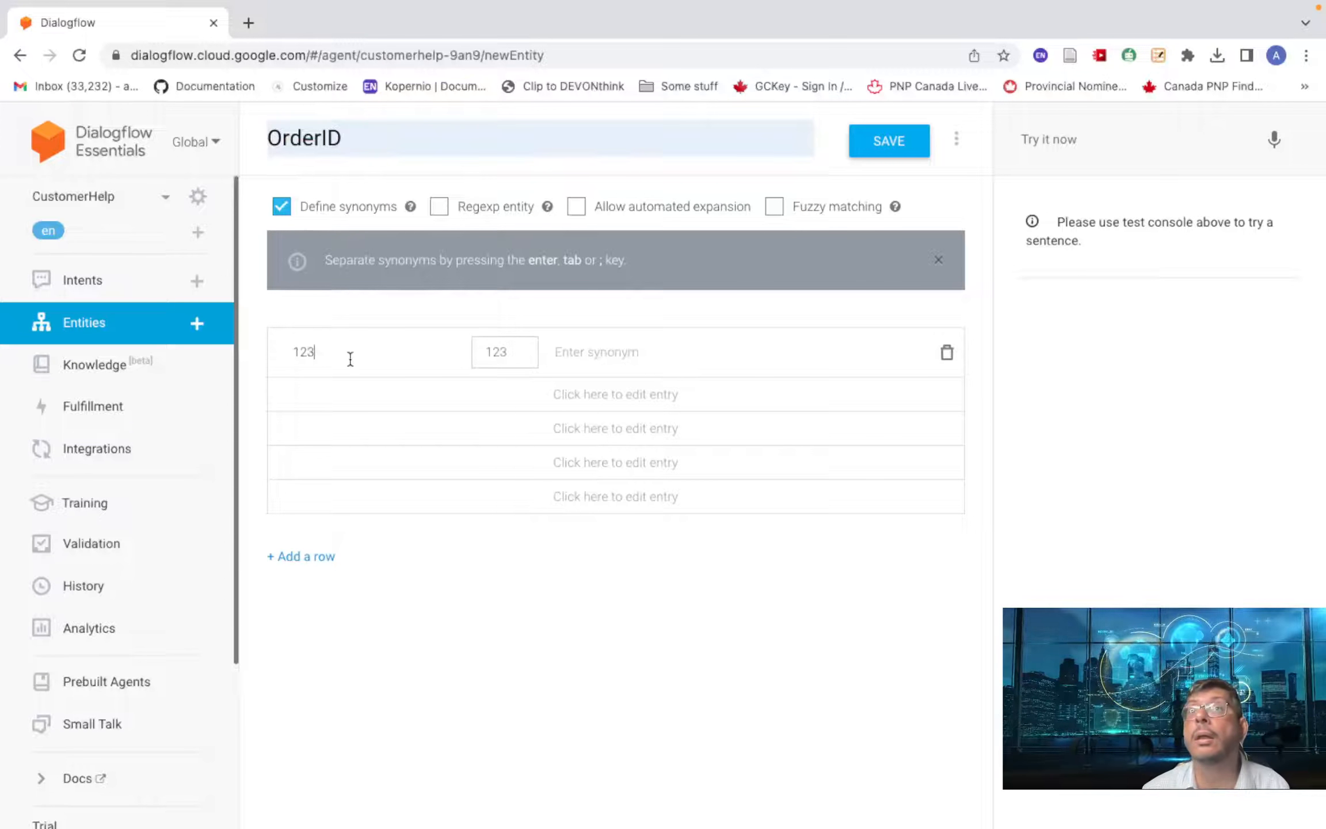
text(45)
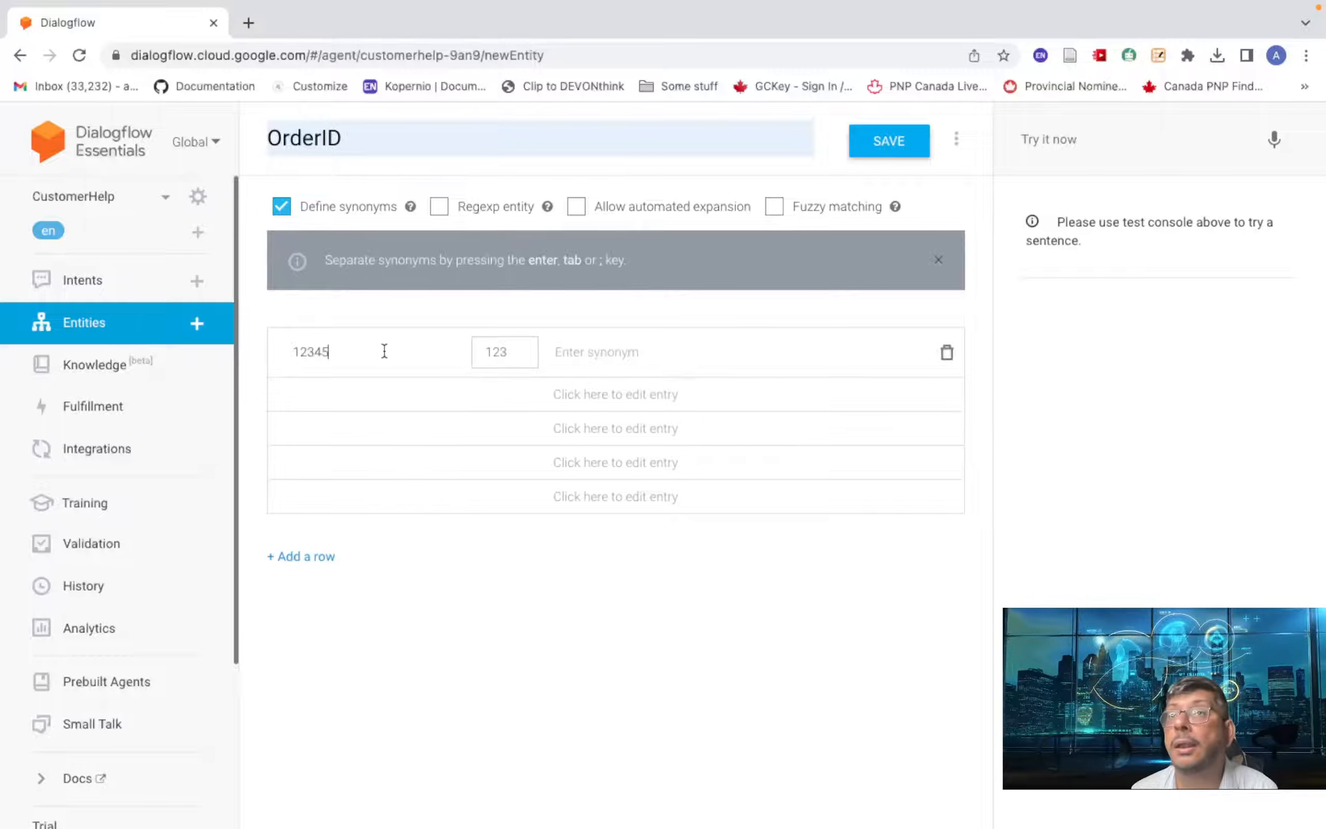
- Clear the draft entry and re-enter 12345 as the reference value
click(675, 353)
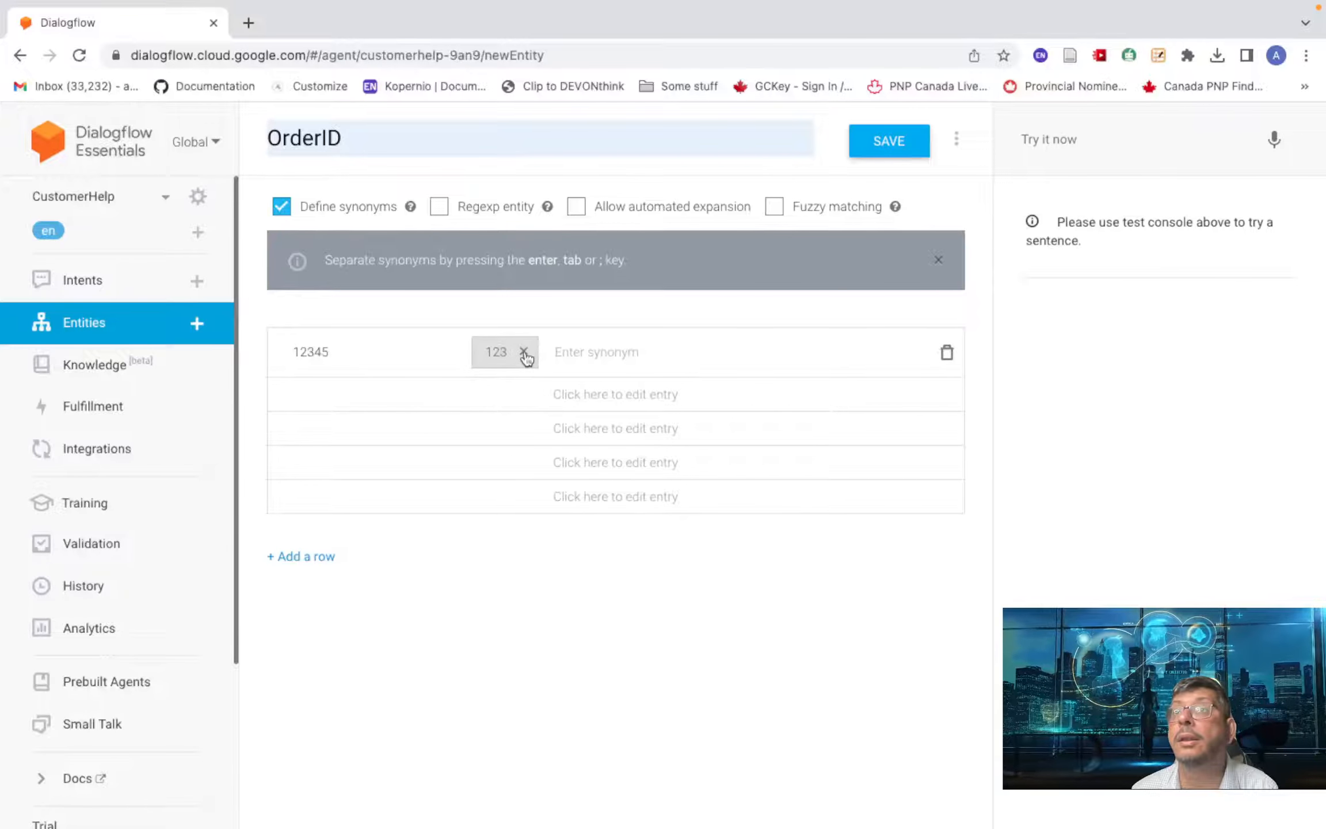
click(523, 352)
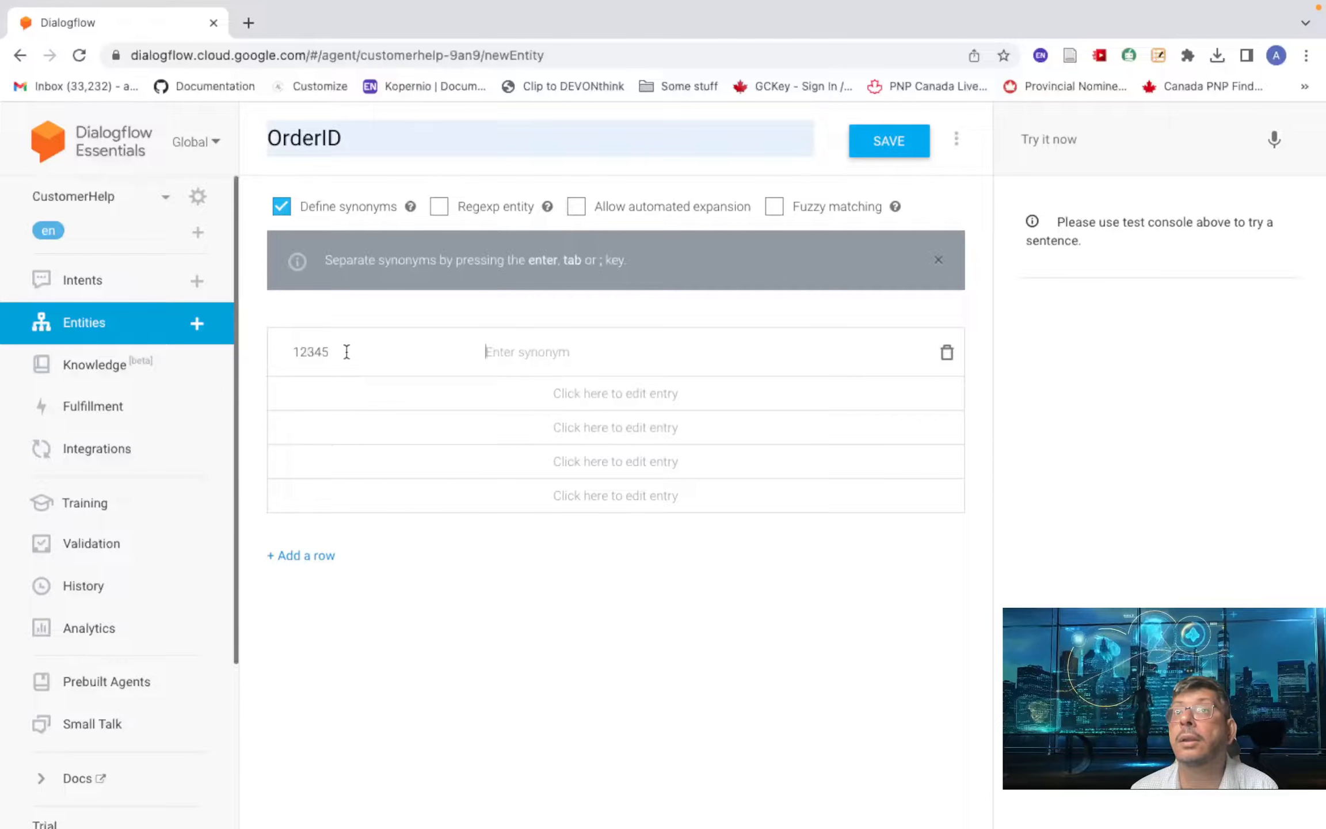
key(BackSpace)
key(BackSpace)
key(BackSpace)
key(BackSpace)
key(BackSpace)
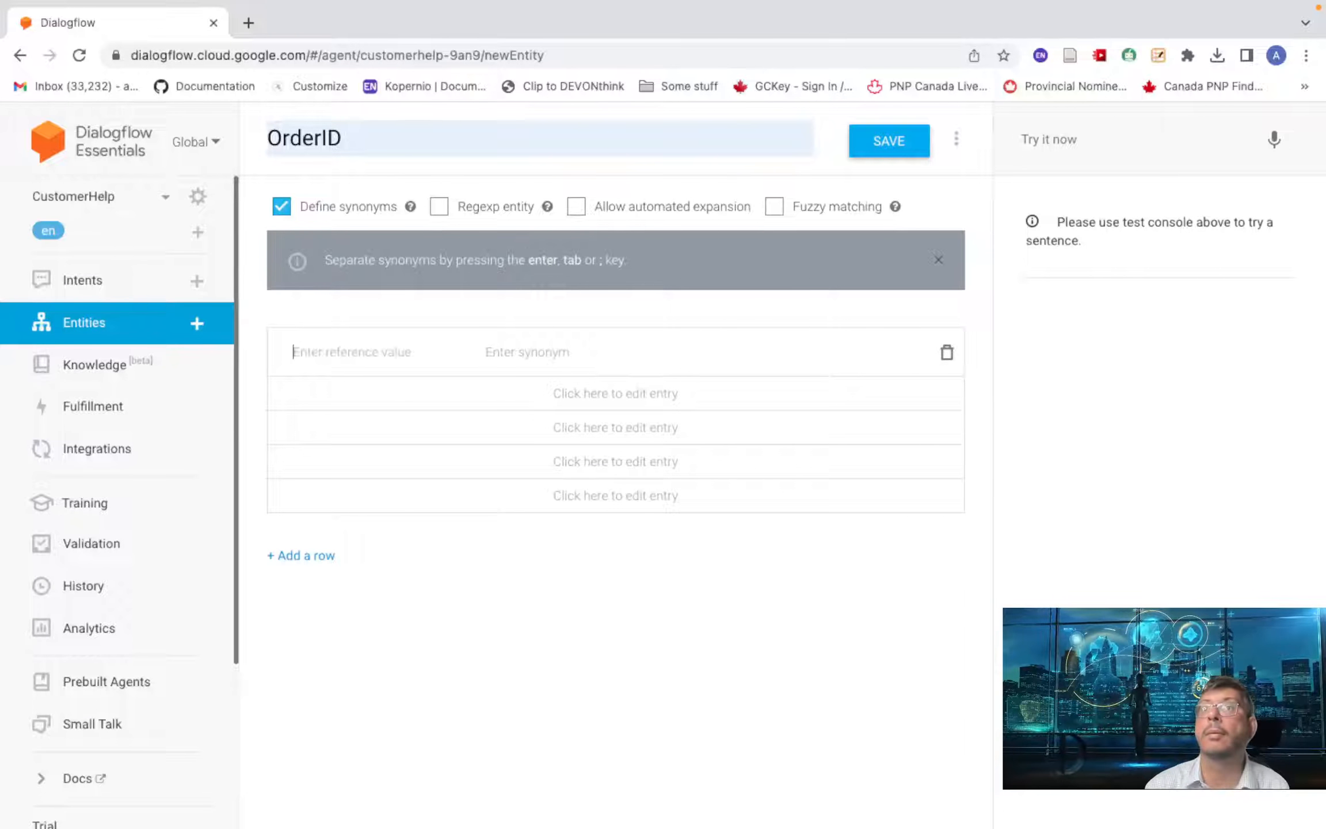
click(947, 352)
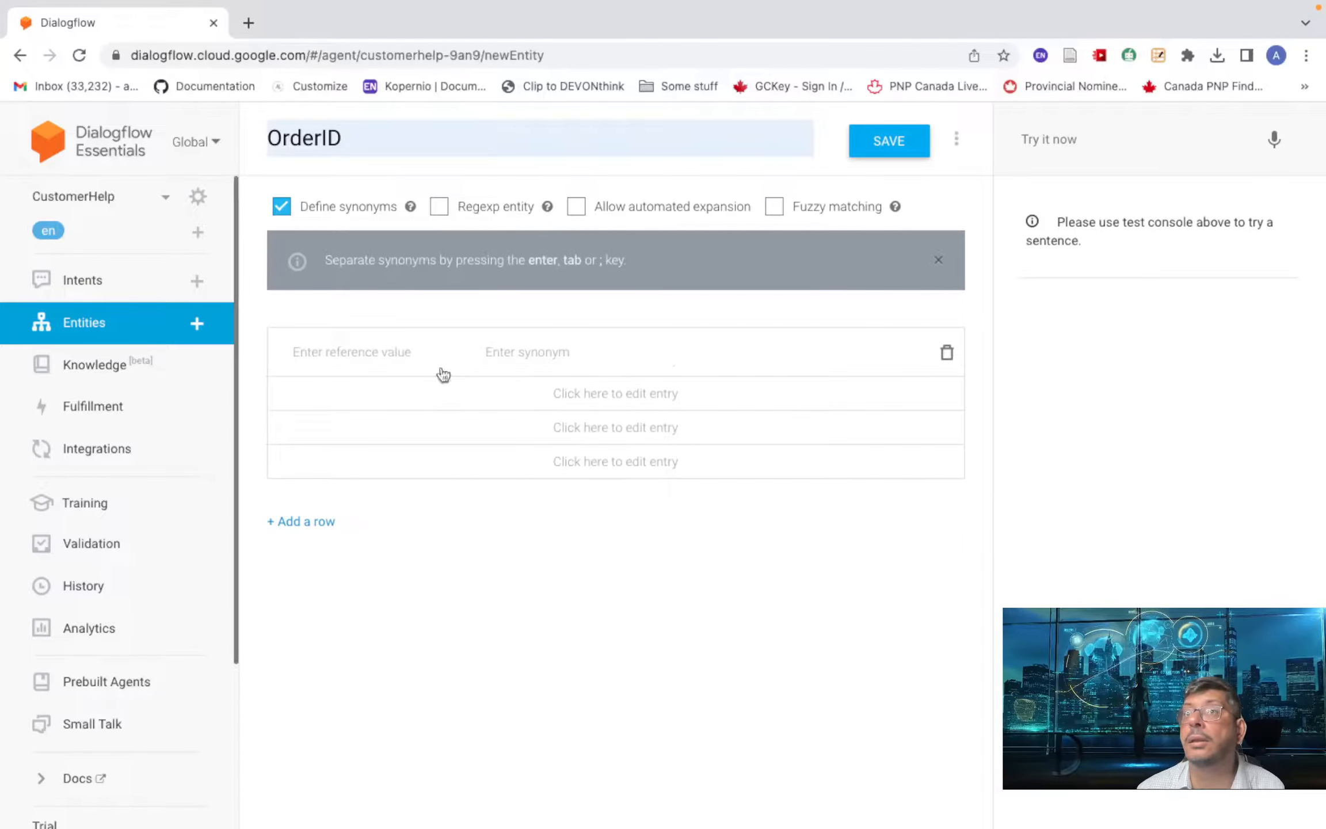
click(357, 349)
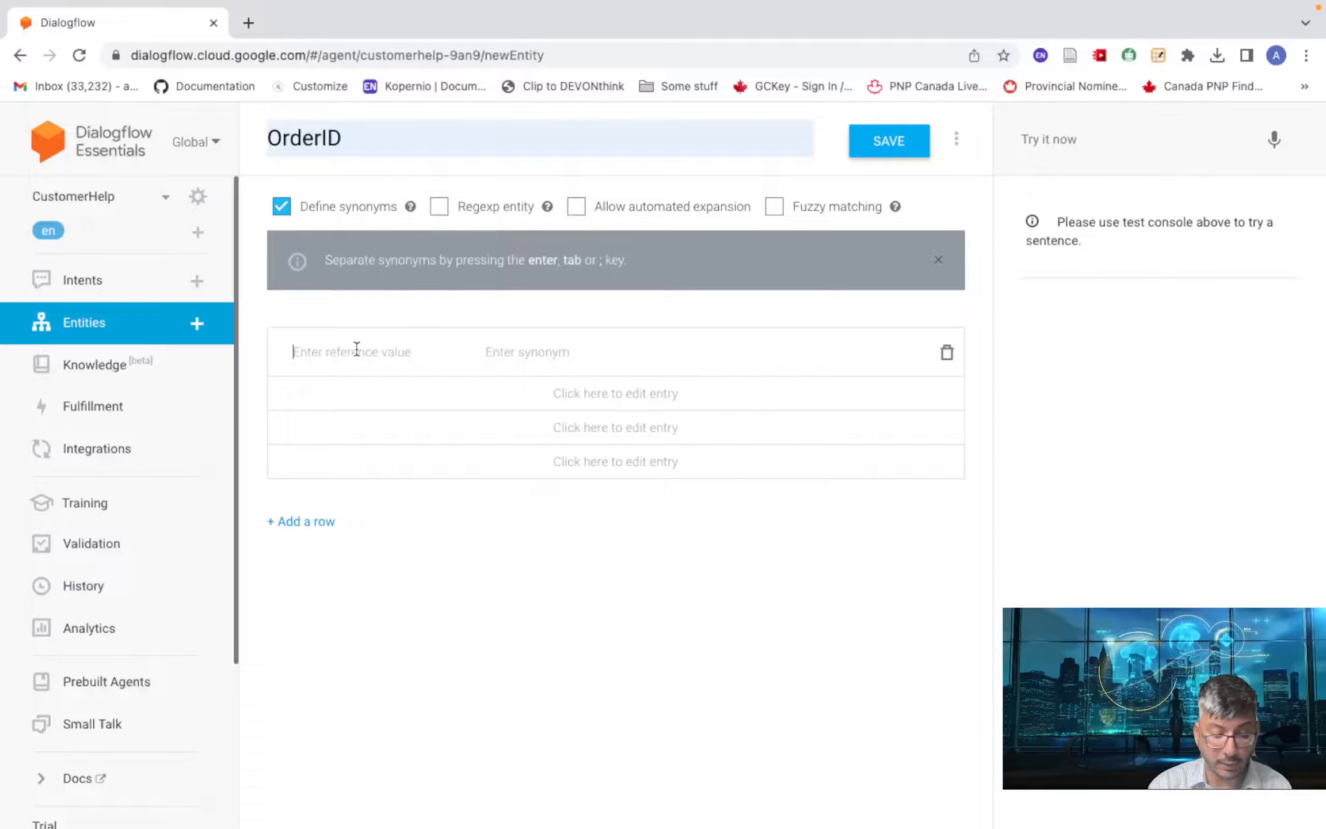
text(12345)
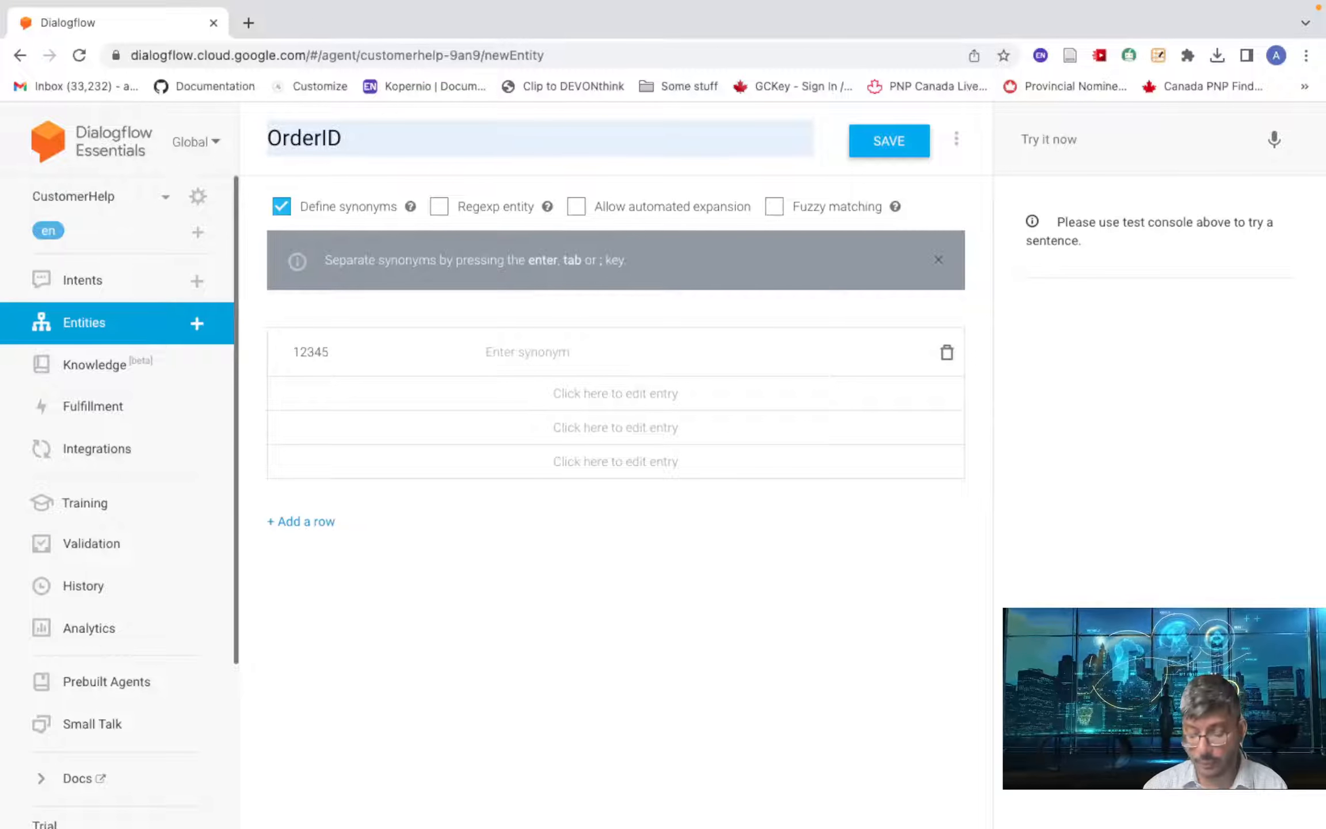
key(Tab)
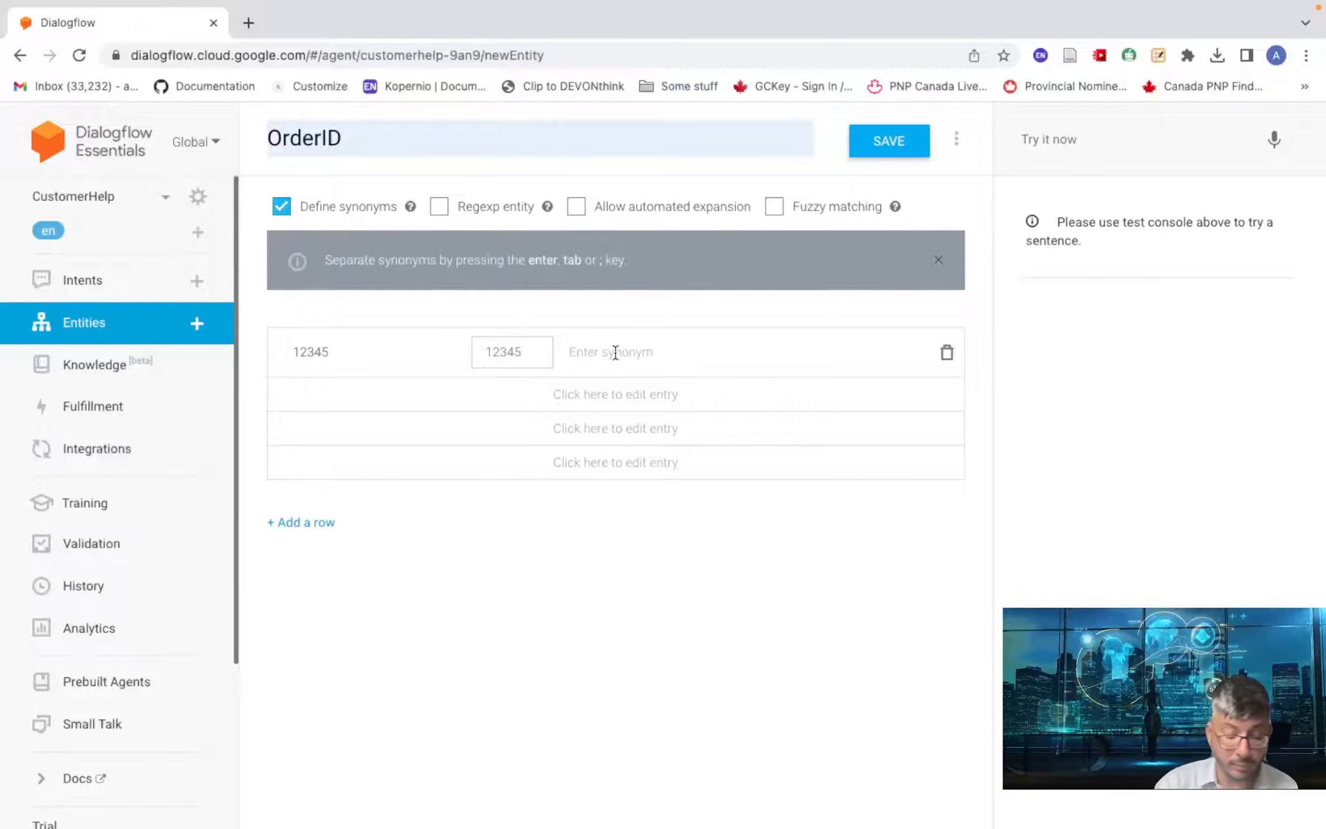
- Add synonyms Order number 12345, Order no. 12345 and Order 12345, then save OrderID
text(Ord)
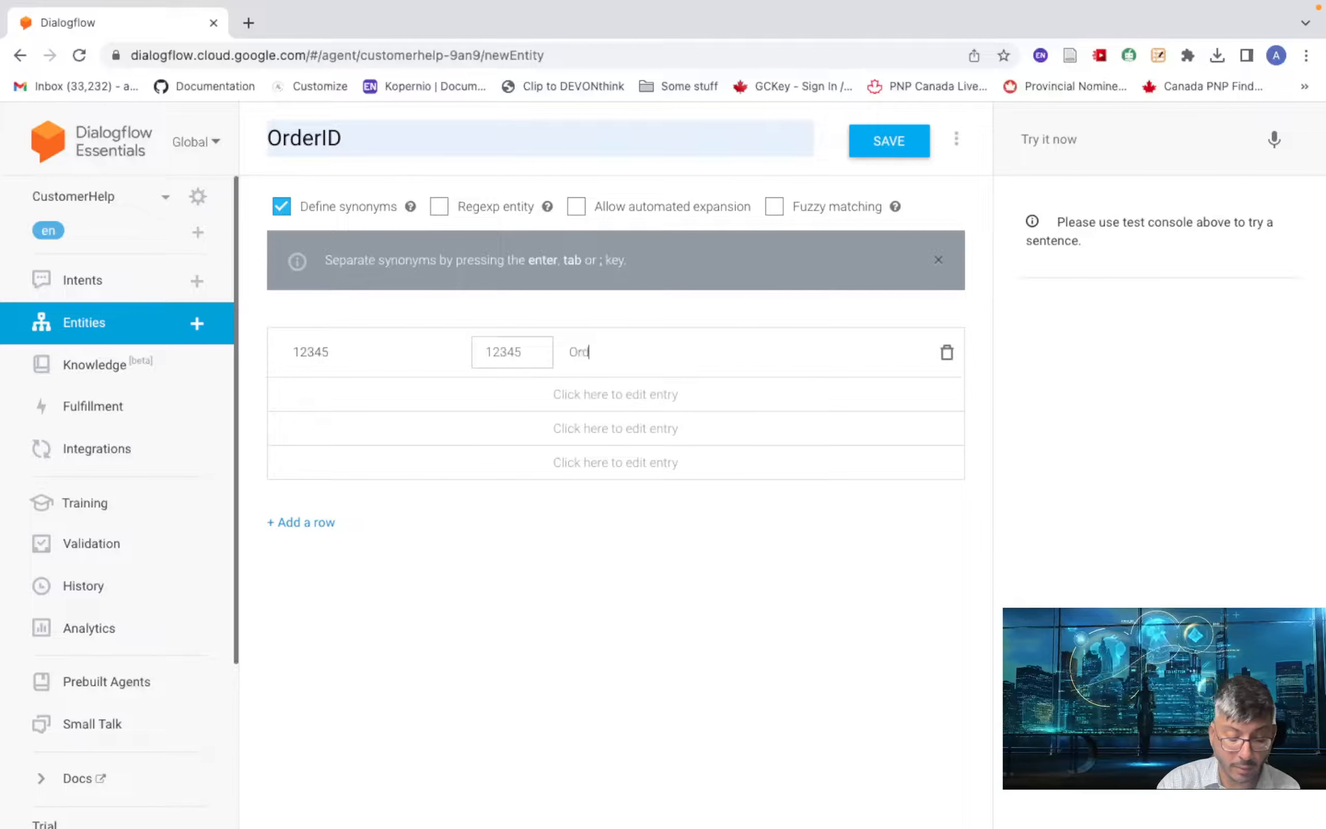
text(er numbe)
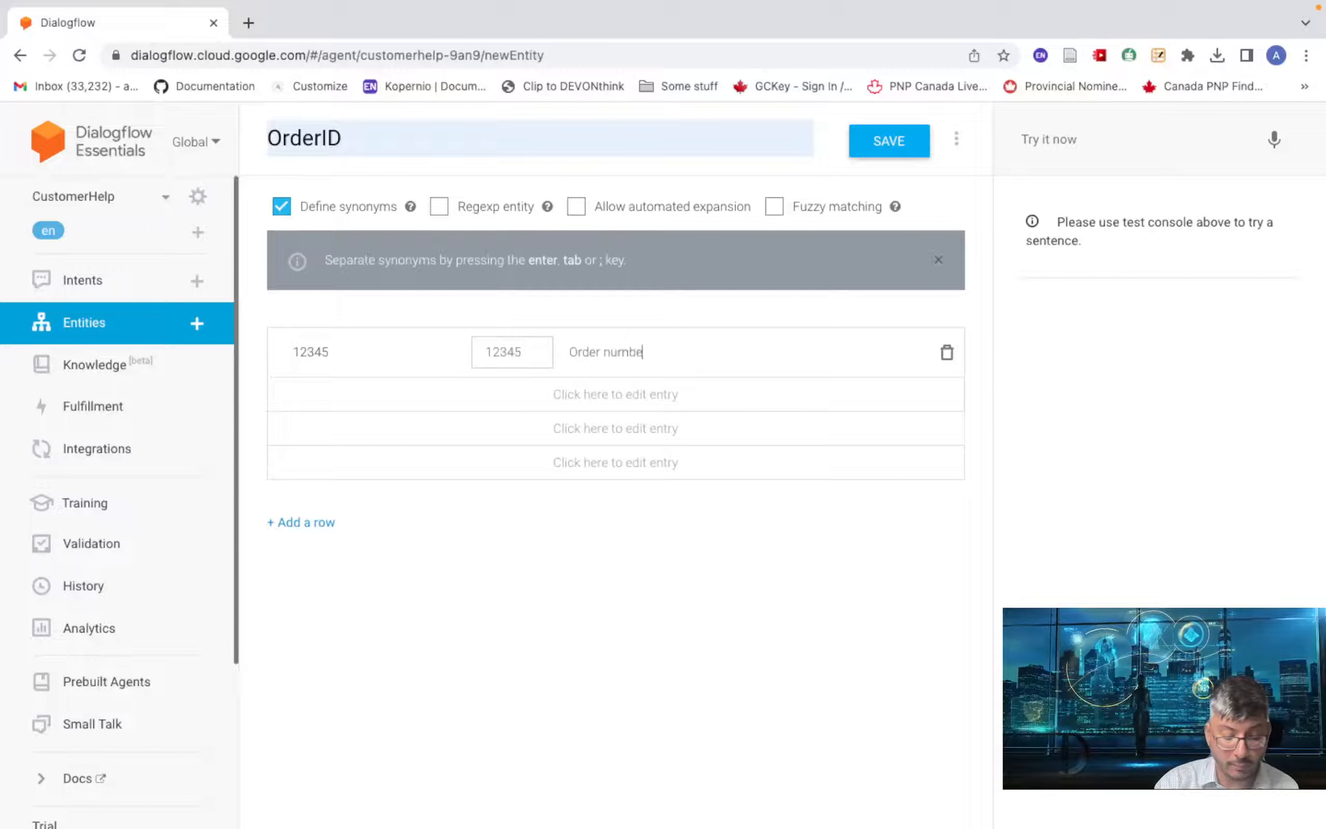
text(r 12345)
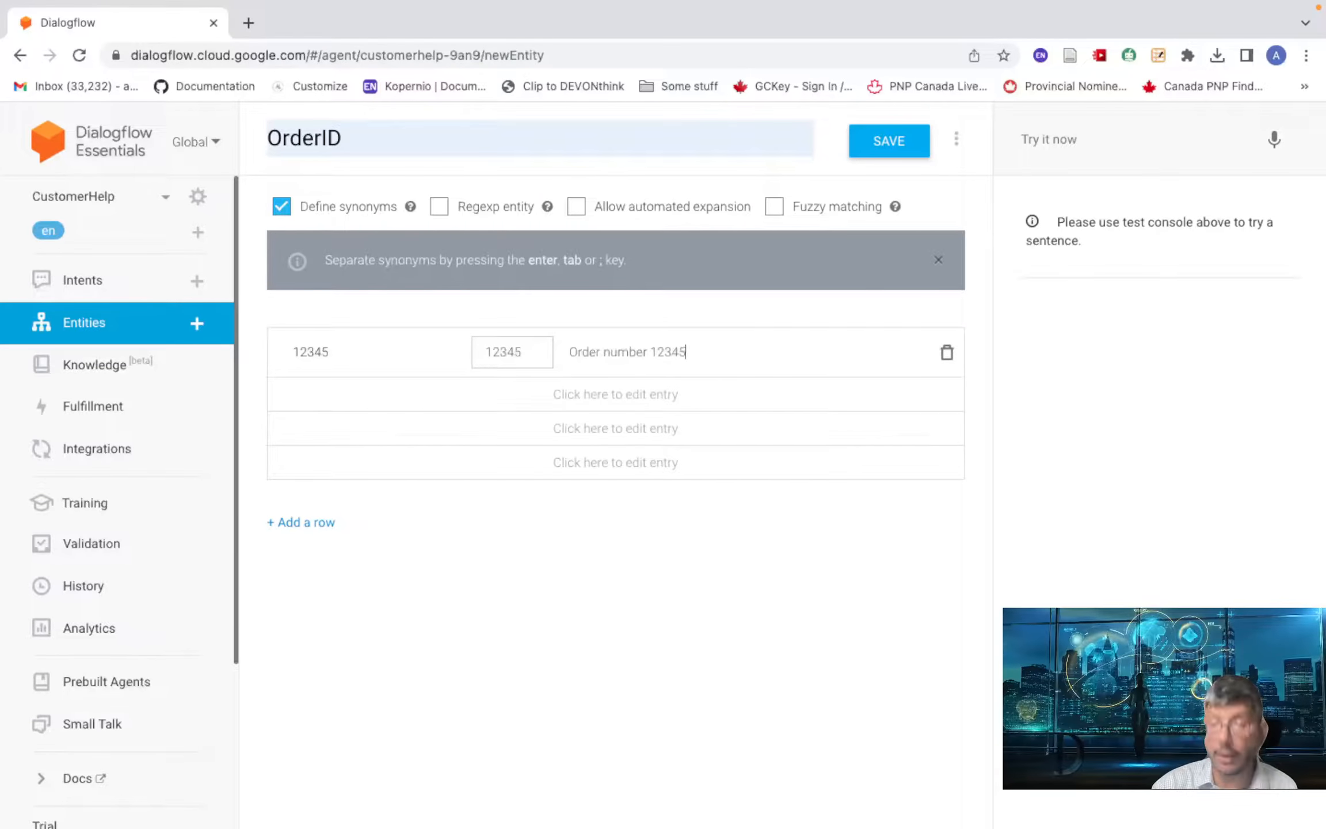
key(Return)
text(O)
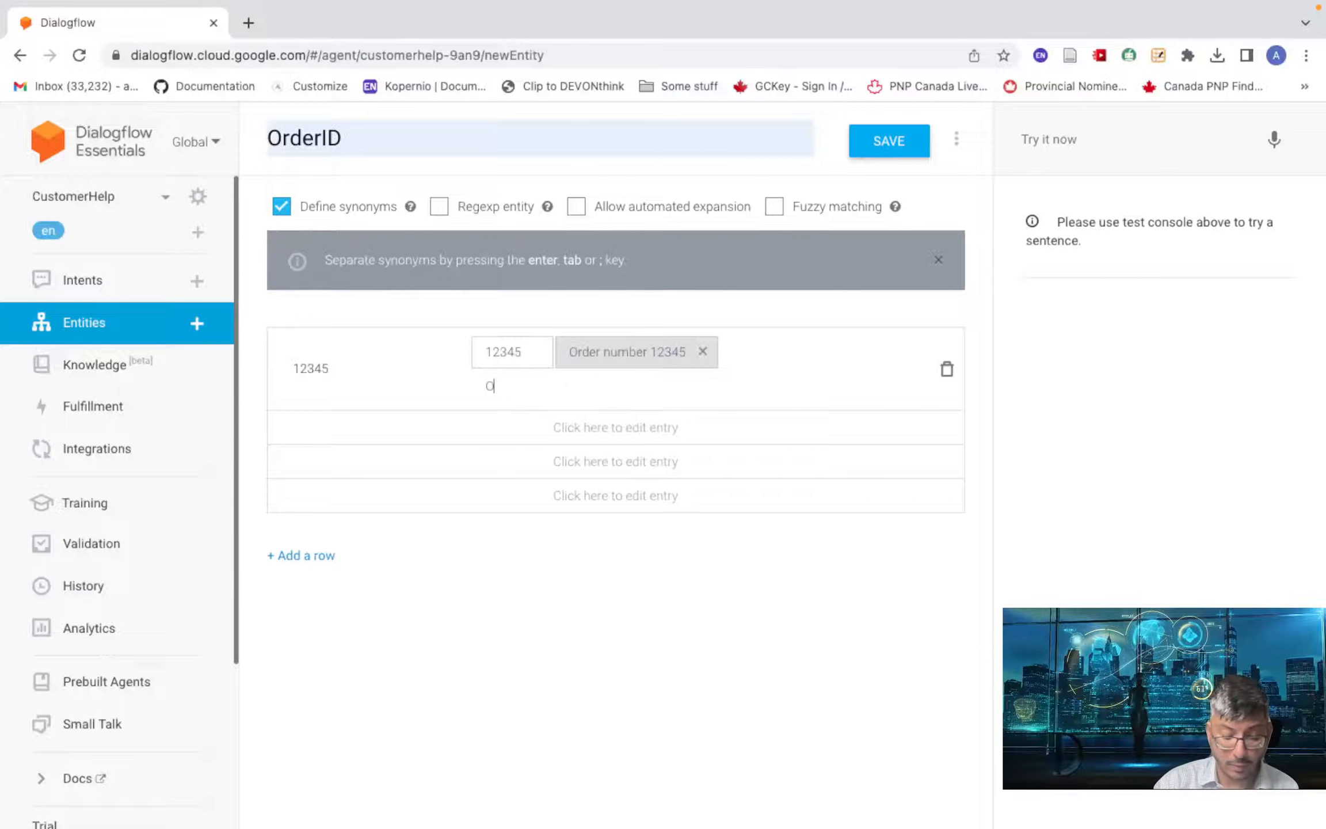
text(rder n)
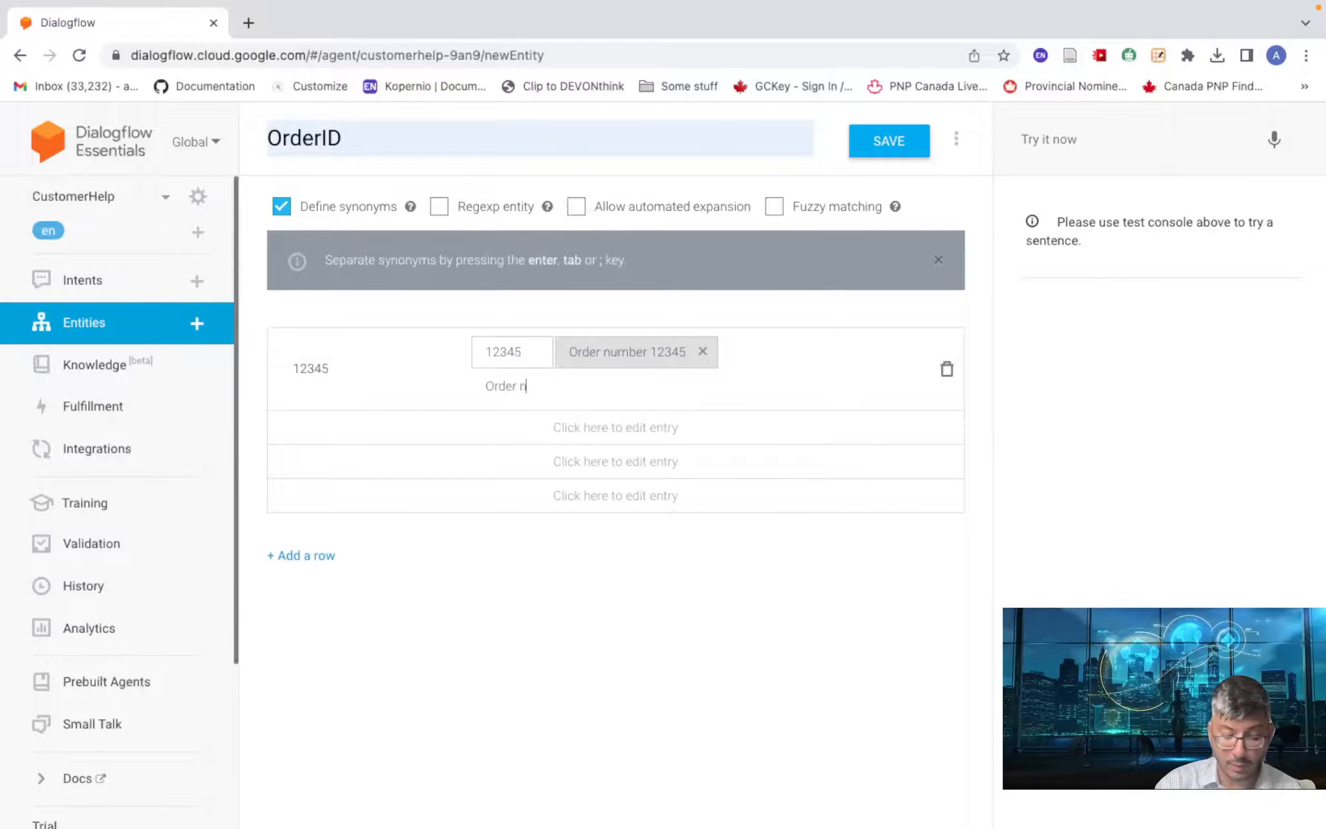
text(o. 12345)
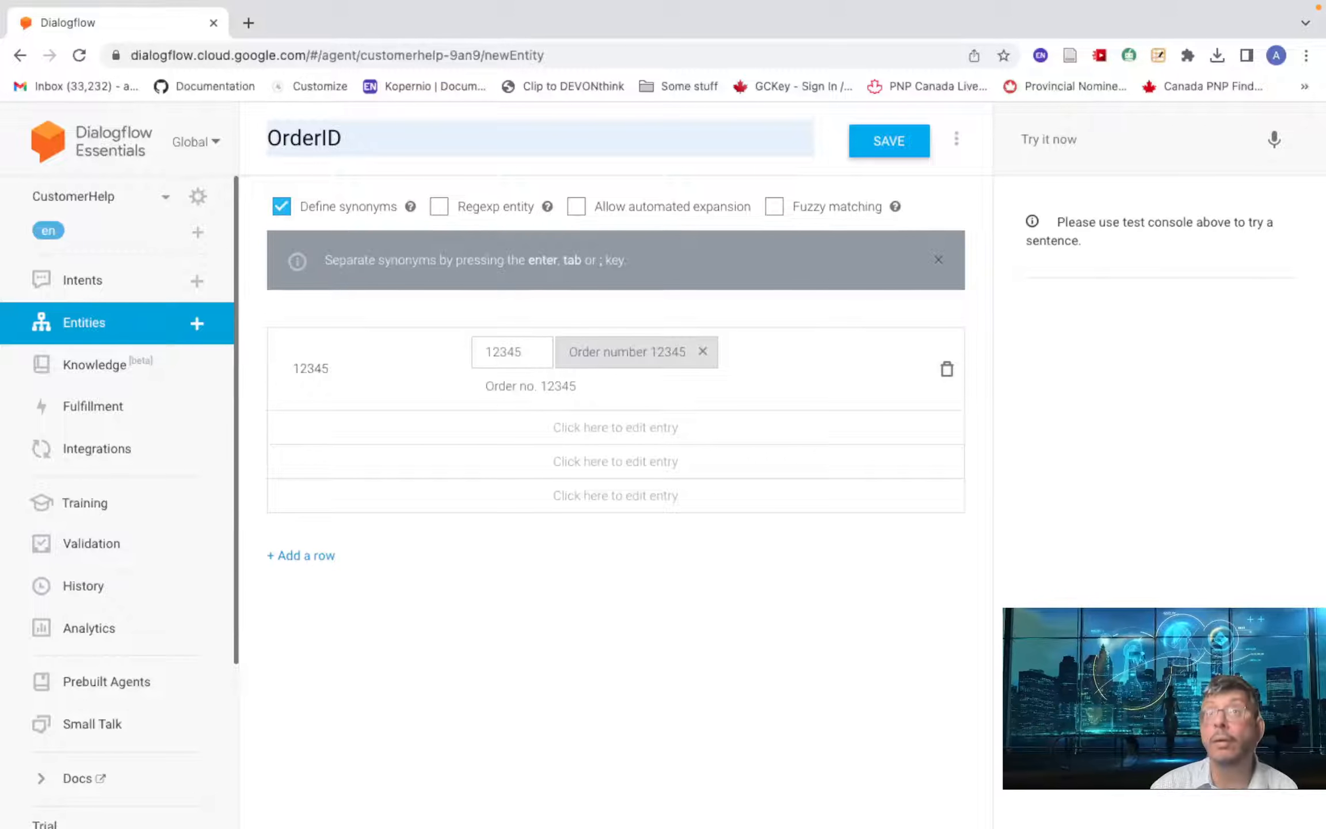
key(Return)
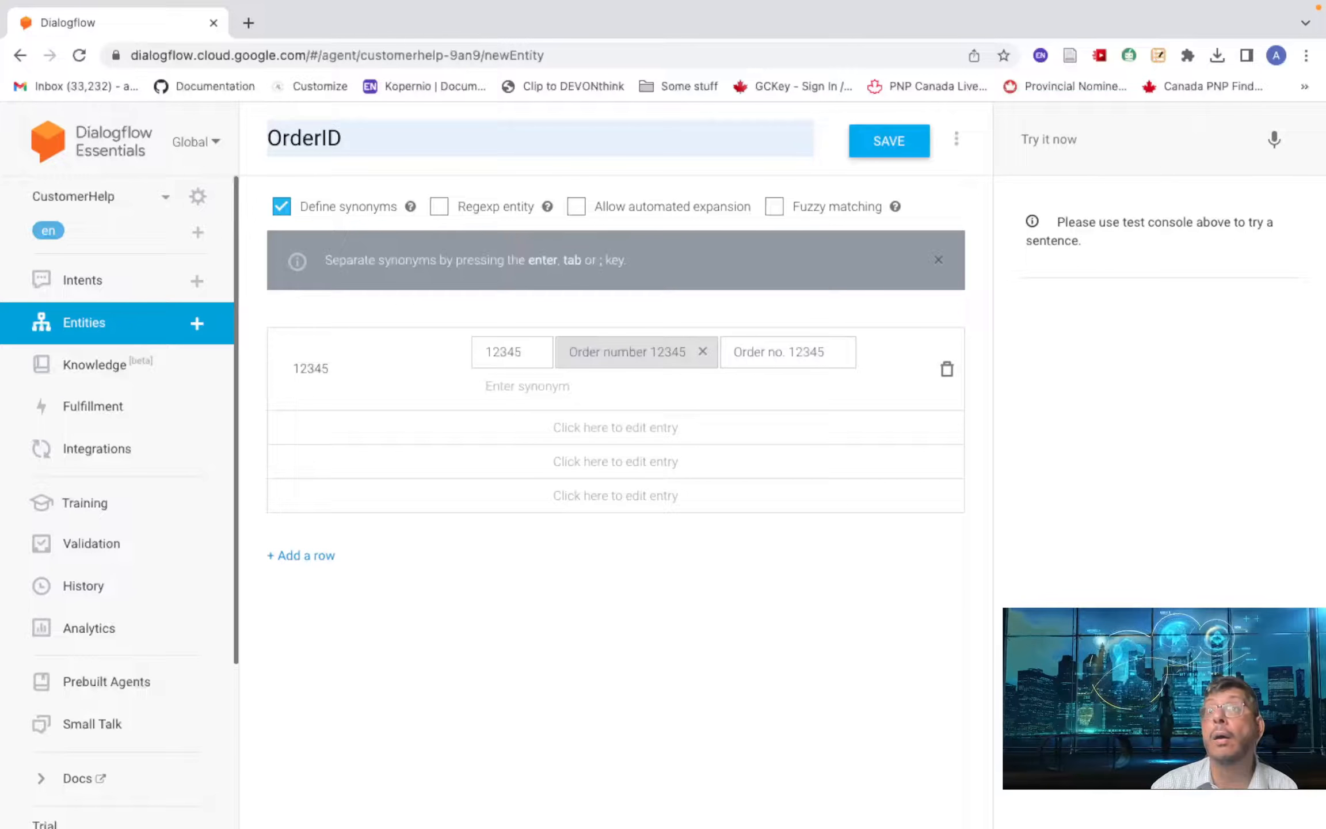
text(Ord)
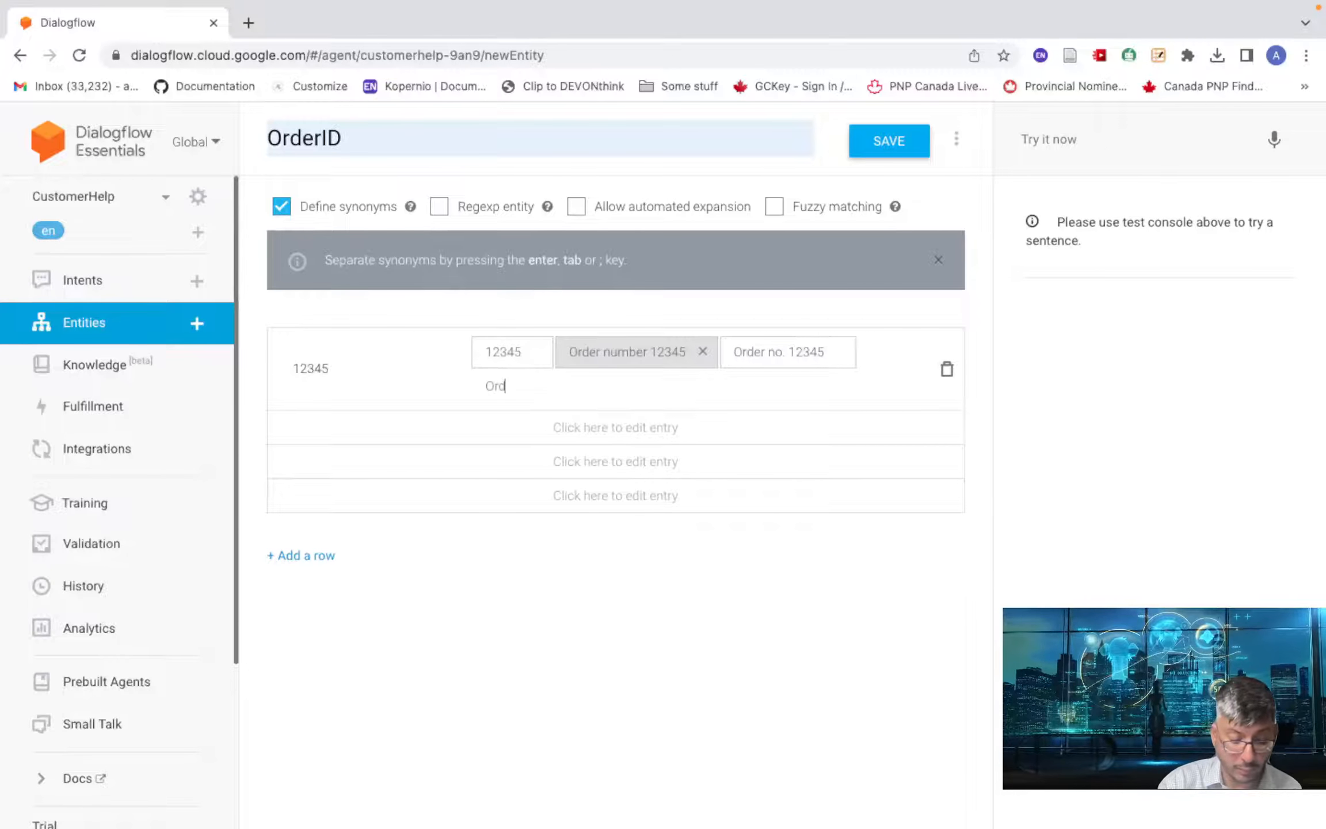
text(er 12345)
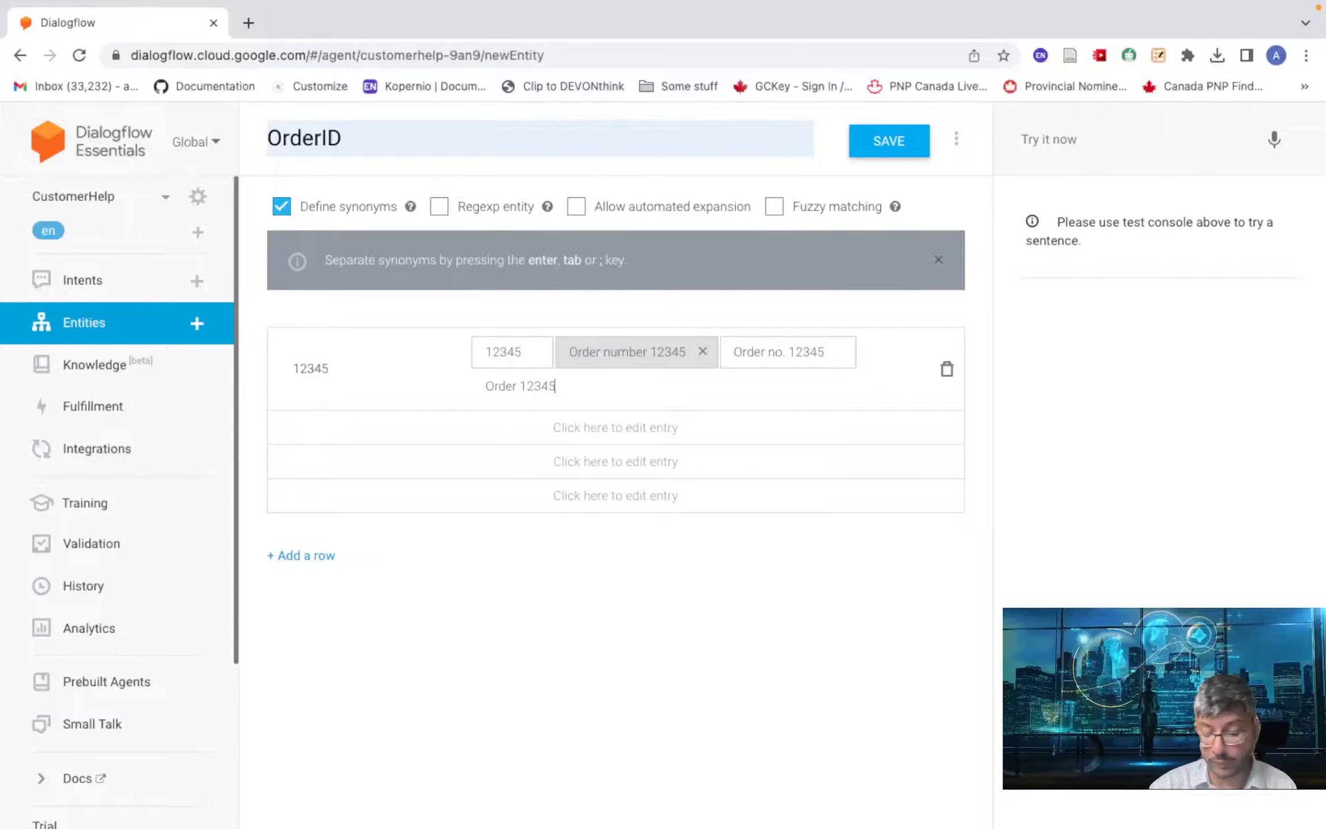
key(Return)
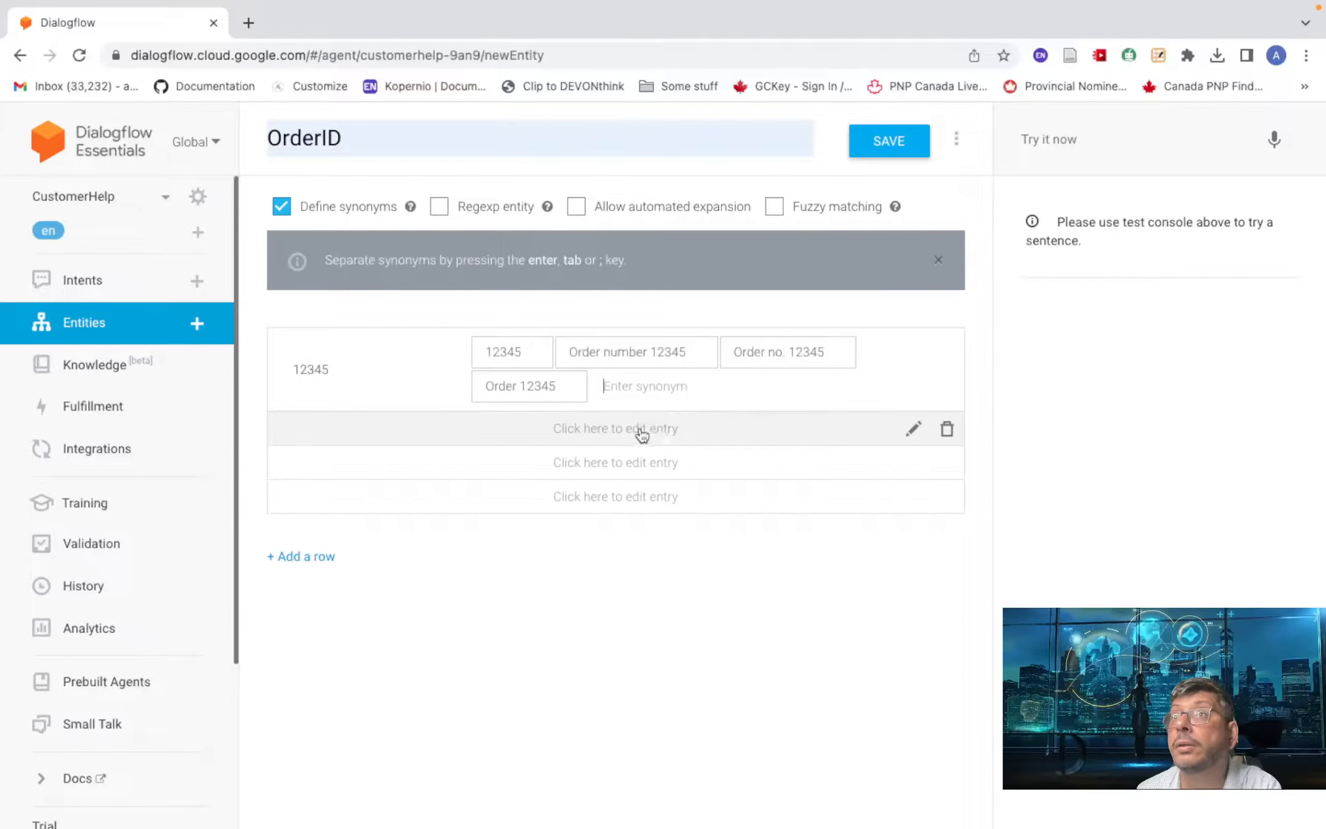
click(881, 142)
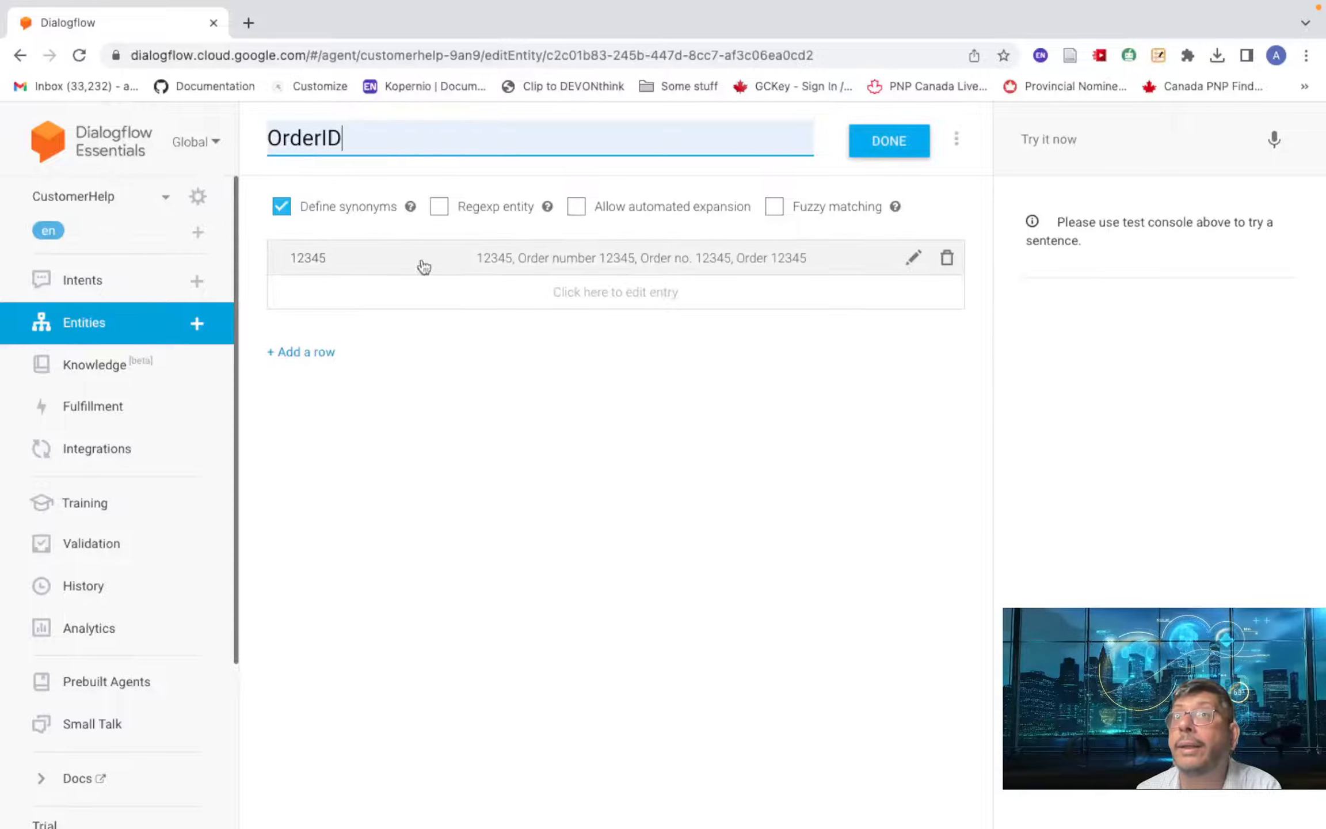
click(82, 279)
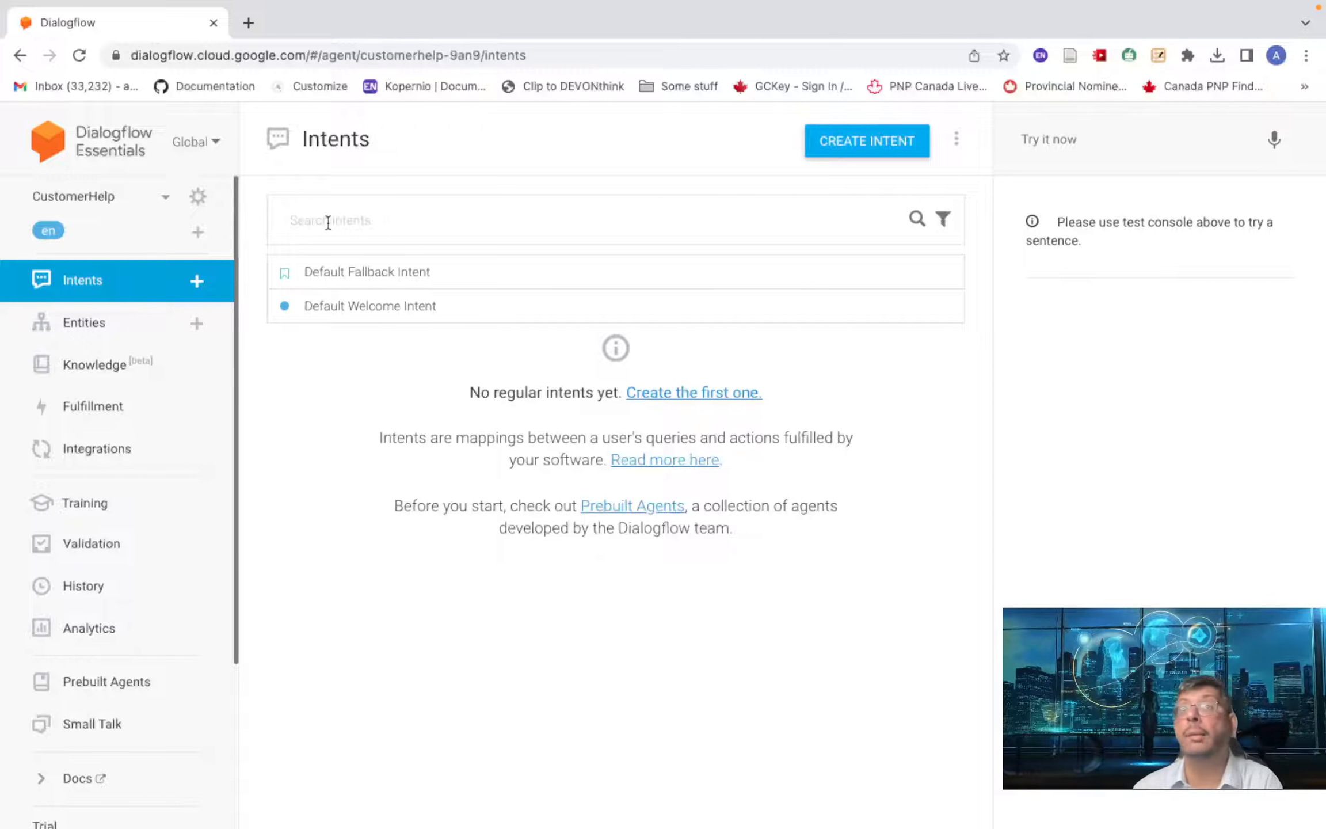
- Open the Default Welcome Intent and expand its Contexts section
click(388, 308)
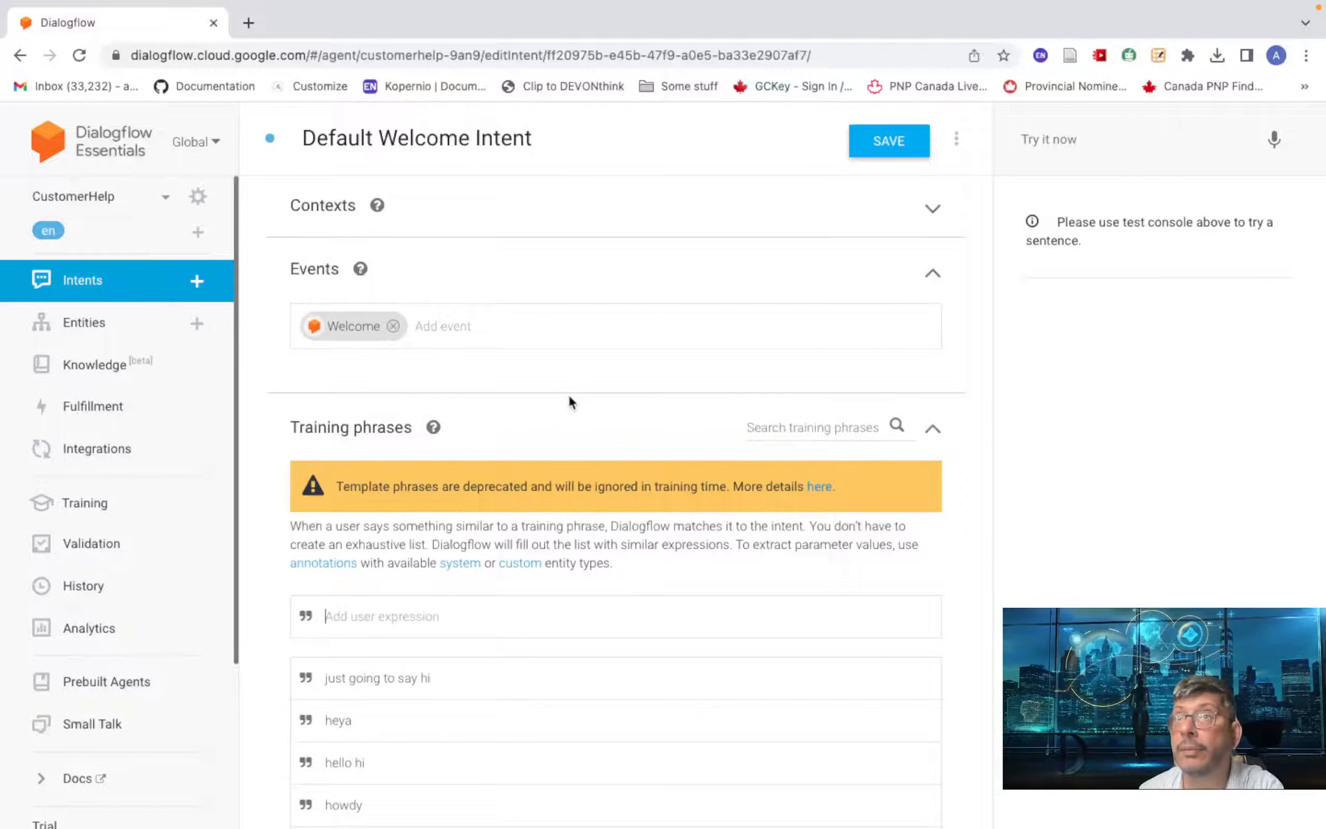
click(332, 207)
- Add output context await-customer-help to the Default Welcome Intent with lifespan 3
click(355, 323)
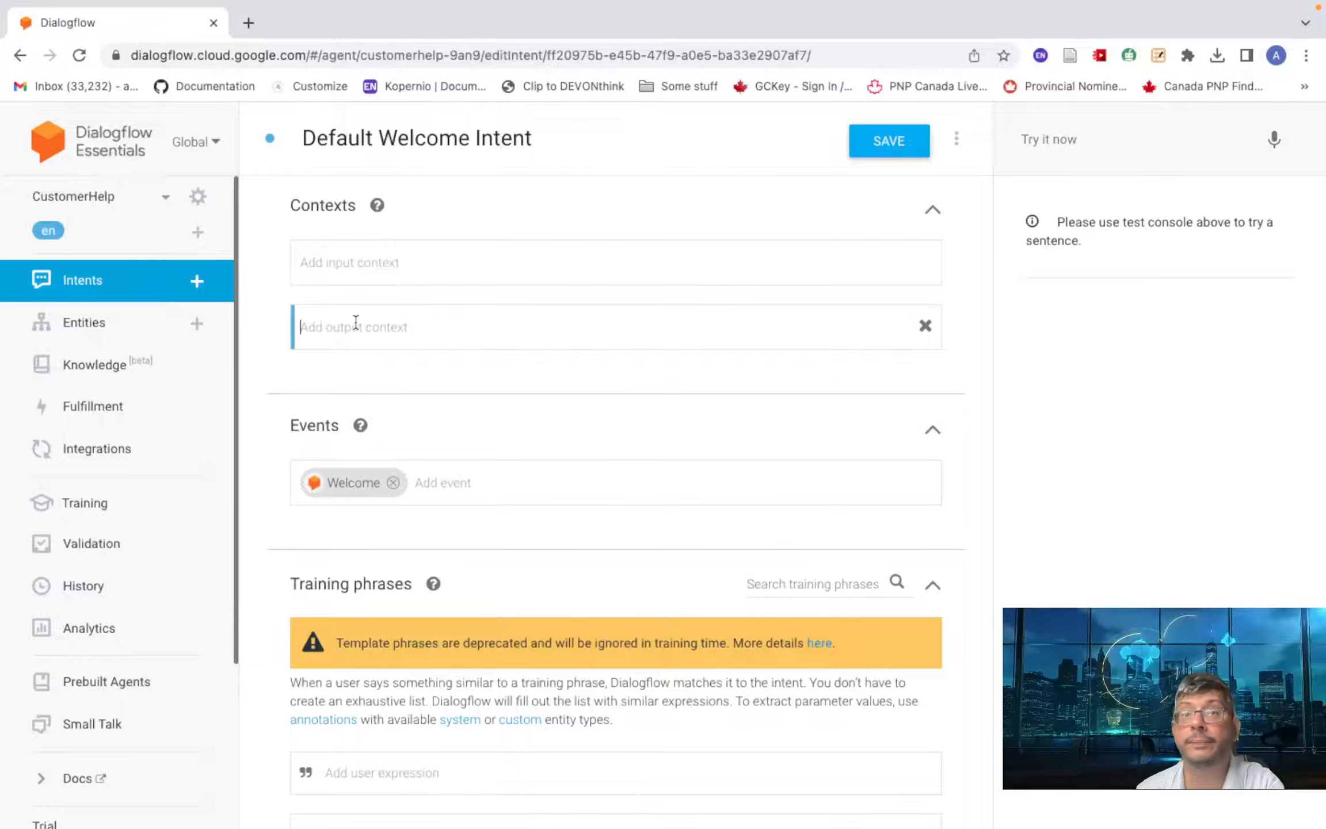
text(awaite)
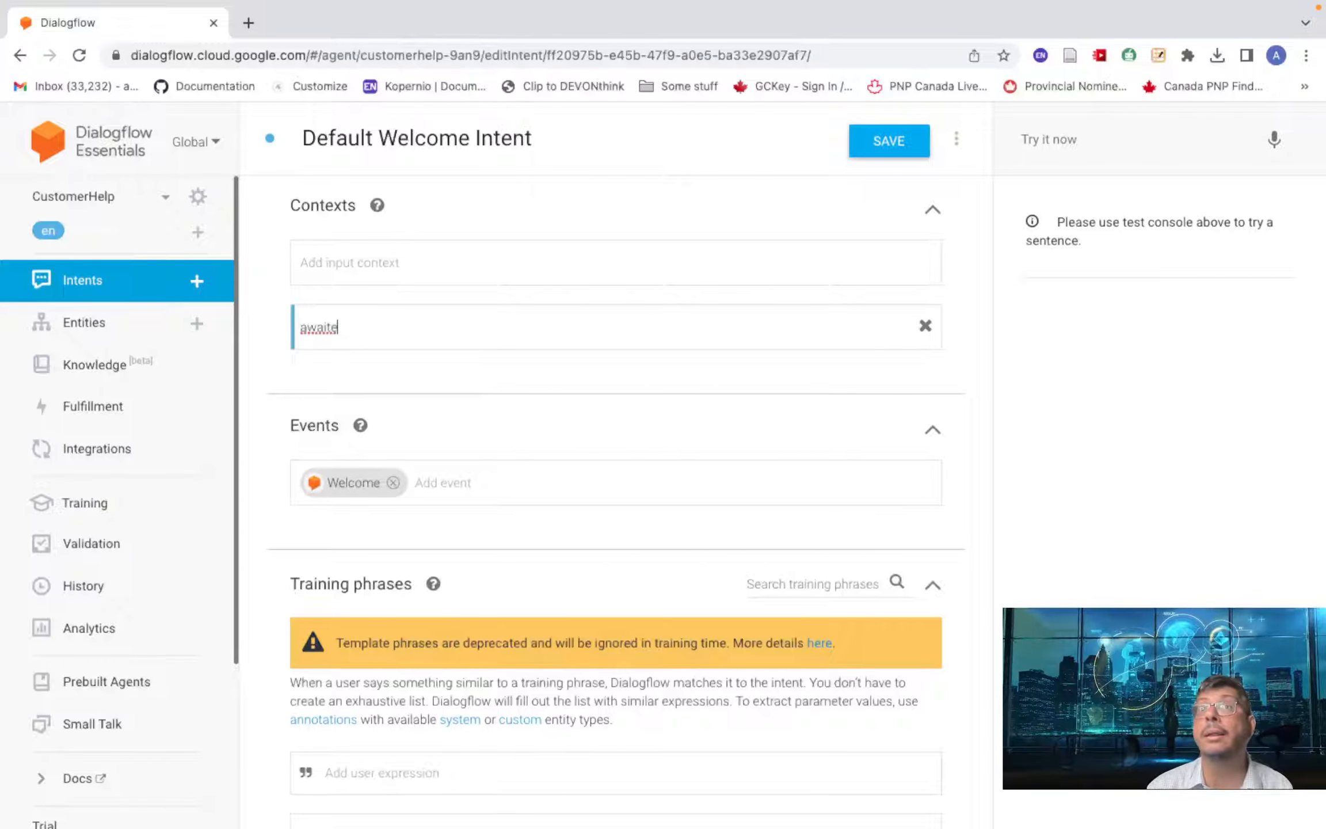
key(BackSpace)
text(-)
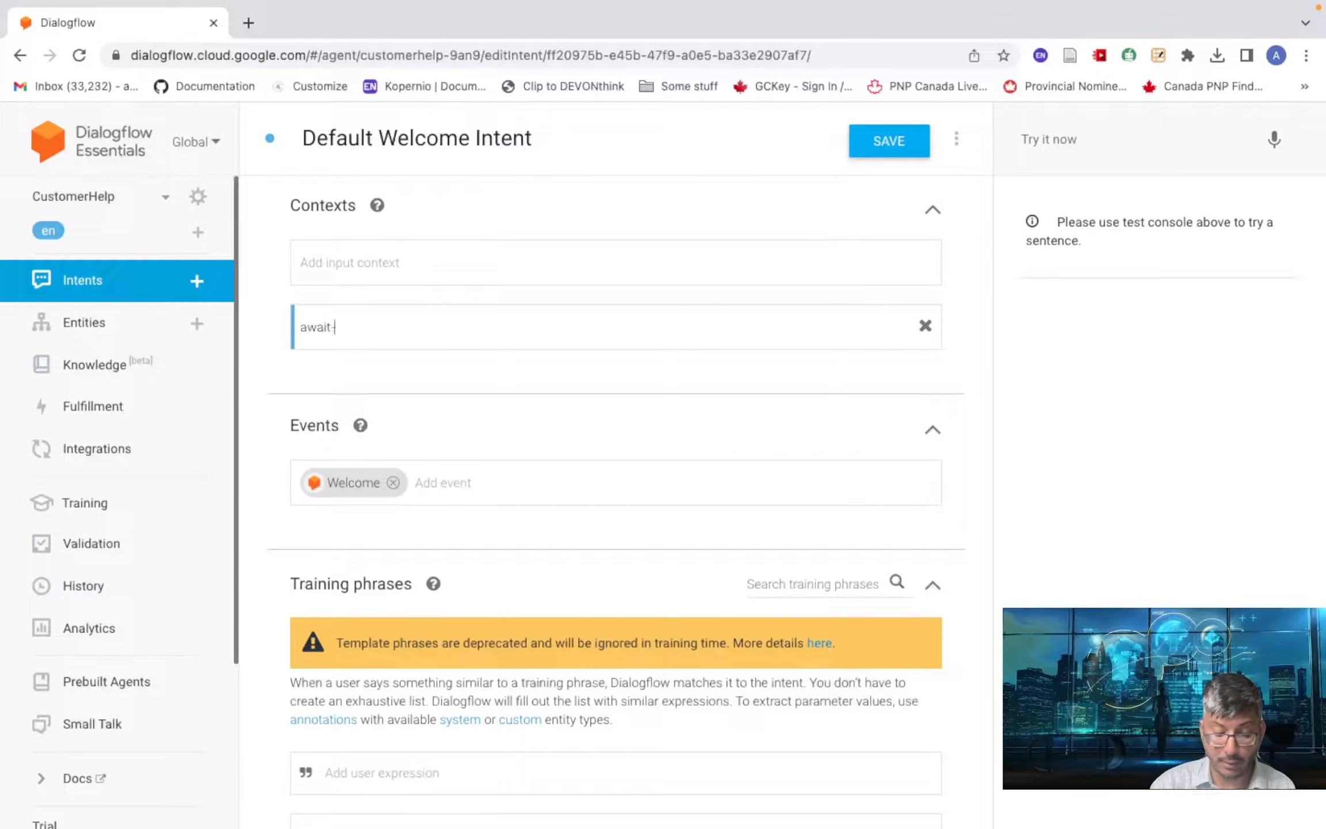
text(customer)
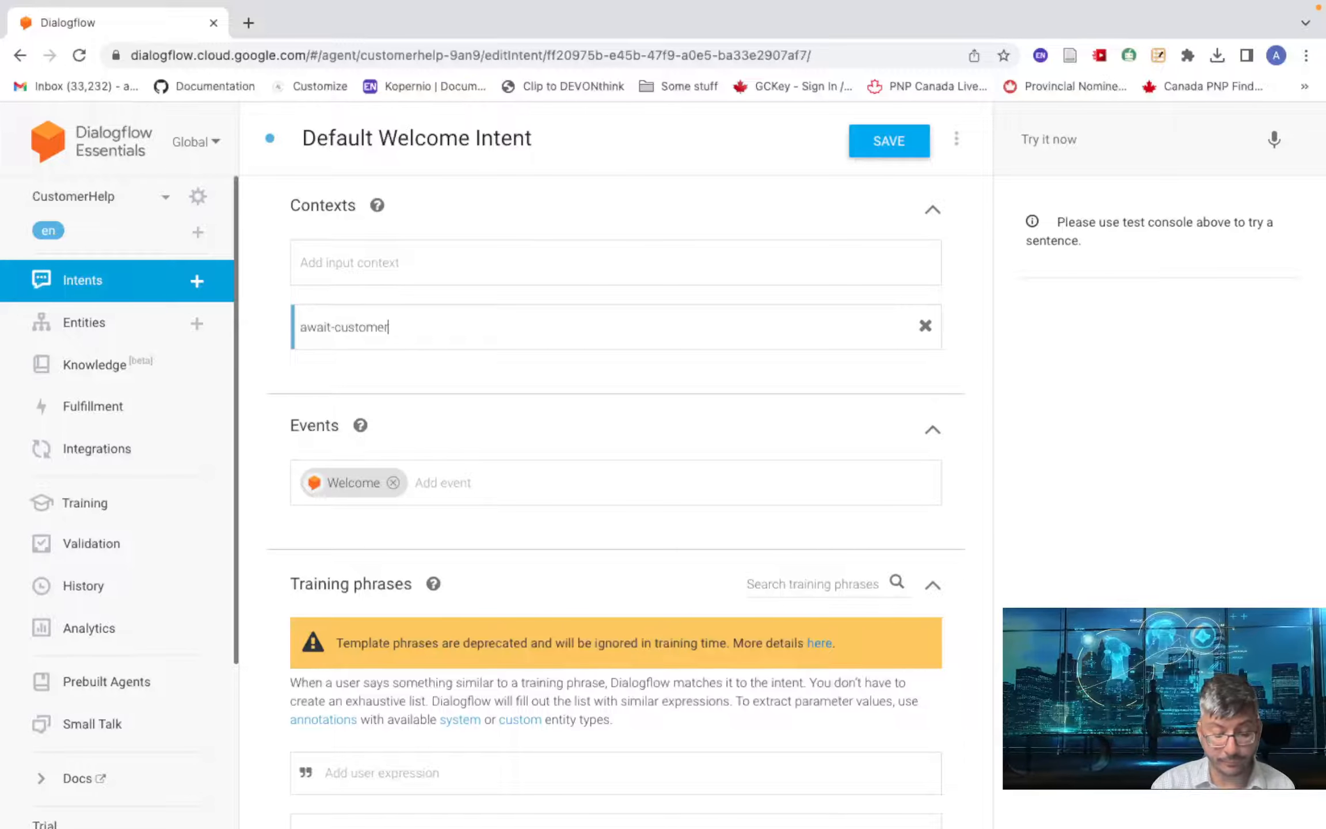
text(-help)
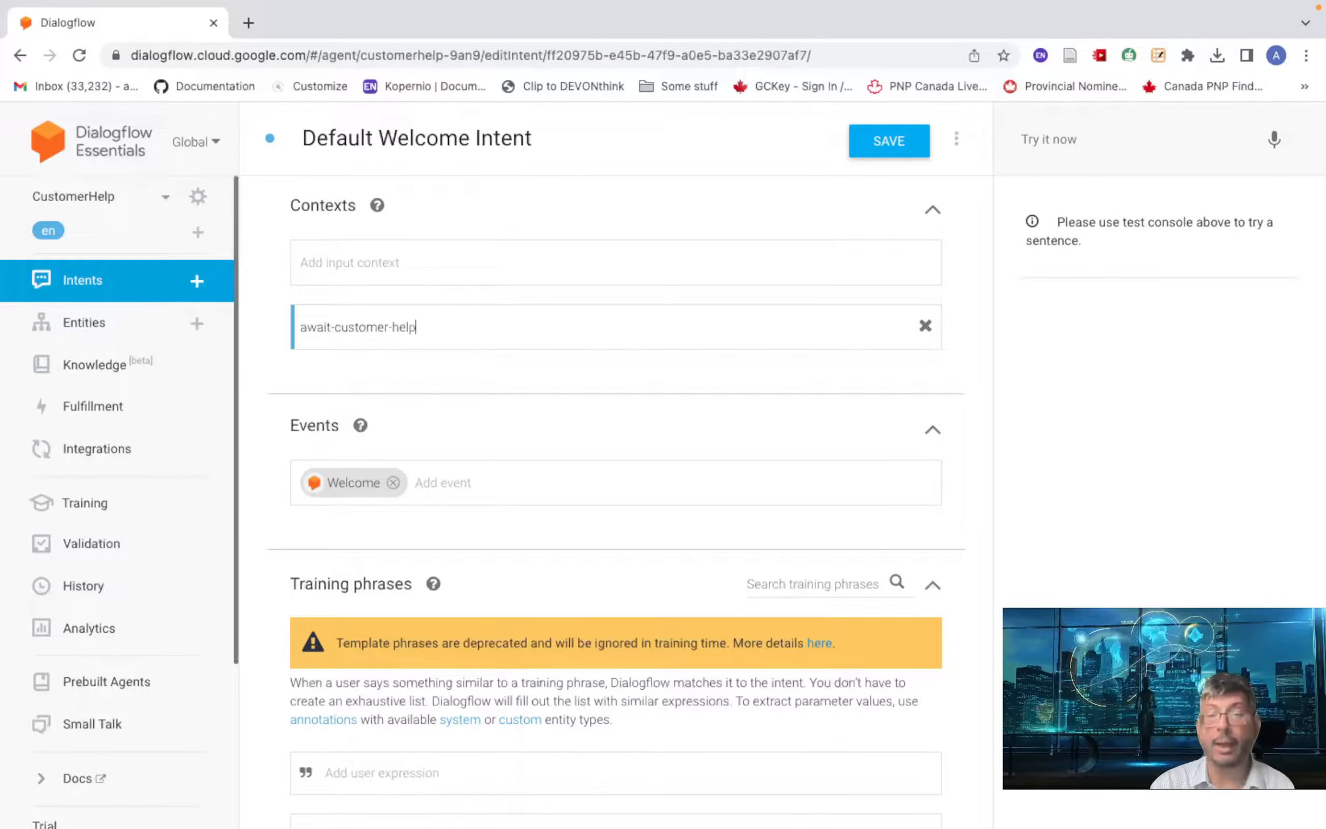
click(447, 266)
click(315, 327)
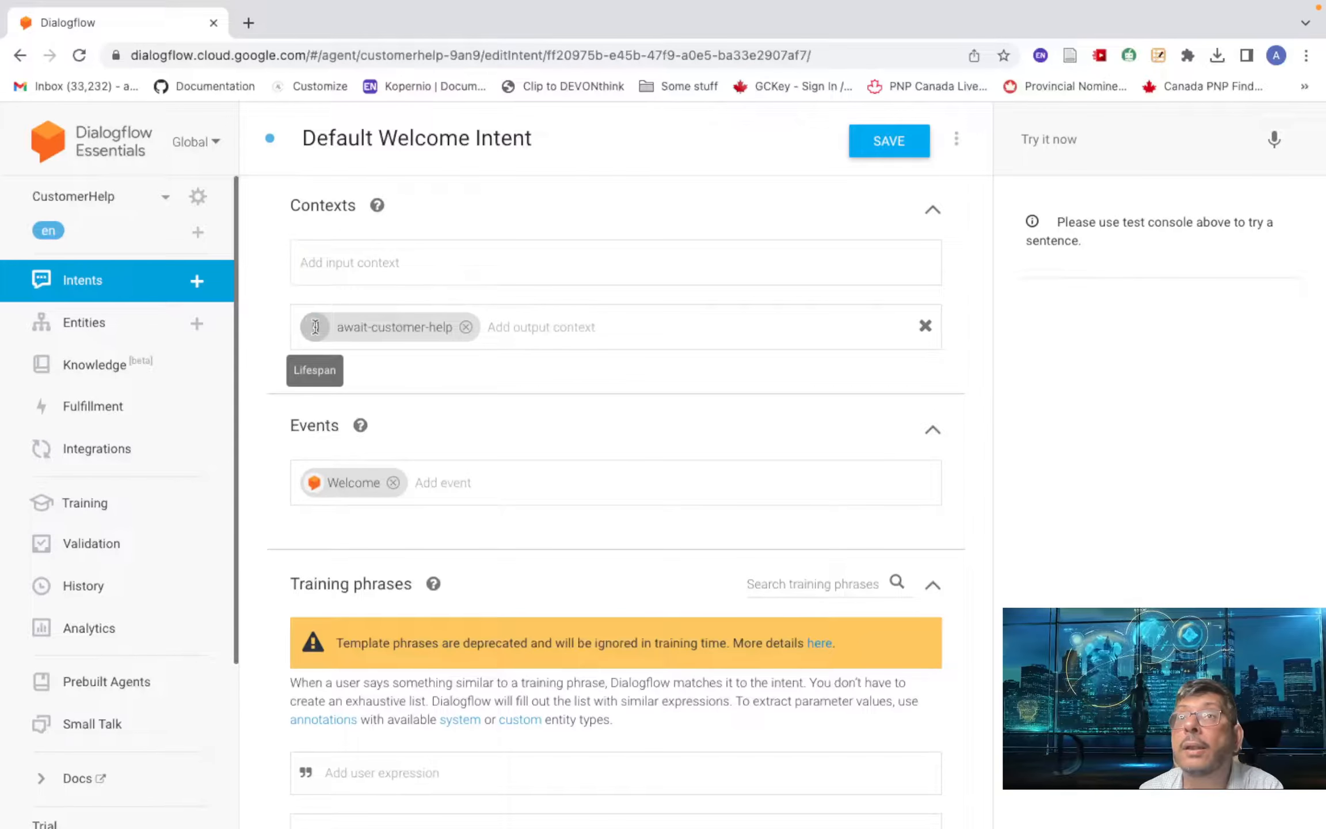
text(3)
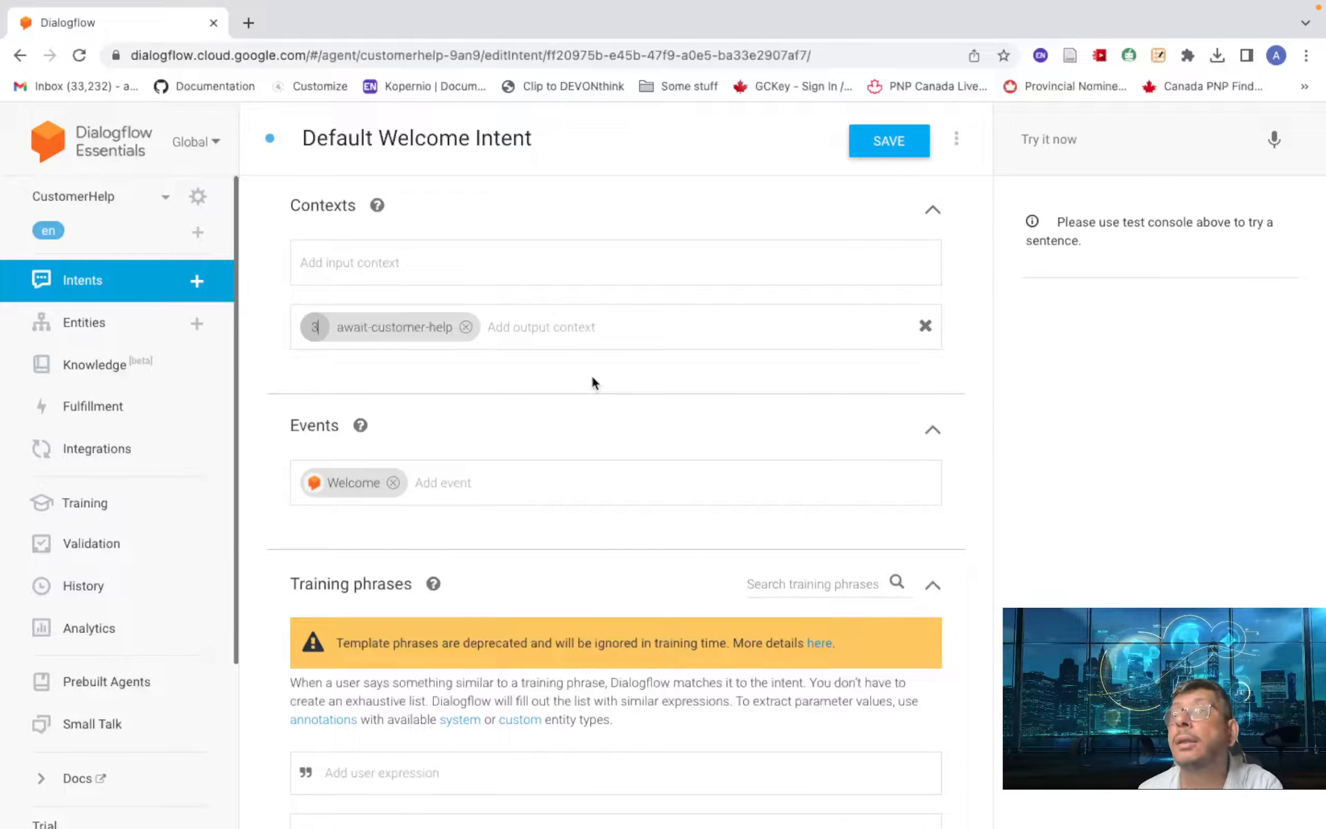
scroll(515, 448, down, 3)
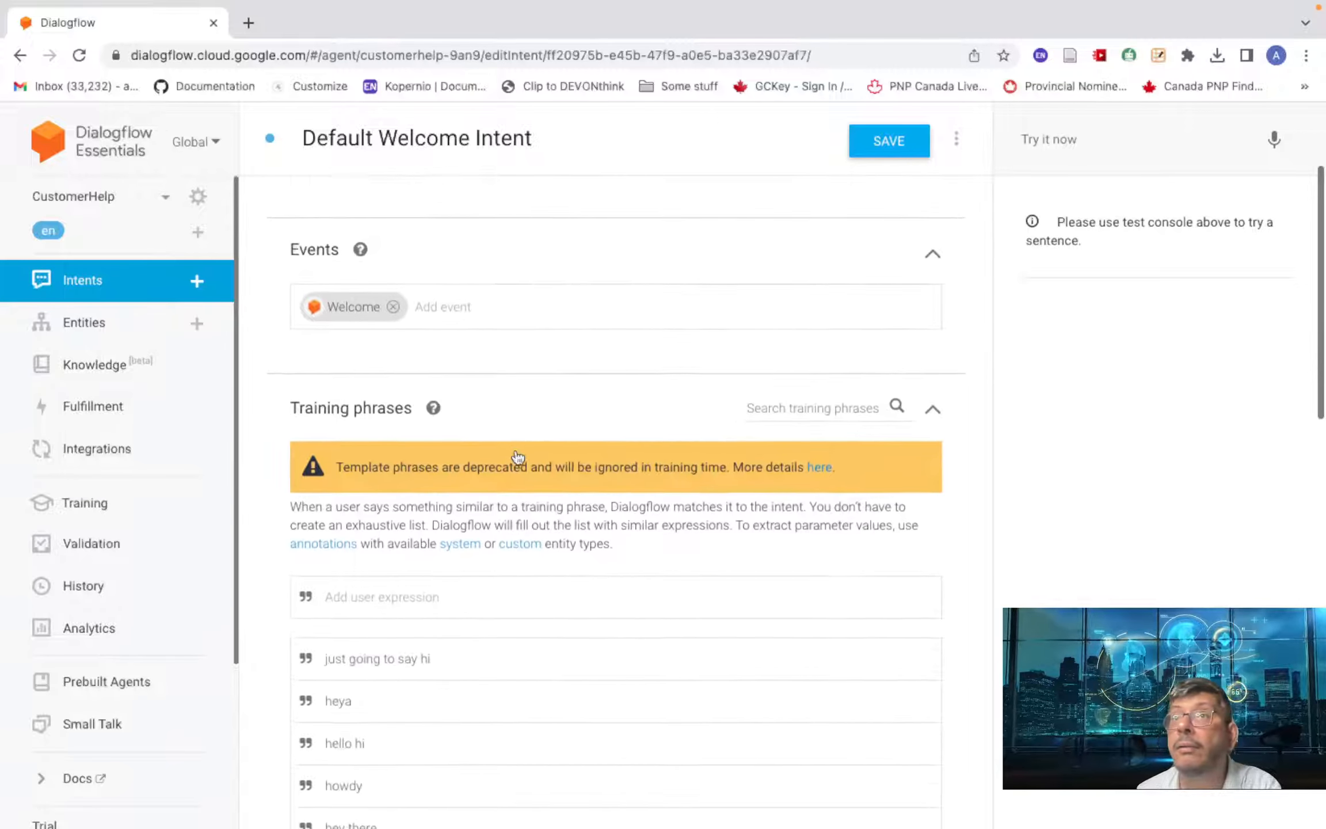
scroll(517, 455, down, 5)
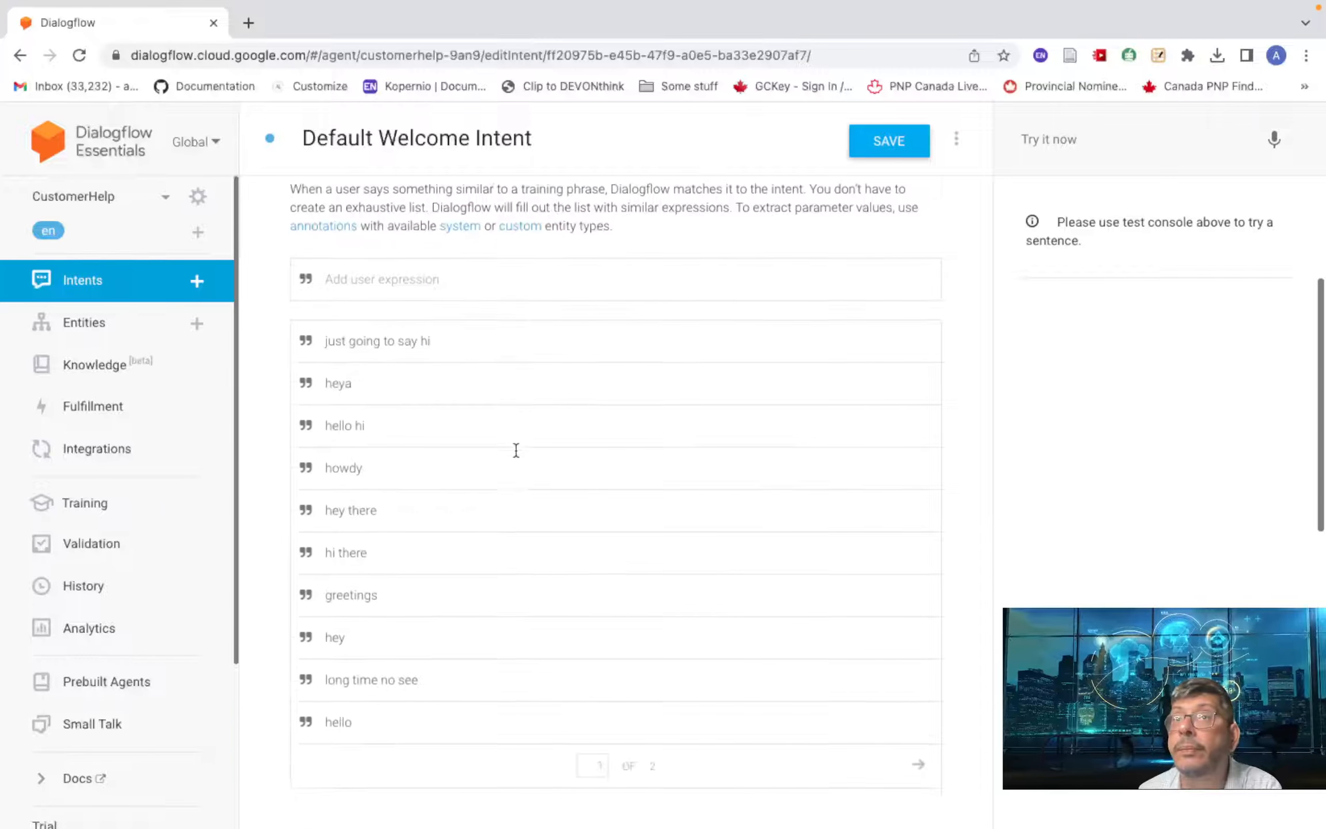
scroll(516, 450, down, 5)
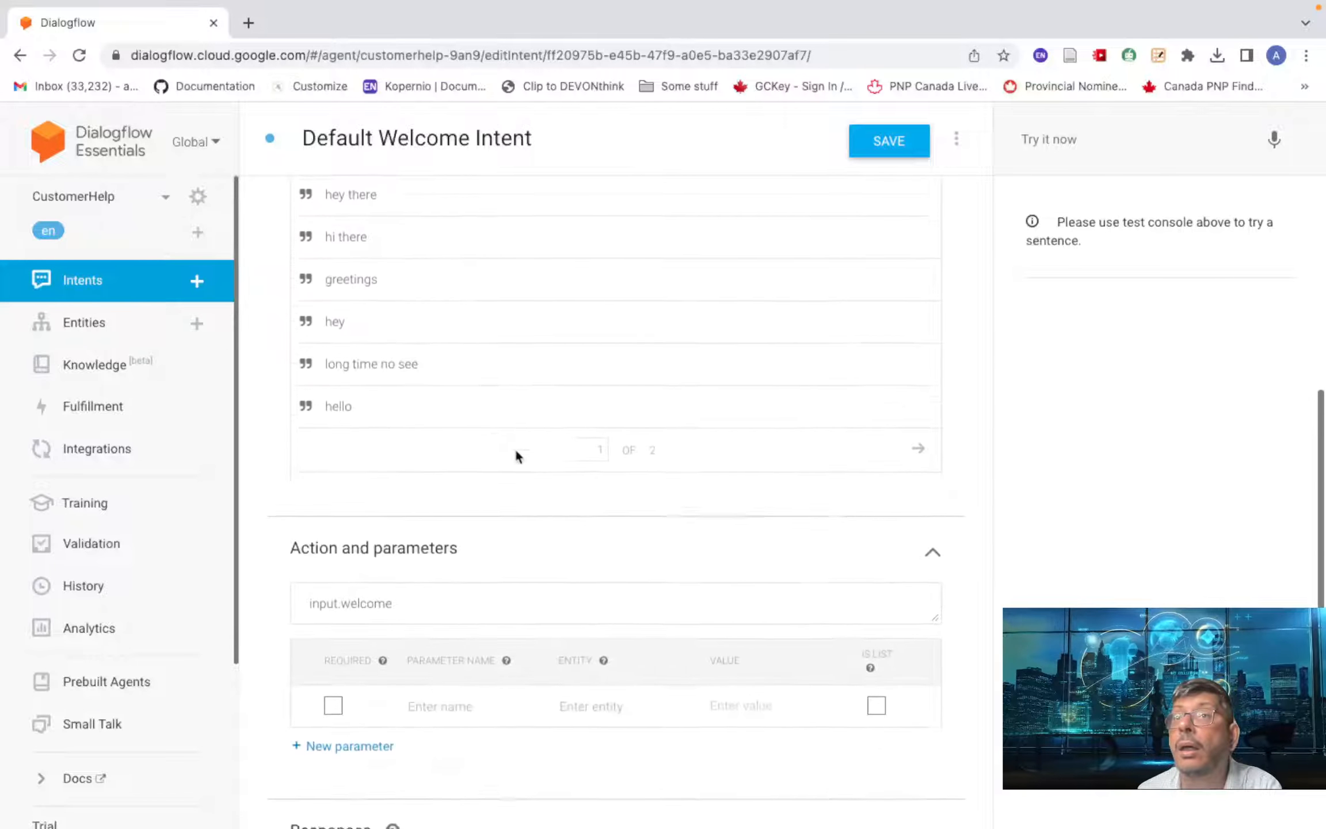
scroll(515, 448, up, 12)
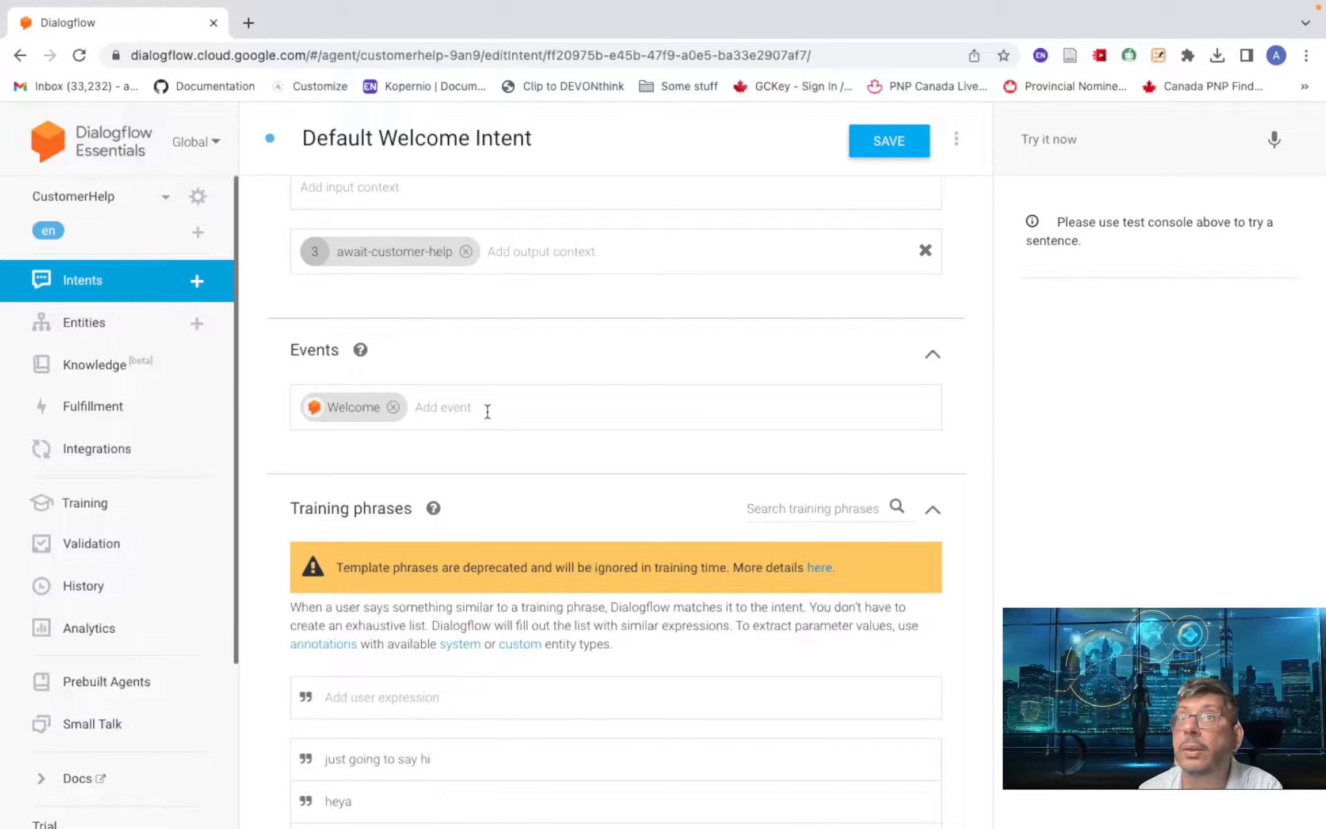
scroll(487, 412, up, 1)
scroll(487, 411, down, 5)
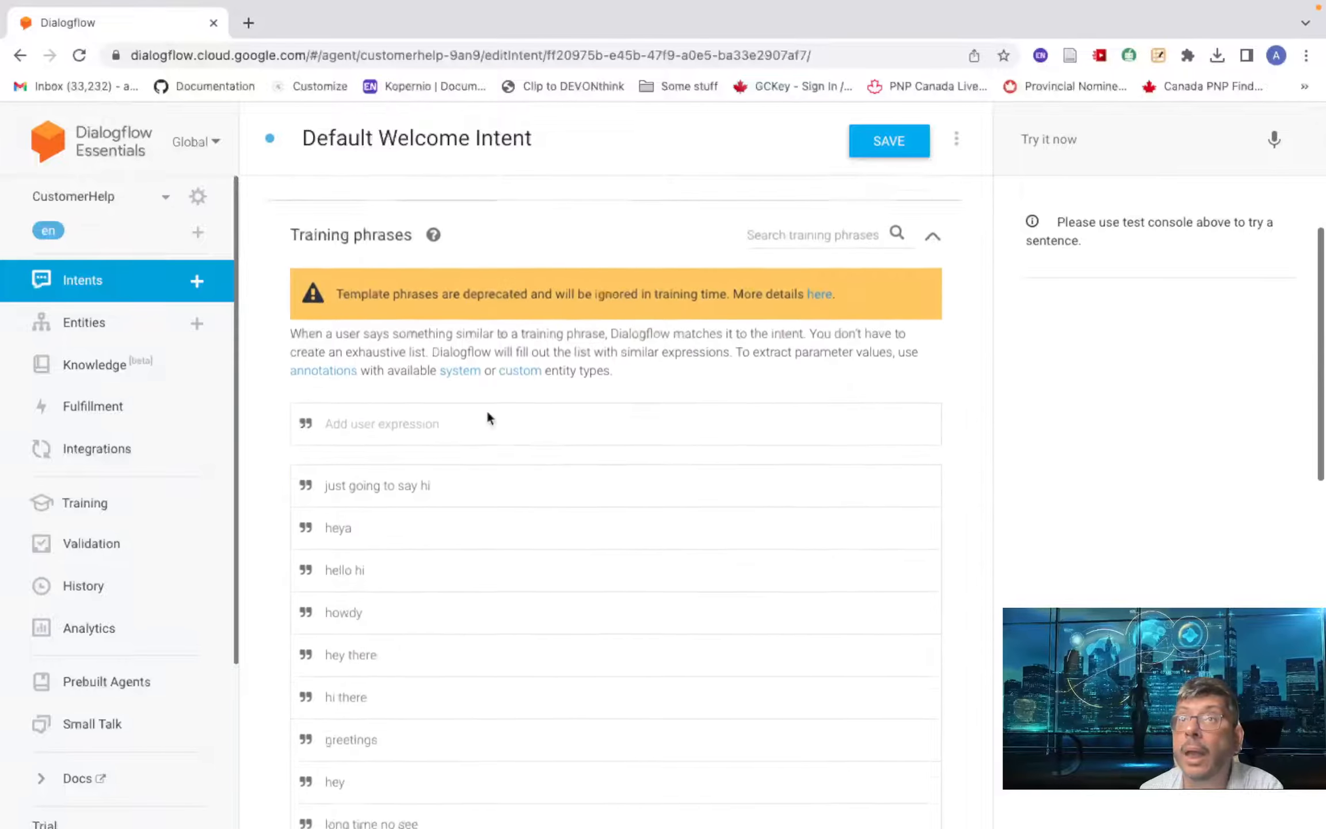
scroll(487, 412, down, 4)
scroll(487, 412, up, 3)
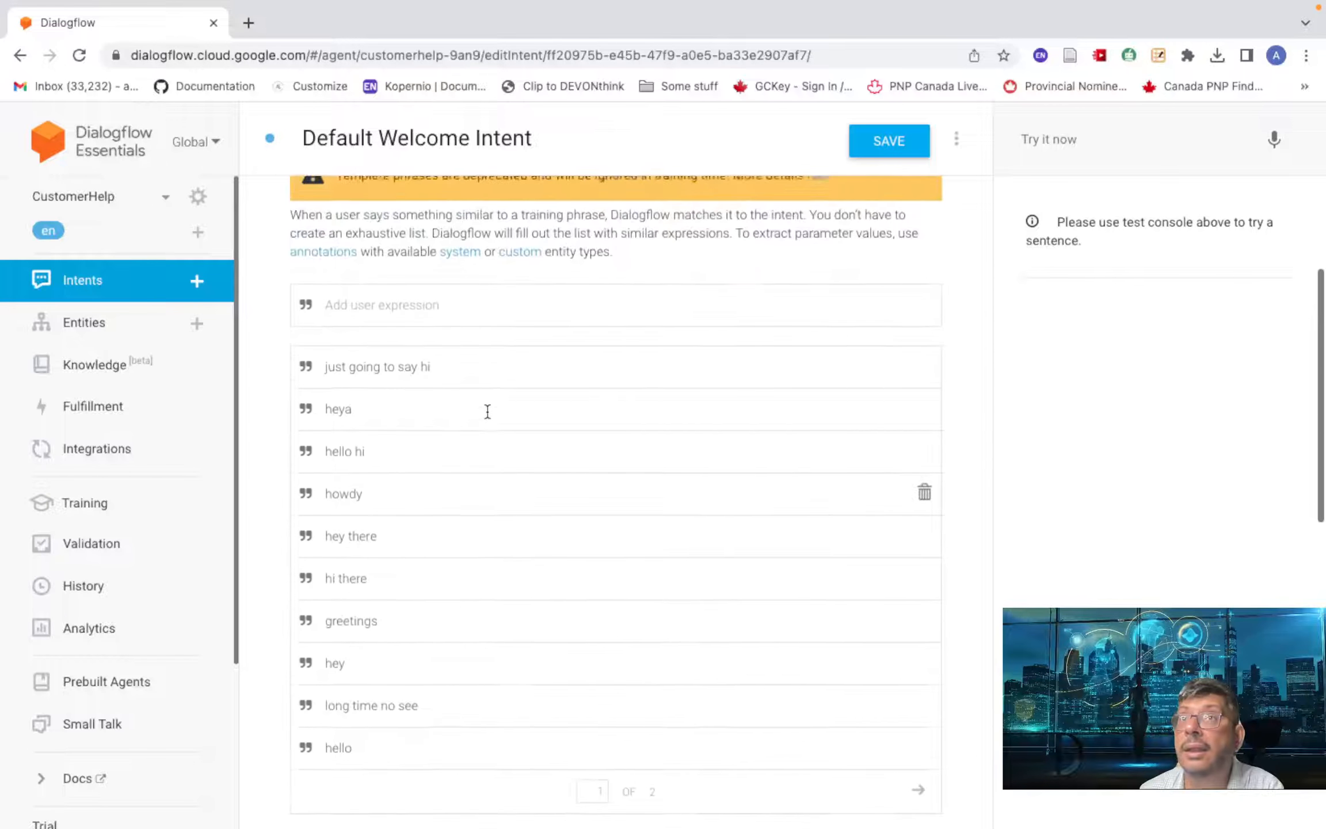
scroll(487, 412, up, 1)
scroll(487, 411, down, 2)
scroll(487, 412, up, 1)
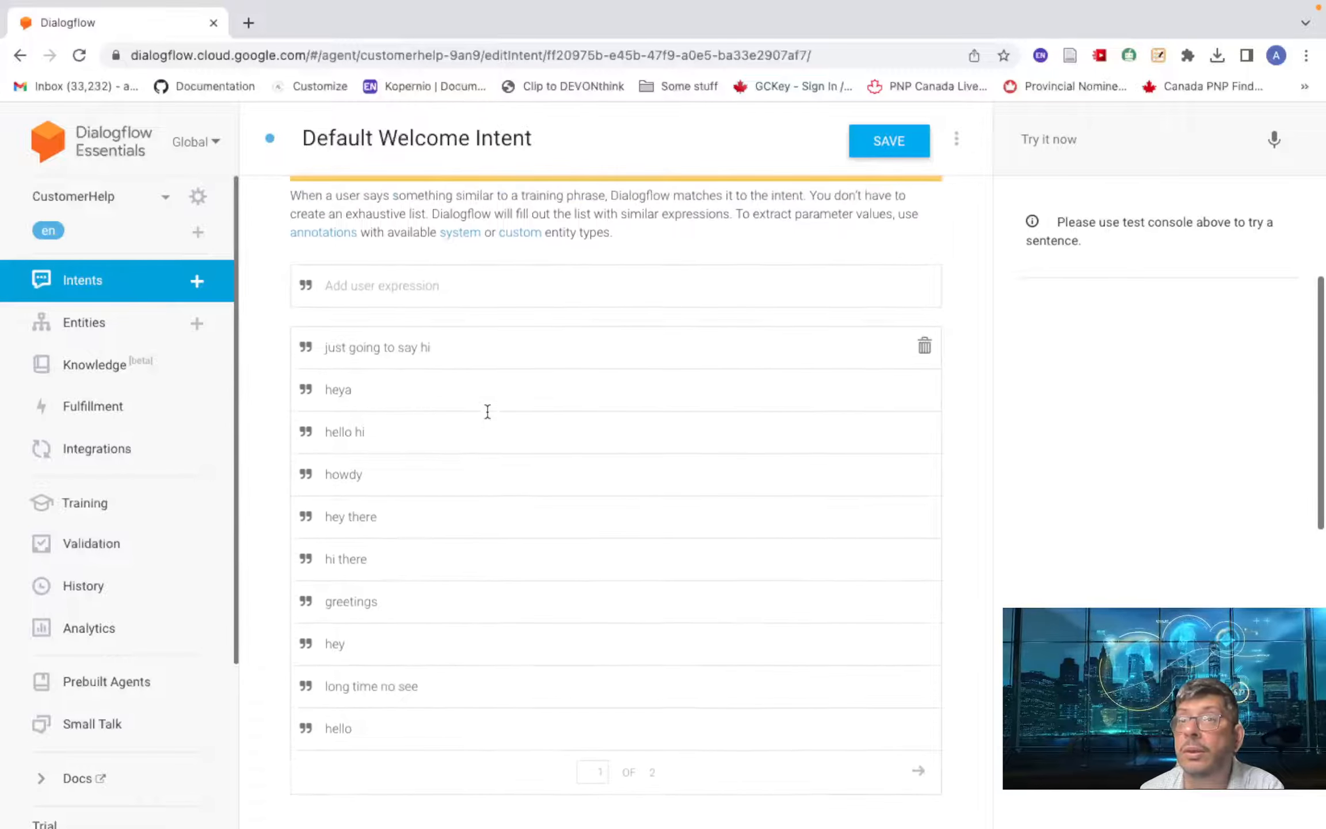
scroll(487, 412, up, 1)
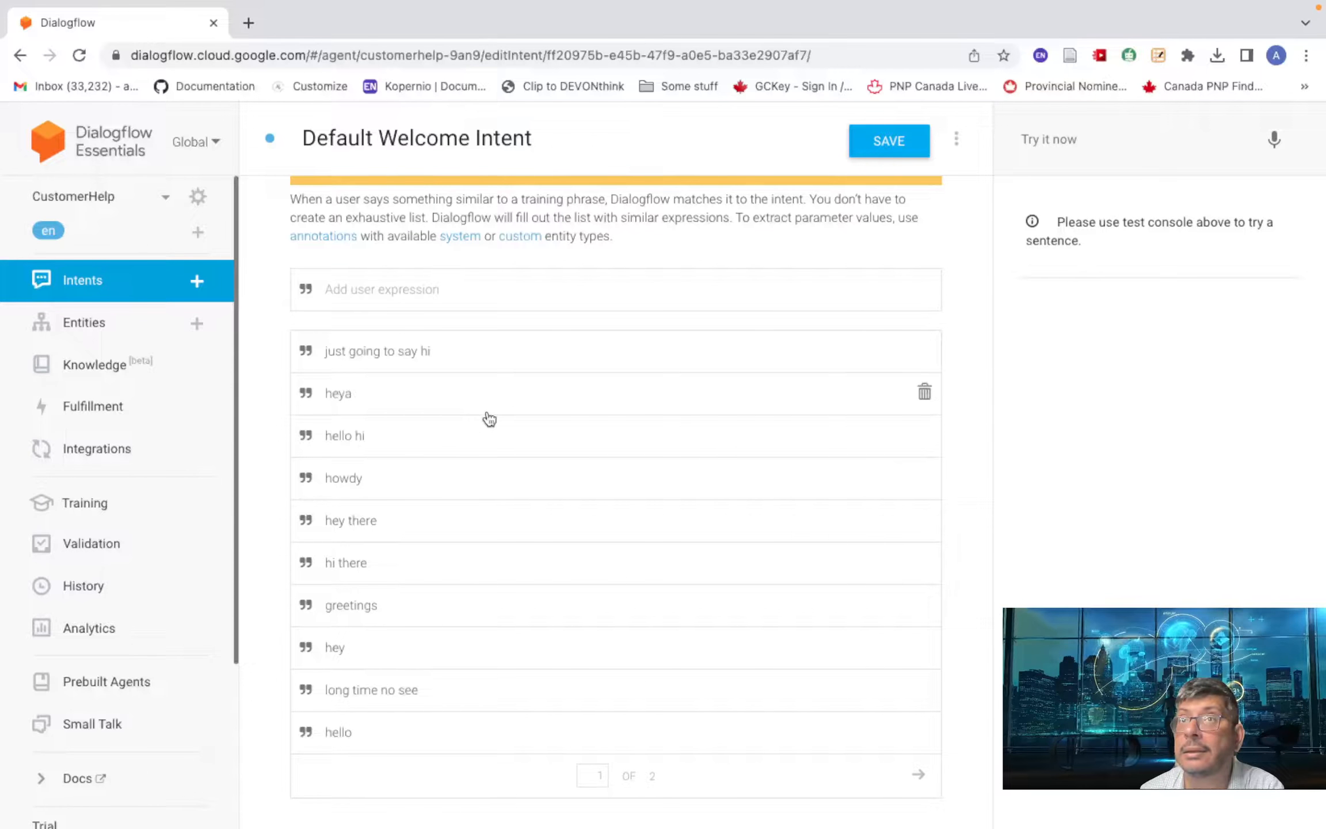
scroll(489, 419, up, 2)
scroll(488, 417, down, 1)
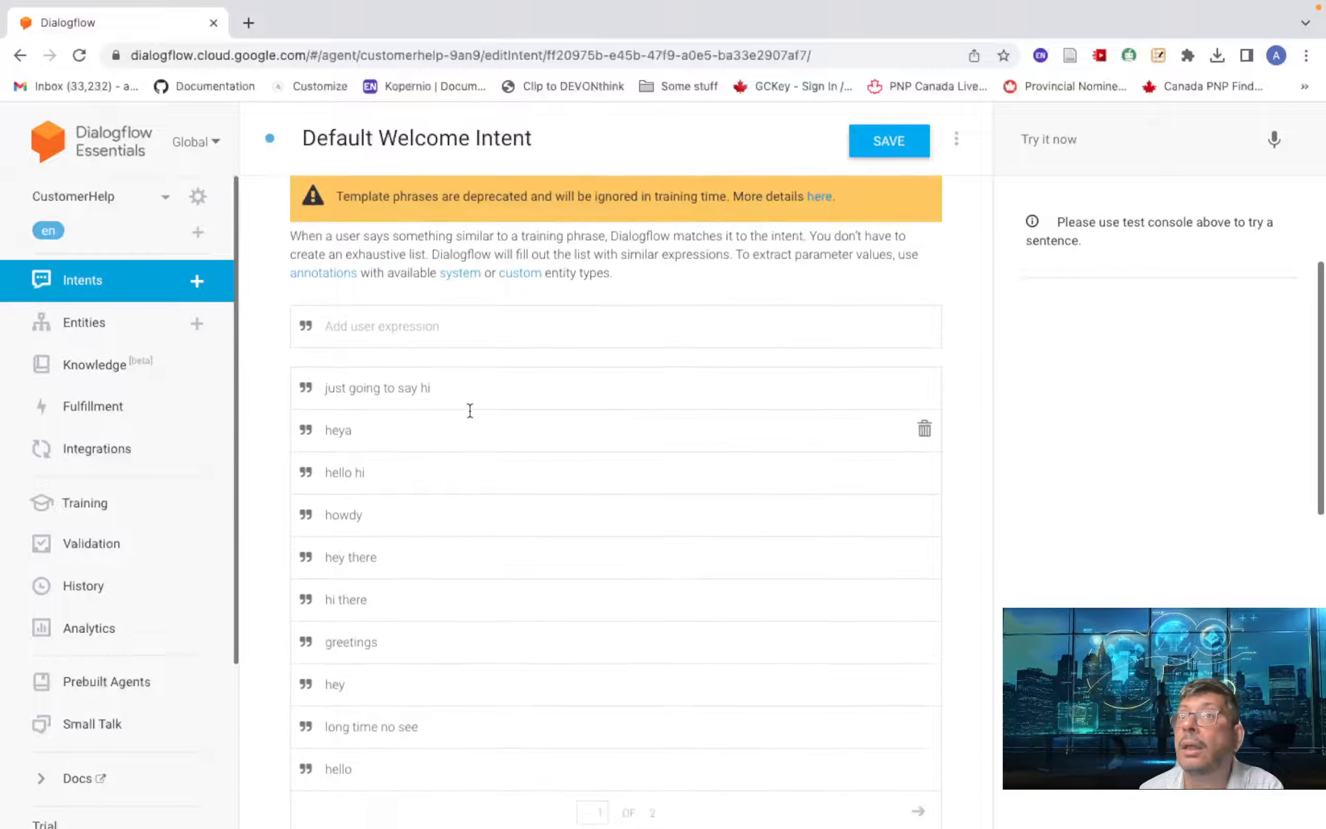
scroll(423, 485, down, 10)
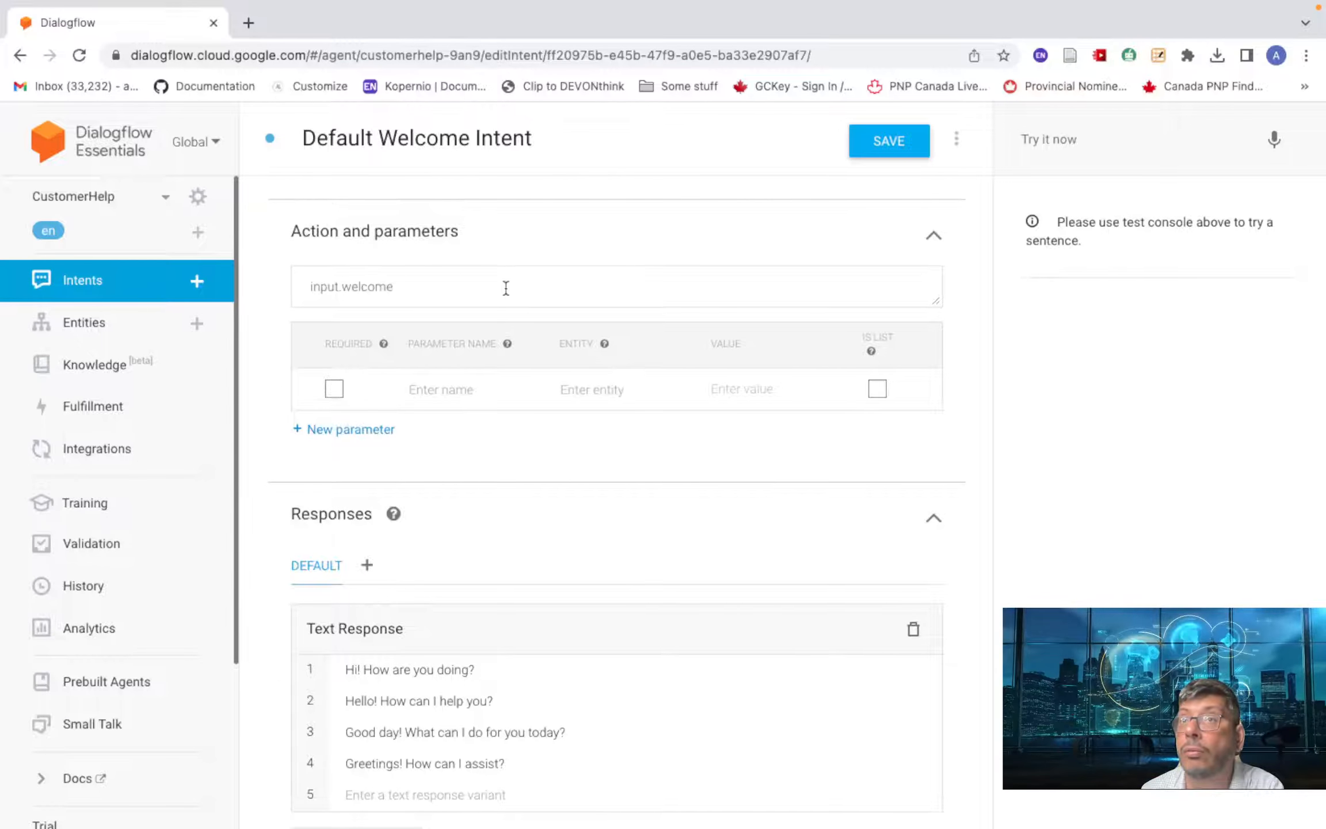
scroll(506, 288, up, 10)
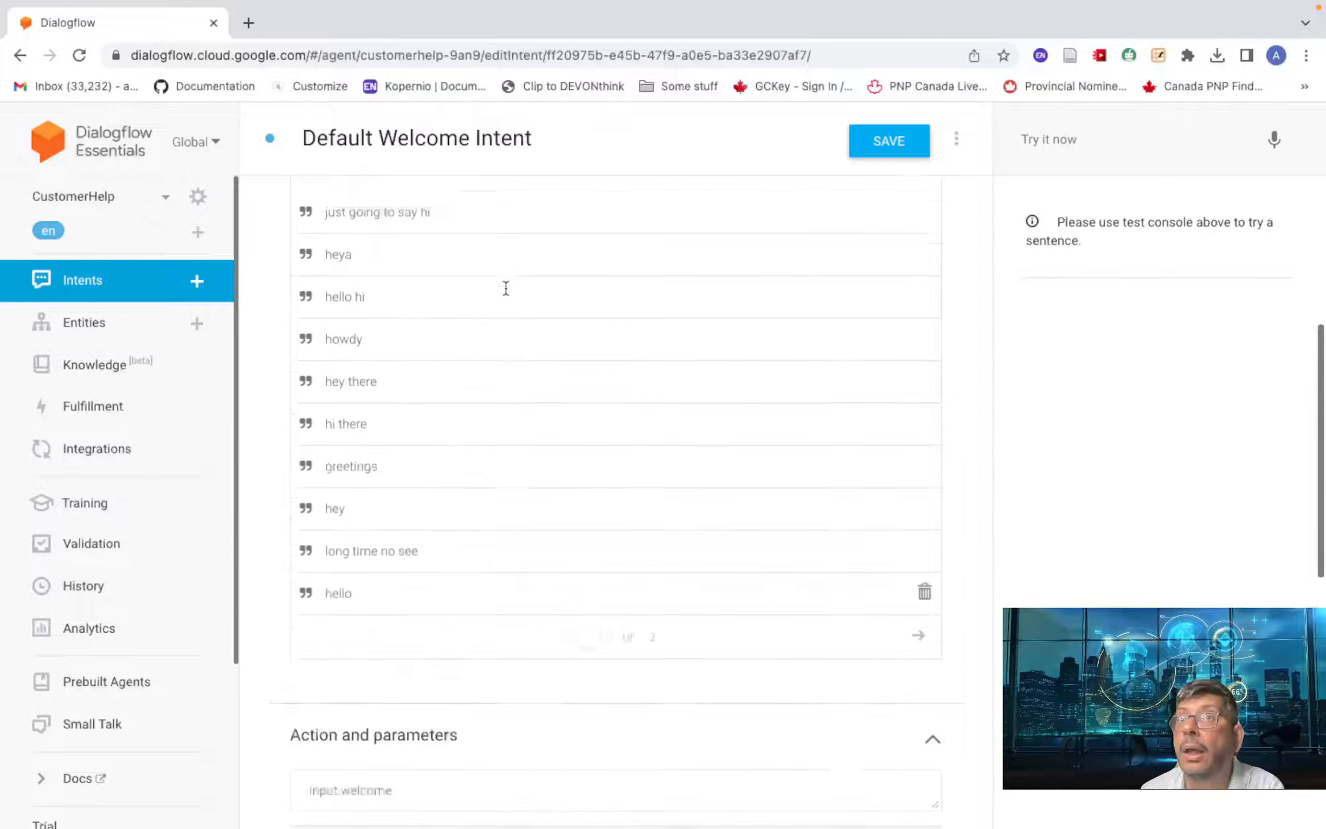
scroll(507, 295, up, 6)
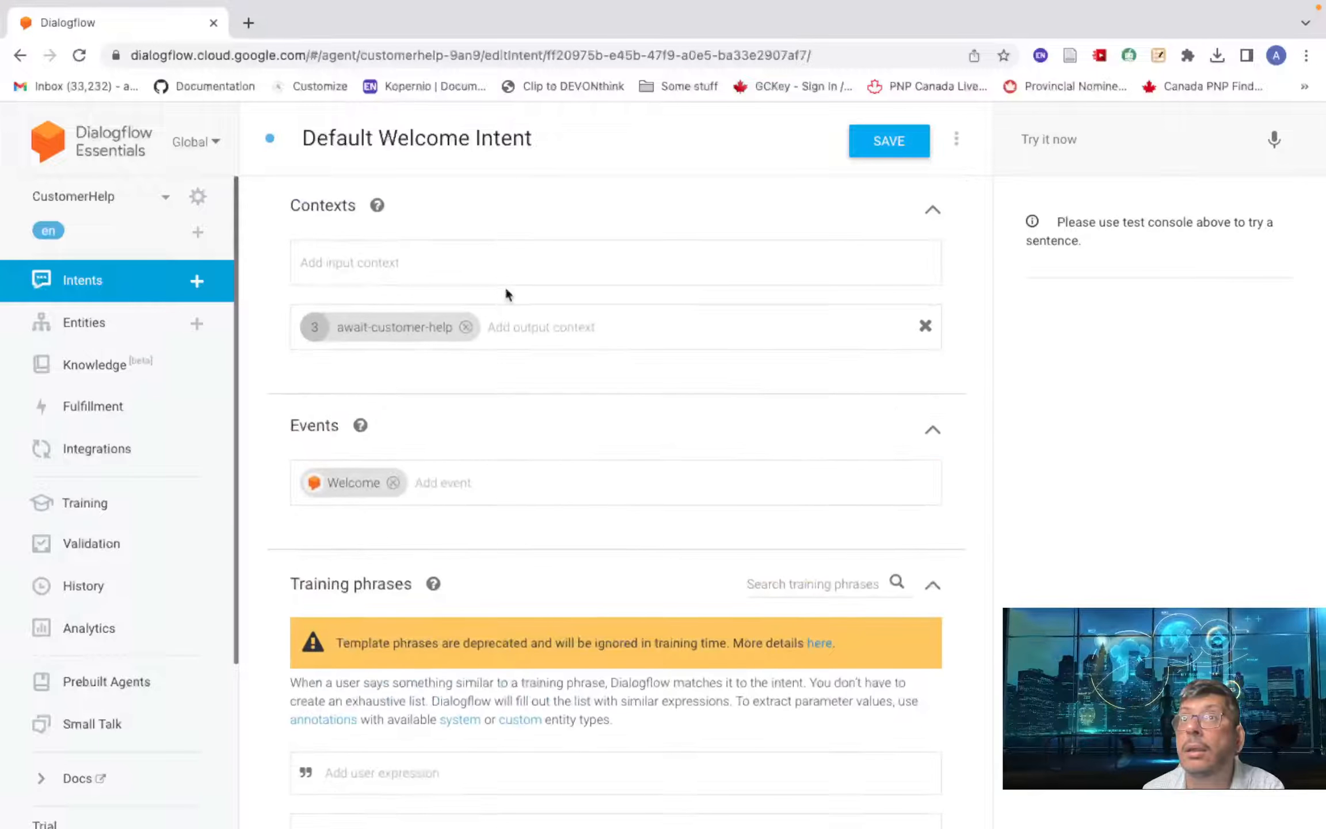
scroll(506, 294, down, 5)
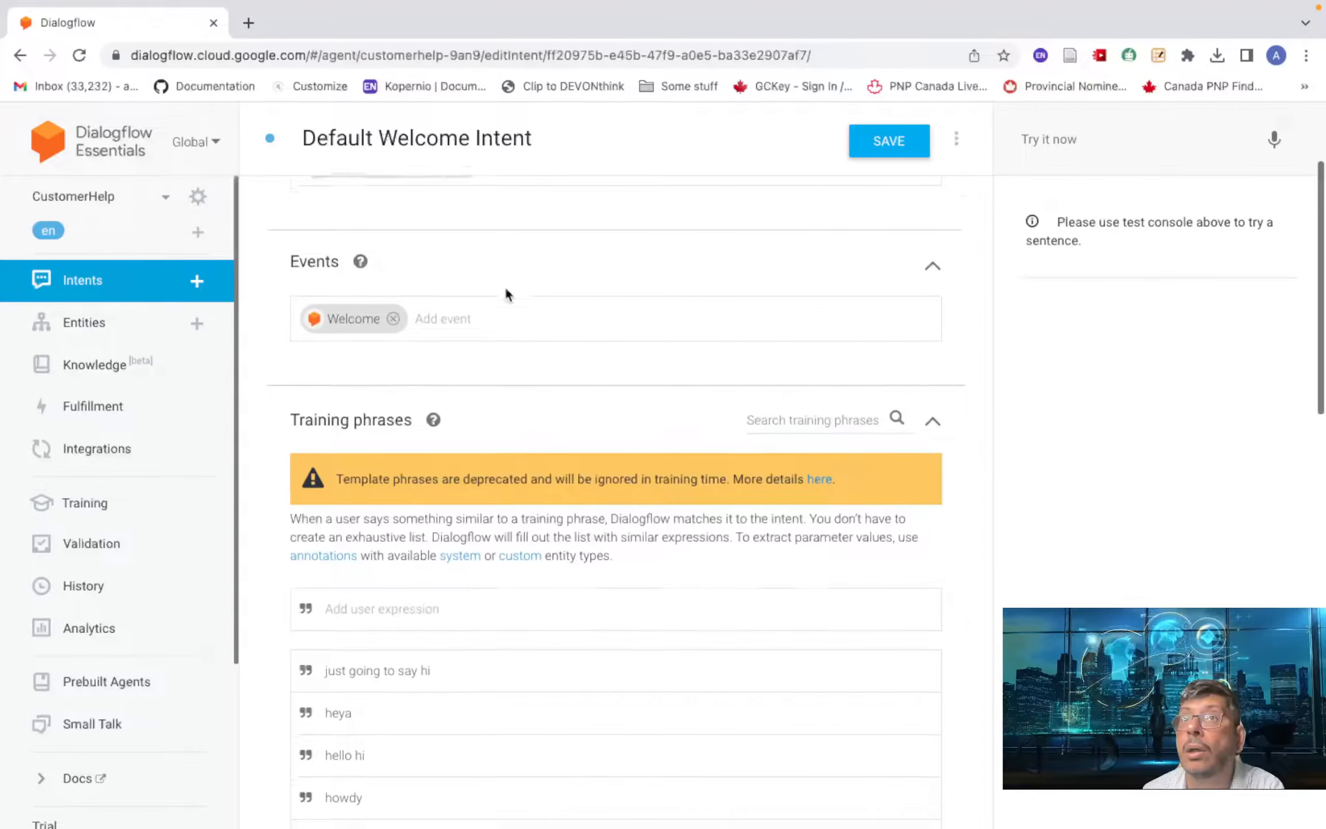
scroll(506, 293, down, 3)
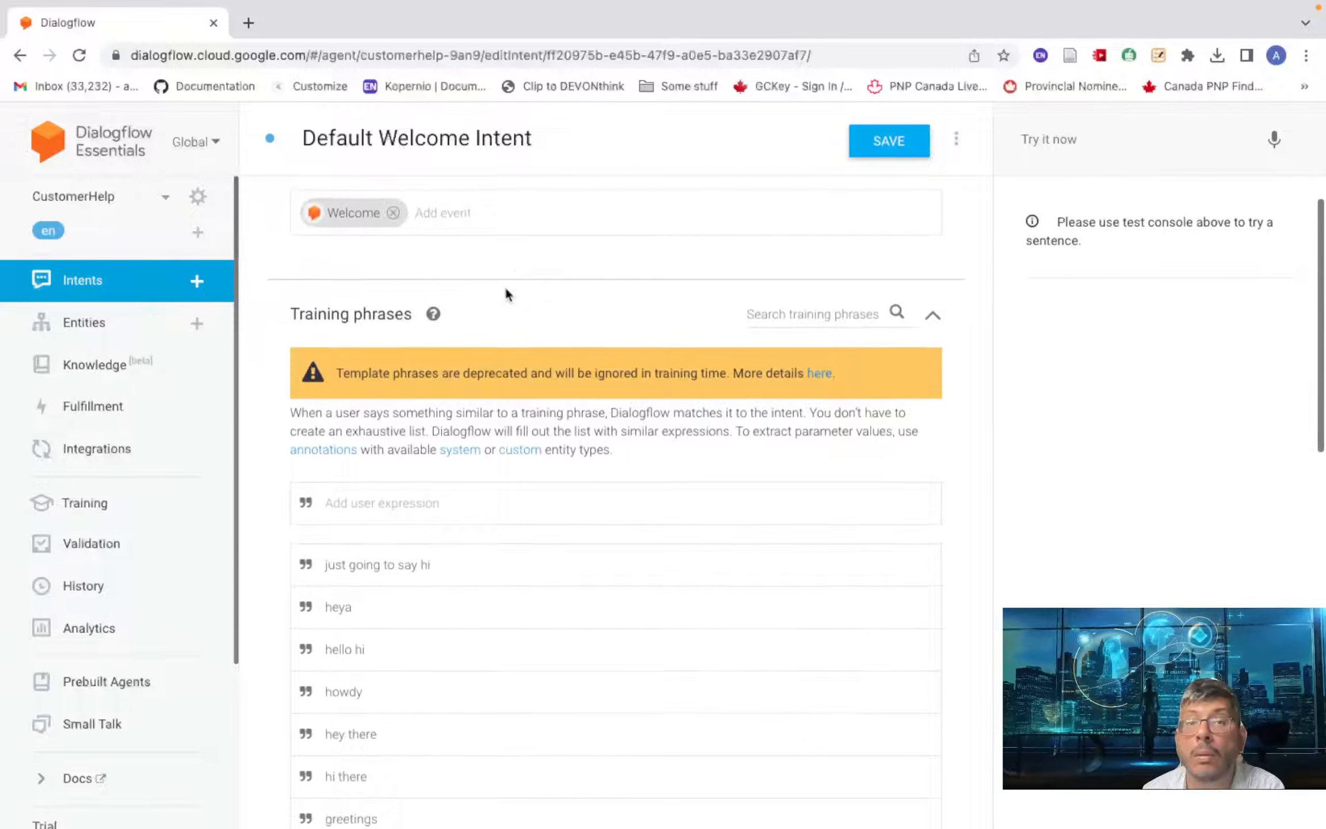
scroll(507, 295, down, 2)
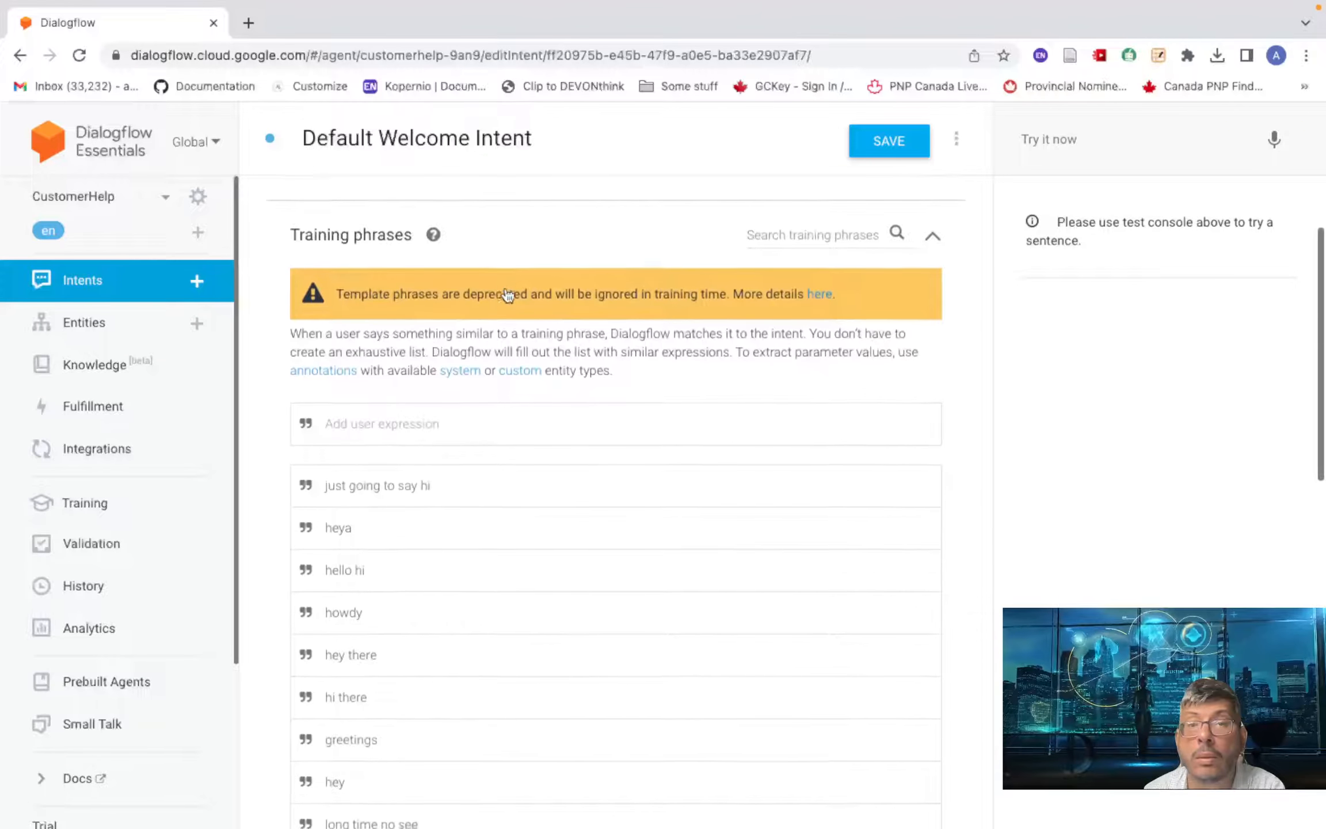
scroll(507, 295, down, 2)
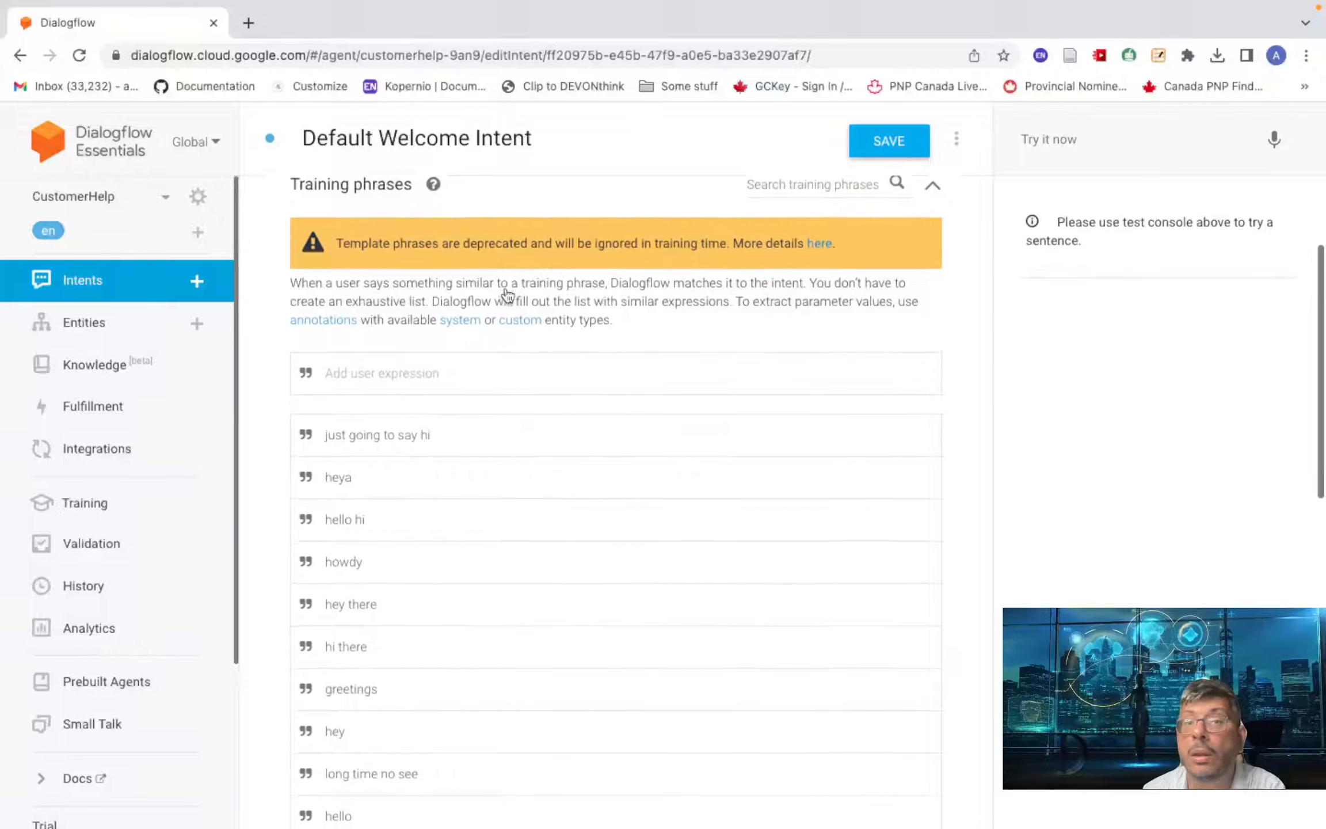
scroll(507, 295, up, 5)
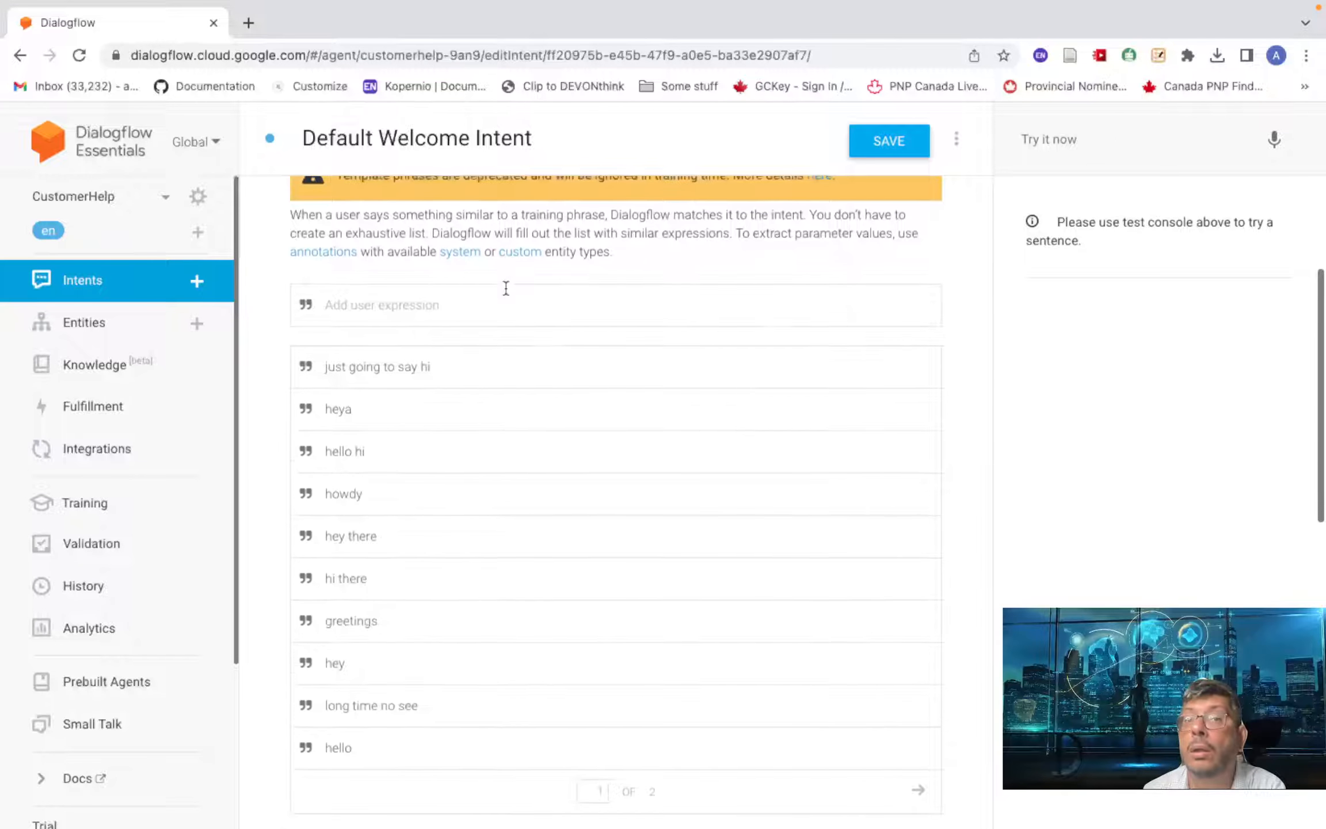
scroll(507, 295, up, 3)
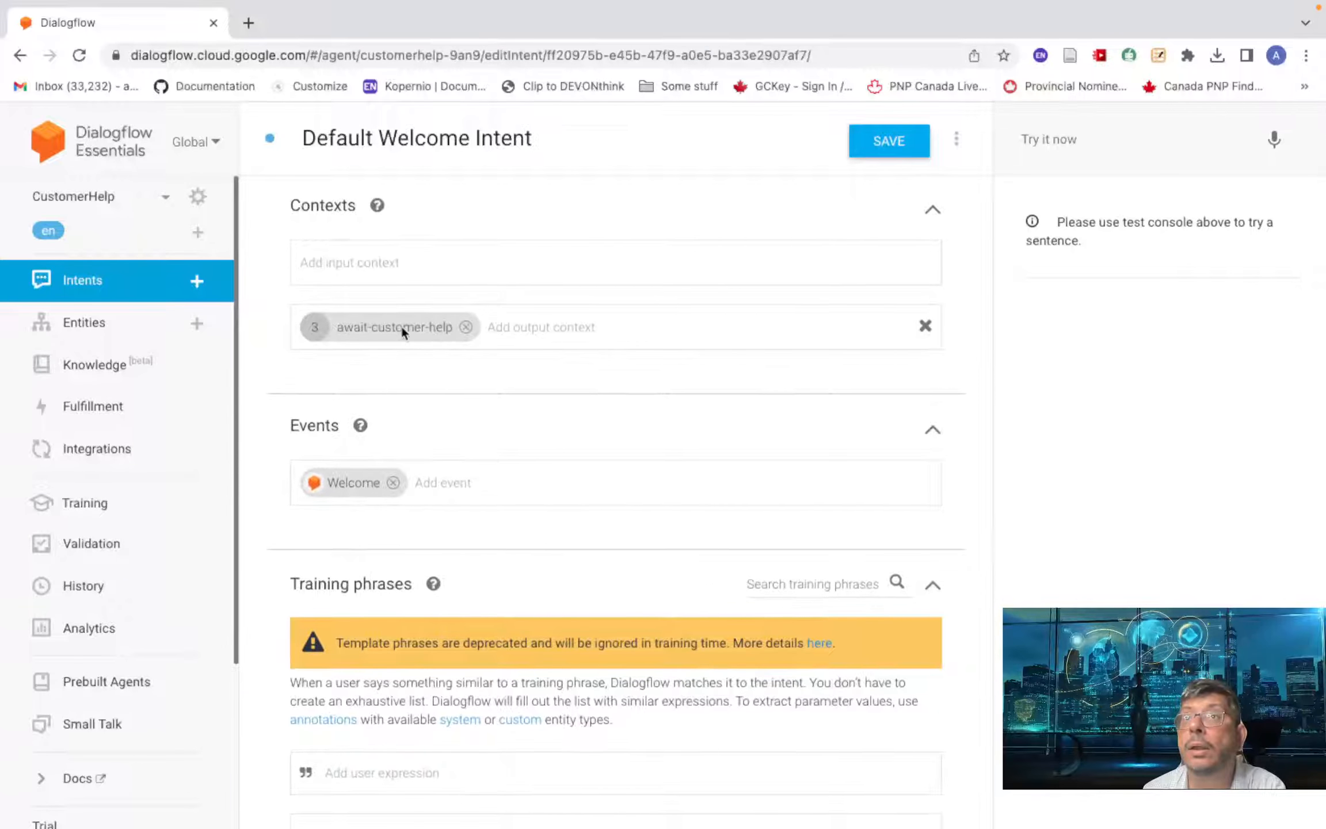
- Replace the await-customer-help output context with await-customer-name
click(466, 327)
text(await)
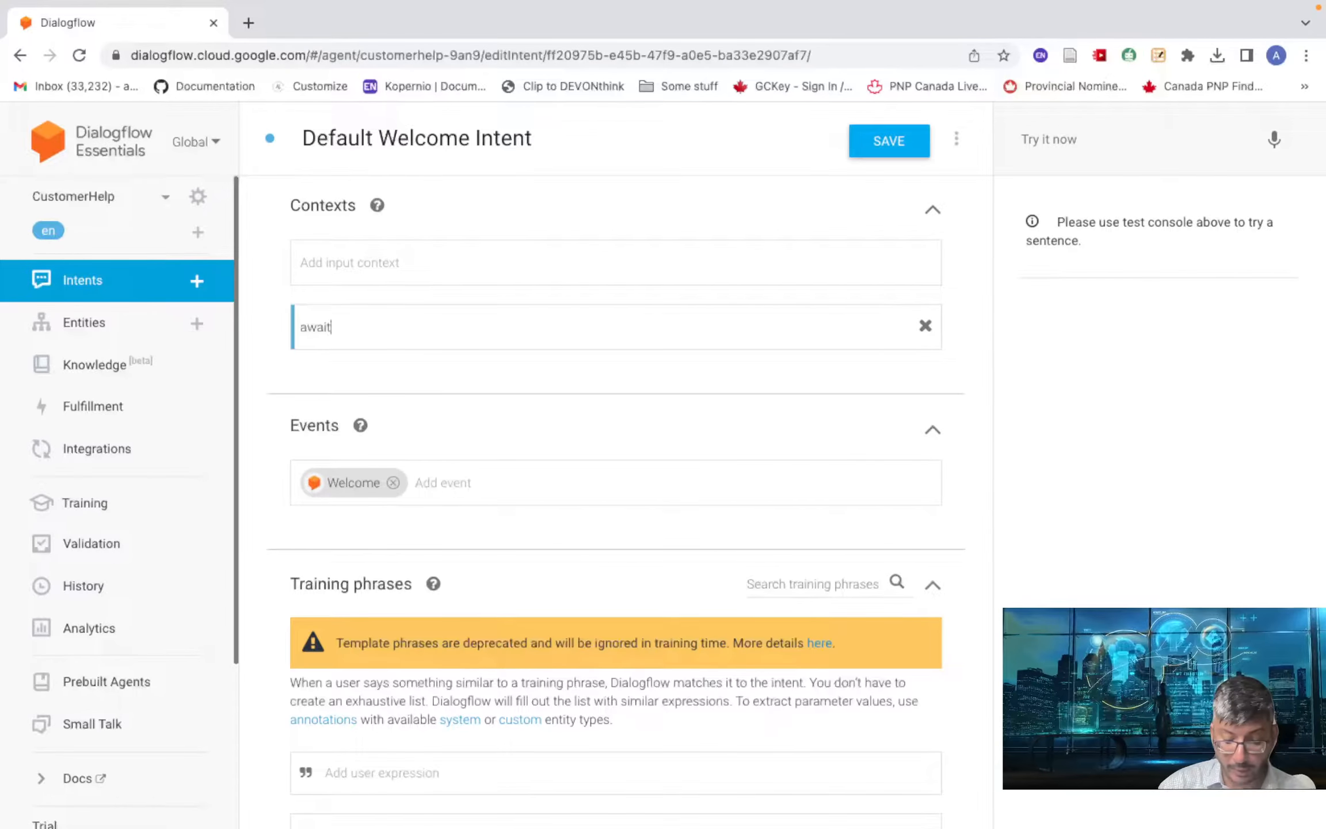
text(-c)
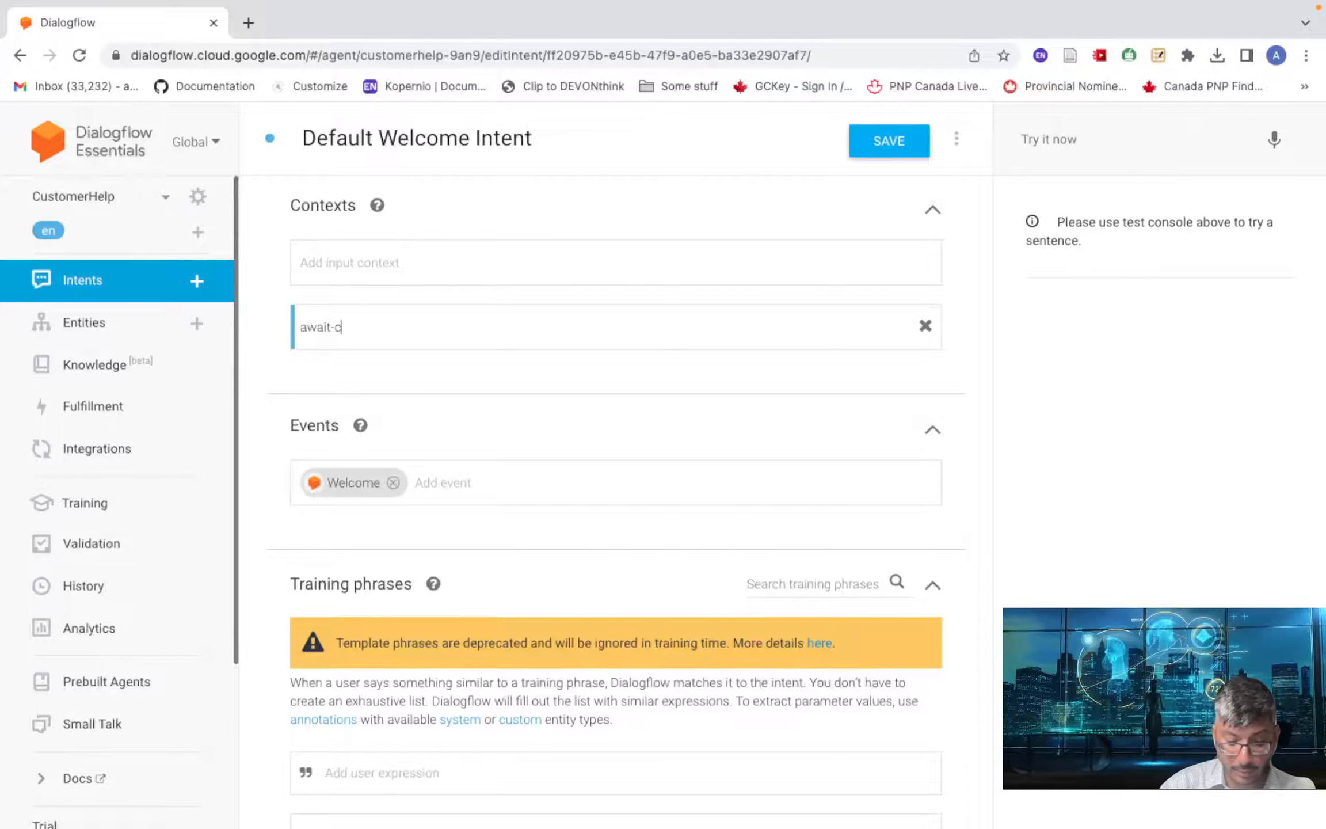
text(ustomer)
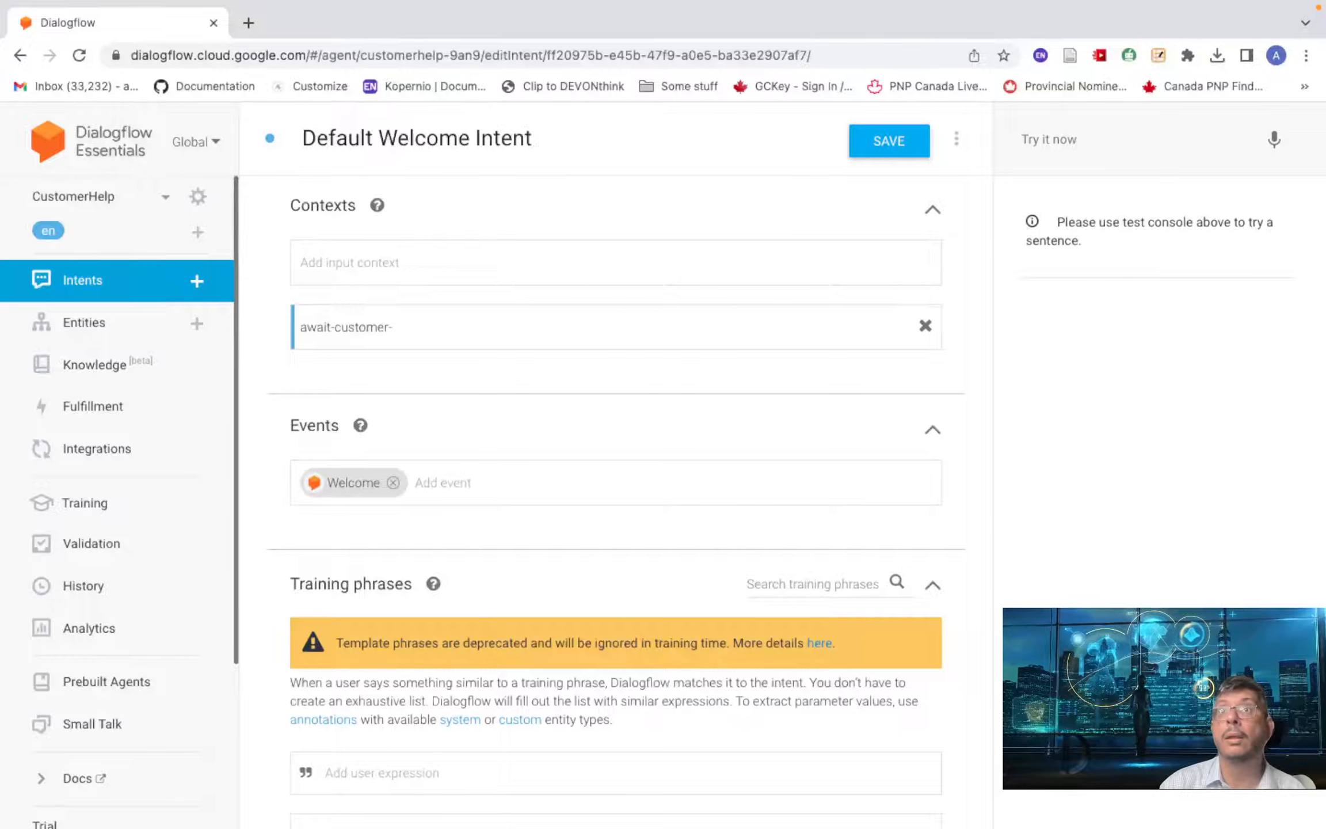
text(-name)
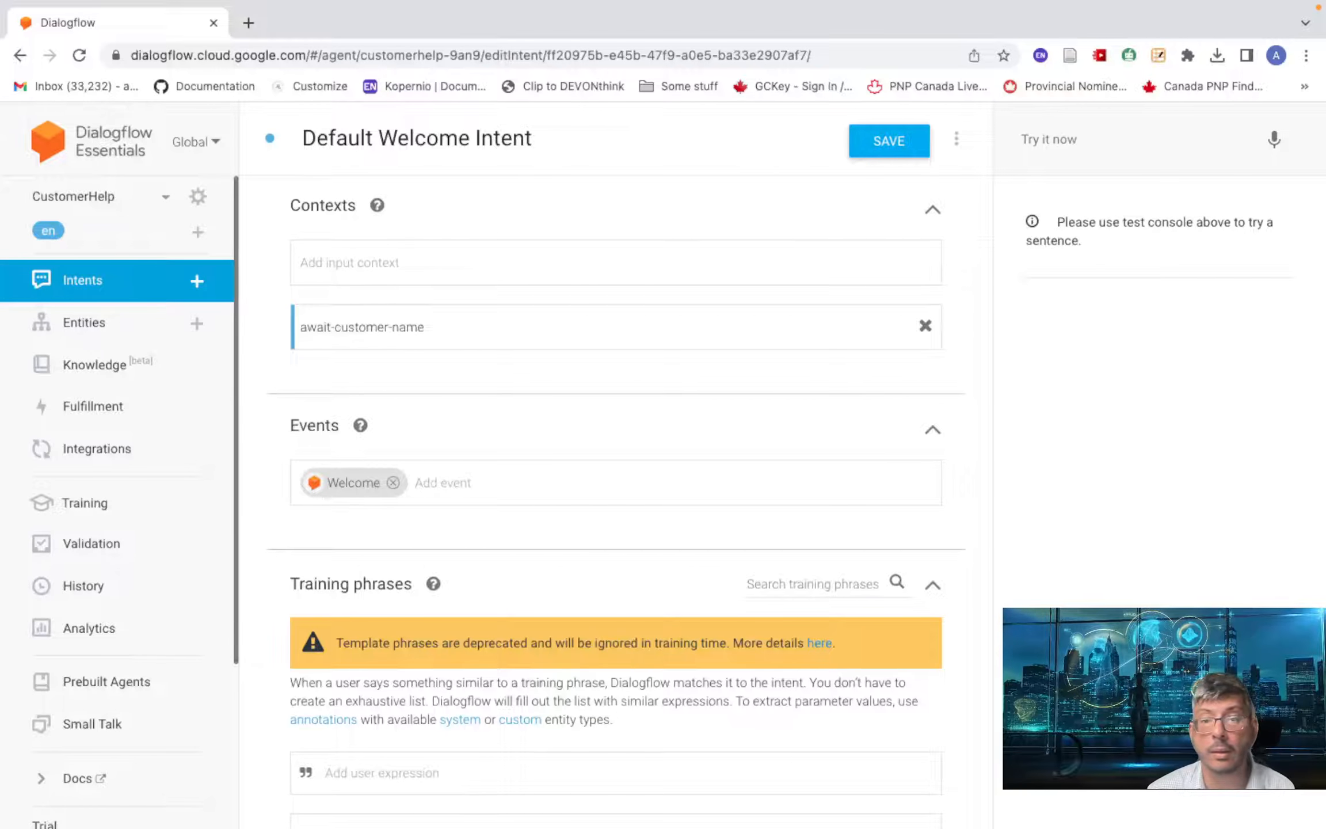
key(Return)
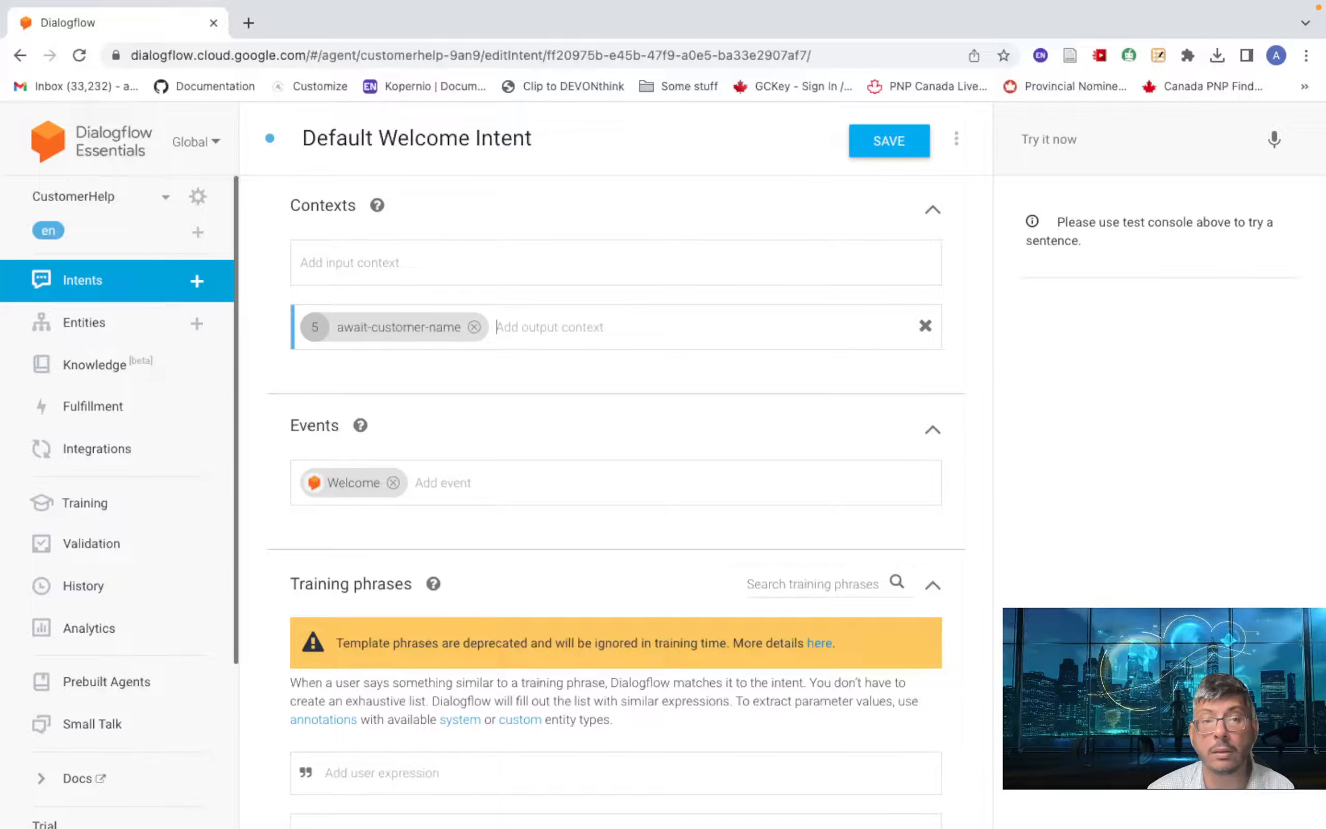
key(super+Tab)
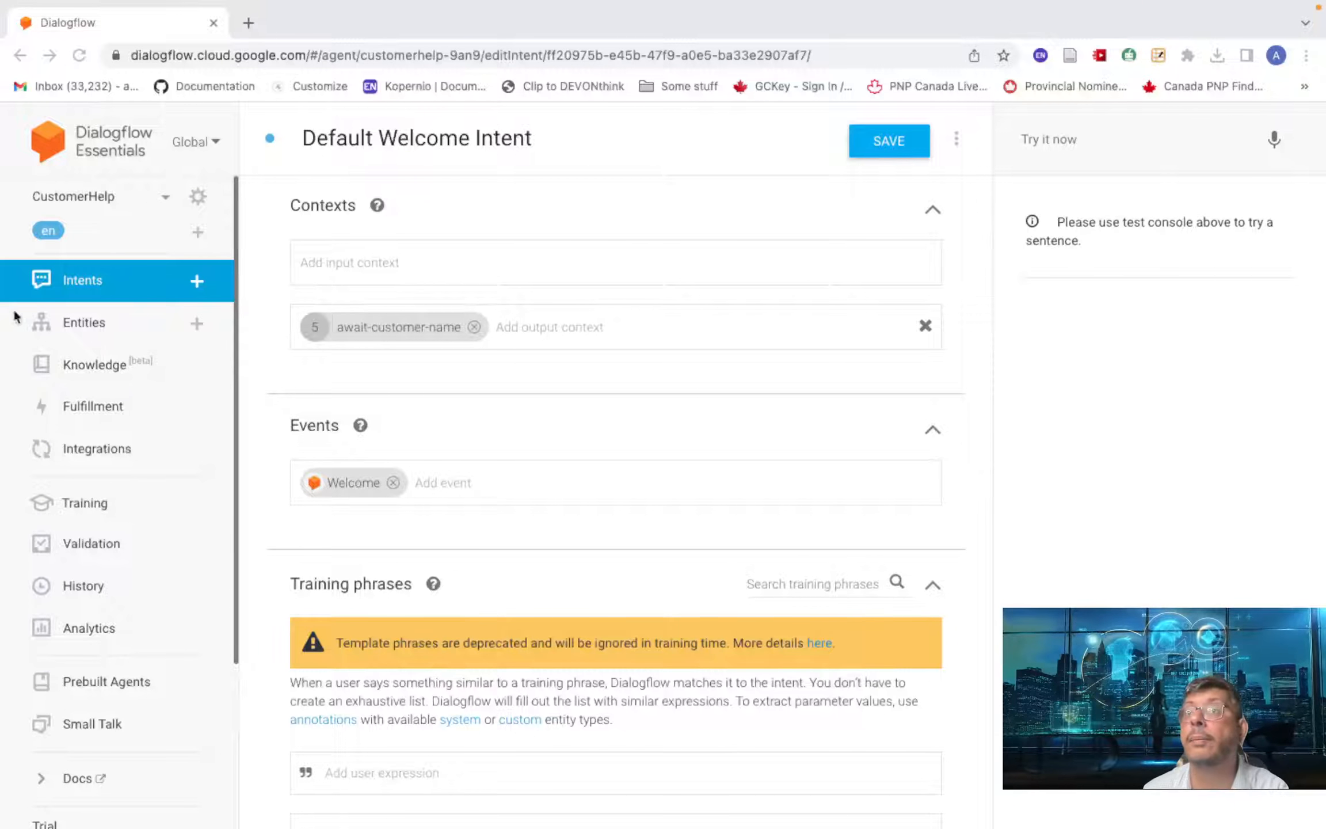
- Replace the welcome greetings with a single text response 'Hi, what is your name ?'
scroll(481, 469, down, 5)
scroll(480, 469, down, 10)
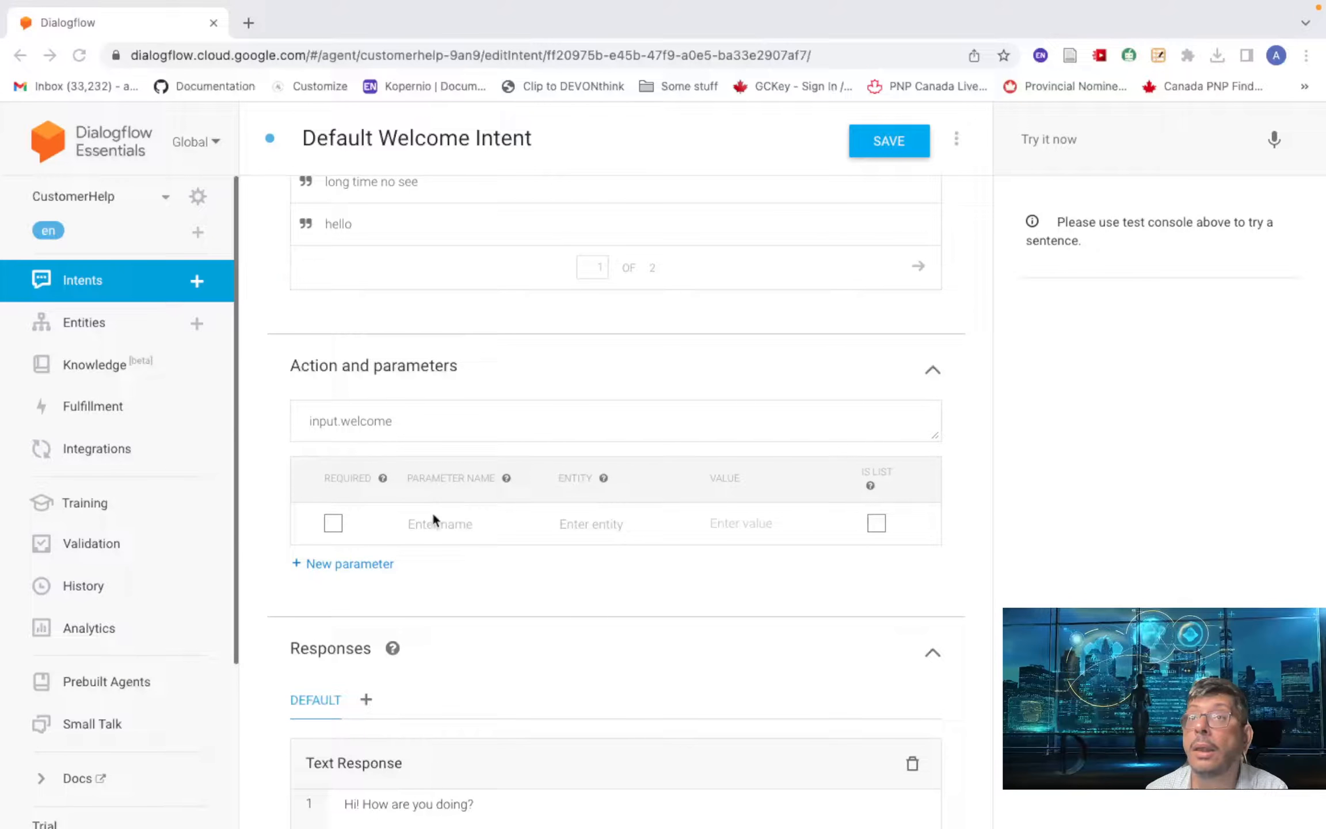
scroll(436, 555, down, 5)
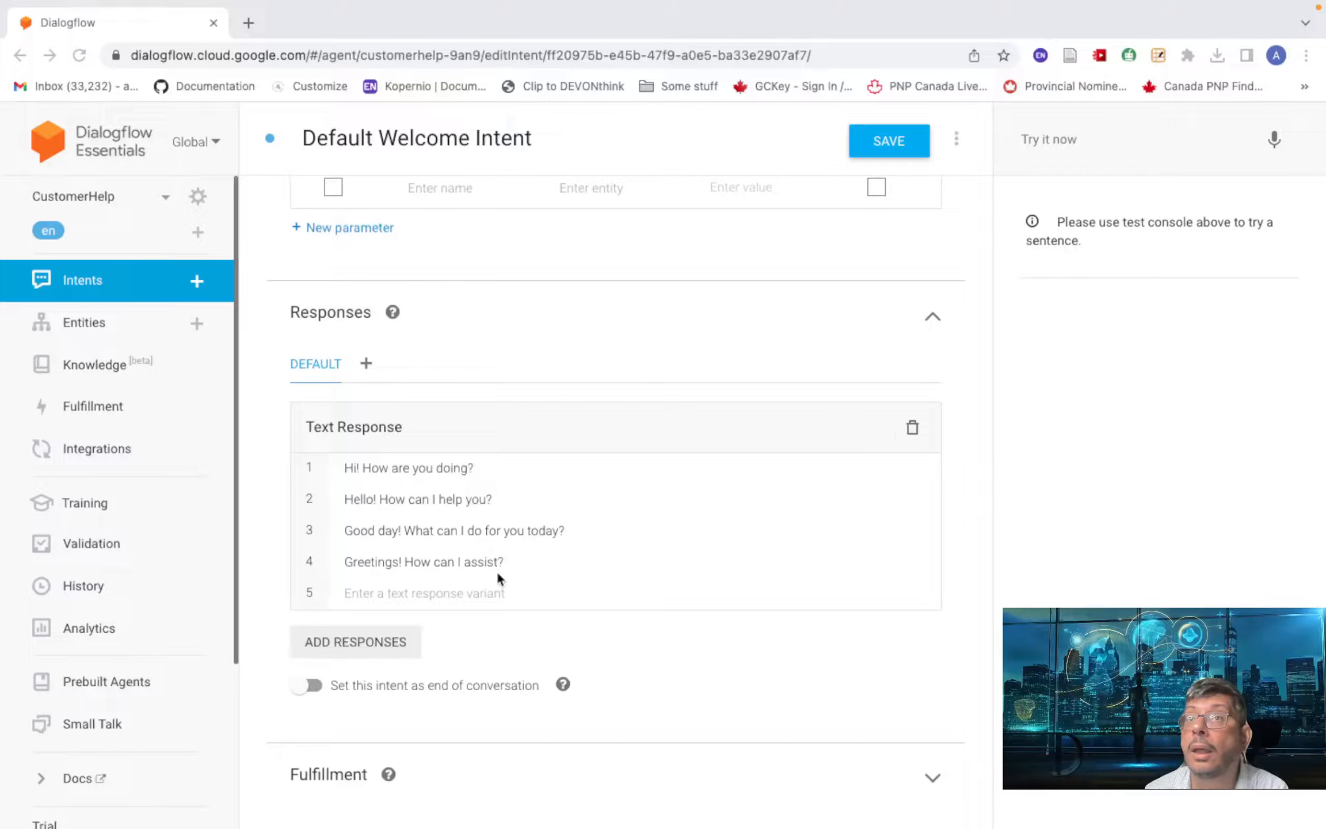
click(912, 427)
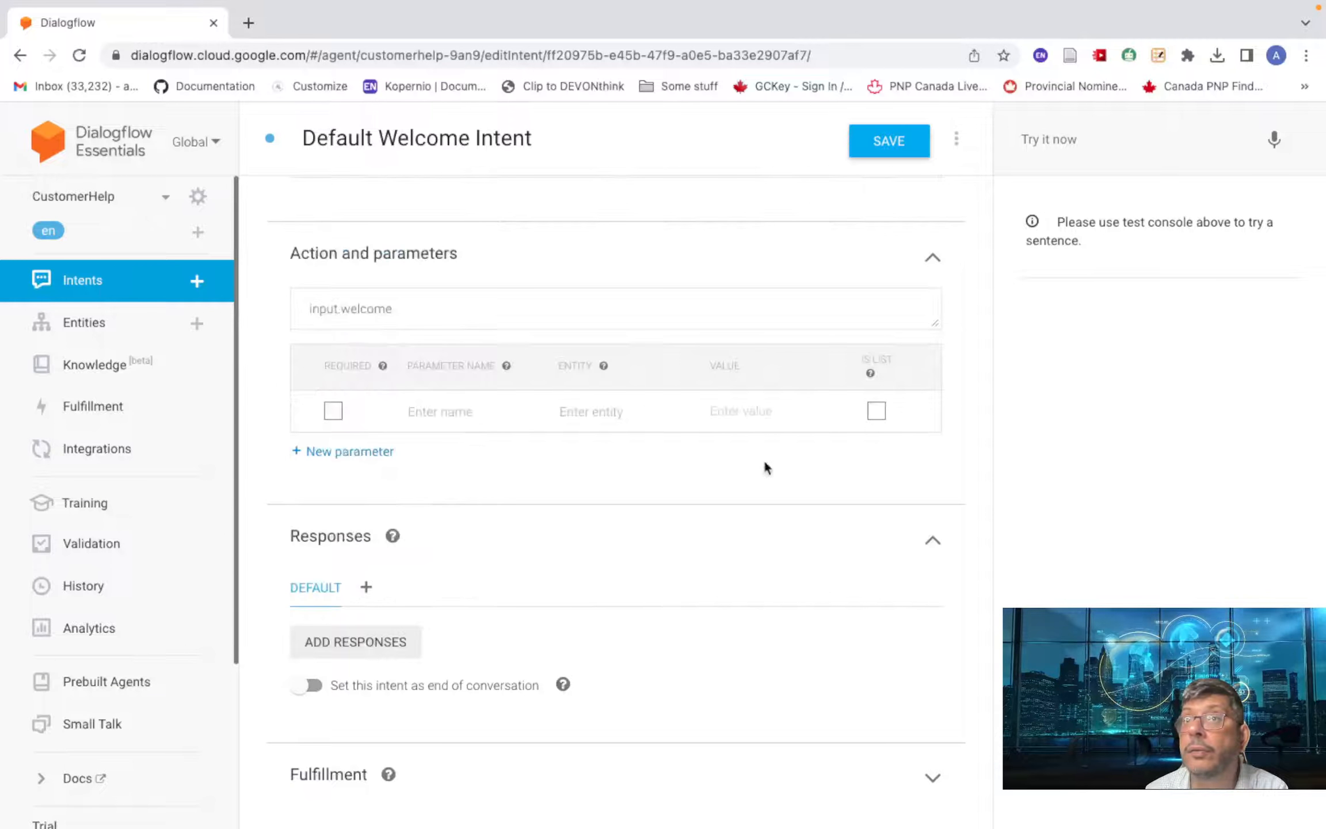
click(361, 655)
click(393, 647)
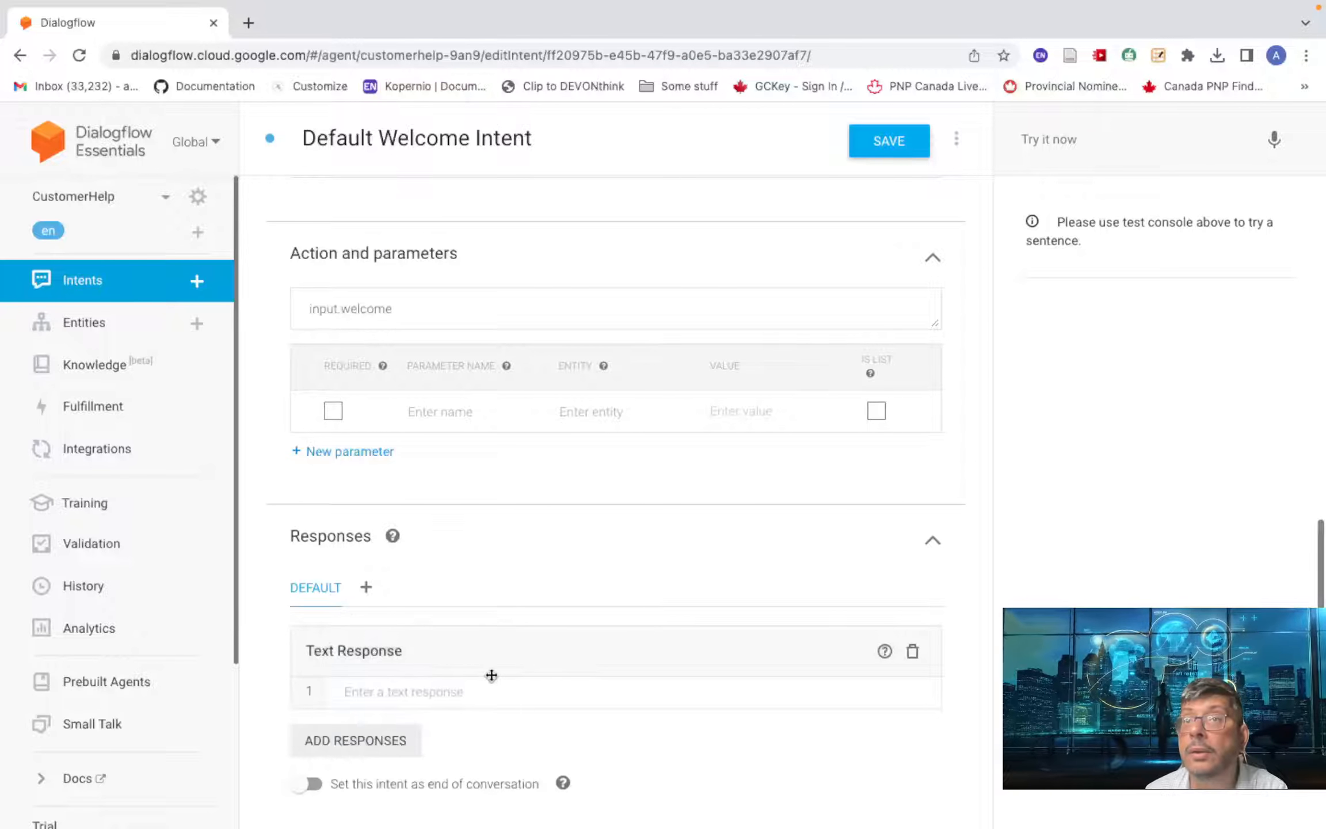
click(472, 684)
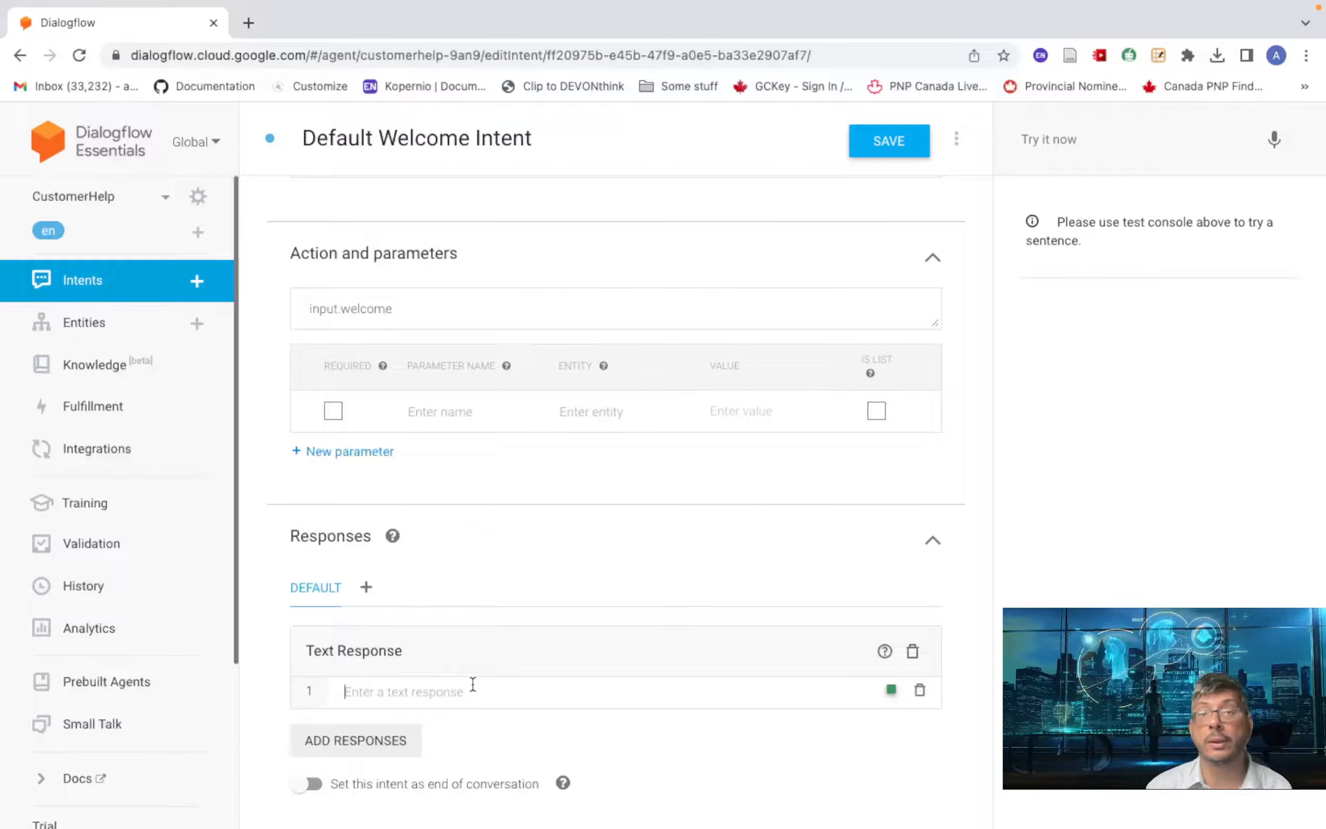
text(Hi)
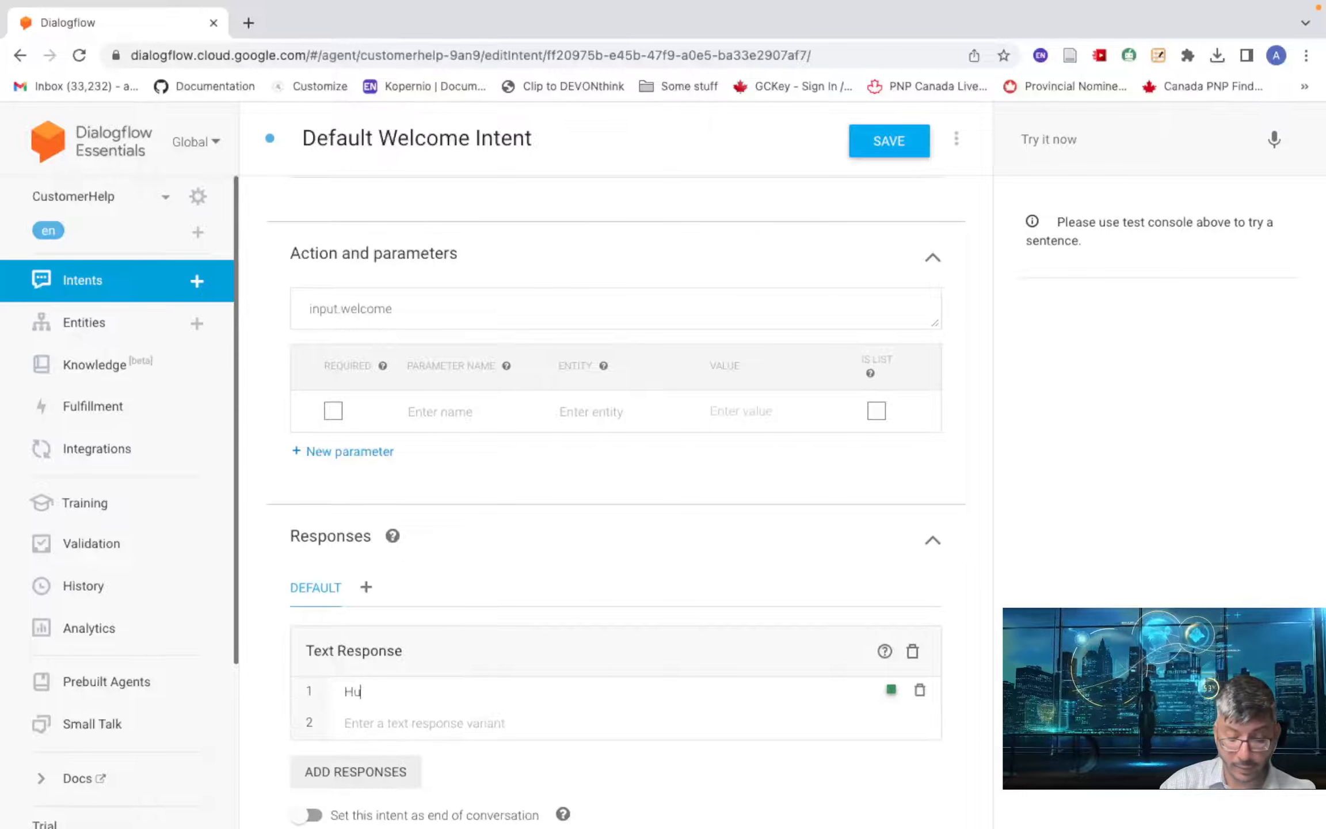
text(, w)
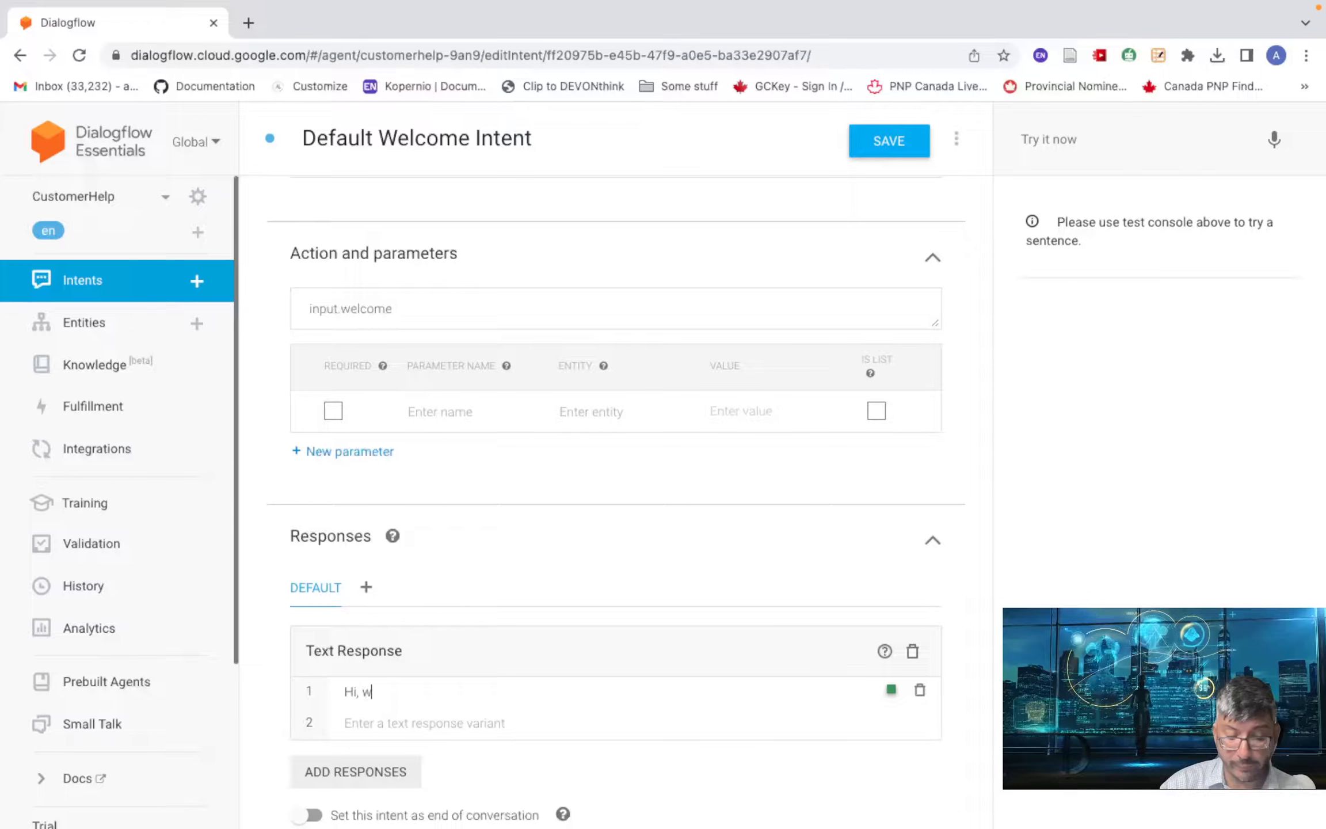
text(hat )
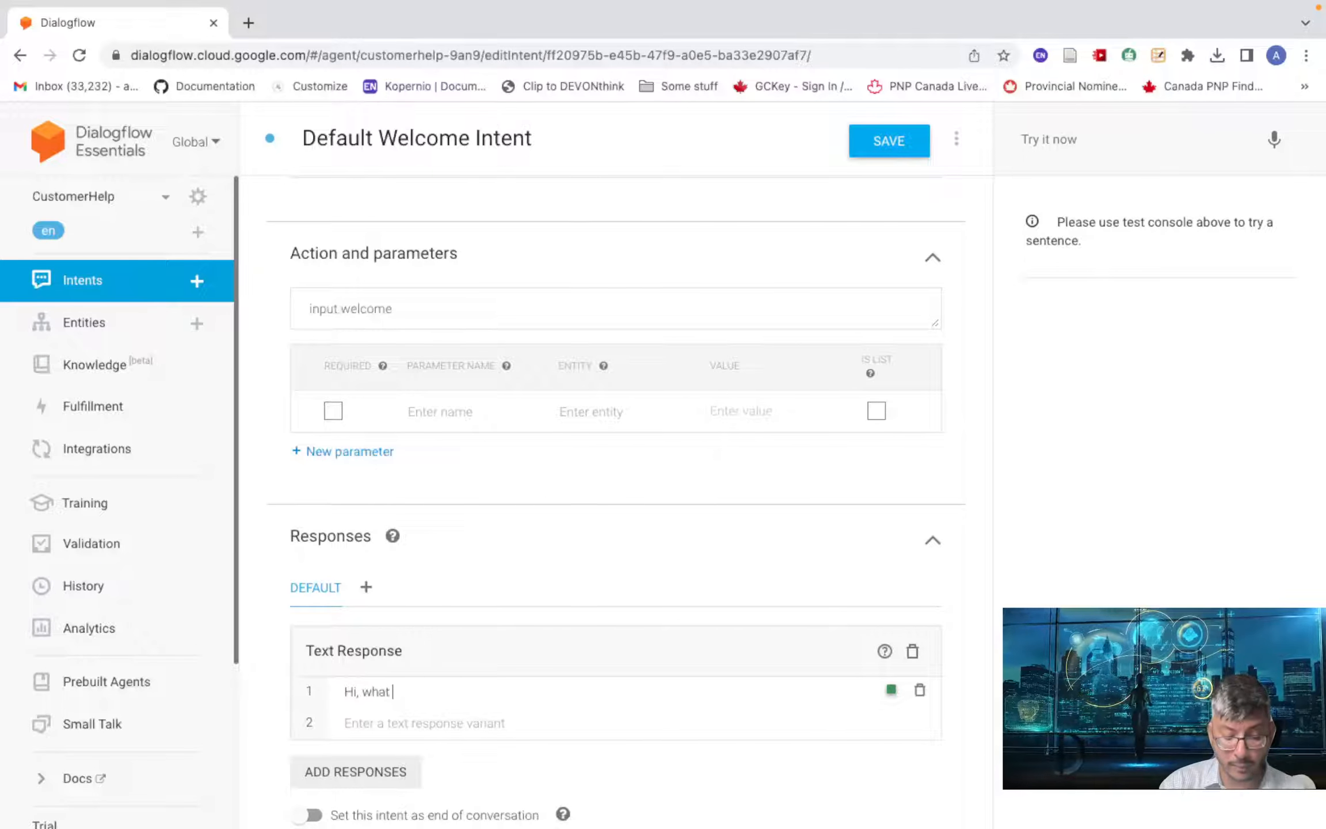
text(is your)
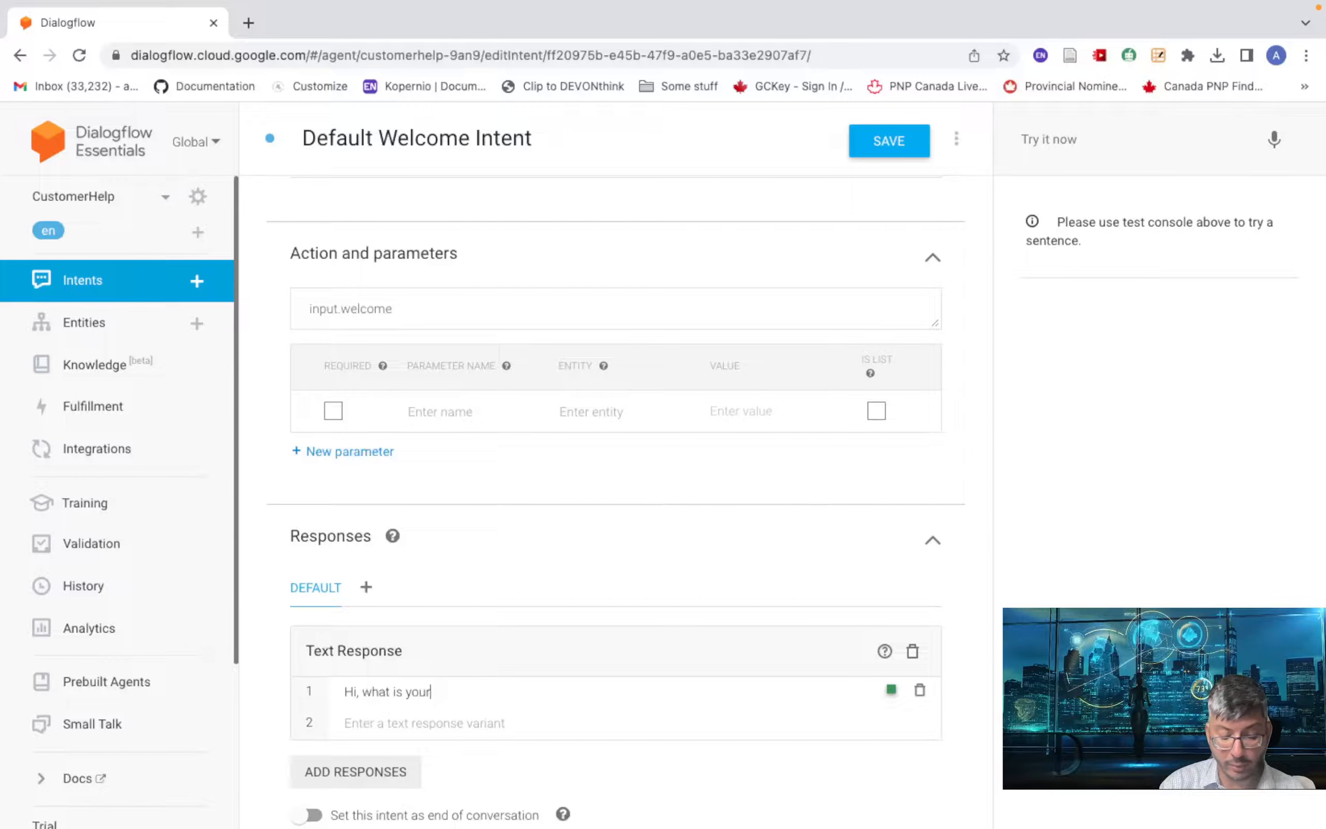
text( name)
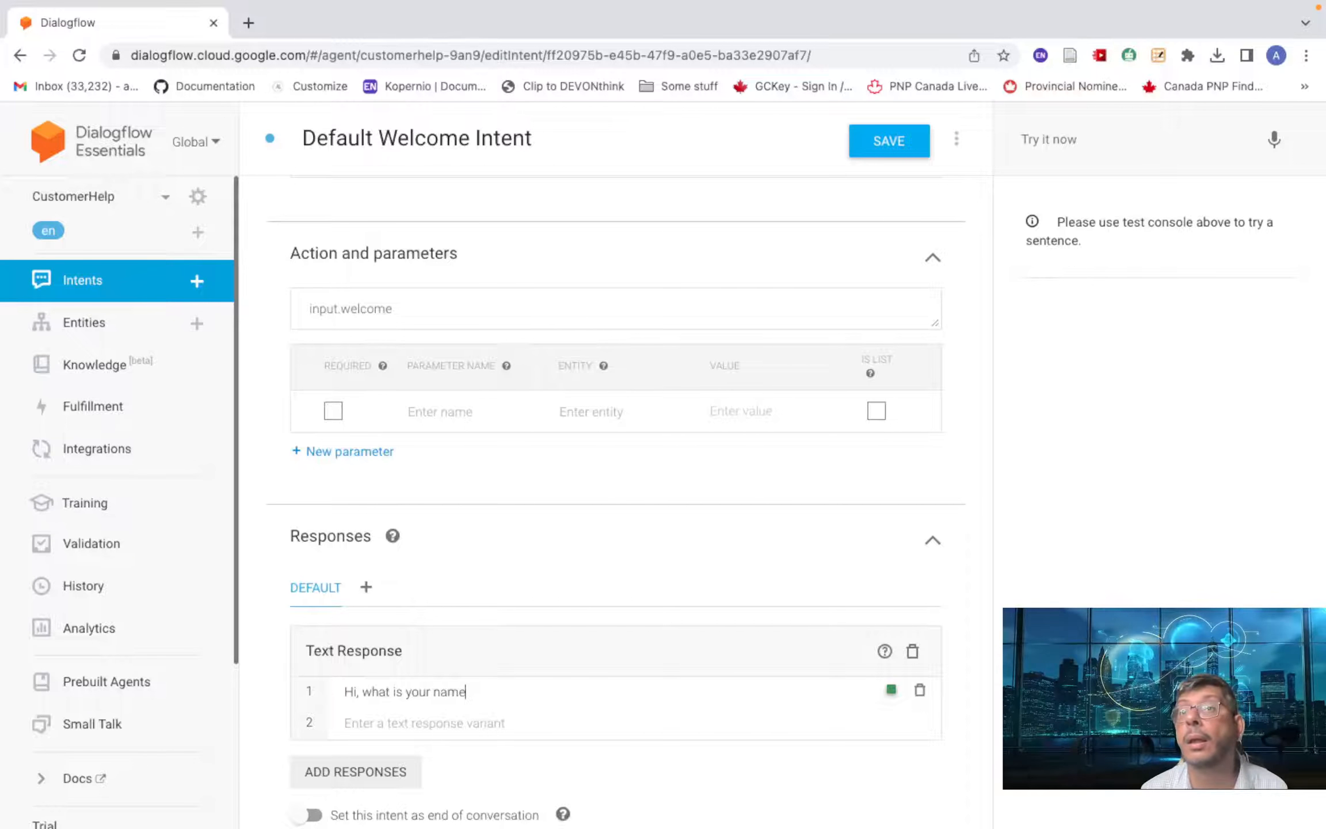
text( ?)
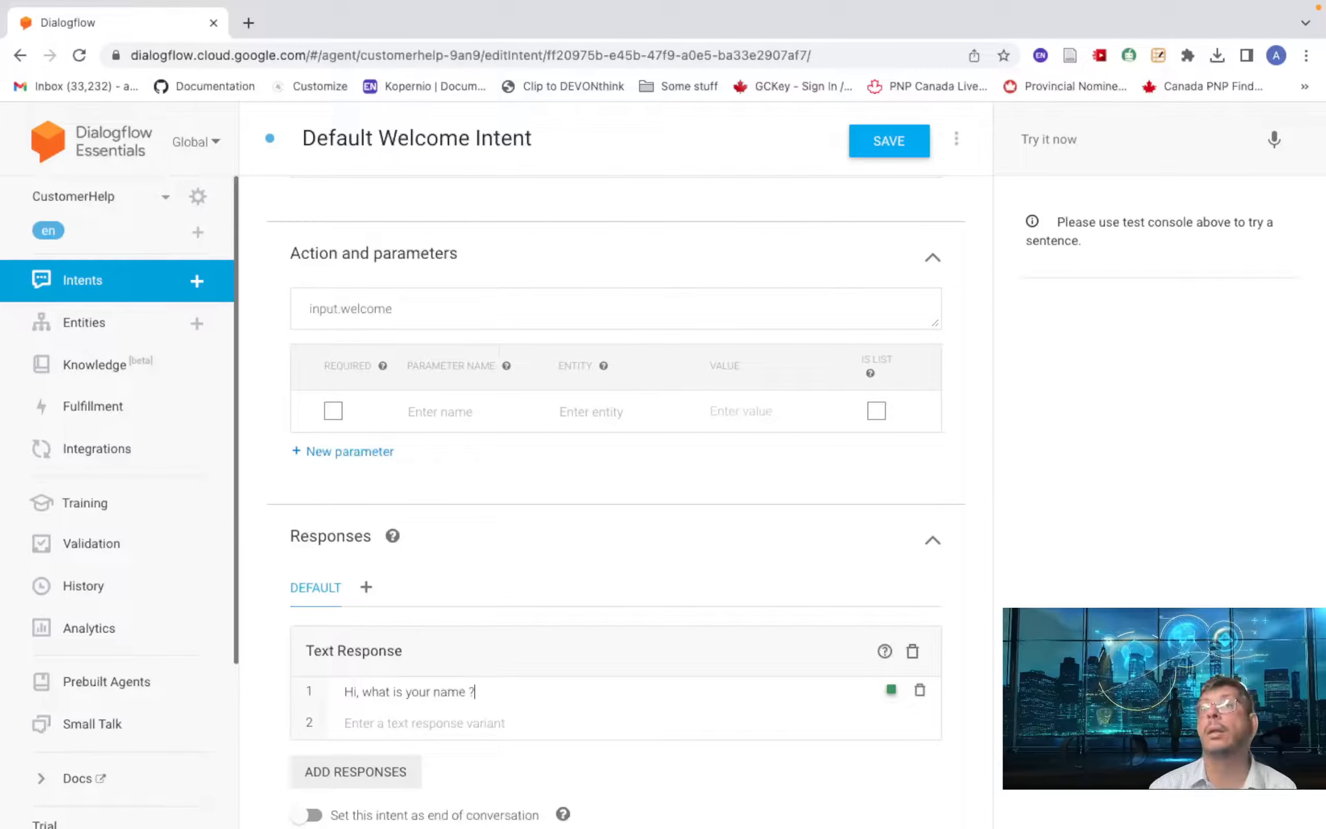
- Save the Default Welcome Intent and return to the Intents list
scroll(661, 628, down, 3)
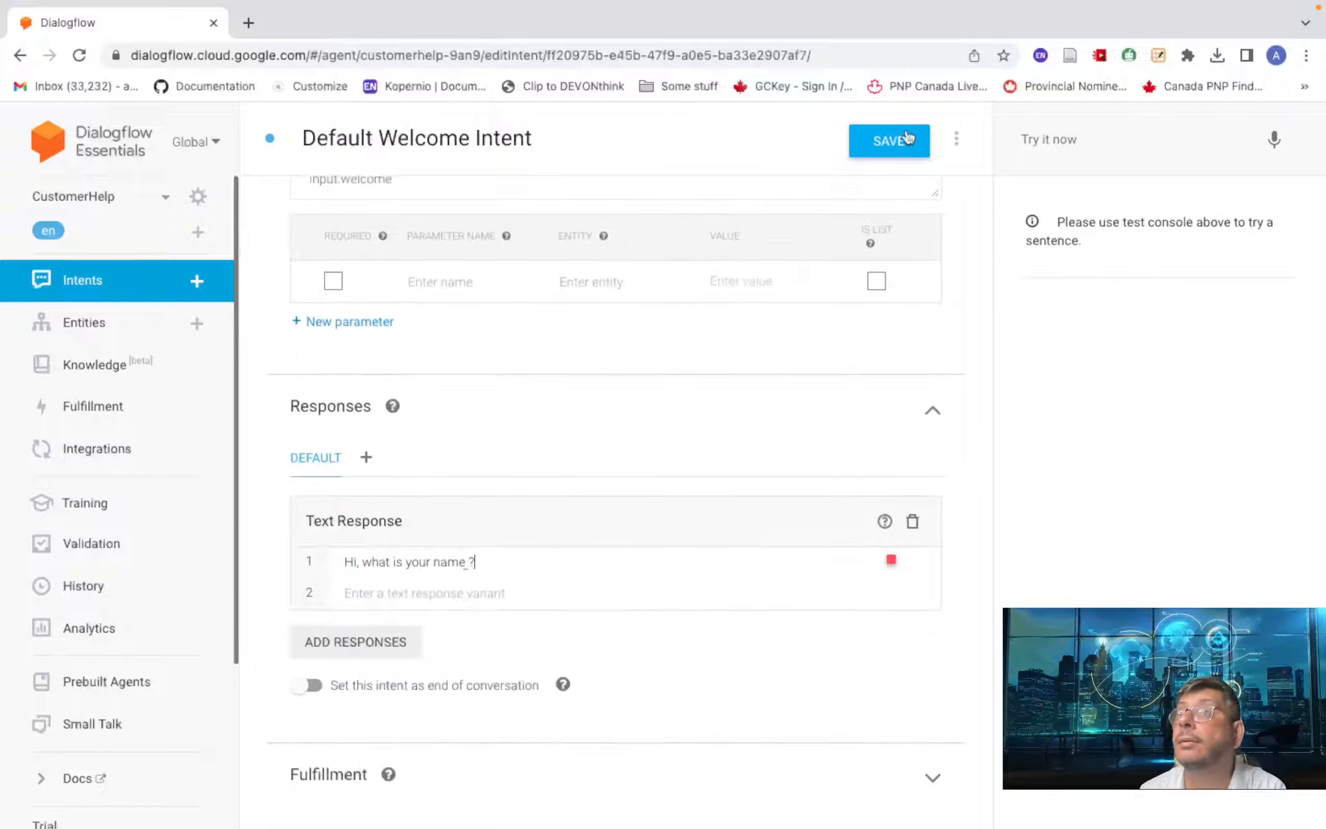
click(887, 141)
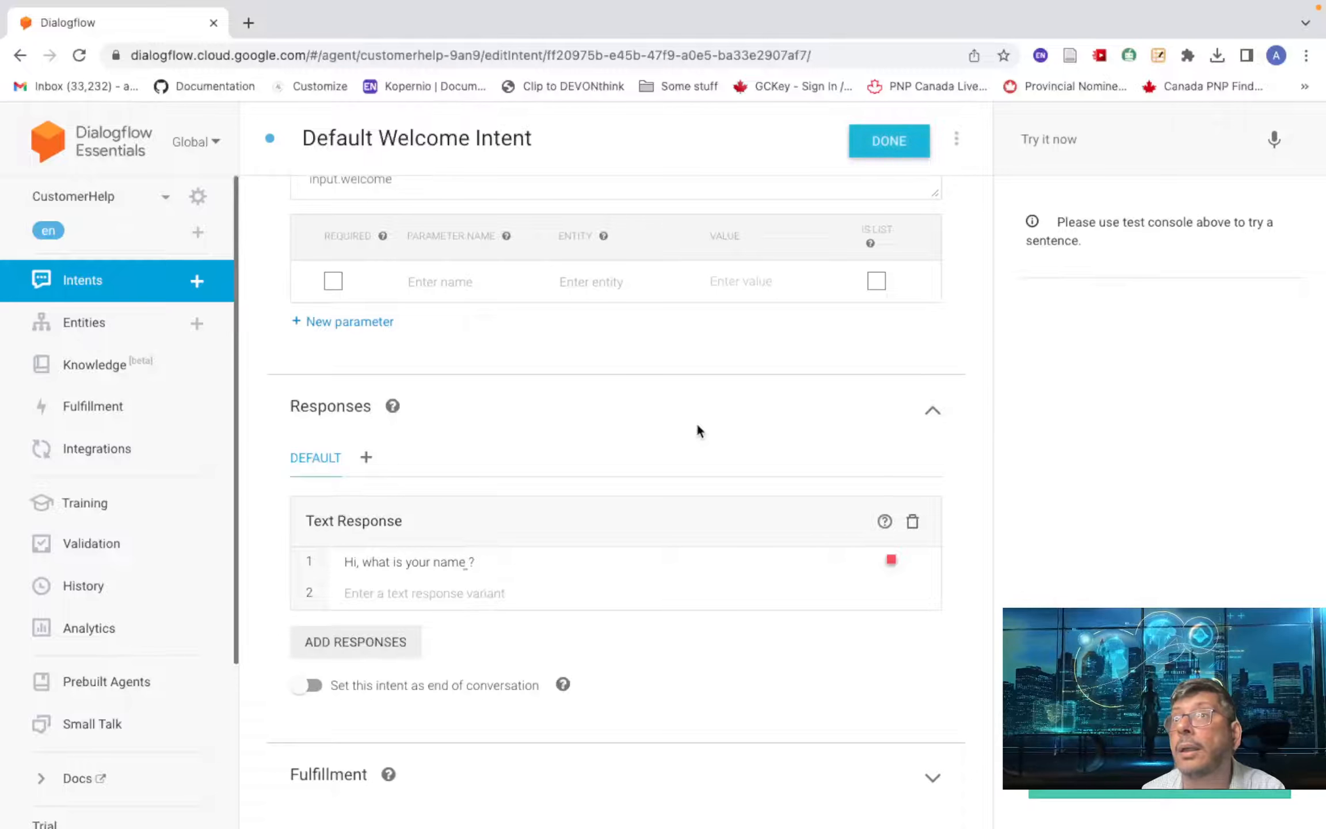
scroll(697, 427, up, 3)
scroll(699, 430, up, 2)
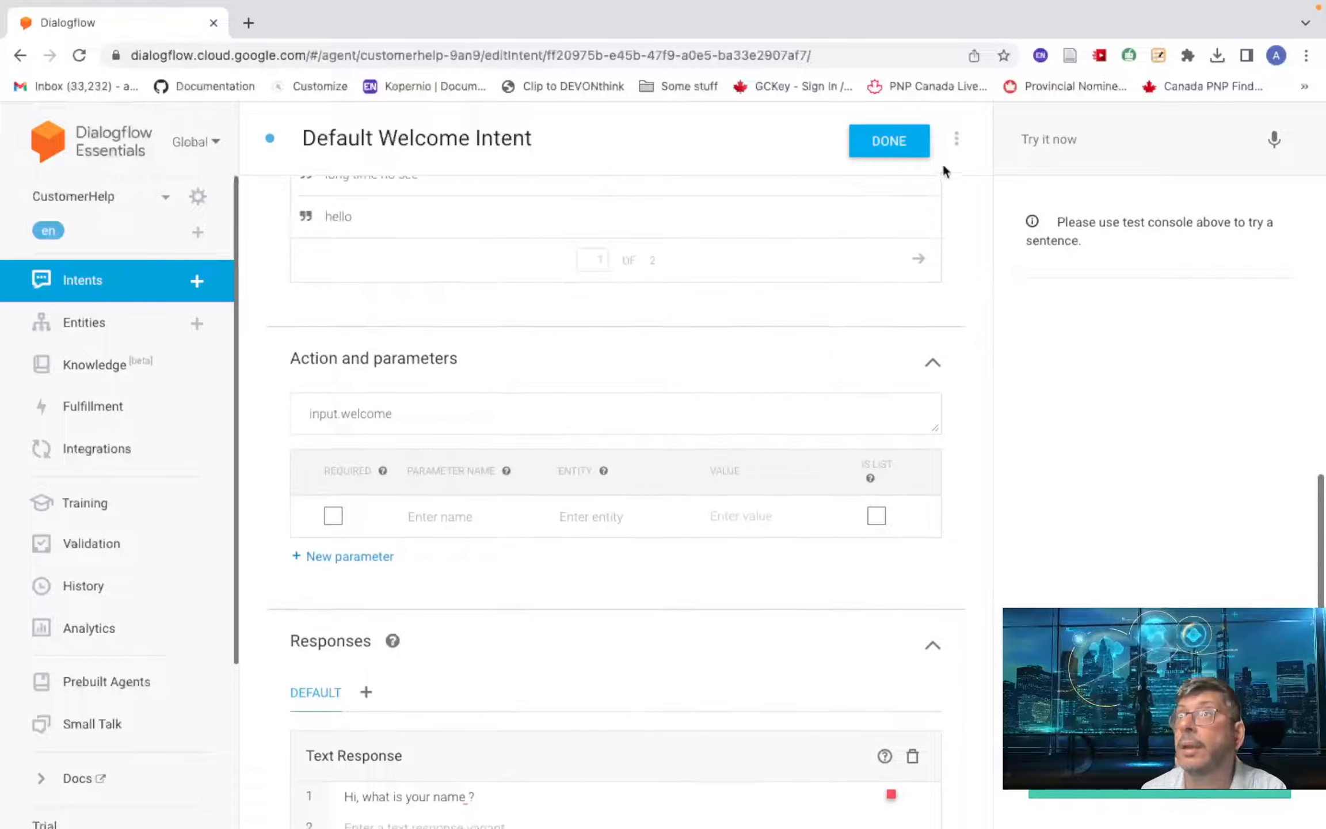
click(886, 141)
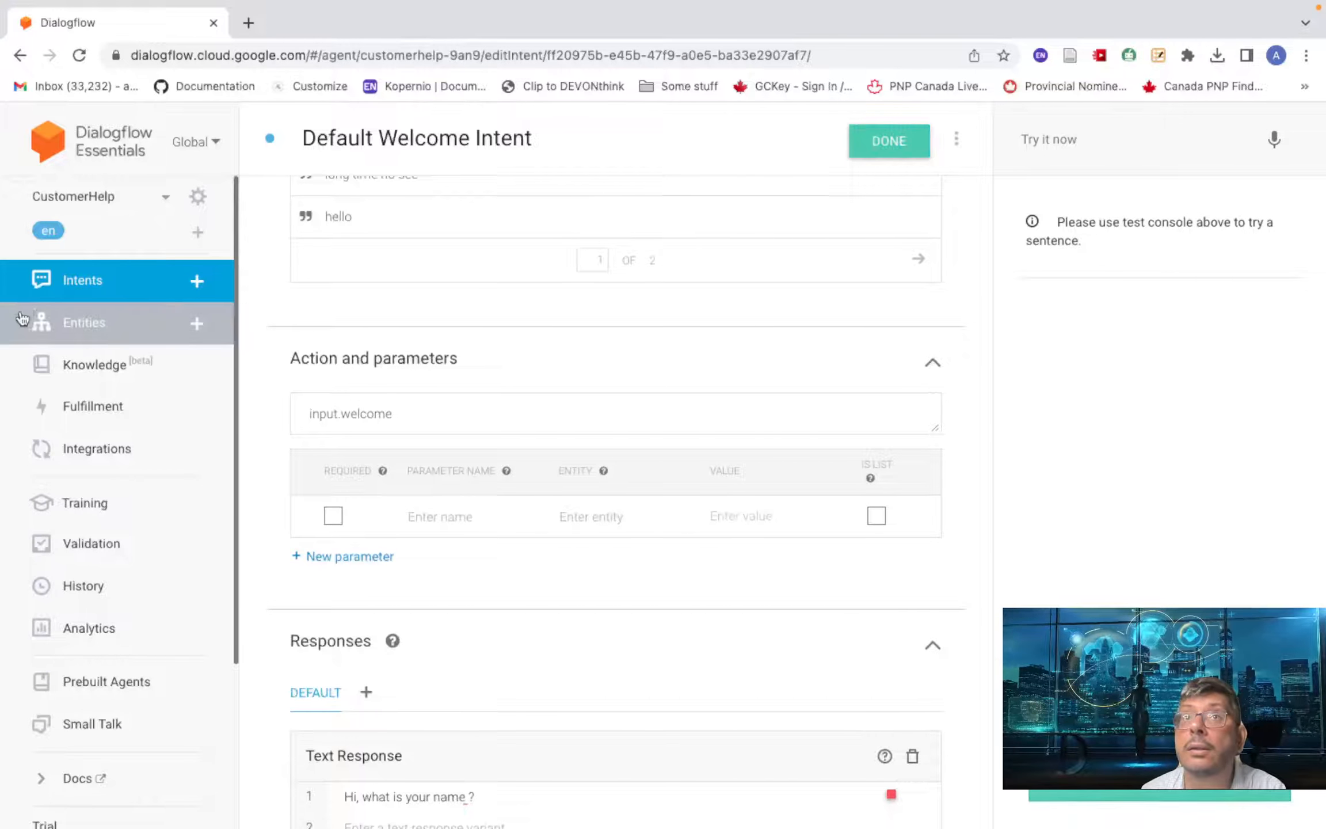
click(72, 283)
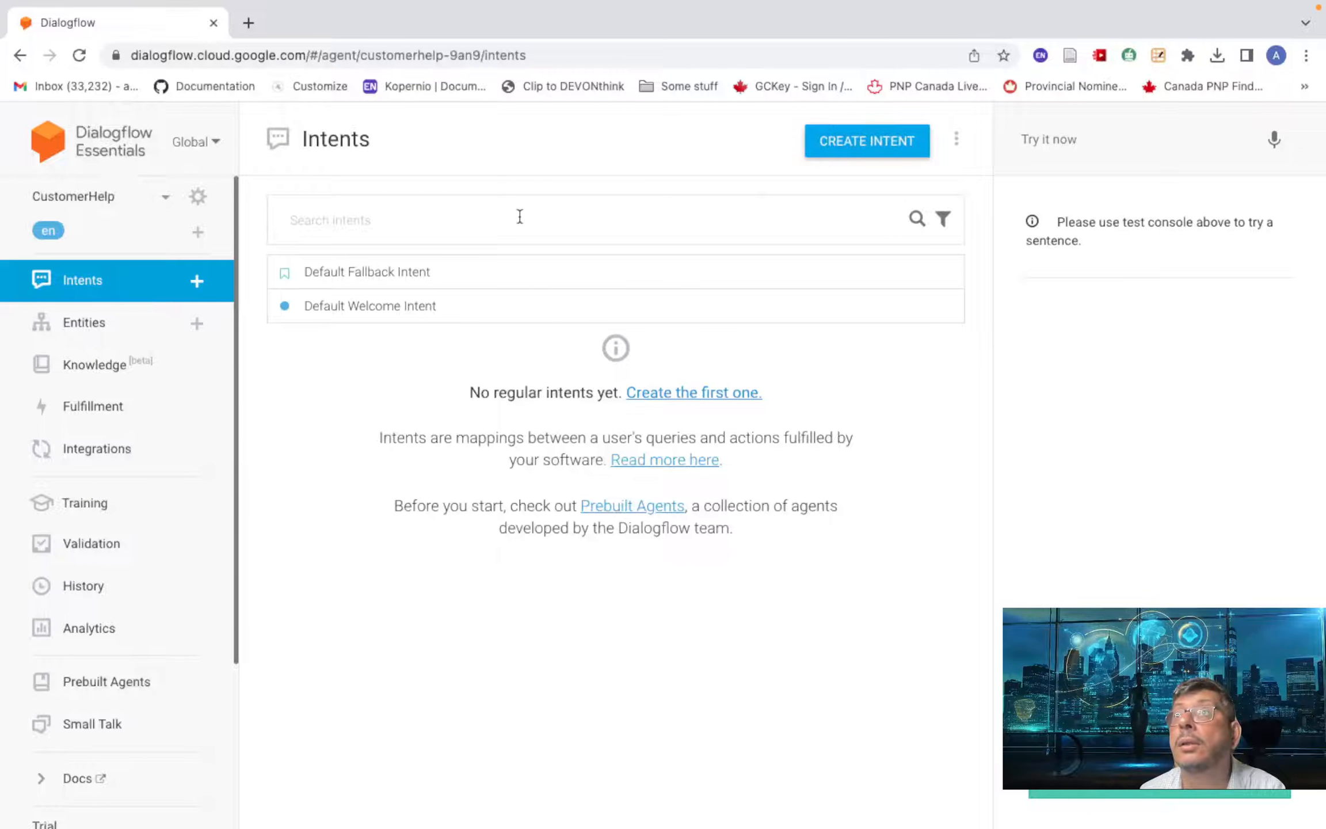
- Create a new intent and set await-customer-name as its input context
click(853, 154)
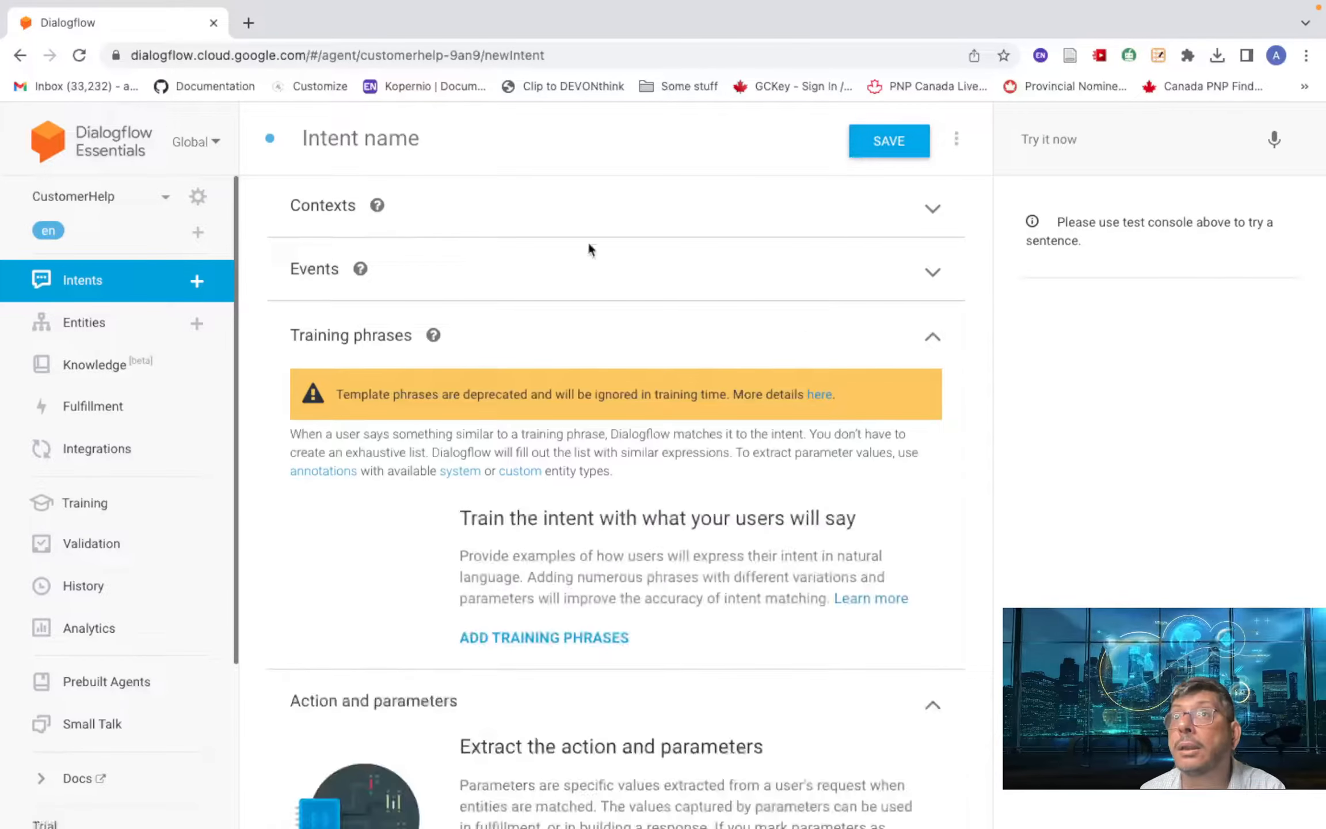
click(333, 212)
click(509, 441)
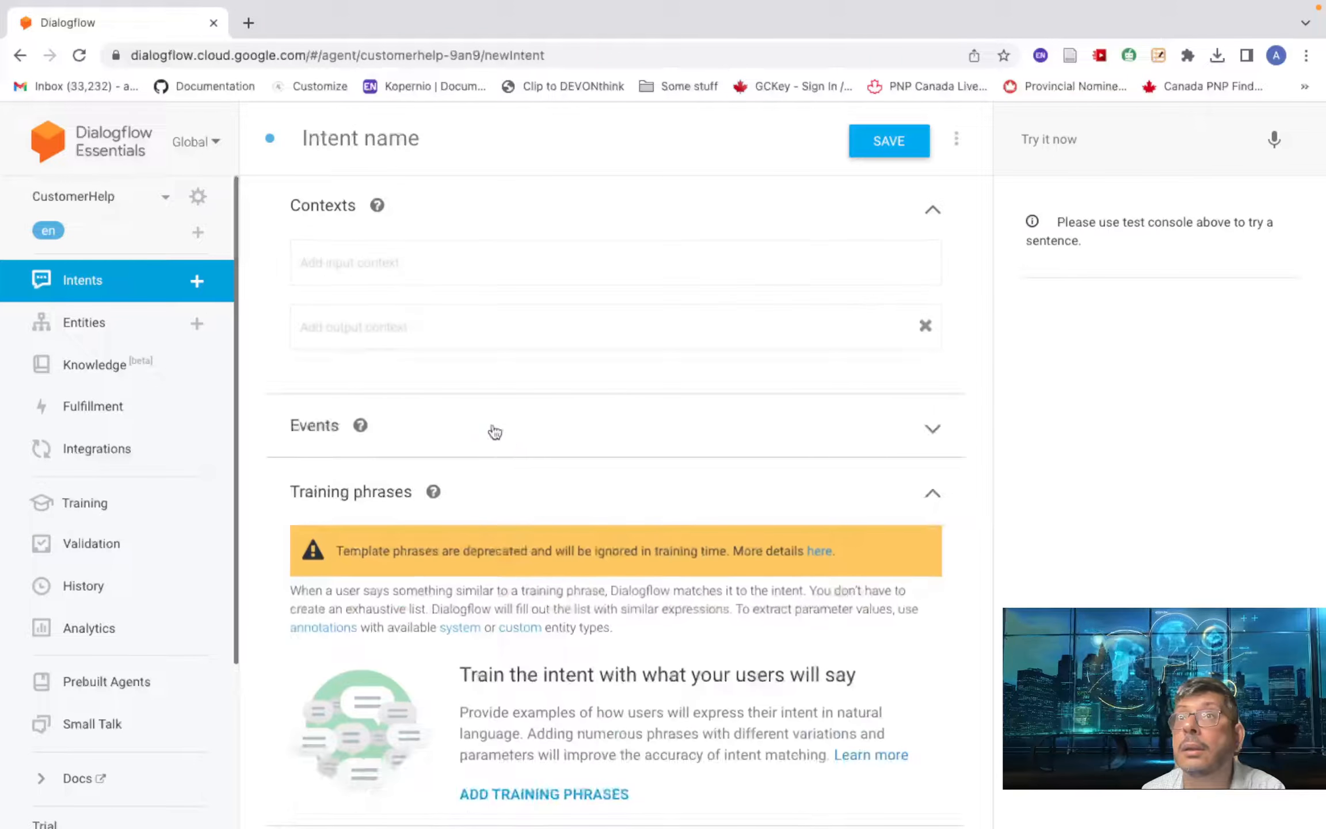
click(374, 260)
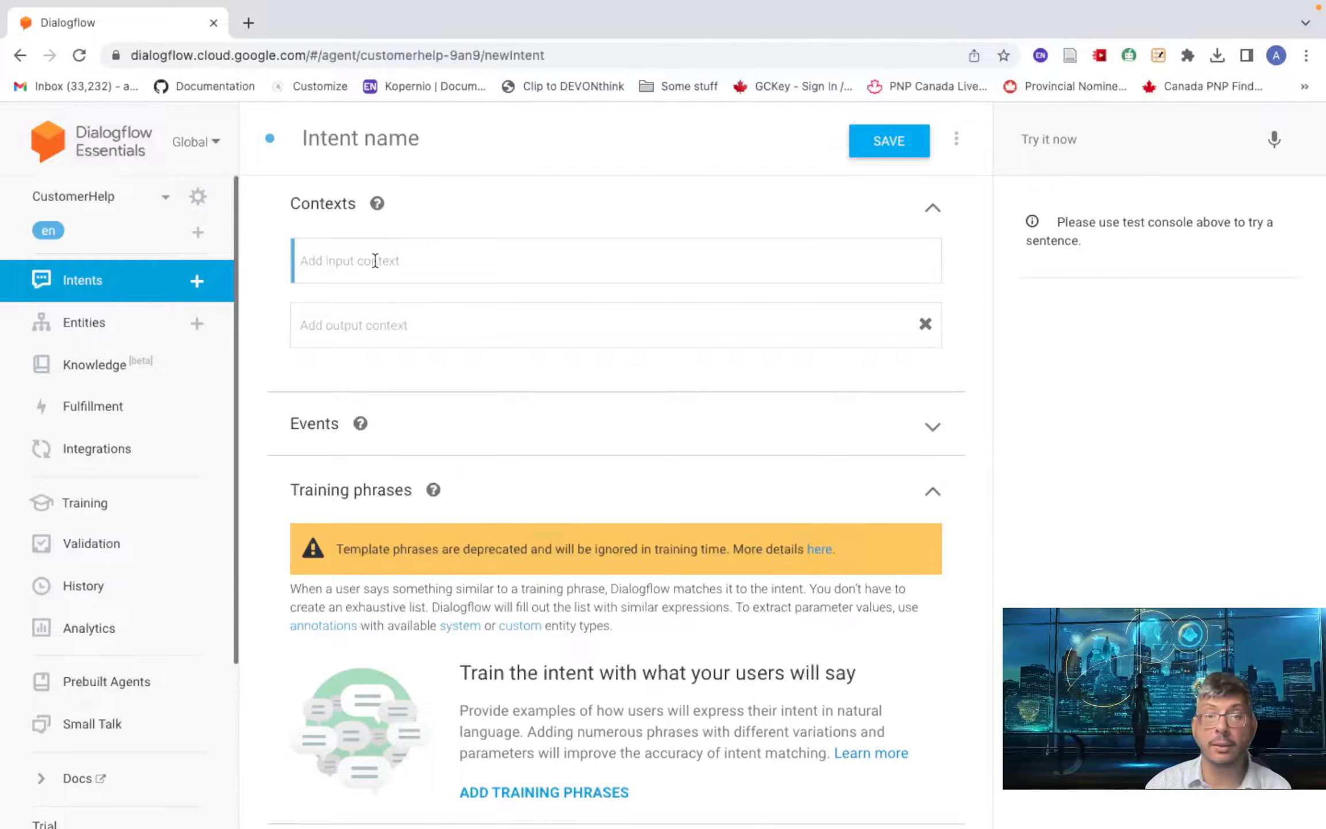
text(awa)
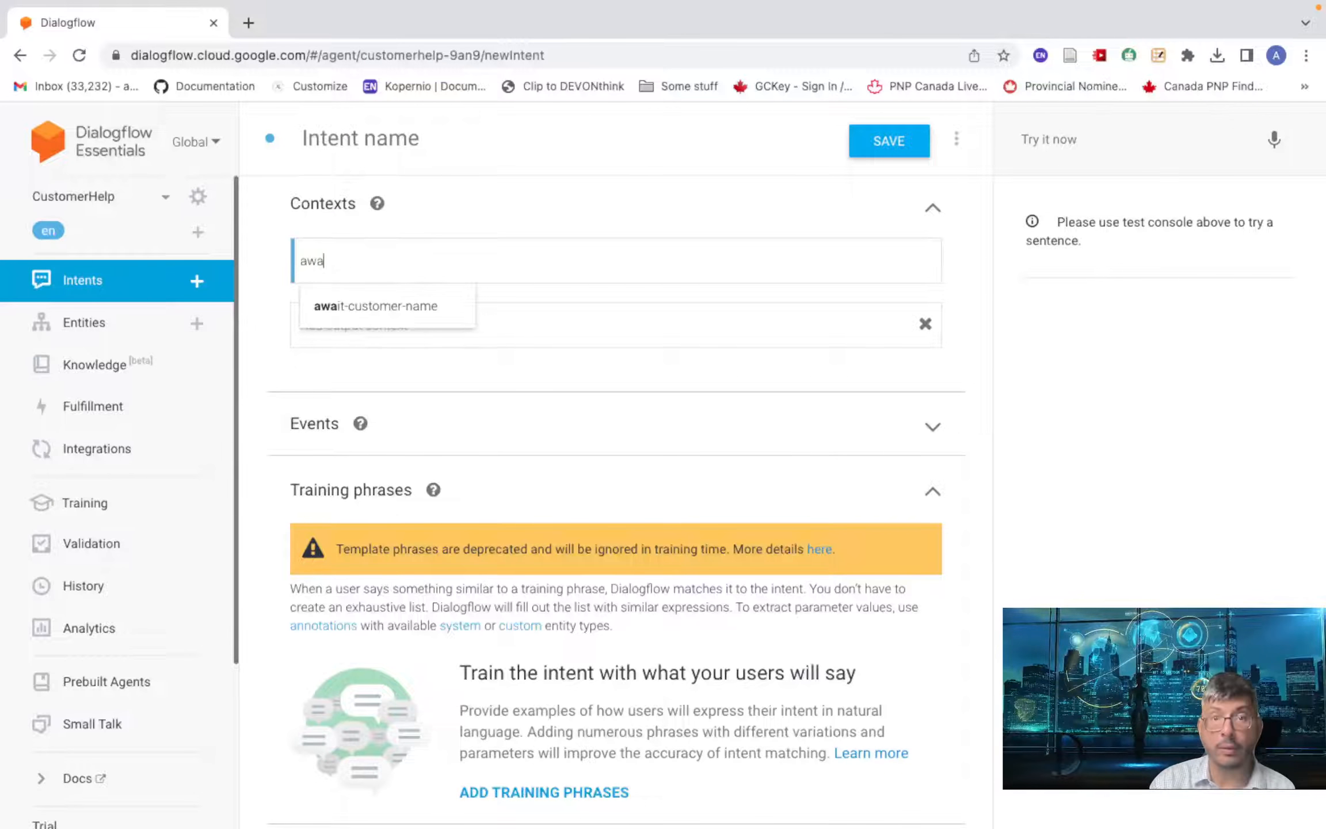
click(405, 305)
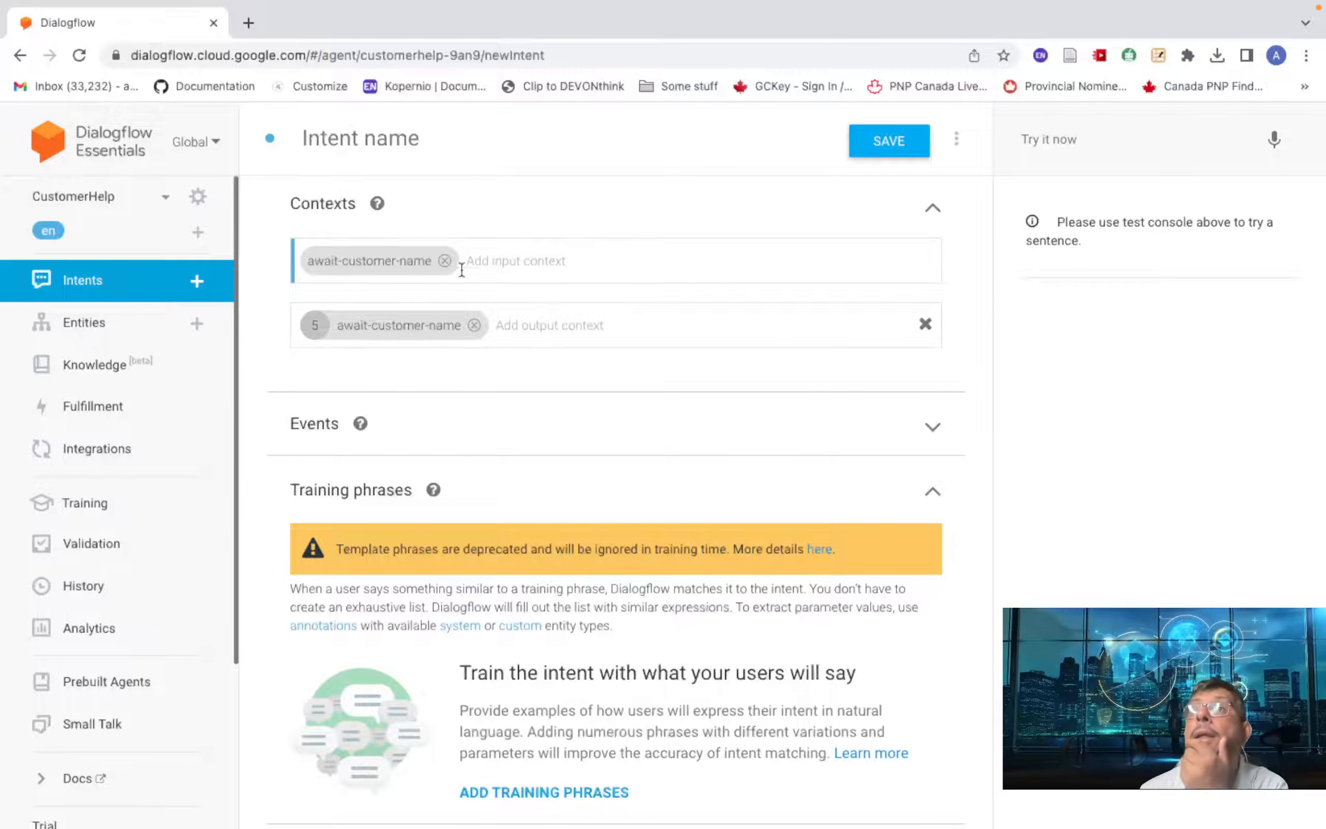
- Replace the auto-added output context with ask-for-help and select its lifespan for editing
click(473, 325)
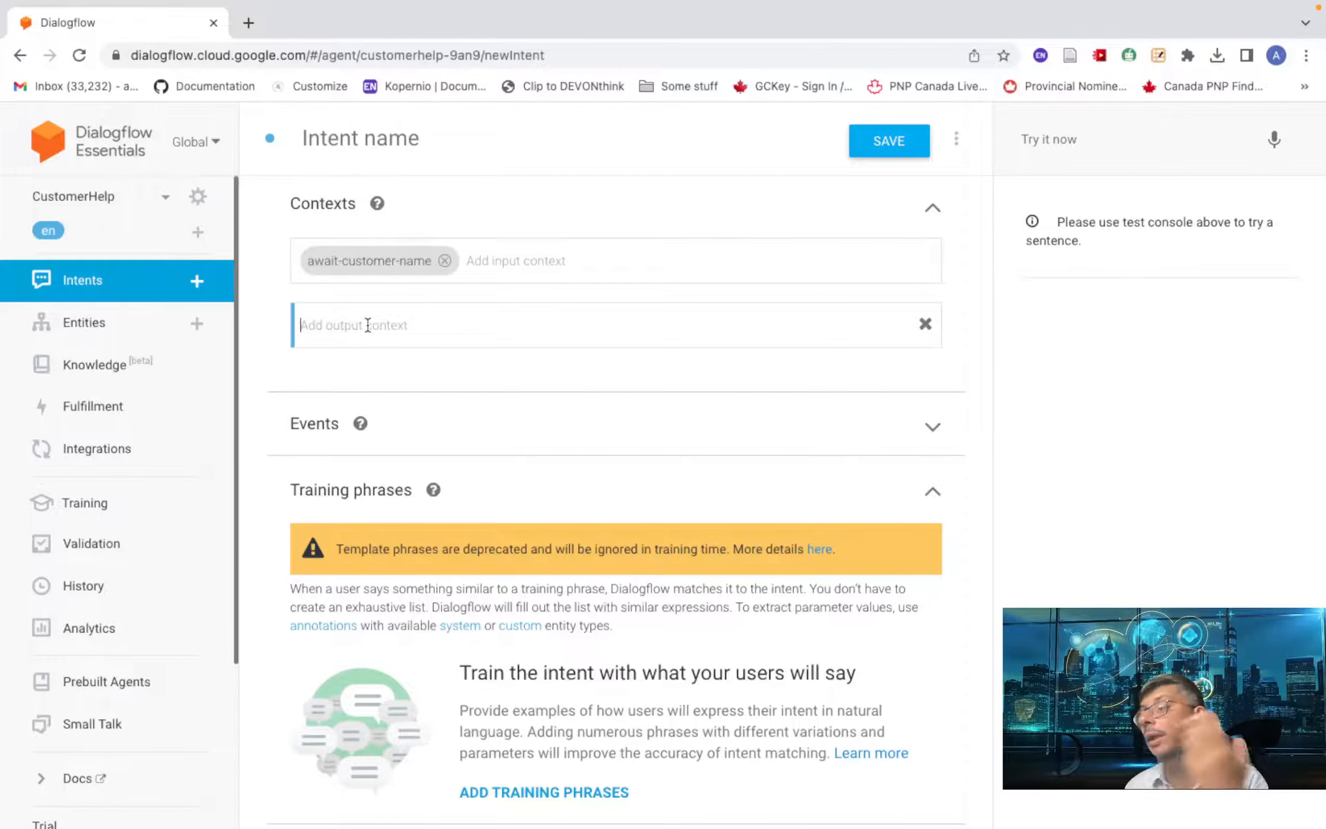
text(a)
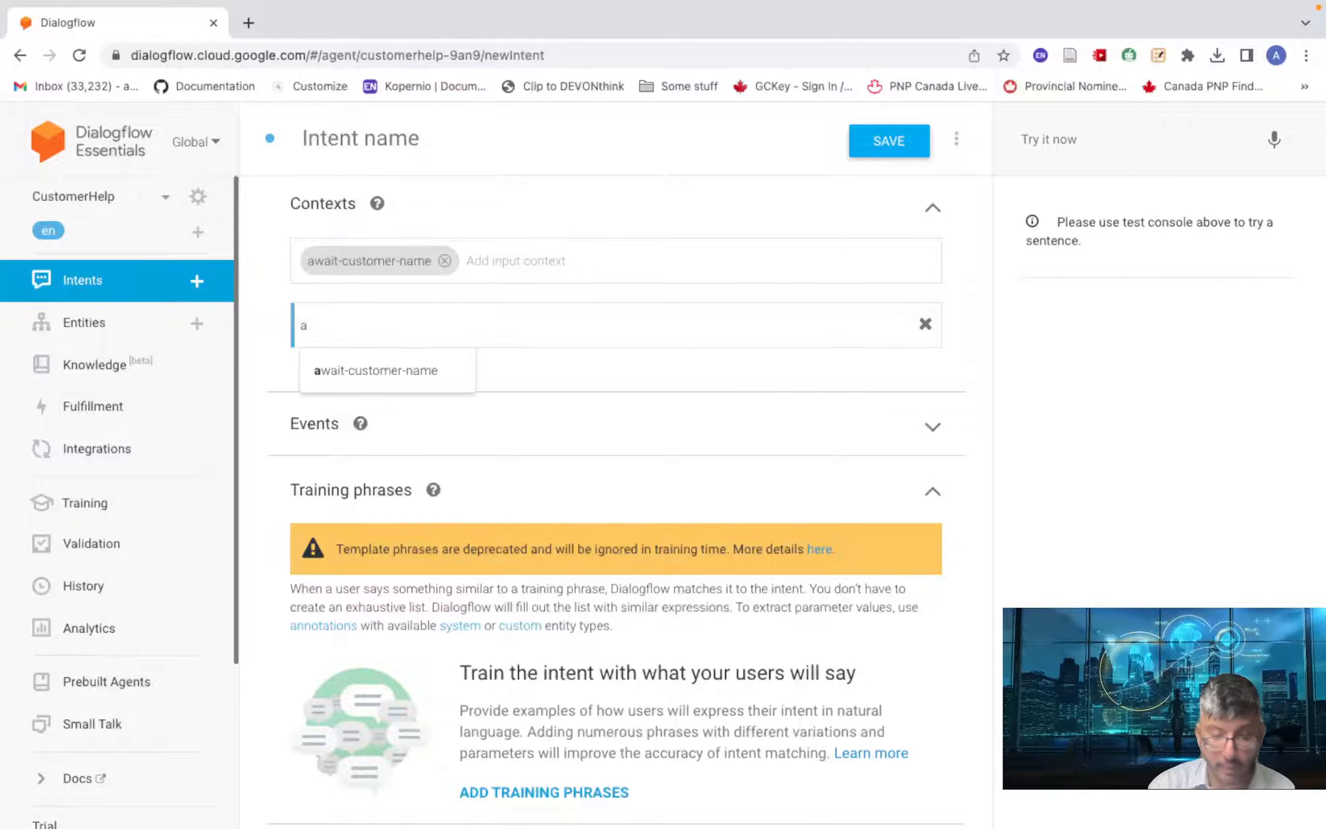
text(sk)
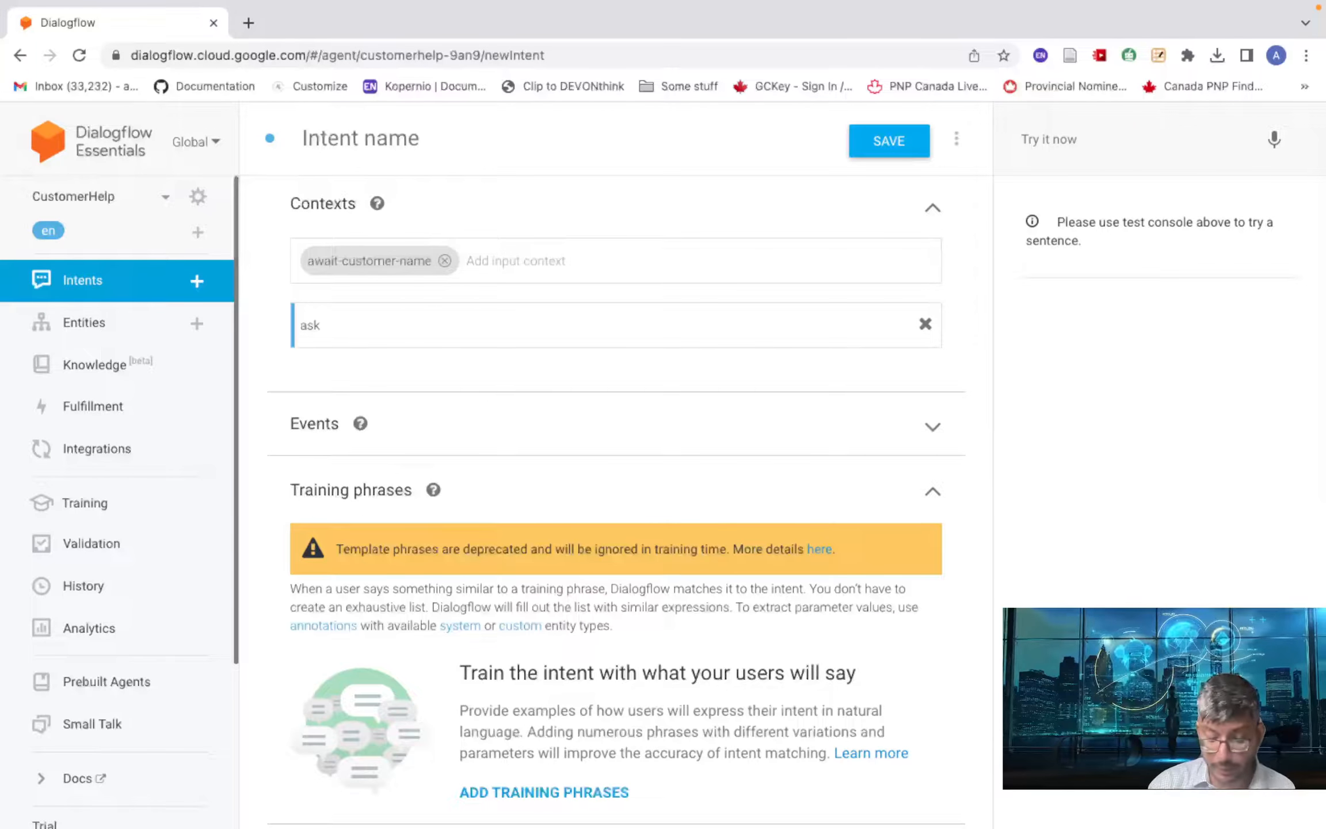
text(-f)
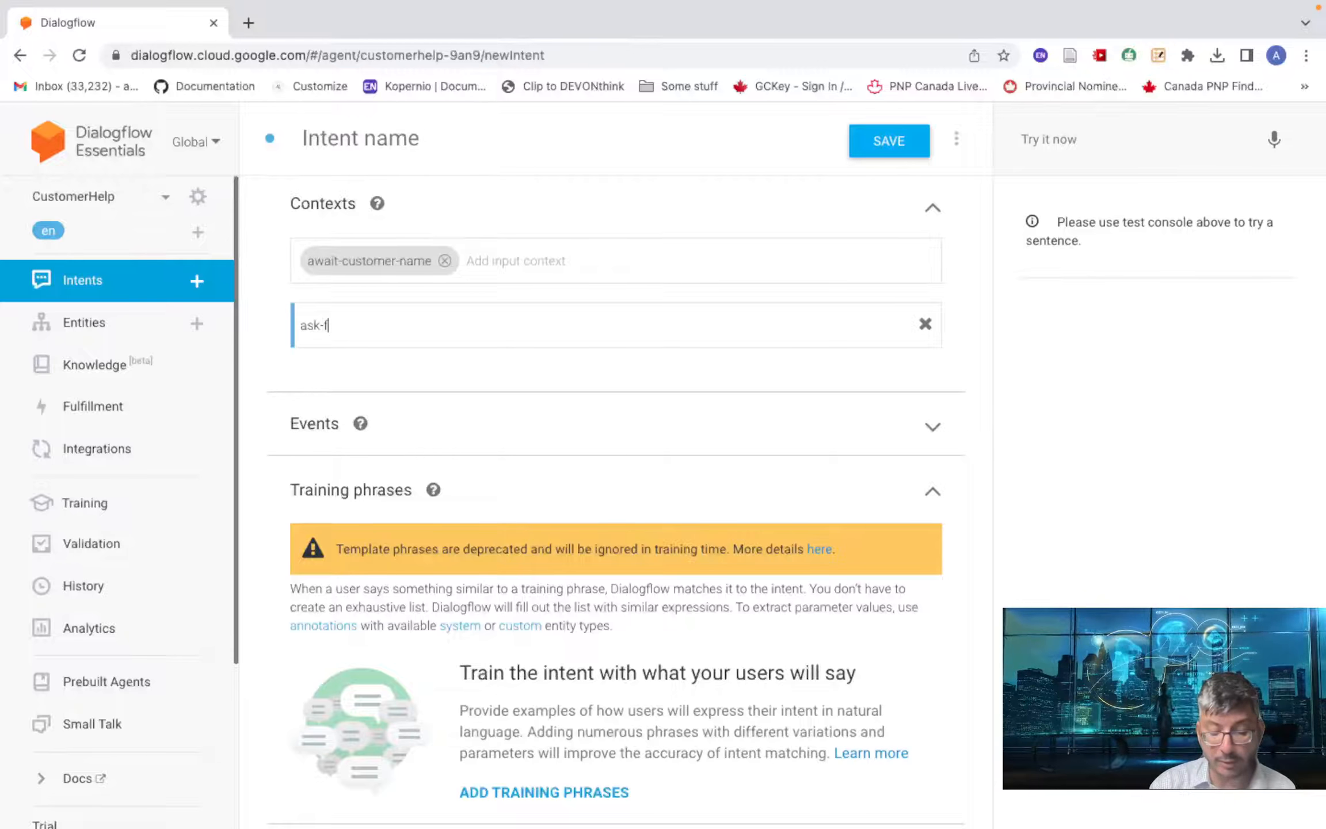
text(or-help)
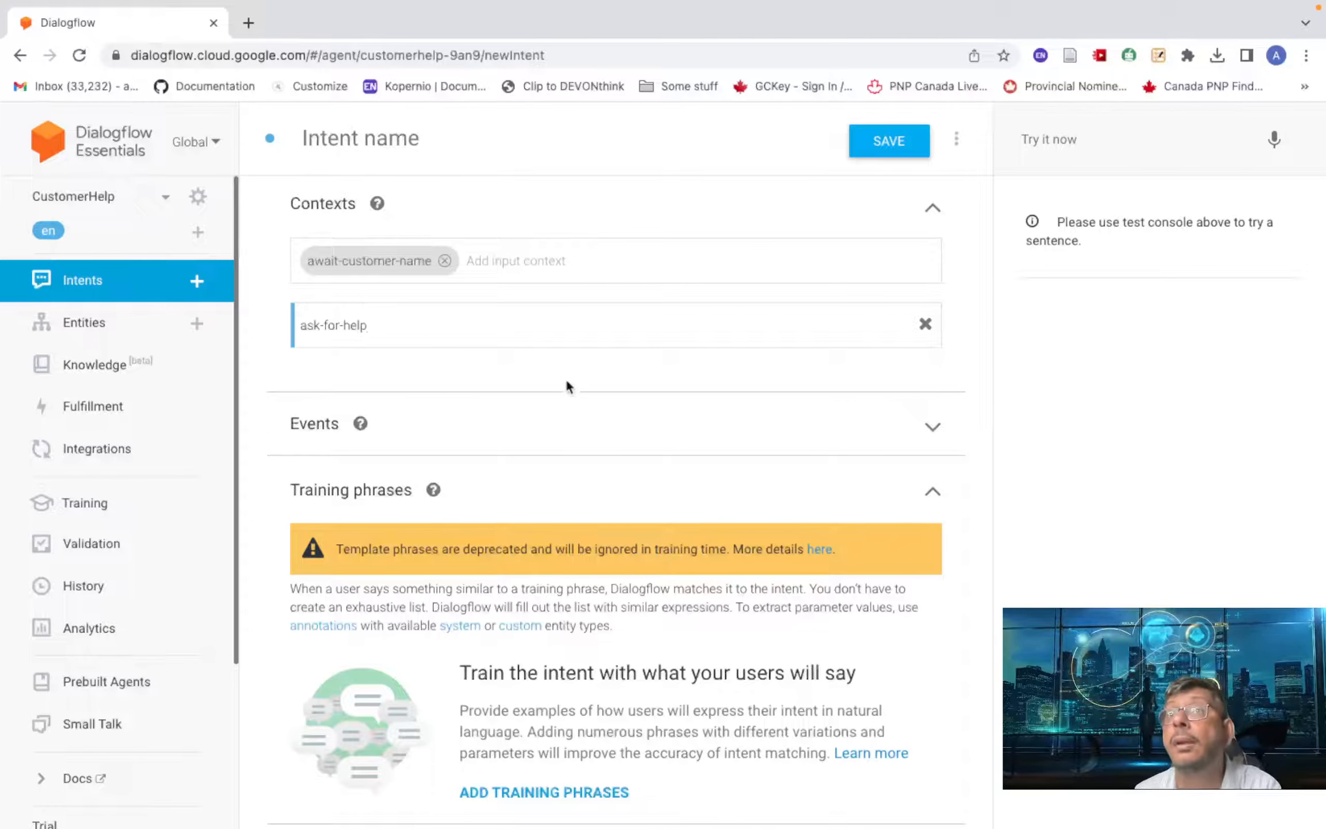
click(542, 421)
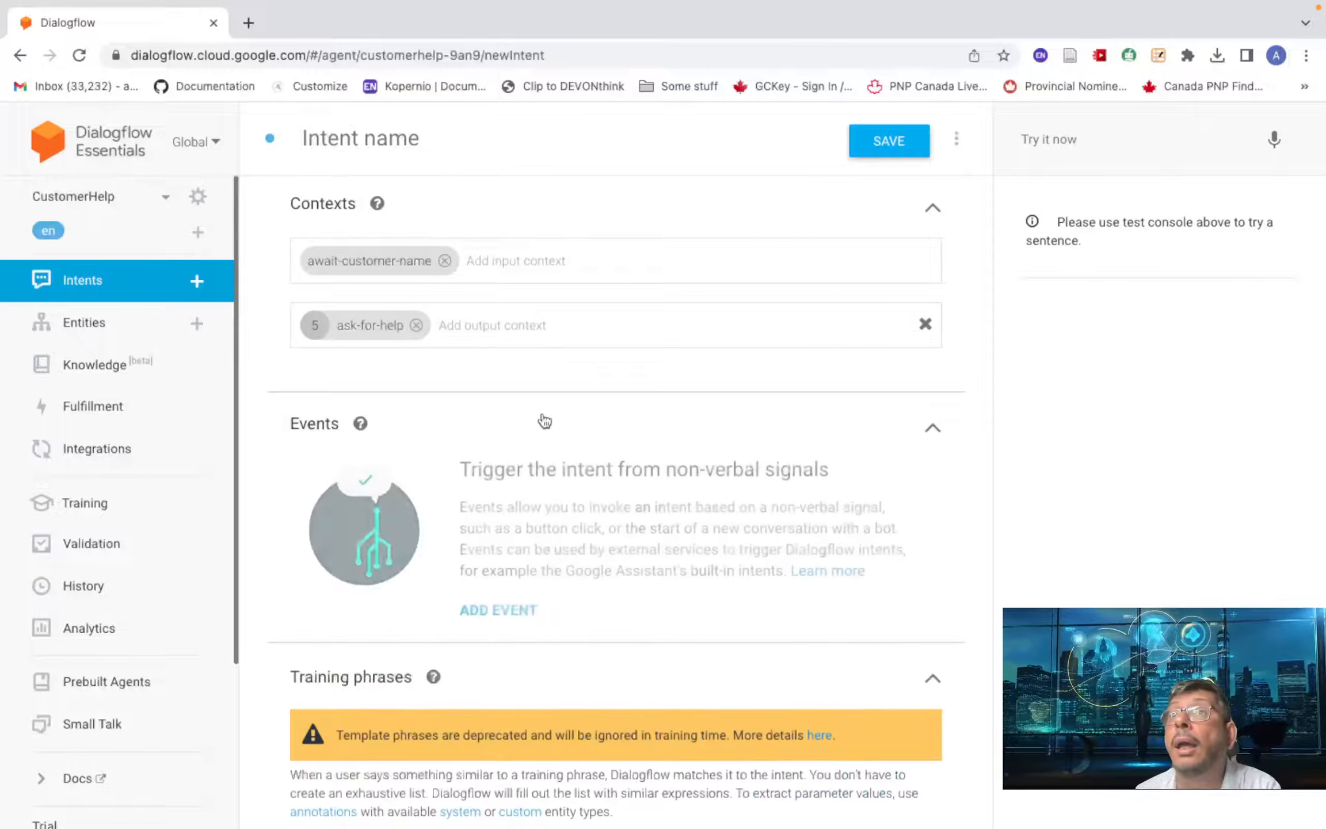
double_click(318, 325)
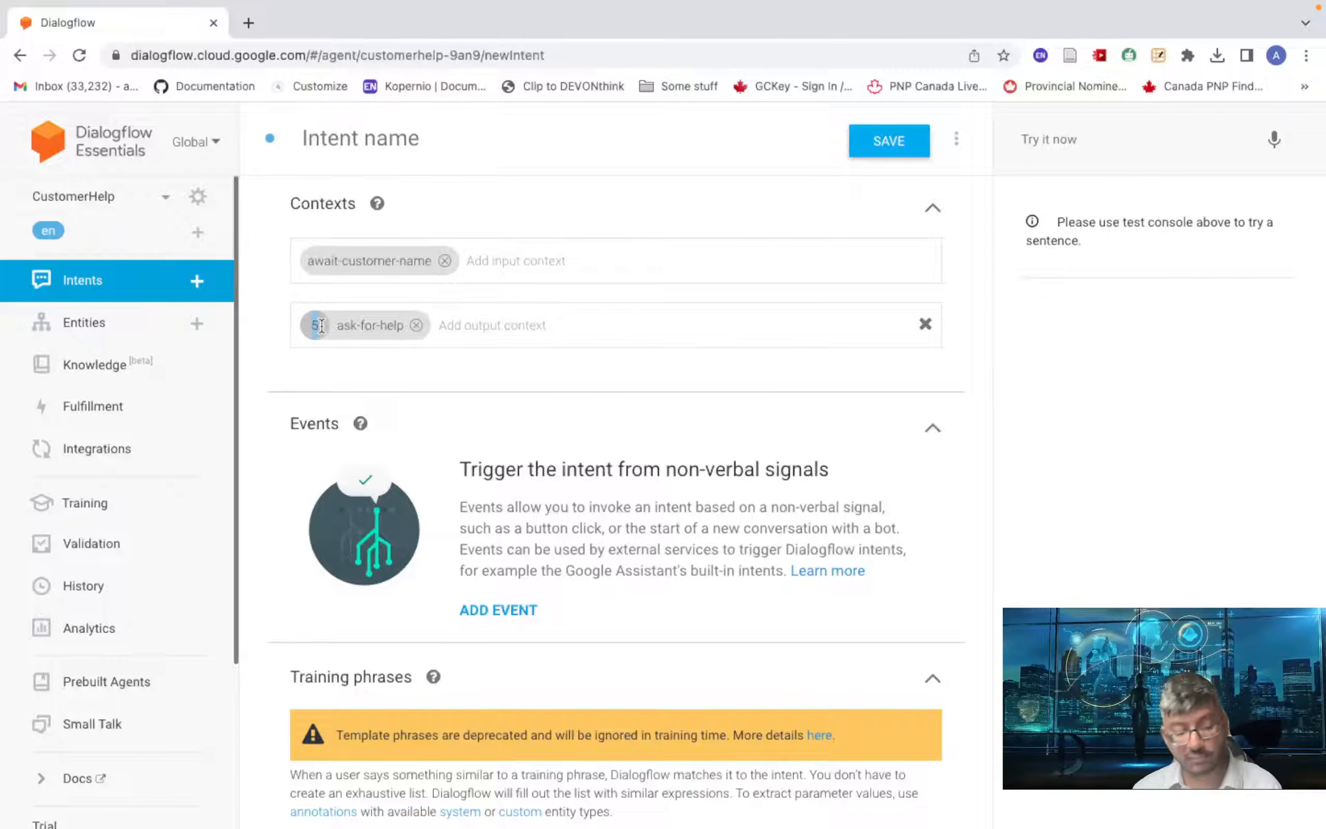
- Set the ask-for-help lifespan to 3 and start a new training phrase
text(3)
scroll(557, 372, down, 10)
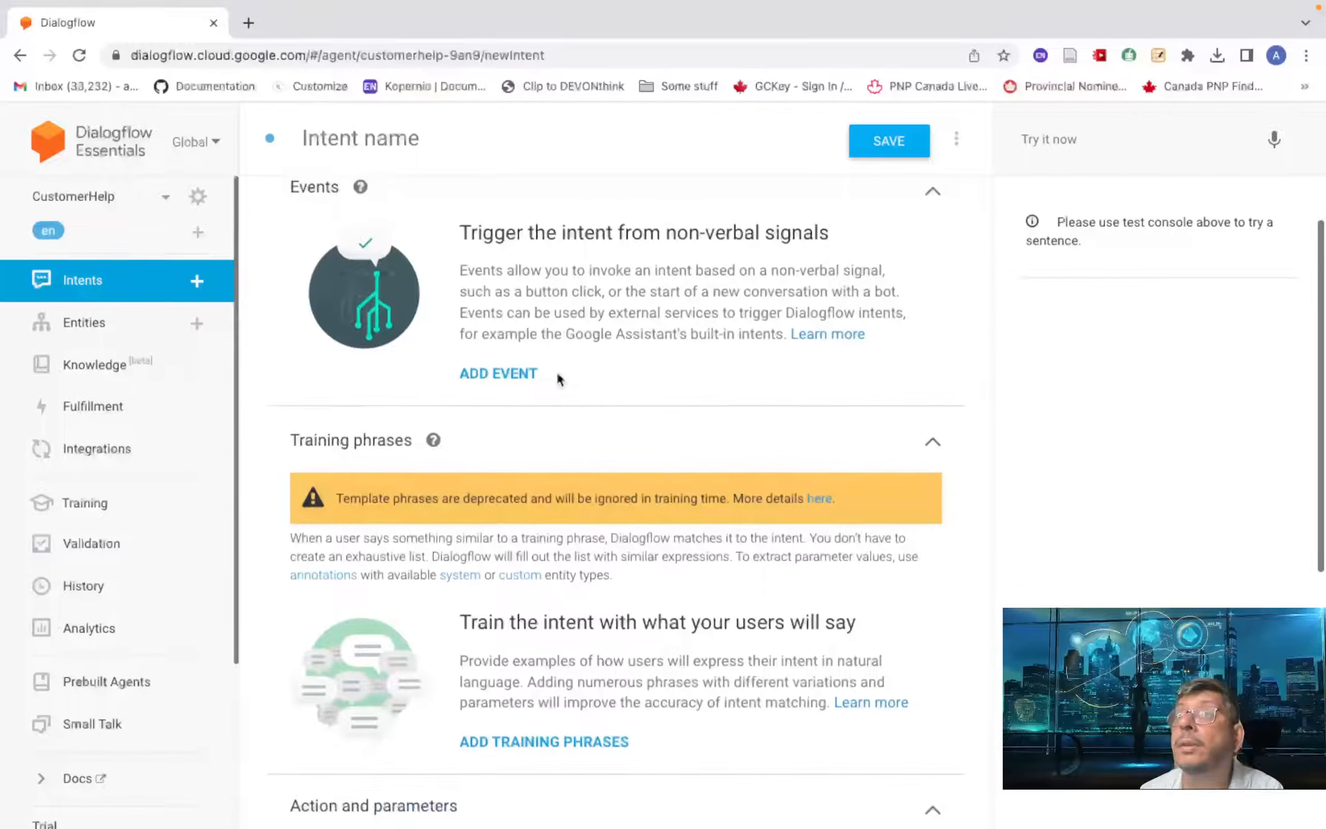
scroll(557, 366, down, 2)
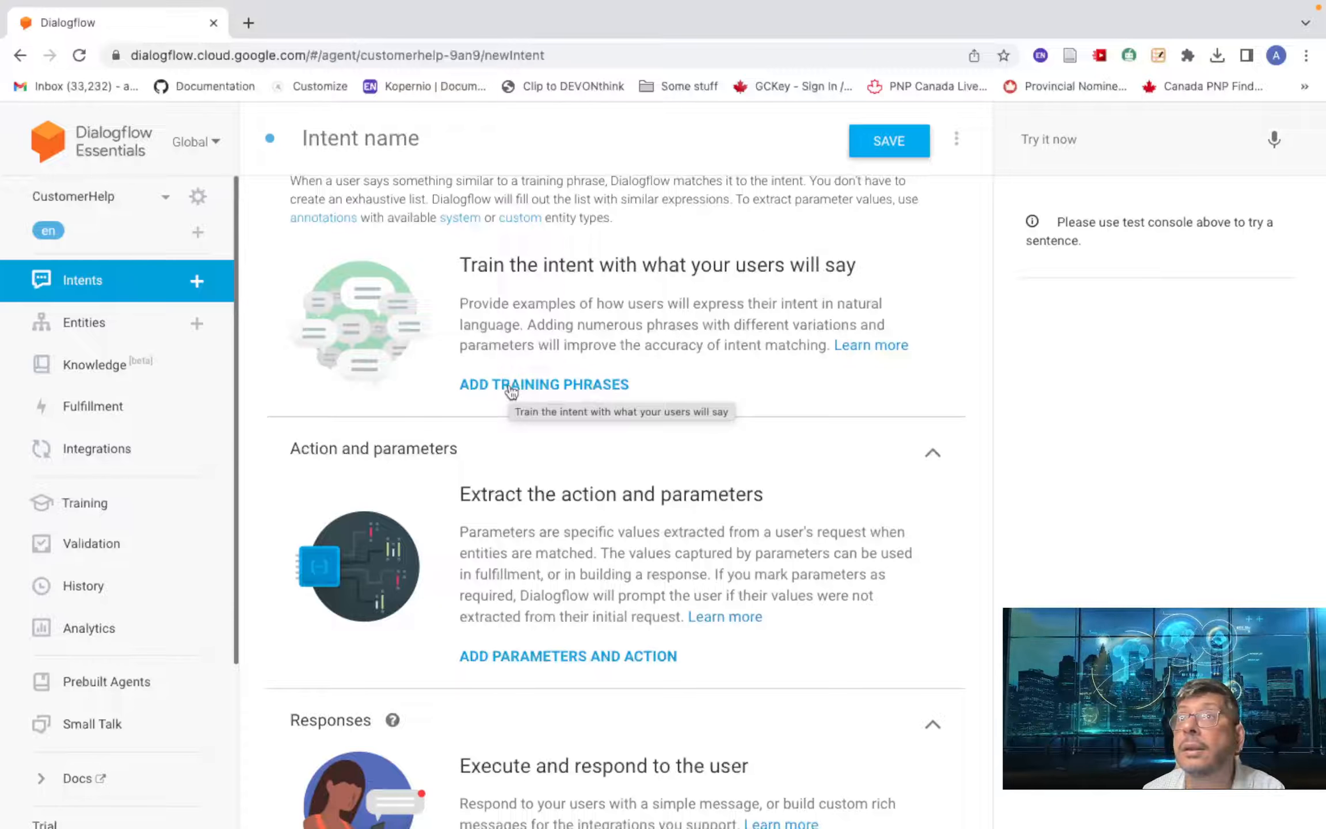
click(511, 387)
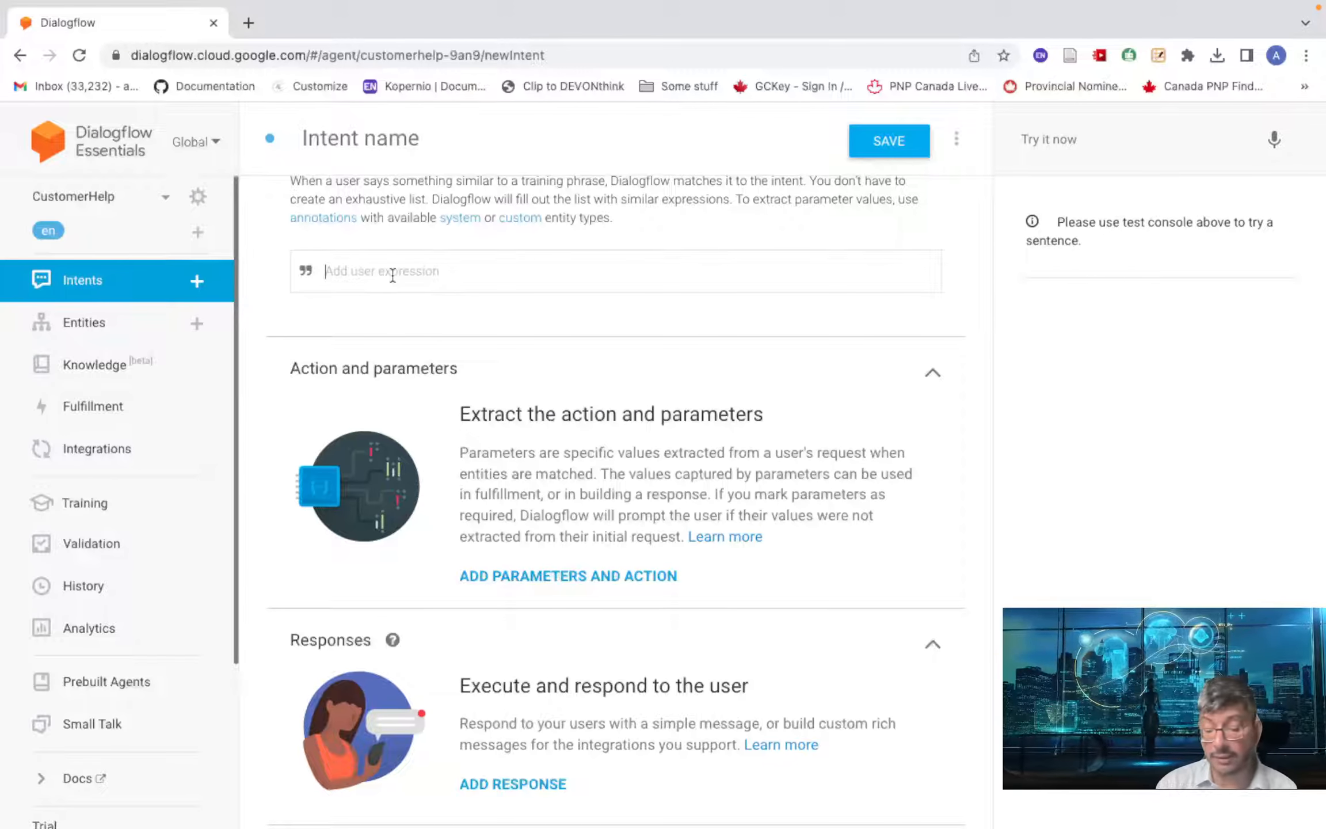
click(392, 275)
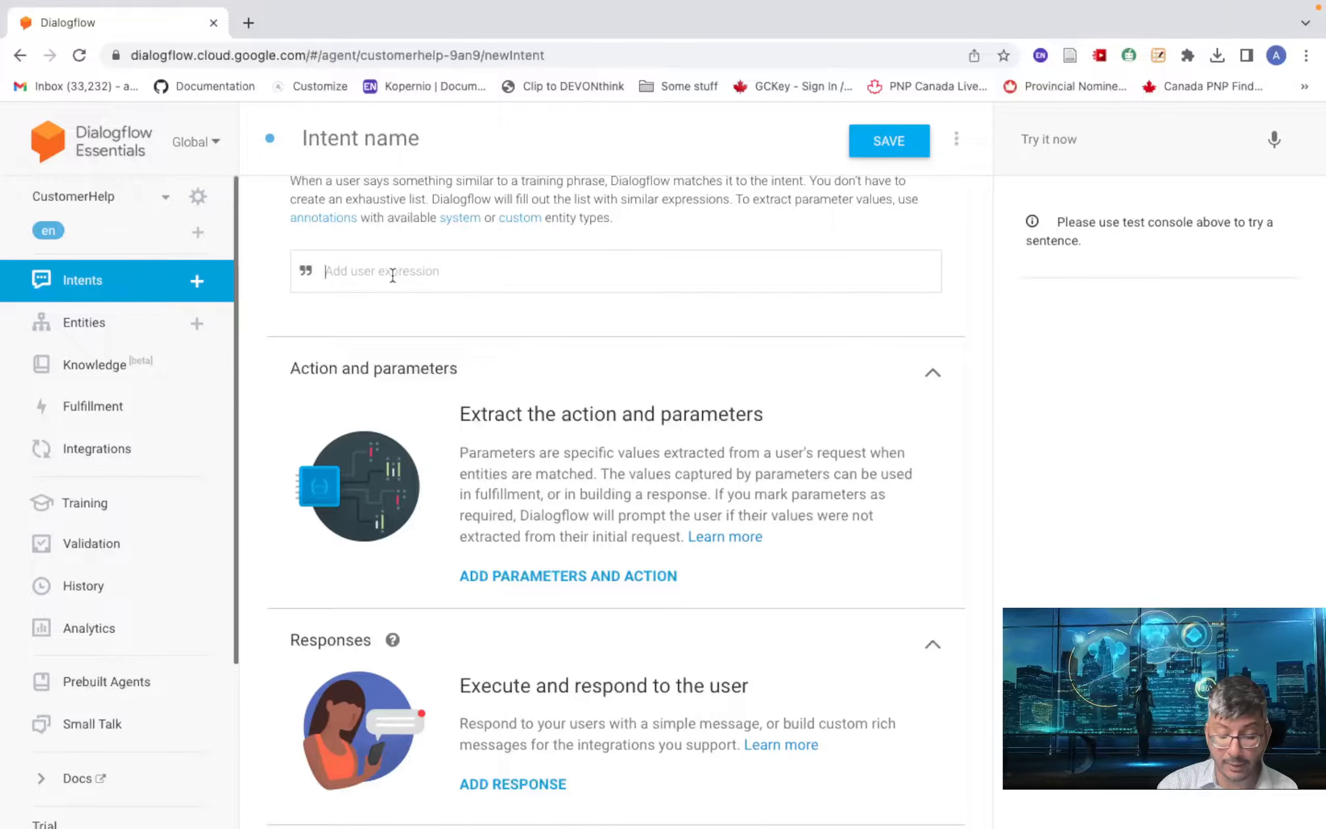
- Add three training phrases: 'My name is' plus the user's name, the name alone, and 'I'm' plus the name
text(My name is Athar)
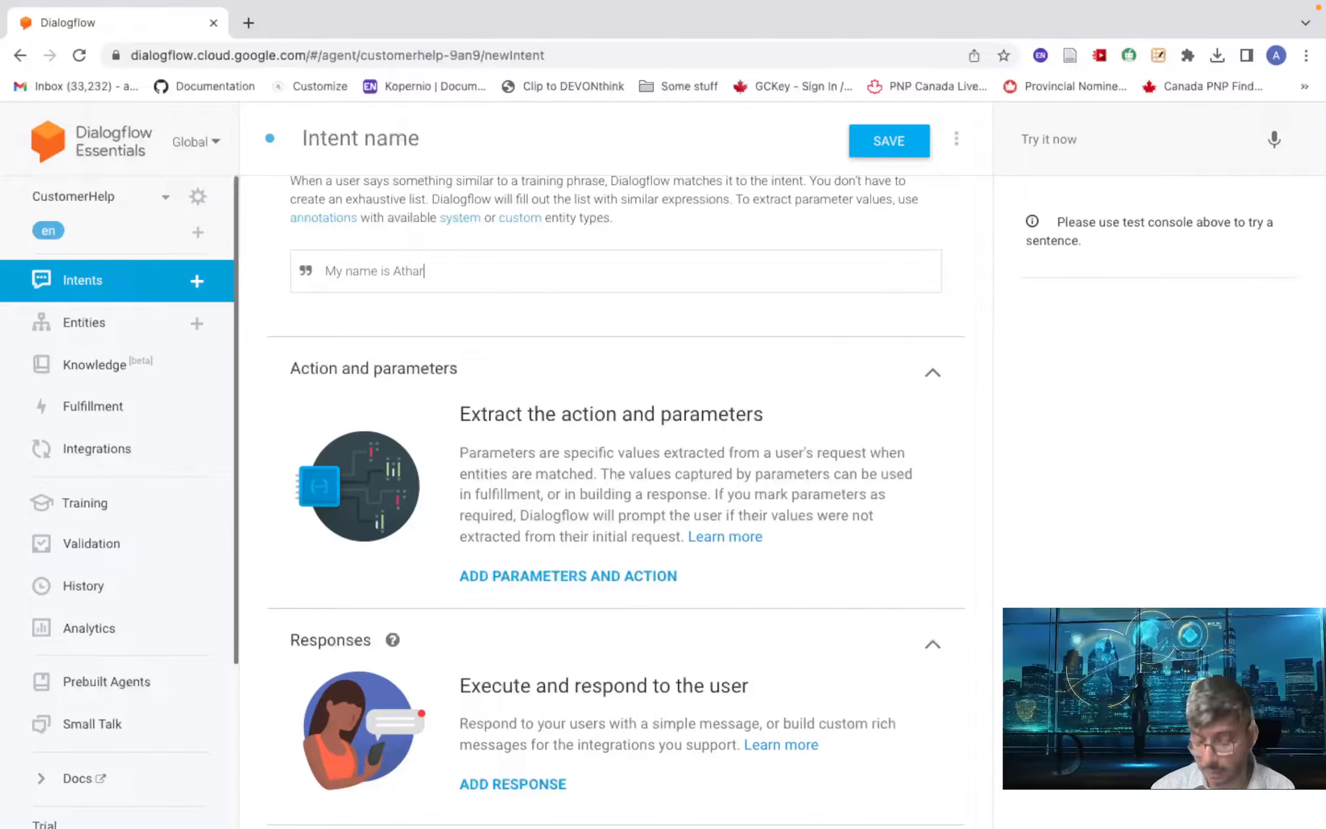
key(Return)
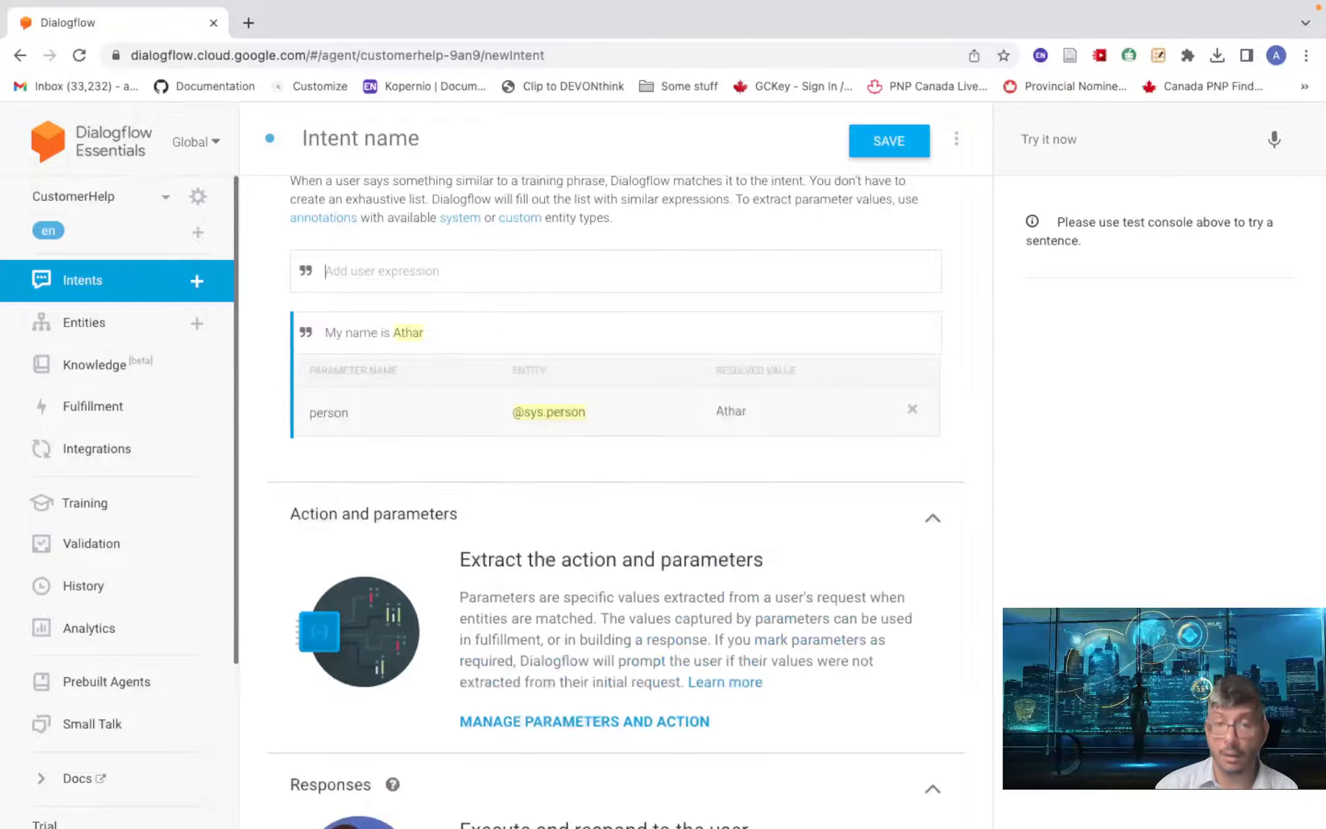
text(Athar)
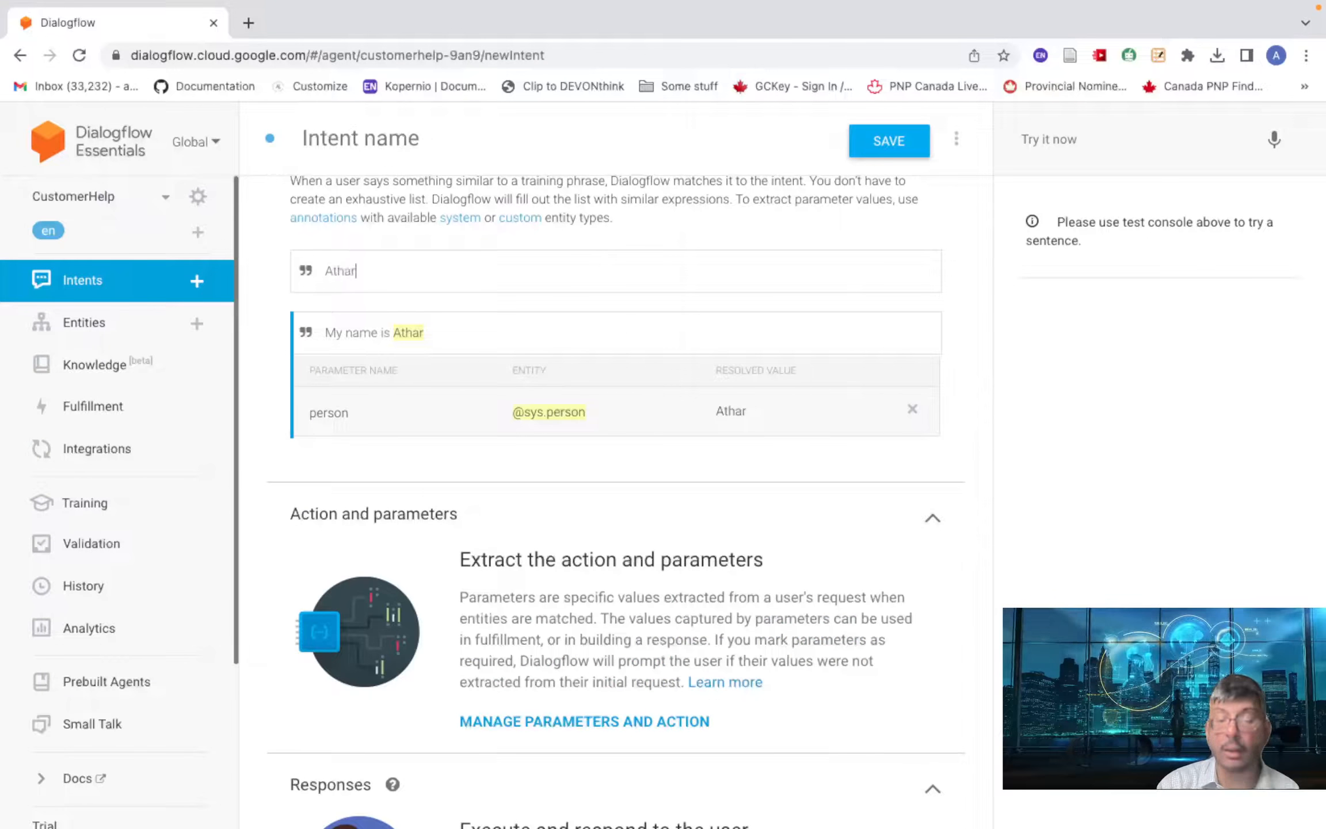
key(Return)
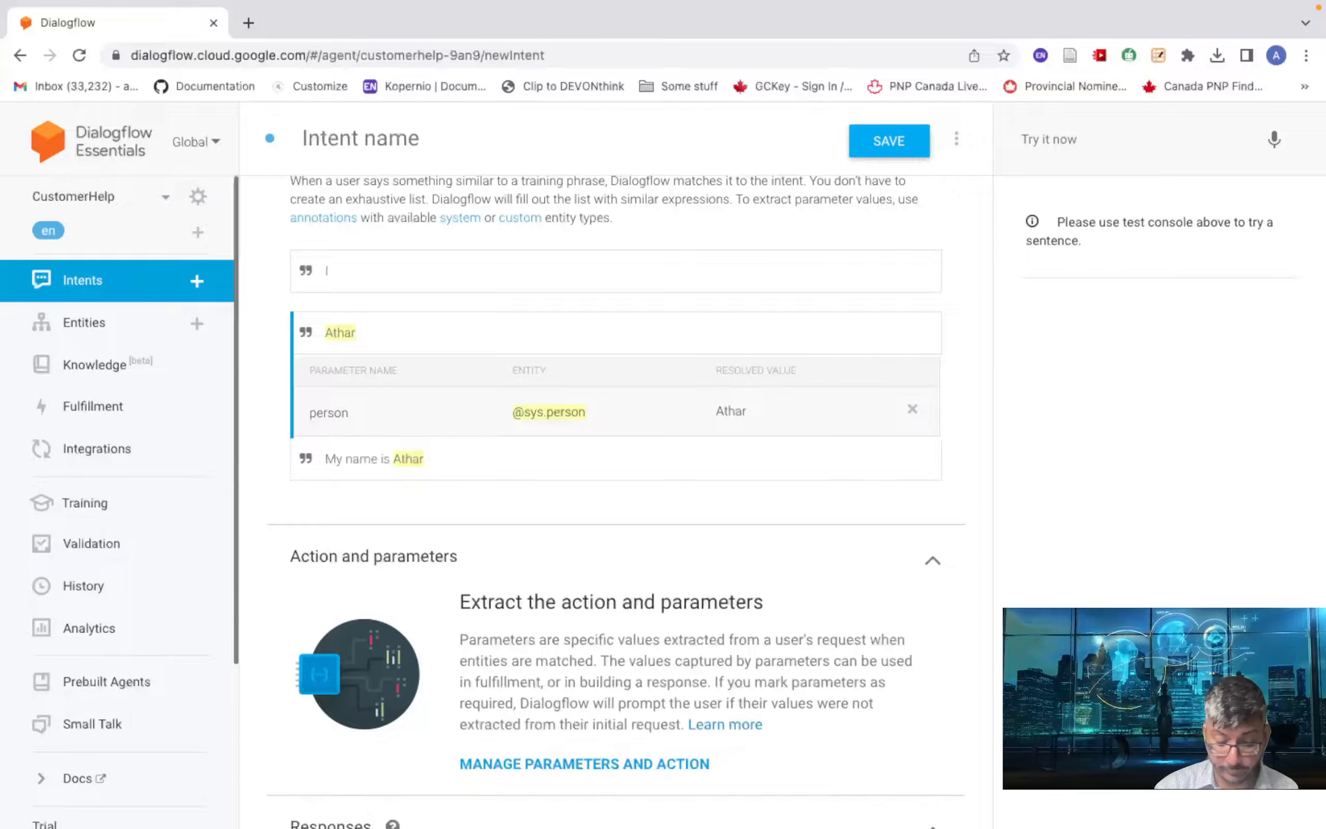
text(I'm)
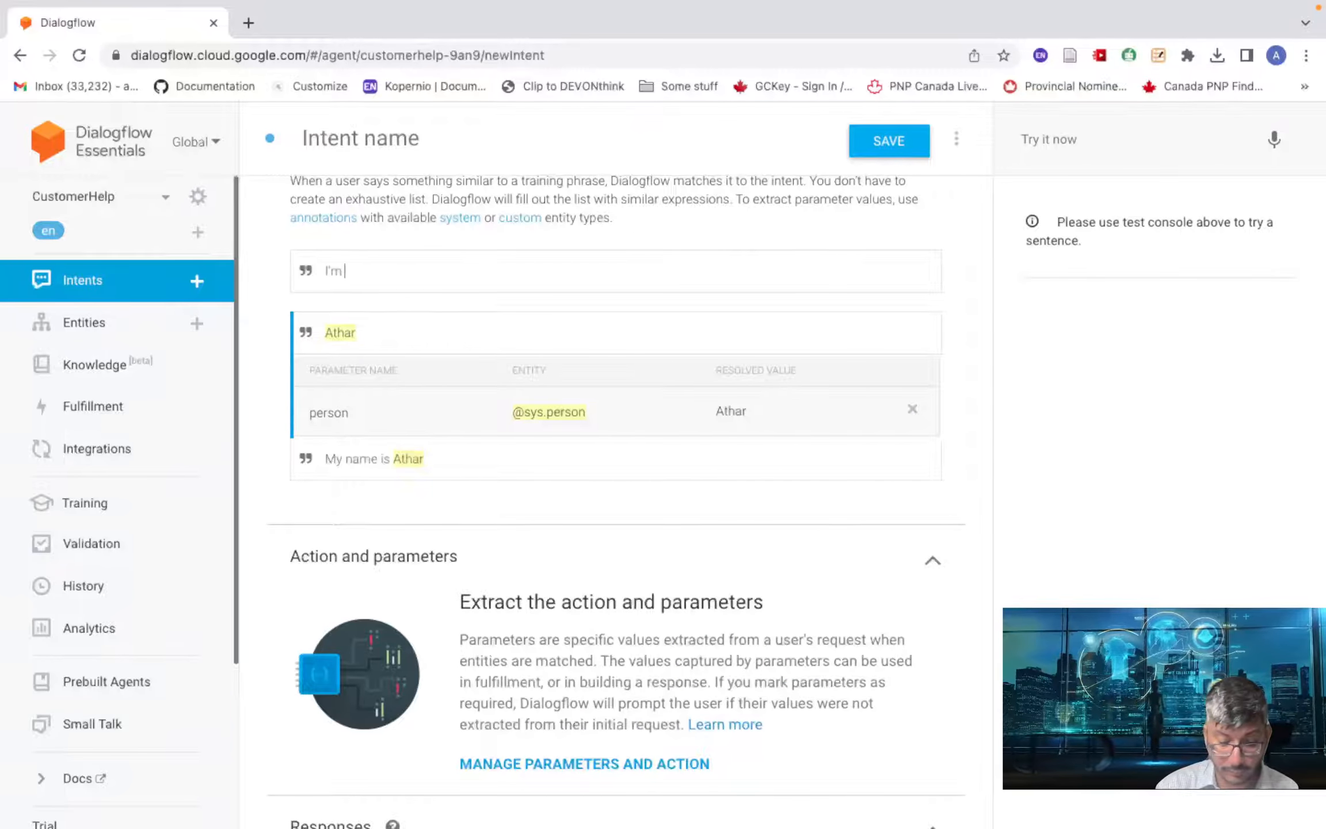
text( Athar)
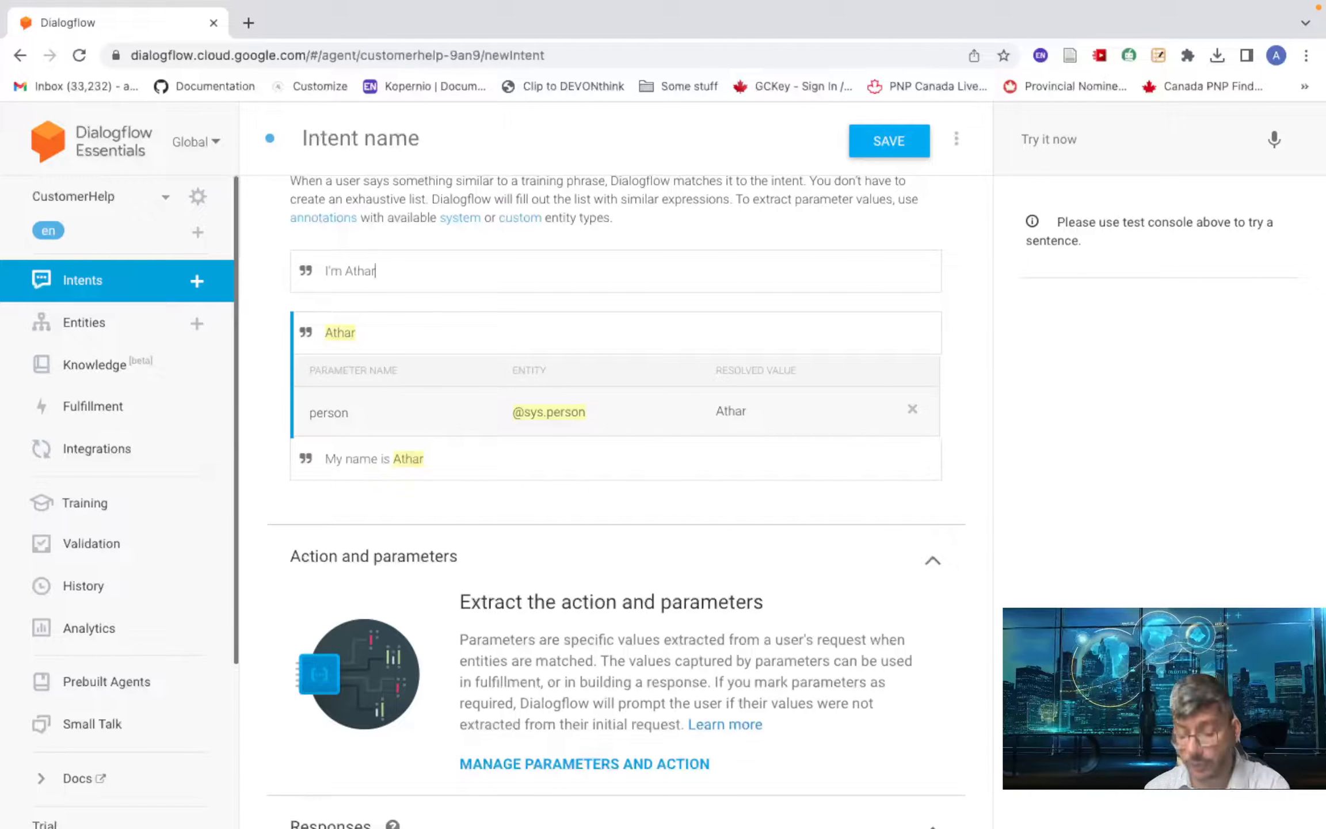
key(Return)
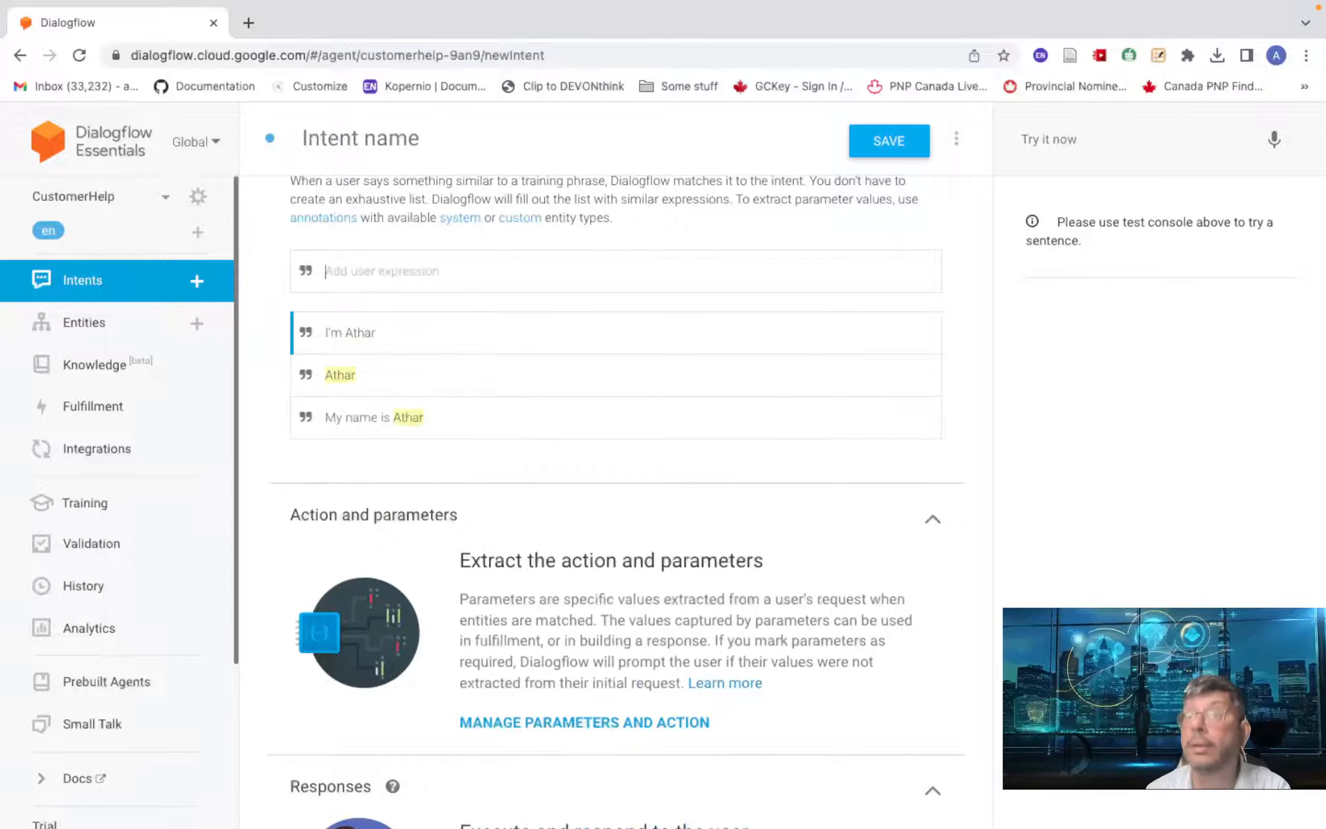
click(435, 322)
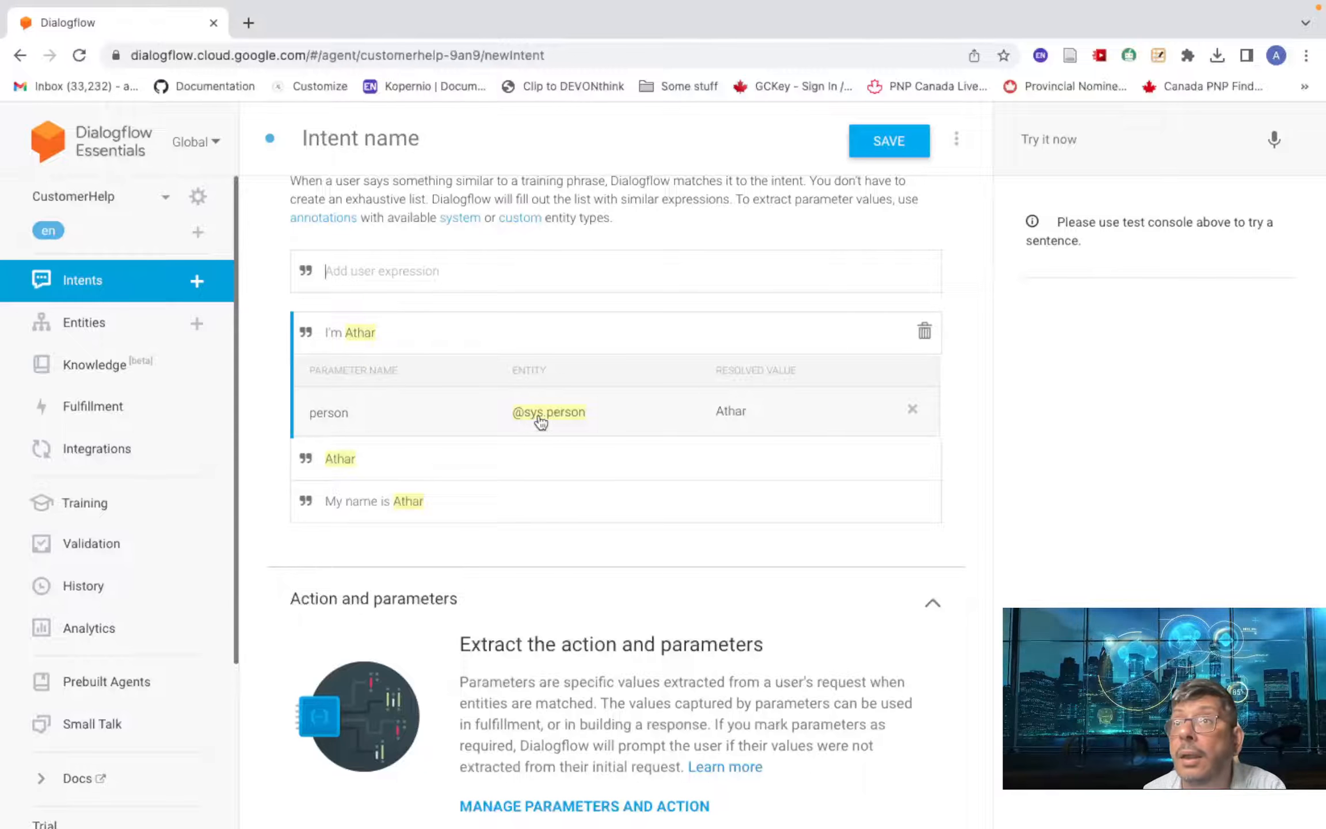
scroll(465, 463, down, 5)
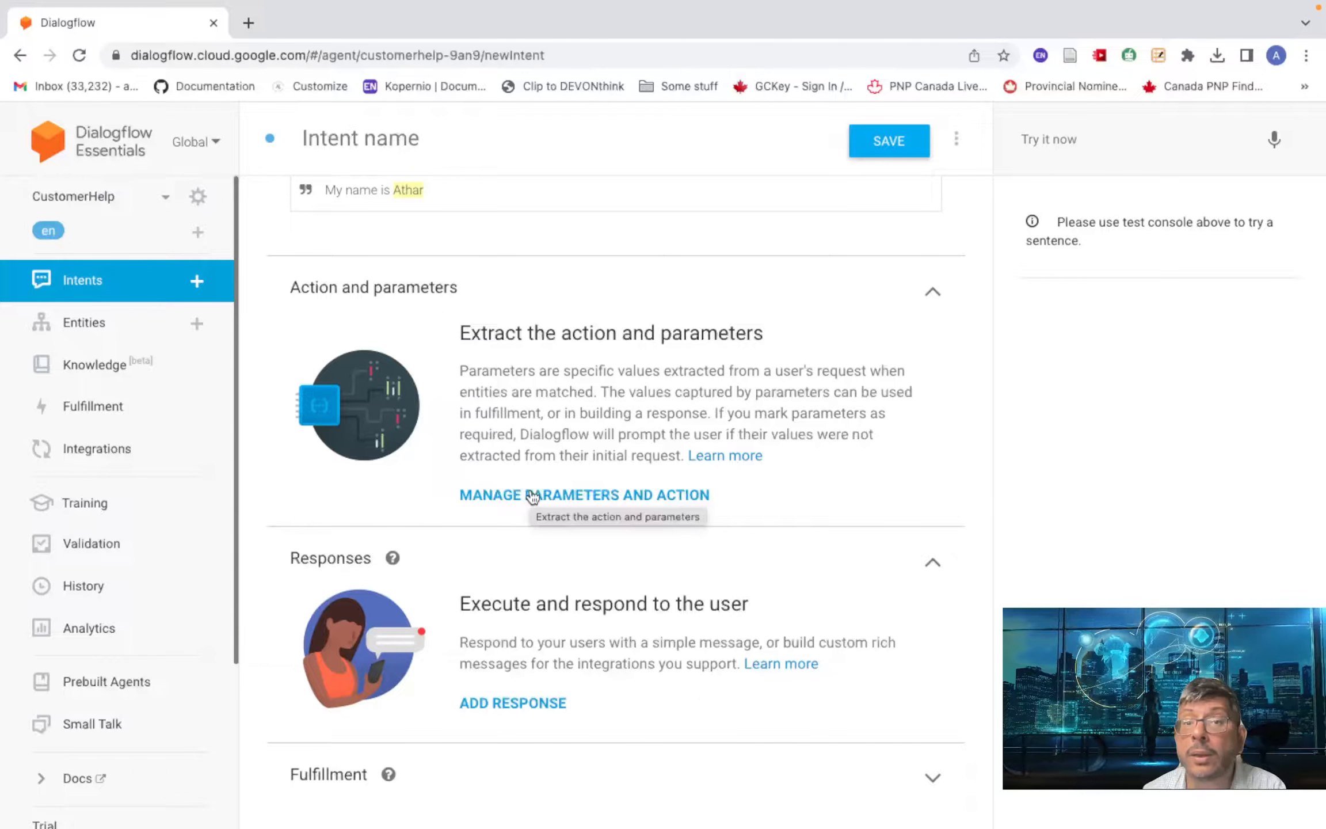
click(564, 498)
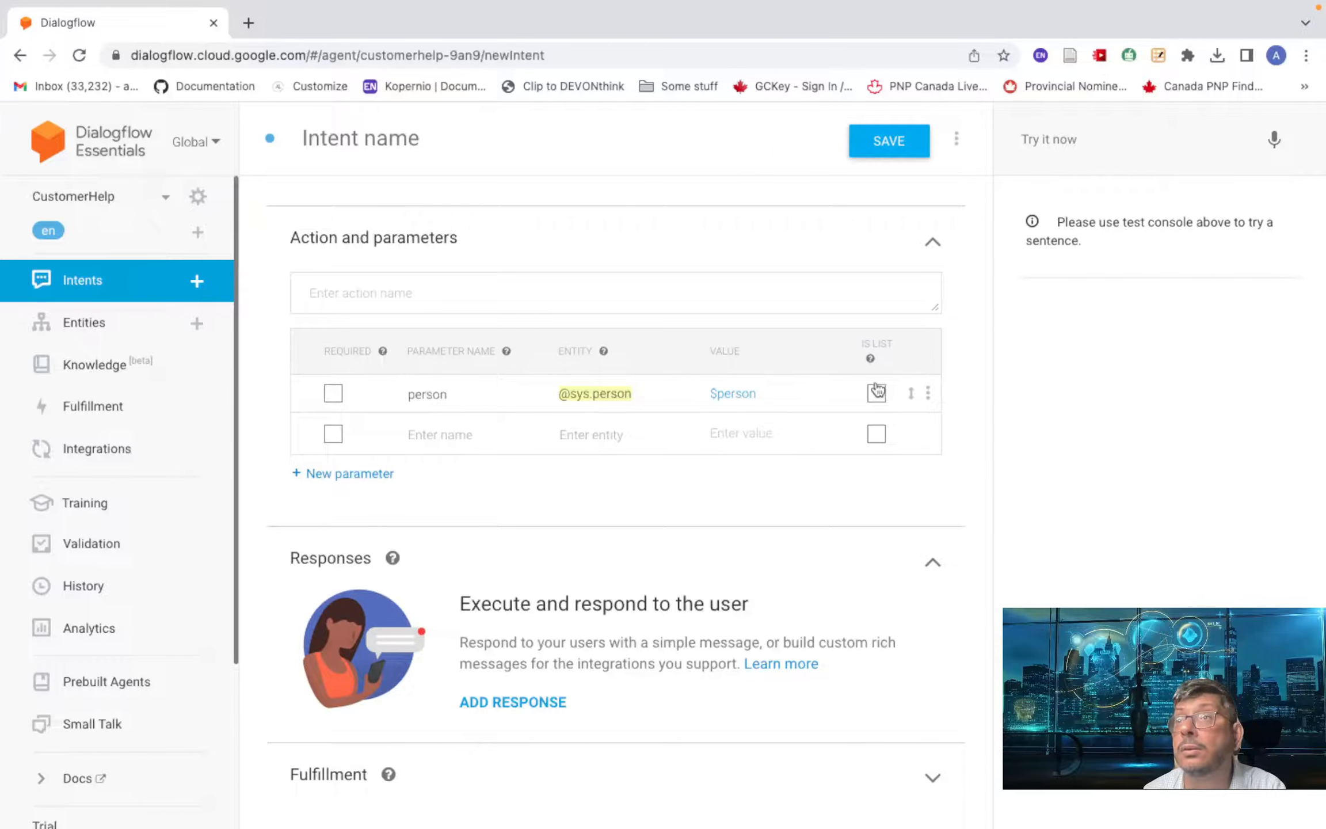
click(333, 394)
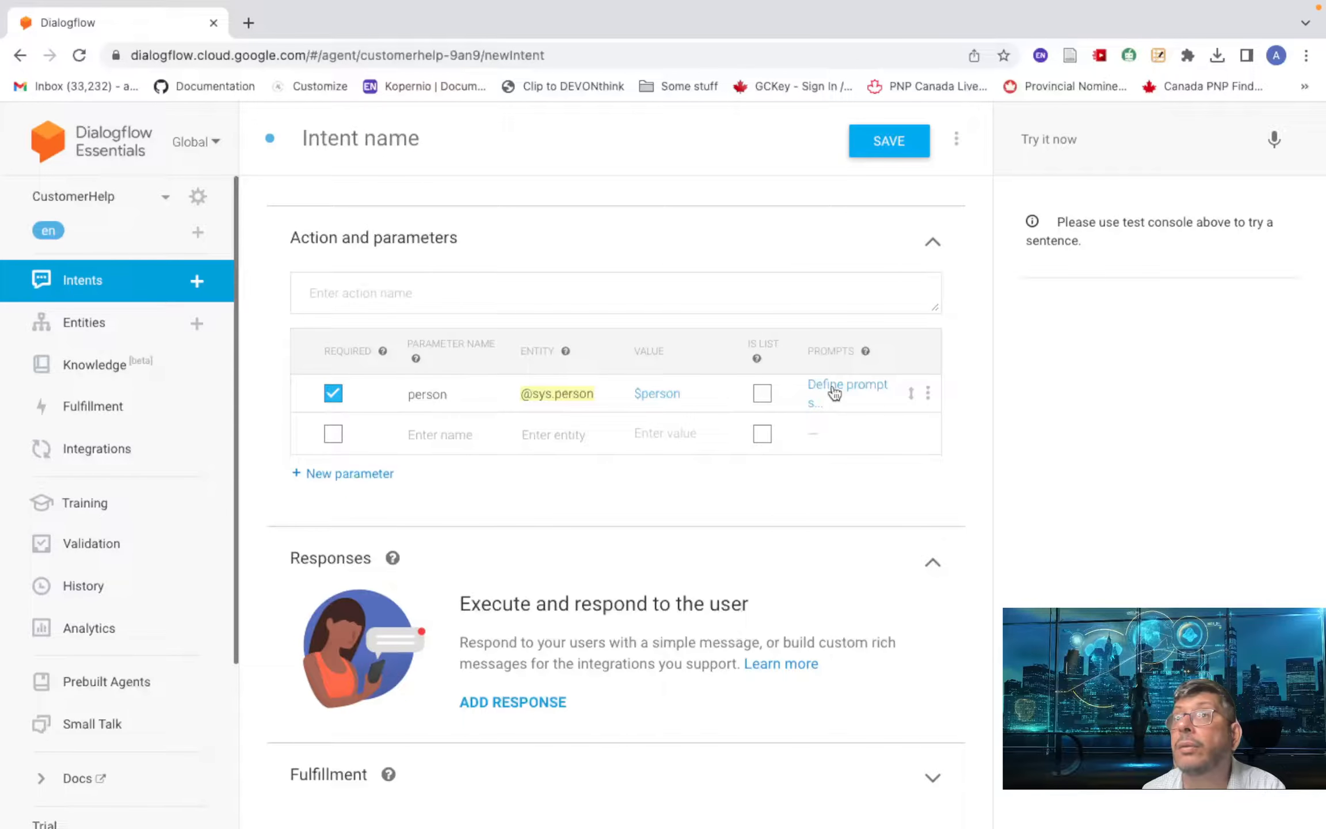
- Set the person parameter's prompt to 'Kindly provide you name for followup on your query.'
click(835, 393)
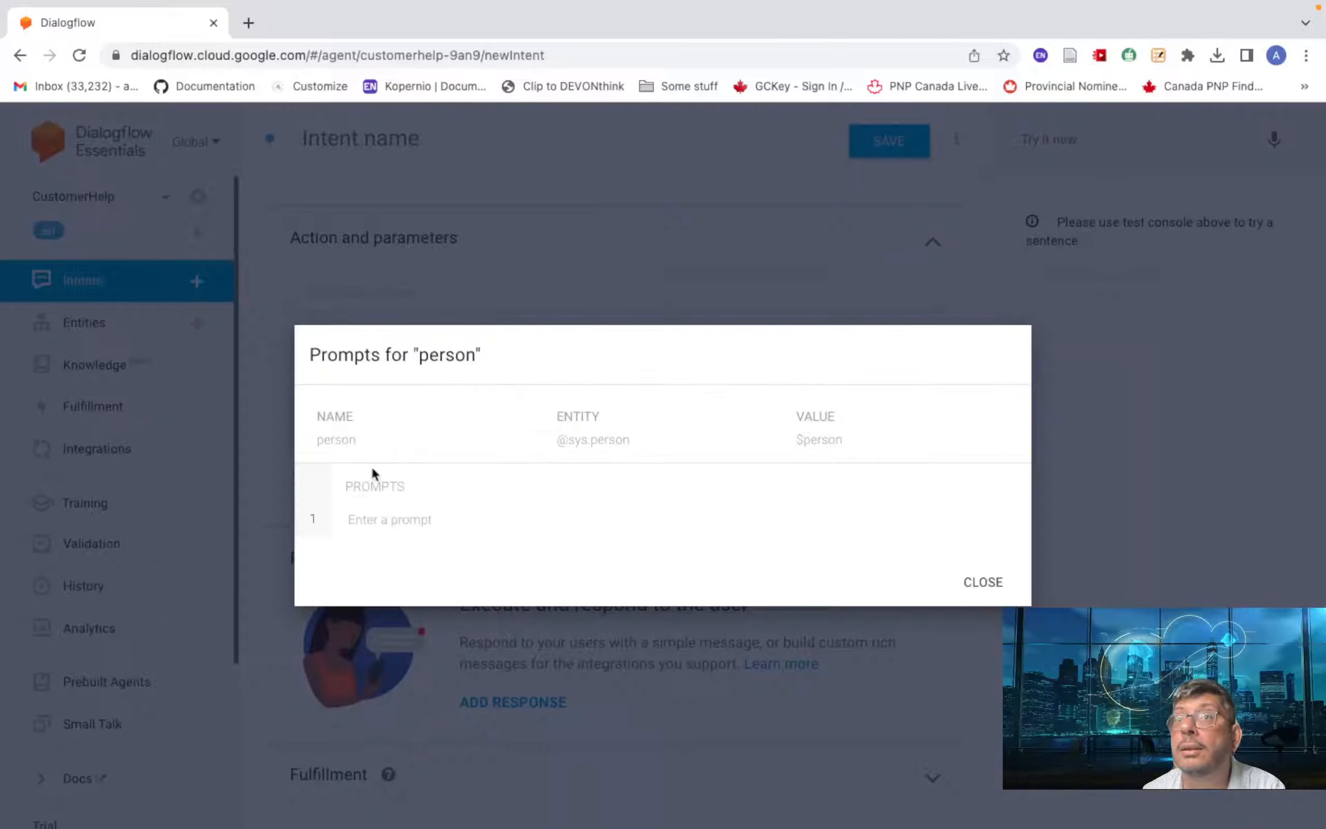
click(377, 524)
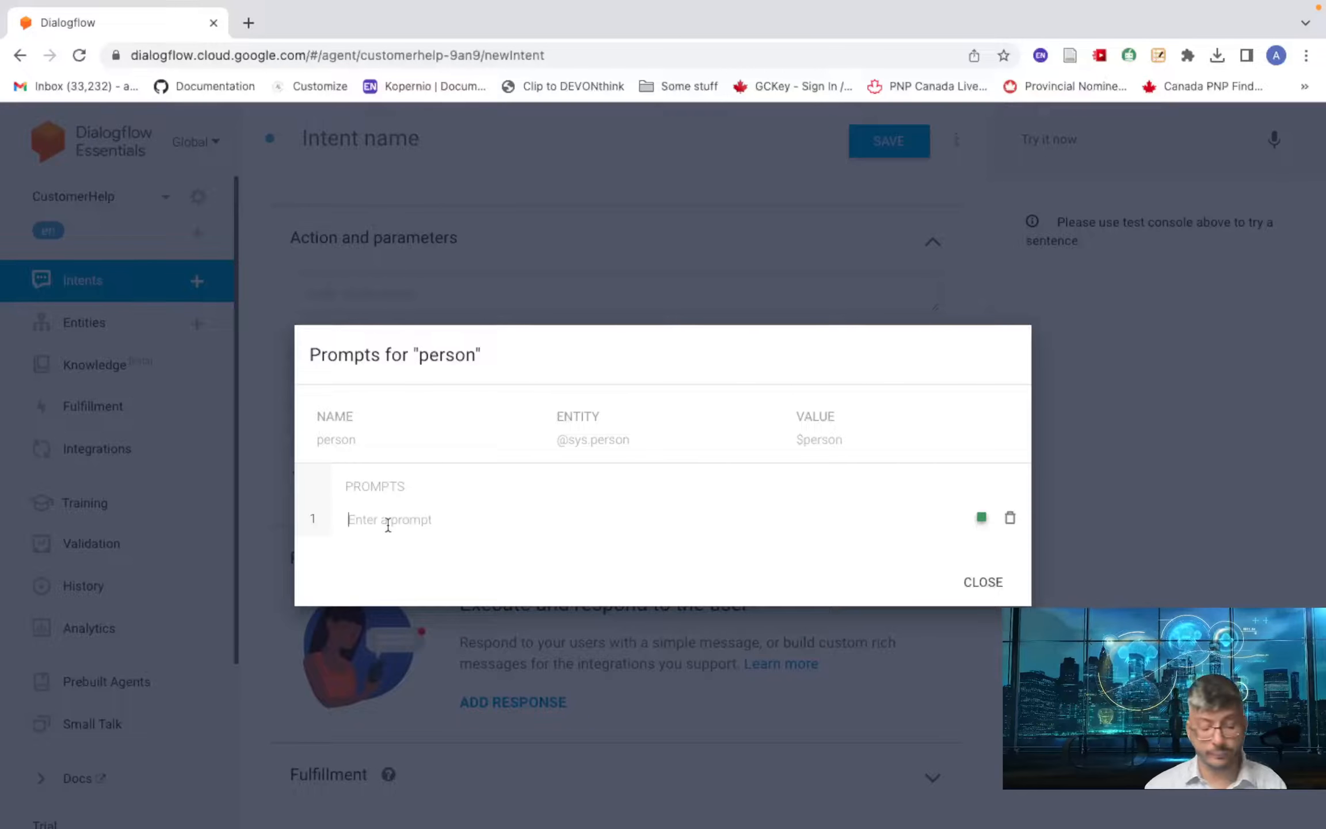
text(Kindl)
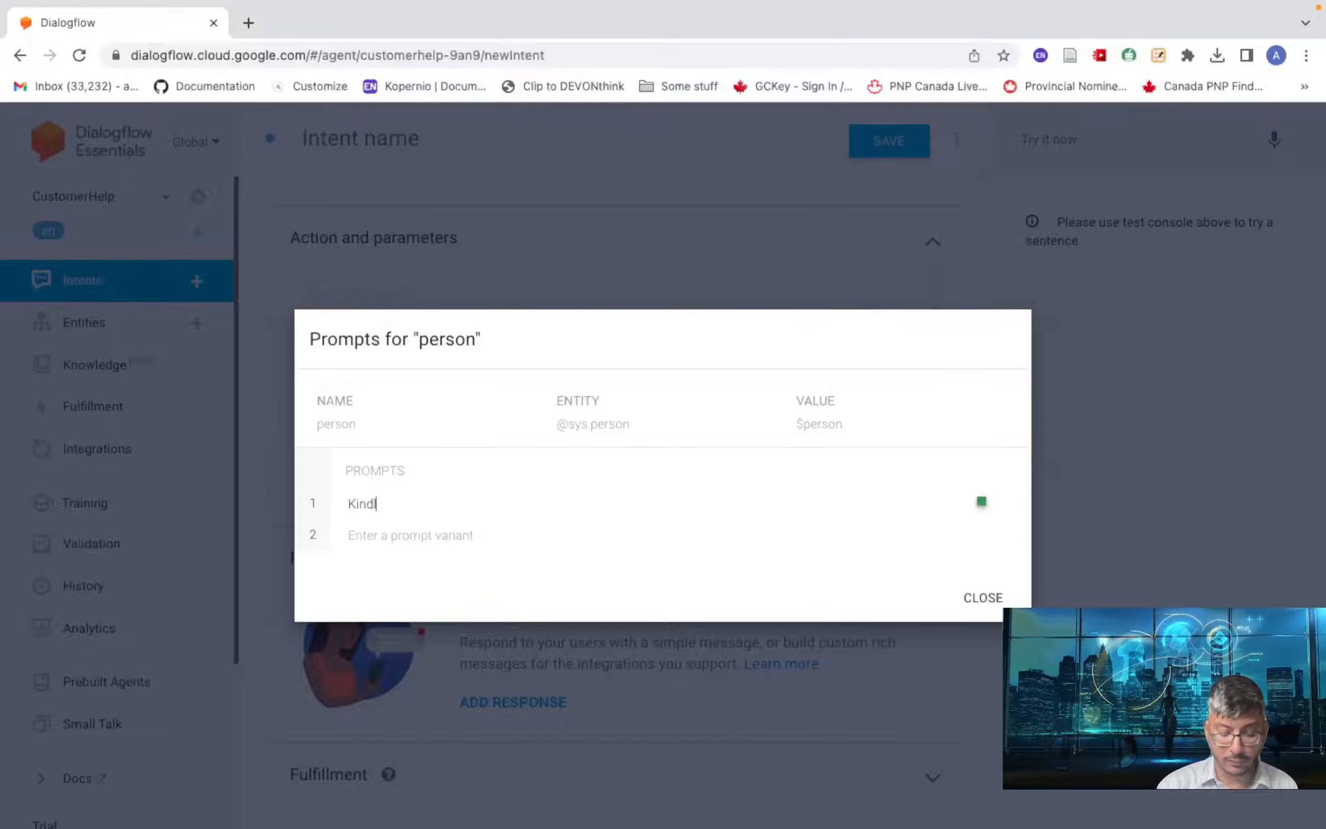
text(y prov)
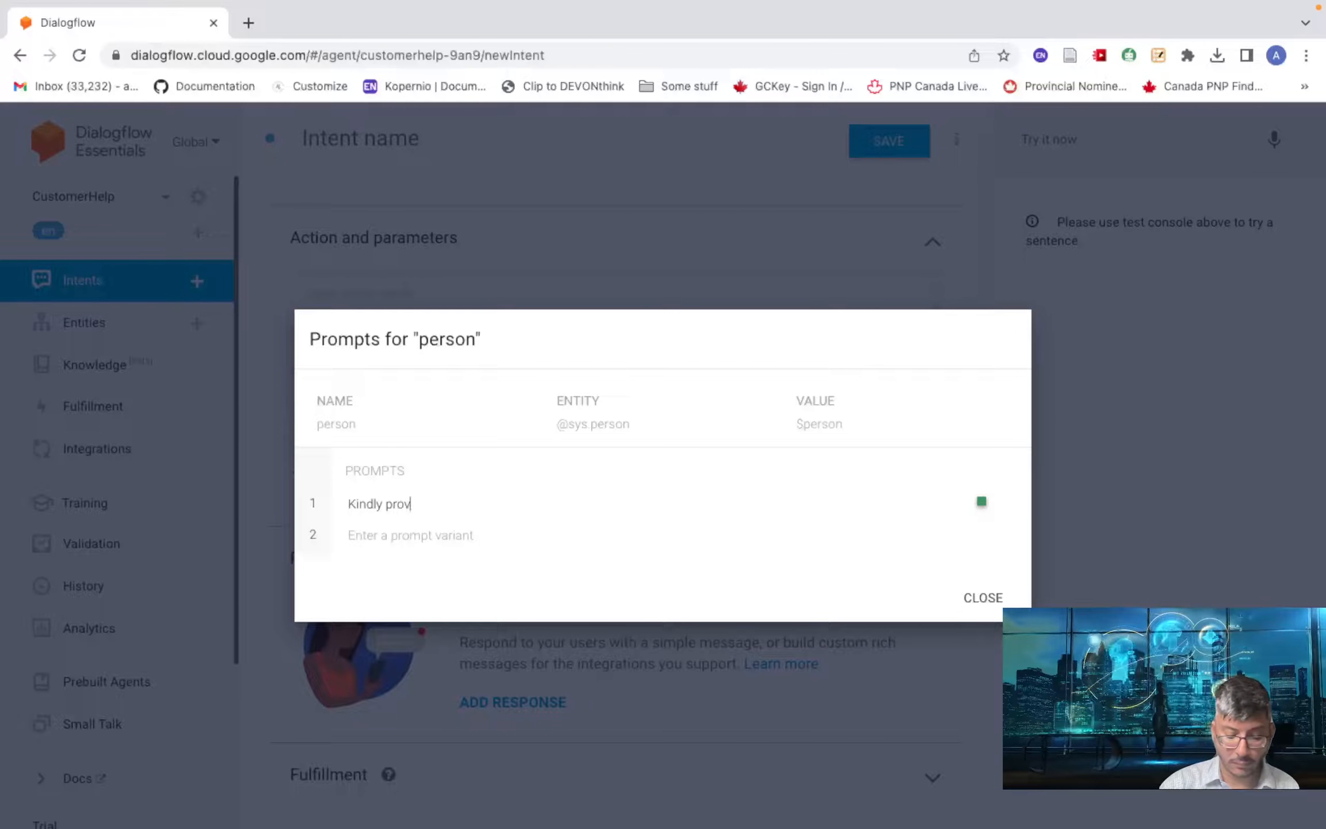
text(ide you name )
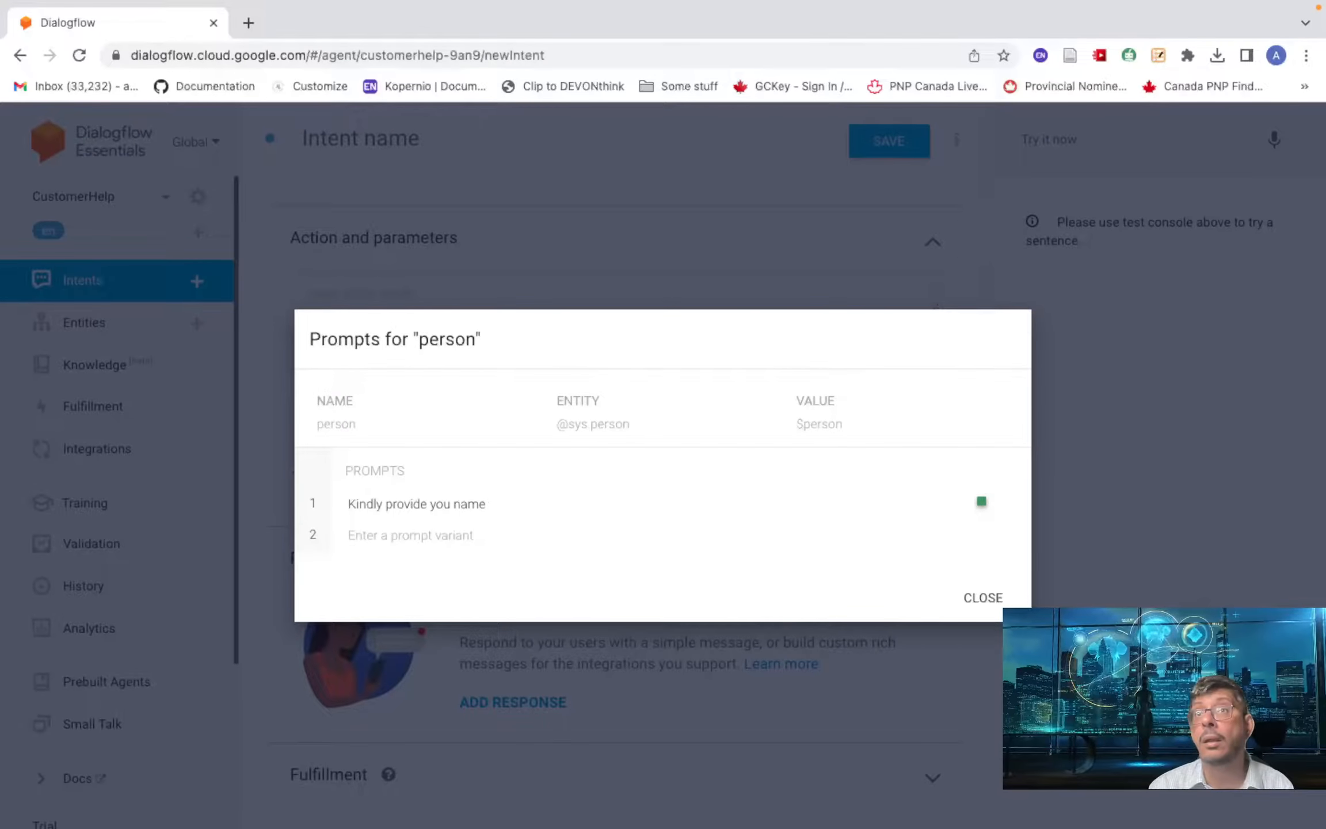
text(for)
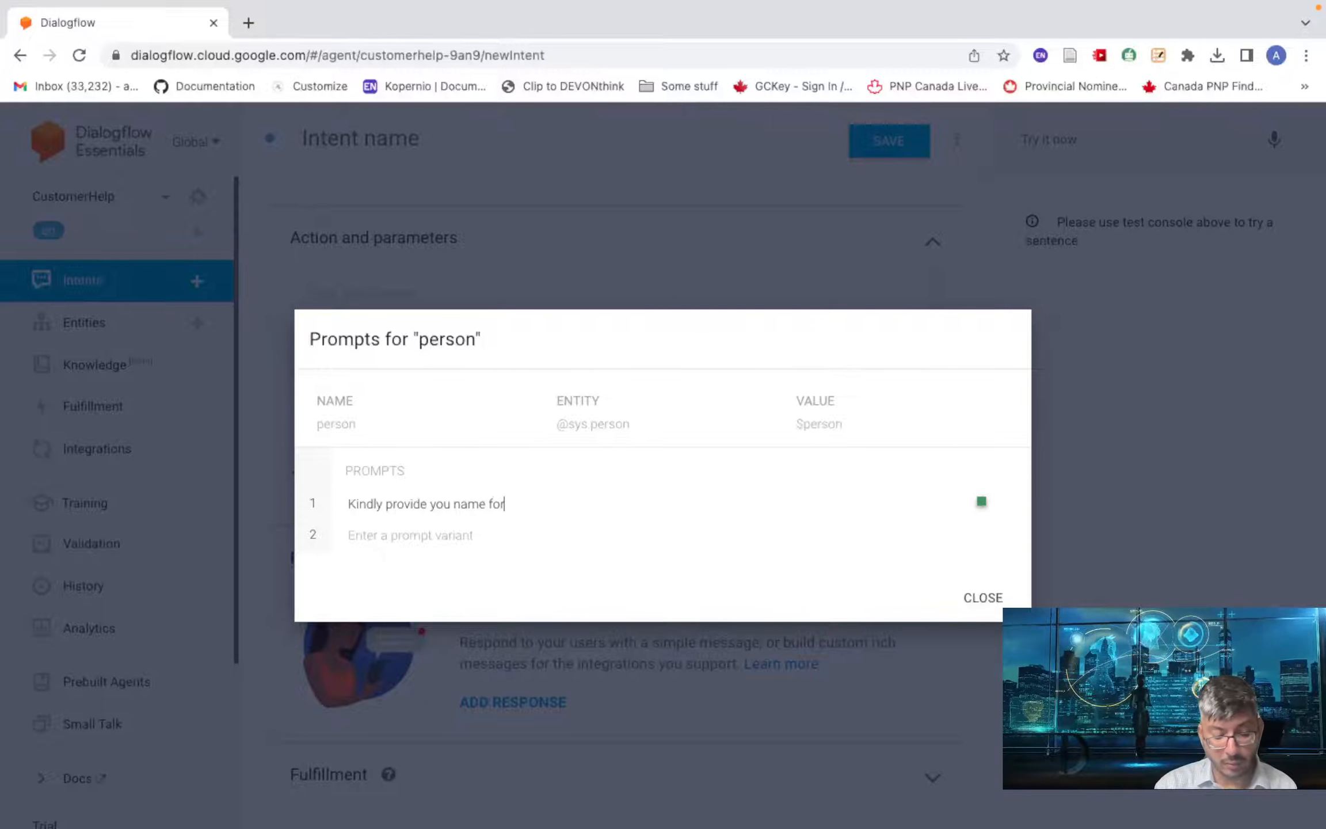
text( follow)
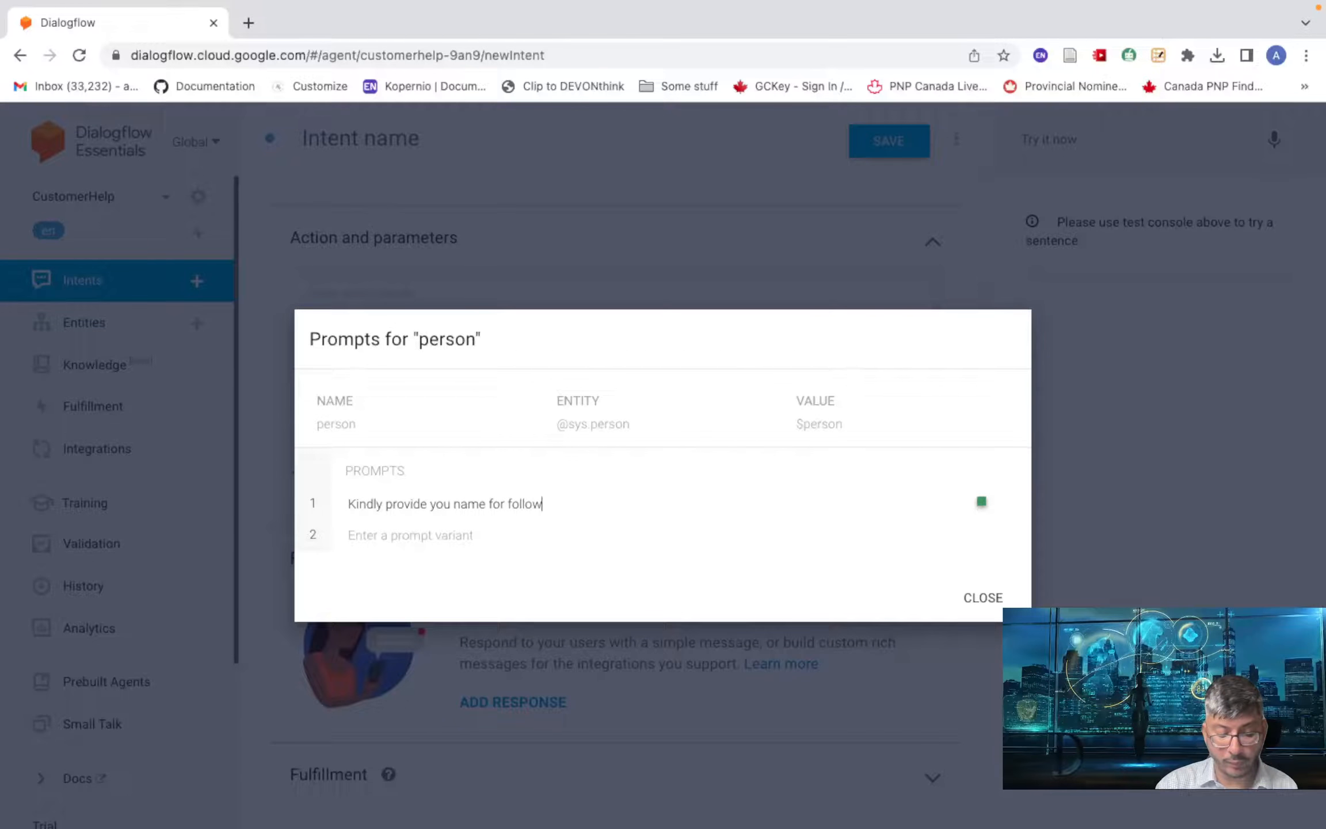
text(up p)
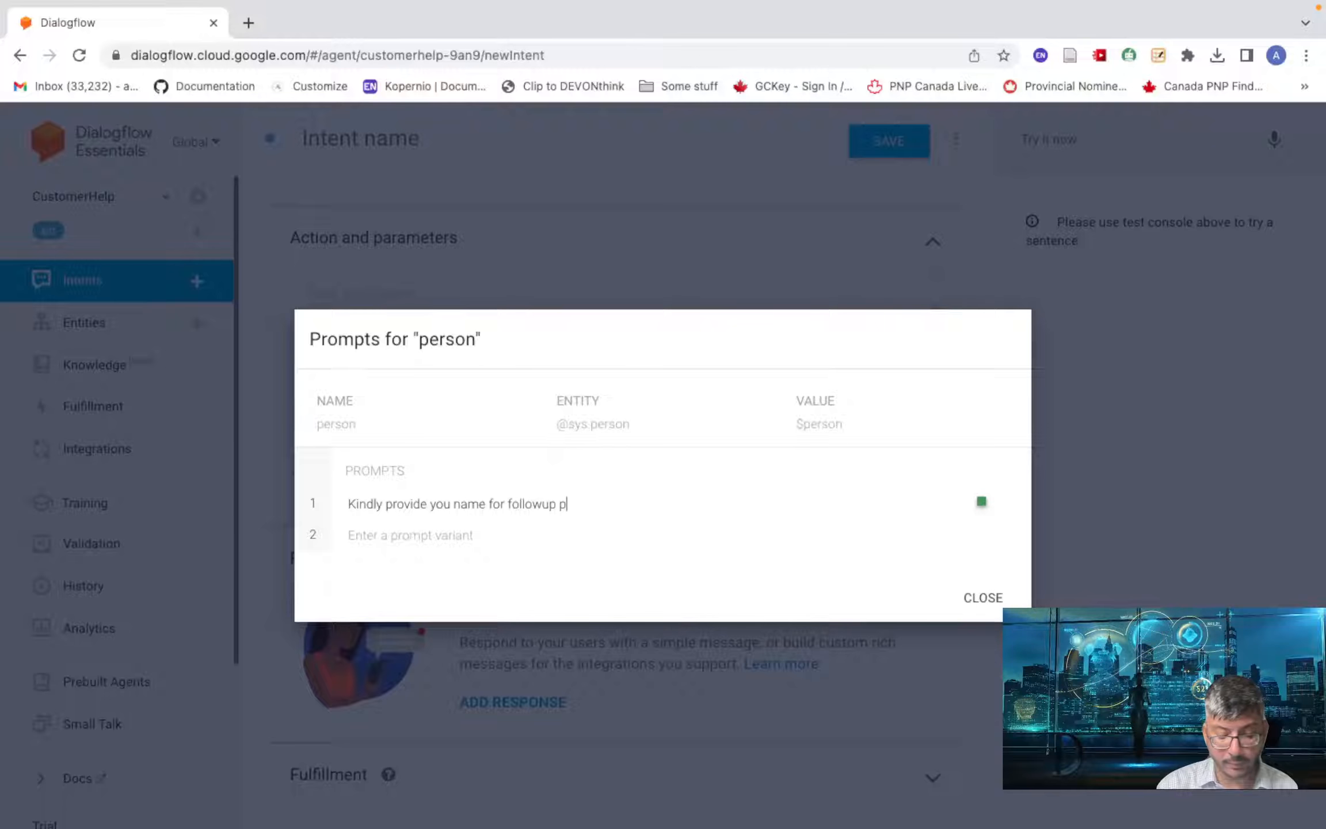
text(urpose)
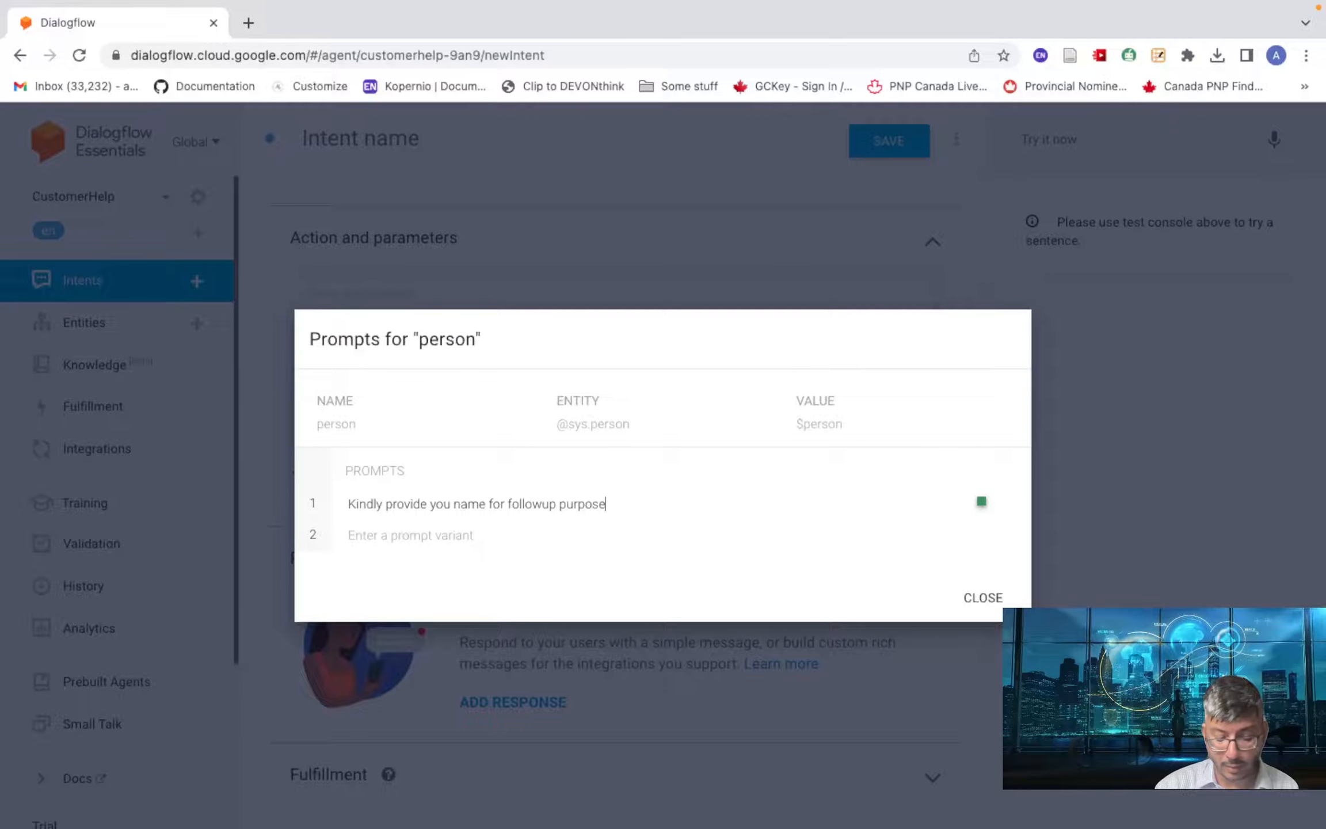
key(BackSpace)
key(BackSpace)
key(BackSpace)
key(BackSpace)
key(BackSpace)
key(BackSpace)
key(BackSpace)
key(BackSpace)
key(BackSpace)
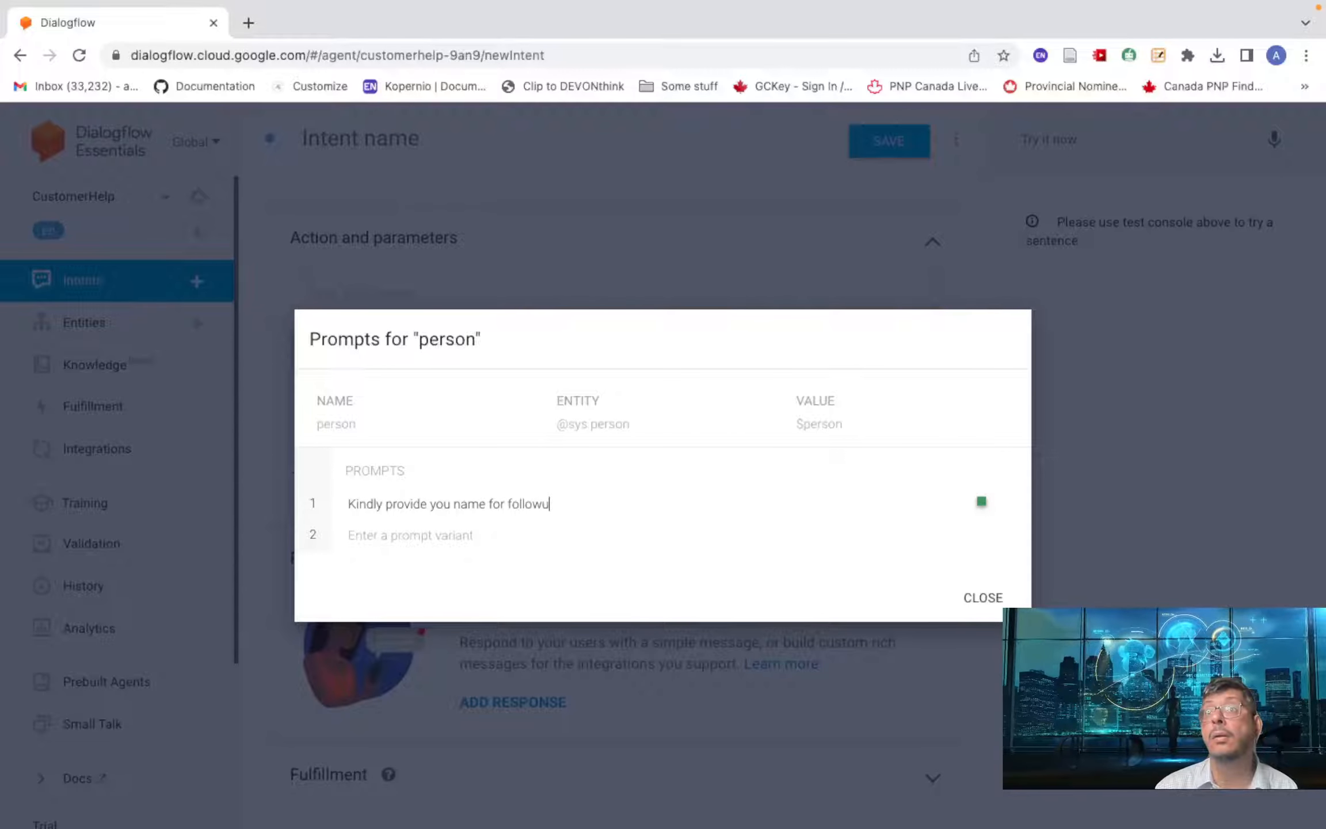
key(BackSpace)
key(BackSpace)
key(BackSpace)
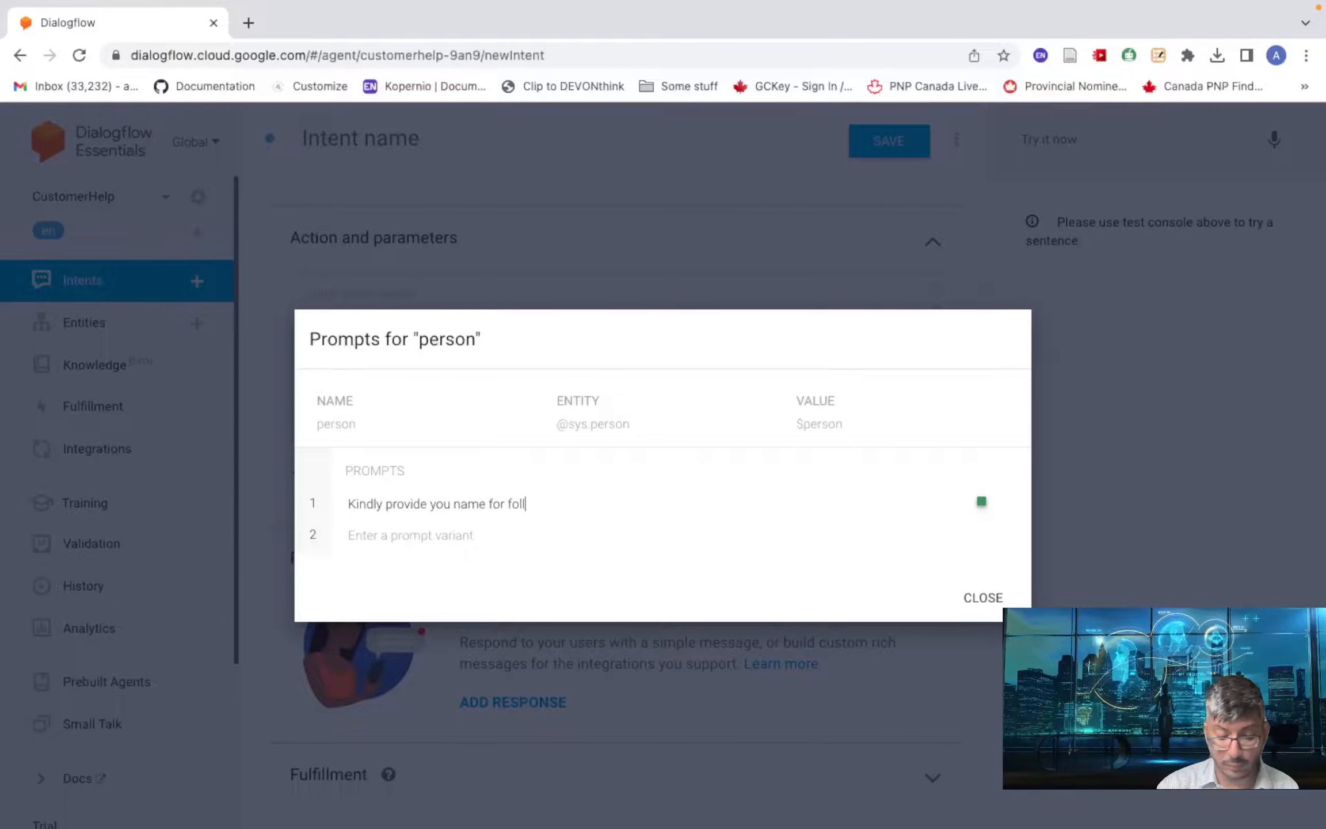
text(owup )
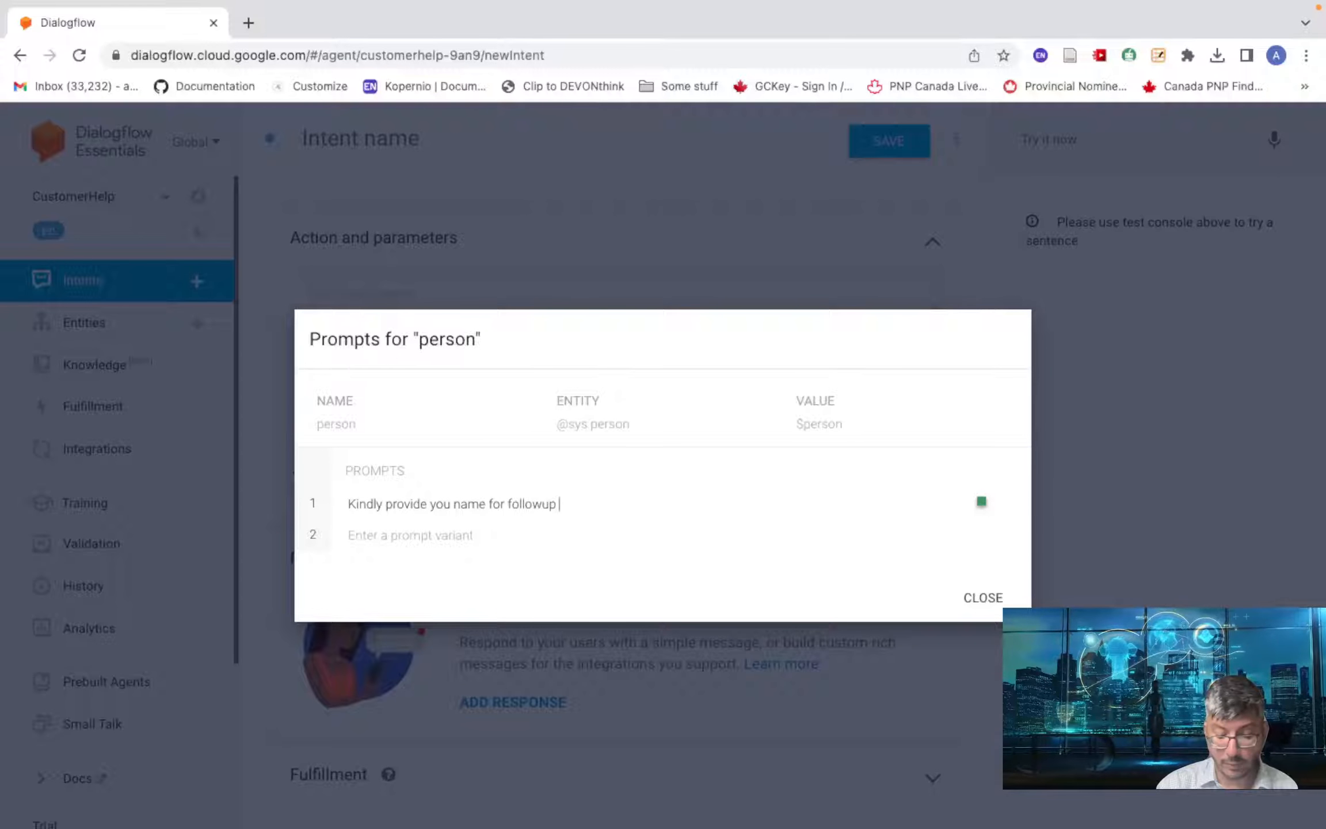
text(on your)
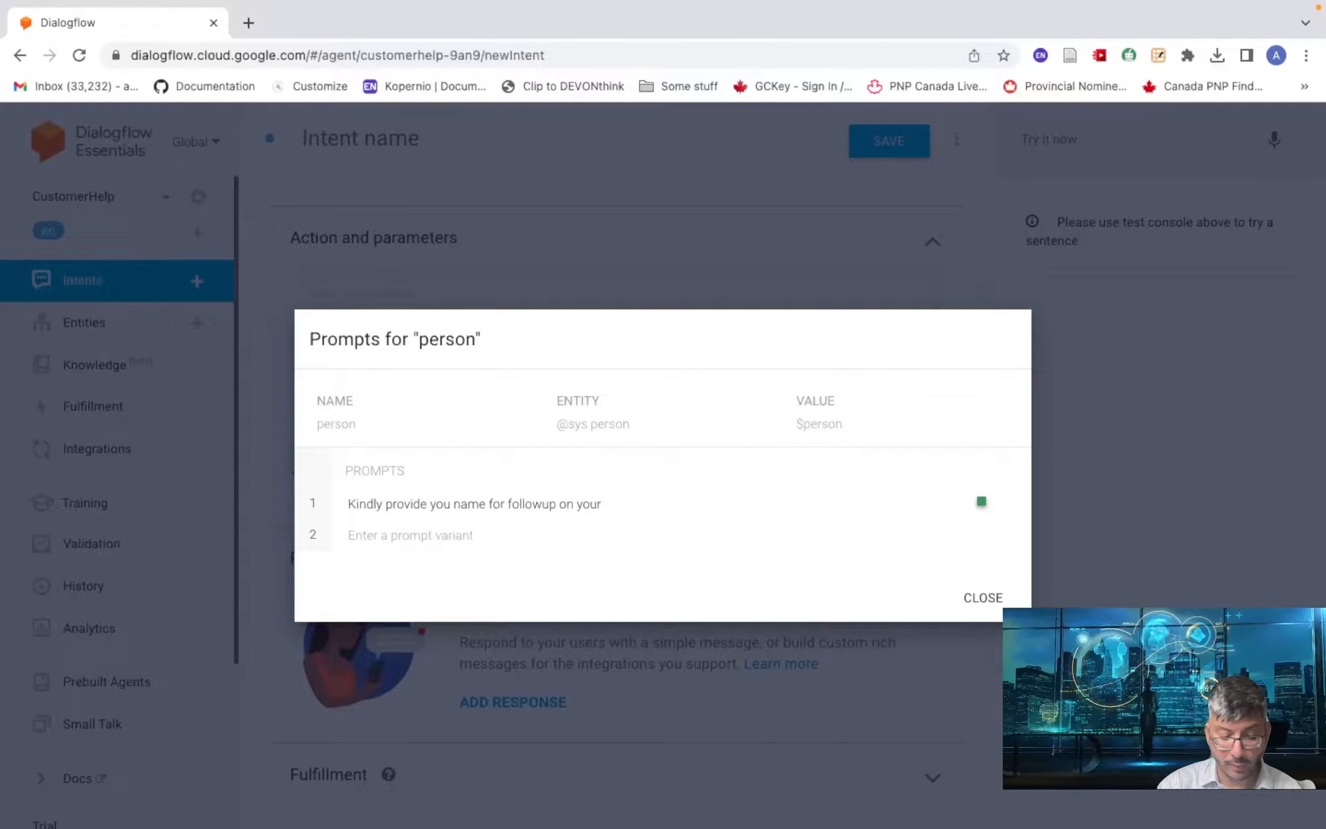
text( query)
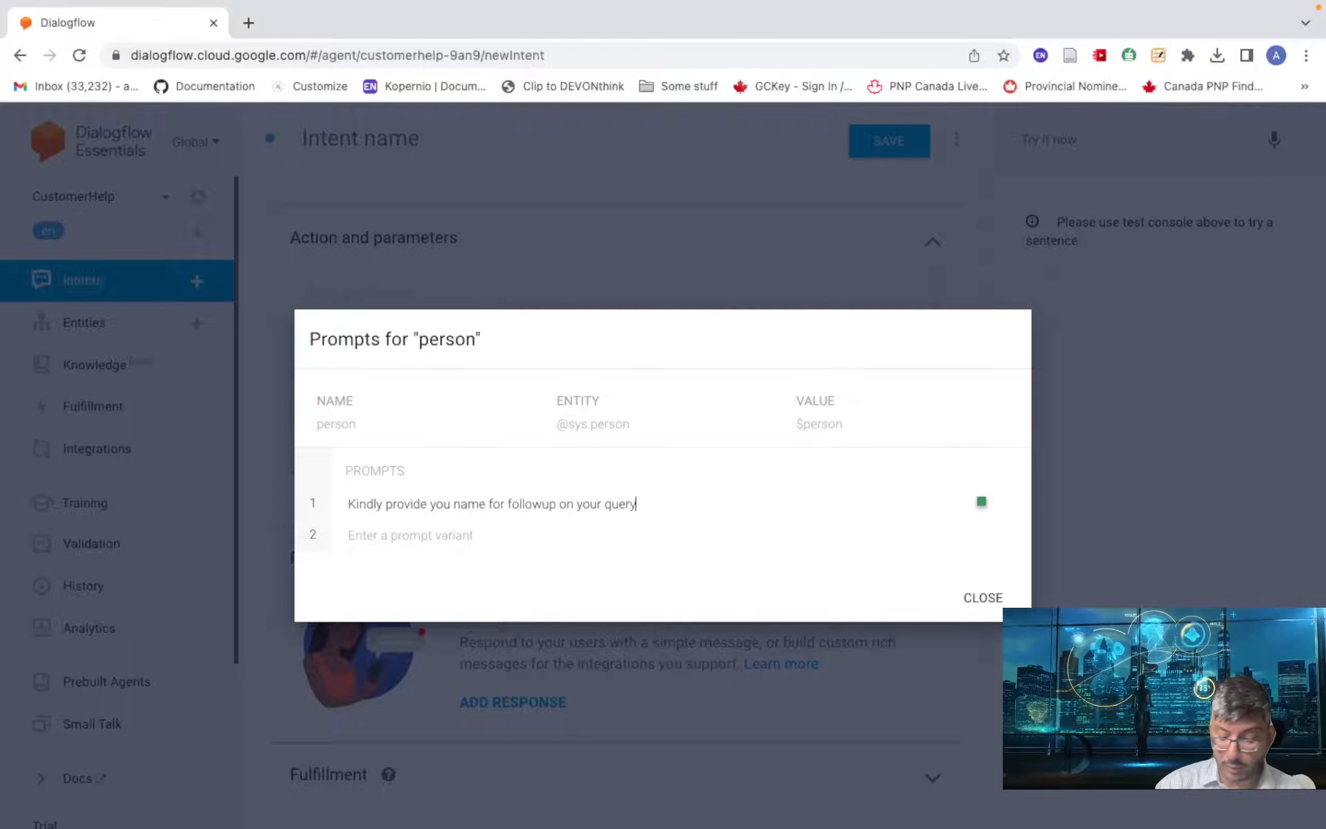
text(.)
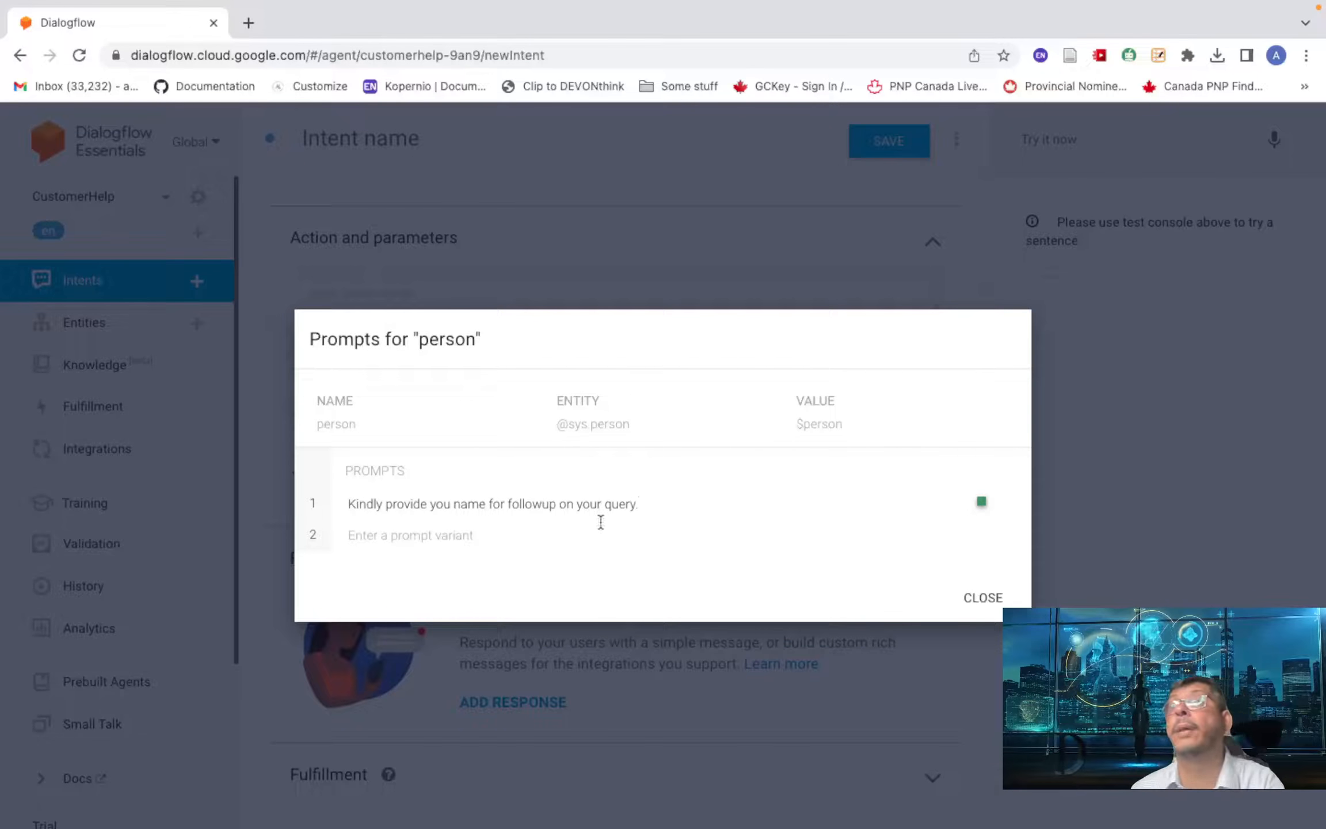
click(985, 593)
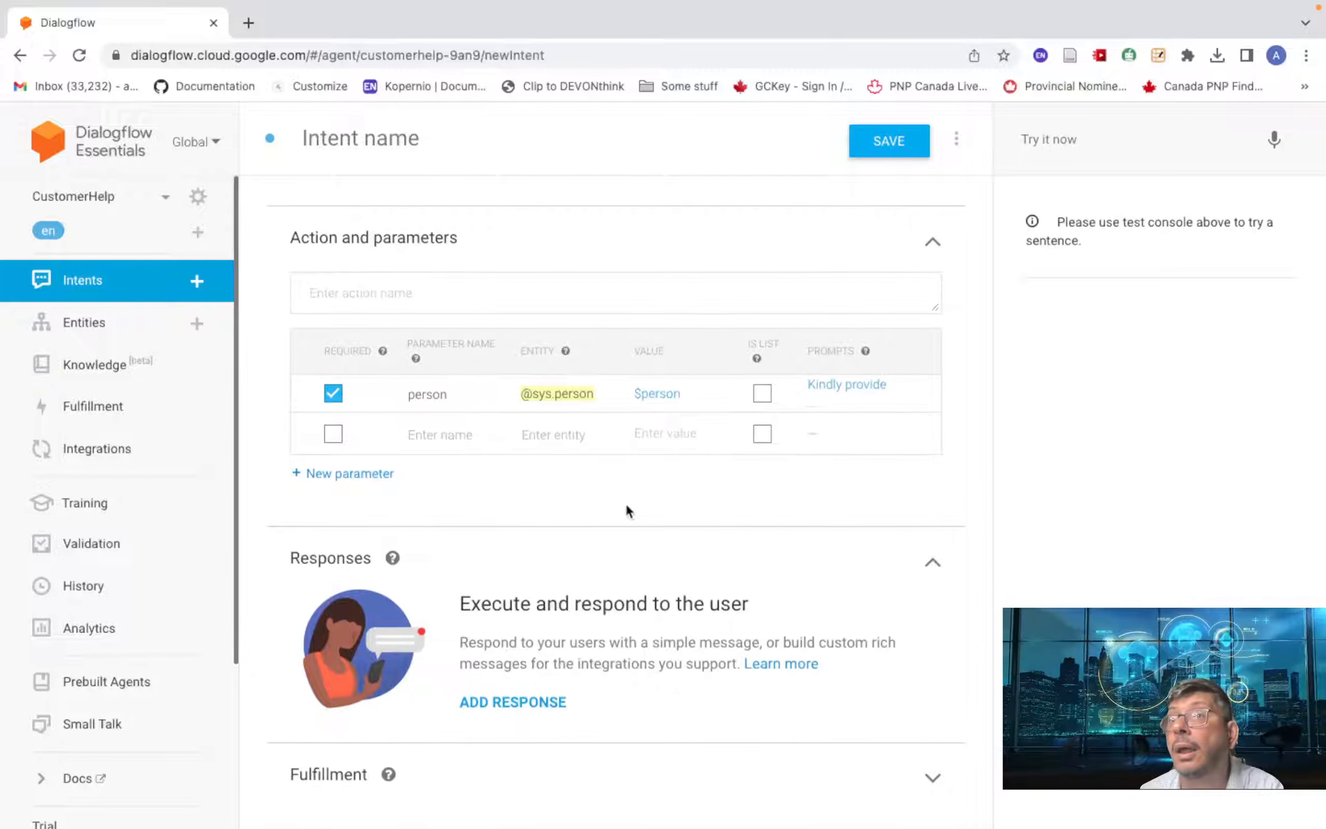
- Add the text response 'Welcome $person, how may I help you ?' and save the intent
click(498, 702)
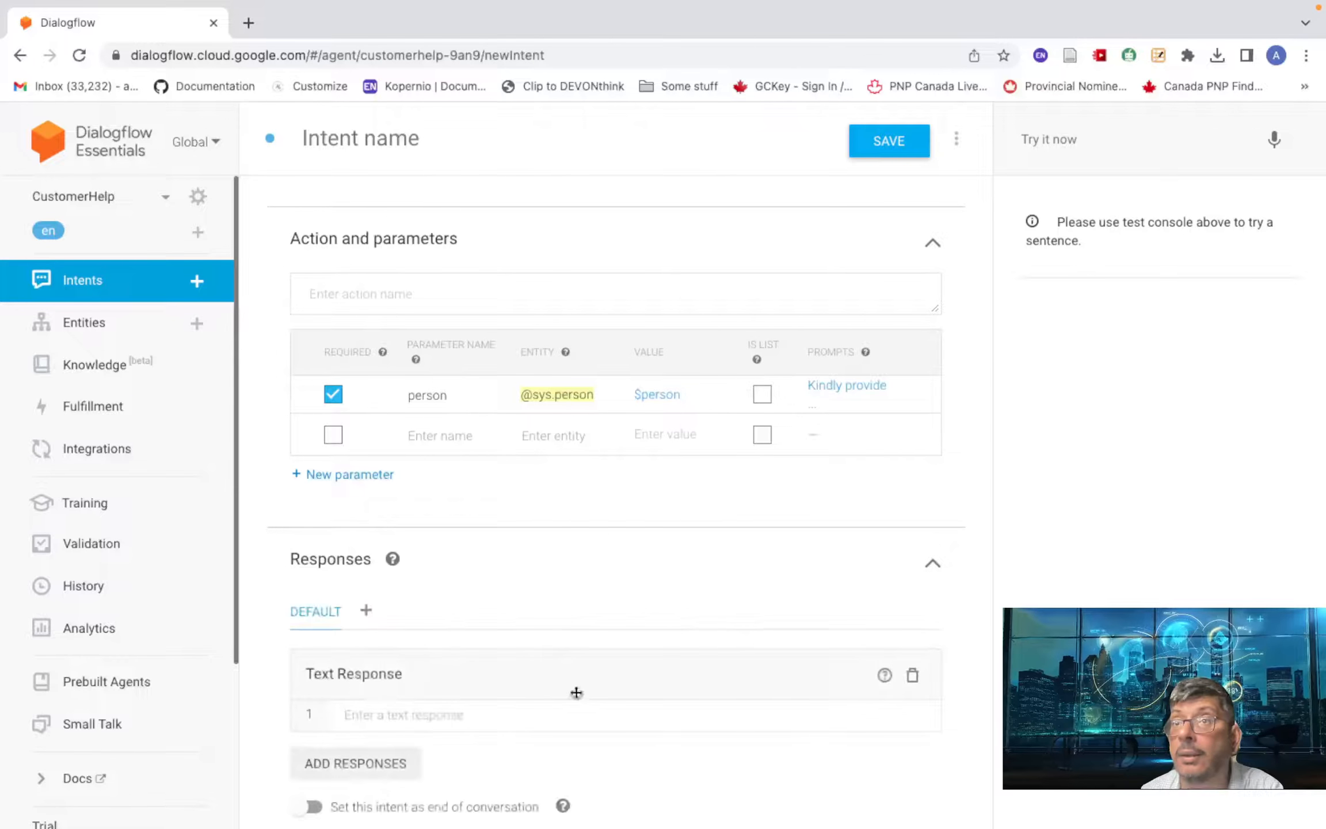
scroll(408, 682, down, 2)
click(381, 609)
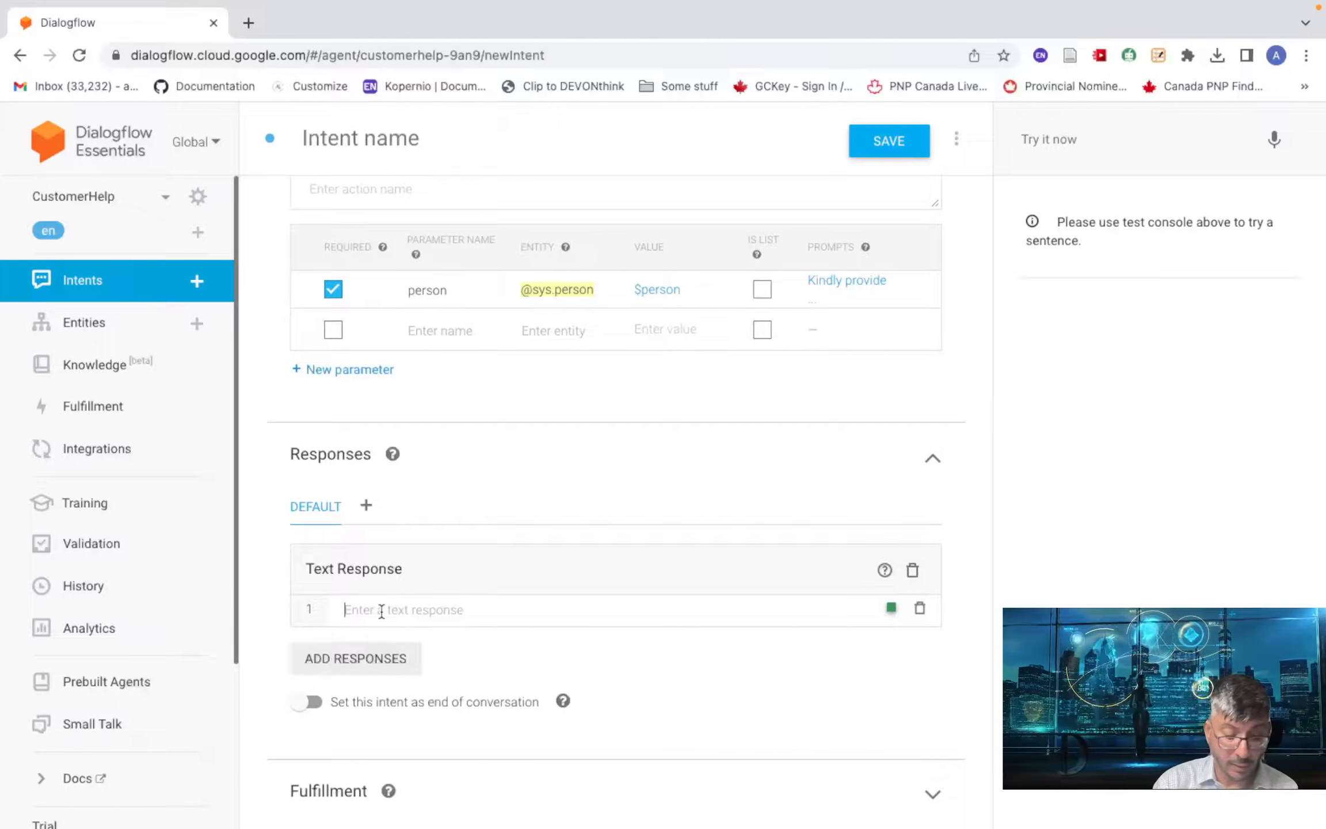
text(Welcome)
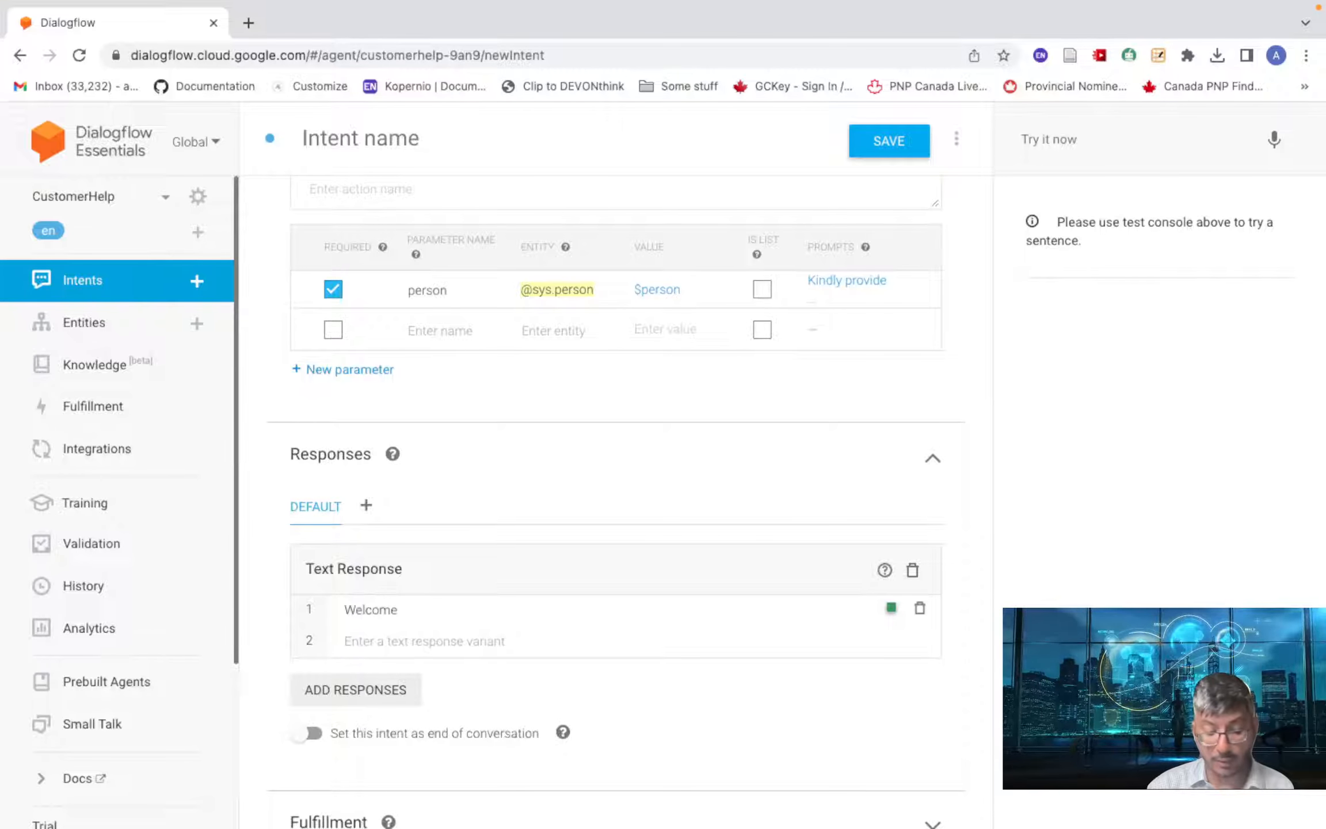
text( $person)
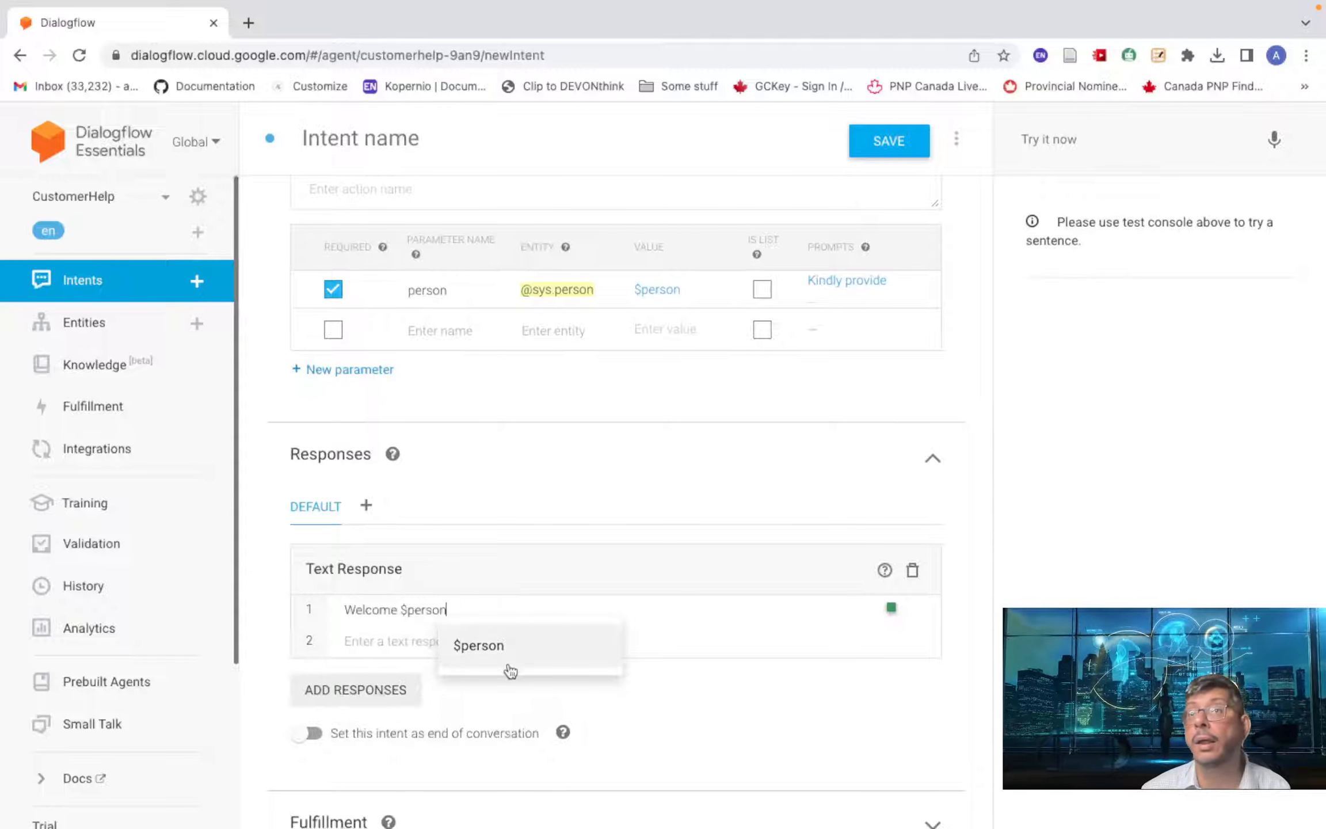
click(497, 647)
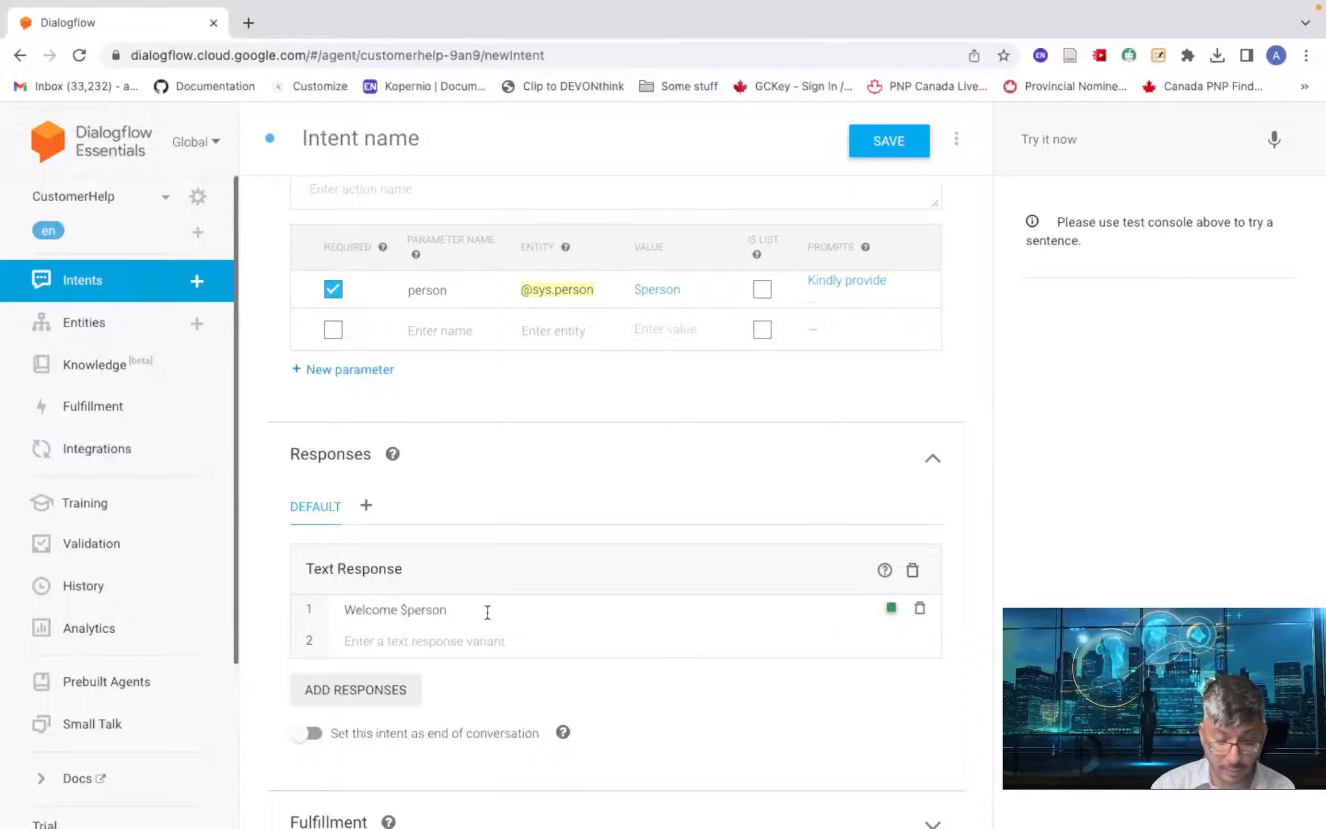
text(, )
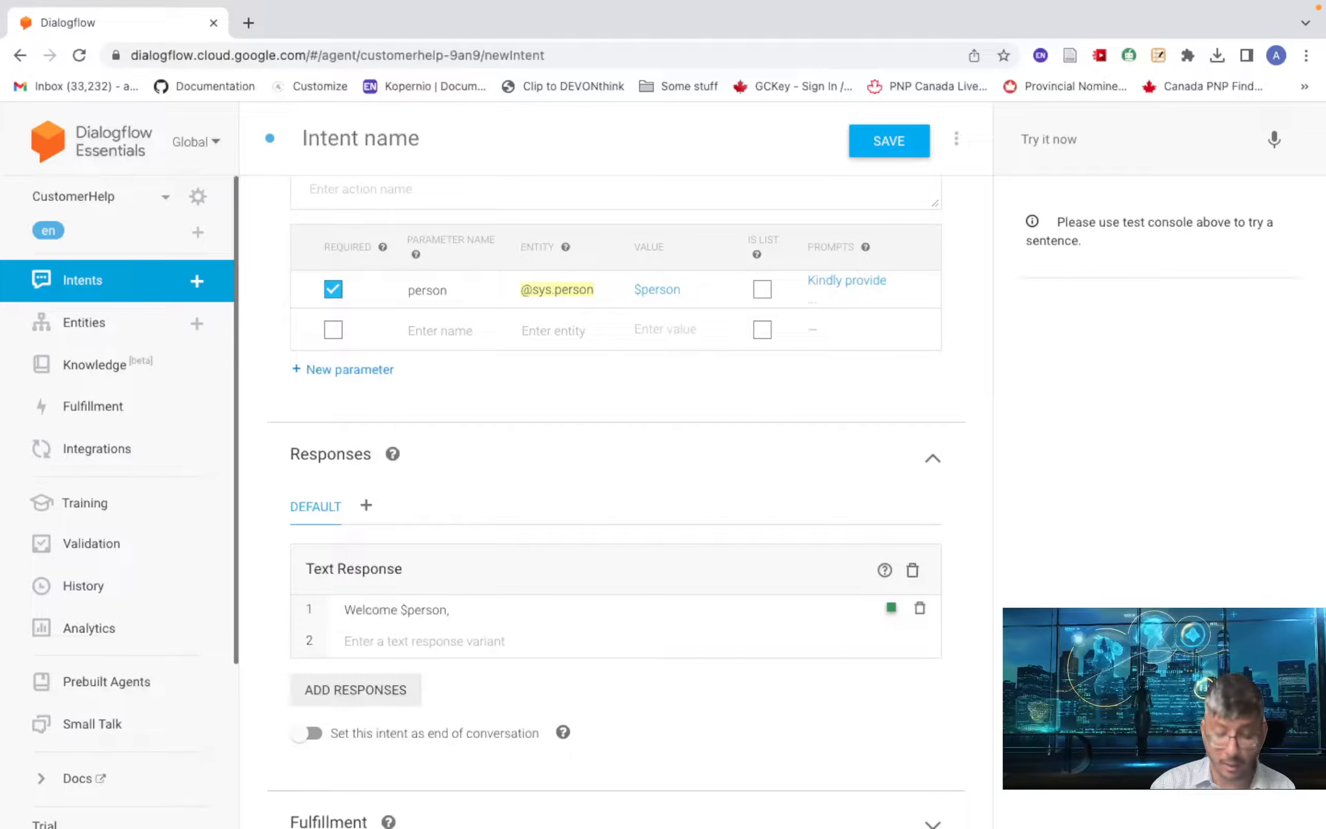
text(how may )
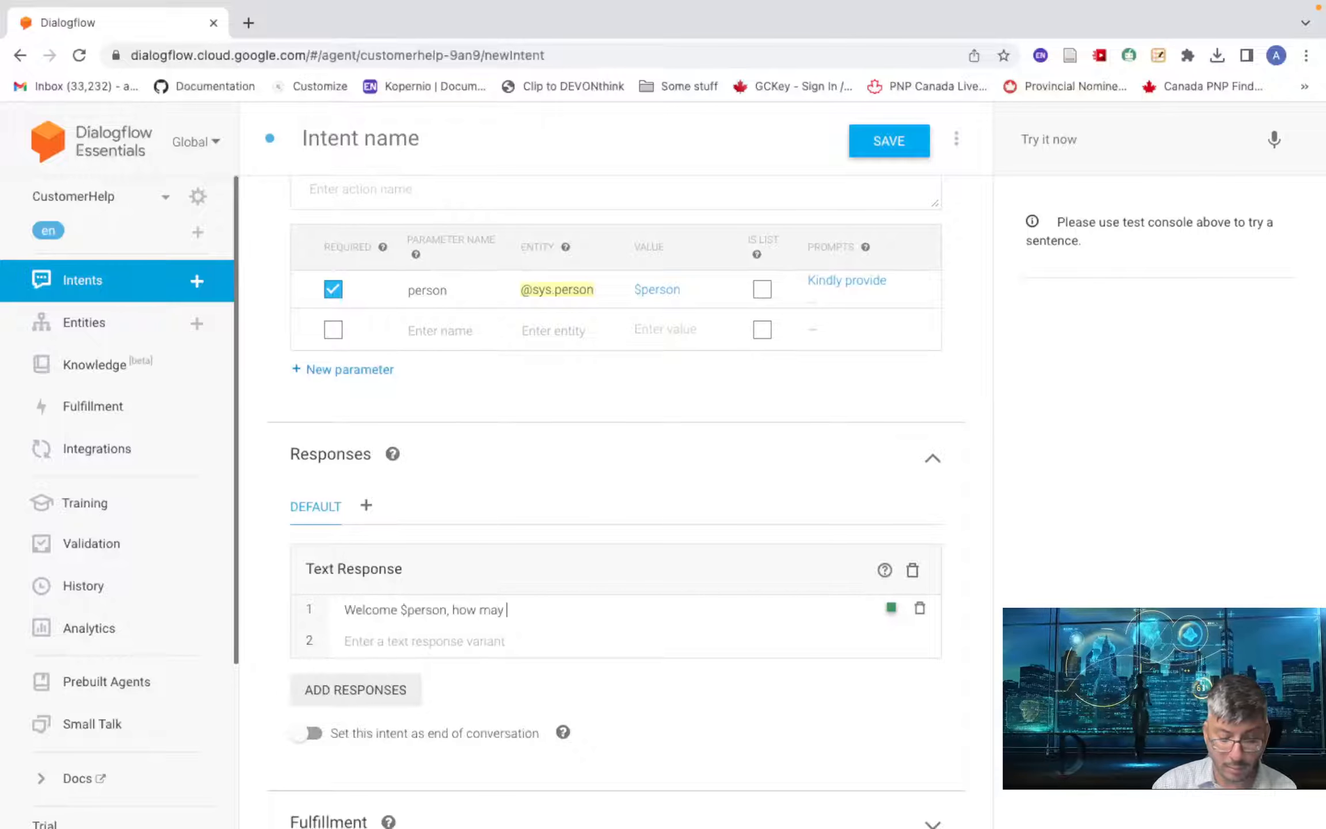
text(I help )
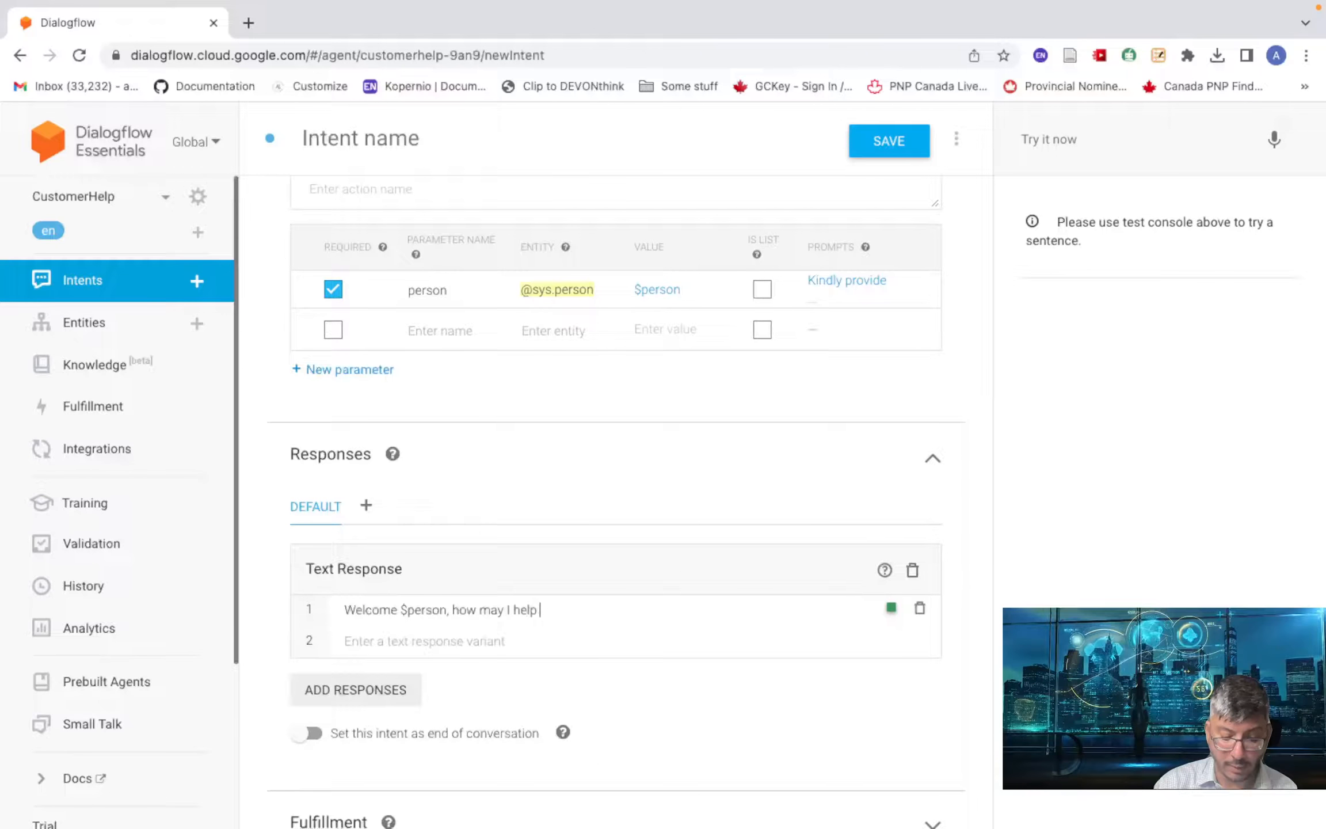
text(you ?)
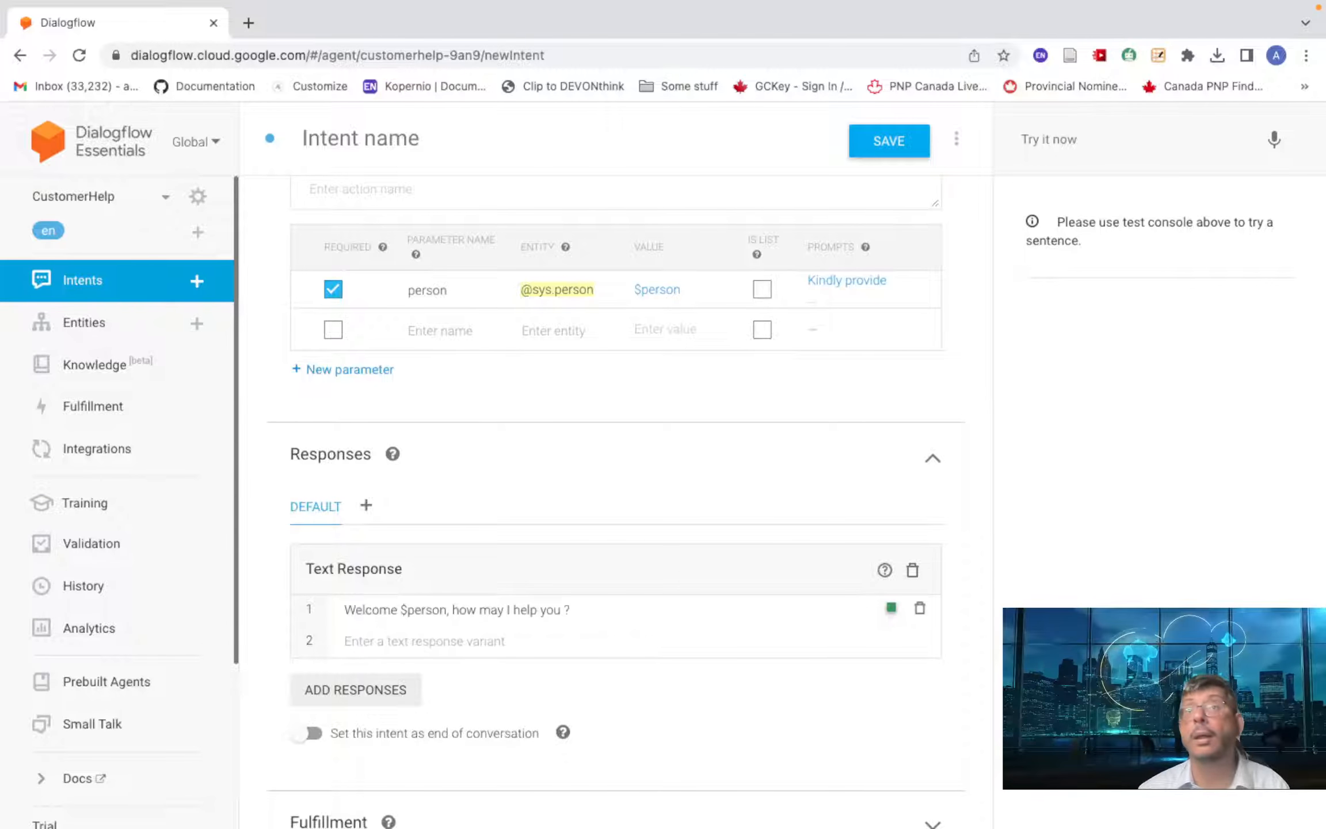
scroll(576, 656, down, 2)
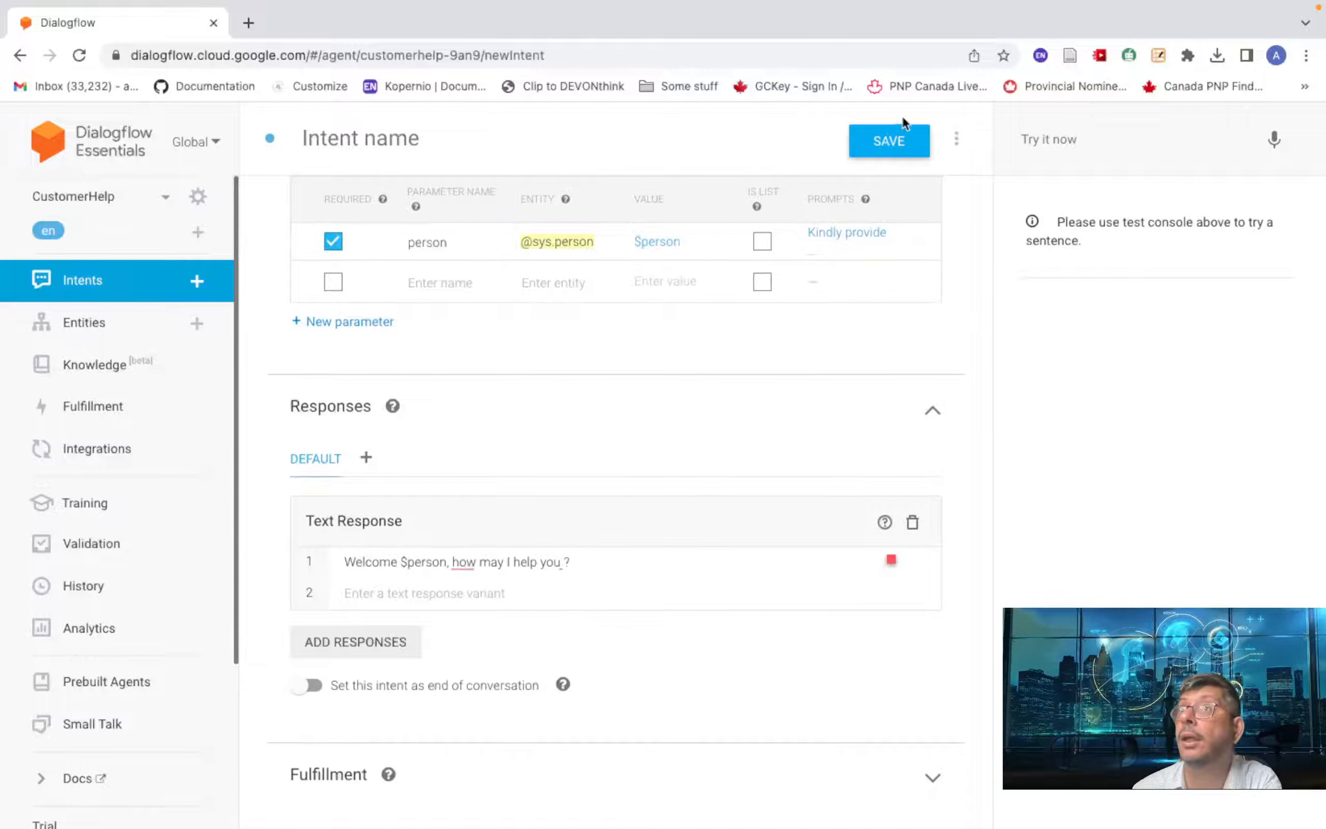
click(889, 139)
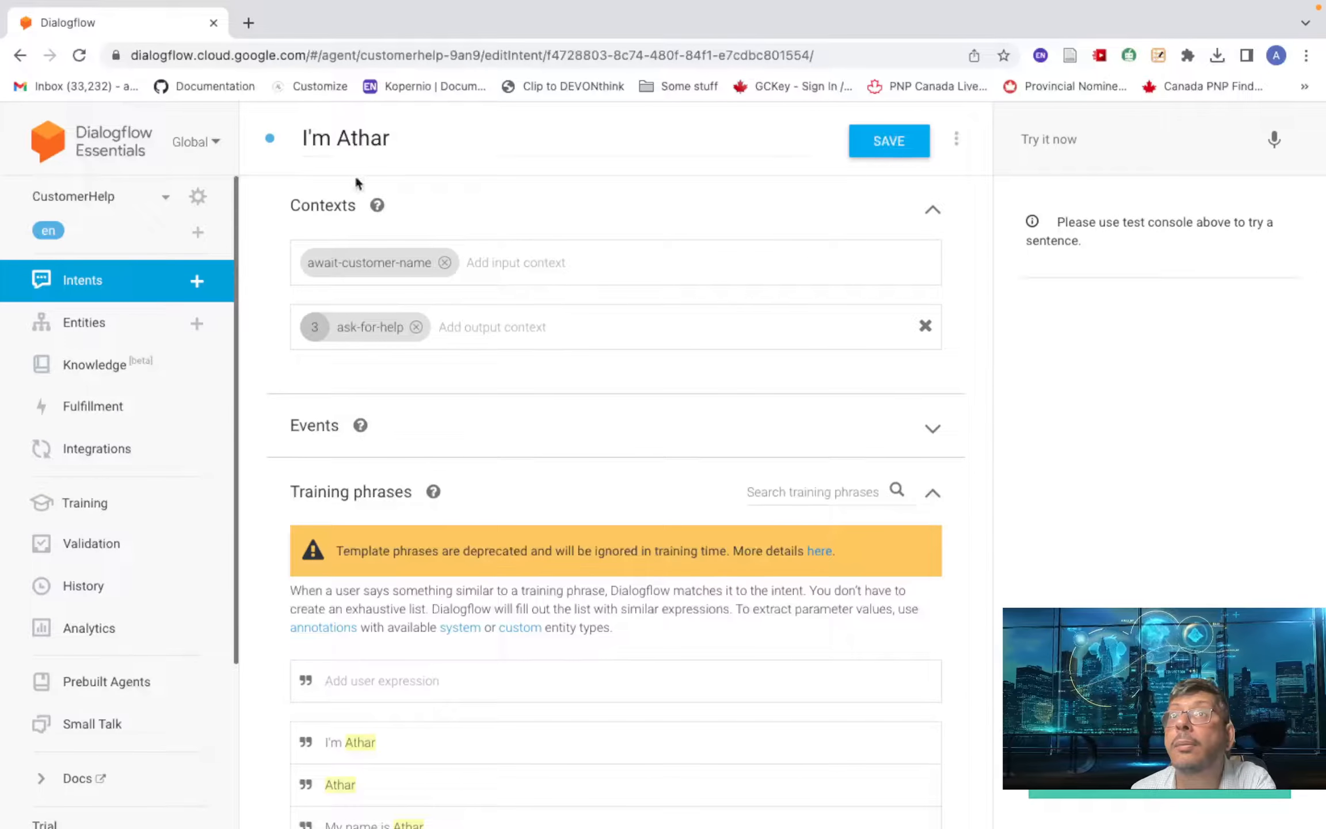
- Rename the intent to CustomerProvidesName, save it, and go back to the Intents list
click(345, 140)
triple_click(345, 141)
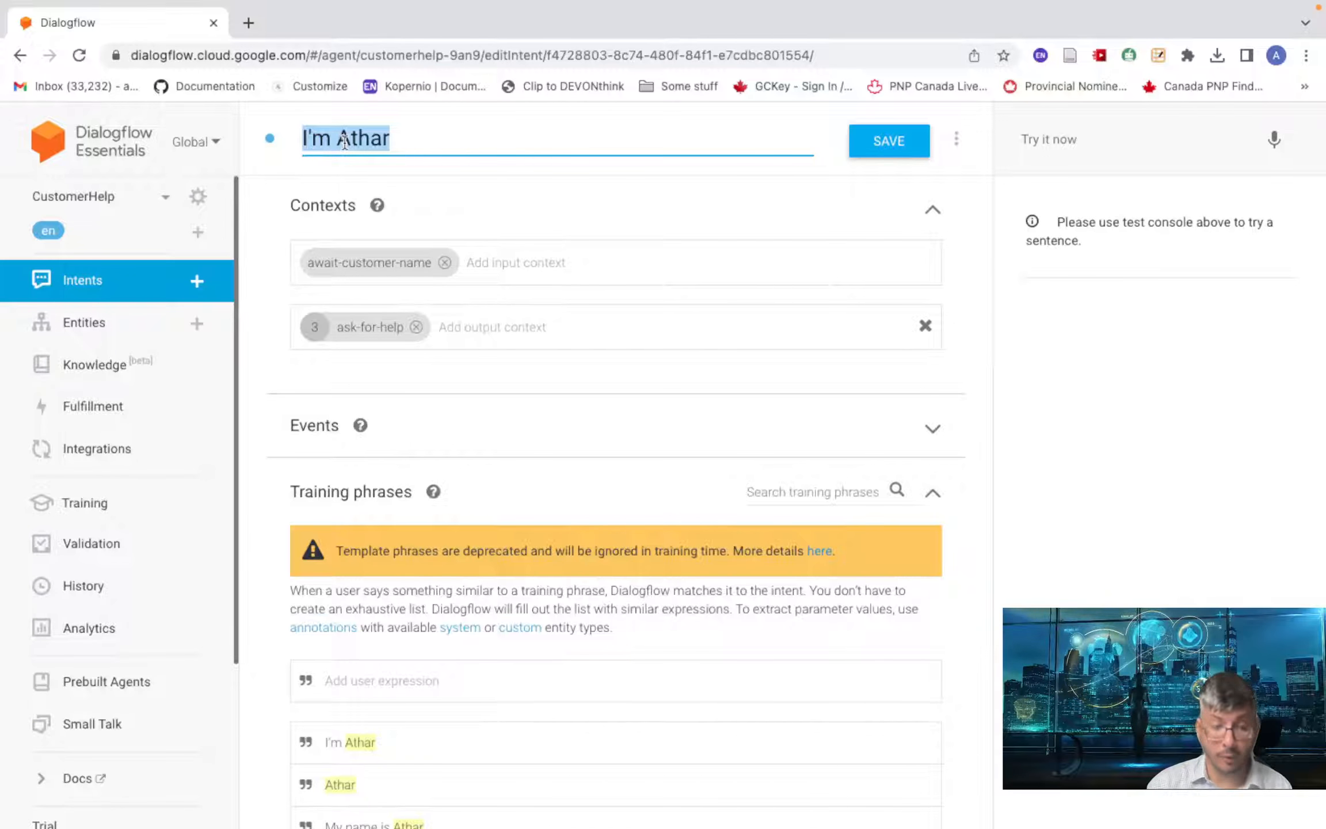
text(Customer)
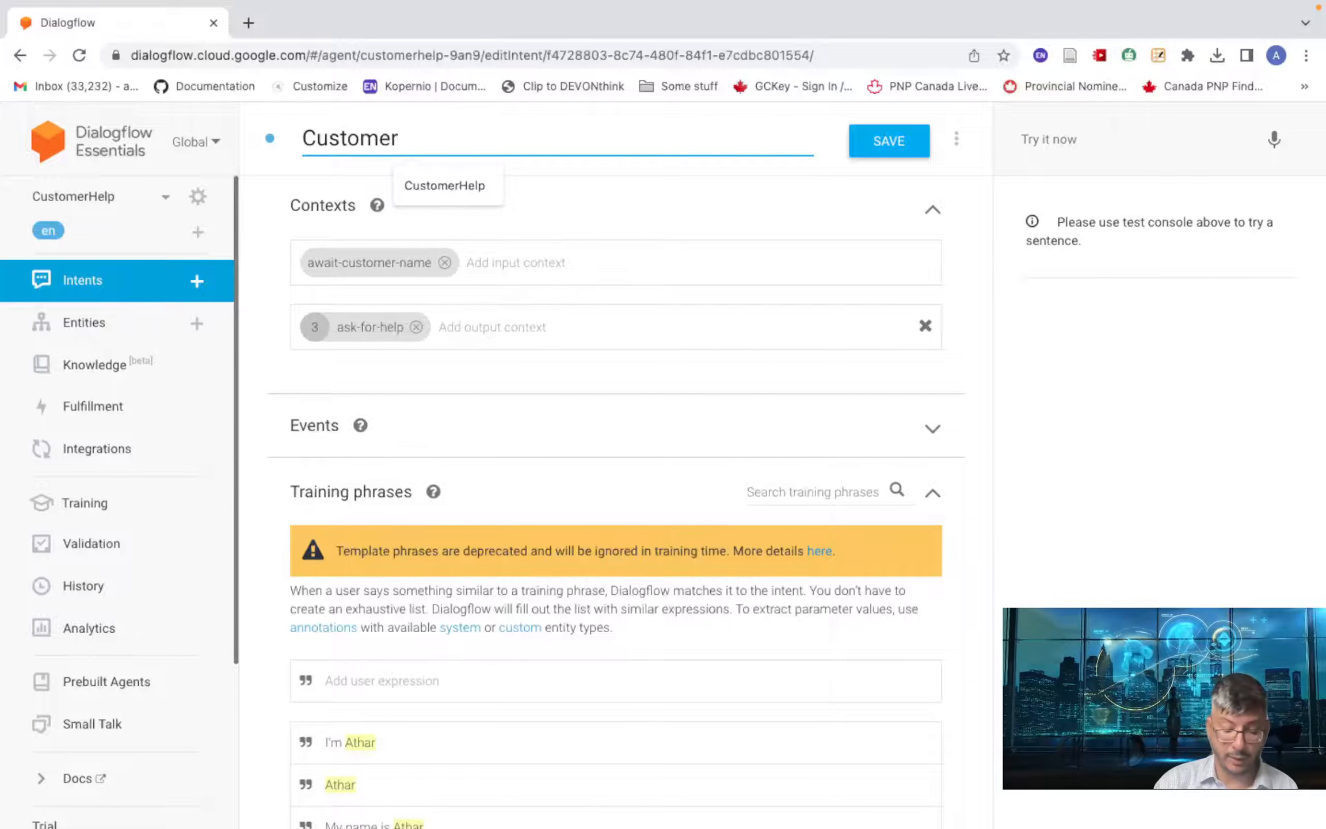
text(Provide)
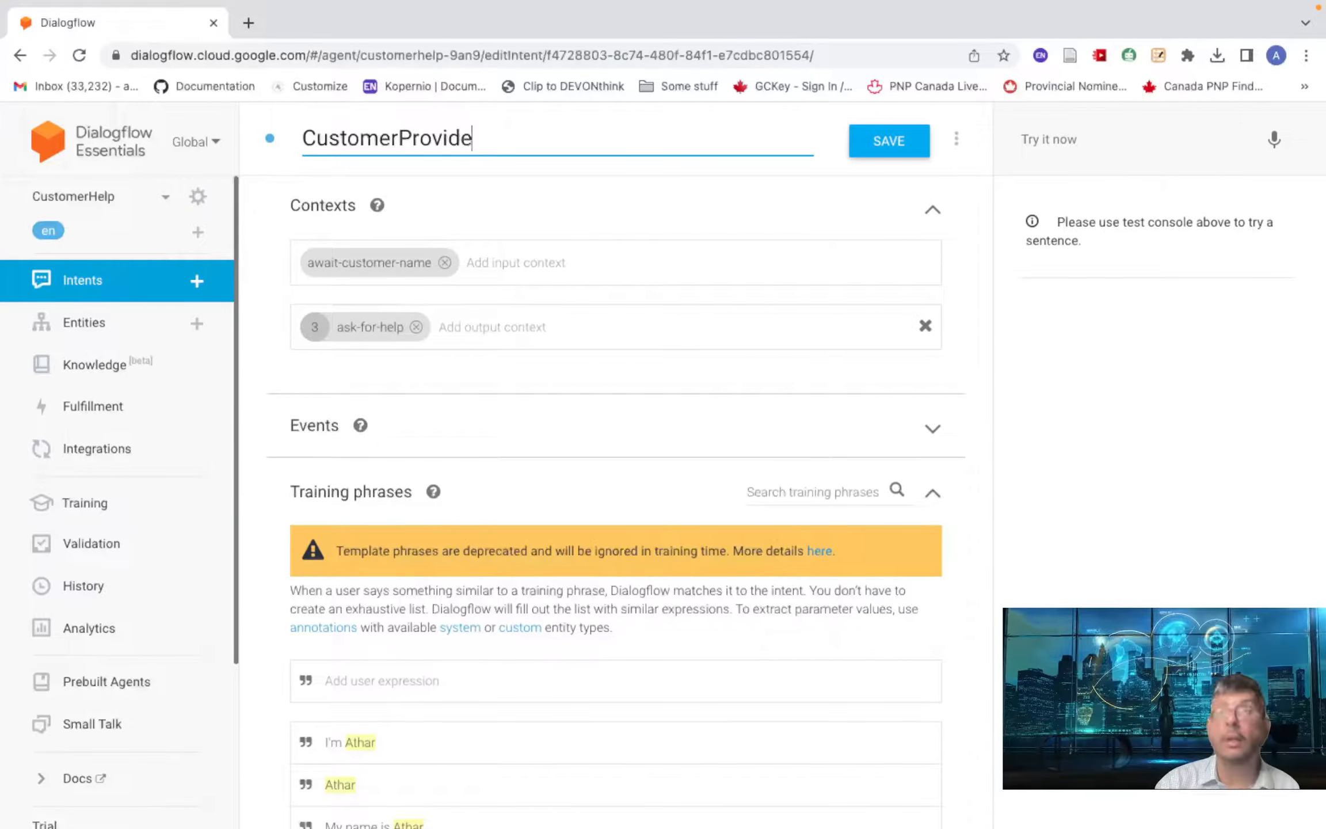
text(sName)
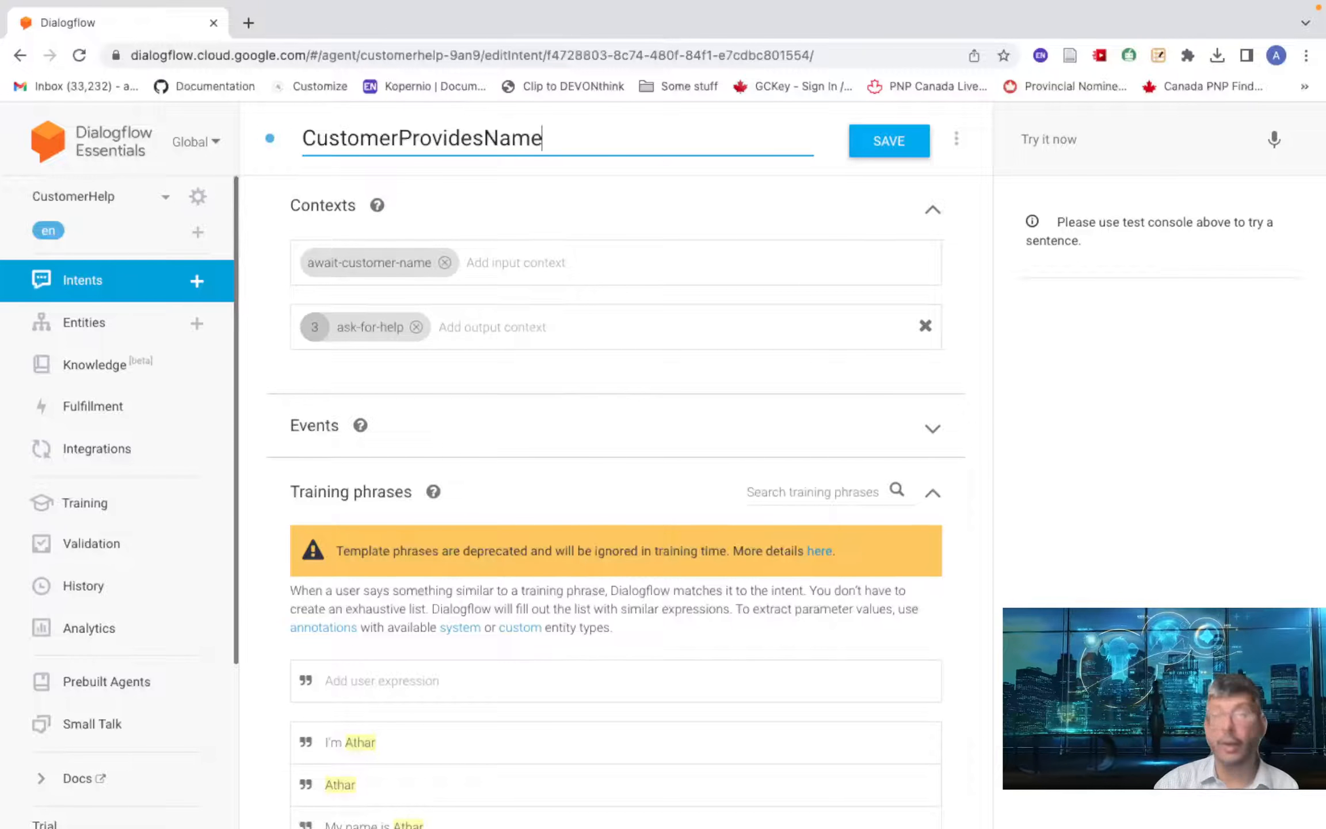
click(890, 148)
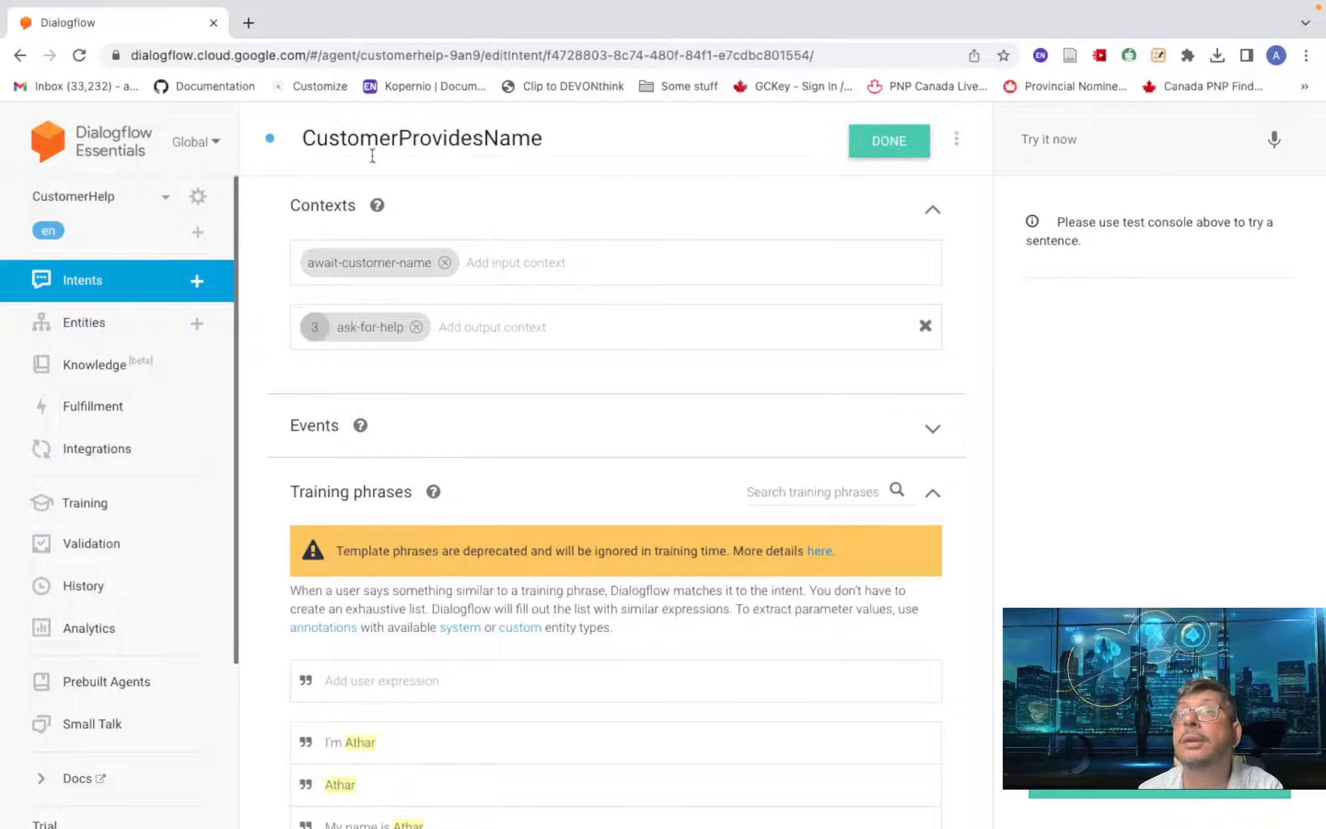
click(109, 287)
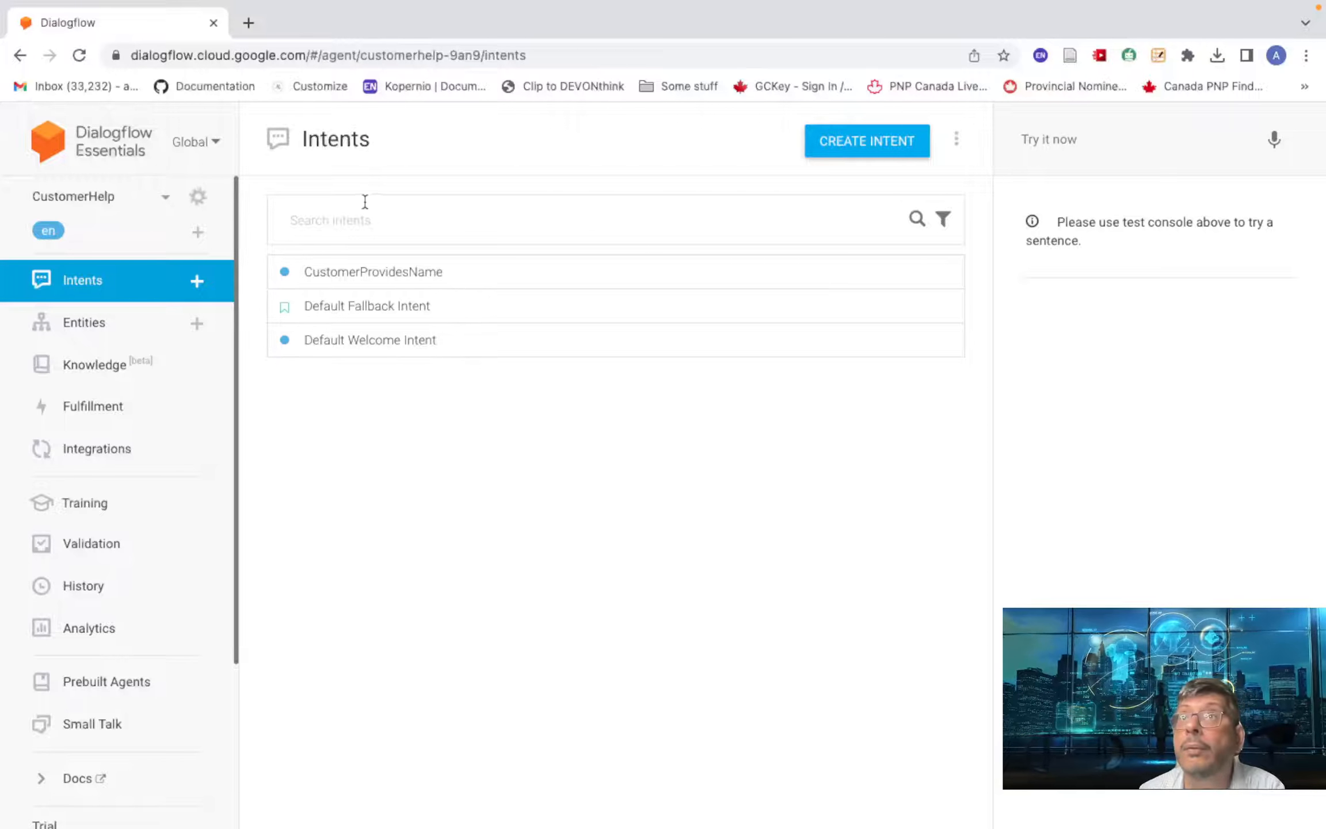
- Create a new intent and name it CheckOrderStatus
click(862, 141)
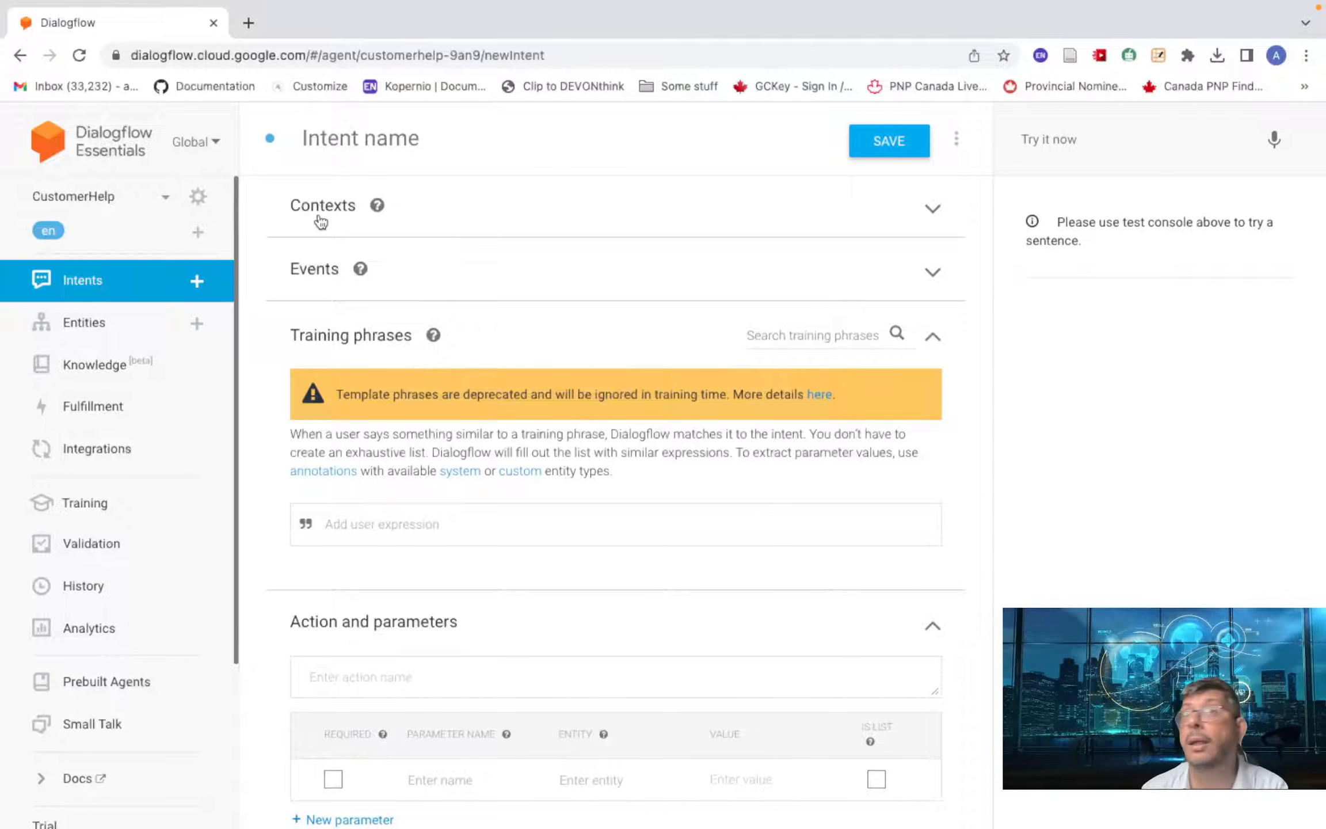
click(381, 145)
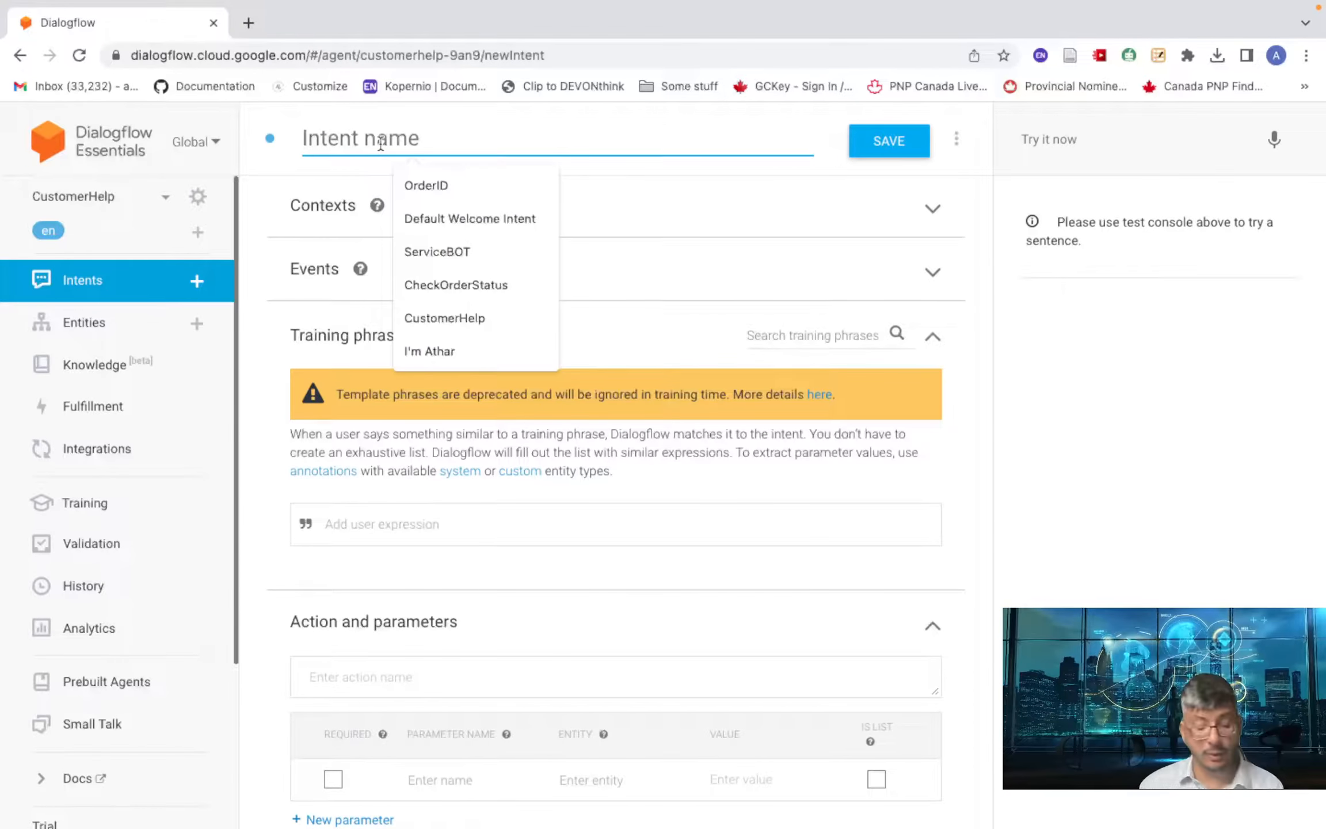
text(Chec)
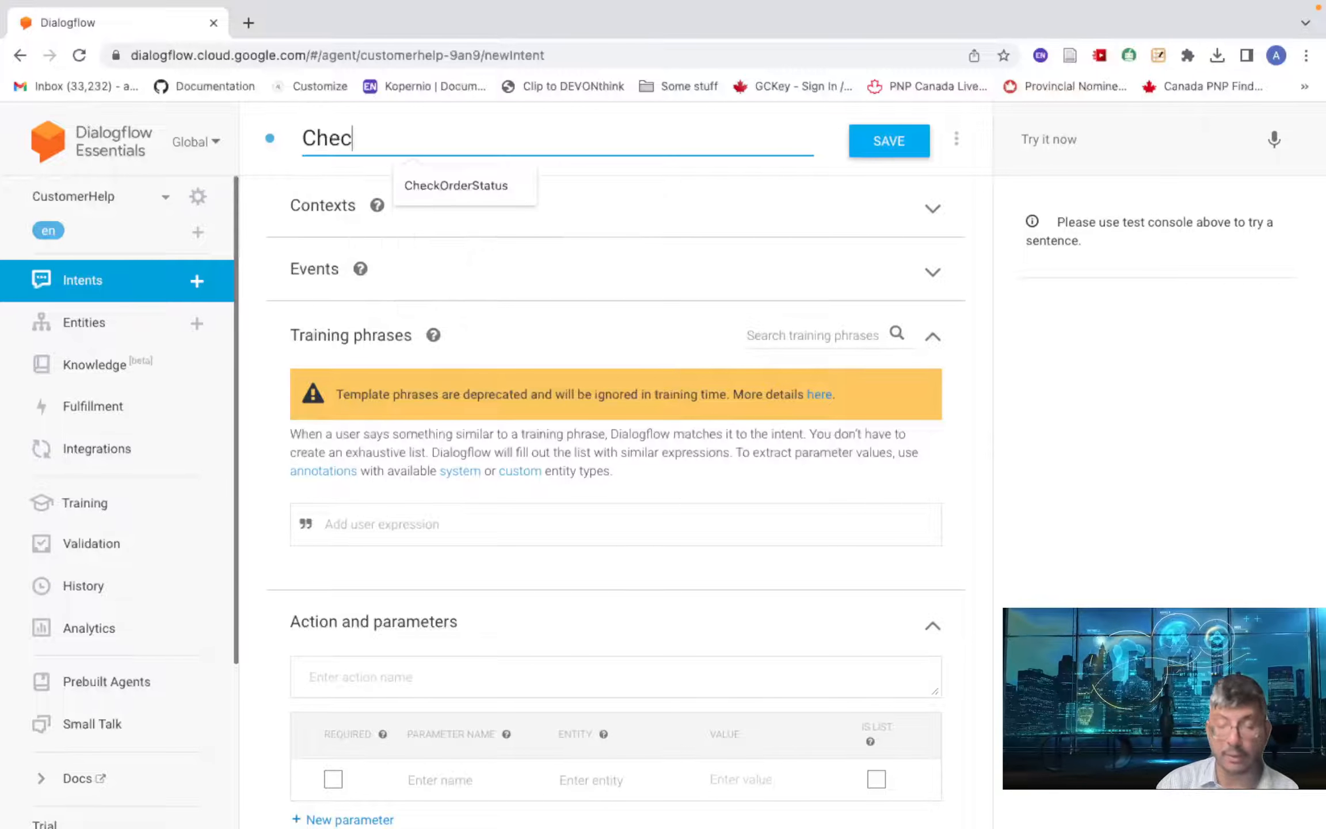
text(k)
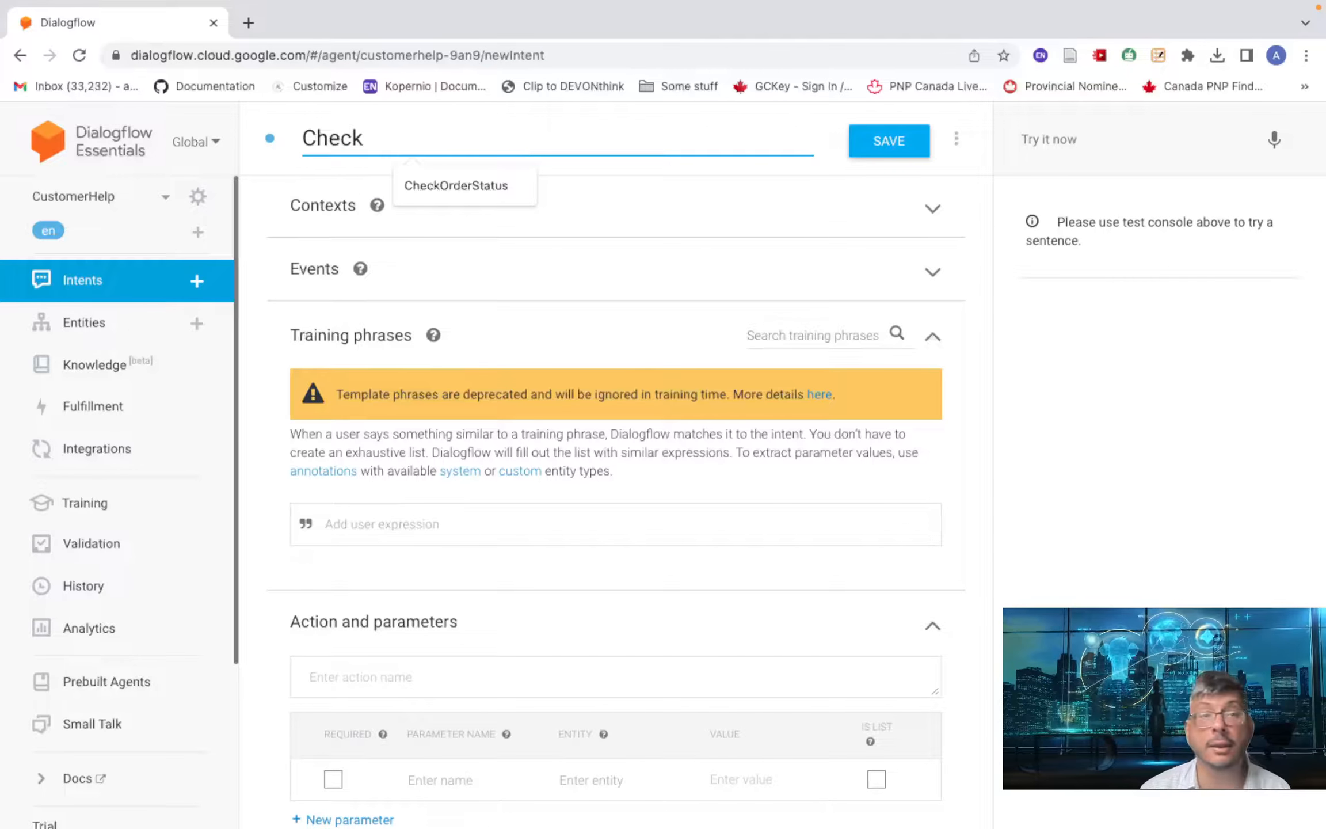
click(492, 183)
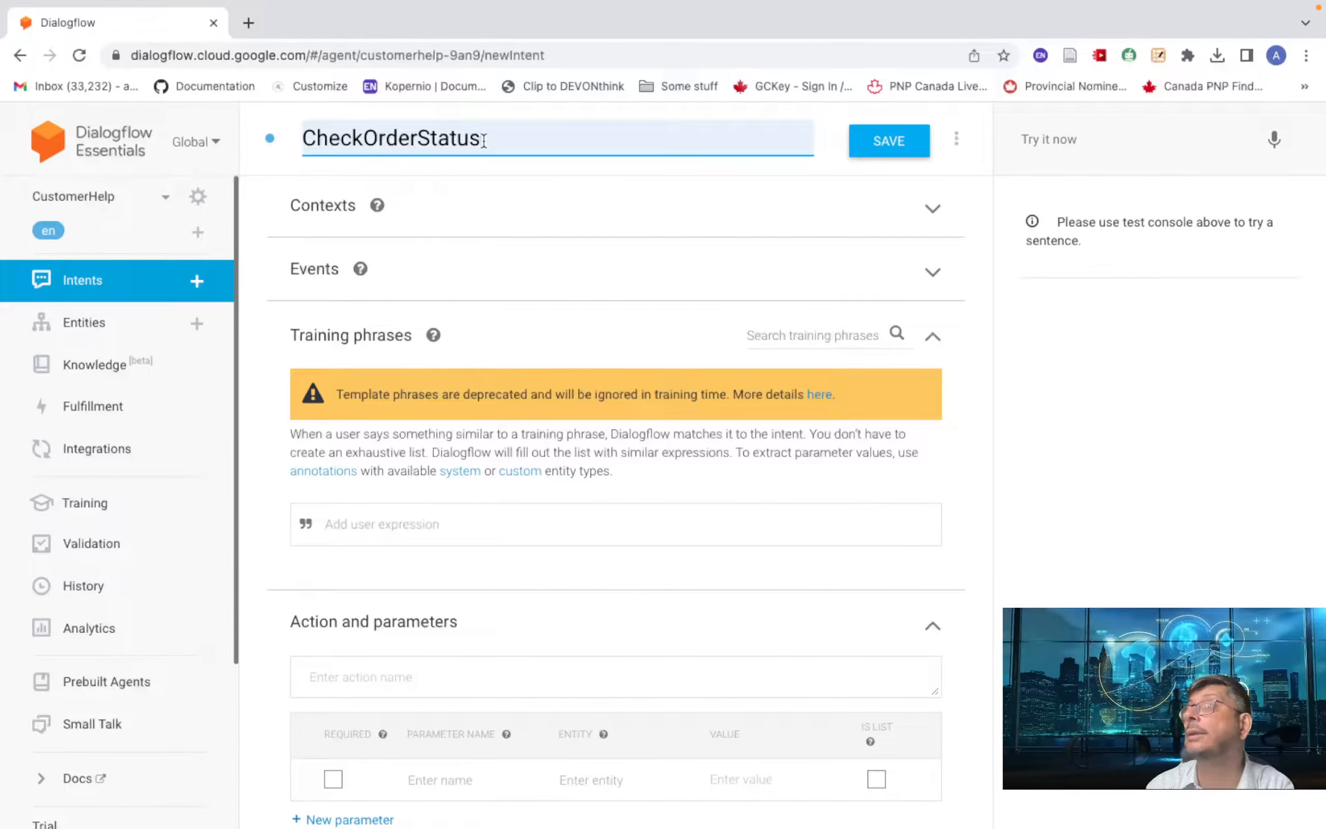
- Add ask-for-help as the input context, removing it from the output contexts
click(314, 216)
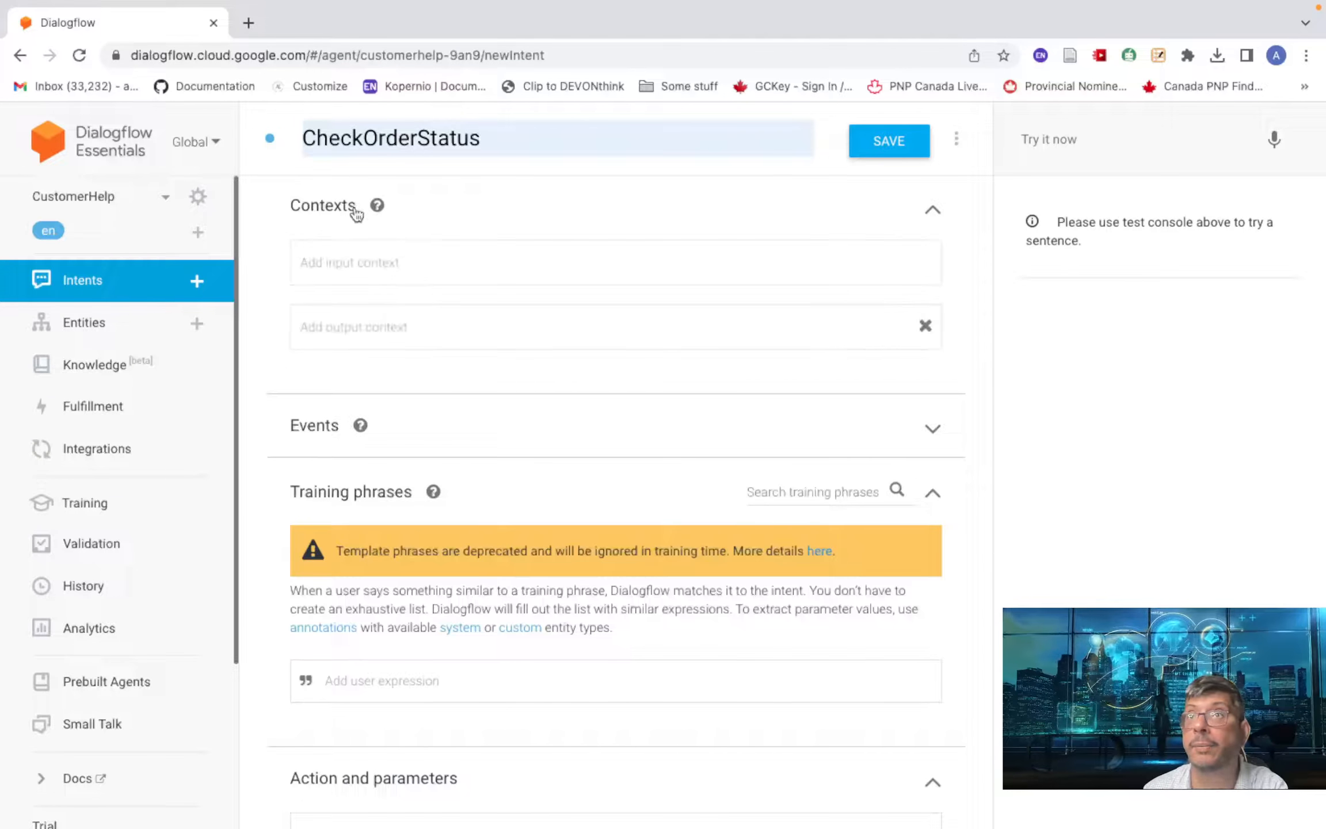
click(396, 266)
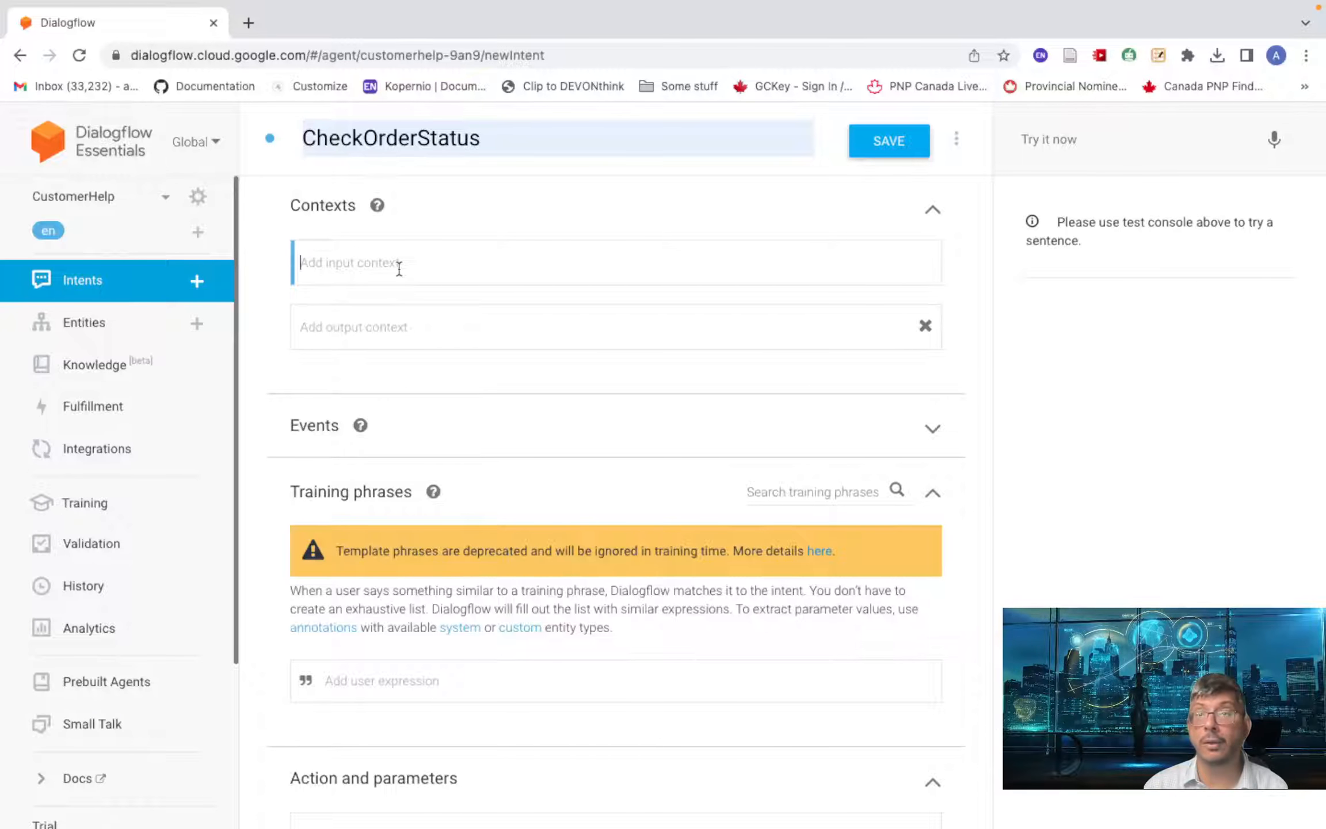
text(a)
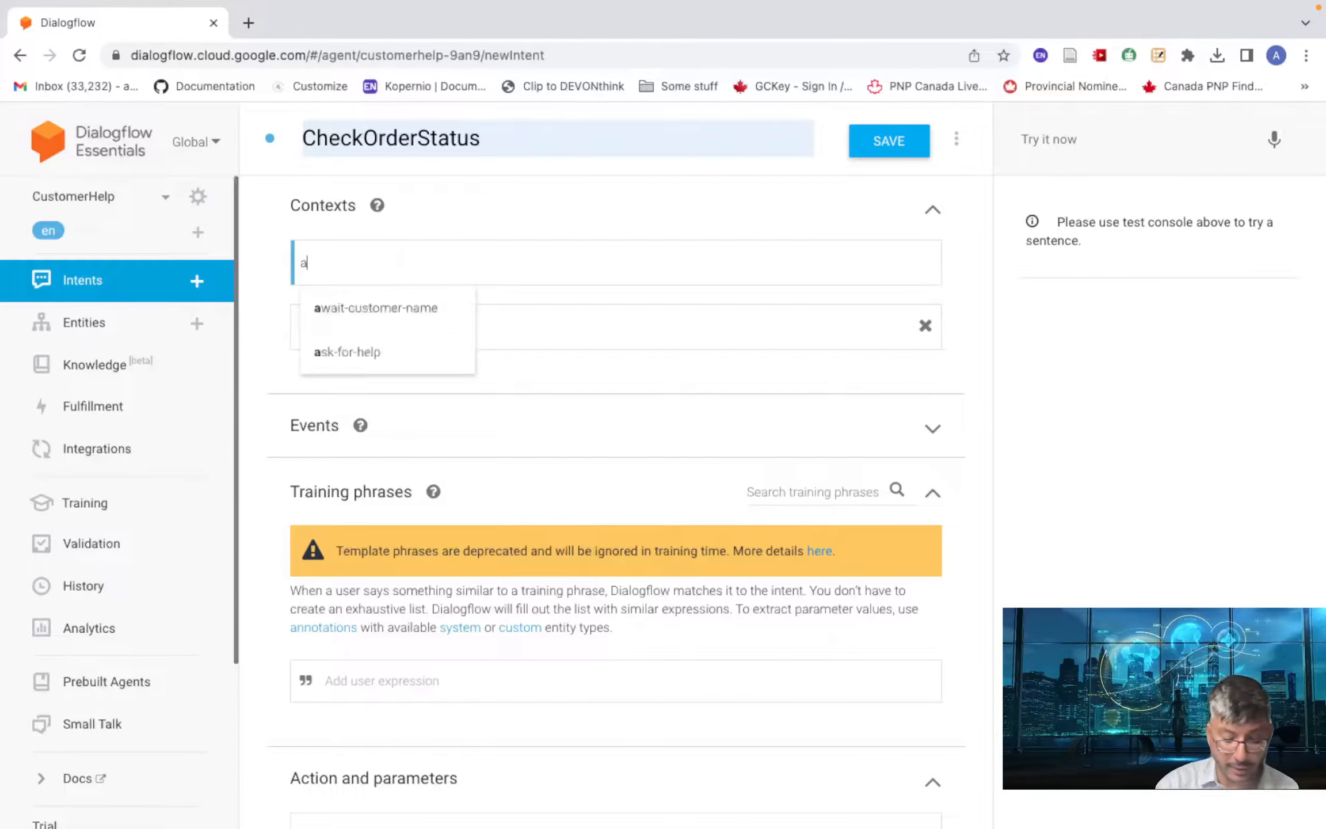
text(sk-f)
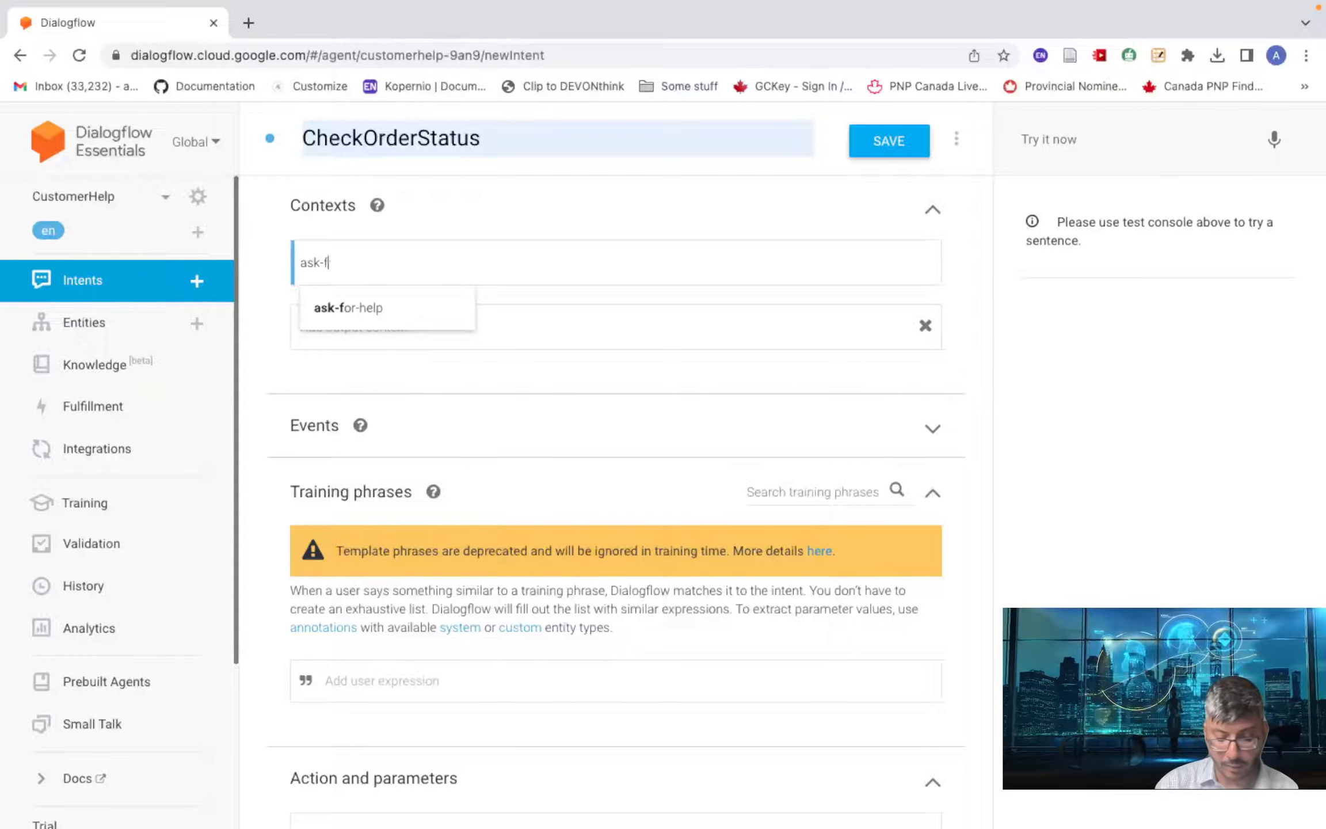
text(or-help)
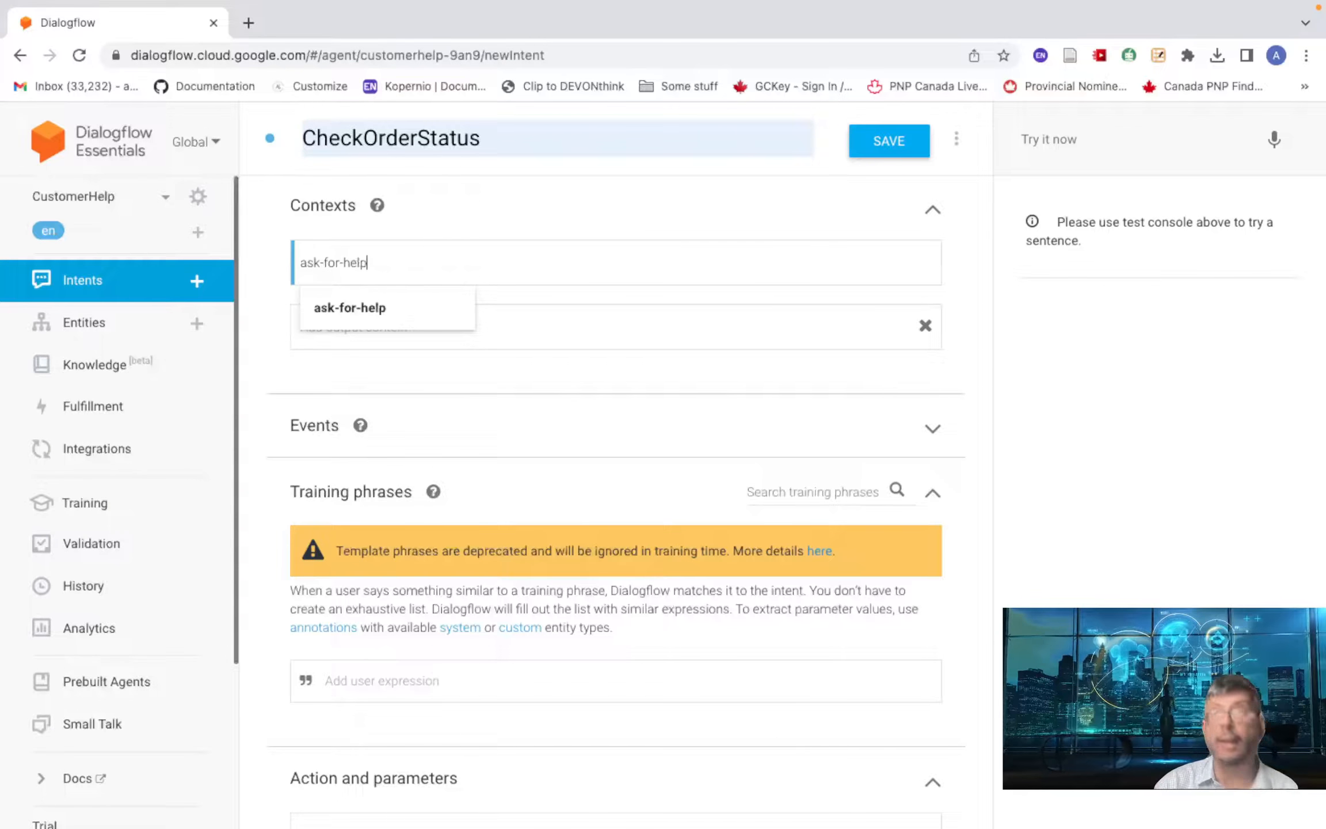
click(423, 295)
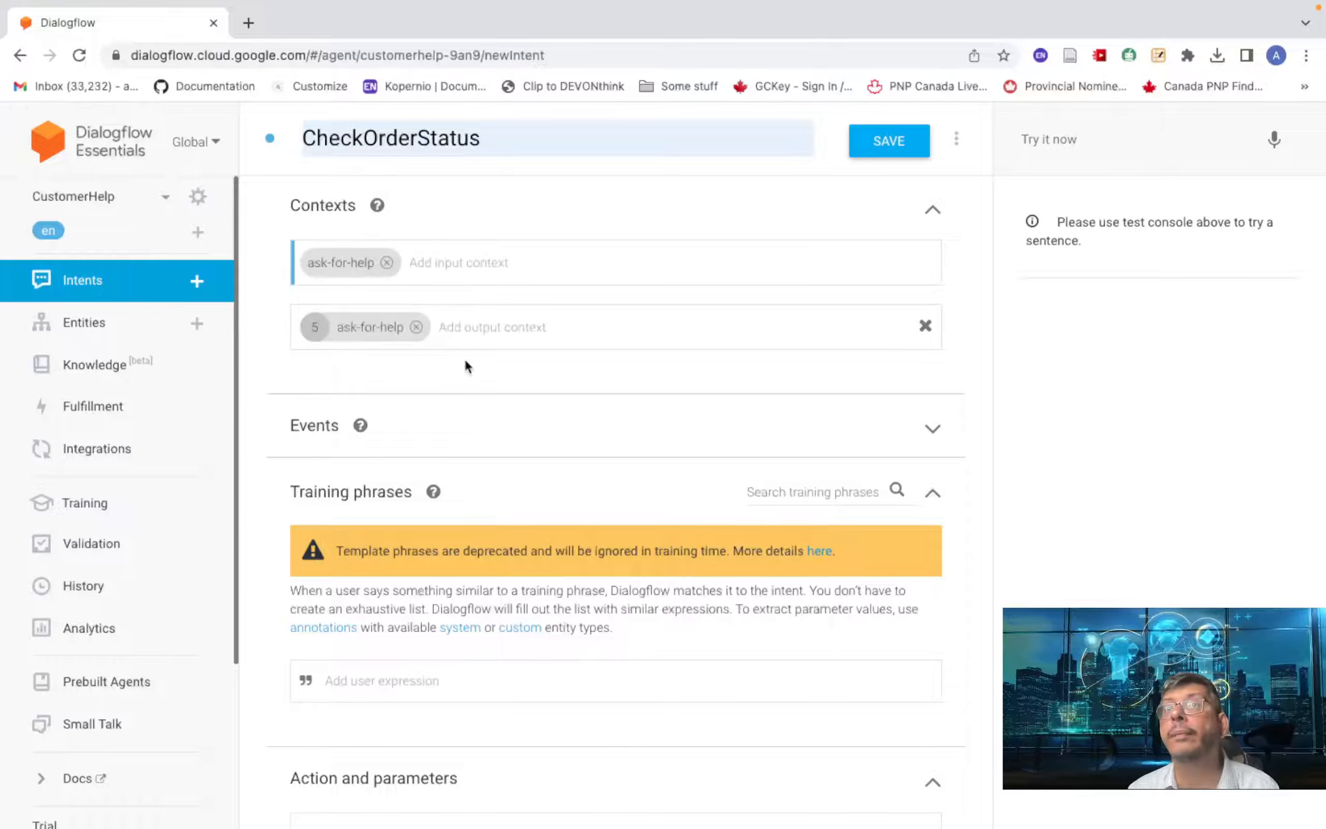
click(416, 327)
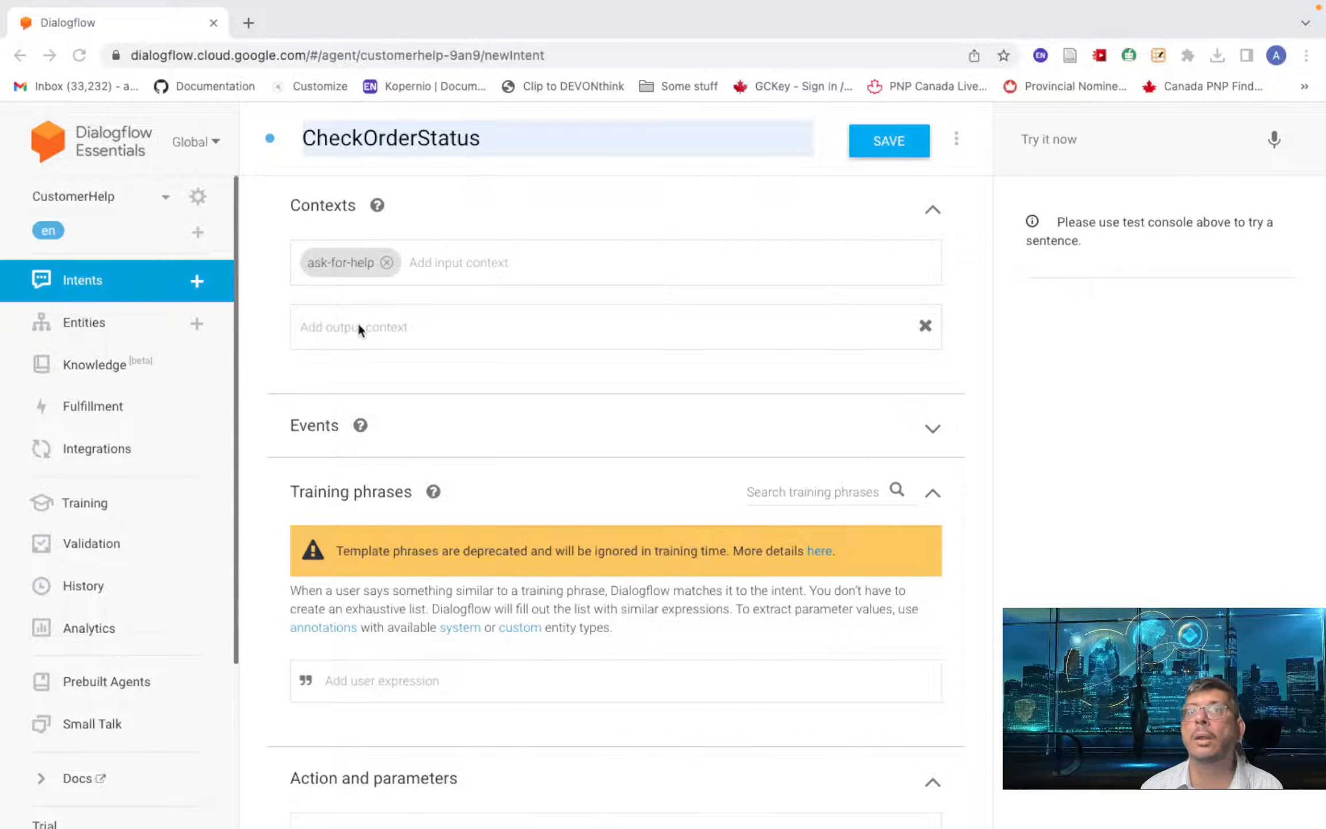
- Add output context provide-email-address with a lifespan of 3
click(357, 327)
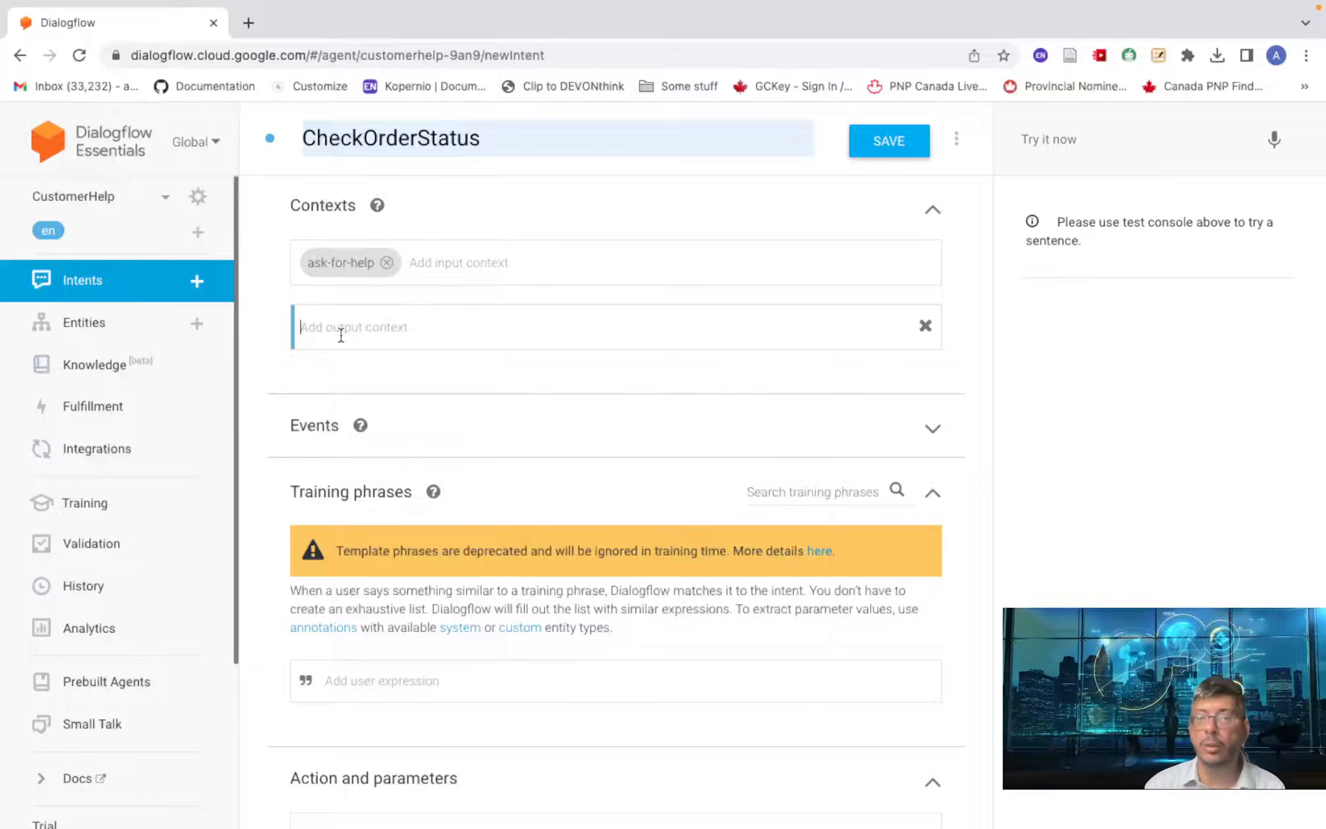
text(pro)
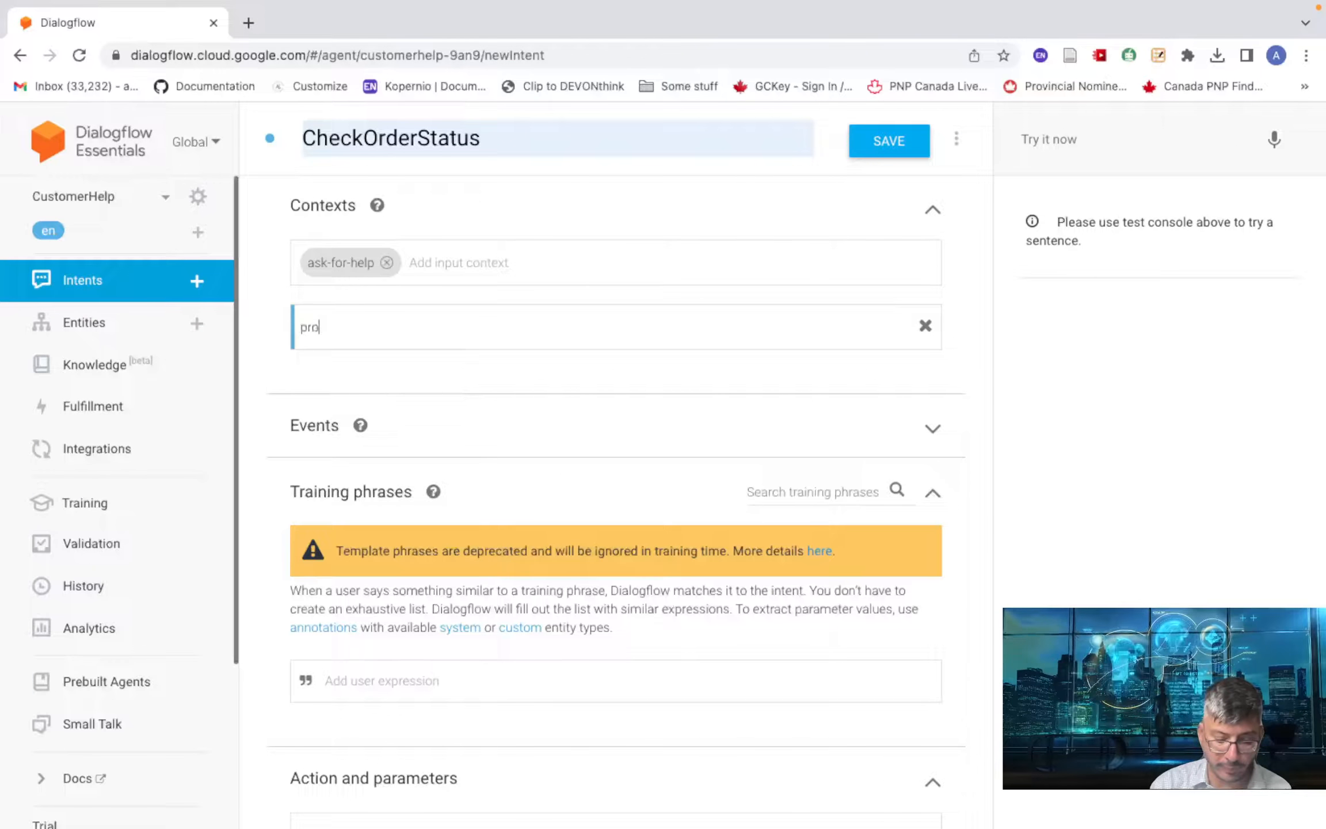
text(vide-)
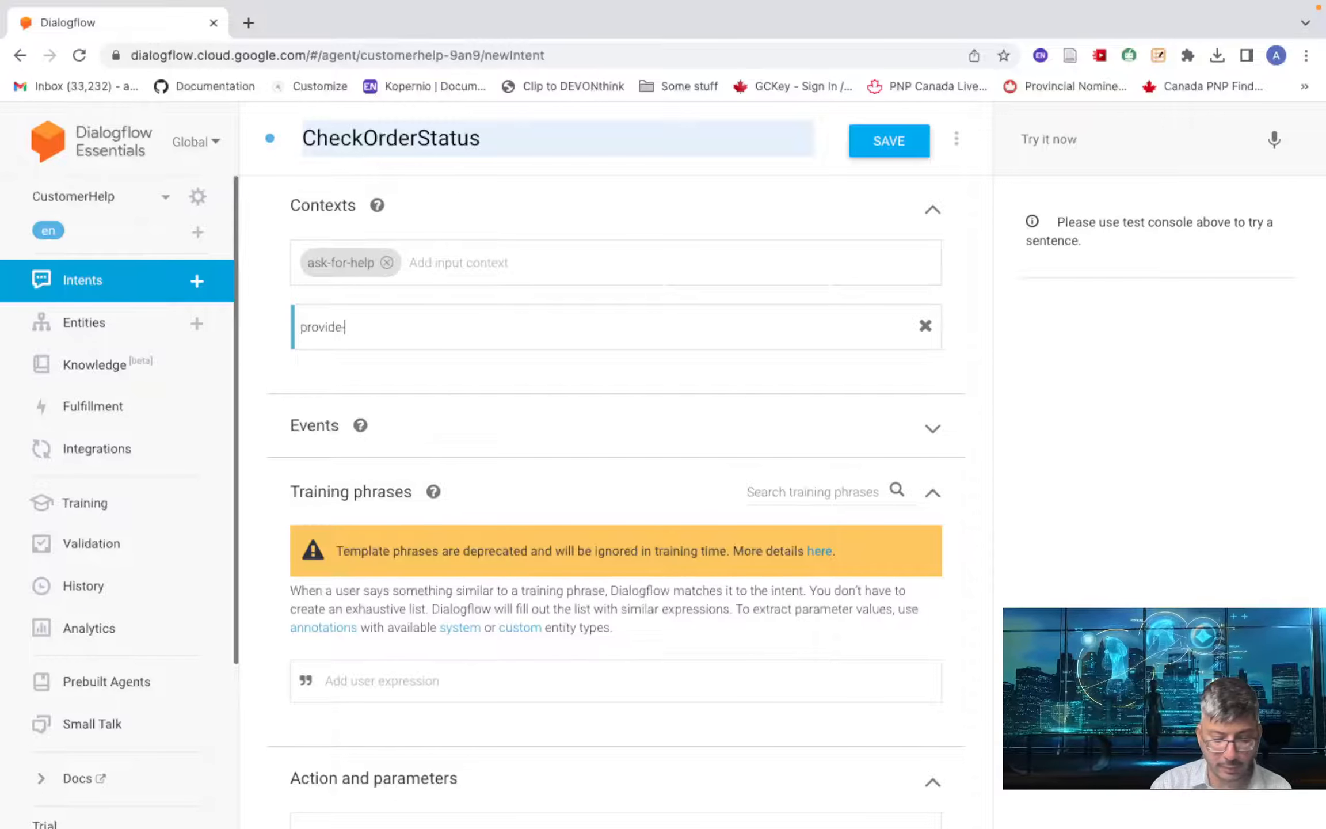
text(email)
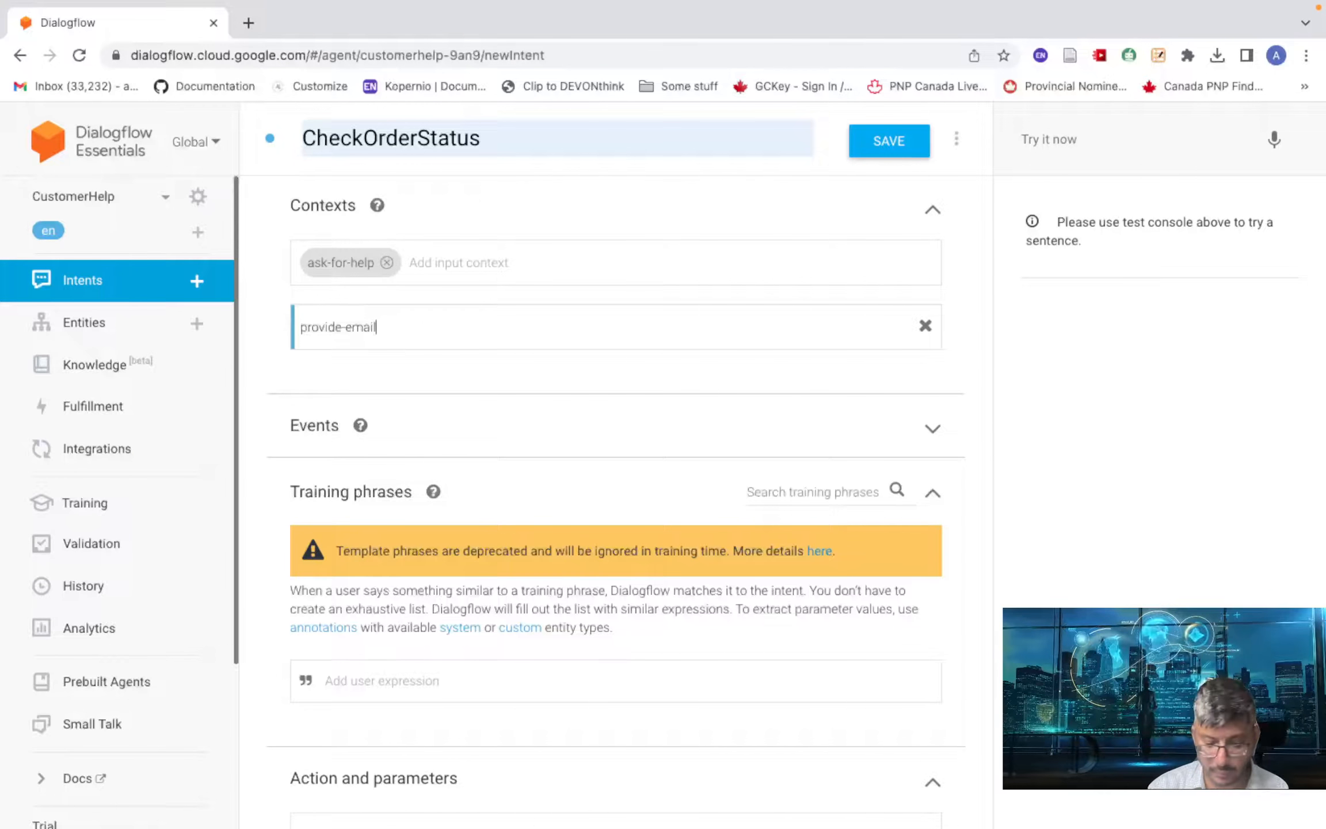
text(-addres)
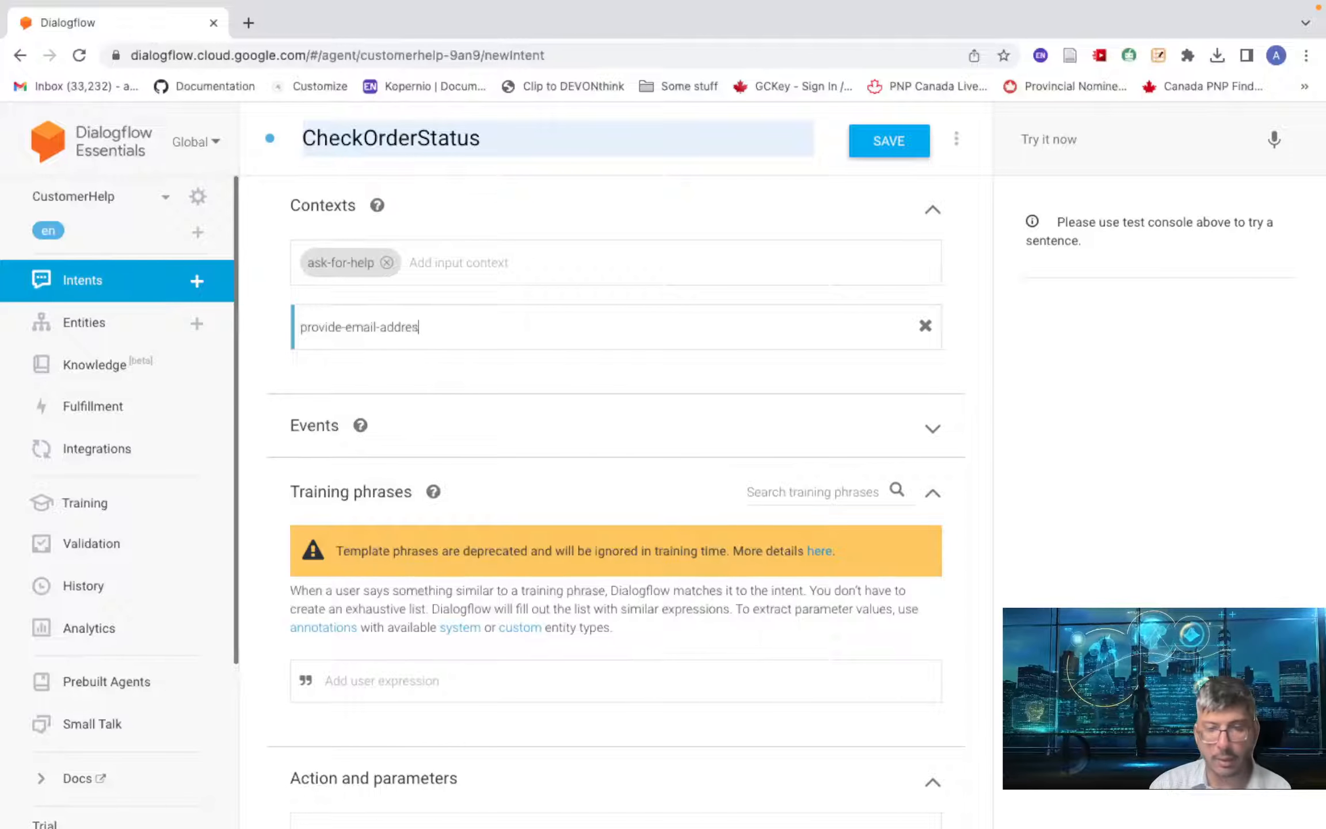
text(s)
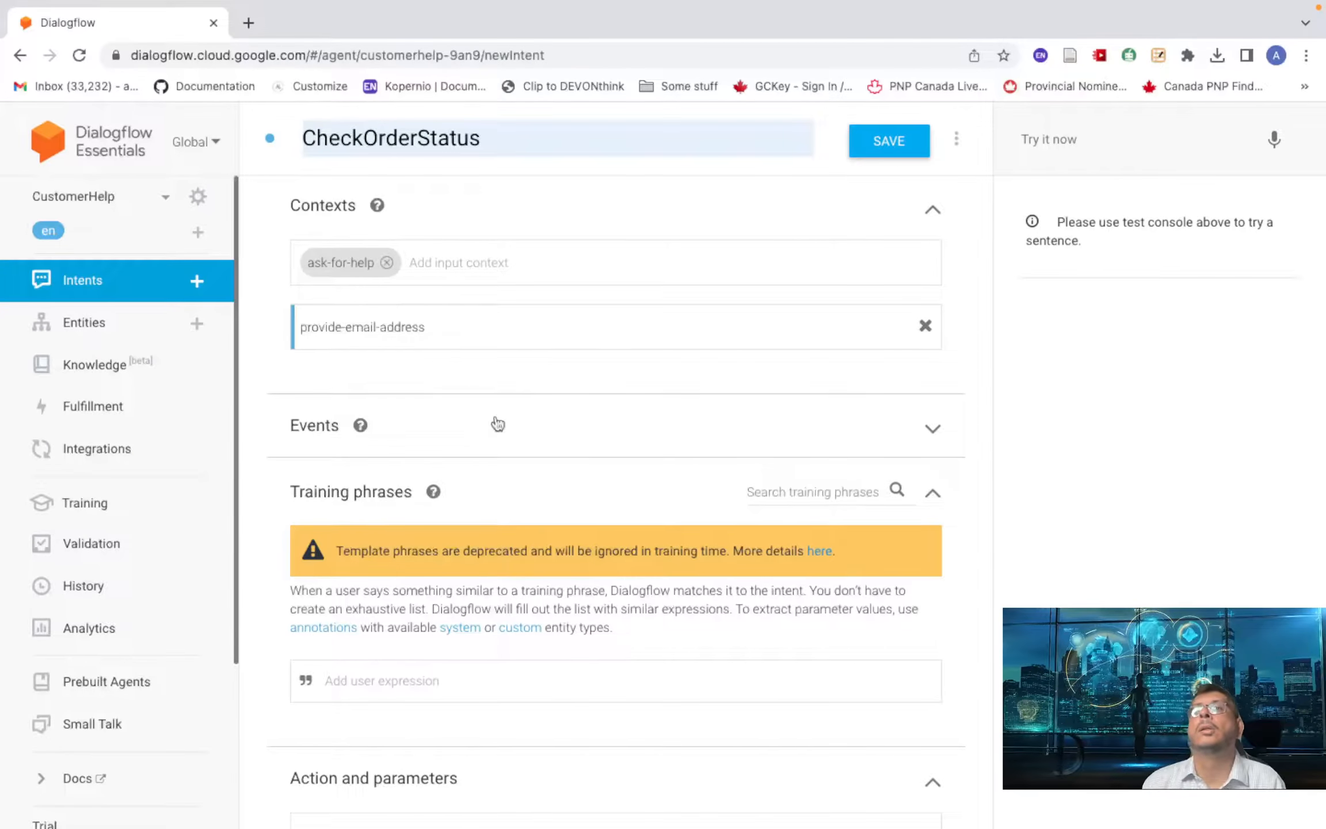
scroll(402, 406, down, 2)
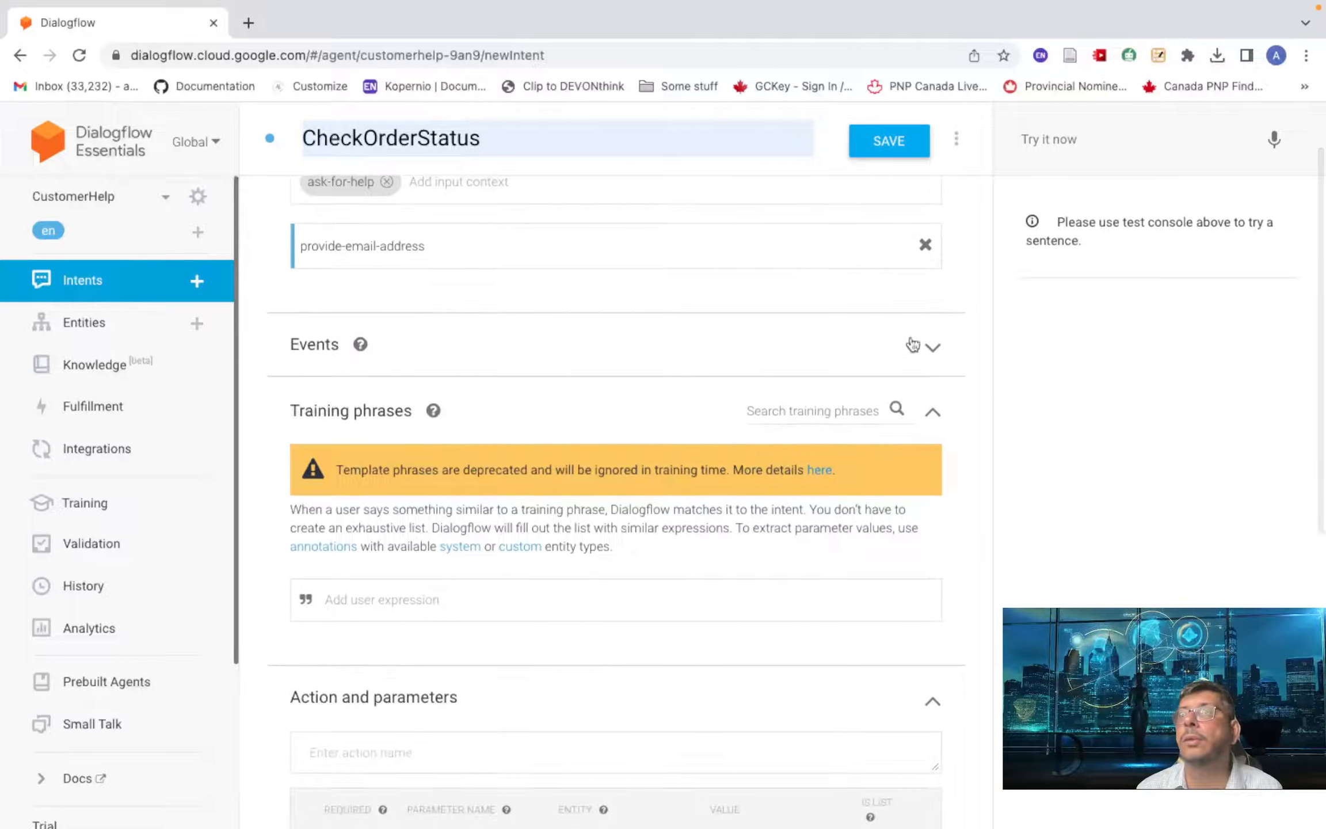
key(Return)
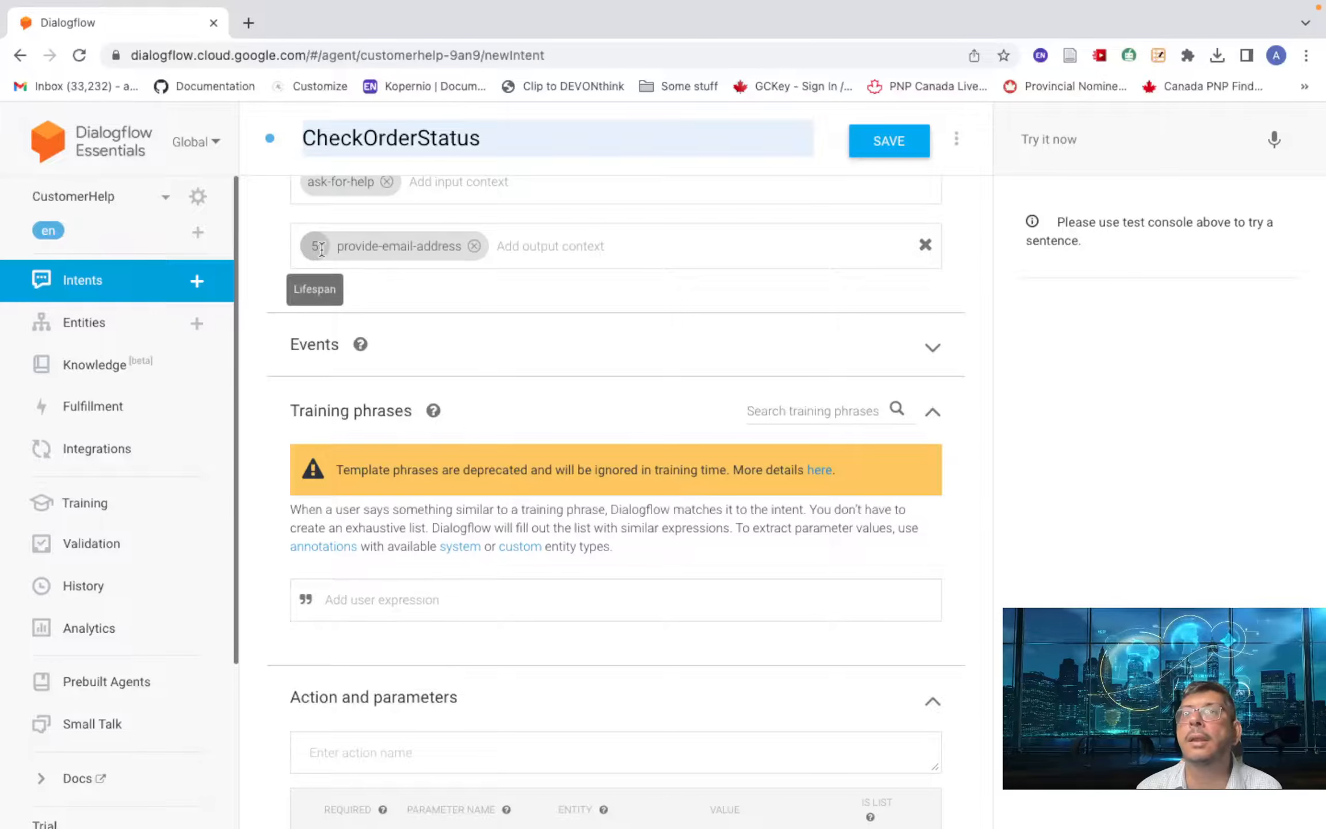
key(BackSpace)
text(3)
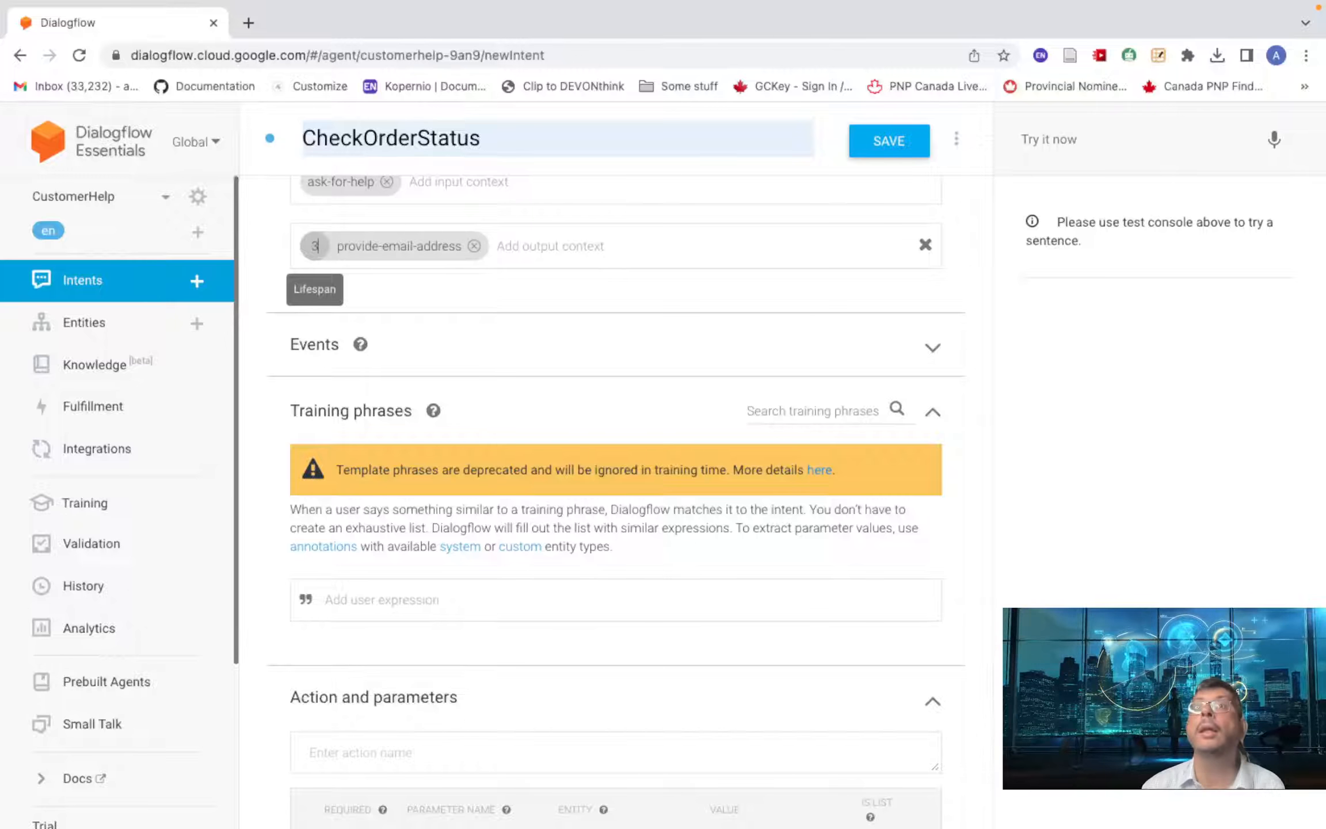
scroll(538, 325, down, 4)
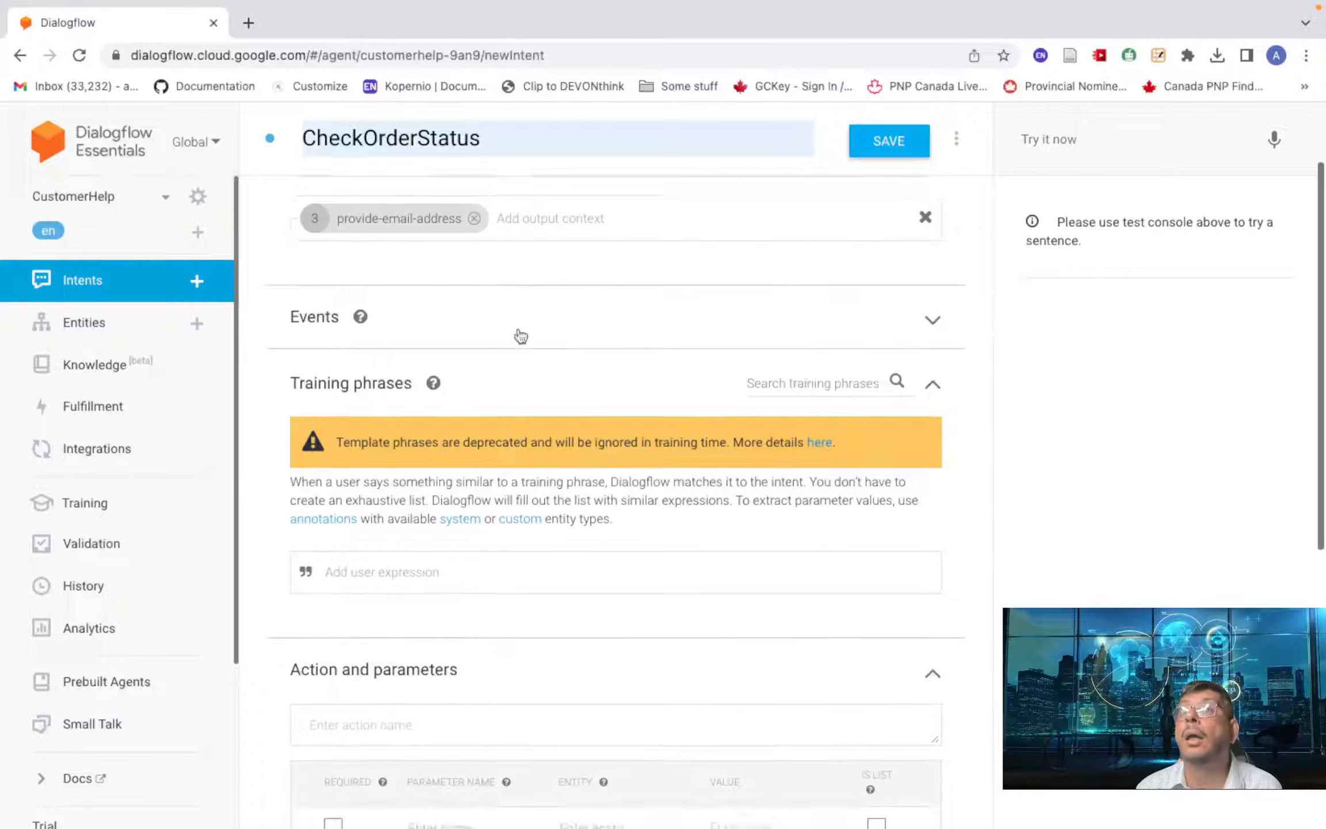
click(380, 422)
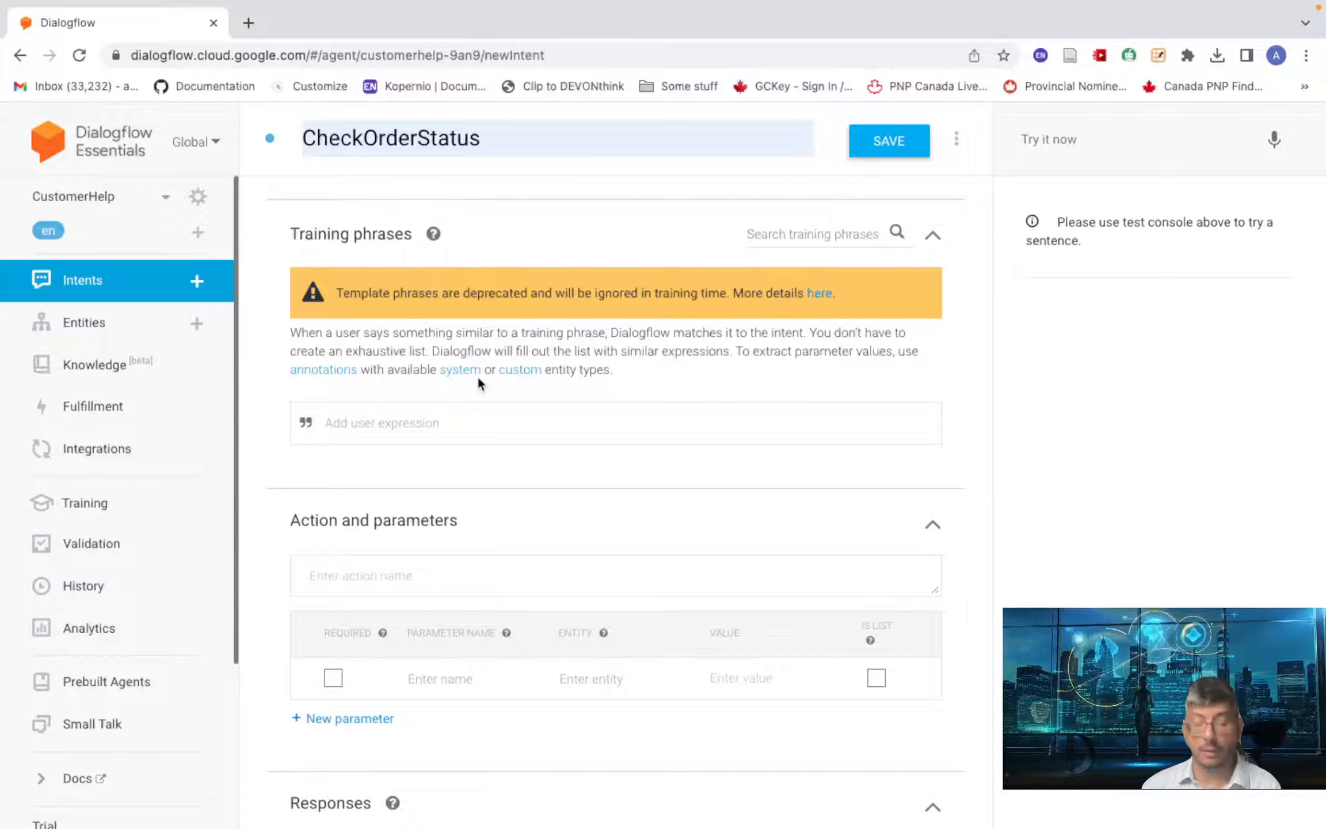
- Add training phrases 'Check status of order number 12345', 'Whats the status of order 12345', 'What is teh status of my order'
text(Chesk )
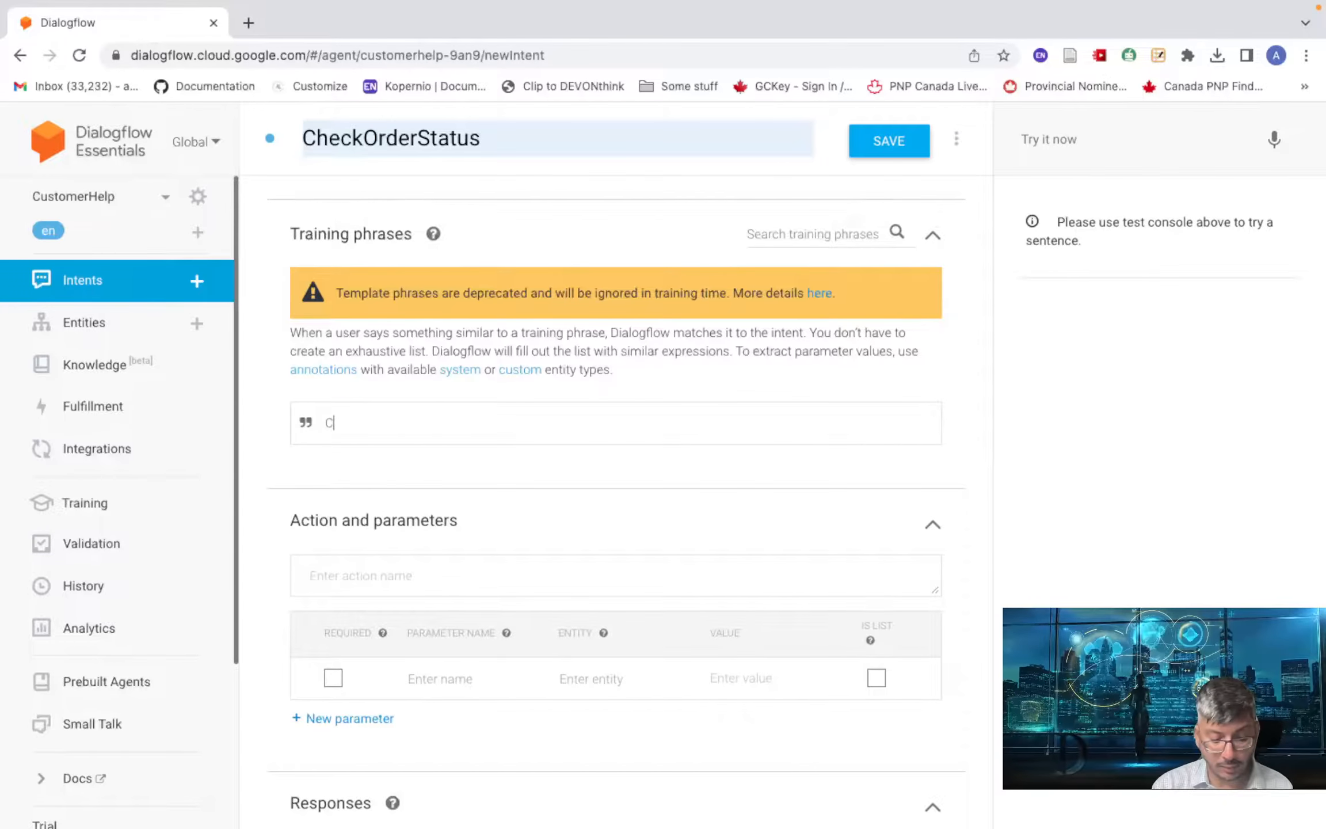
text(status)
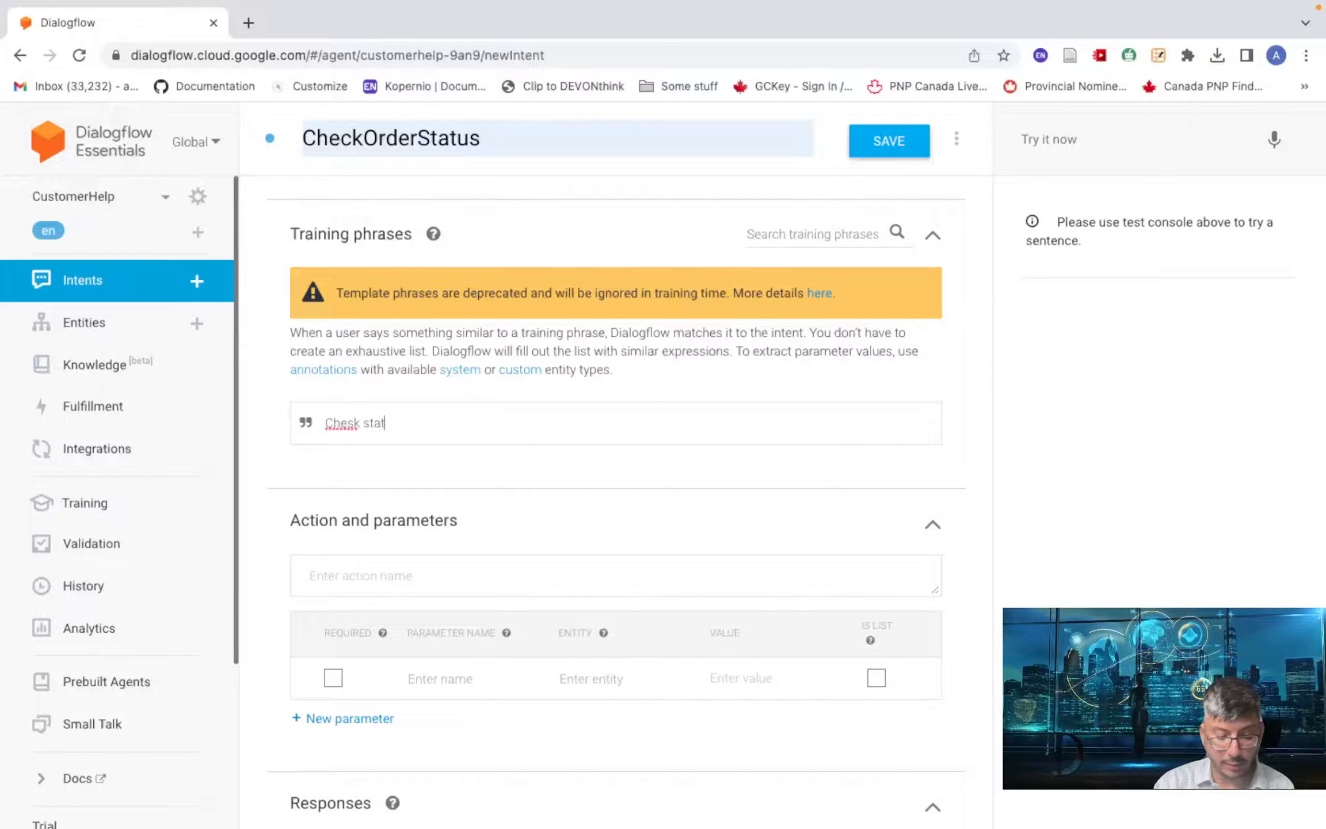
key(BackSpace)
key(BackSpace)
key(BackSpace)
key(BackSpace)
key(BackSpace)
key(BackSpace)
key(BackSpace)
key(BackSpace)
key(BackSpace)
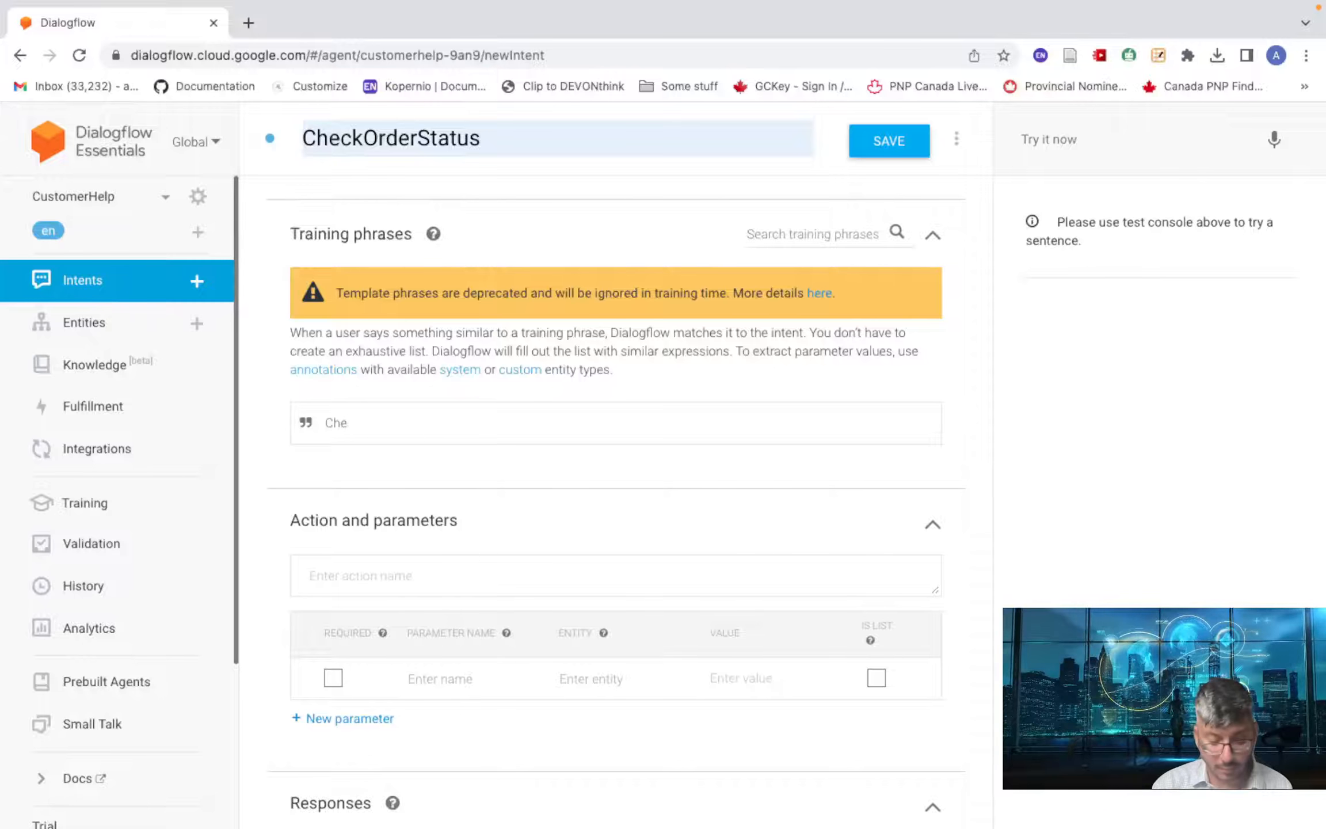
text(ck statu)
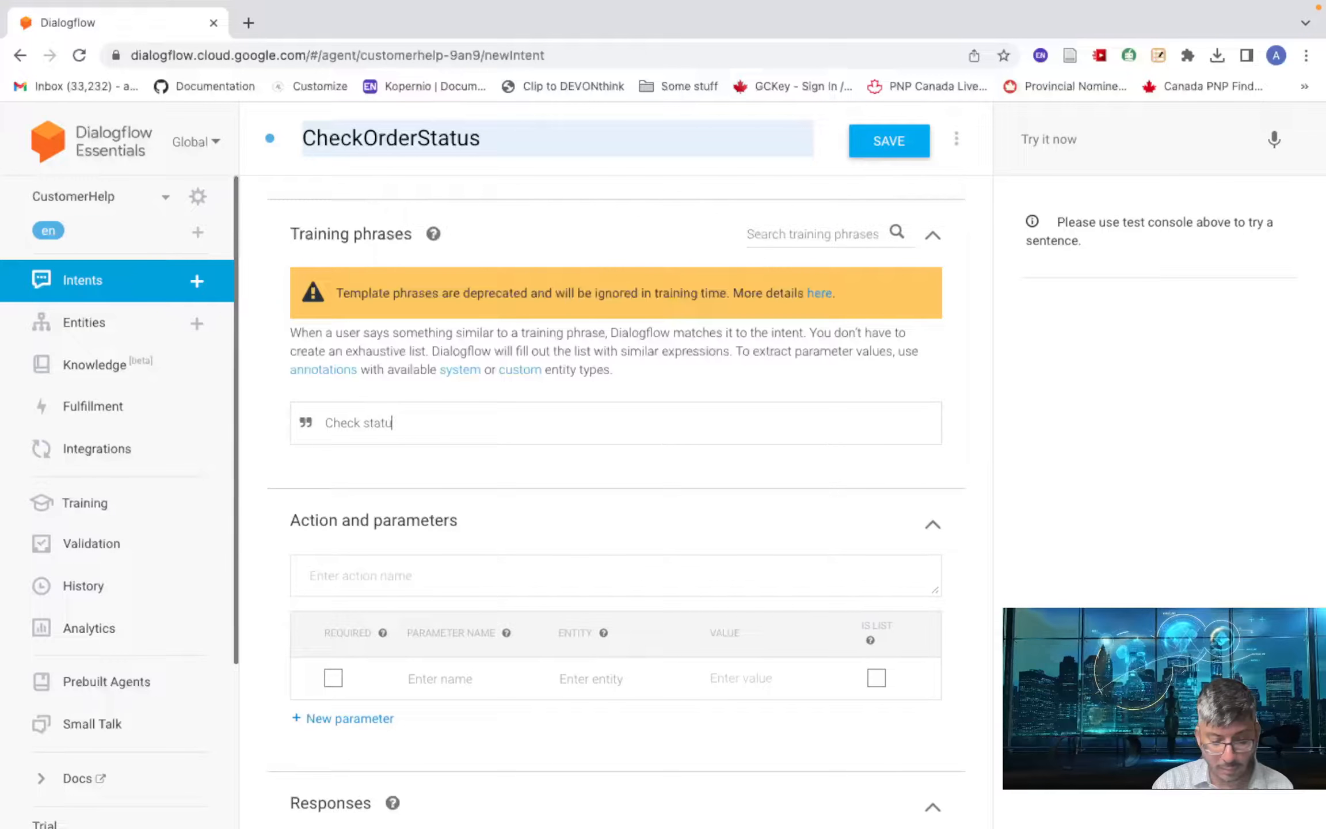
text(s of o)
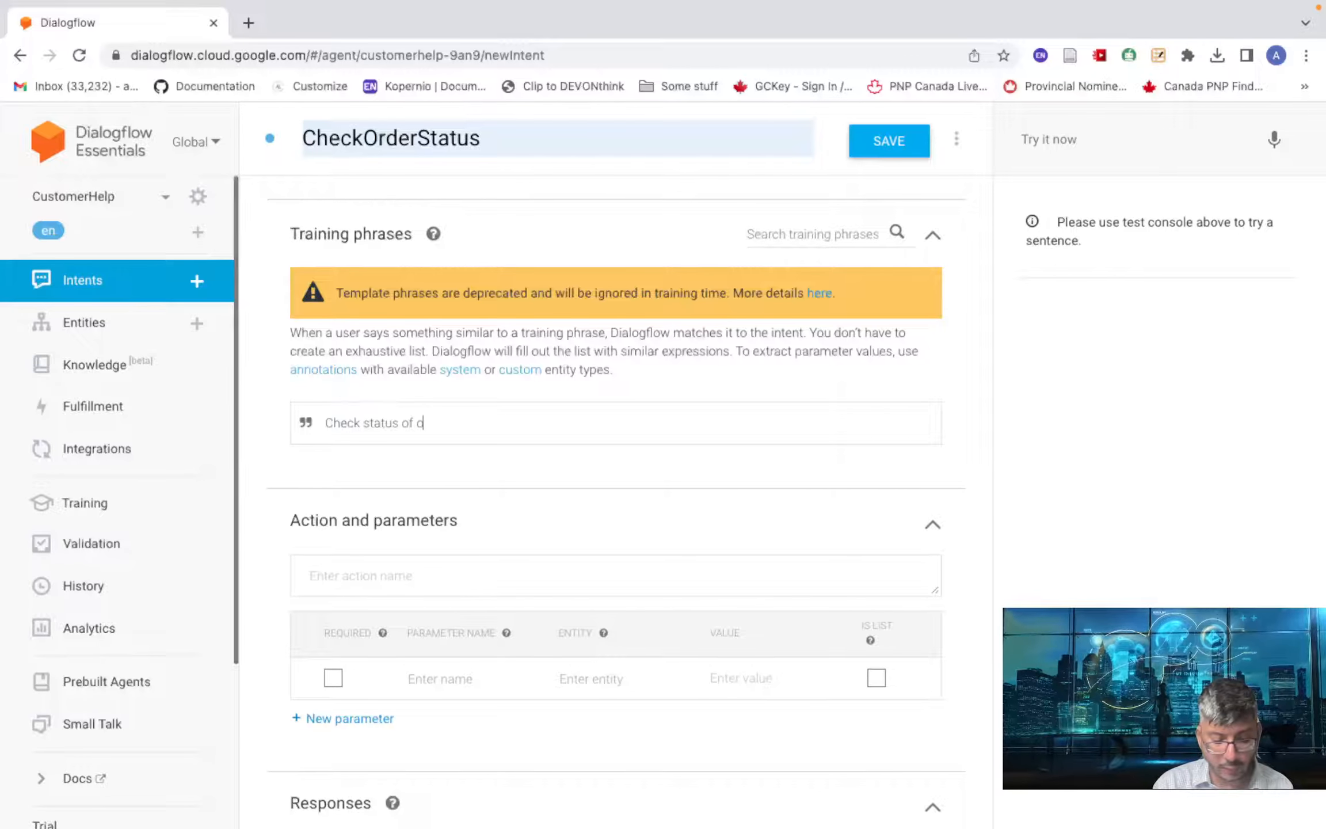
text(rder)
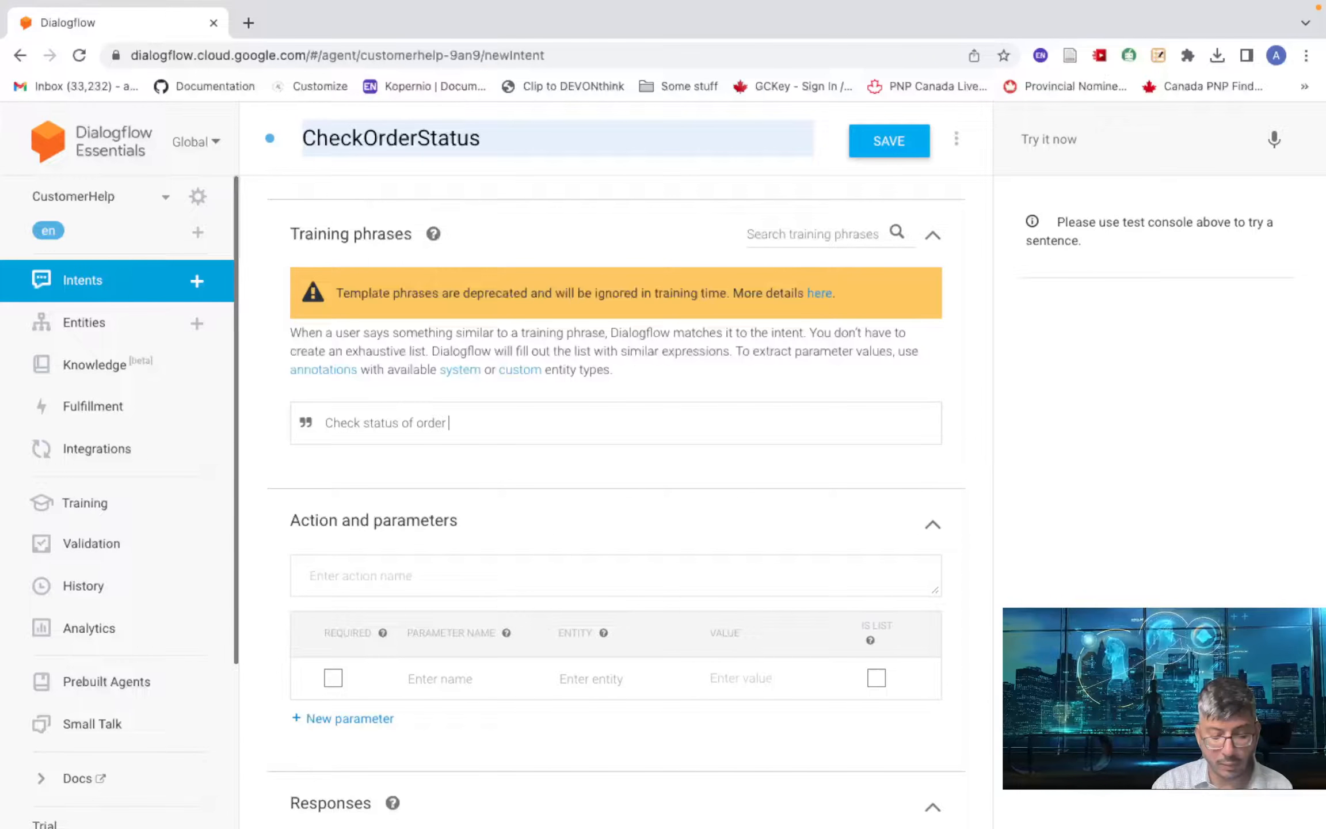
text( numb)
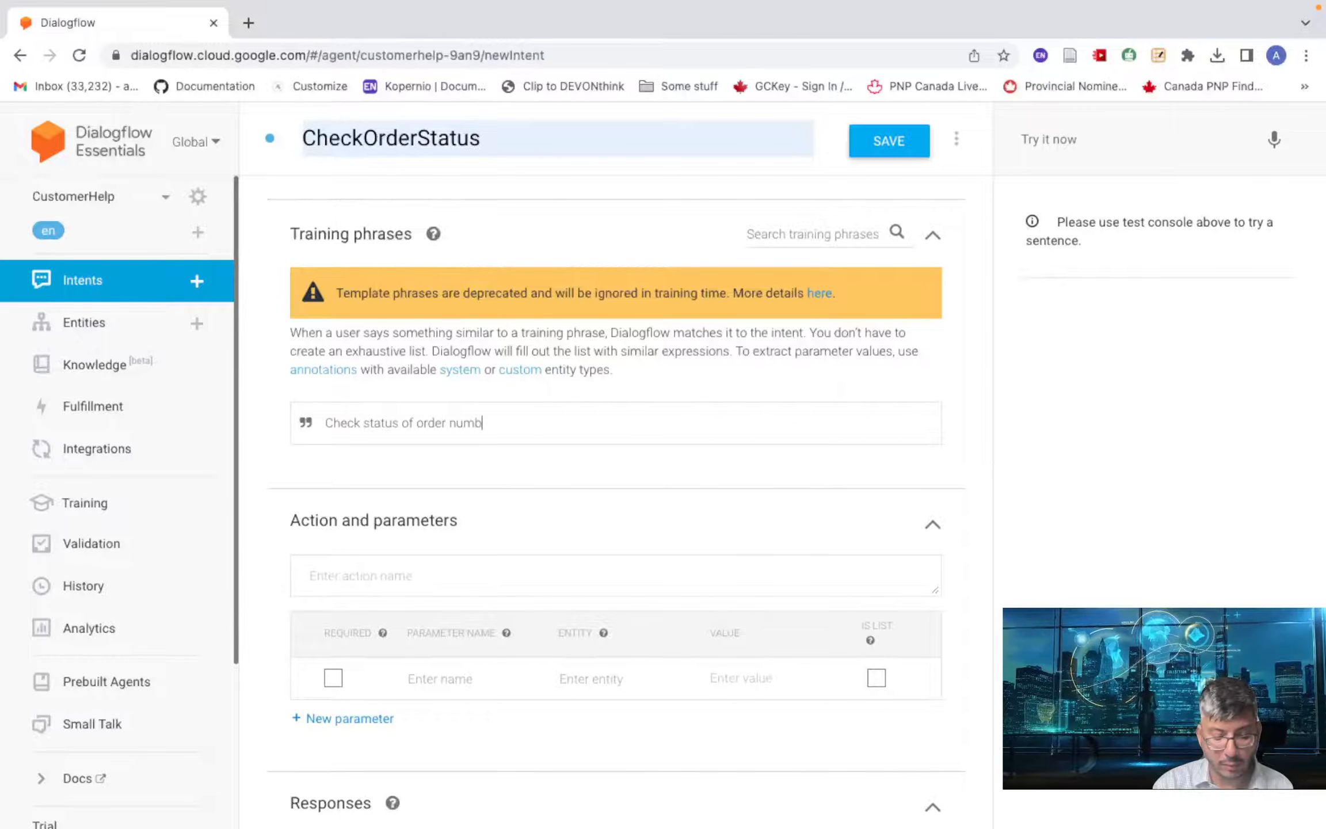
text(er 12345)
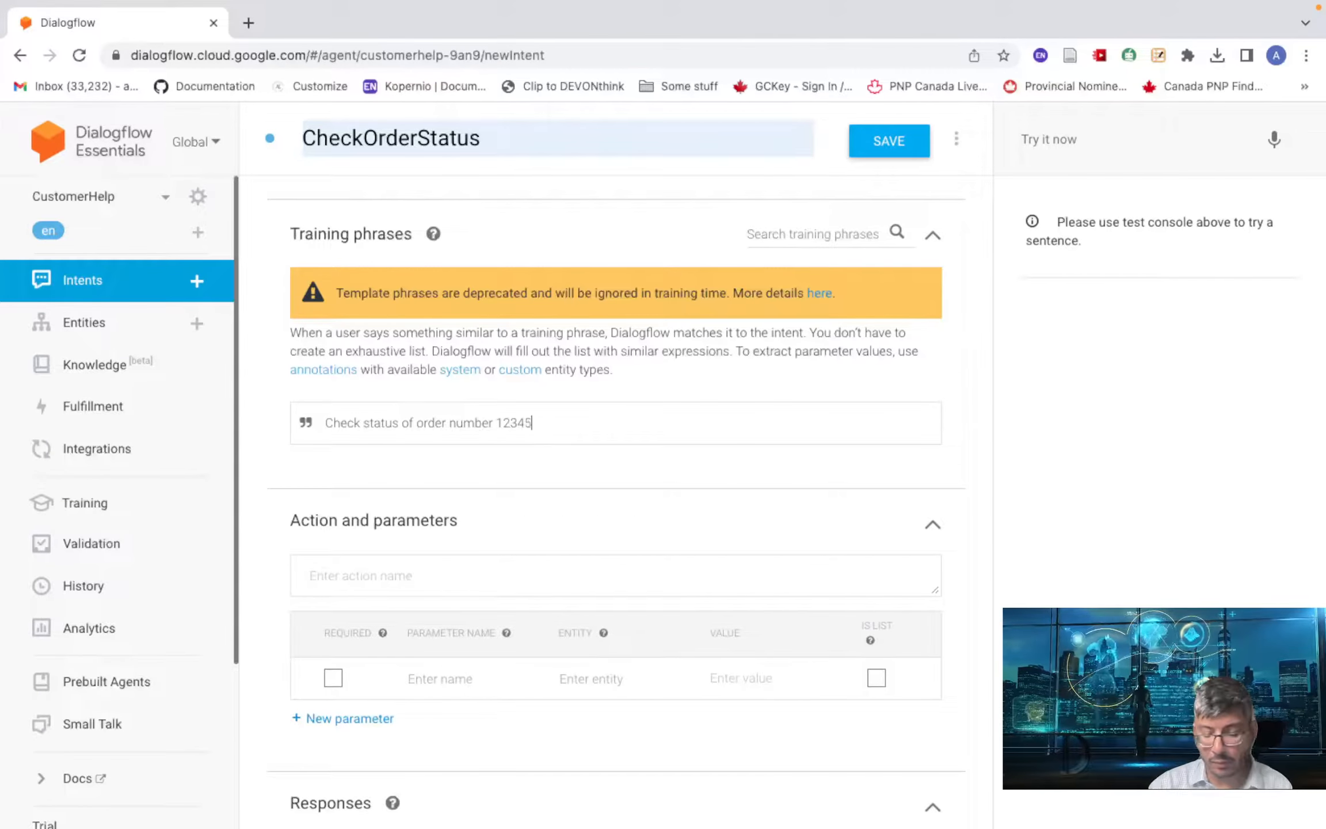
key(Return)
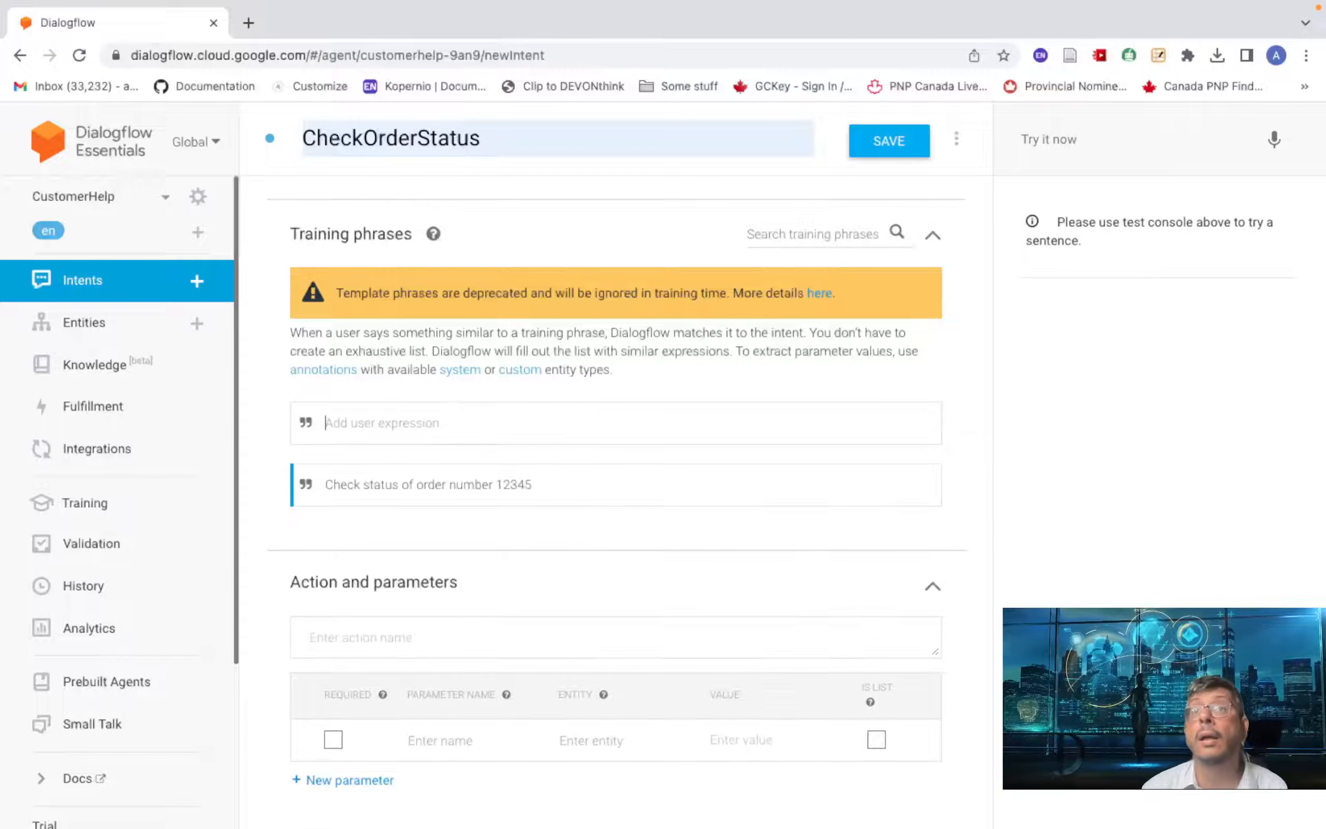
text(Whats the)
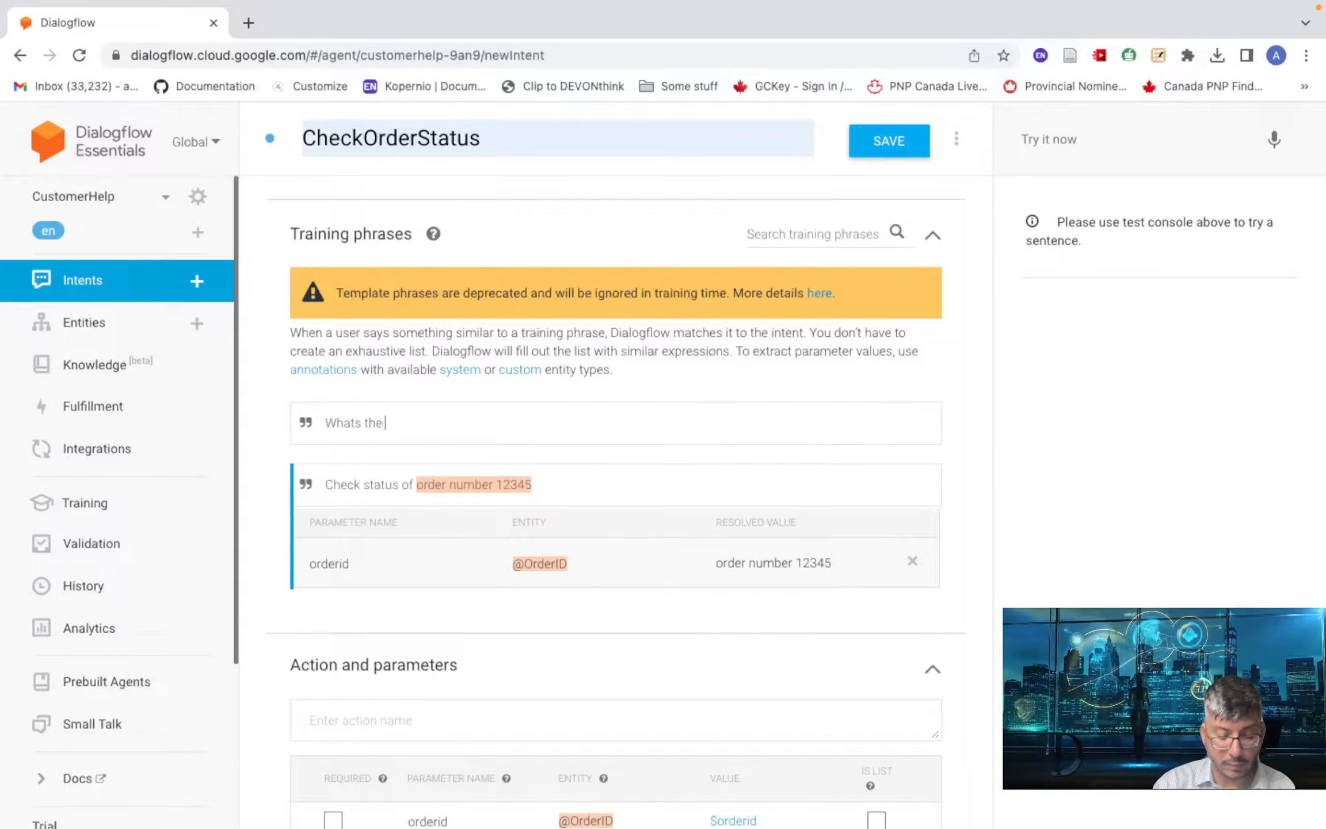
text( stta)
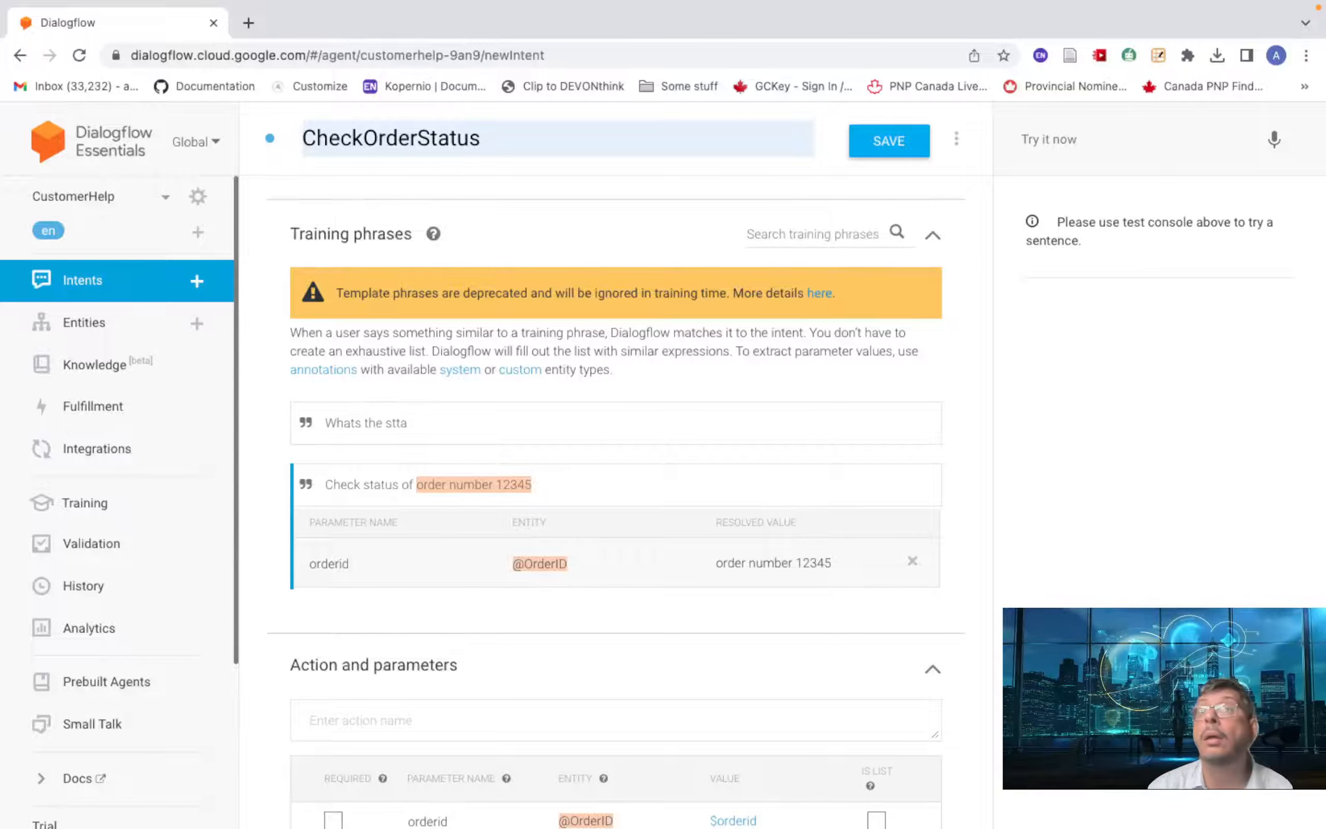
key(BackSpace)
key(BackSpace)
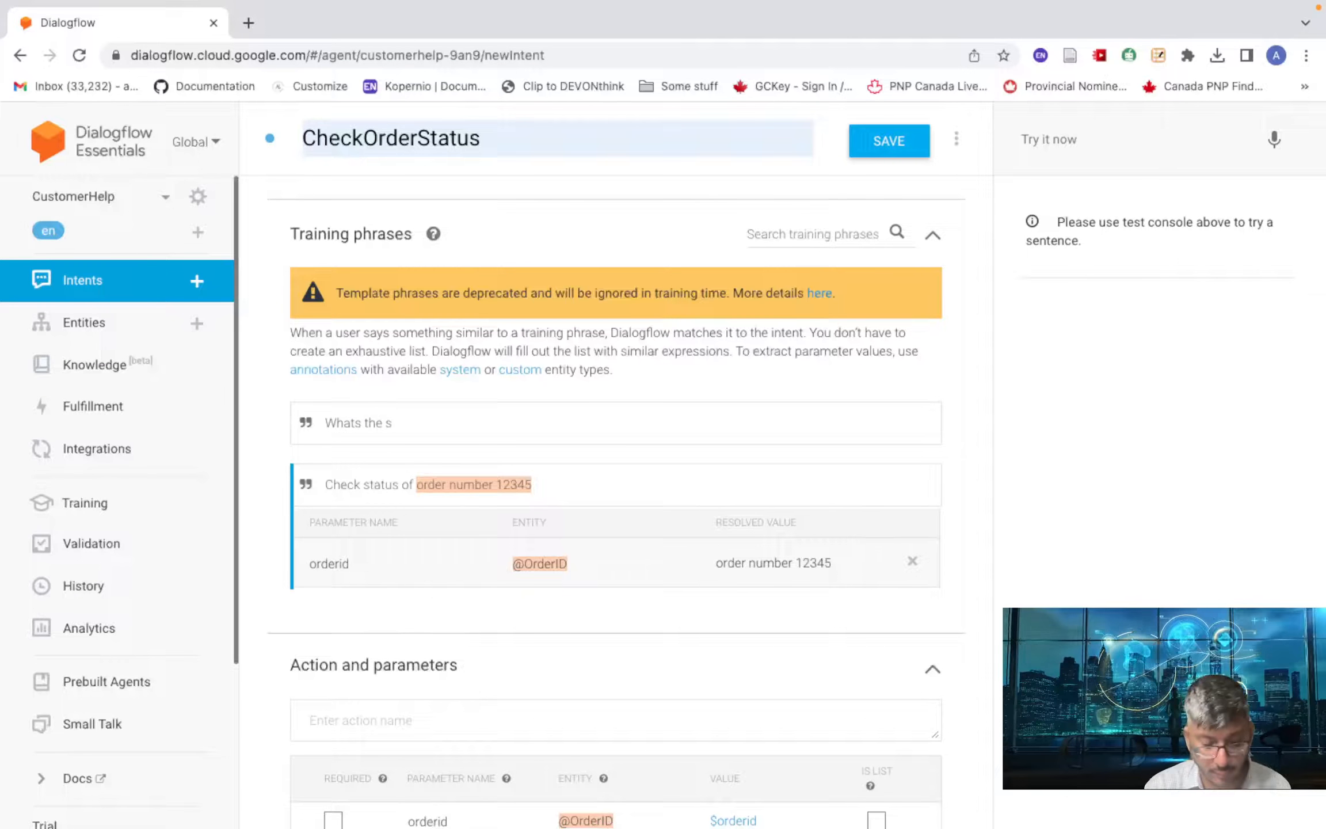
text(tatus of )
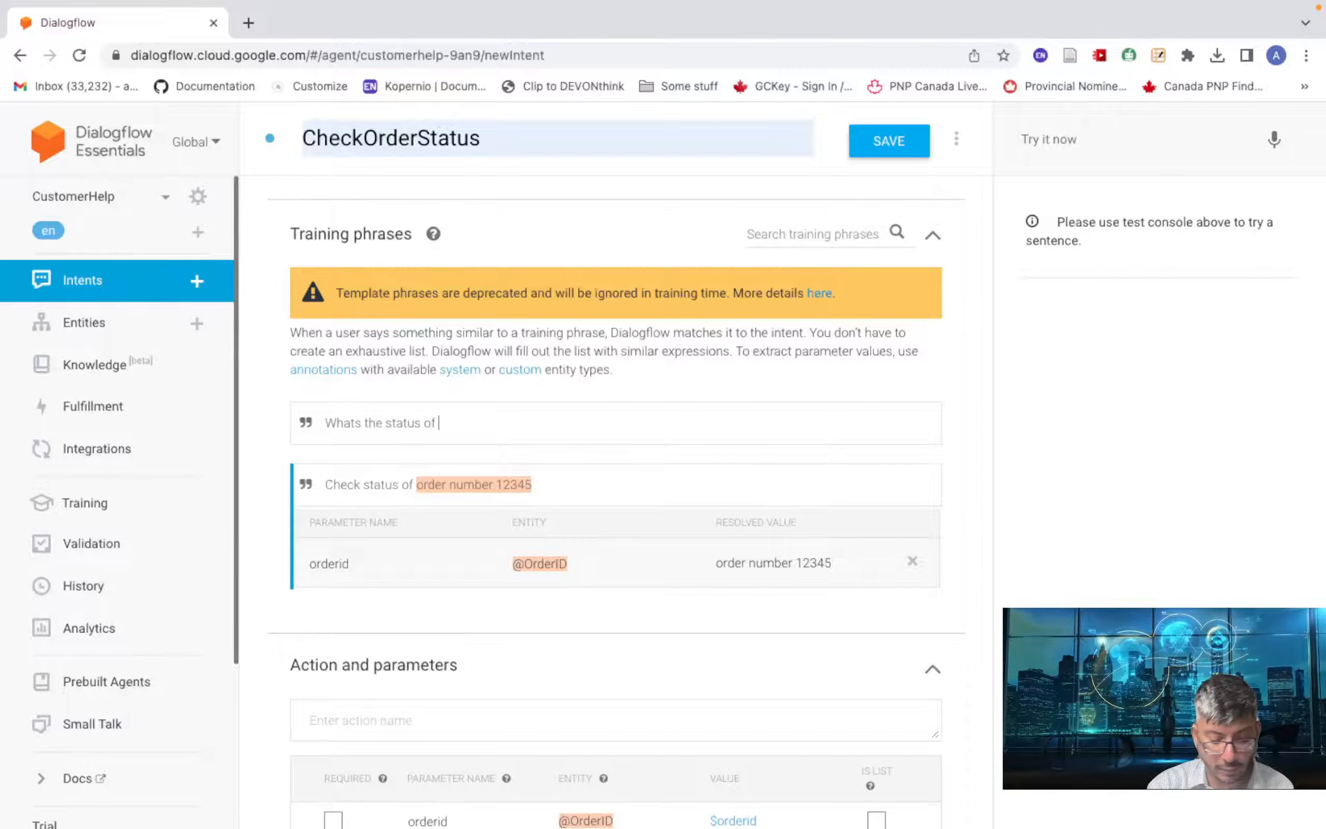
text(order )
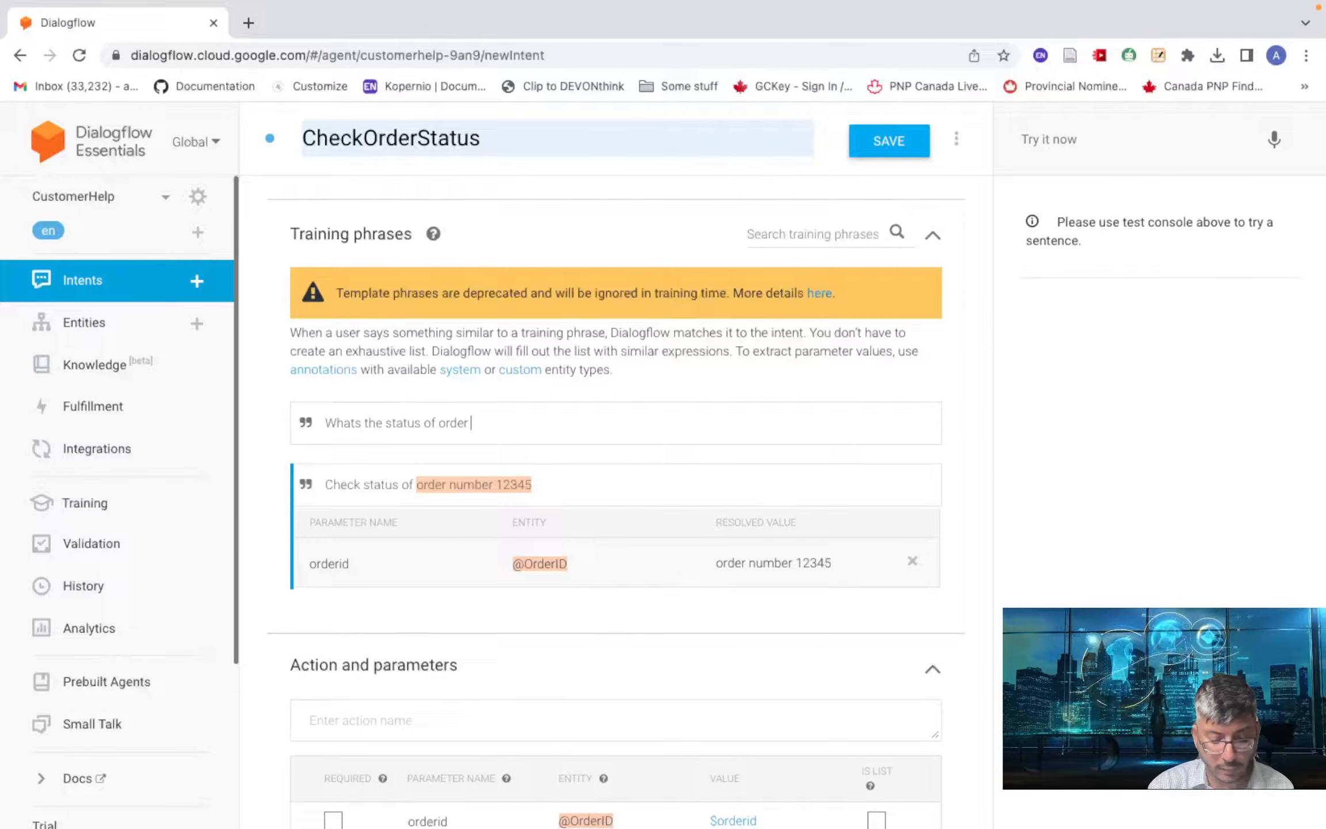
text(12345)
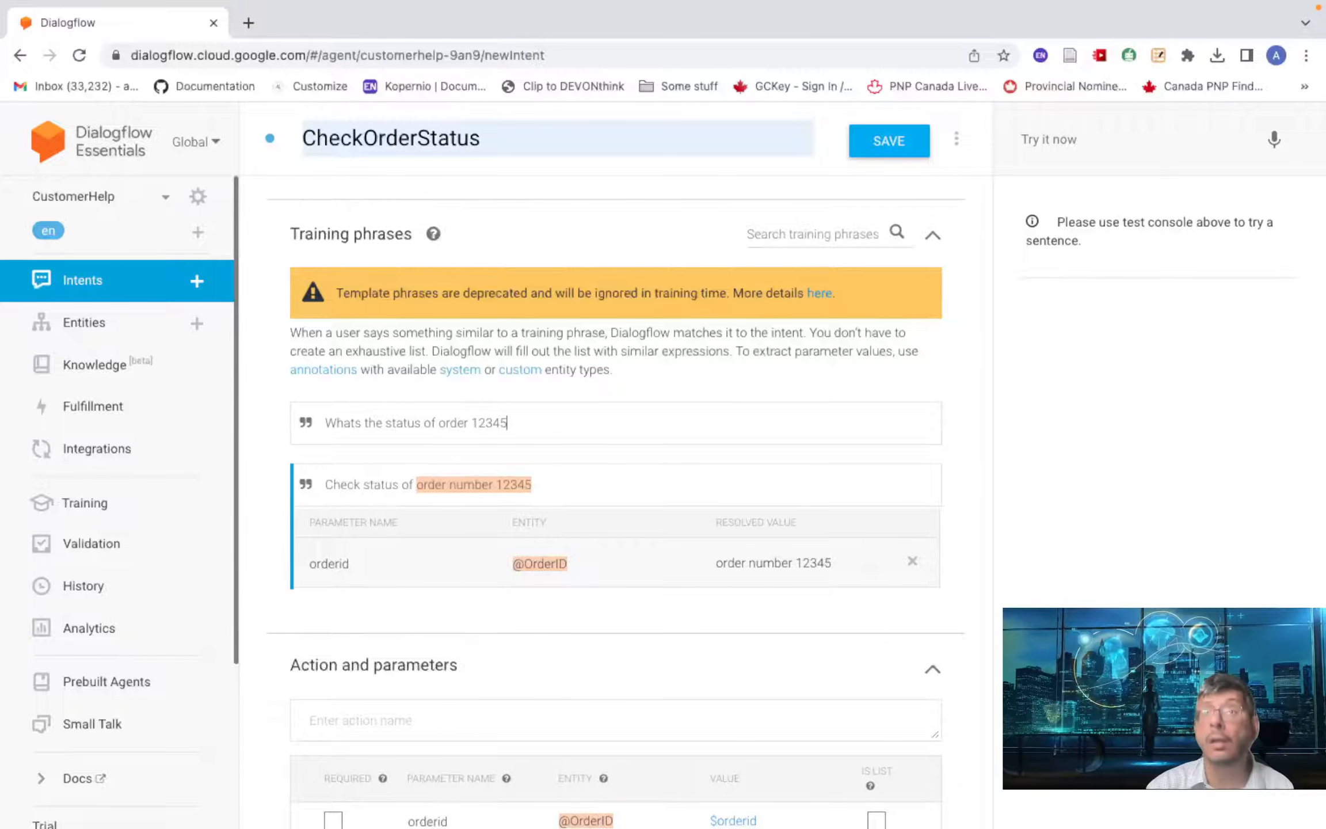
key(Return)
text(Wh)
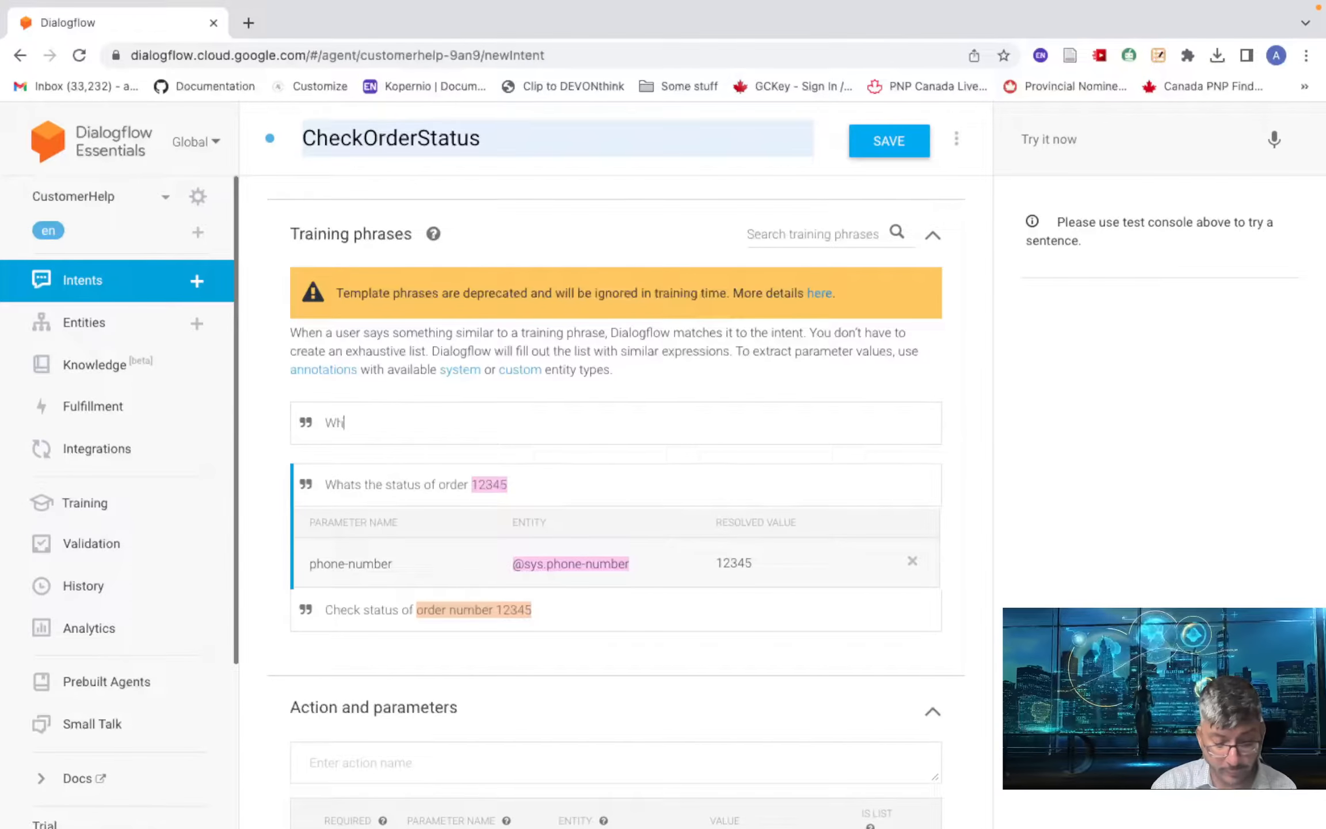
text(at is teh status )
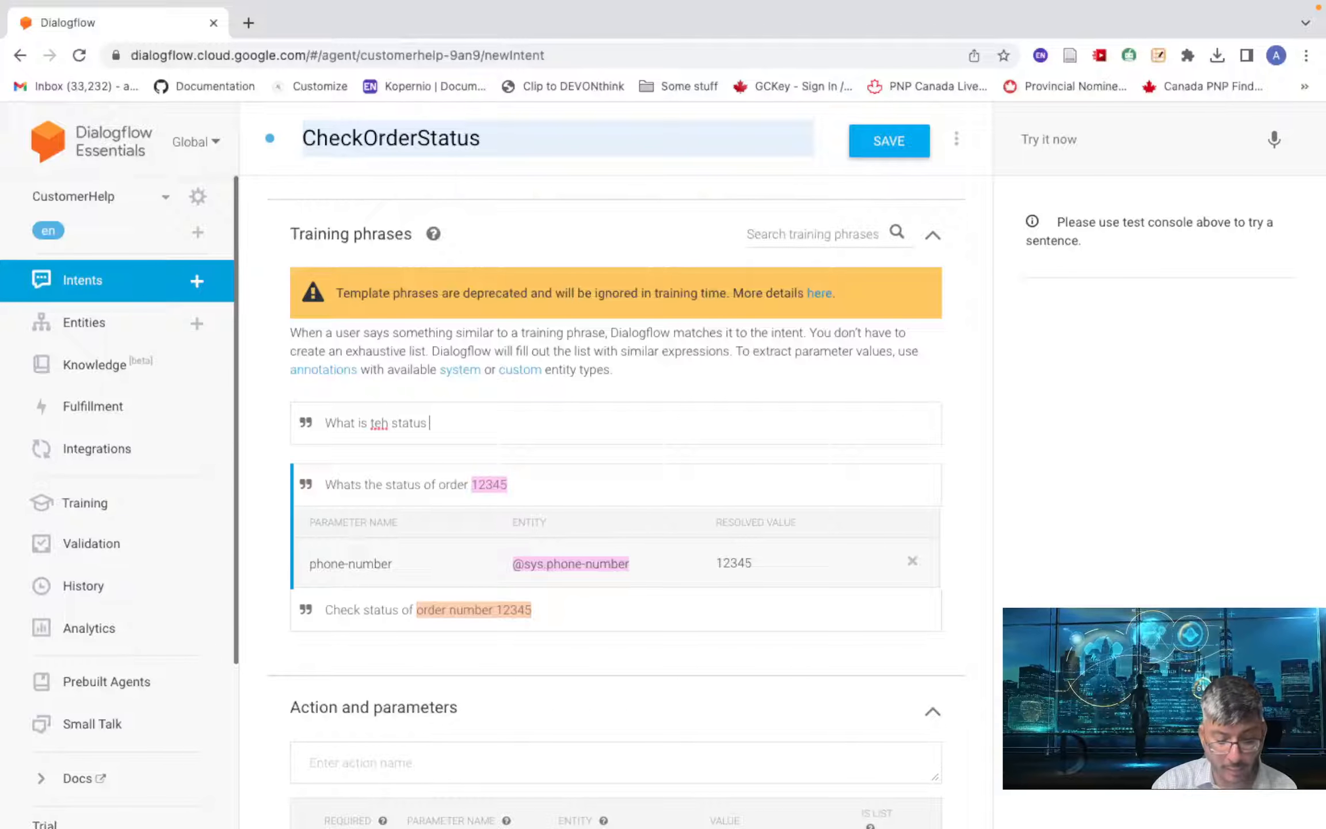
text(of my)
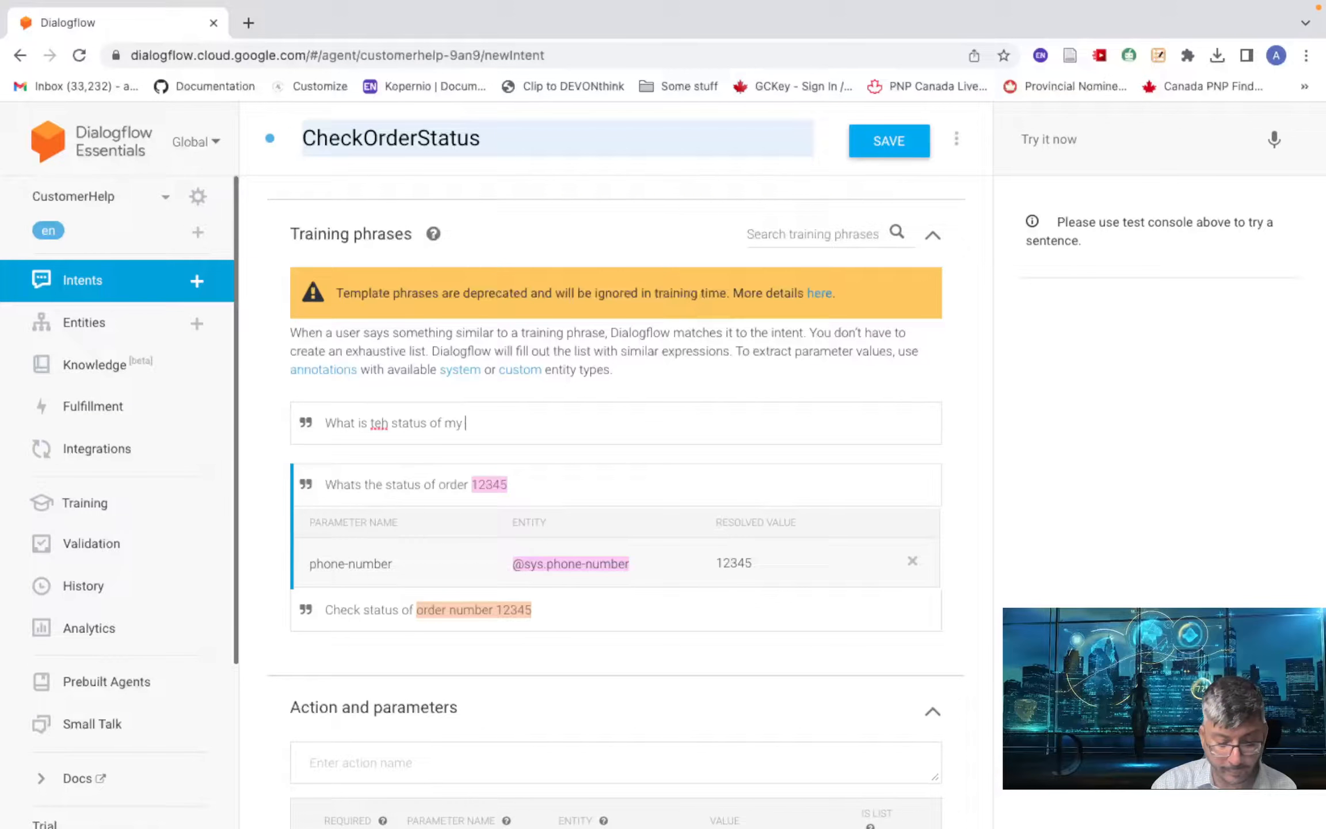
text( order)
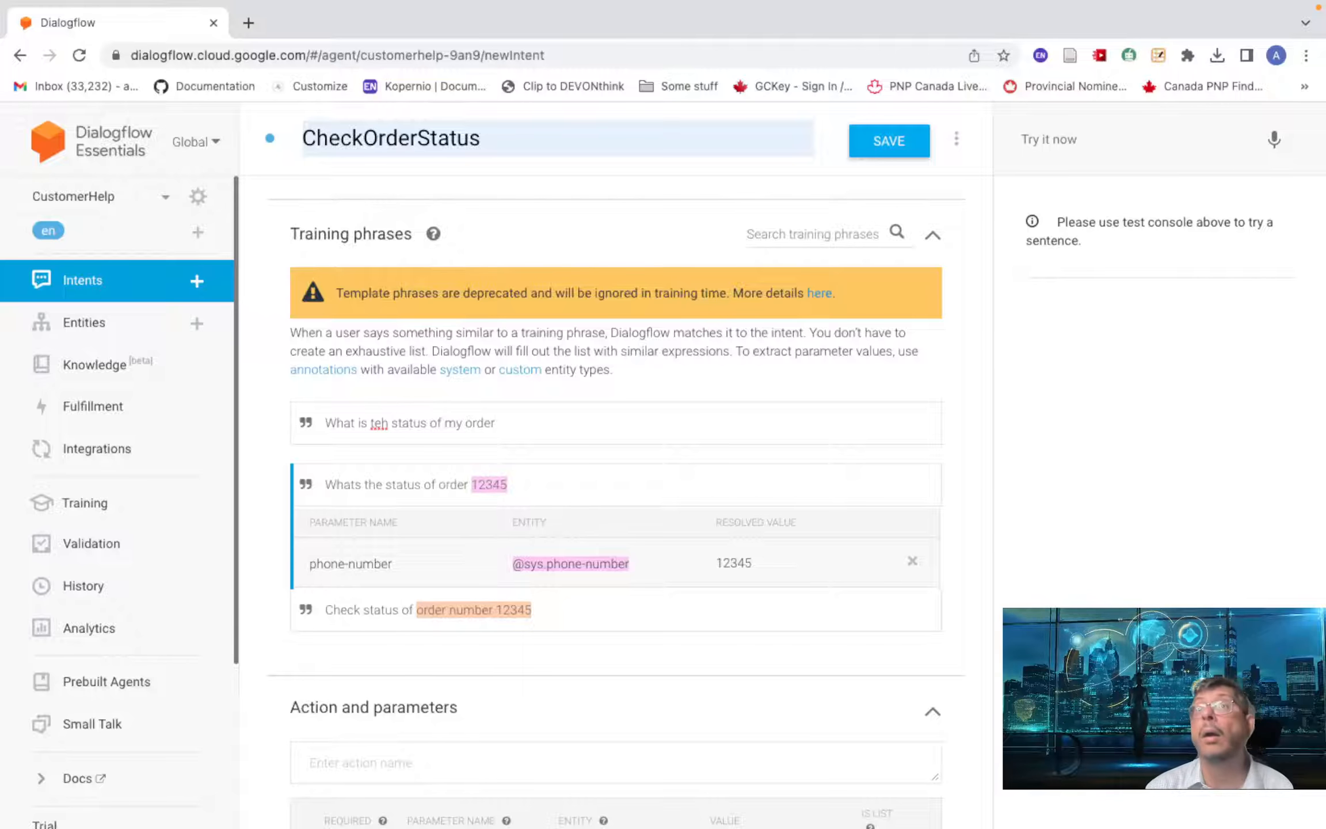
key(Return)
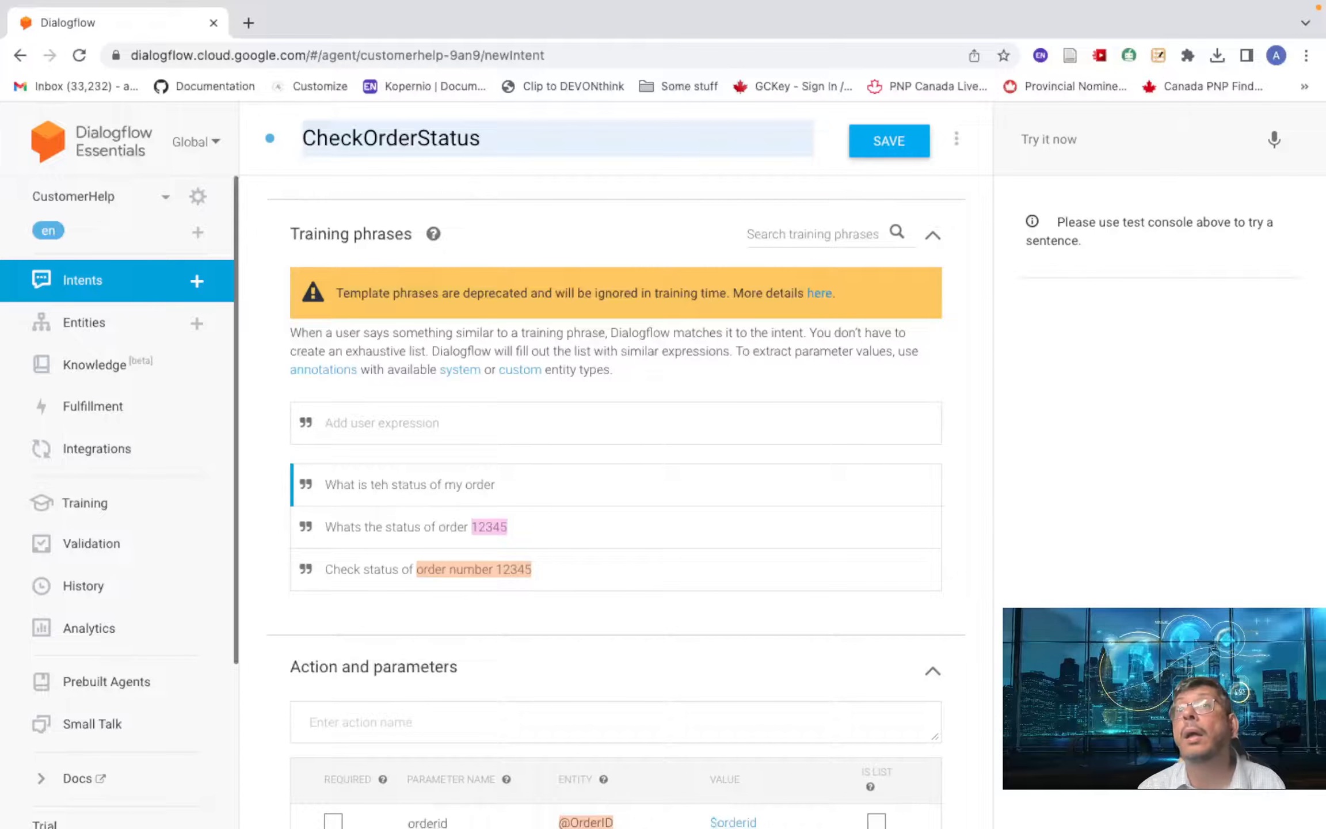
scroll(551, 443, down, 2)
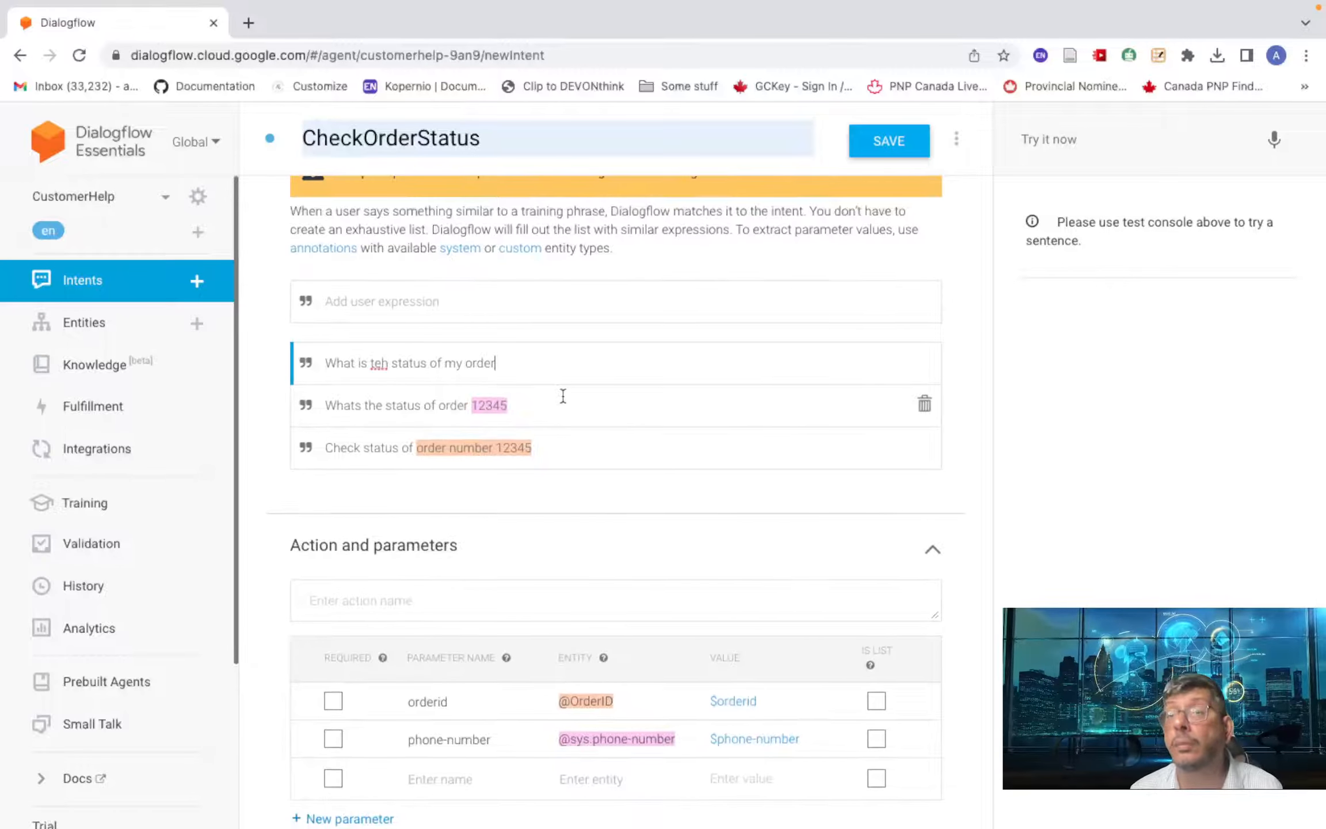
- Fix the phrases to 'What is the status of my order?' and 'What's the status of order 12345'
text(?)
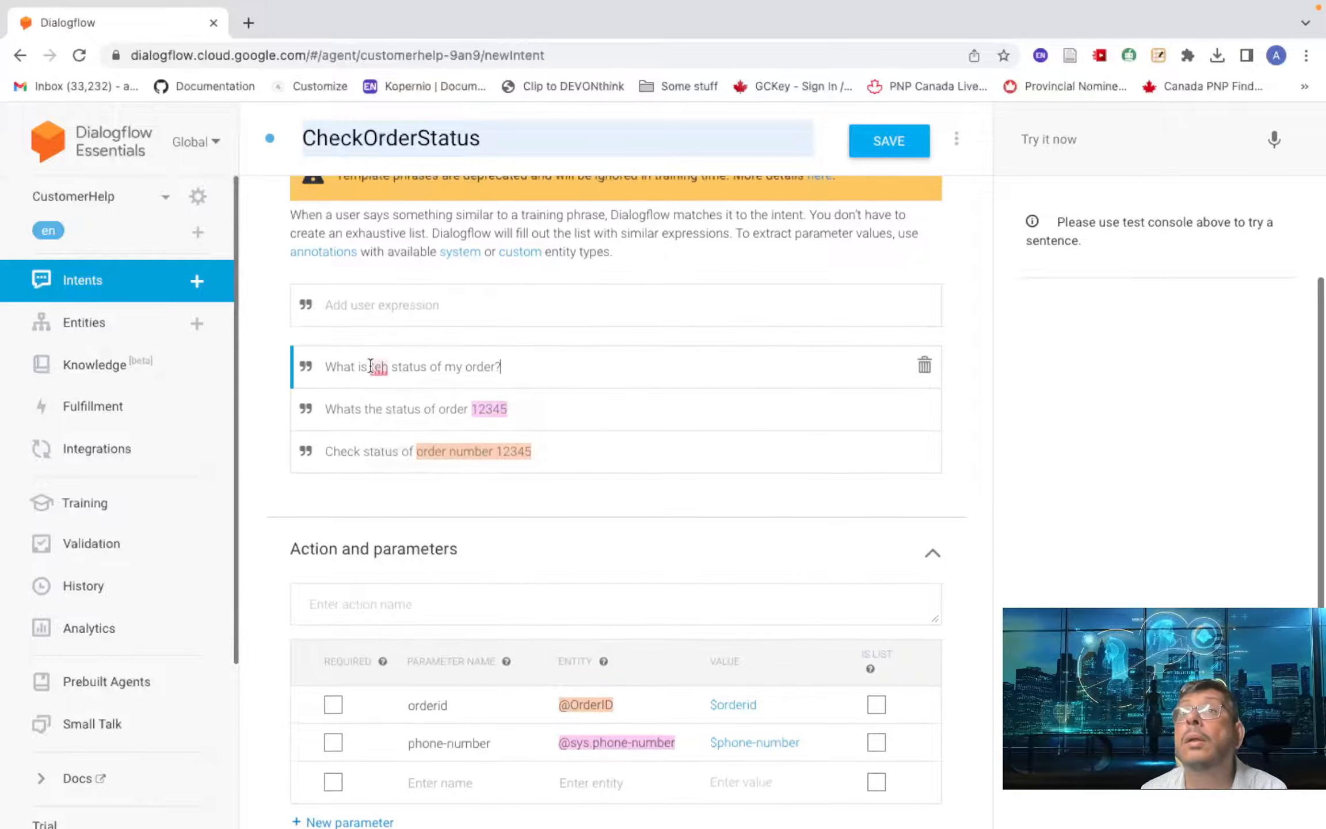
mouse_move(372, 365)
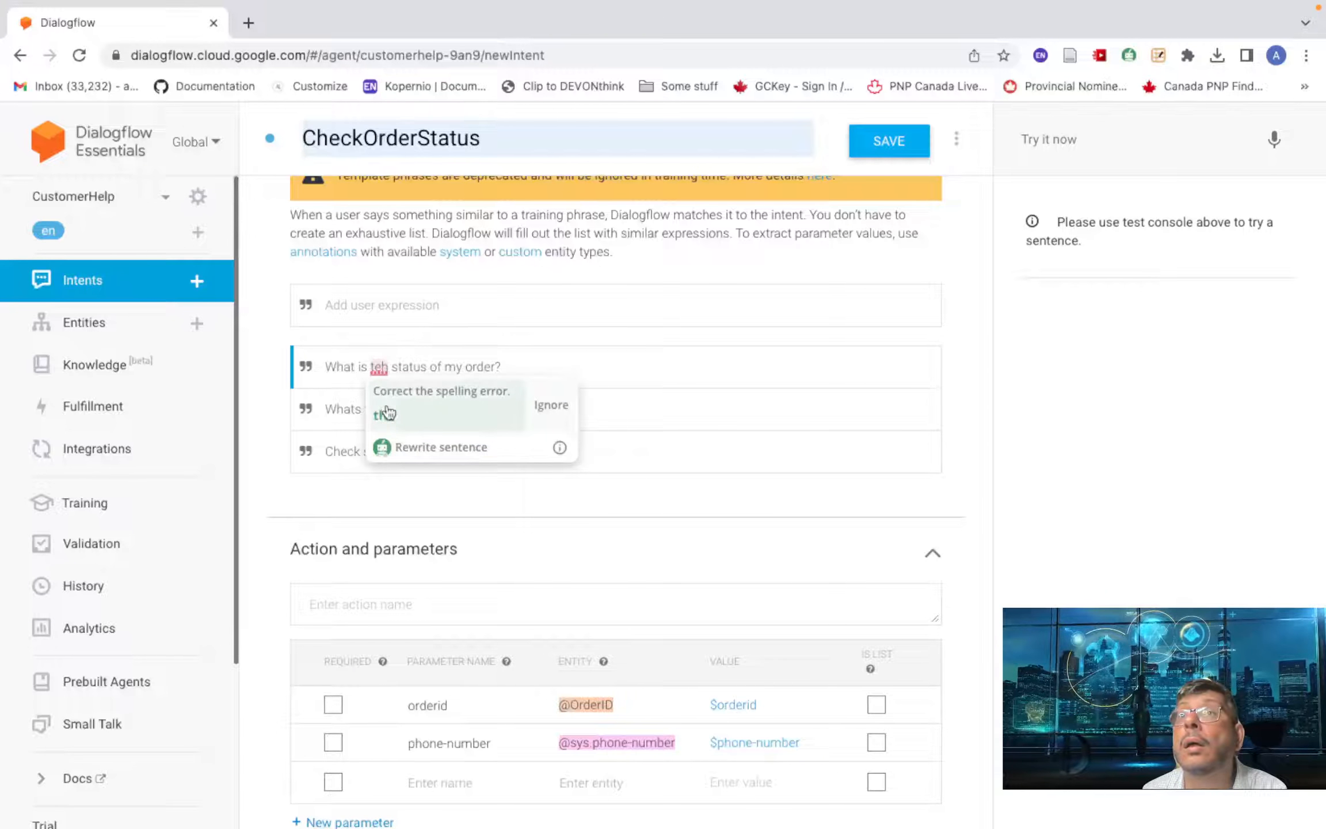
click(384, 413)
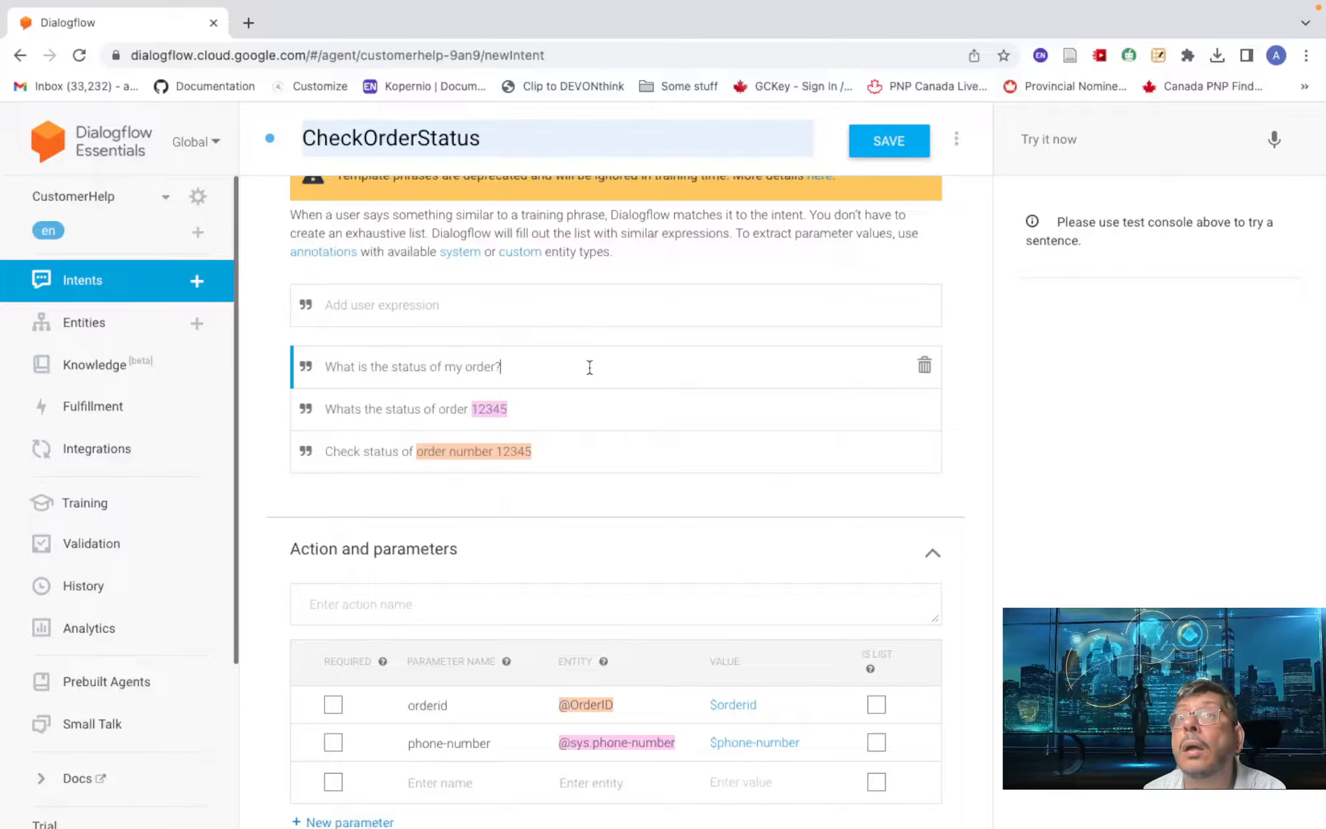
click(537, 409)
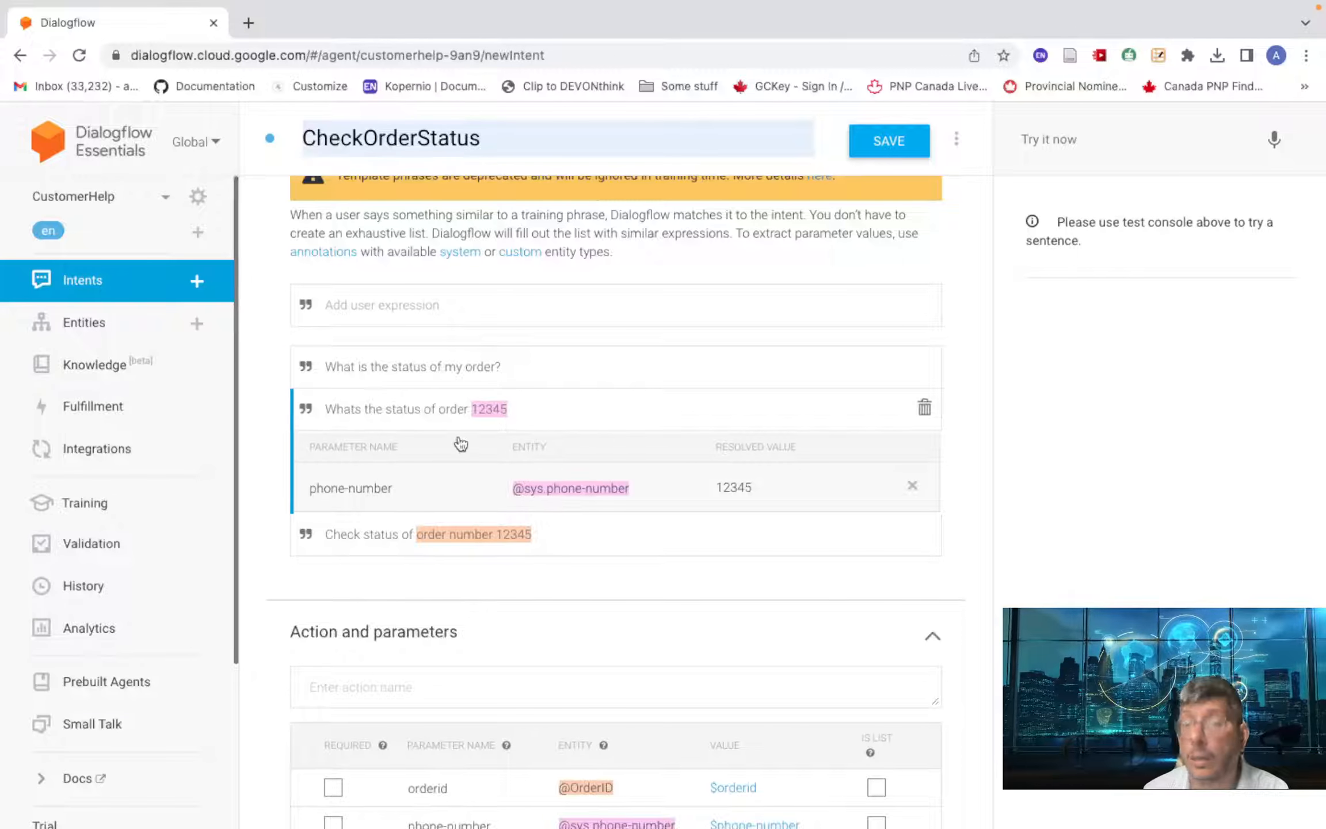
text(')
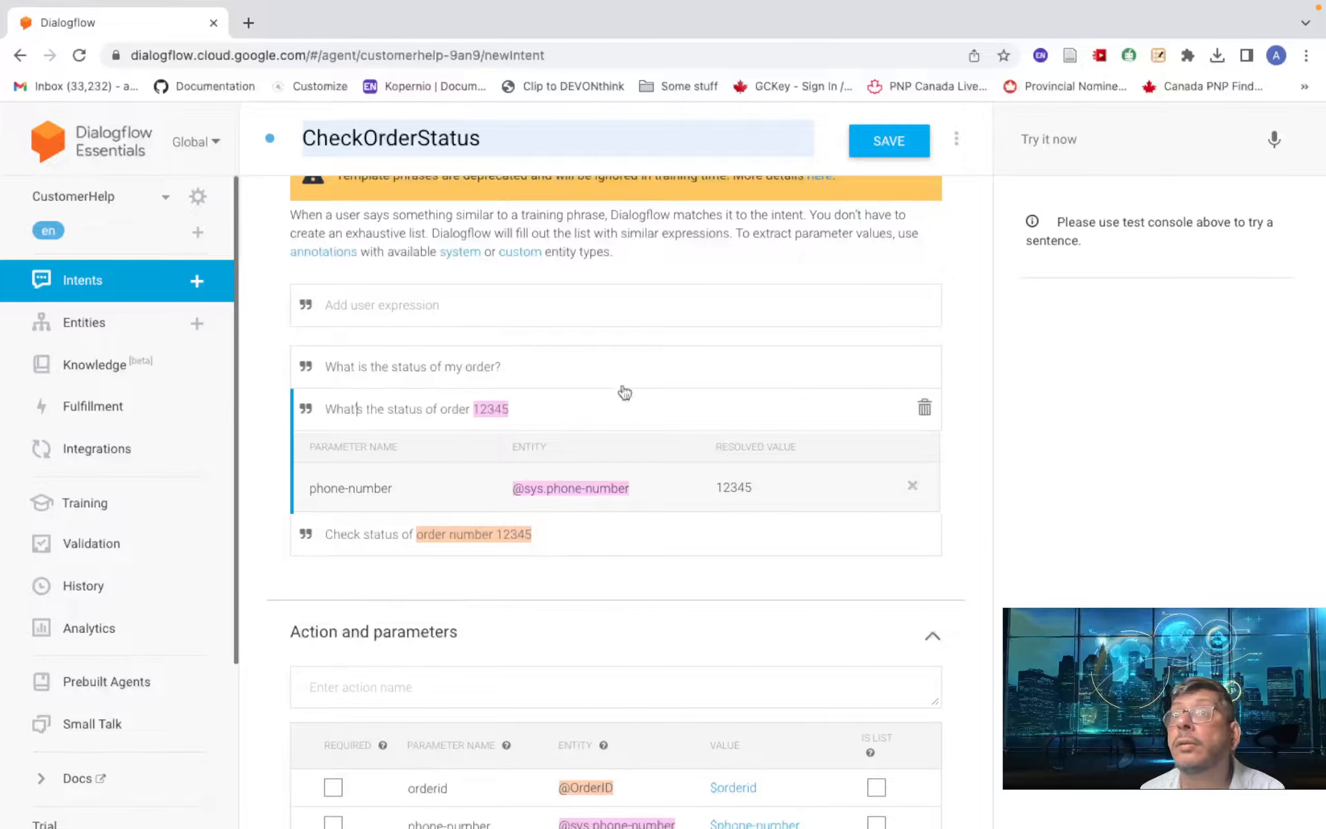
click(605, 364)
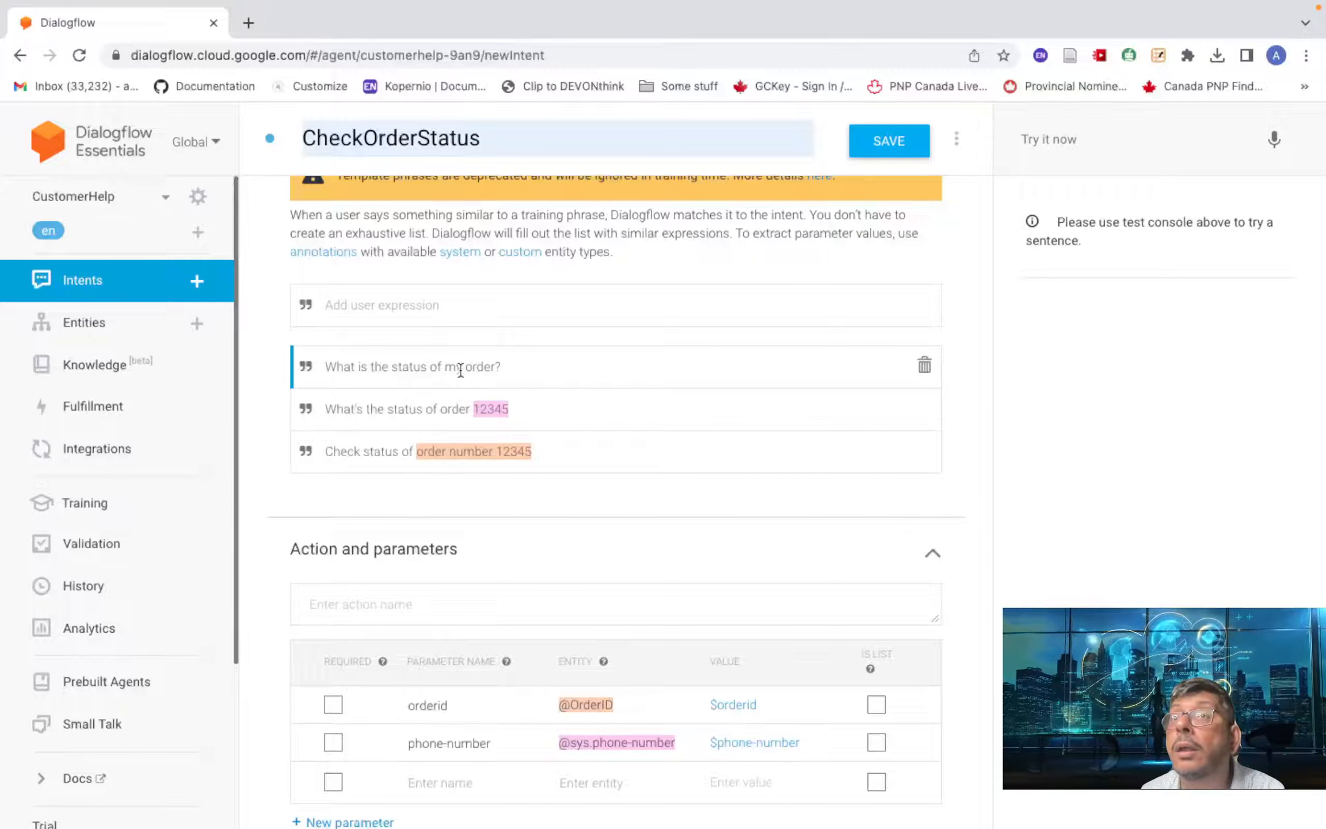
double_click(486, 410)
click(555, 368)
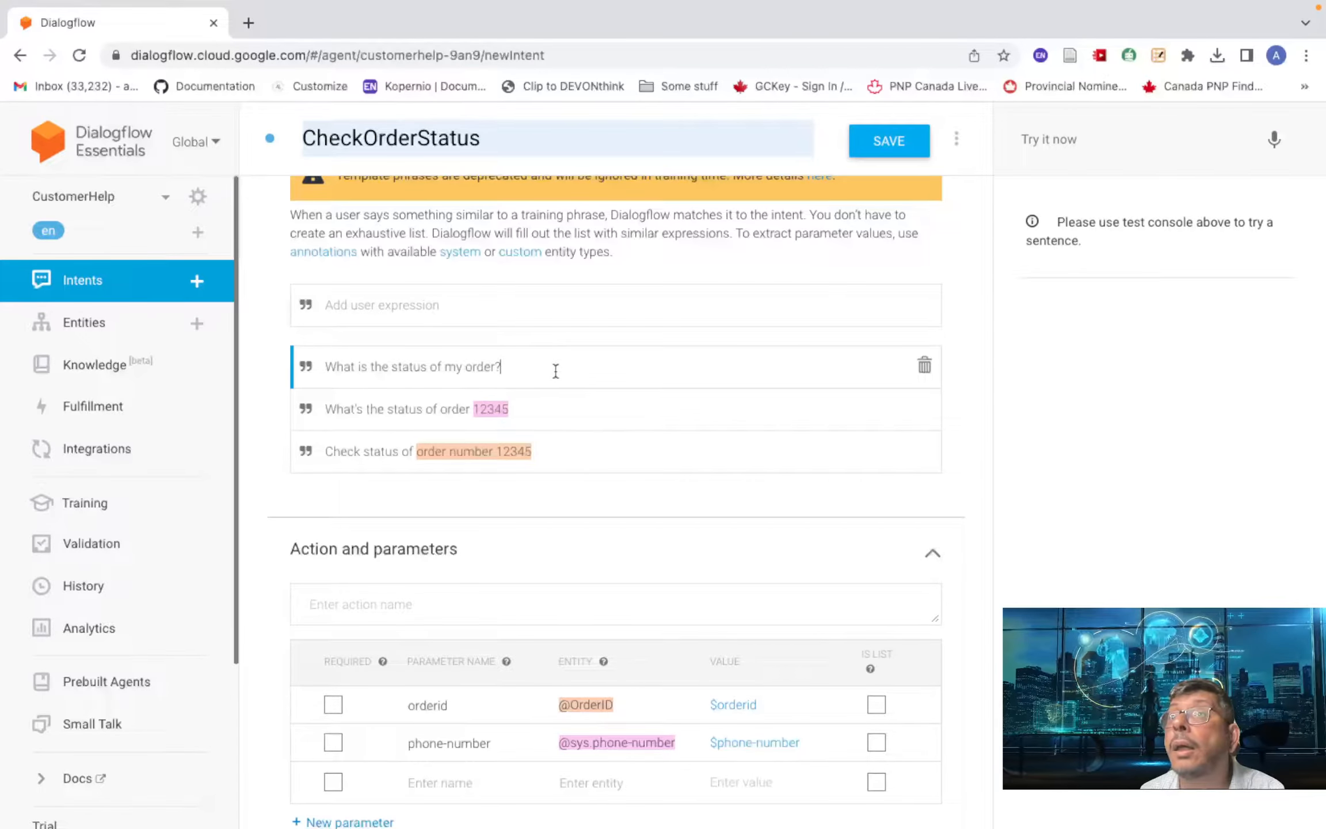
scroll(472, 367, up, 3)
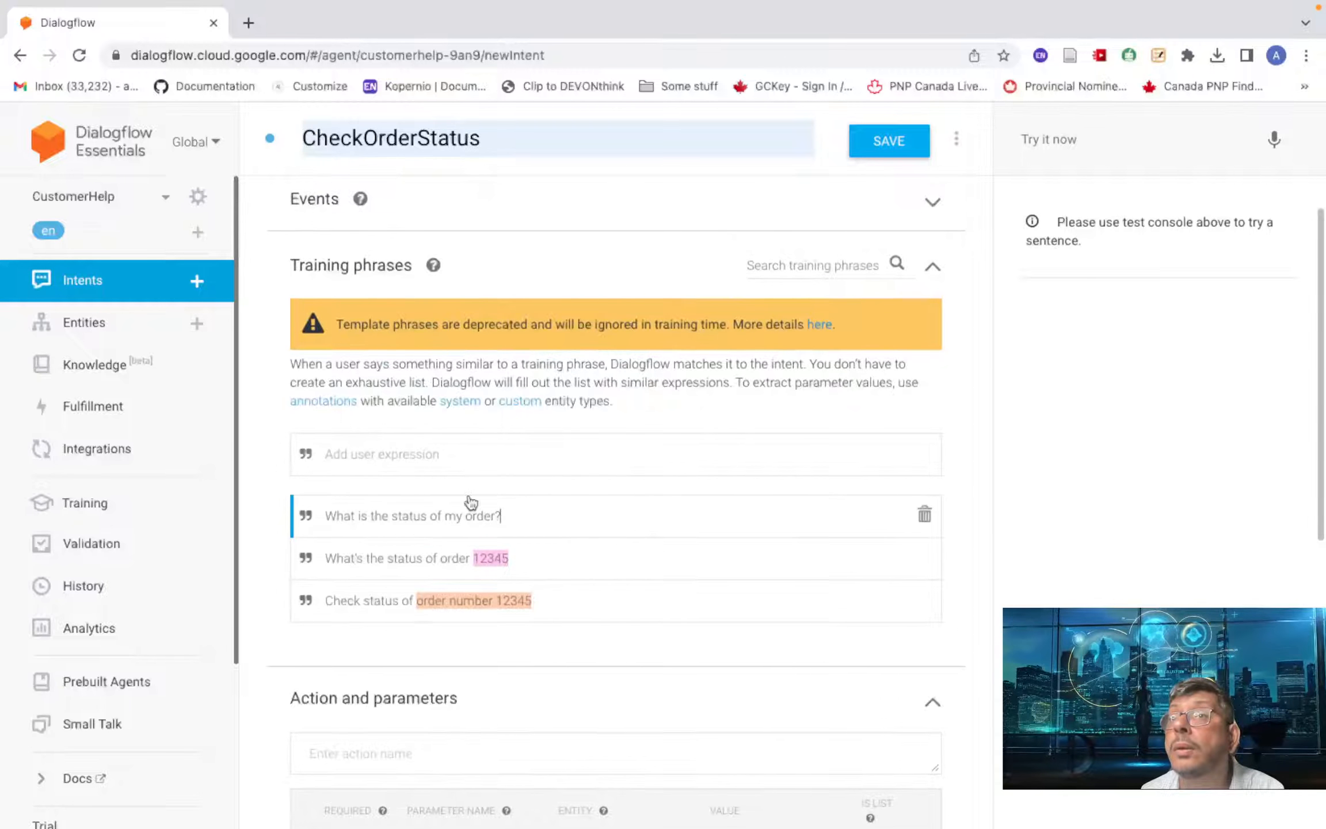
scroll(471, 502, down, 1)
scroll(470, 502, down, 3)
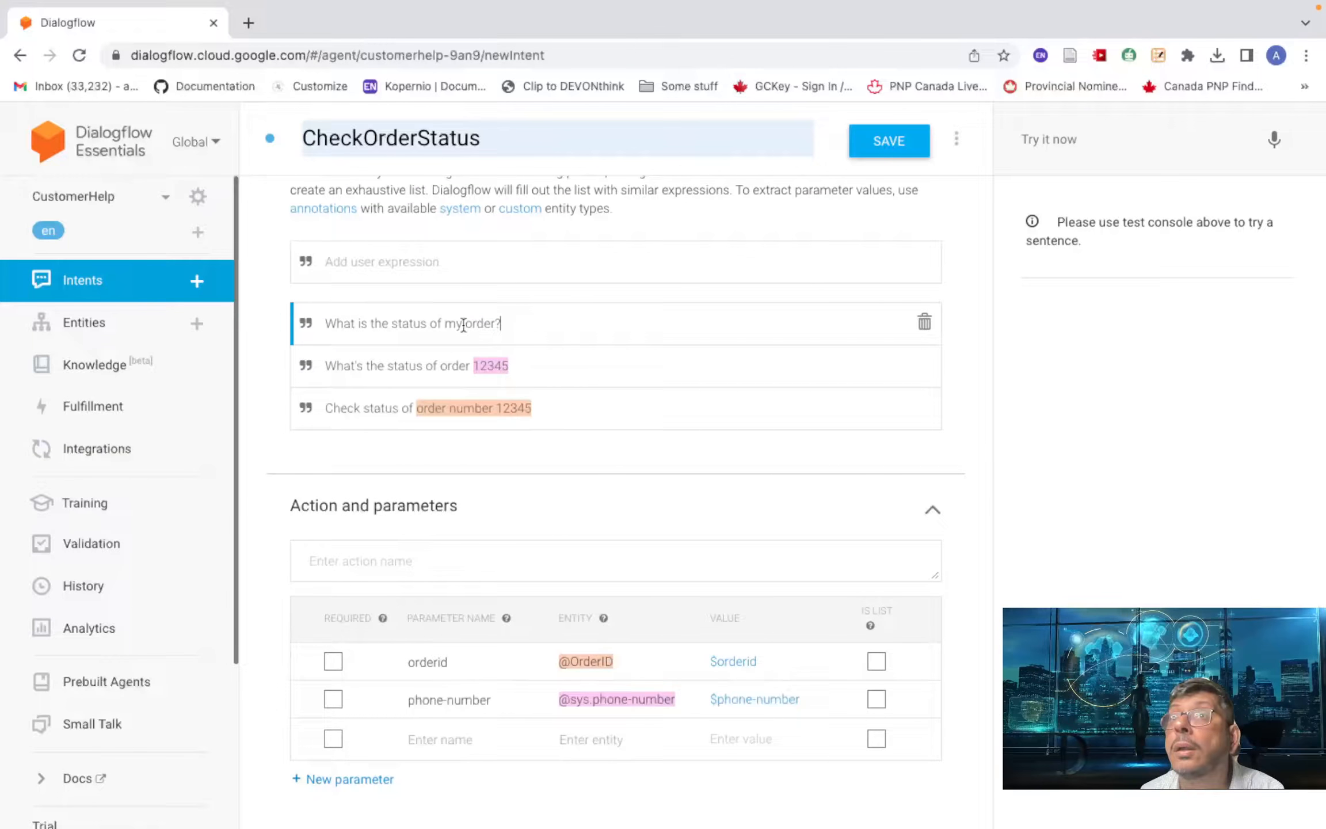
click(478, 371)
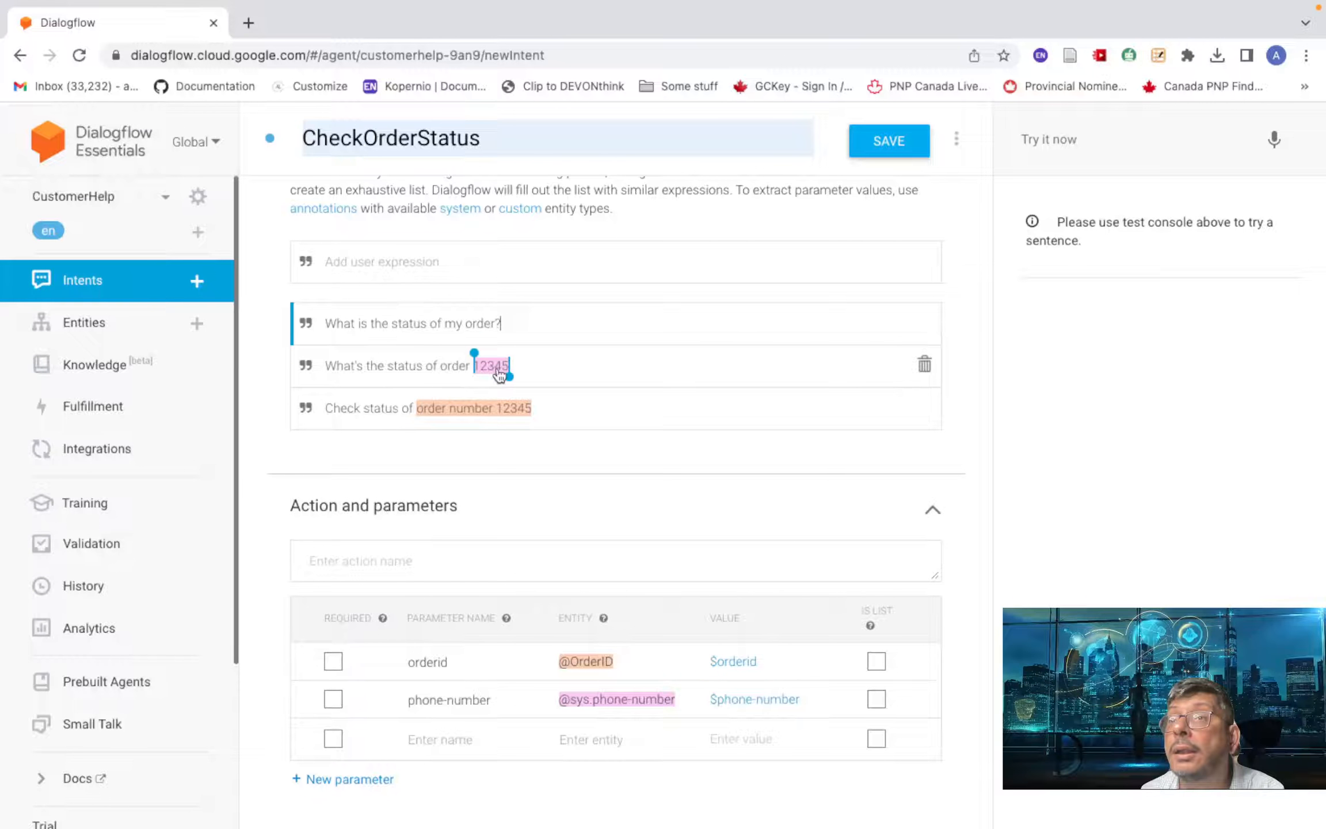
click(492, 367)
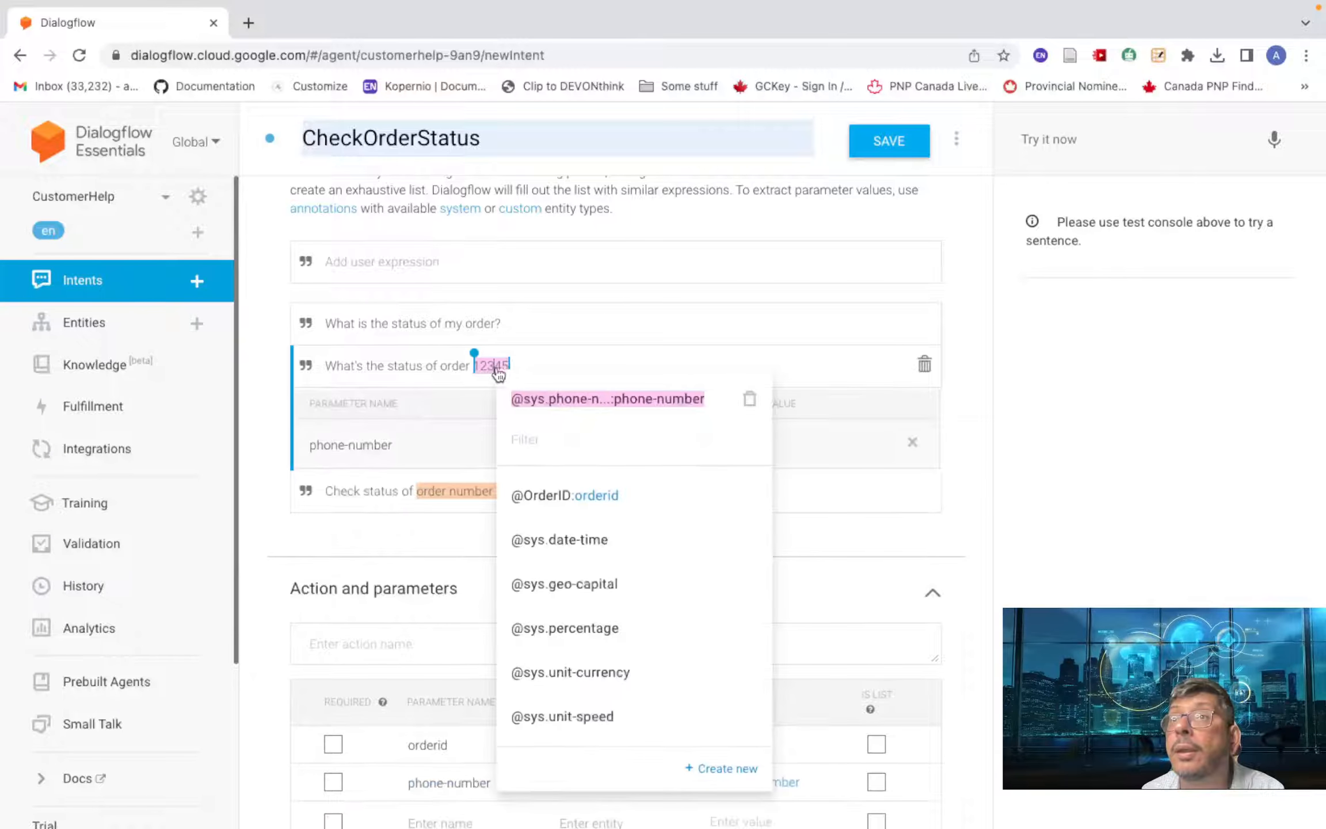
click(557, 496)
click(597, 335)
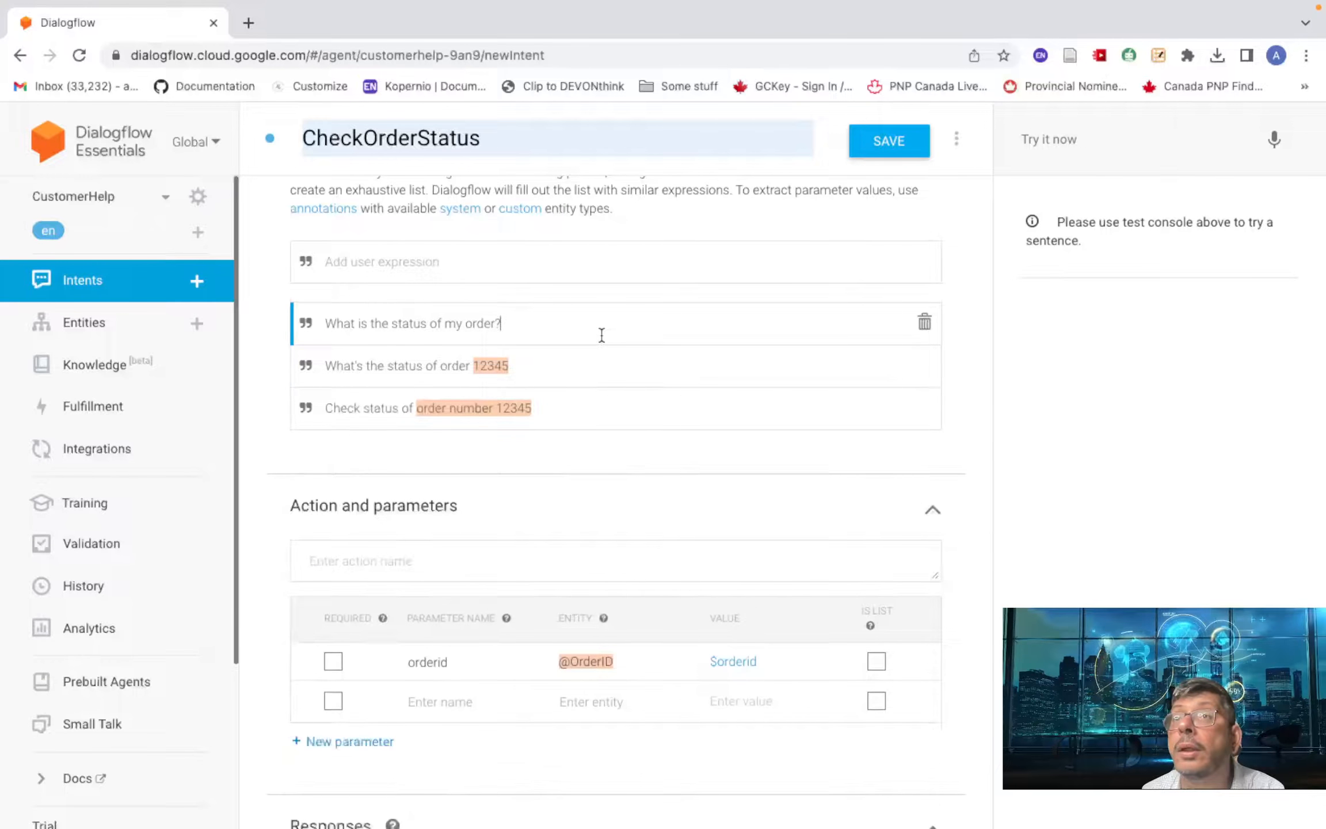
mouse_move(465, 325)
mouse_down()
mouse_move(504, 326)
mouse_move(492, 328)
mouse_up()
click(561, 413)
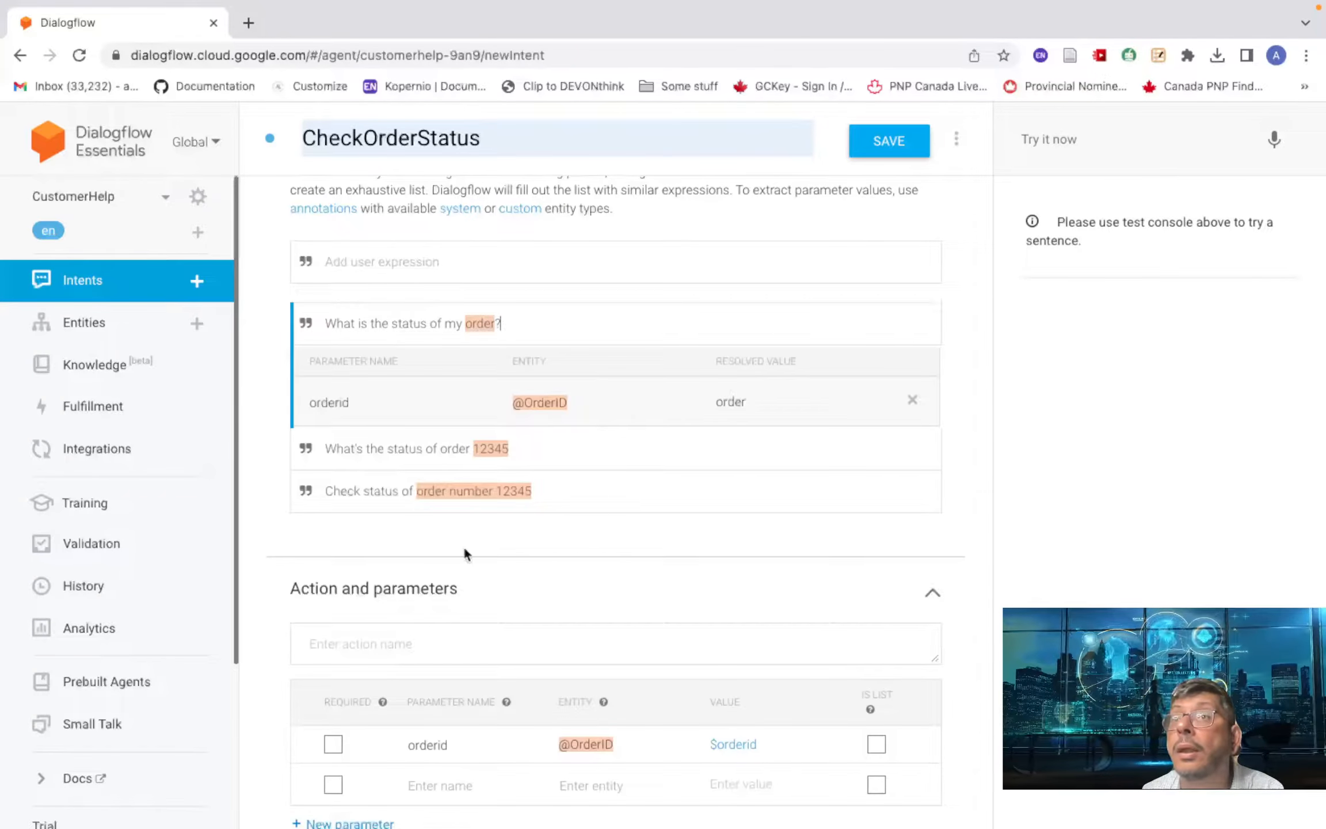
- Make orderid required with the prompt 'Please provide your order number.'
click(333, 744)
scroll(406, 662, down, 3)
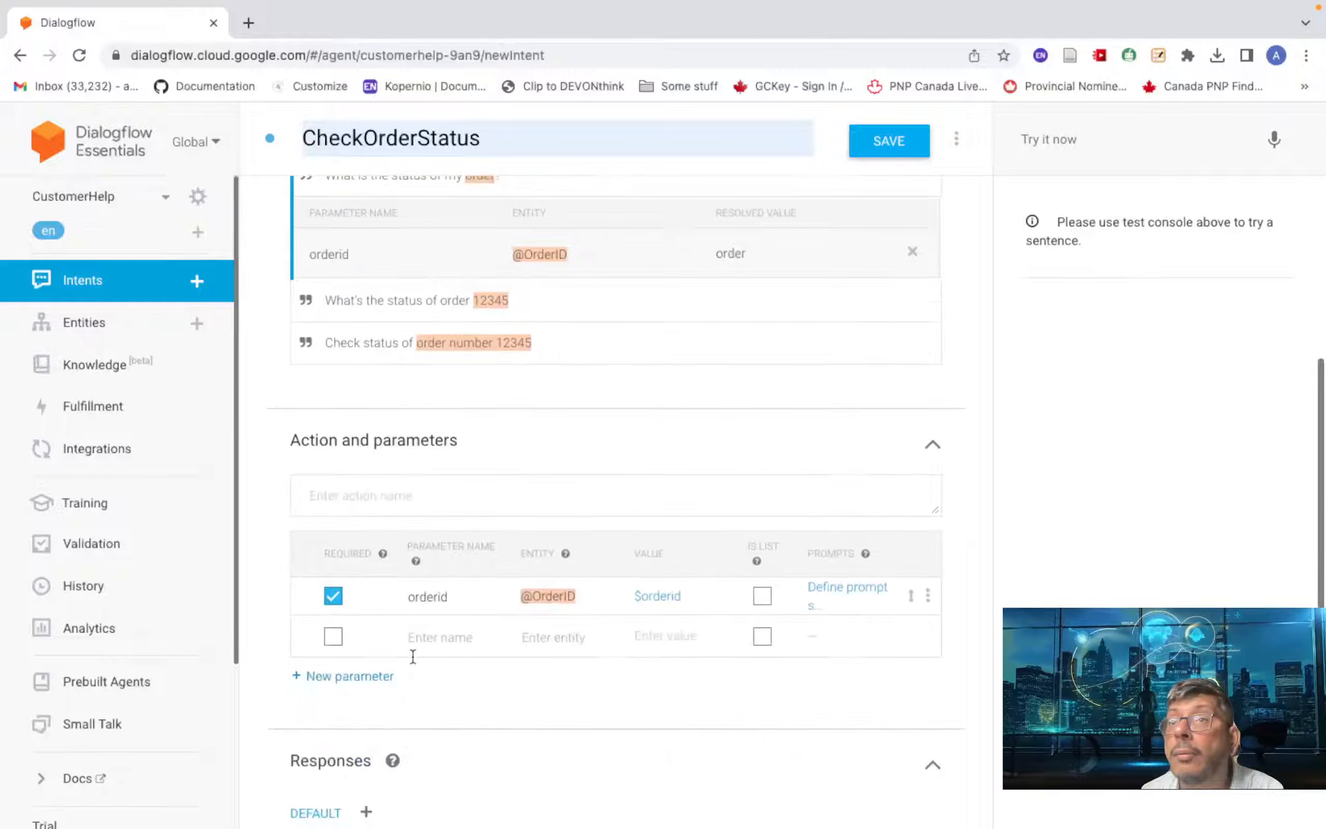
click(840, 593)
click(396, 521)
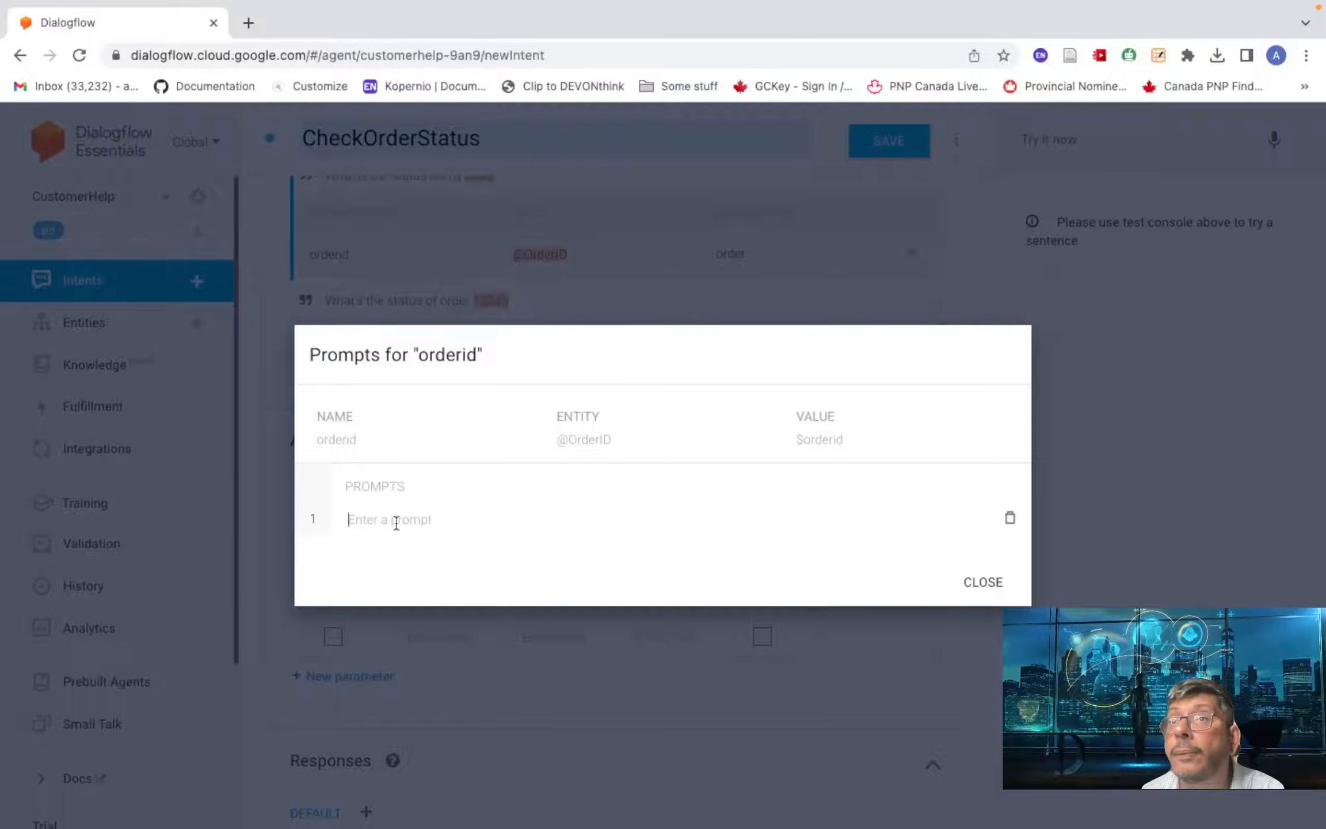
text(P)
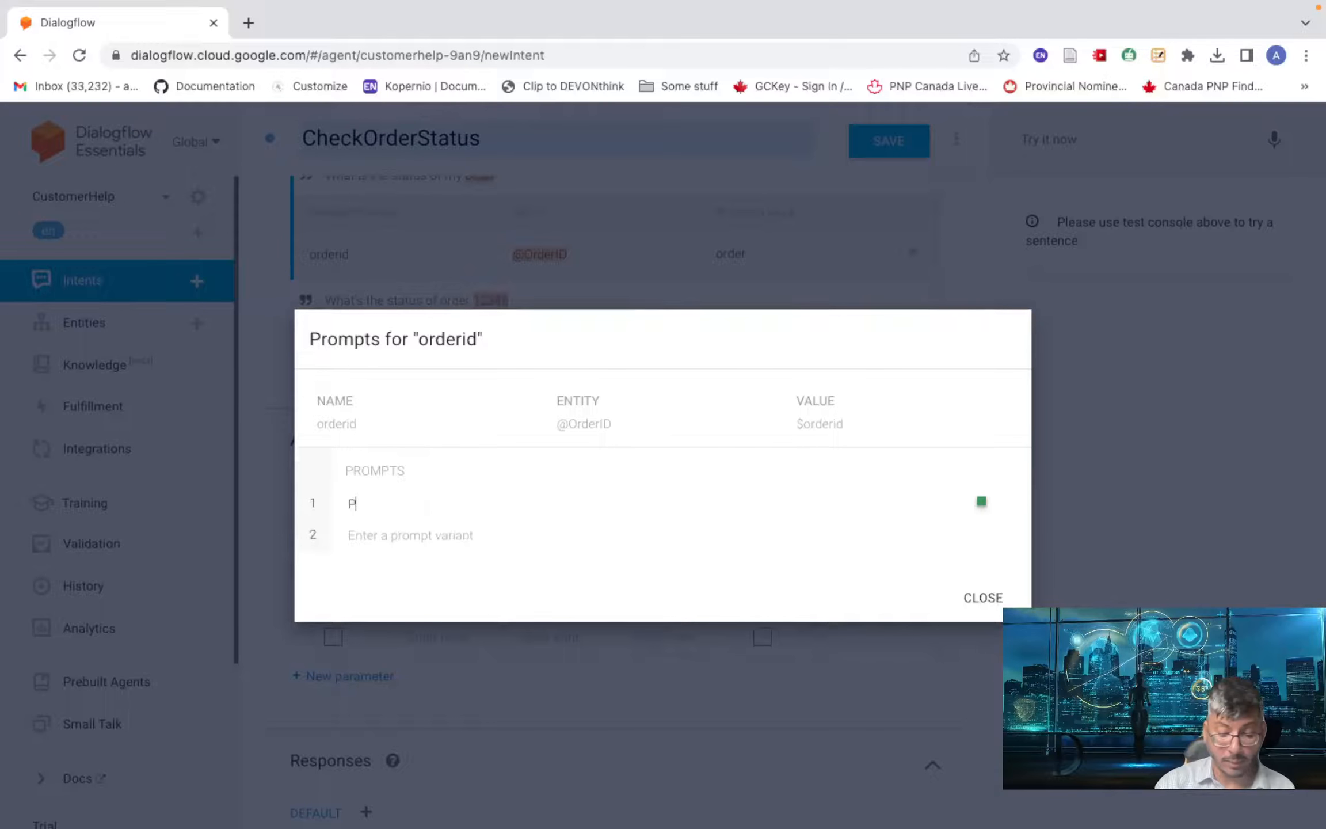
text(lease pro)
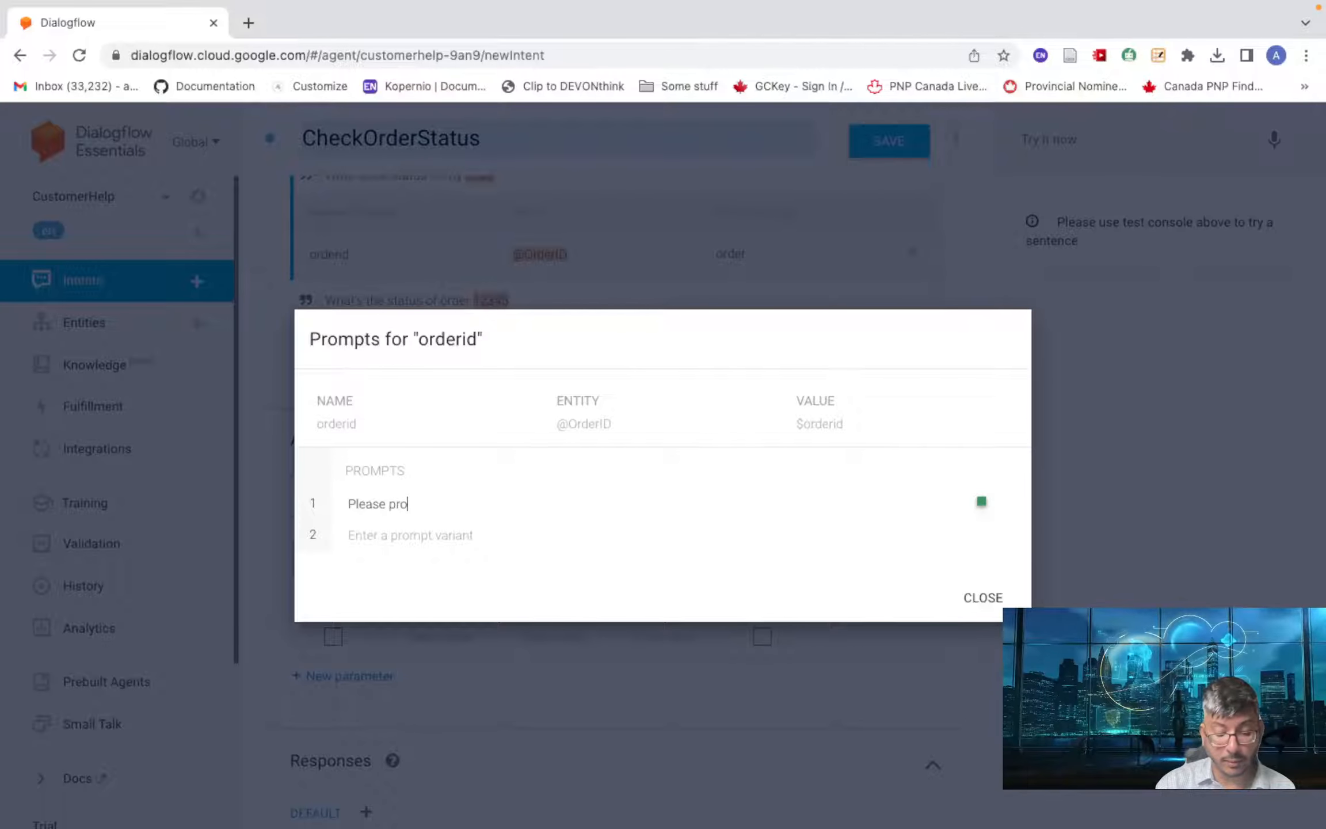
text(vide you)
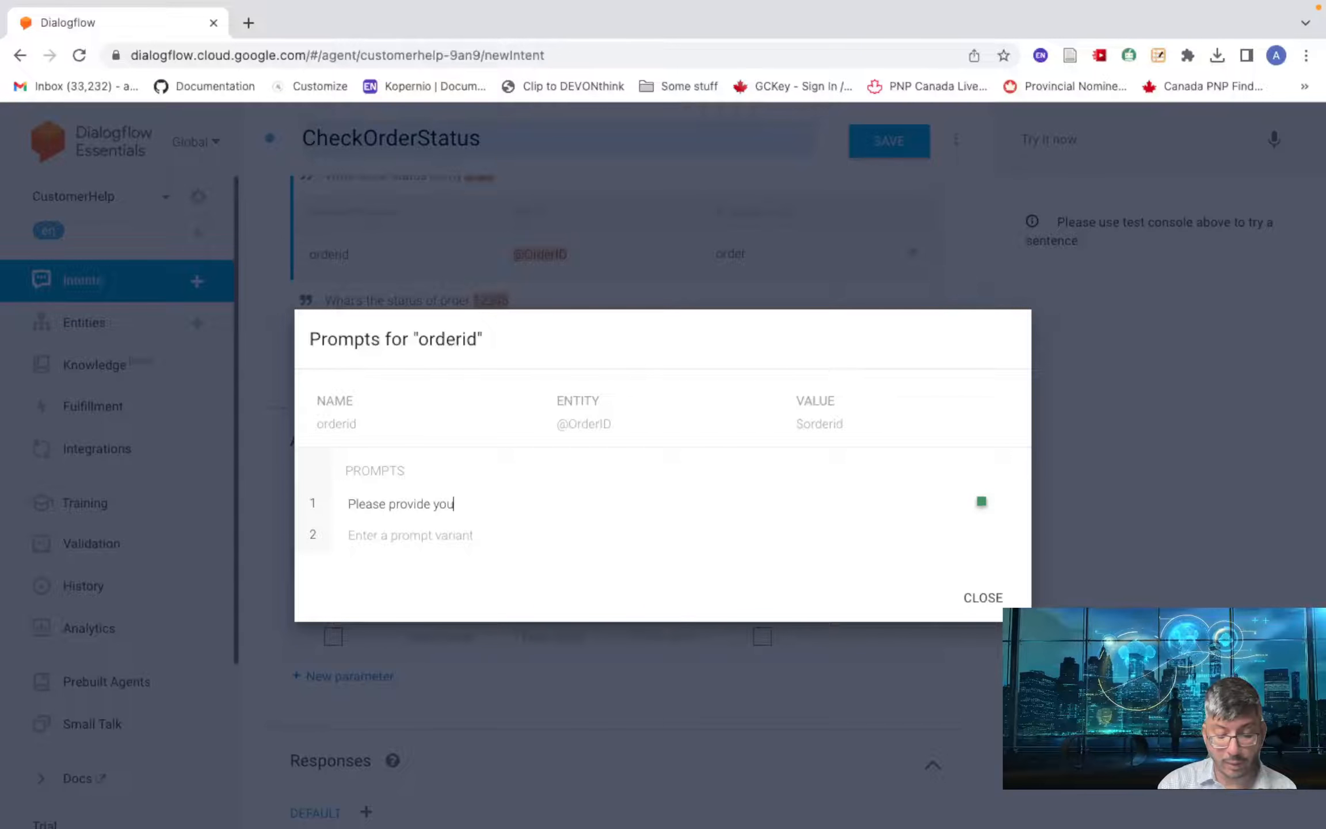
text(r order )
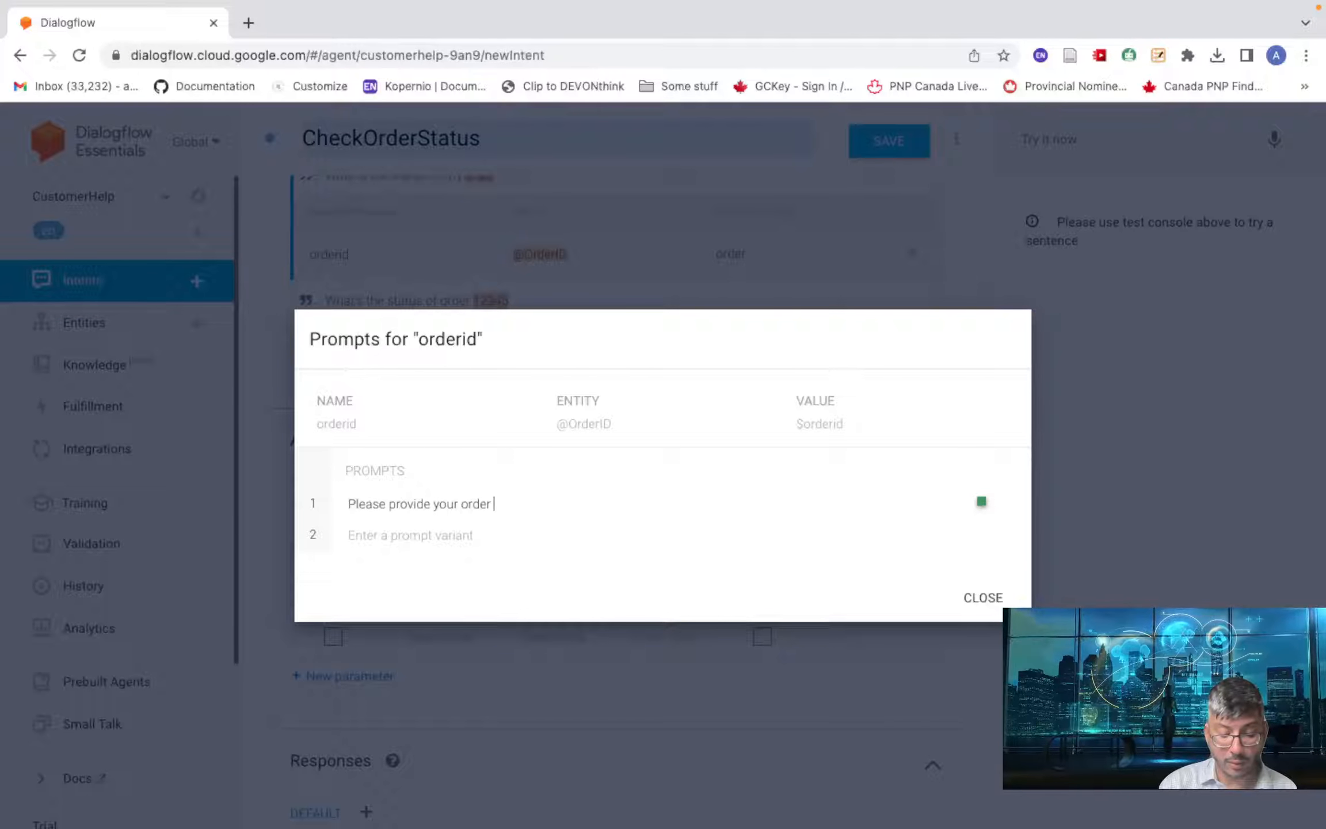
text(number.)
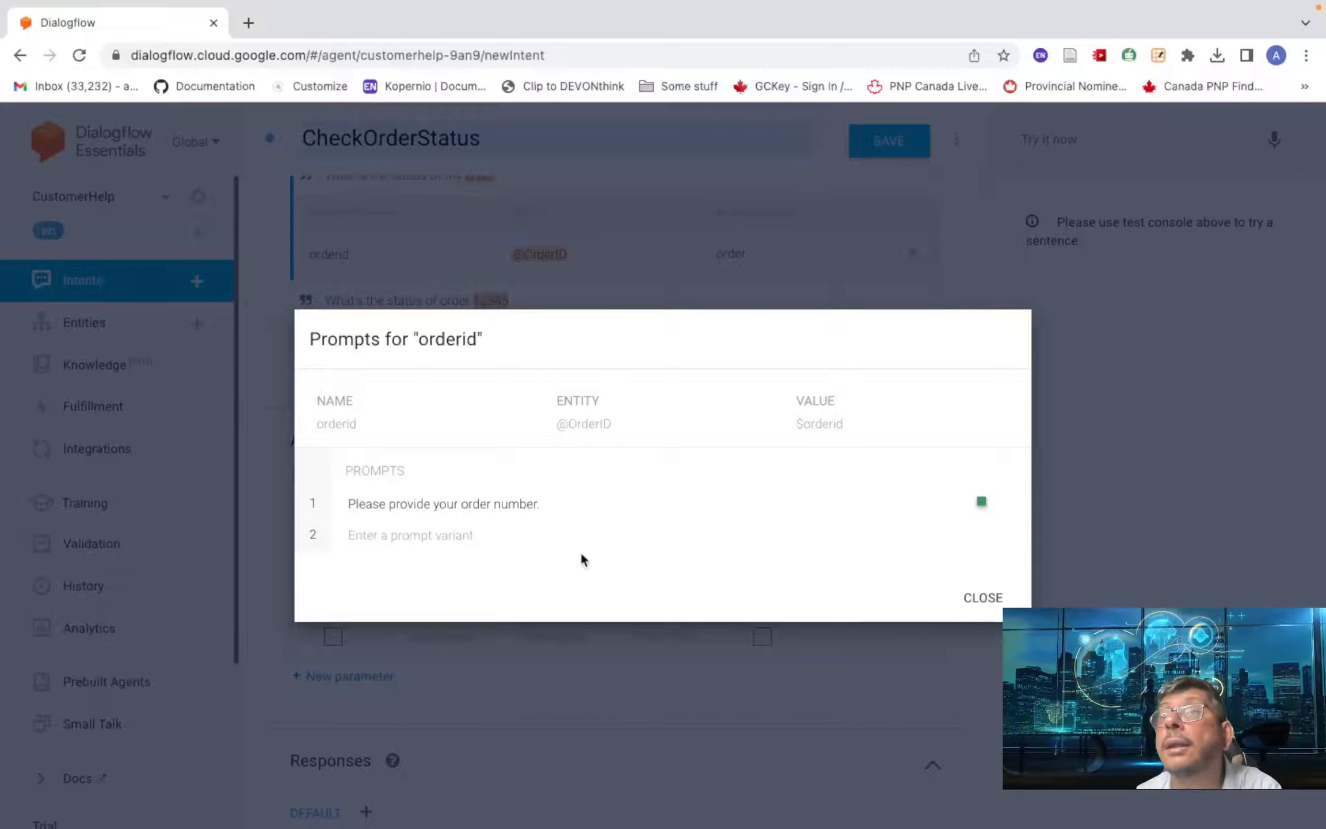
click(966, 602)
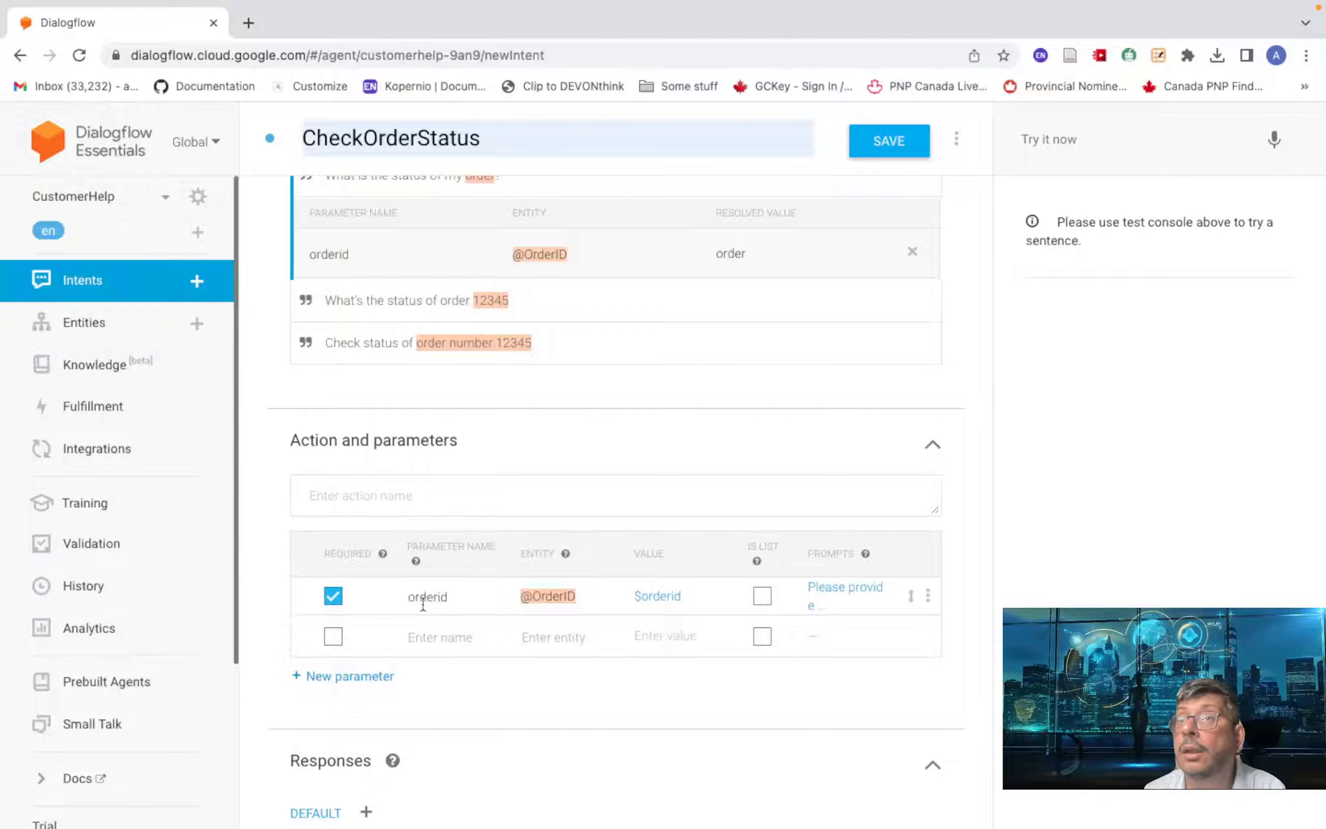
- Scroll down to Responses and place the cursor in the empty first text response
scroll(476, 506, down, 5)
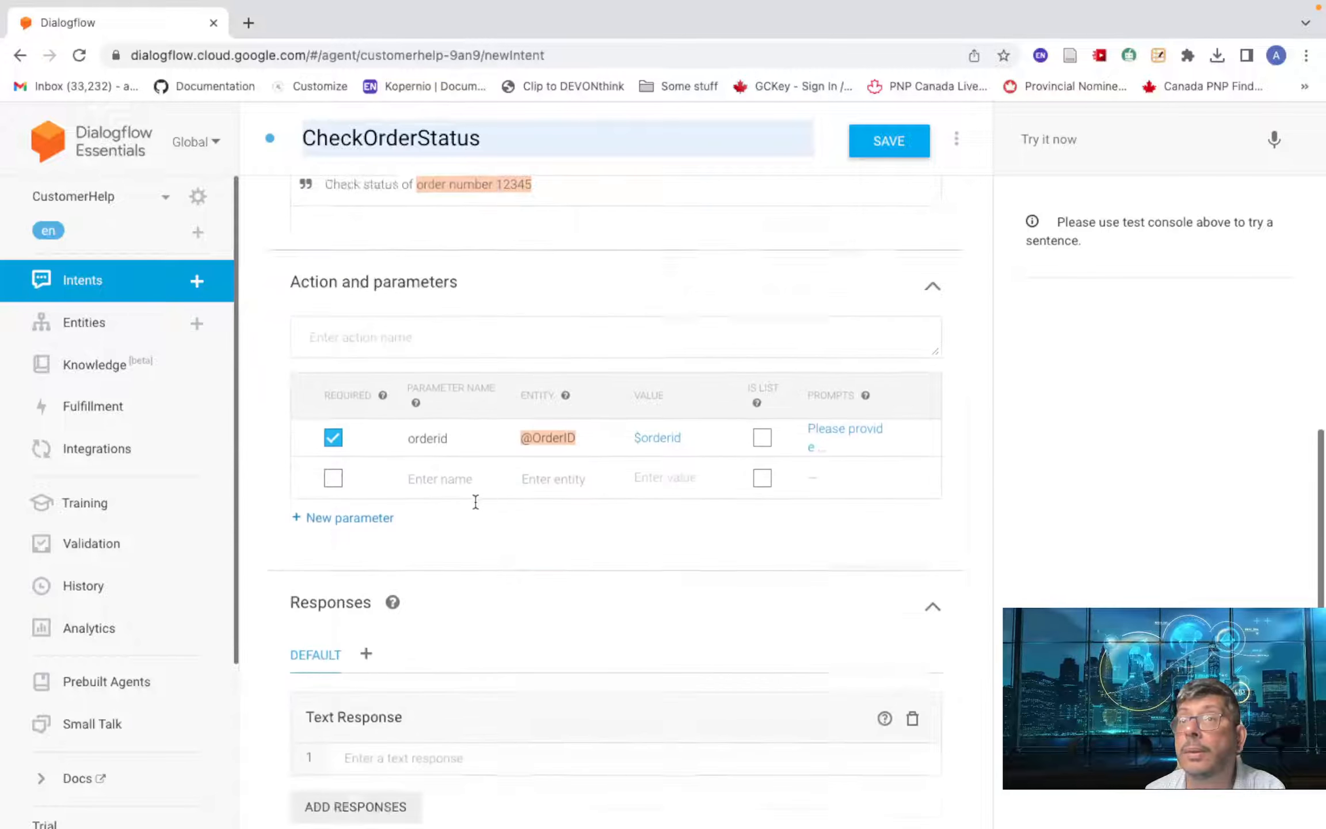
click(377, 592)
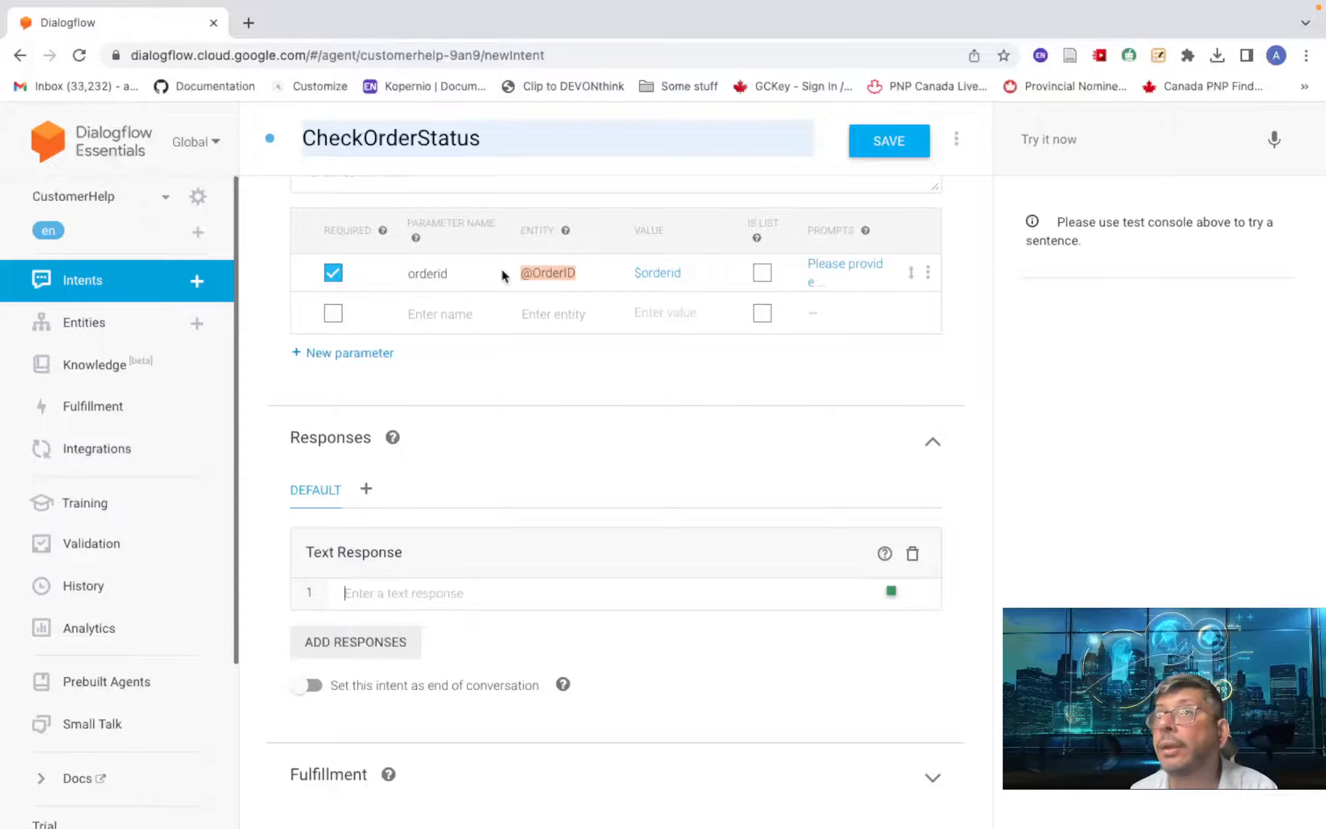
click(420, 591)
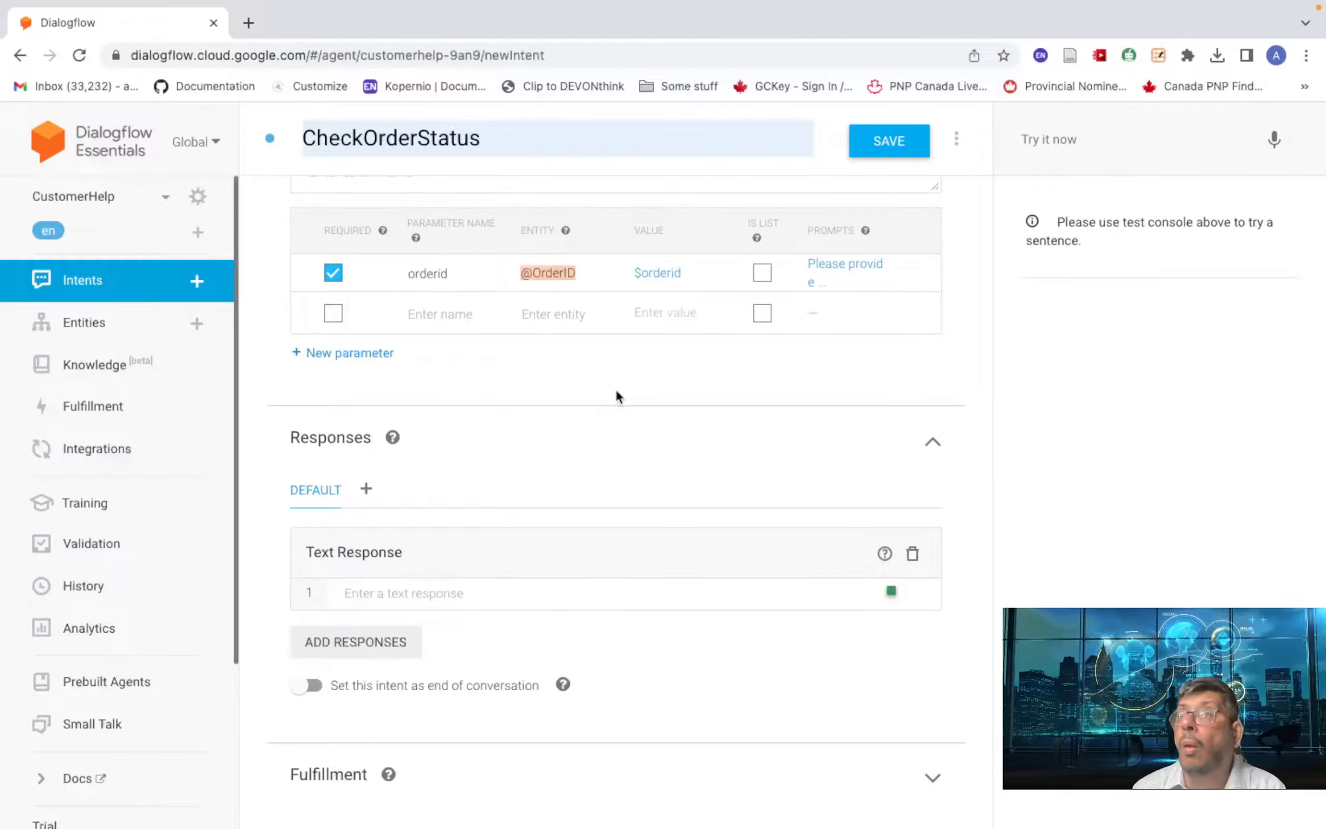
- Write the response 'The status of order number $orderid is currently in progress', asking for an email address
click(506, 598)
text(The )
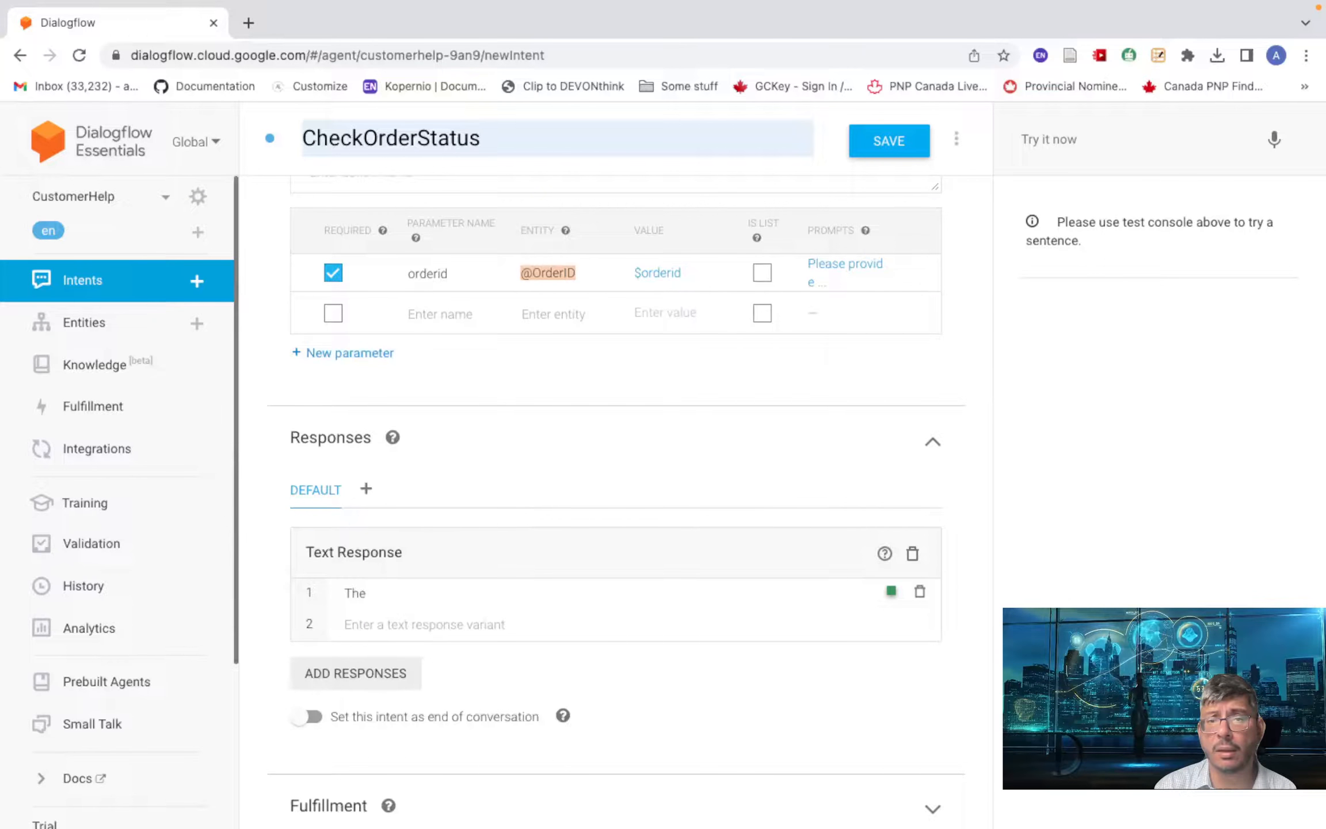
text(statu)
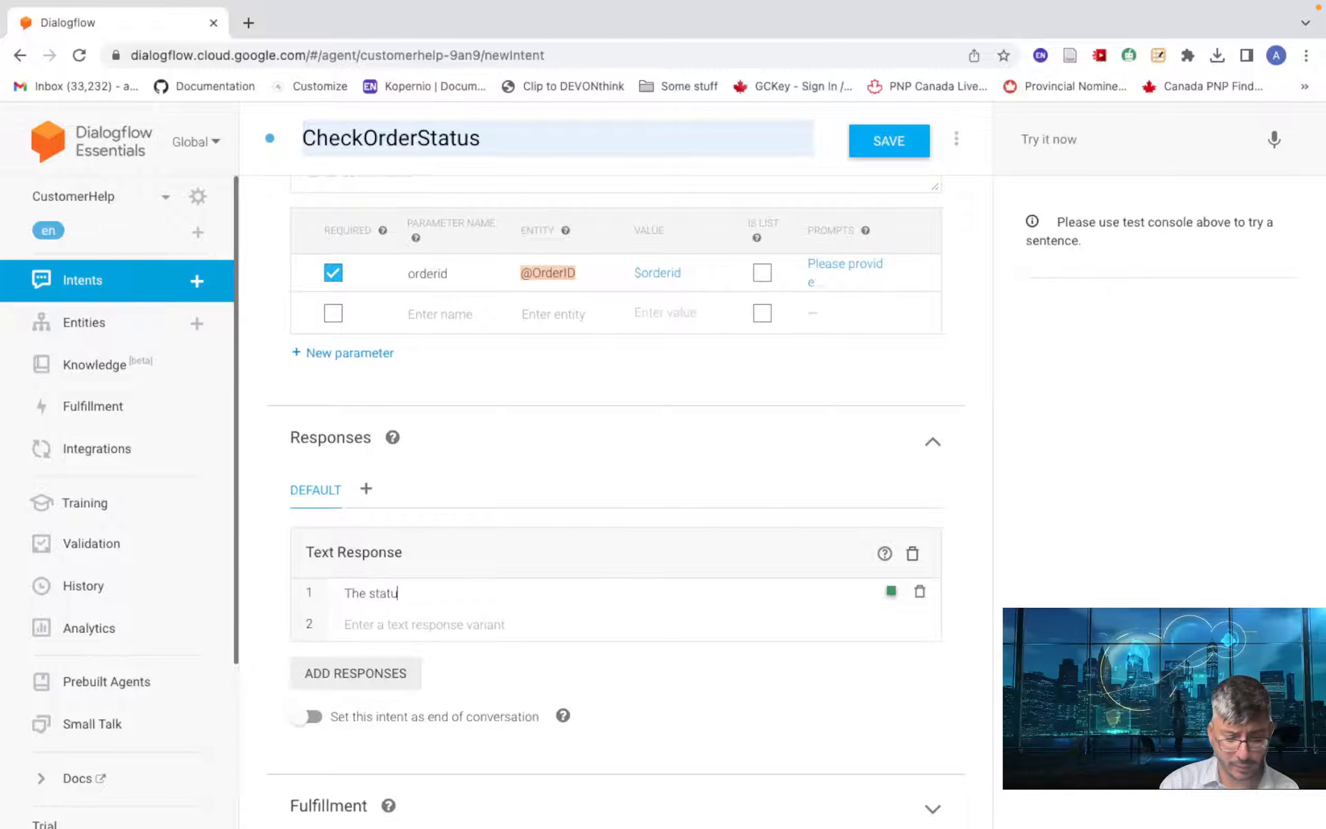
text(s of order )
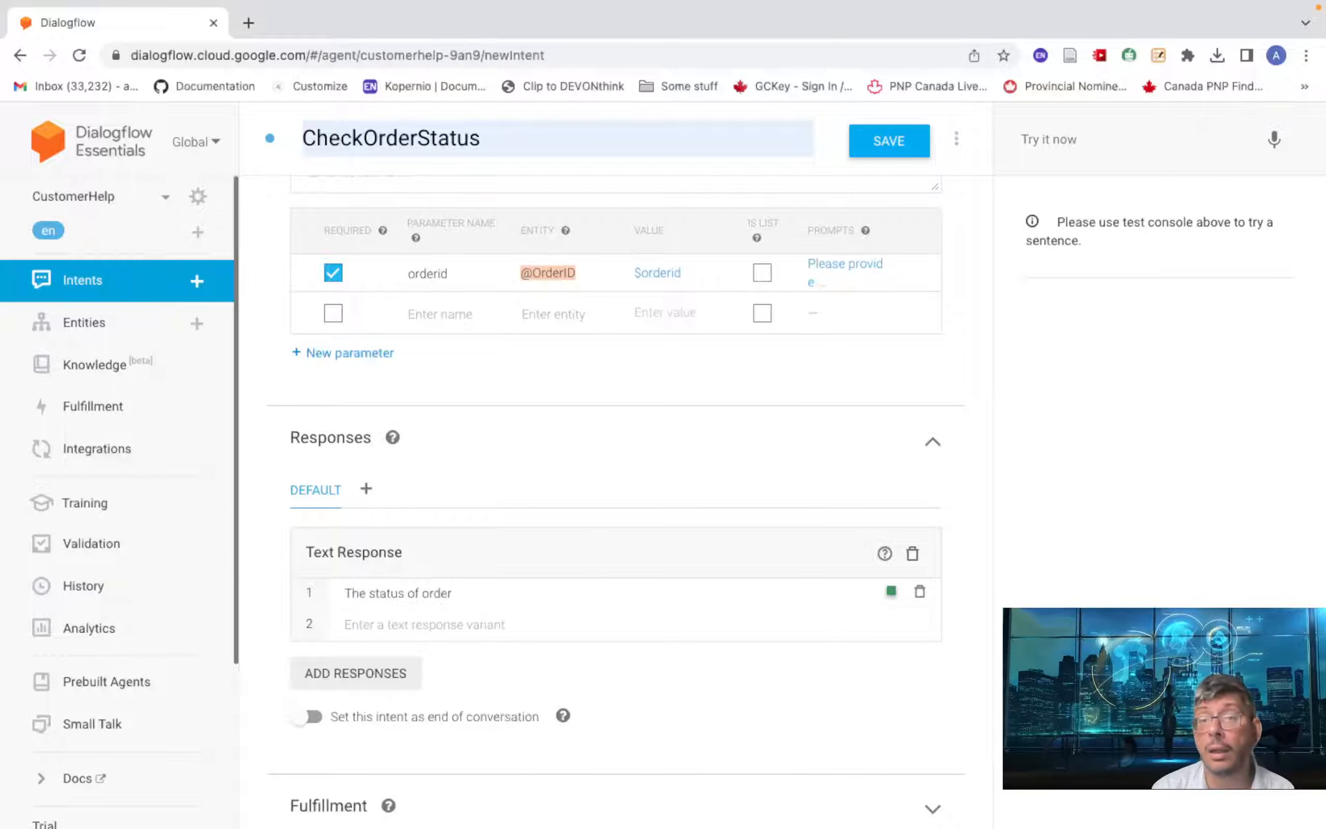
text(number )
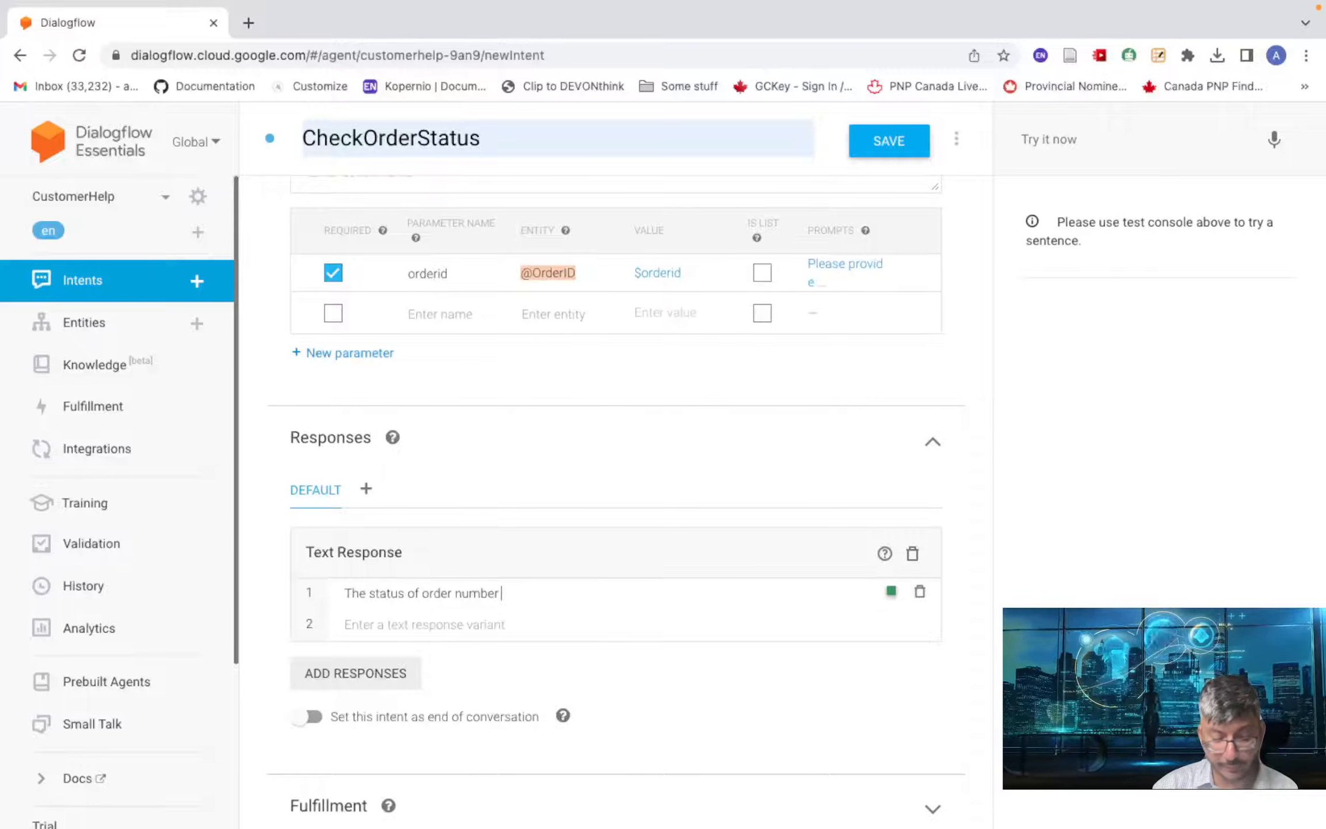
text($)
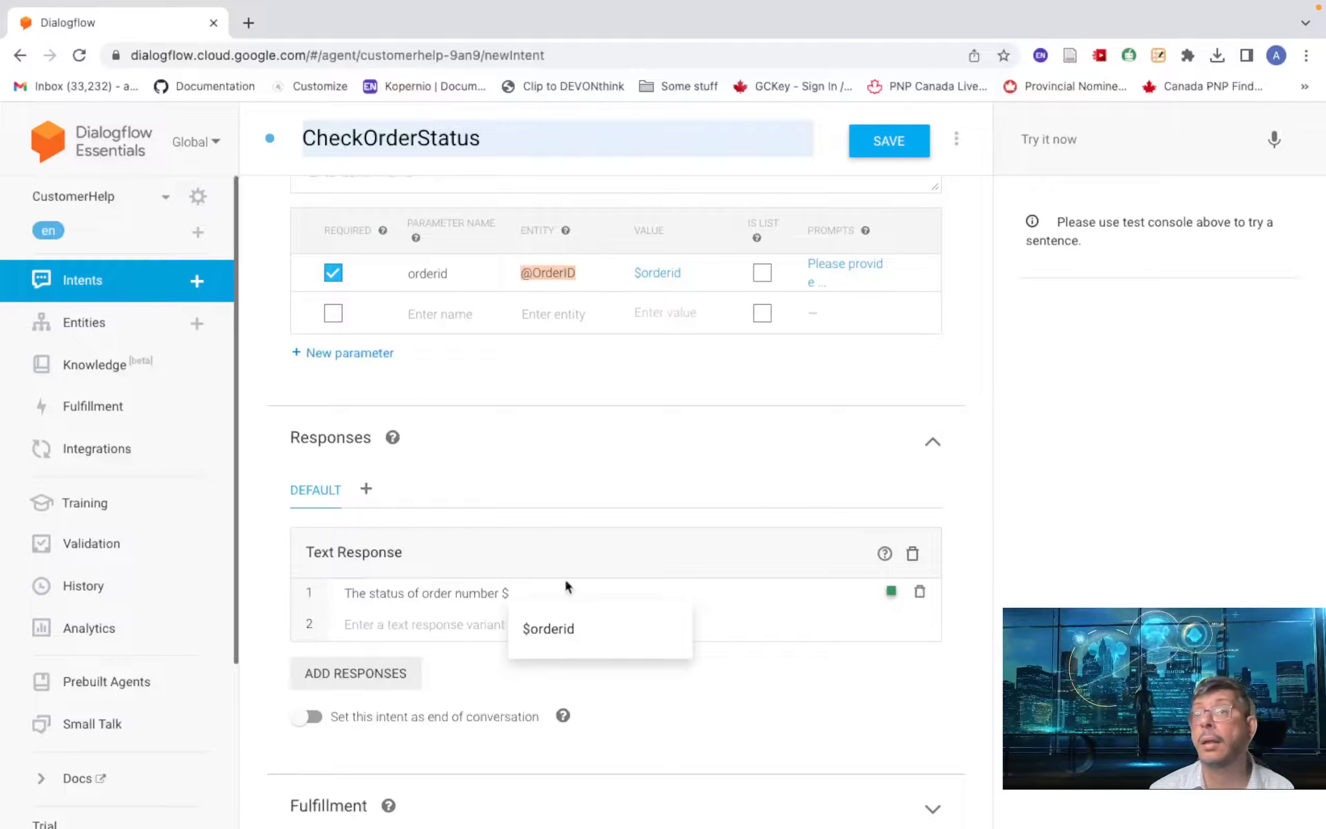
click(577, 636)
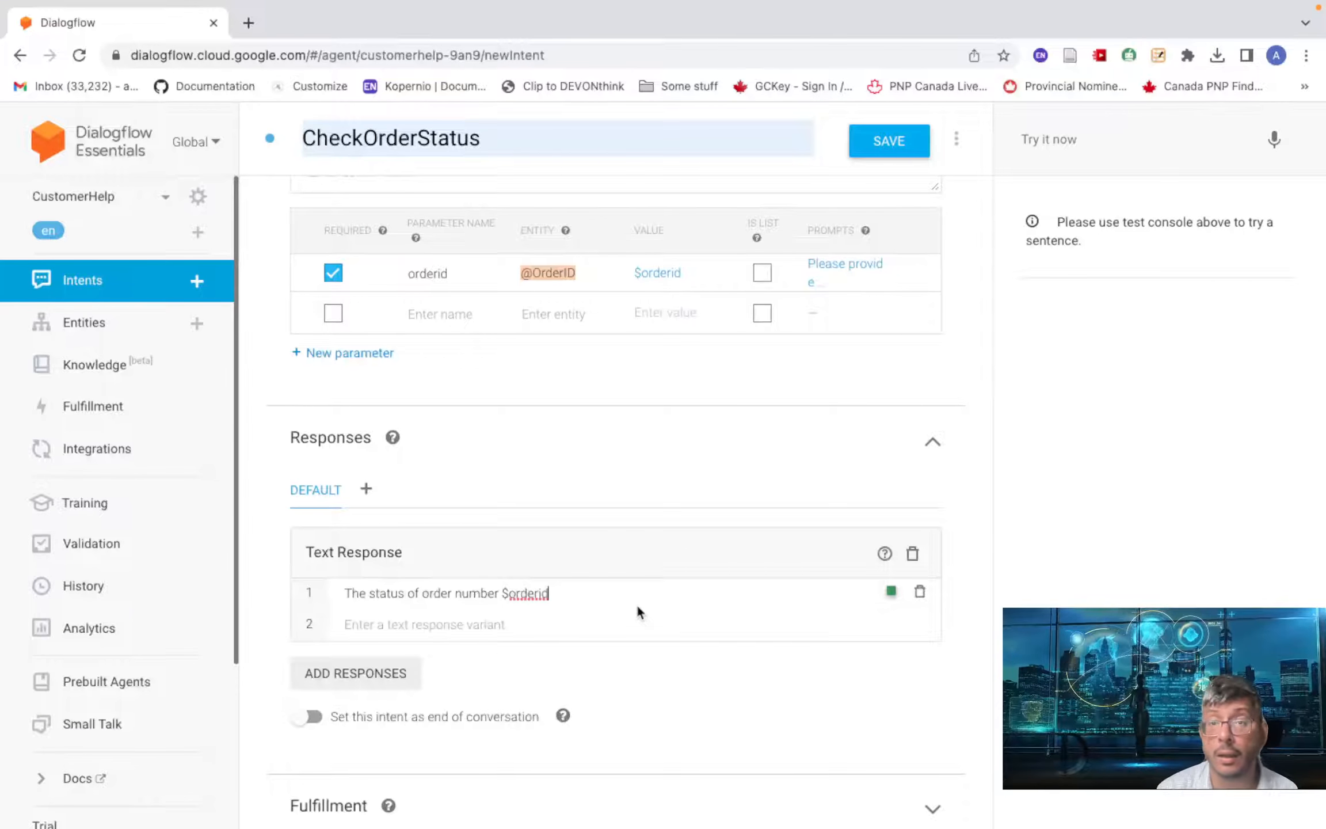
text(is c)
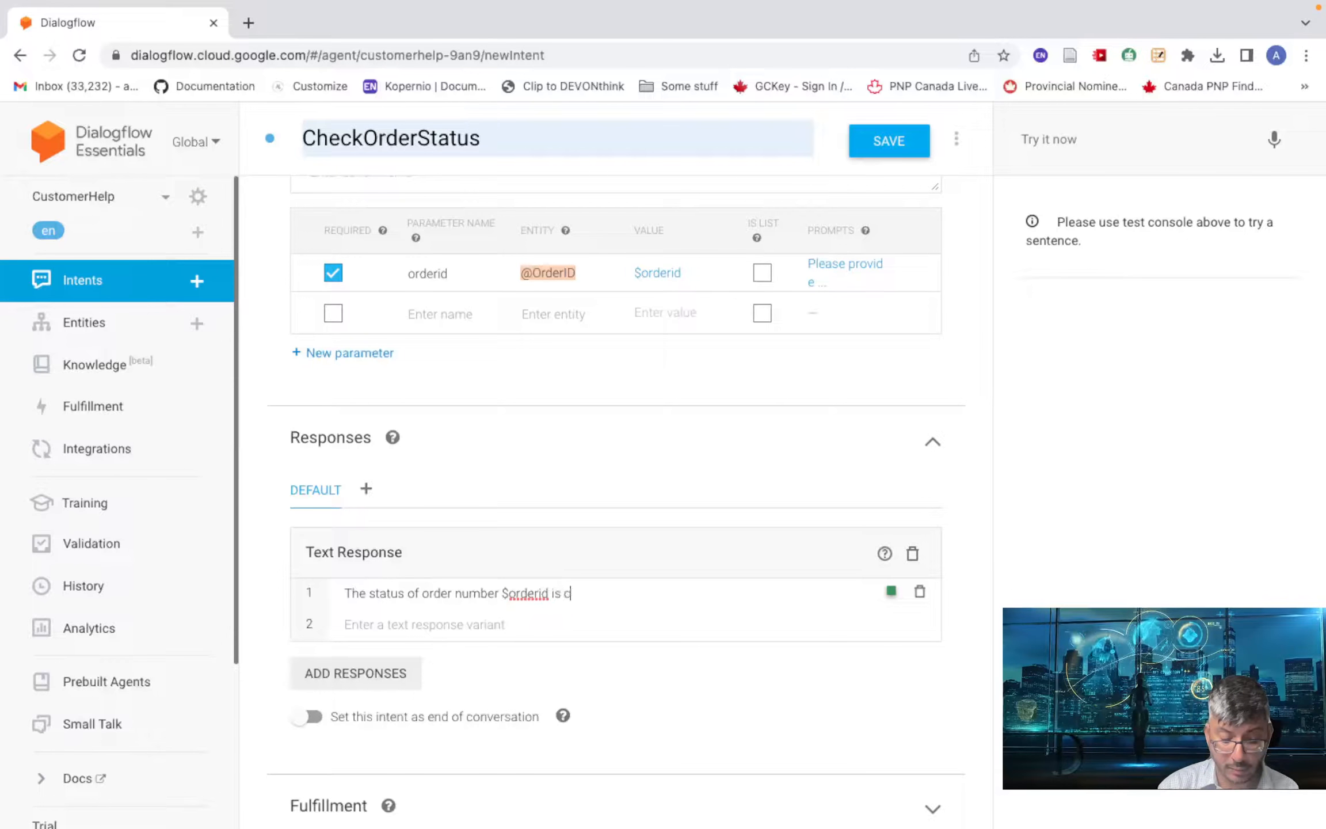
text(urrem)
key(BackSpace)
key(BackSpace)
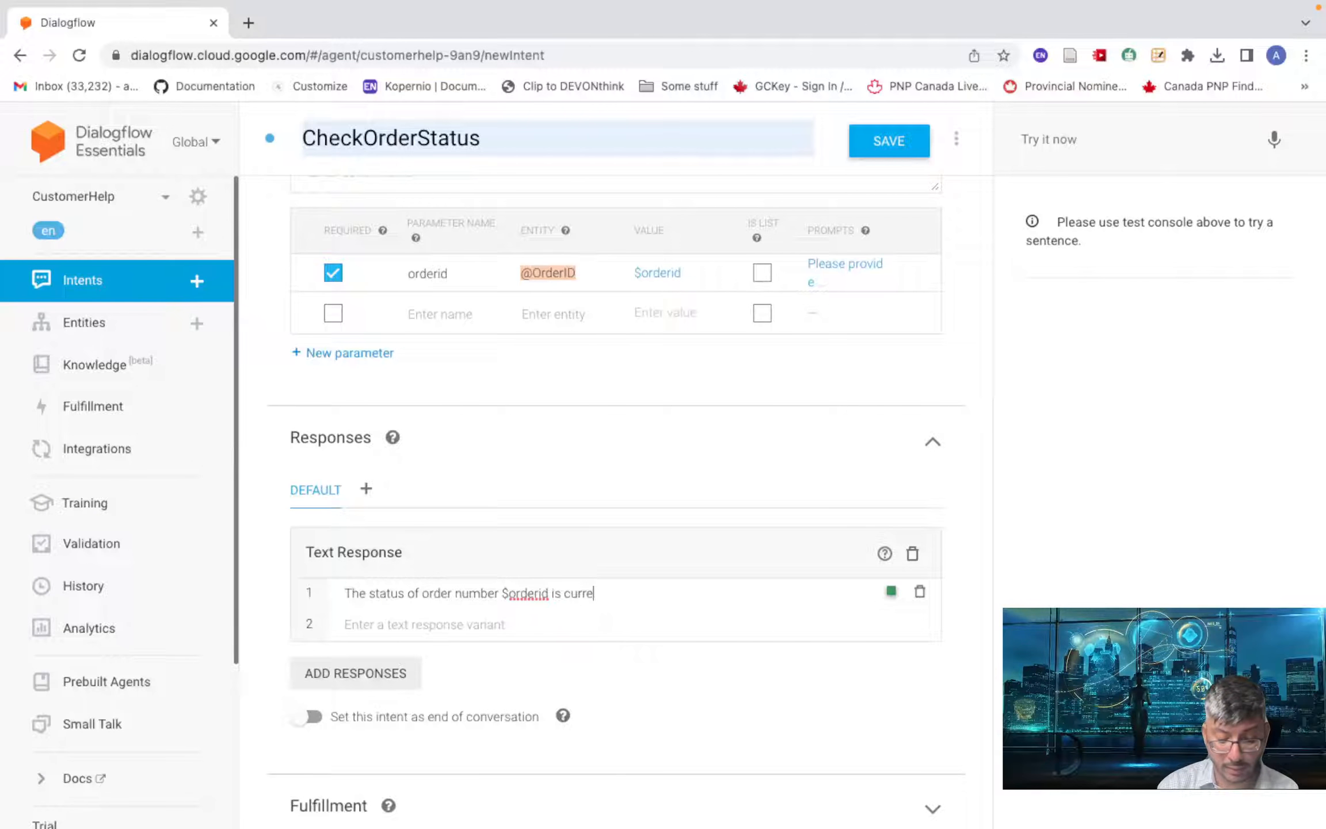
text(ently)
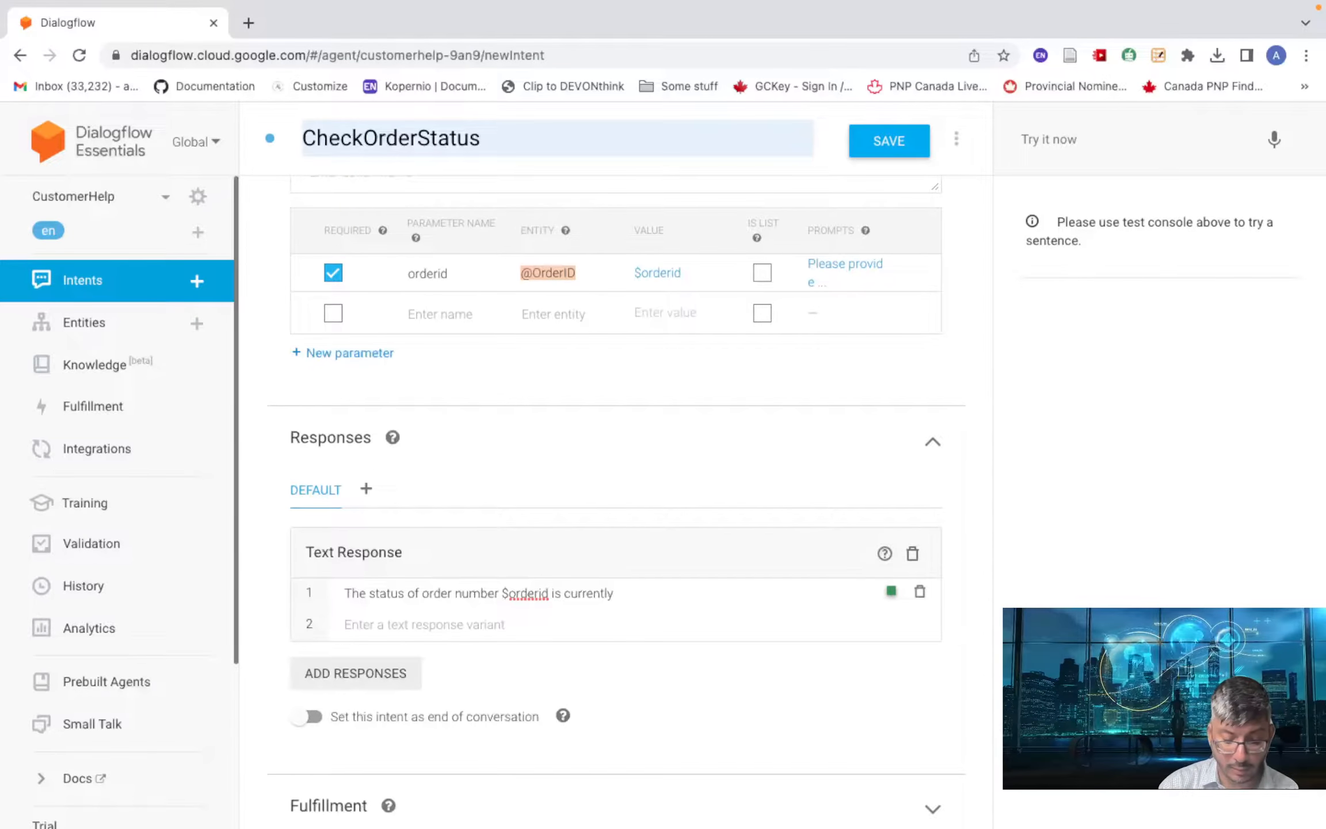
text( in progress)
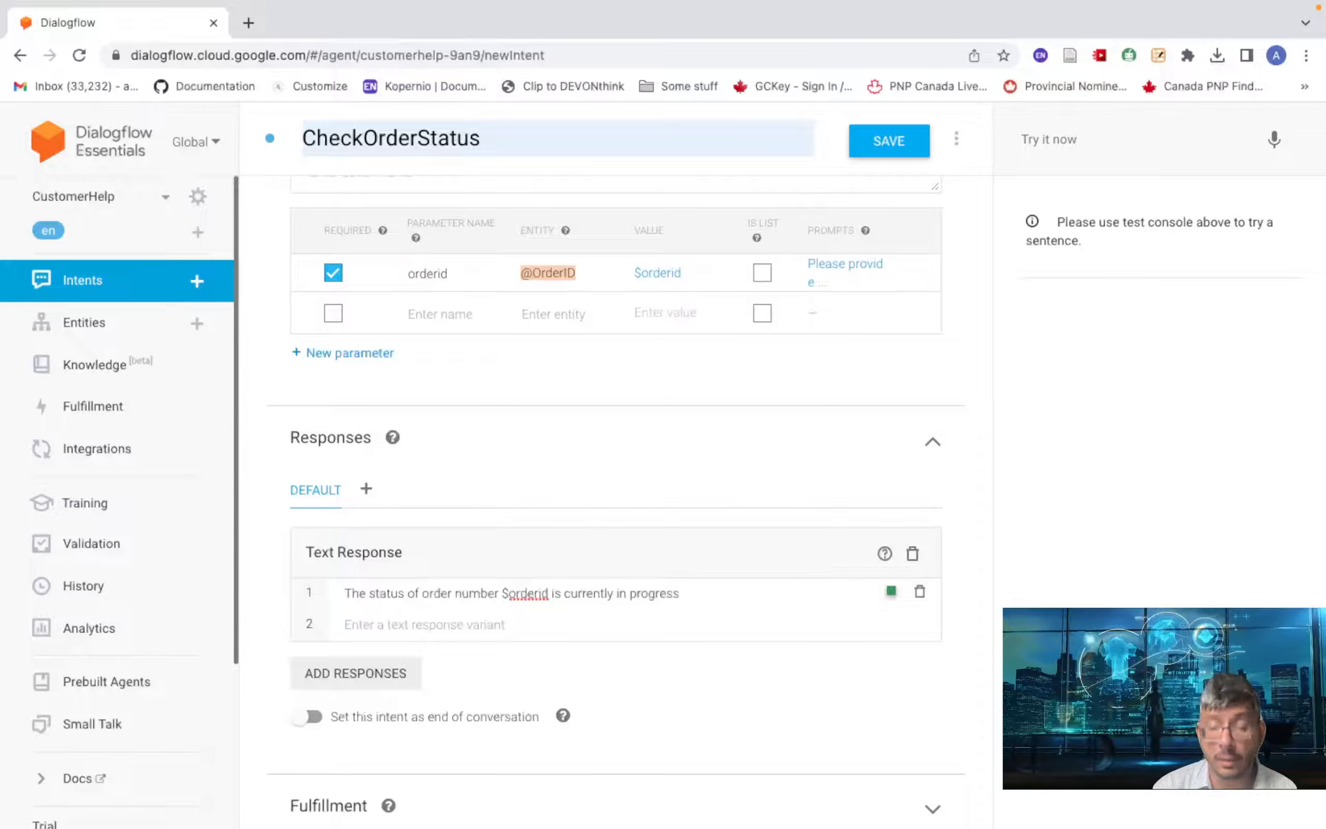
text(. Co)
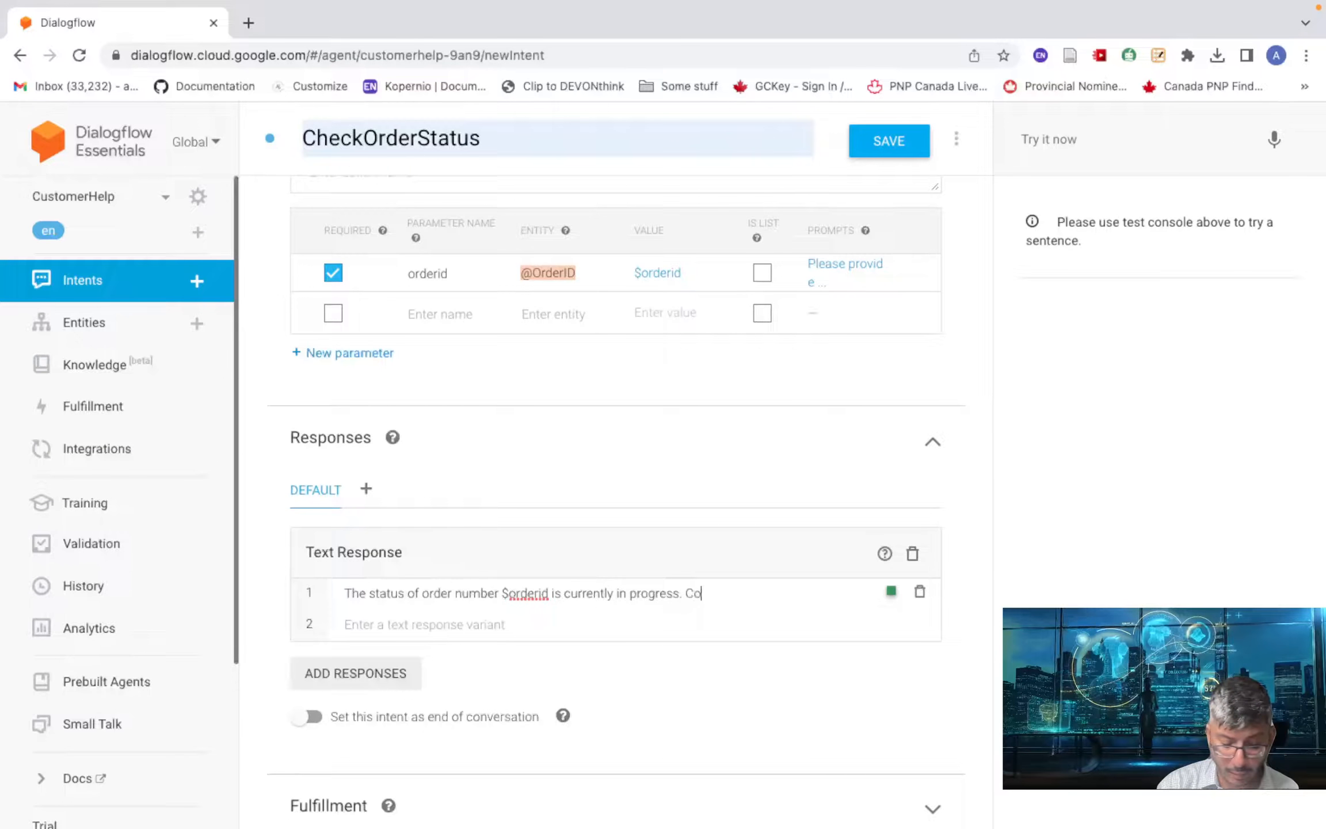
text(uld you provide )
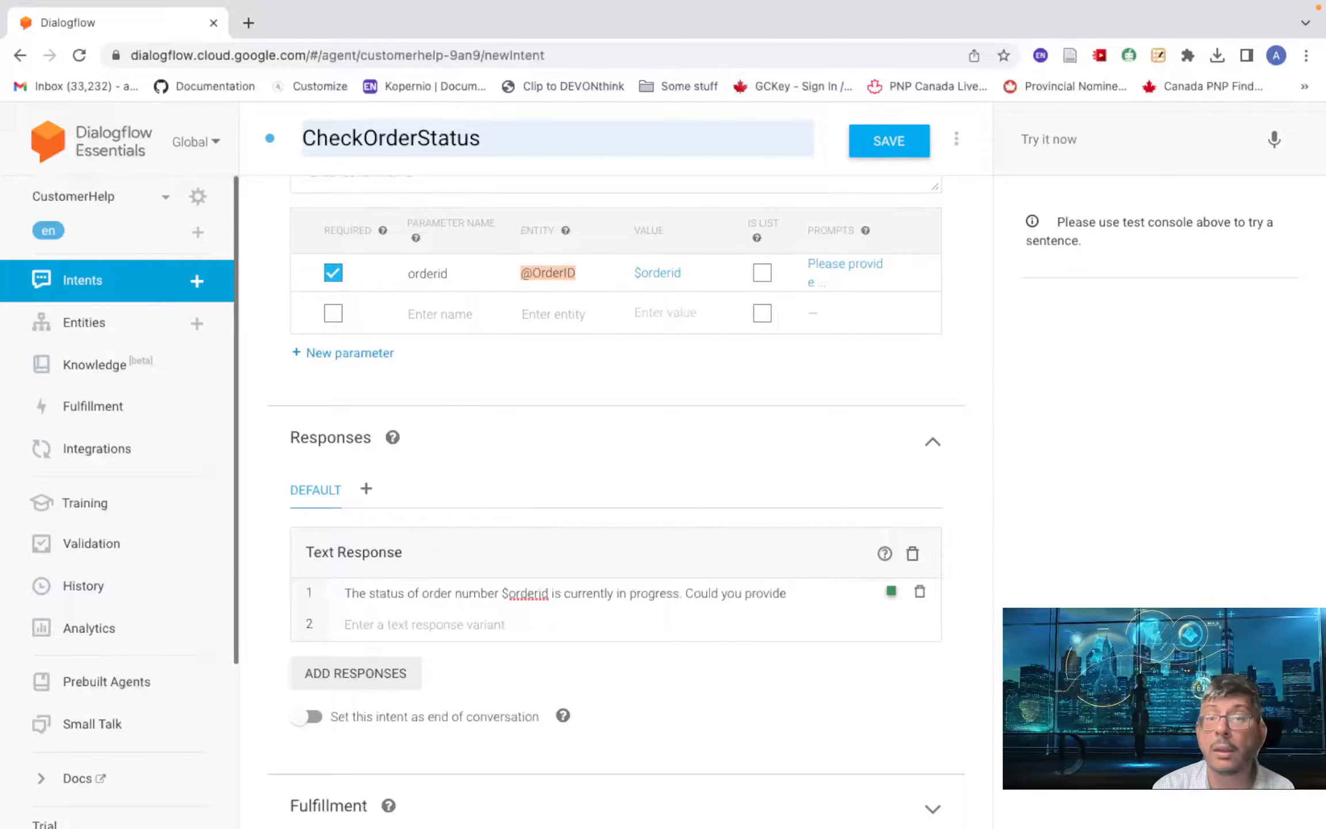
text(you)
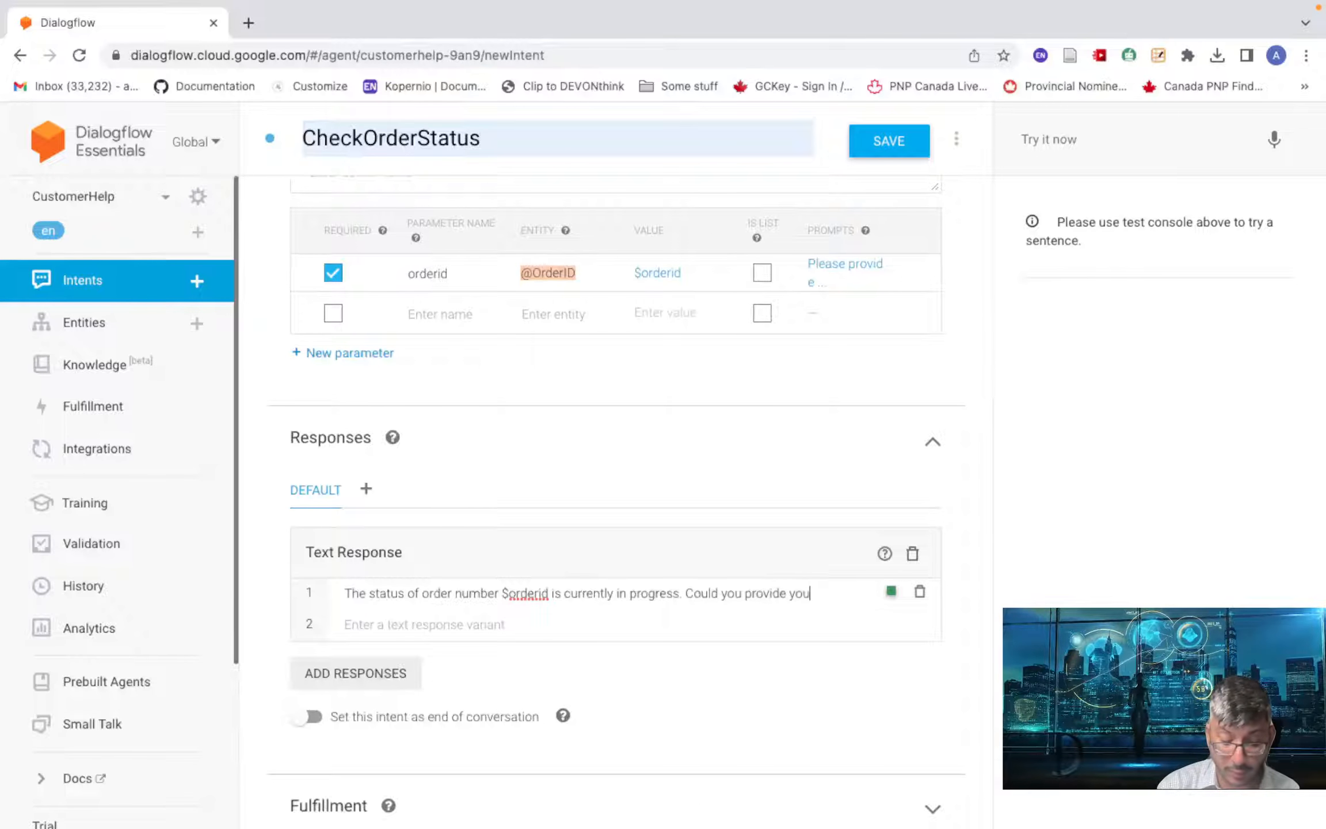
text(r email a)
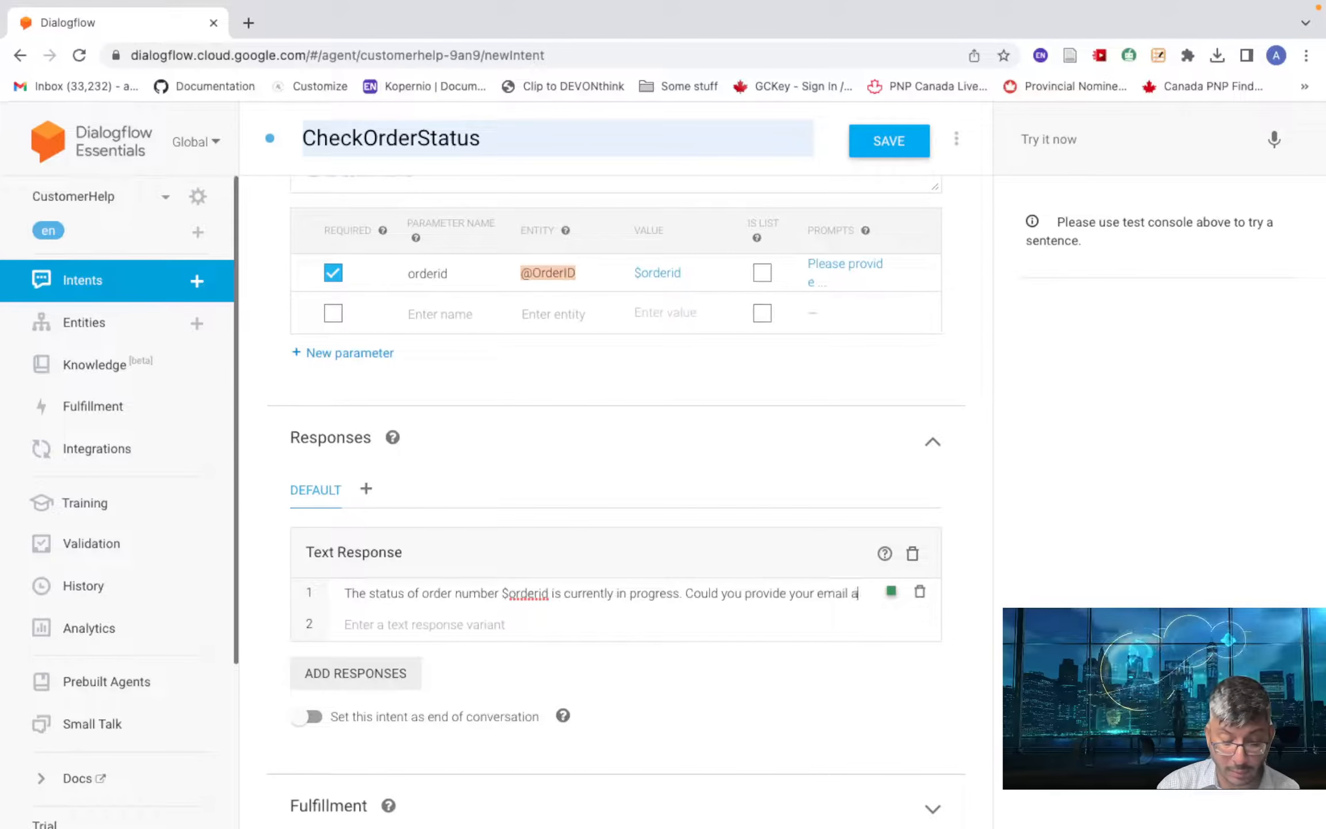
text(ddres)
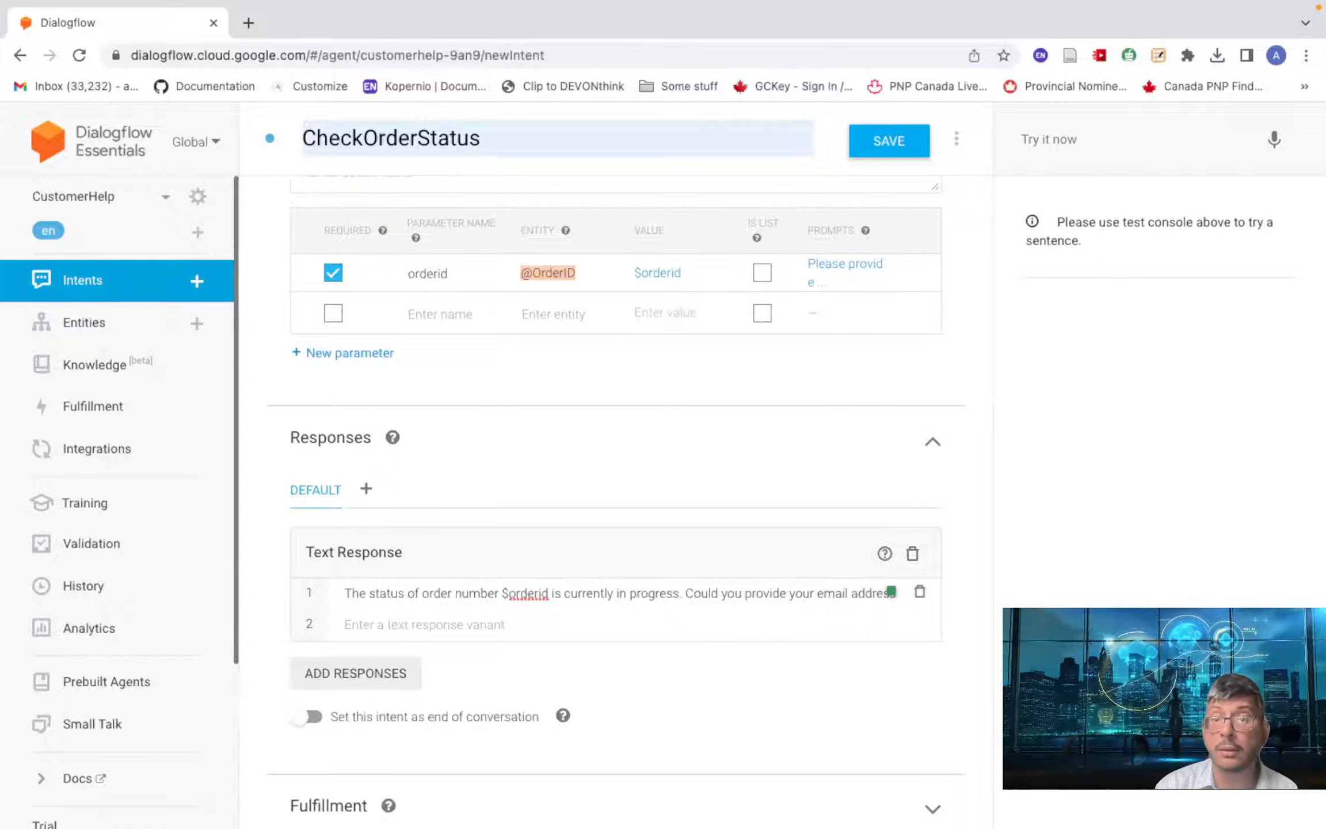
text(s so )
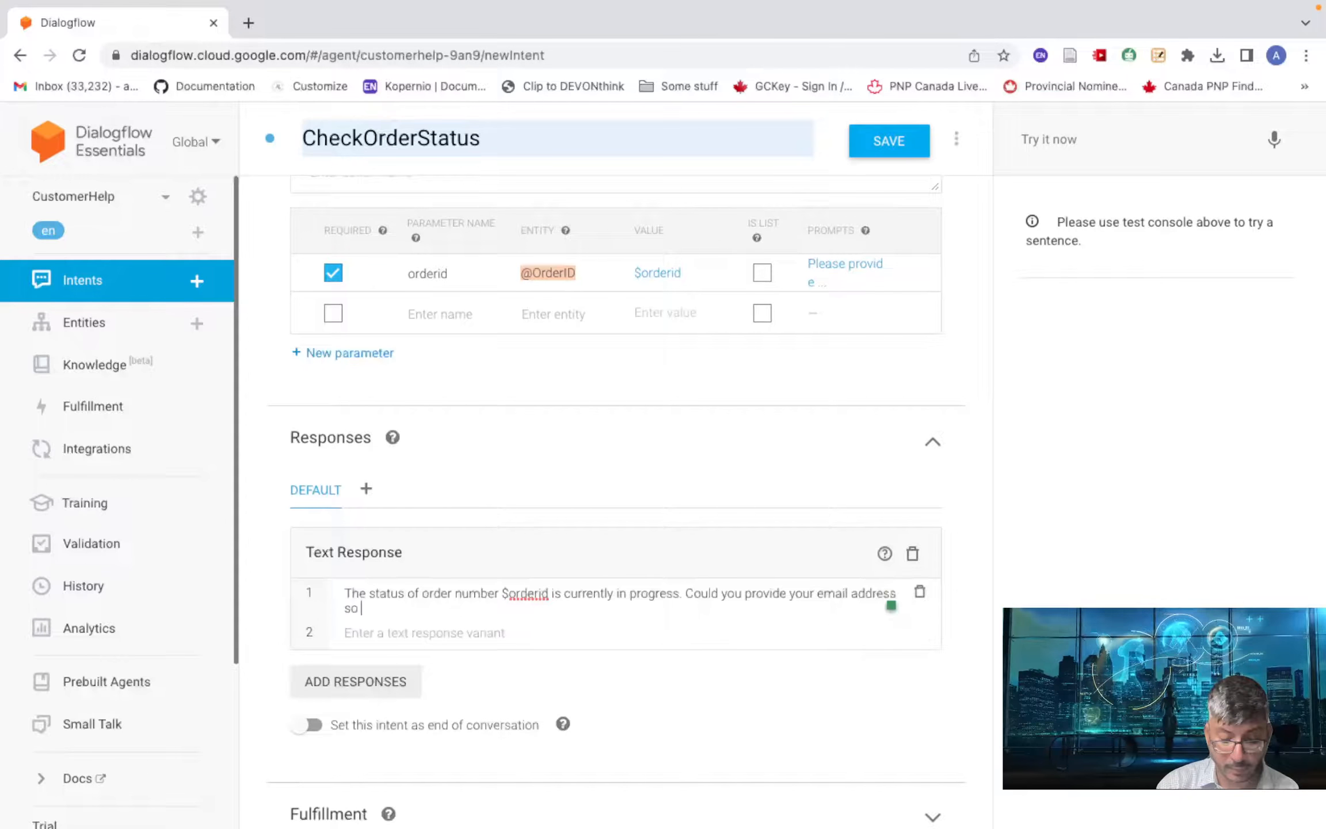
text(that we )
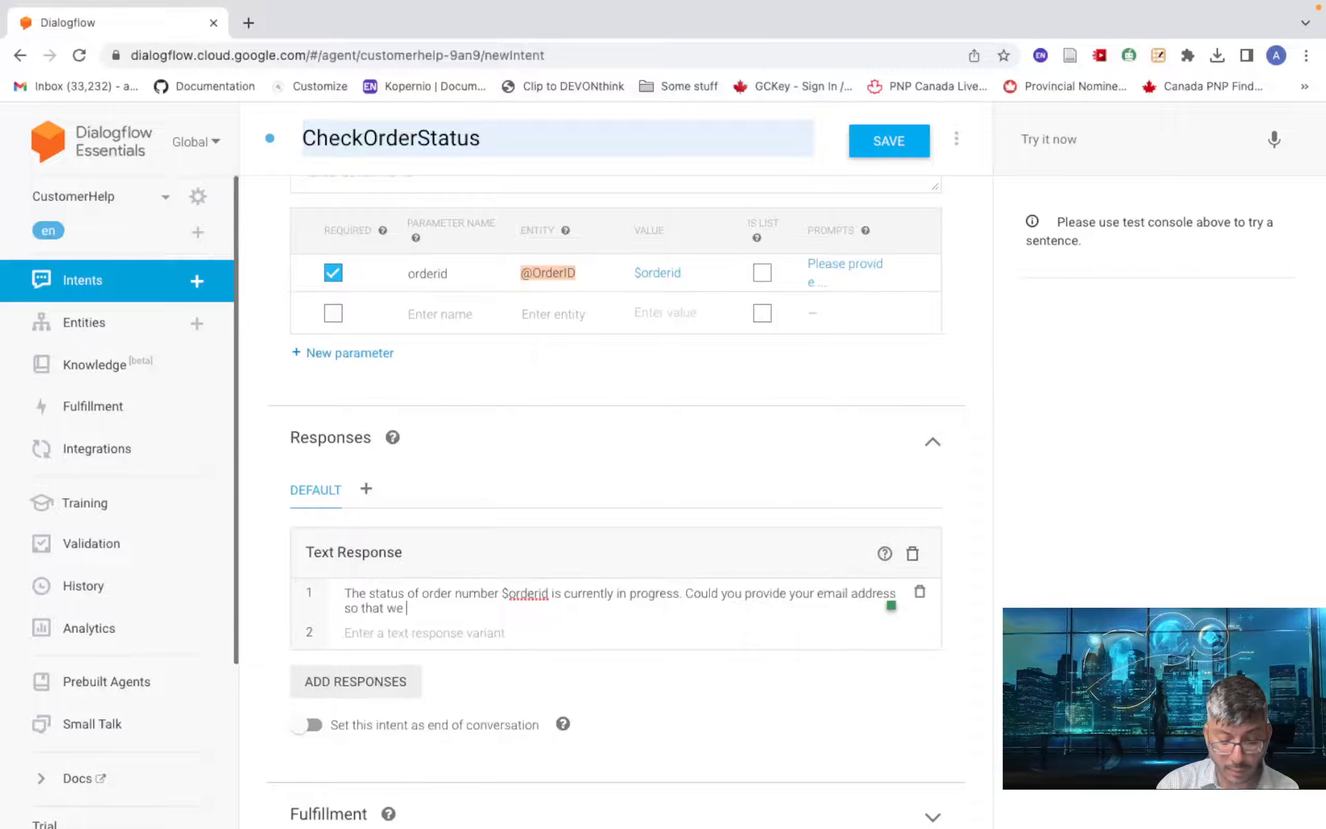
text(may inform)
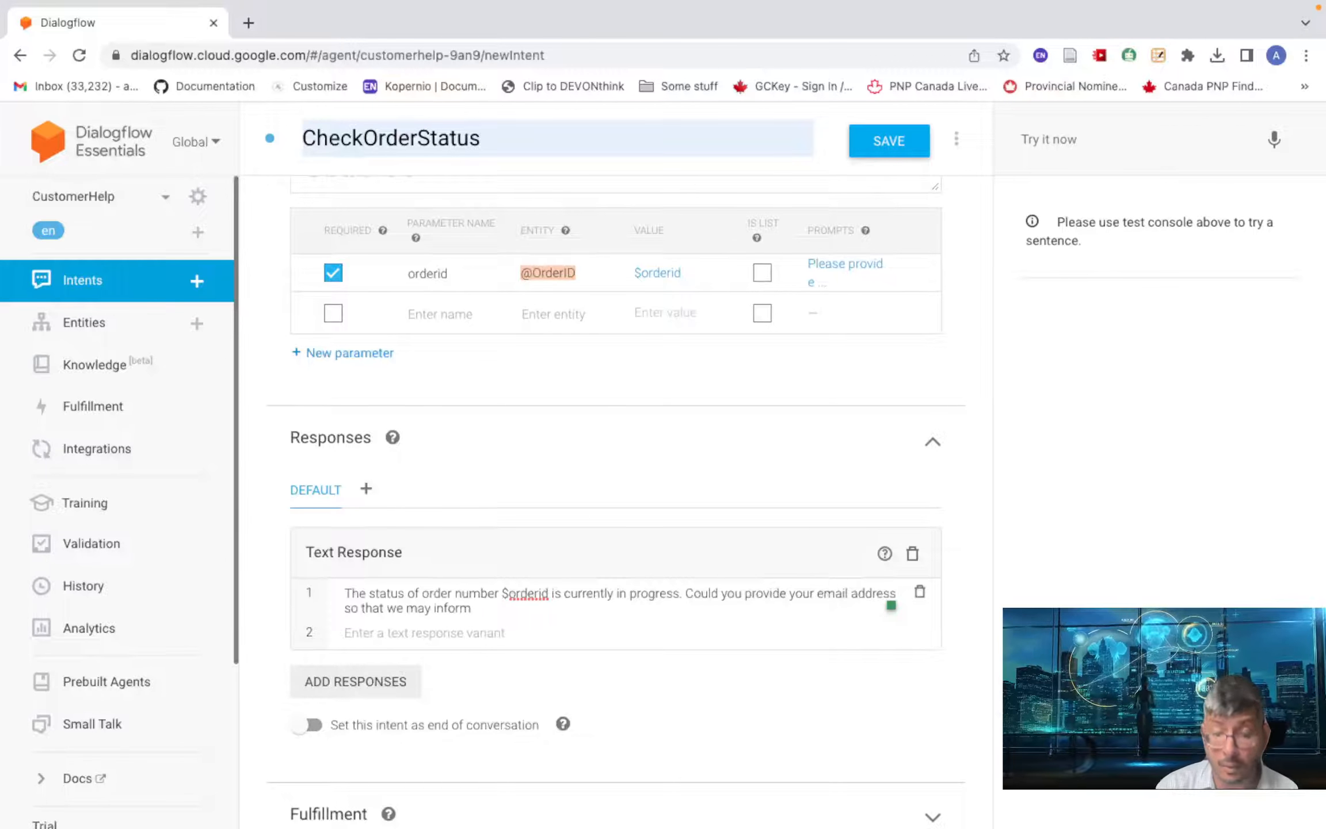
text( you when)
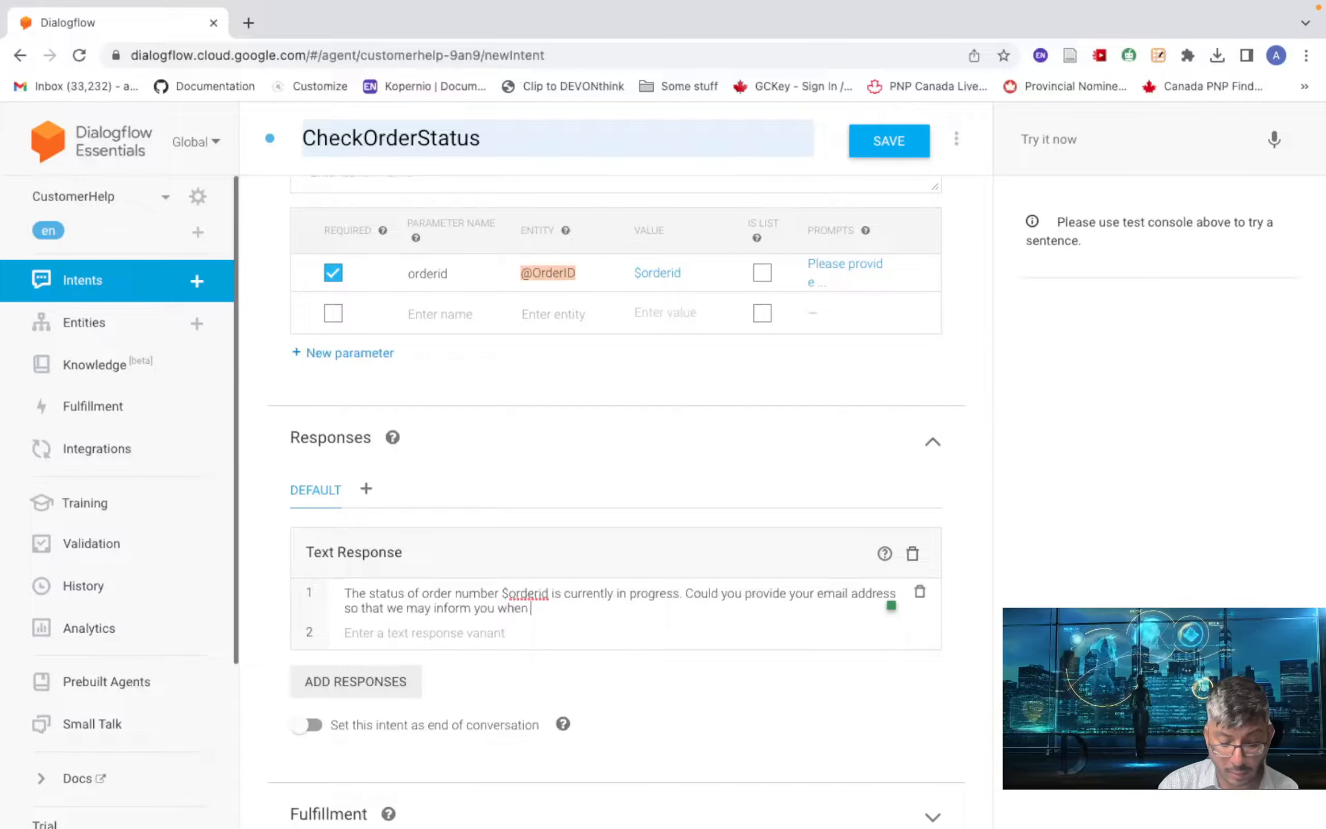
text( the order)
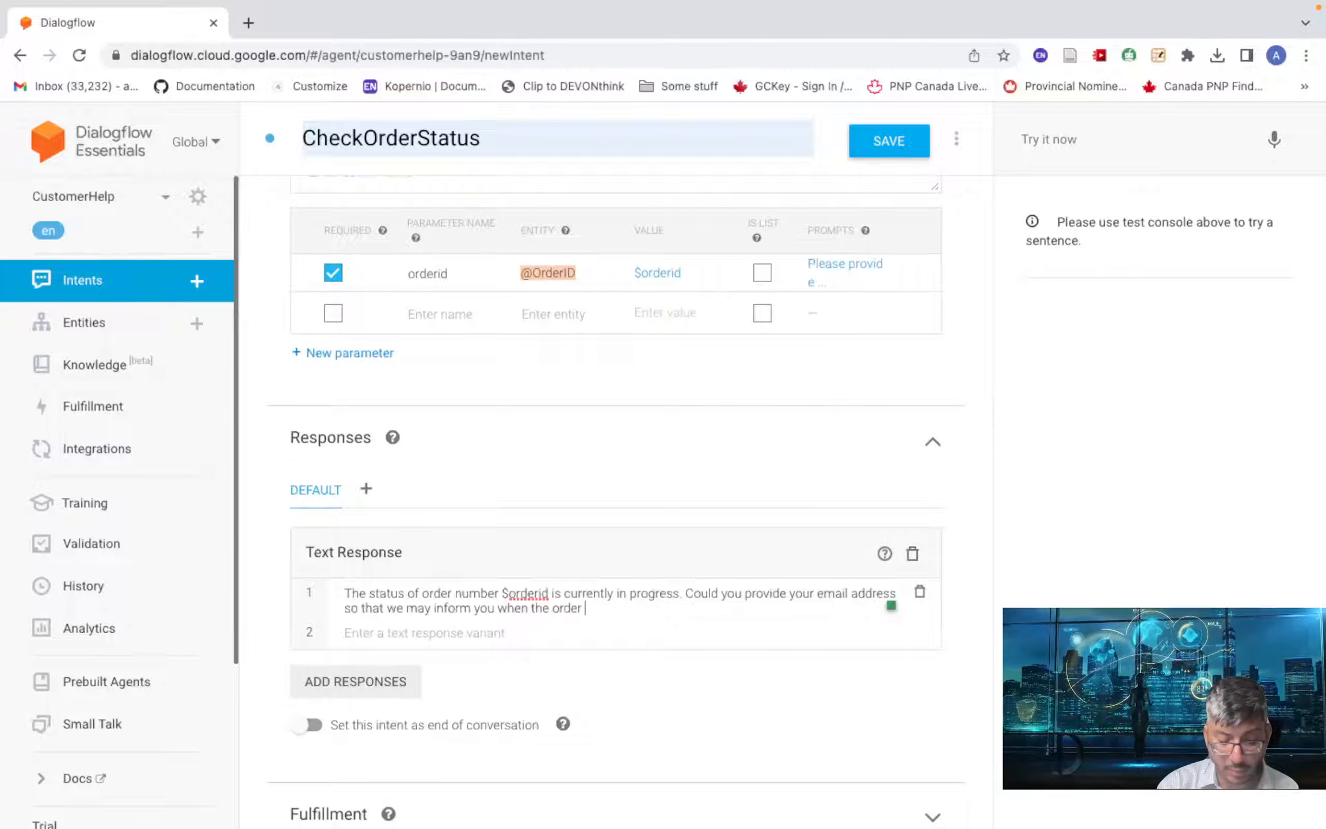
text( is ready?)
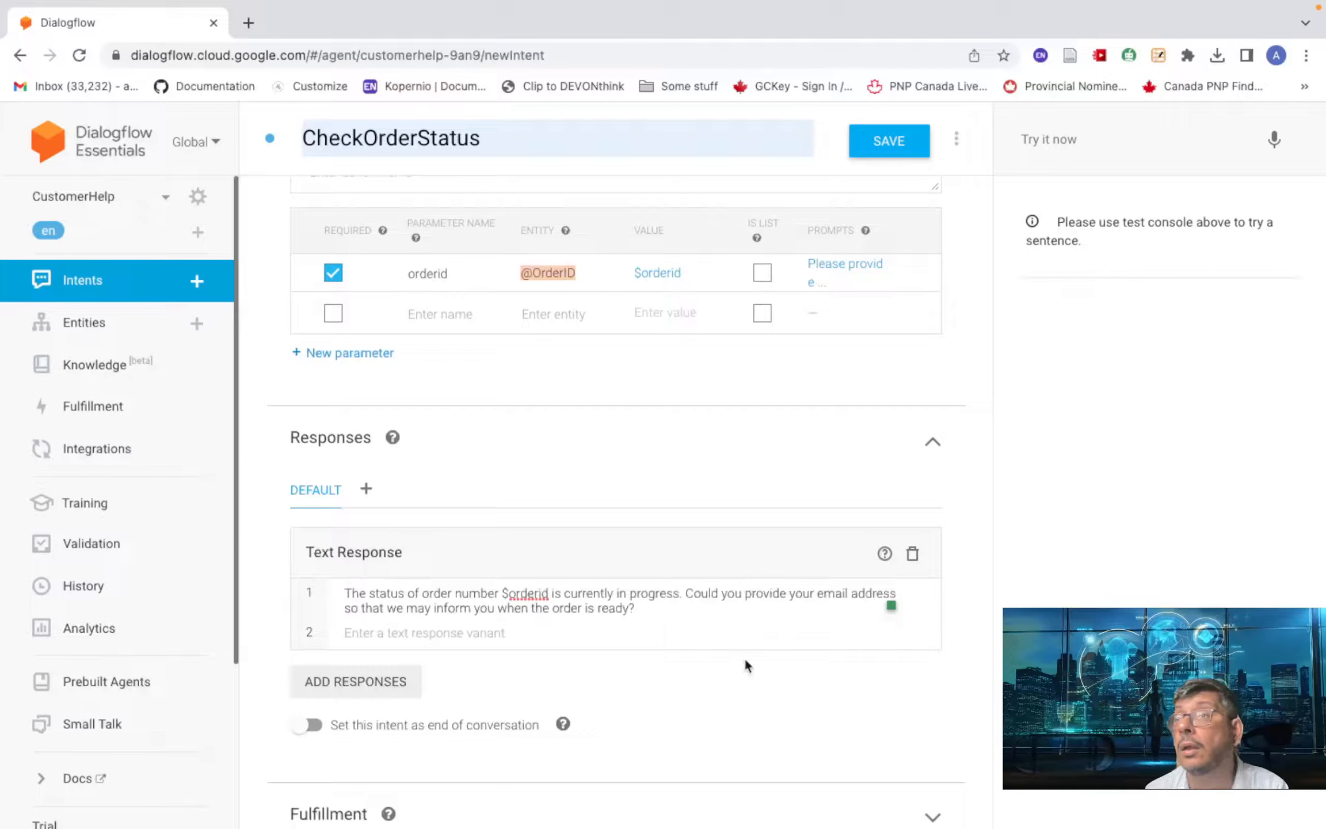
- Add 'please', remove the trailing question mark after 'ready', and save CheckOrderStatus
text(please)
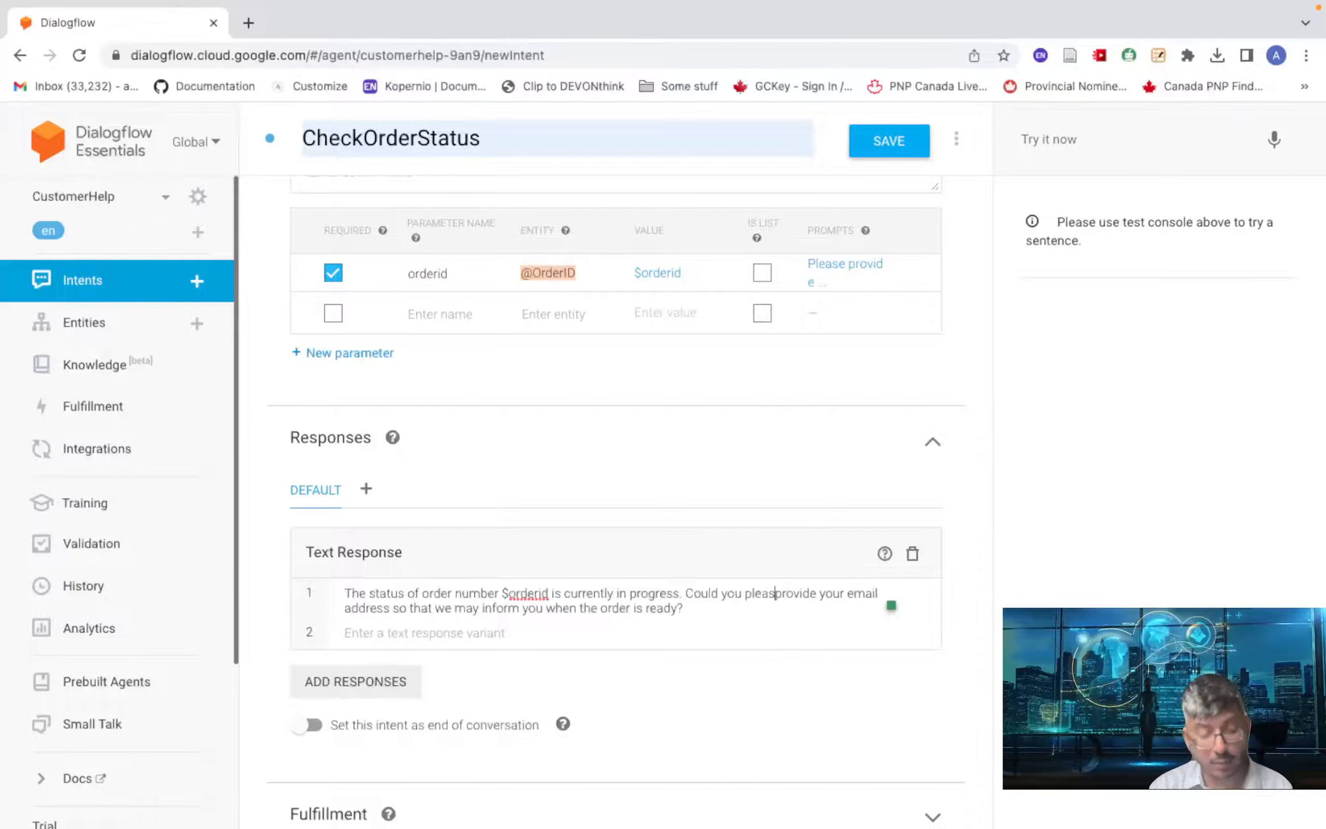
click(712, 611)
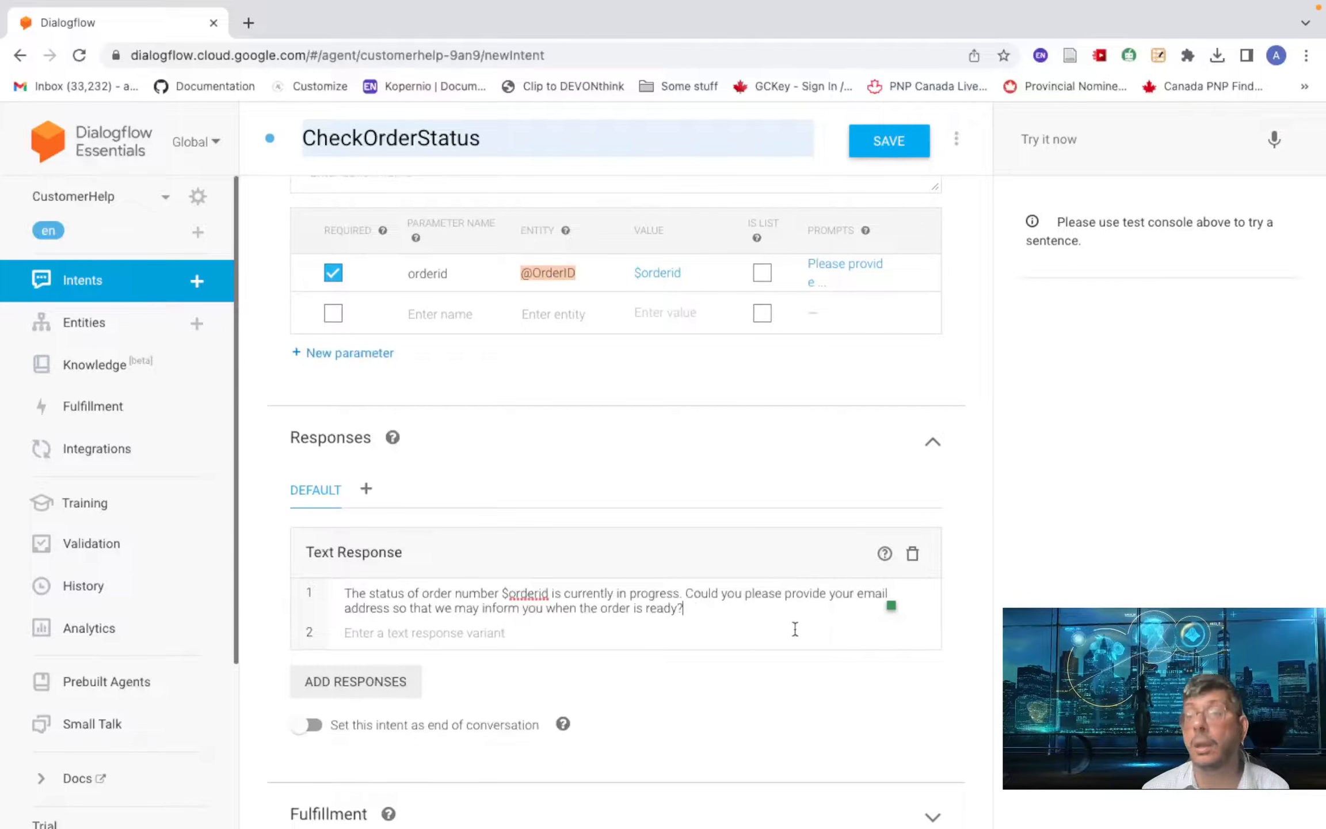
key(BackSpace)
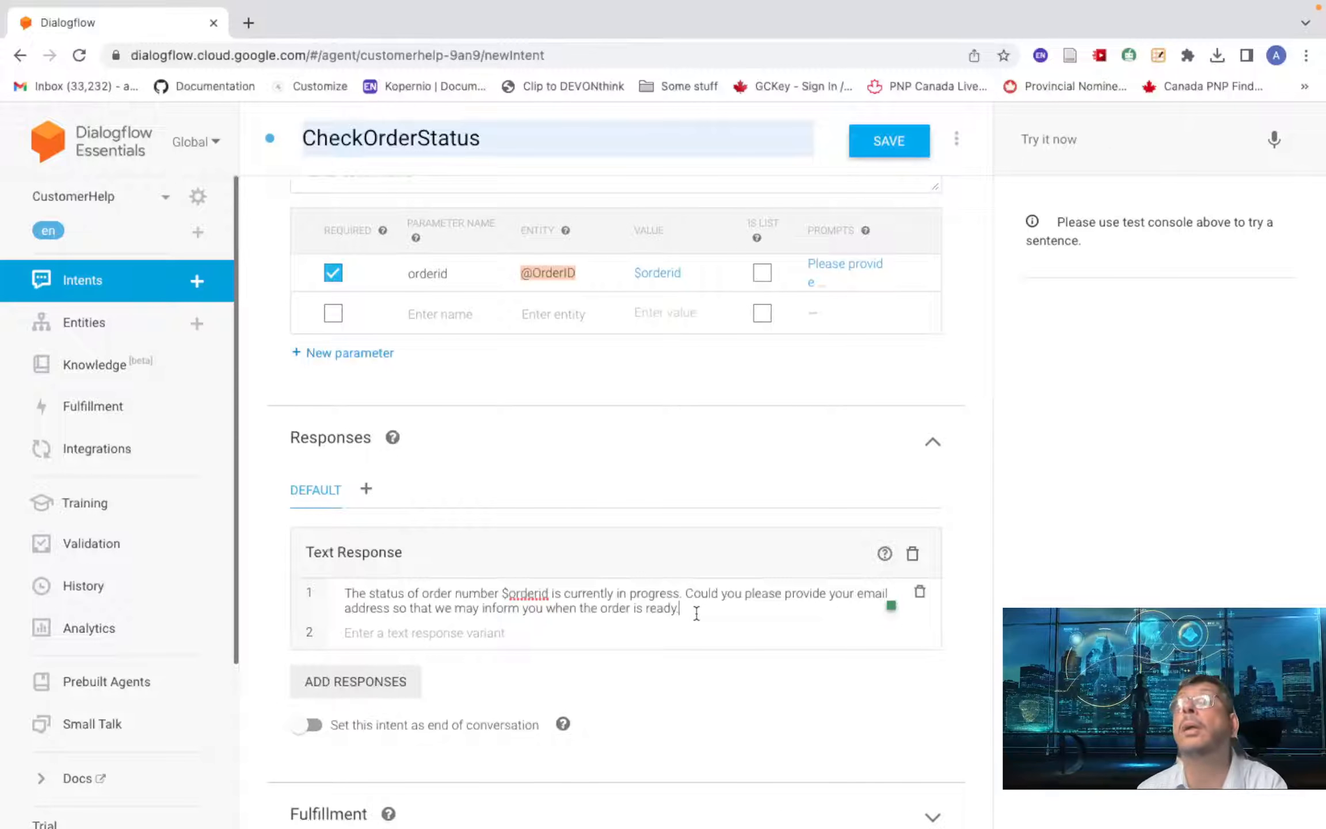
scroll(695, 613, down, 1)
scroll(679, 618, up, 1)
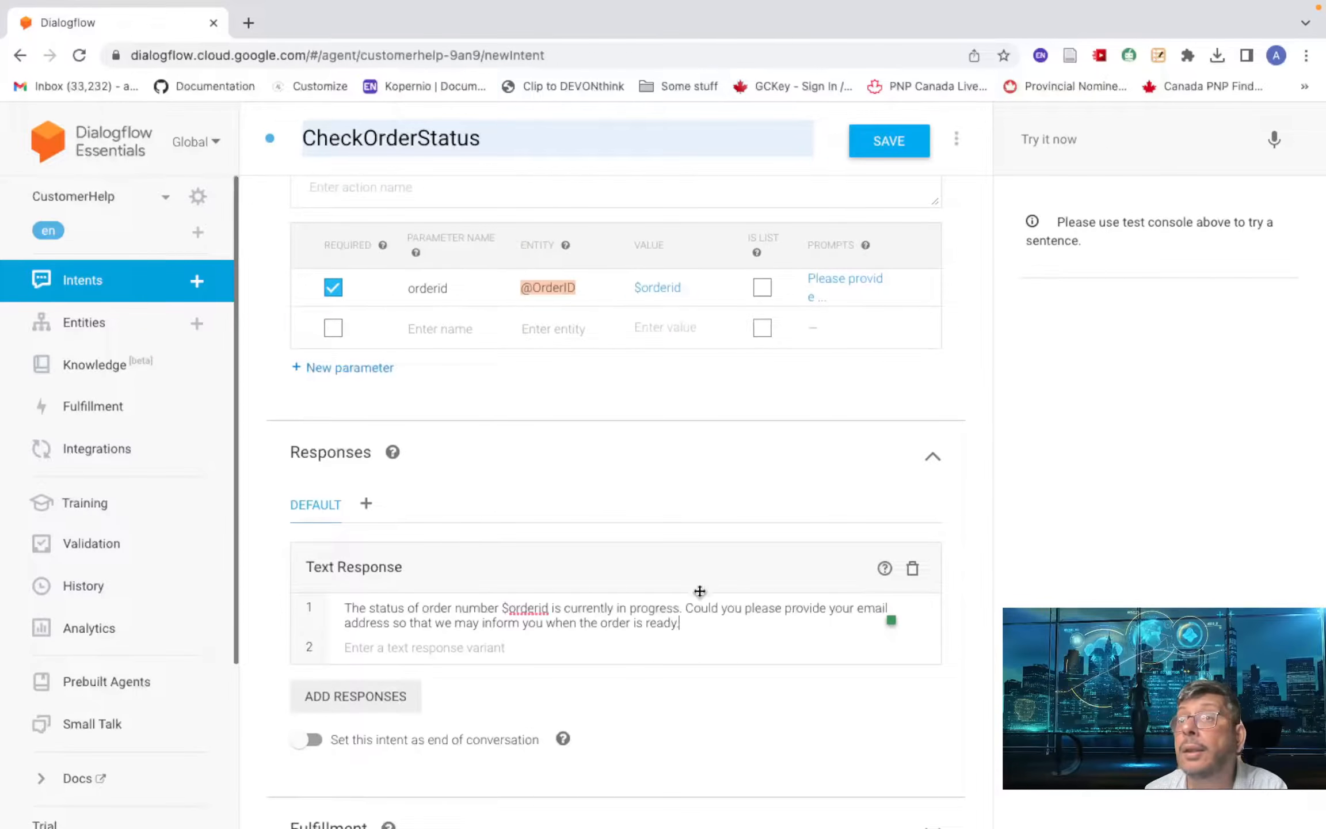
scroll(848, 231, down, 1)
click(880, 149)
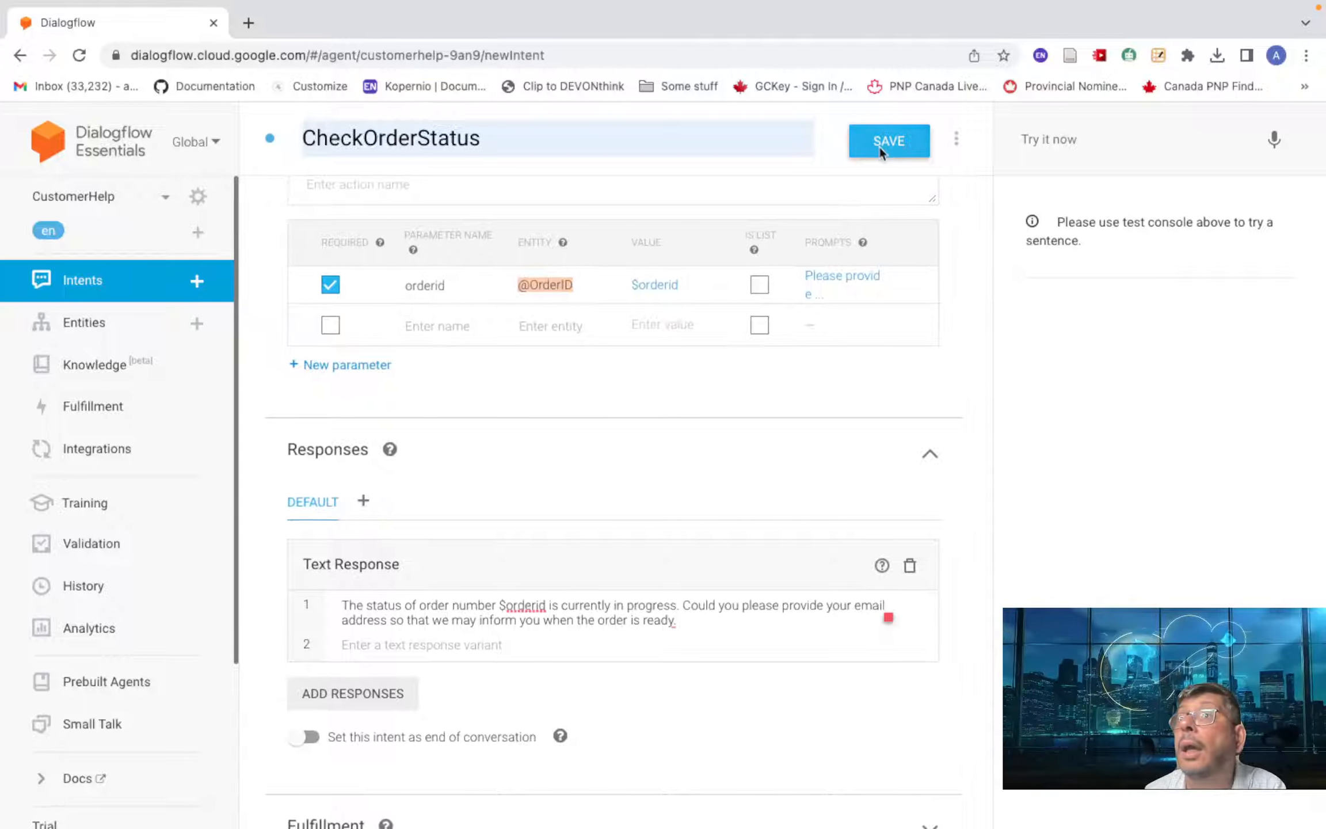
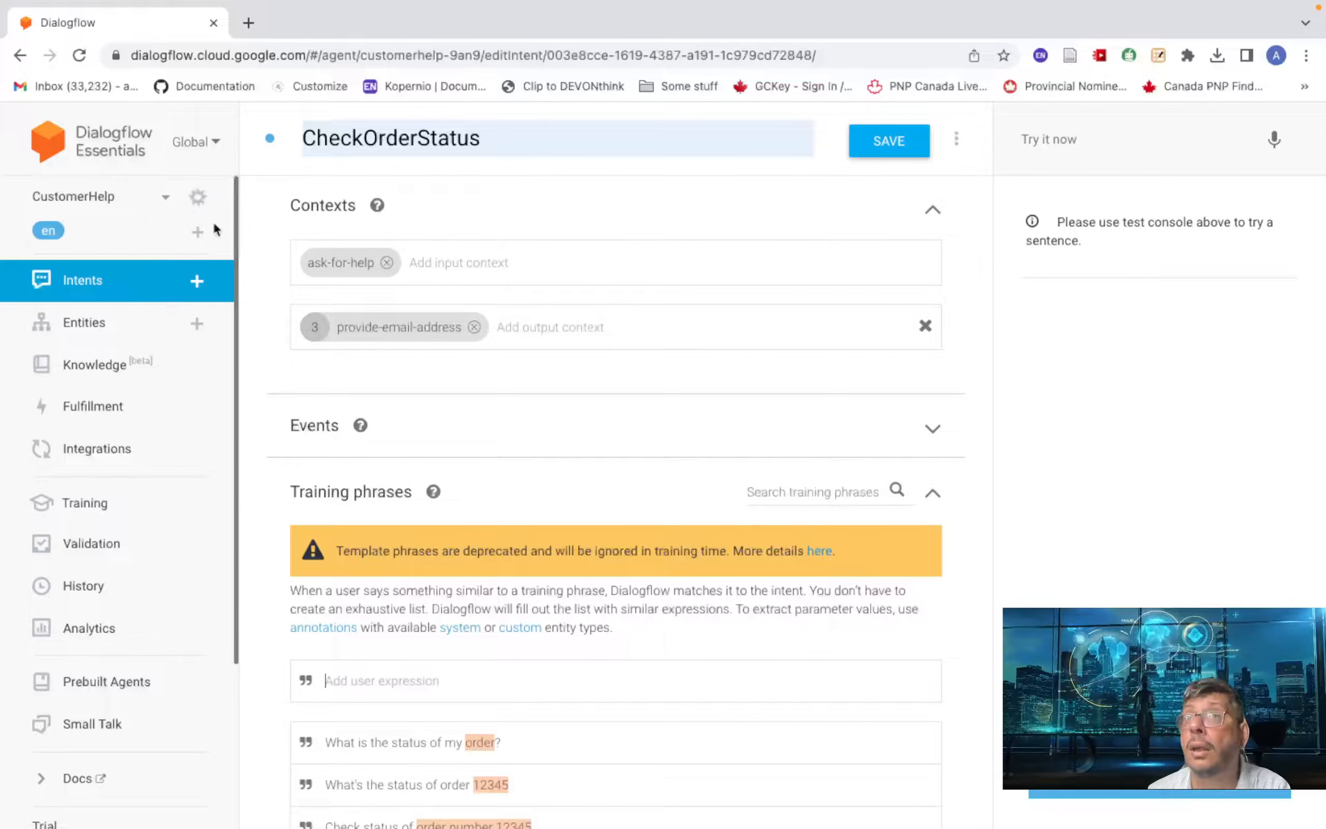
- Leave CheckOrderStatus for the Intents list and start a new blank intent
click(145, 280)
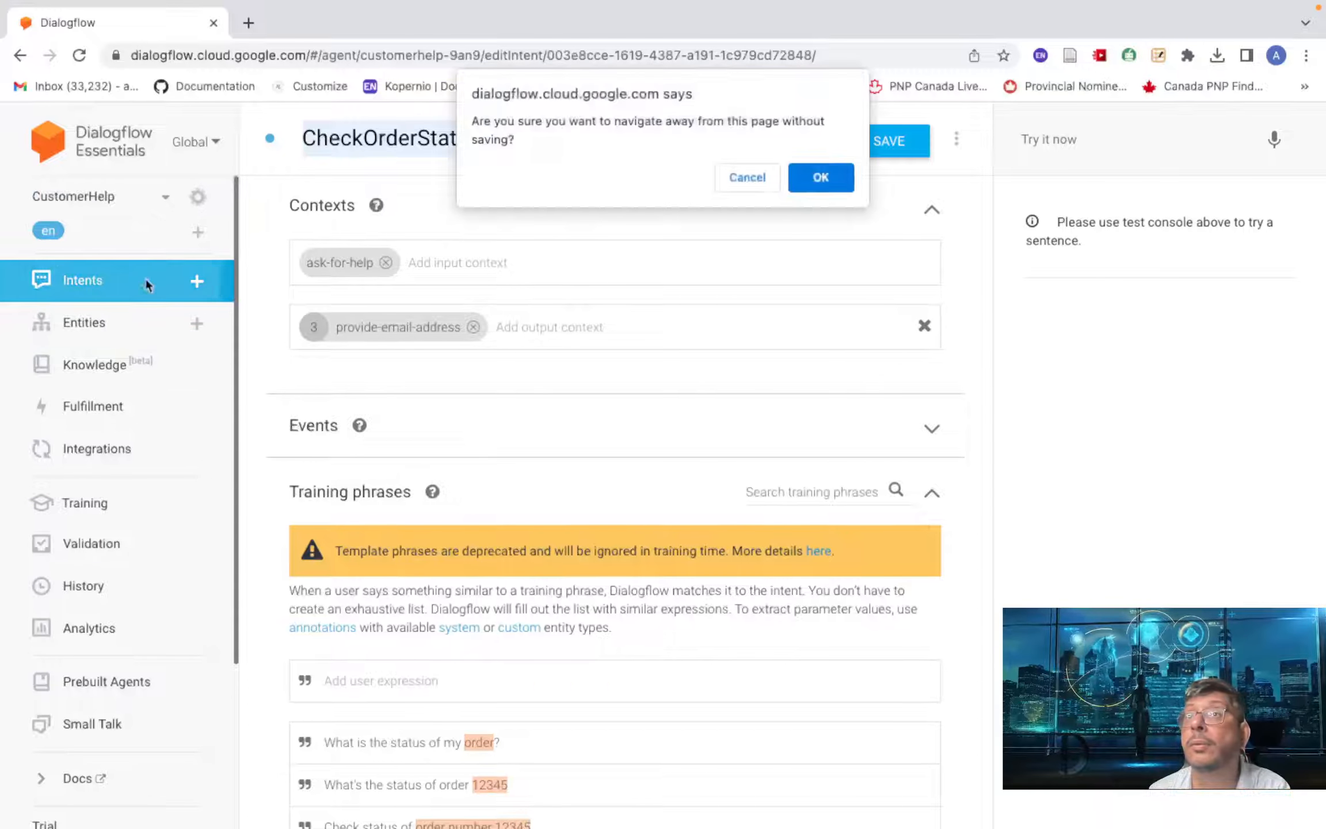
click(731, 190)
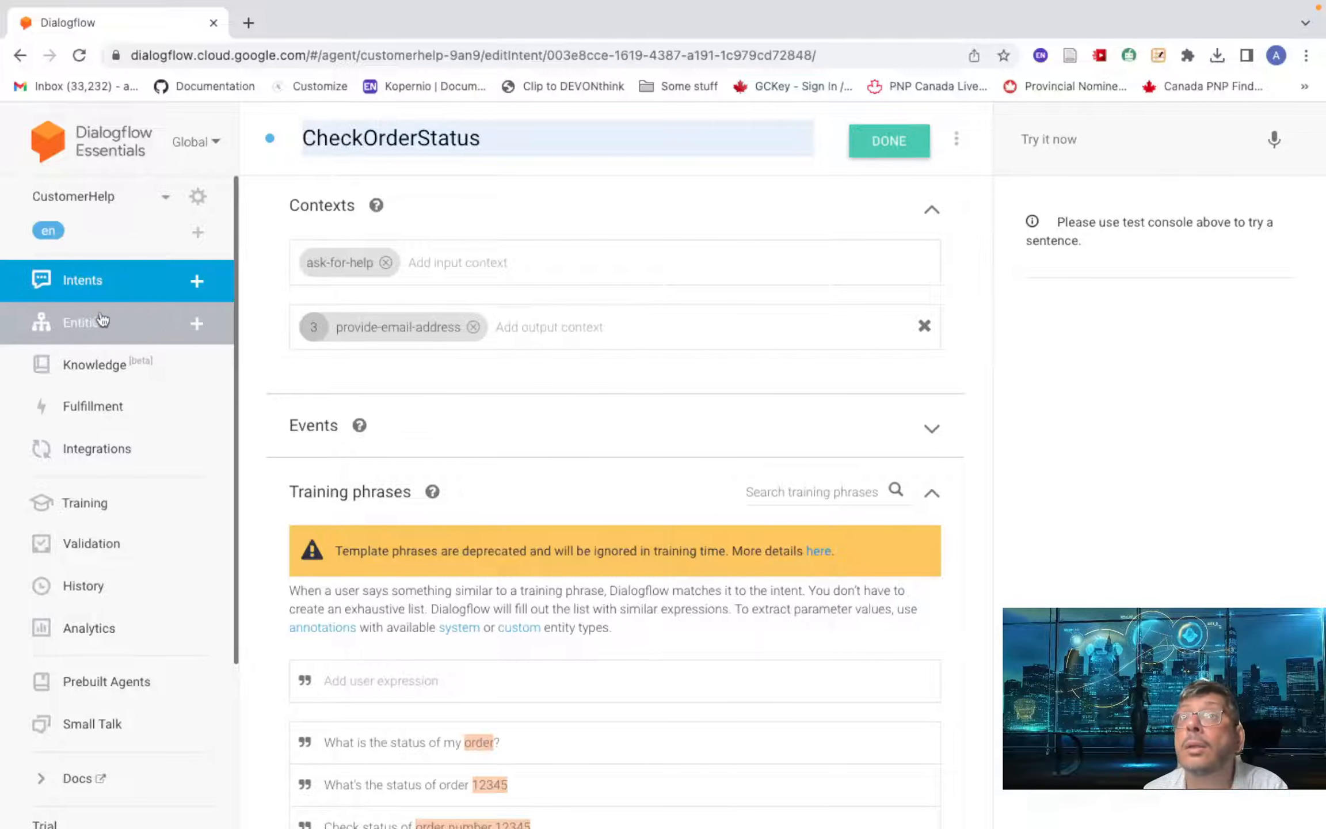
click(151, 284)
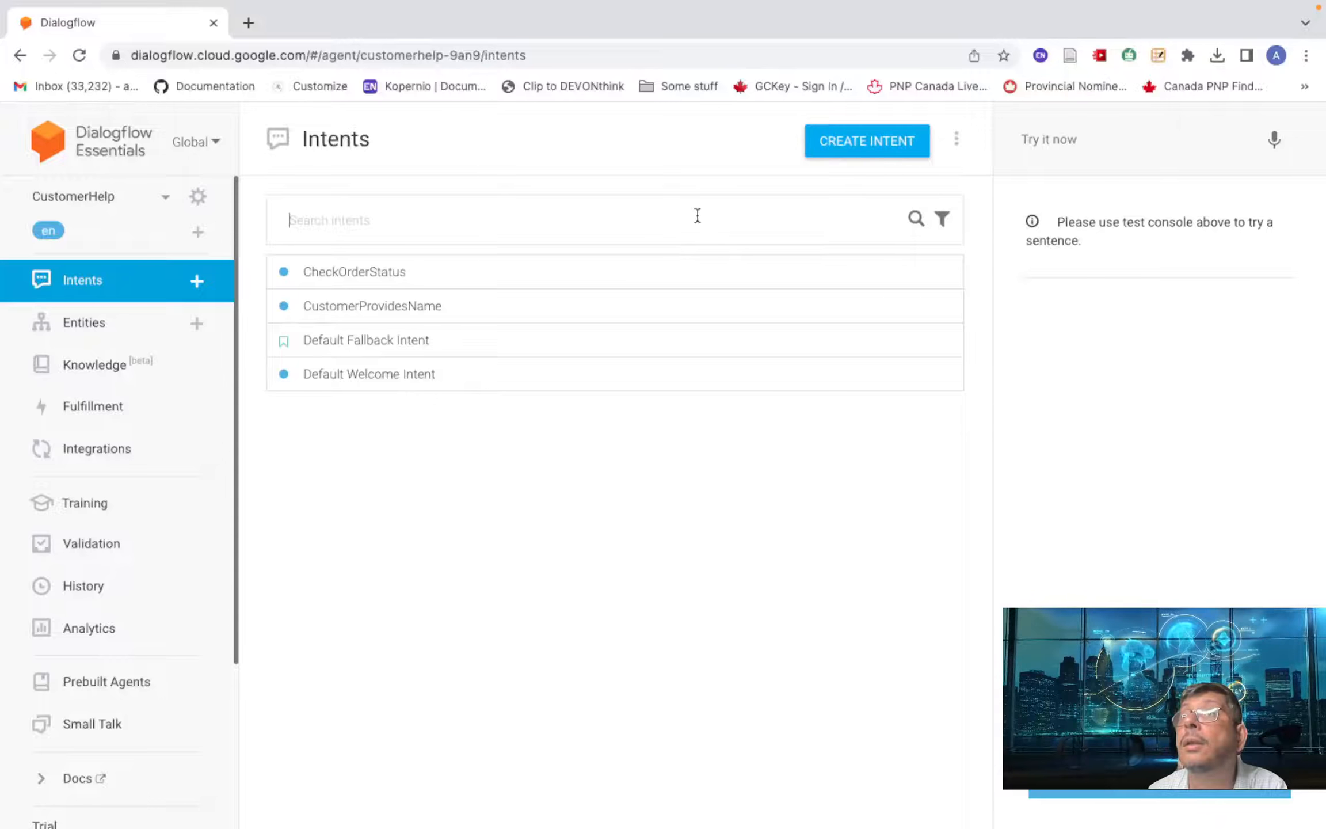
click(860, 150)
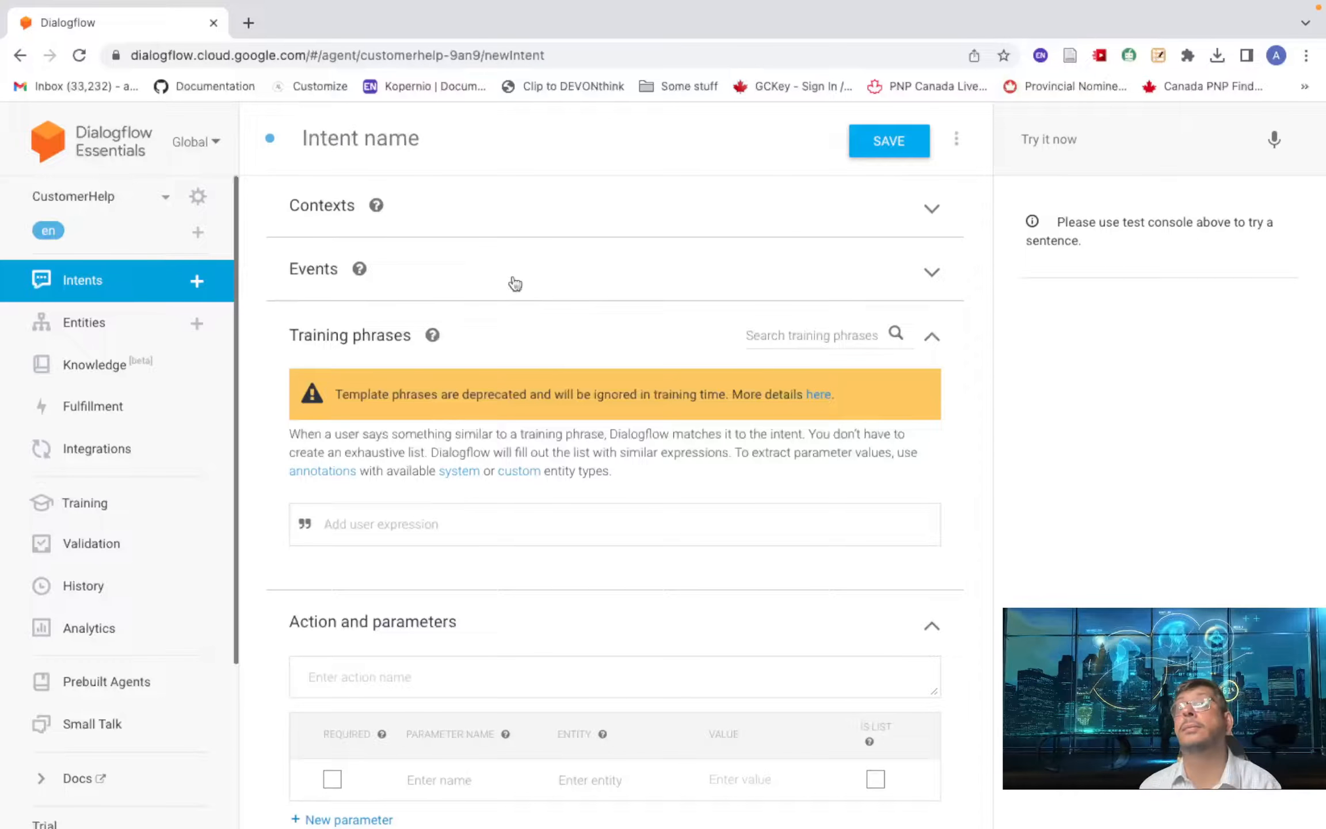
- Set provide-email-address as the input context and remove the auto-added output context
click(334, 218)
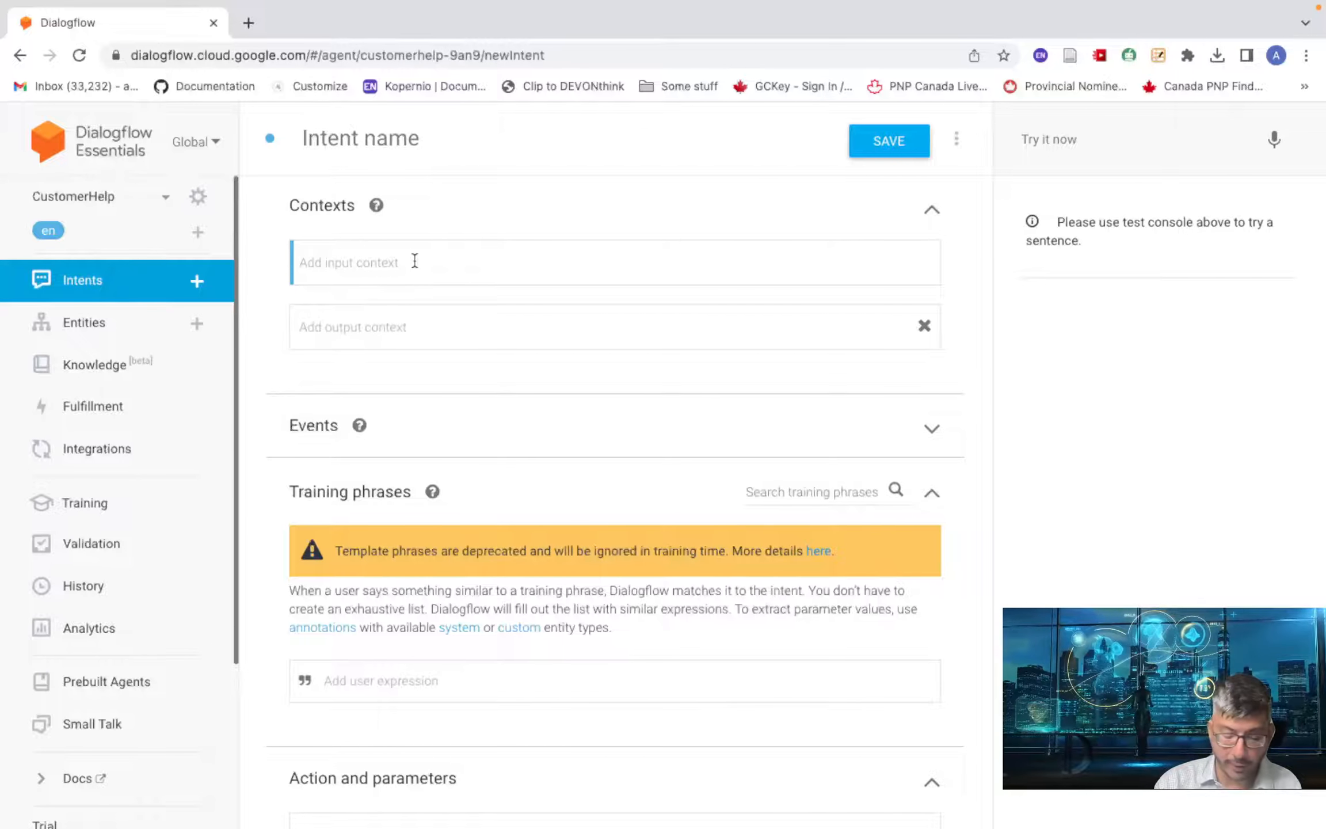
text(provi)
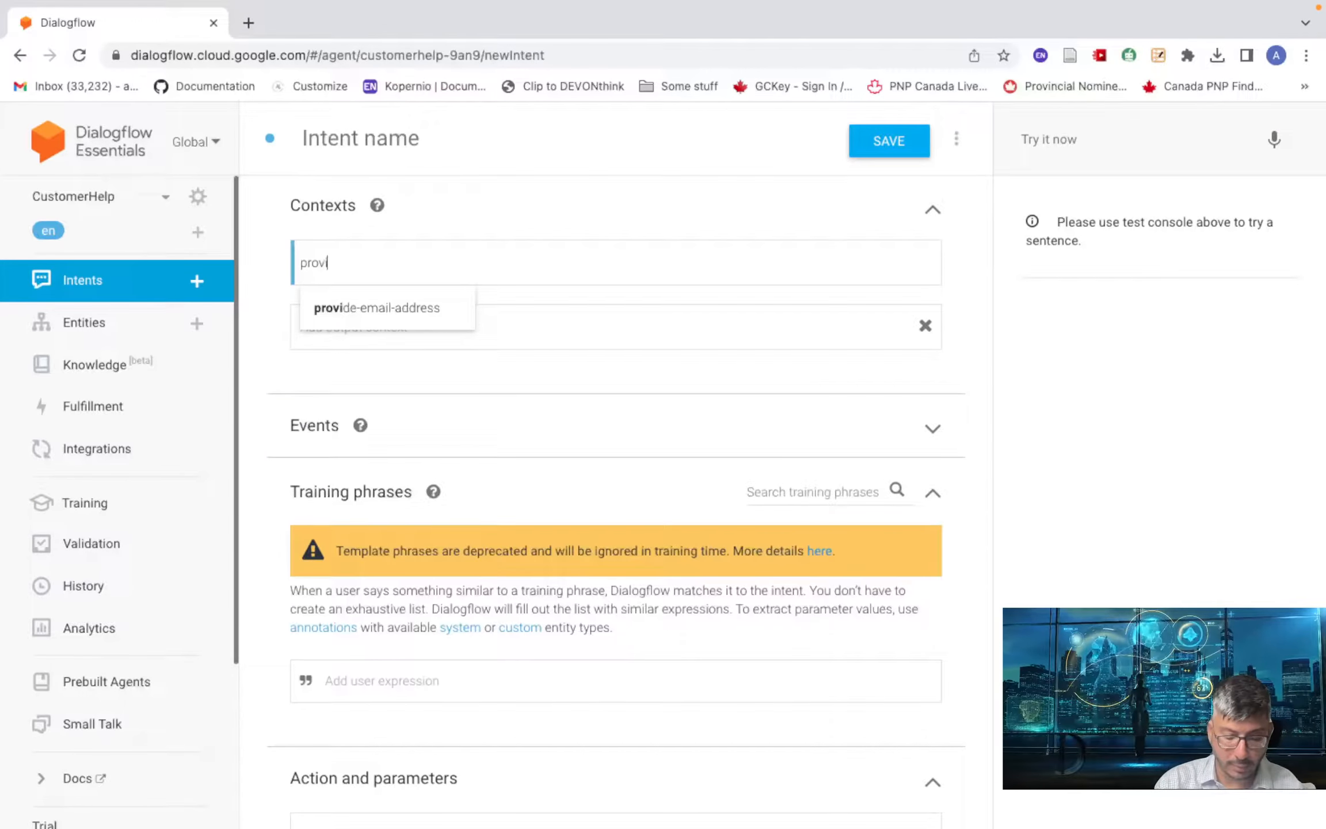
text(de-ema)
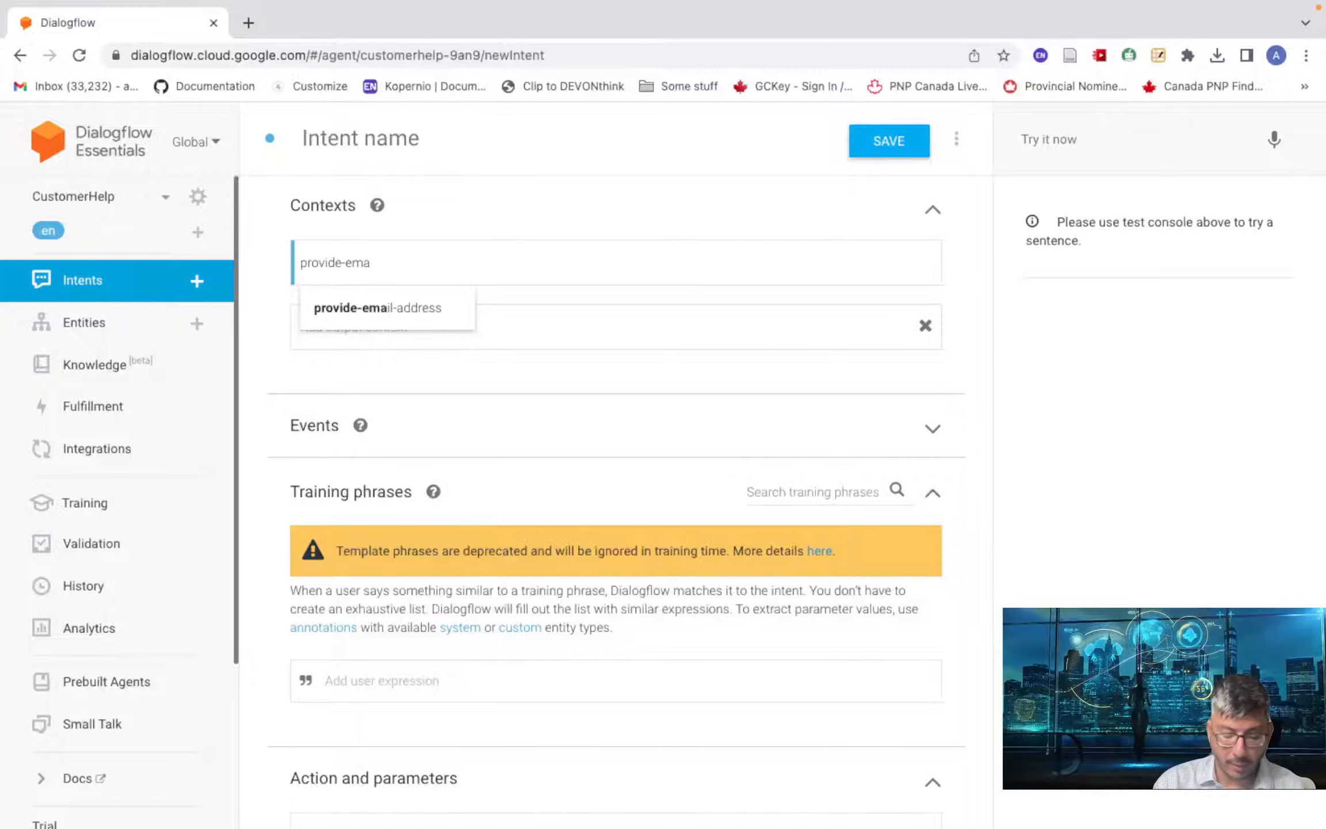
text(il)
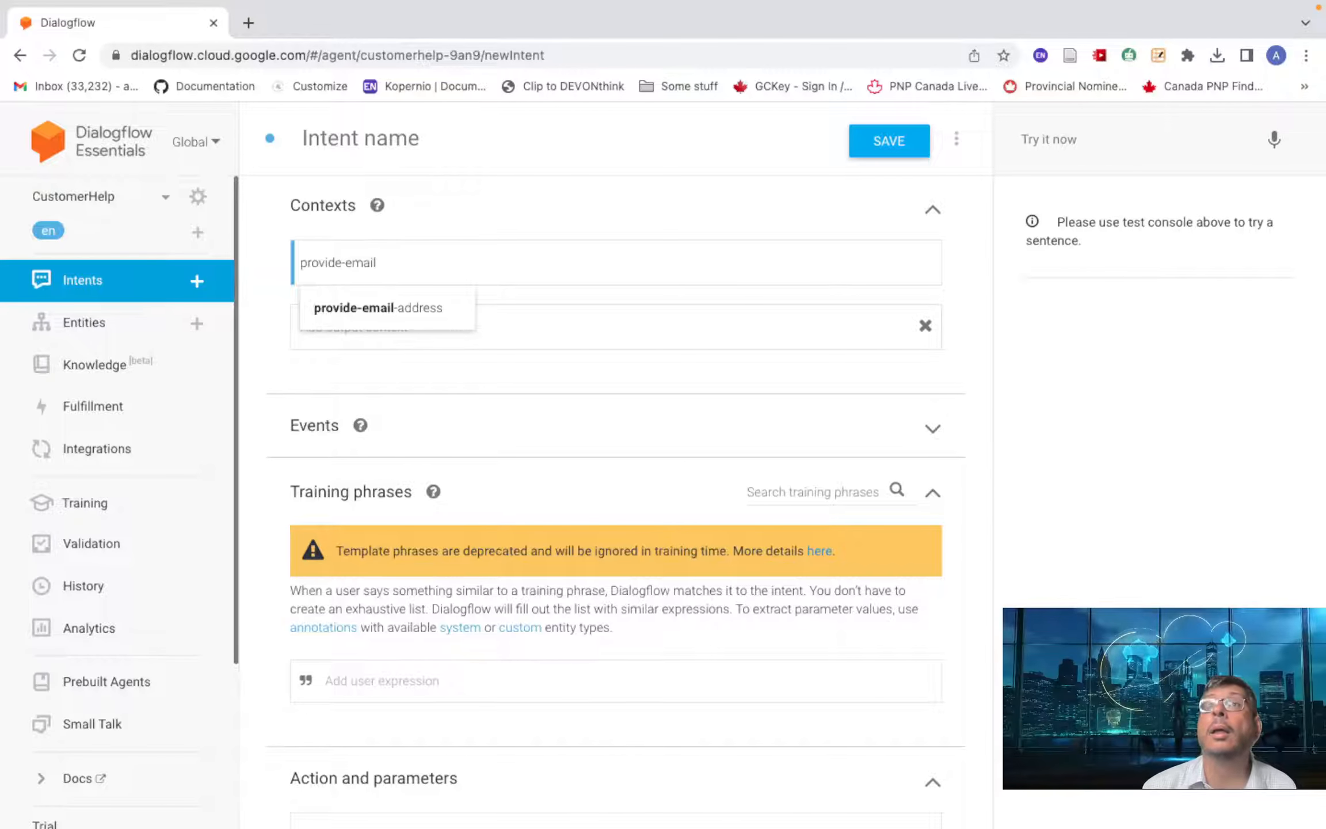
click(379, 310)
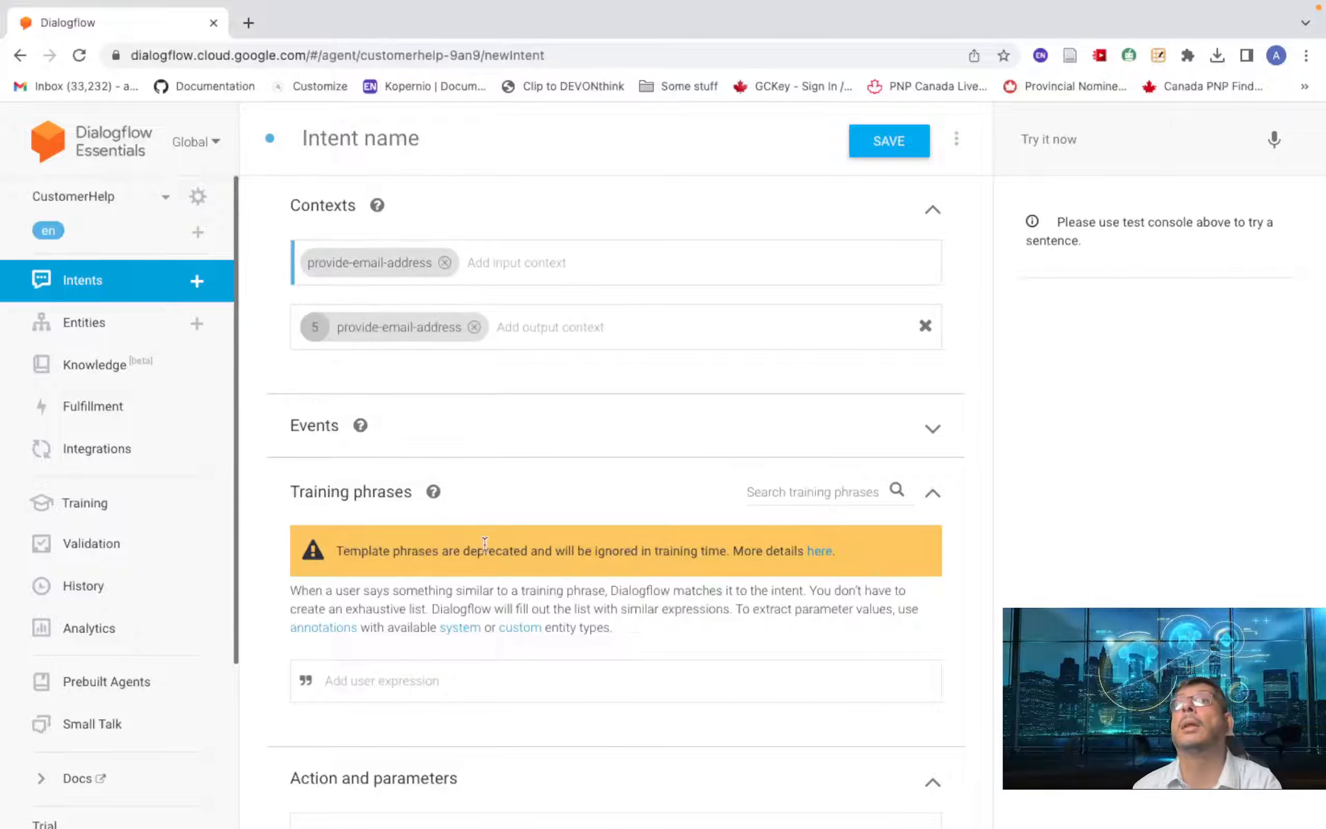
click(474, 327)
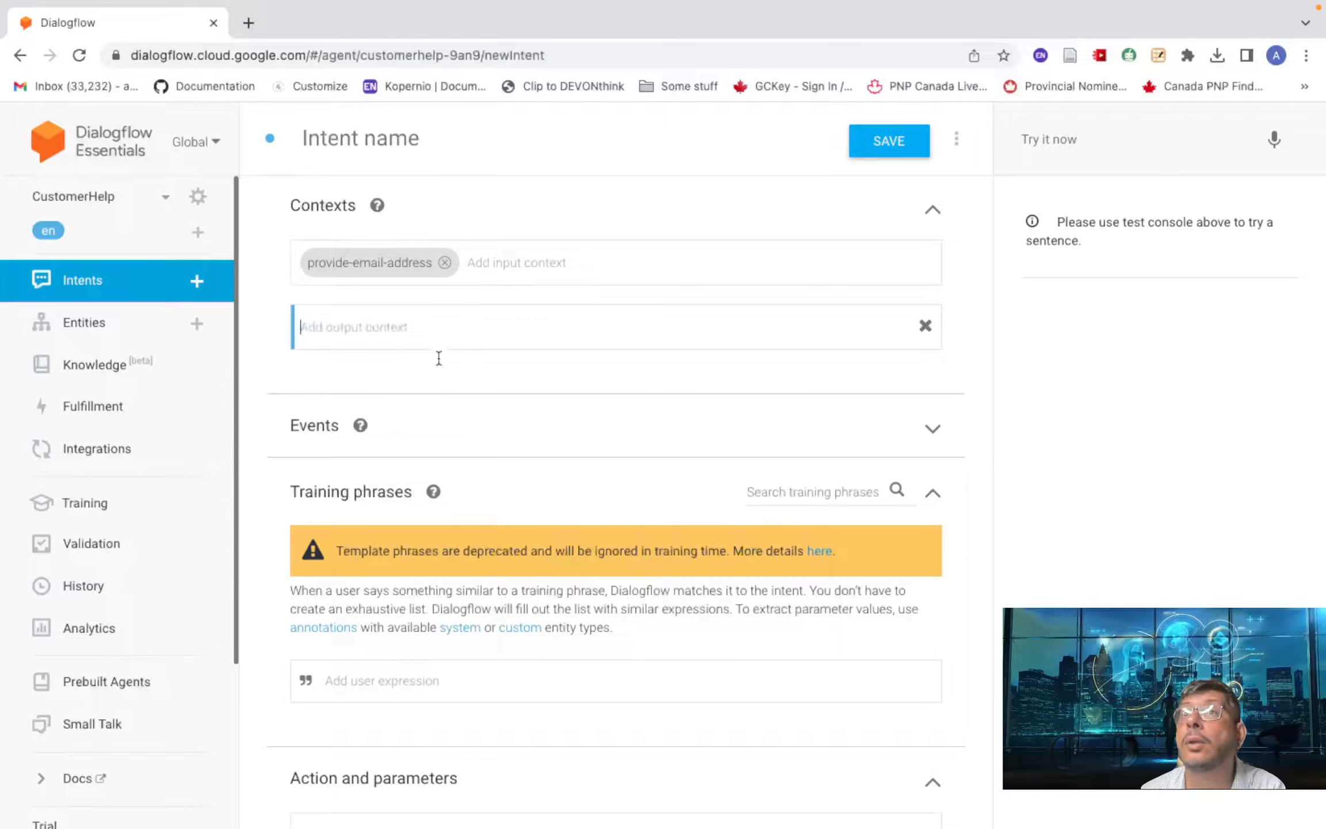
- Browse the available events and close the list without adding any event
click(320, 438)
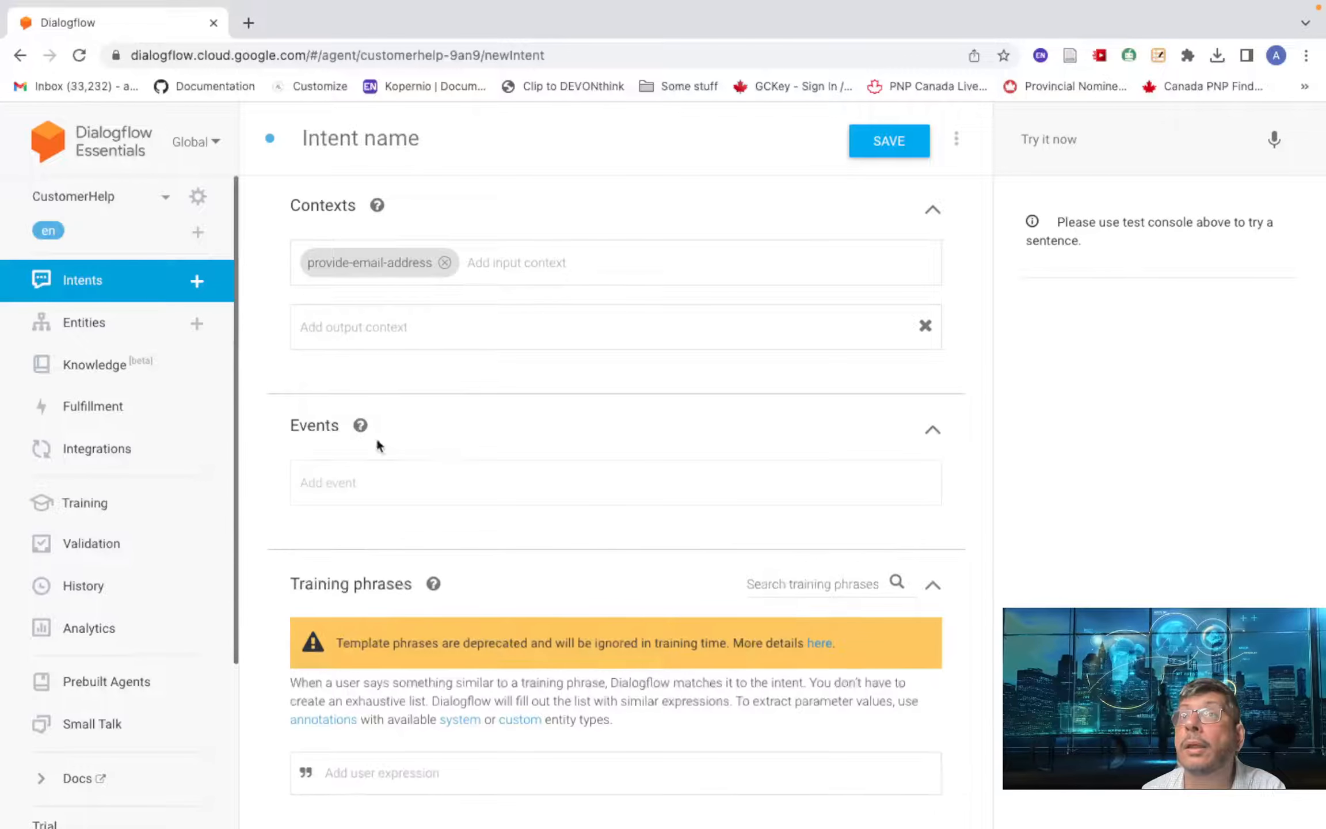
click(426, 478)
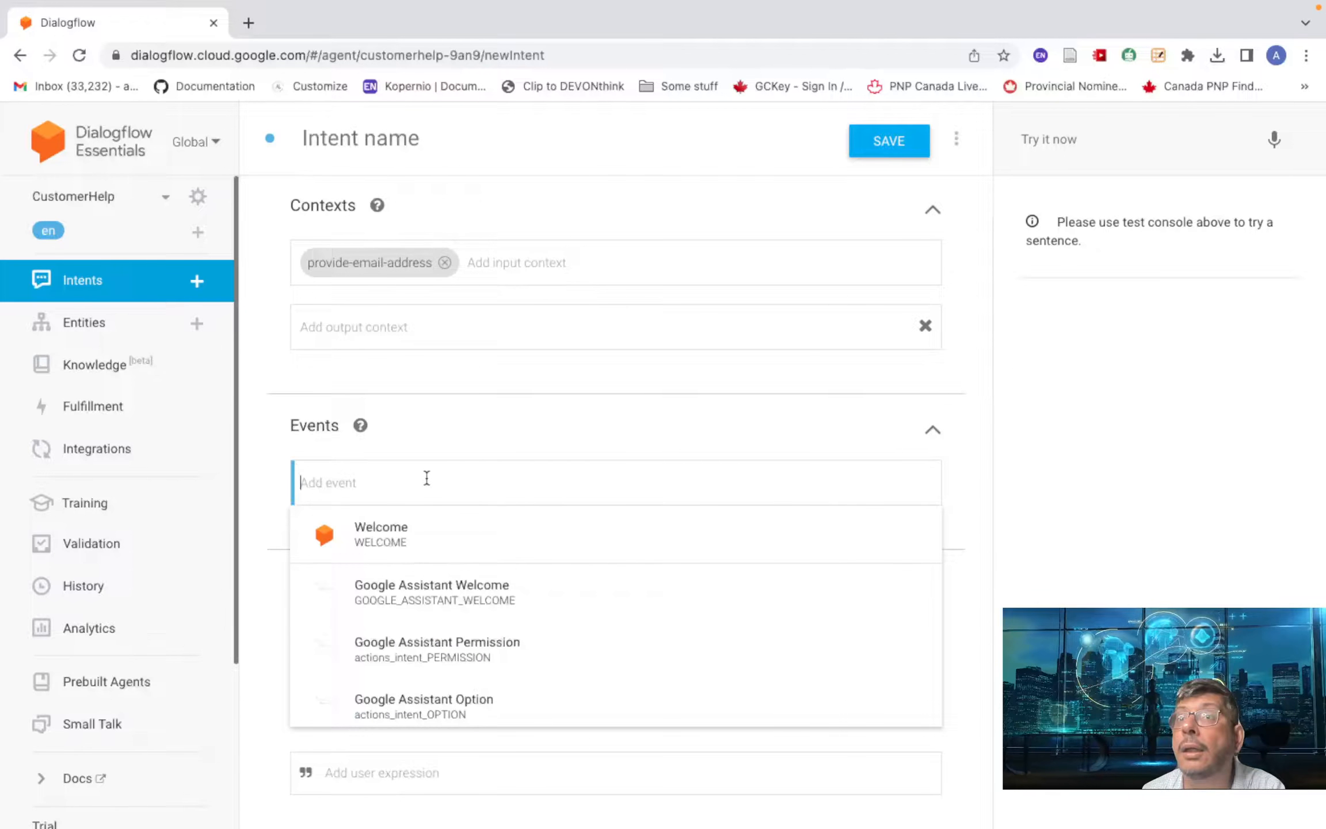
scroll(518, 596, down, 8)
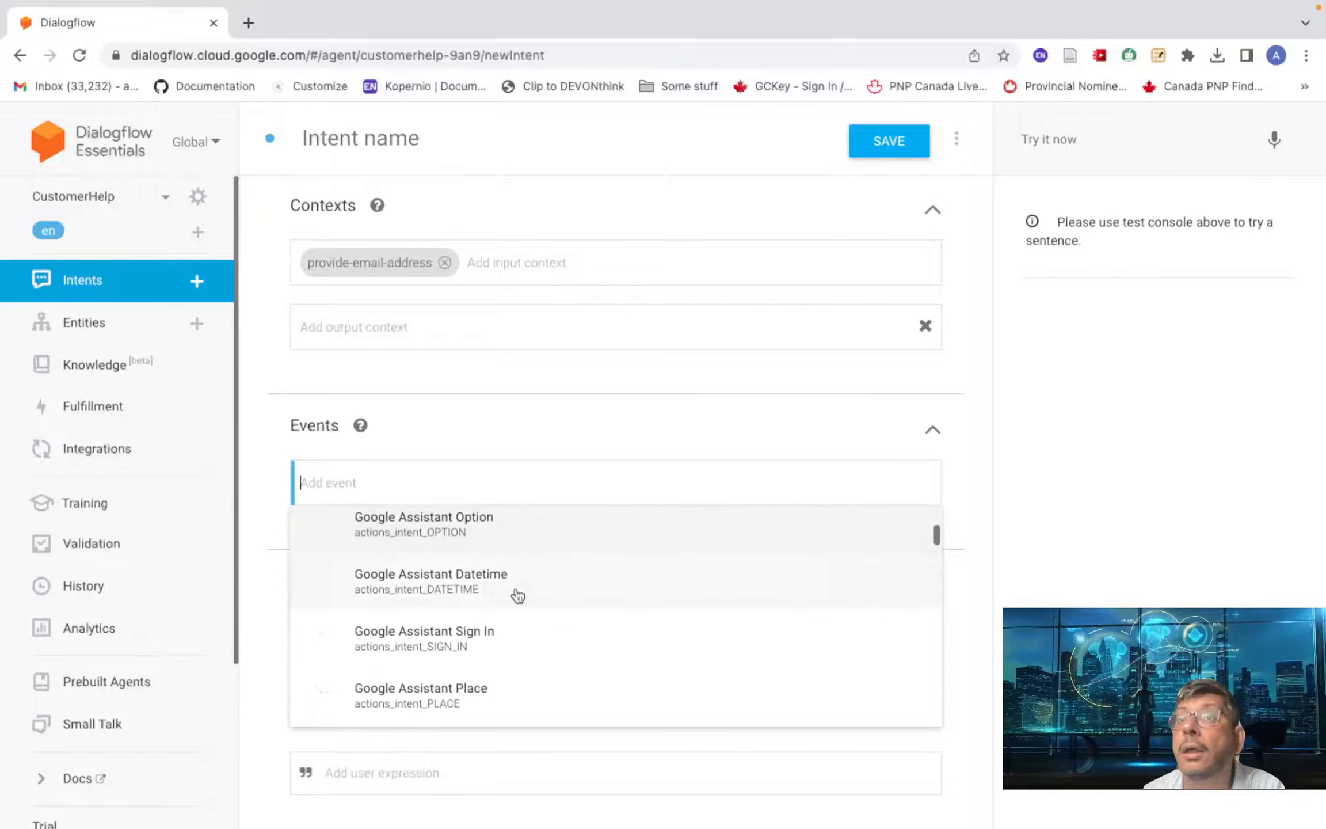
scroll(518, 595, down, 7)
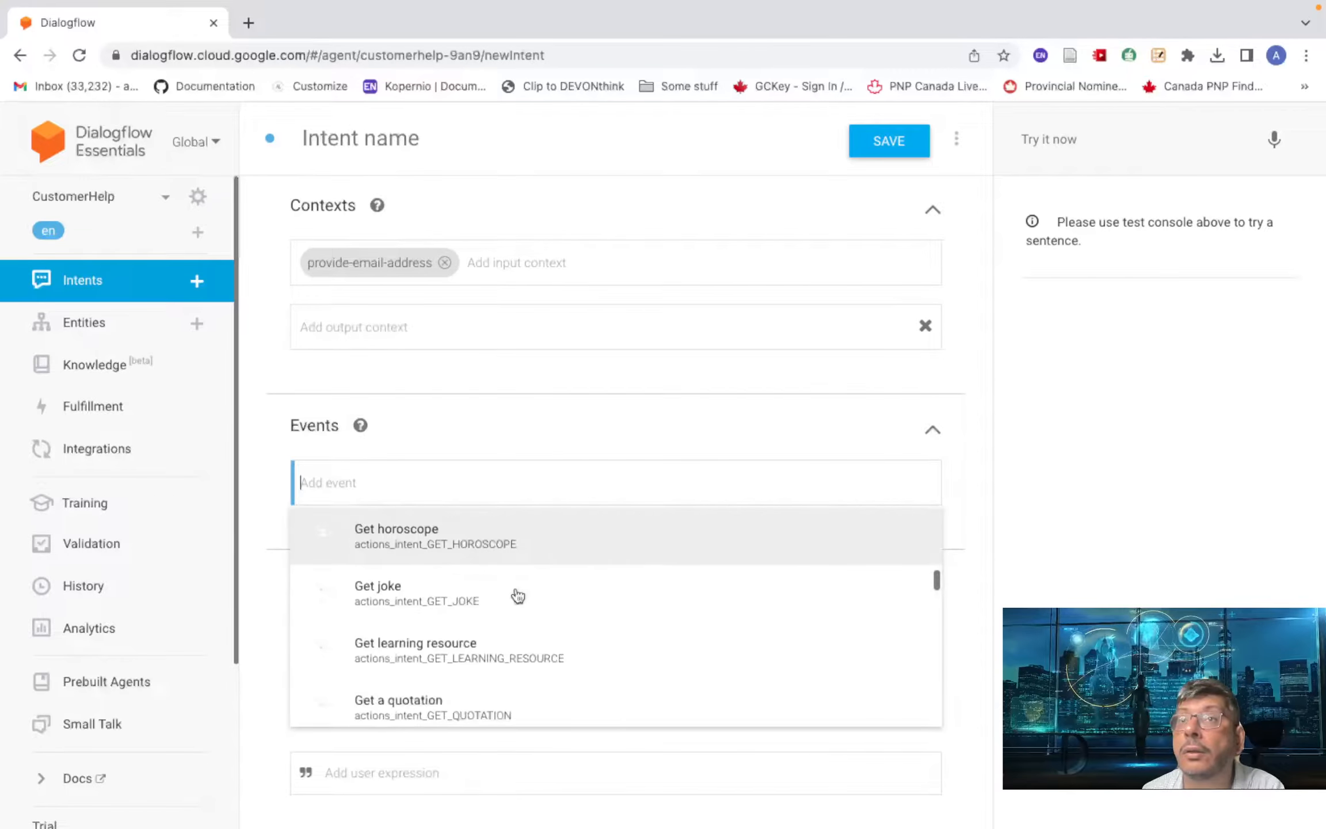
scroll(518, 596, down, 8)
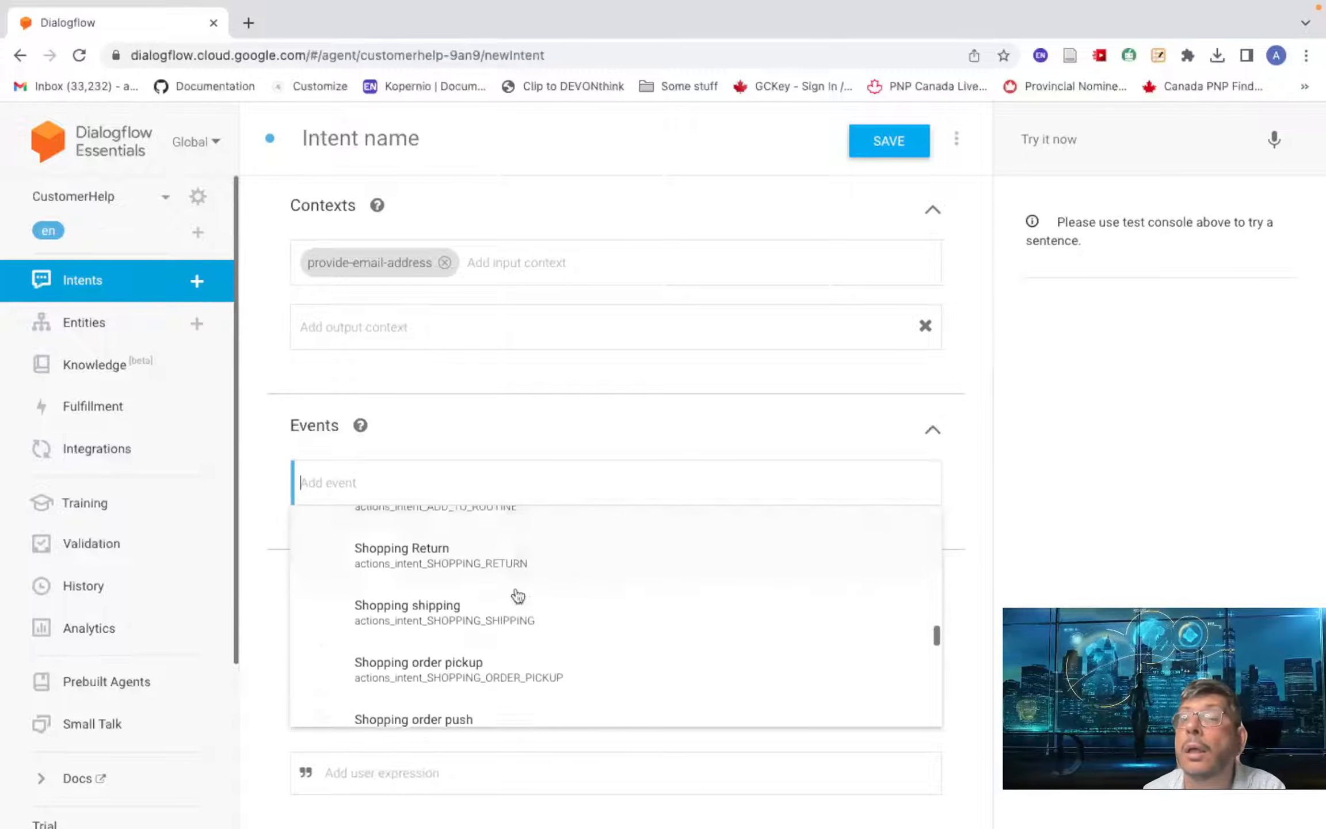
scroll(518, 595, down, 8)
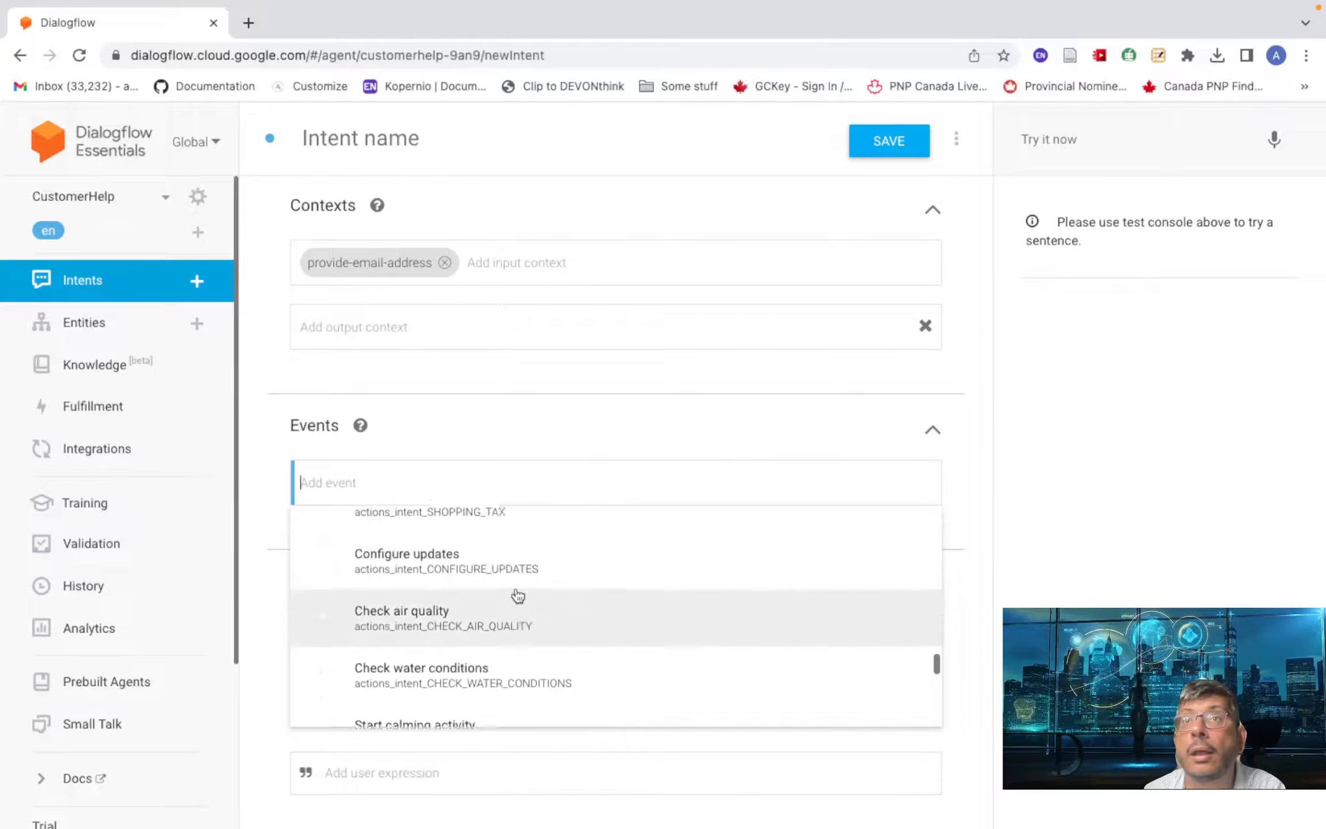
scroll(518, 596, down, 4)
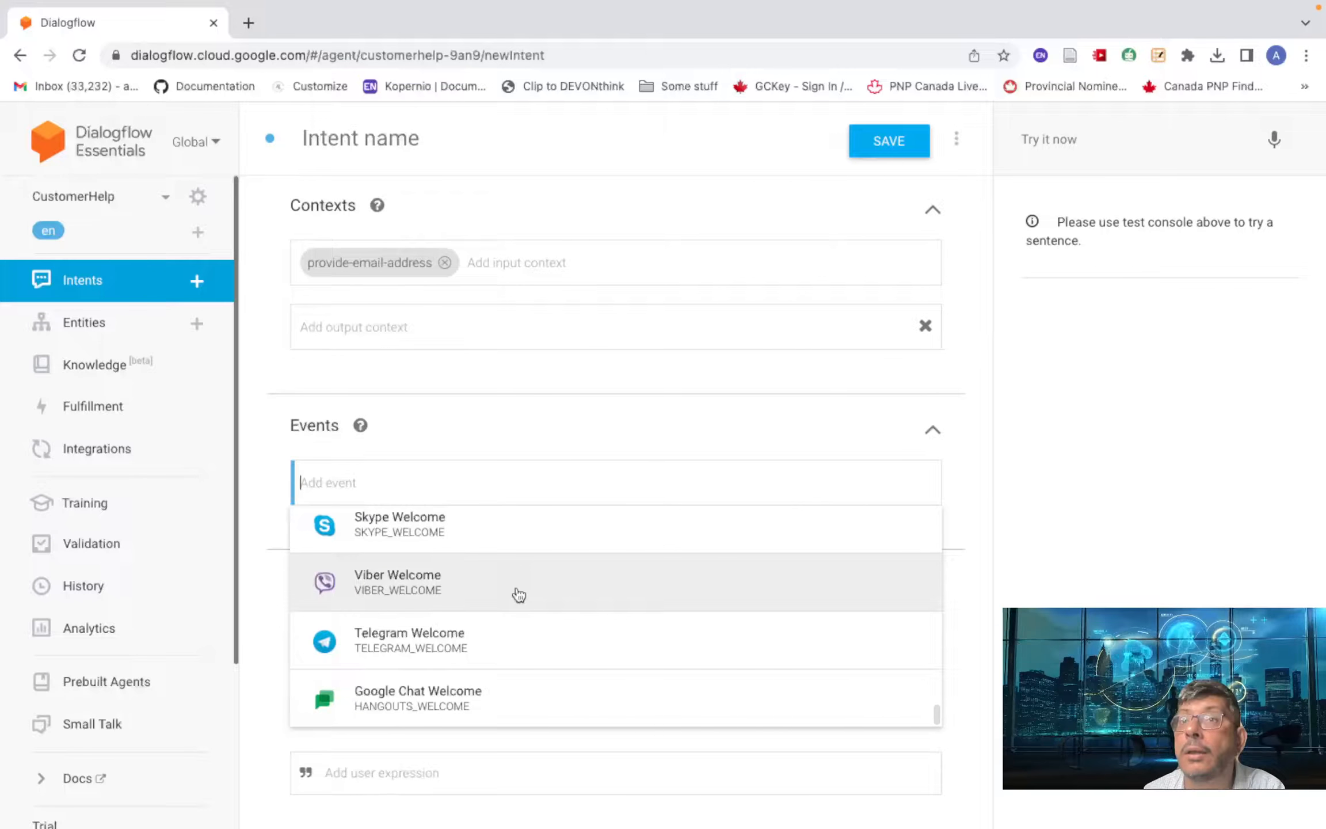
scroll(511, 568, up, 5)
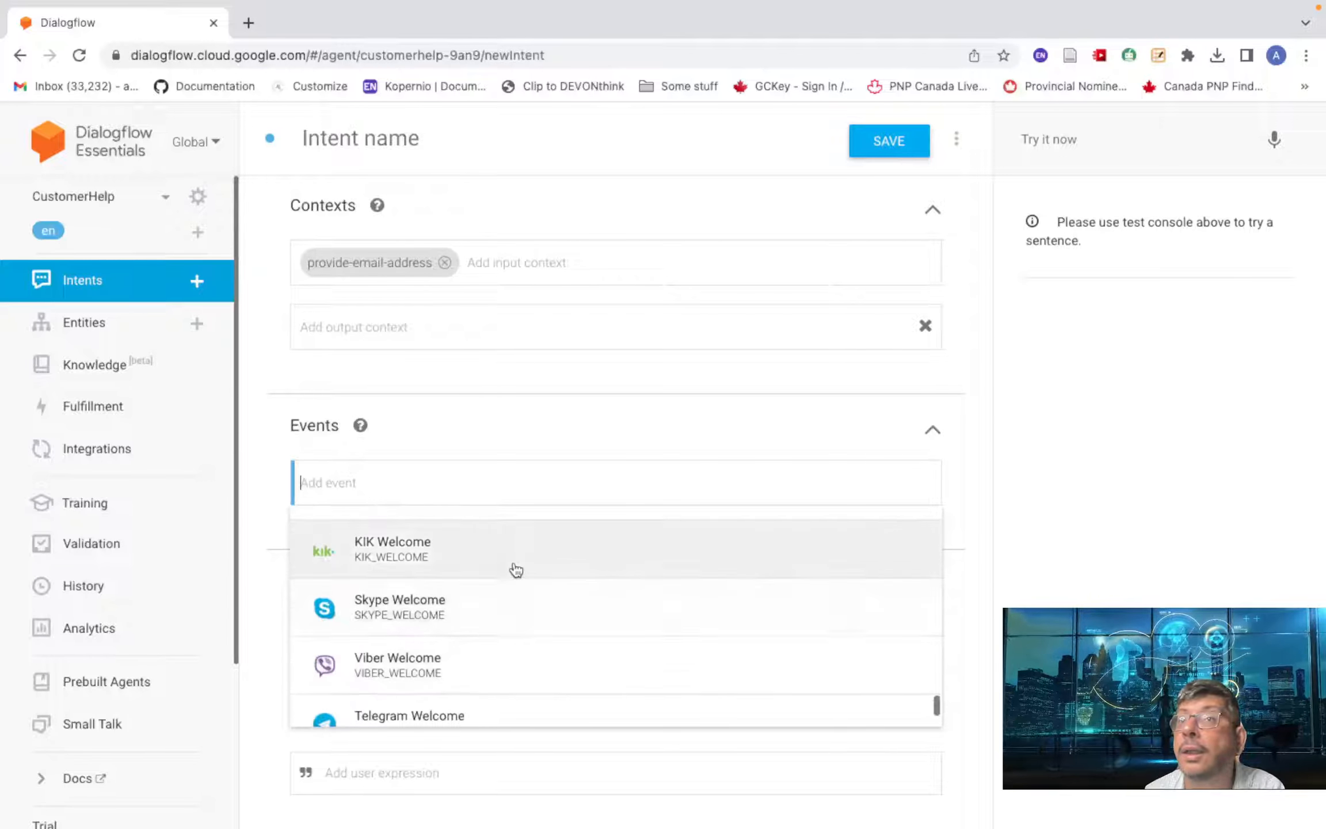
click(608, 428)
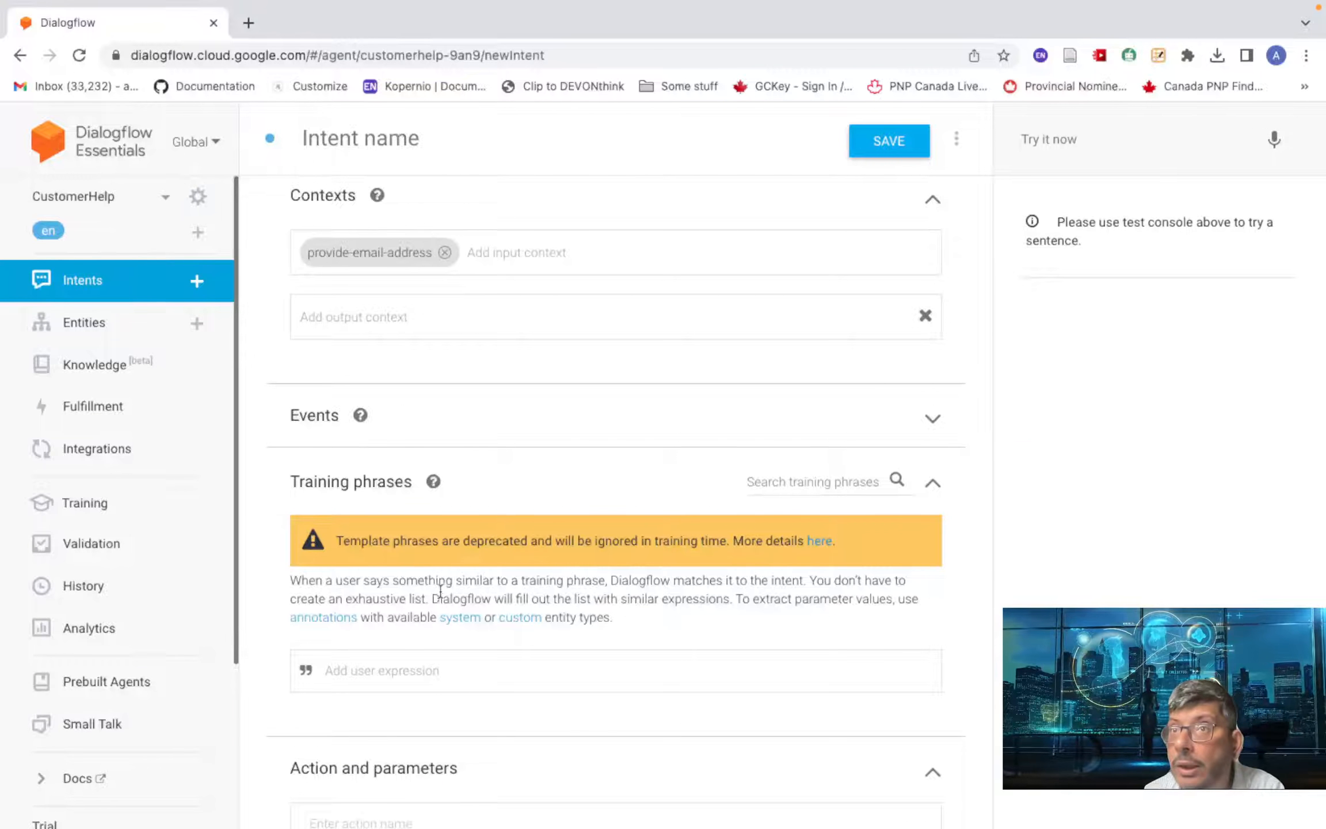
scroll(439, 590, down, 5)
scroll(374, 437, up, 1)
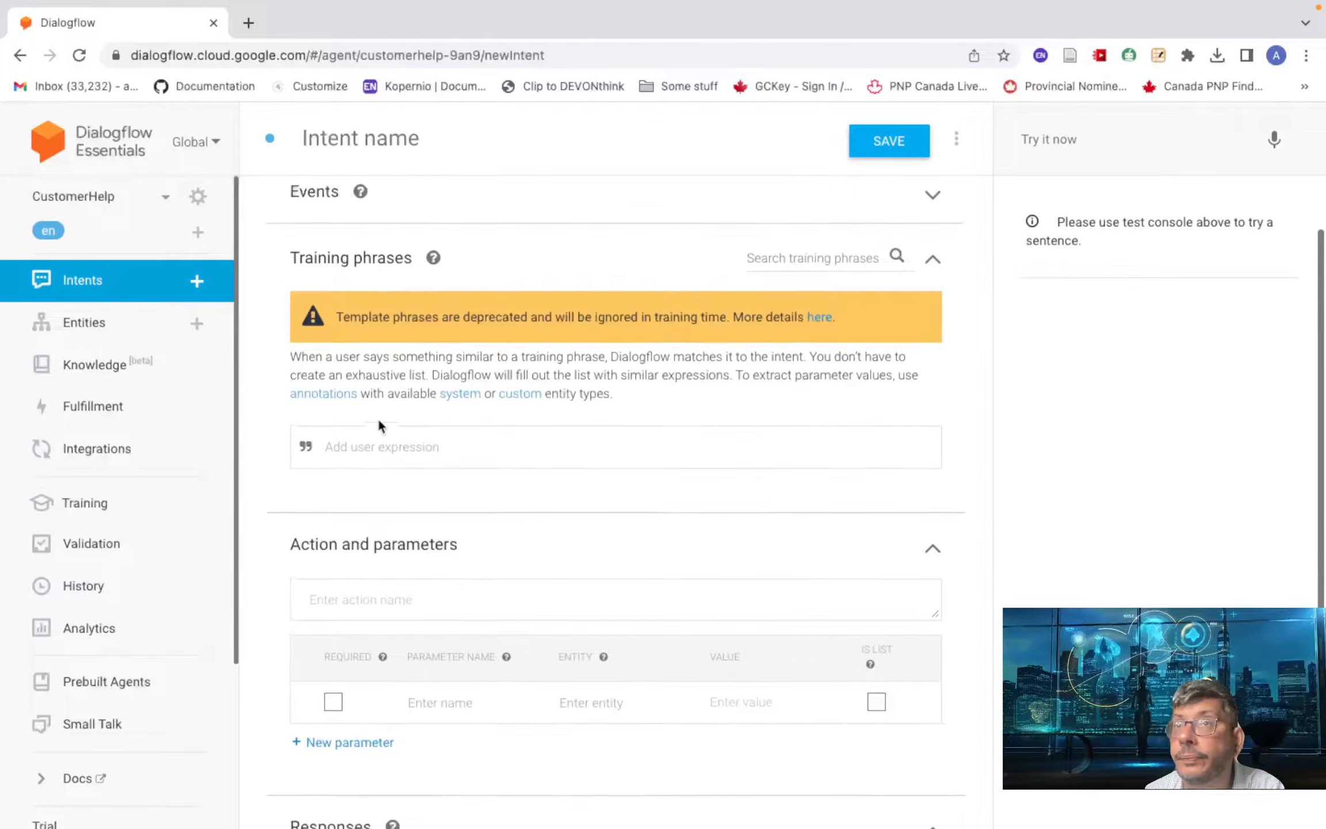
- Add training phrases: the customer's email alone, and 'My email is' plus the email
click(354, 448)
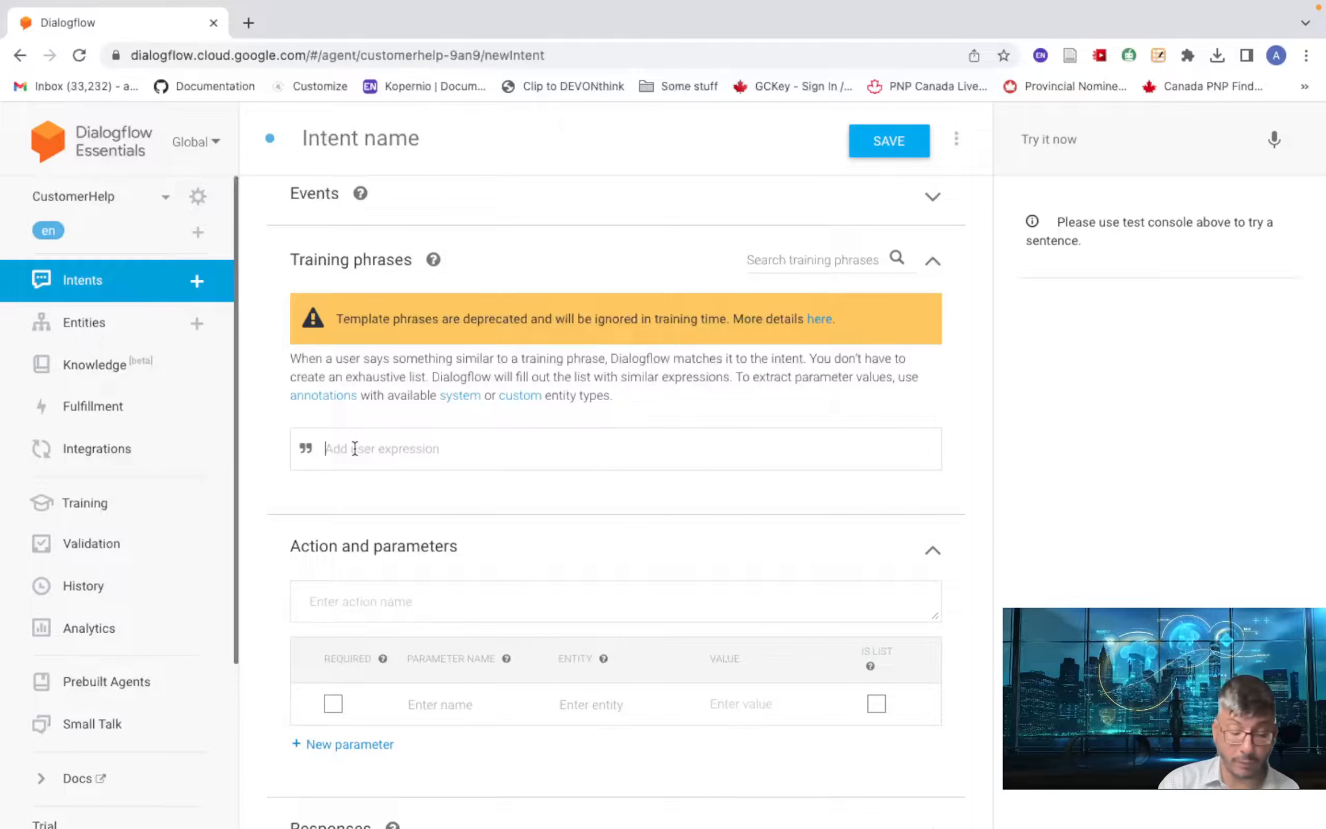
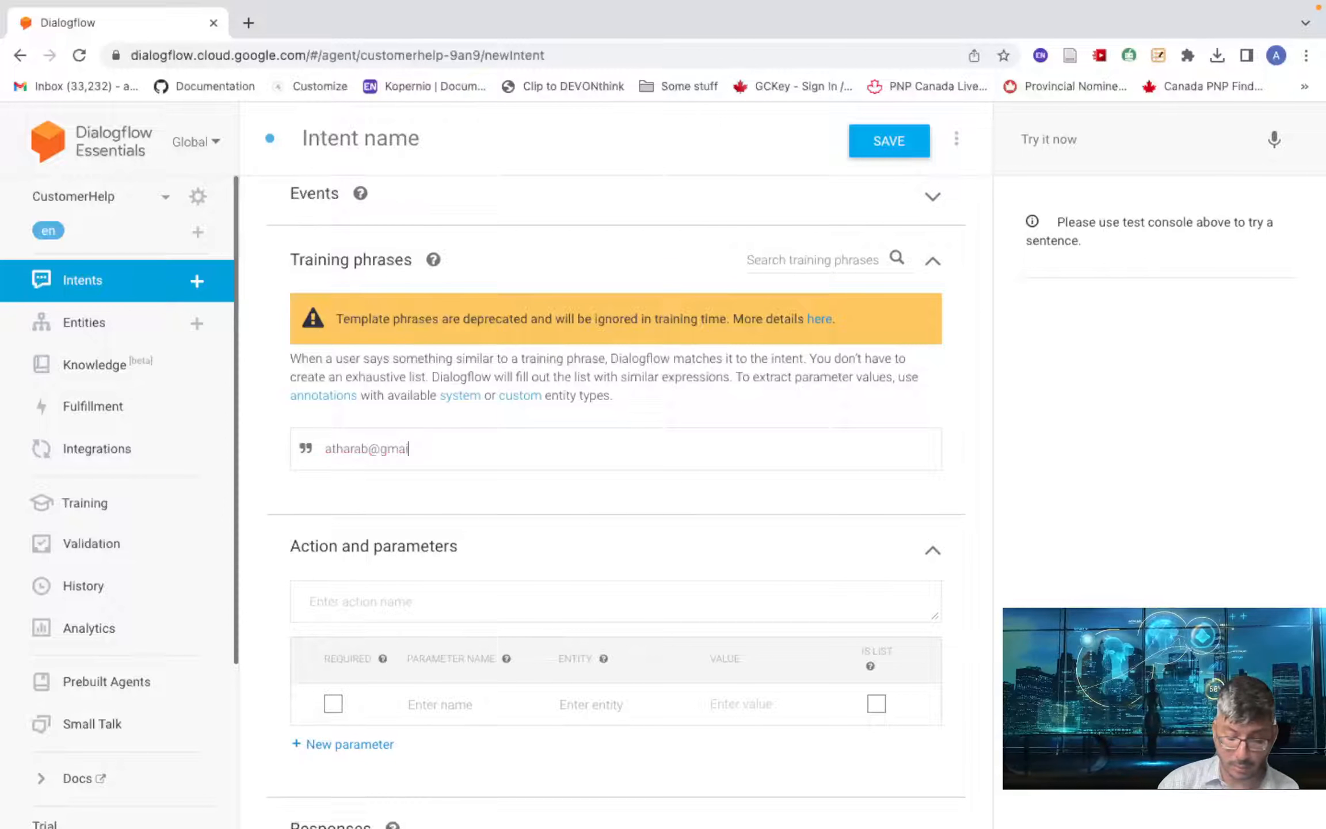
key(Return)
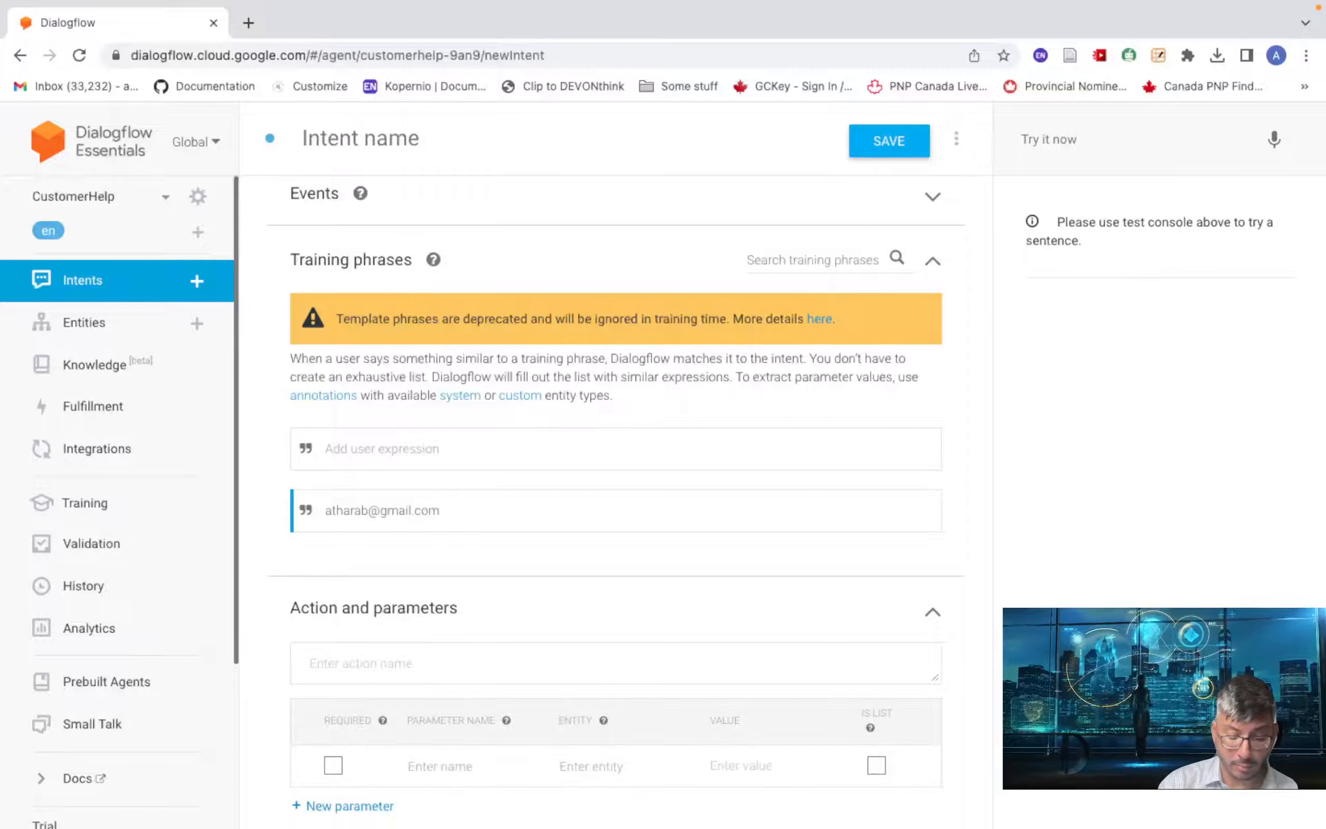
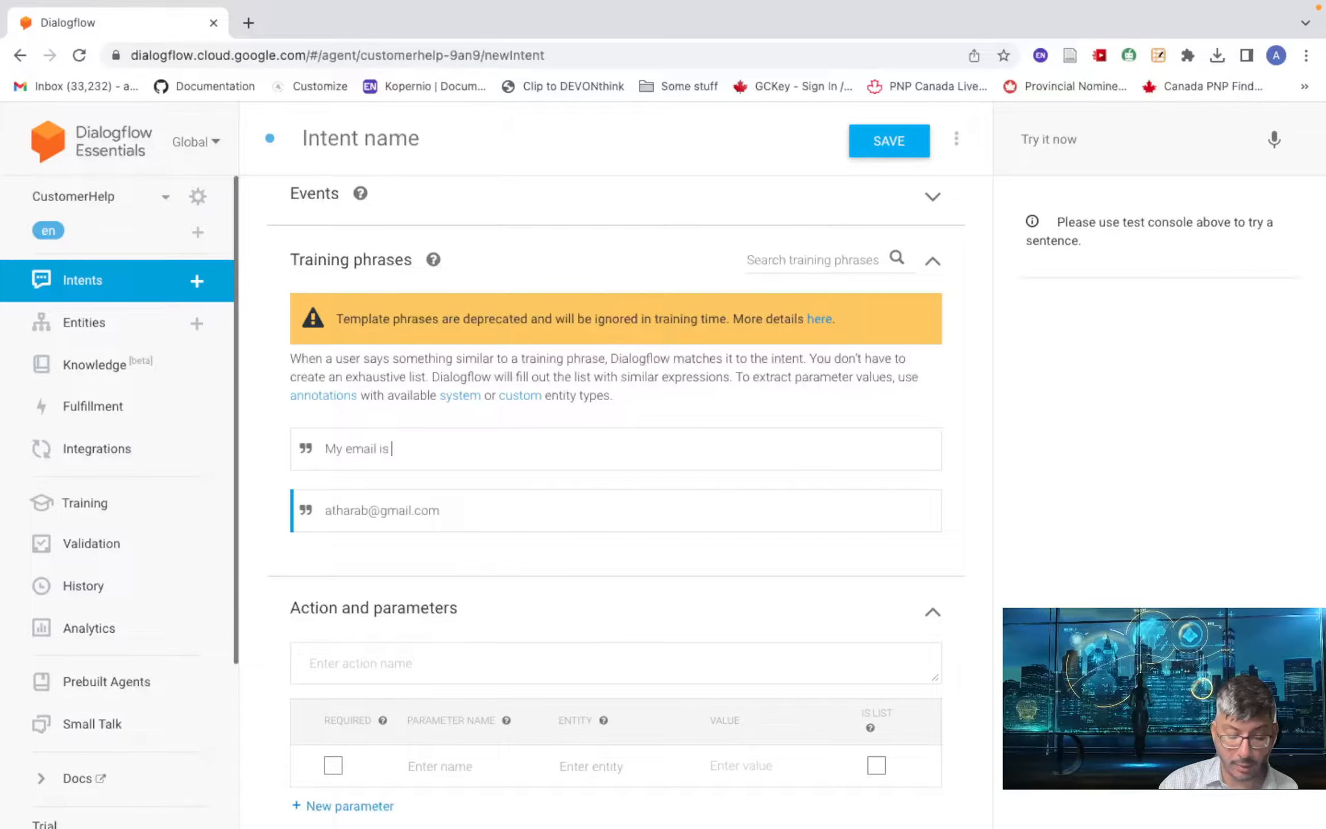
key(BackSpace)
key(BackSpace)
key(BackSpace)
key(BackSpace)
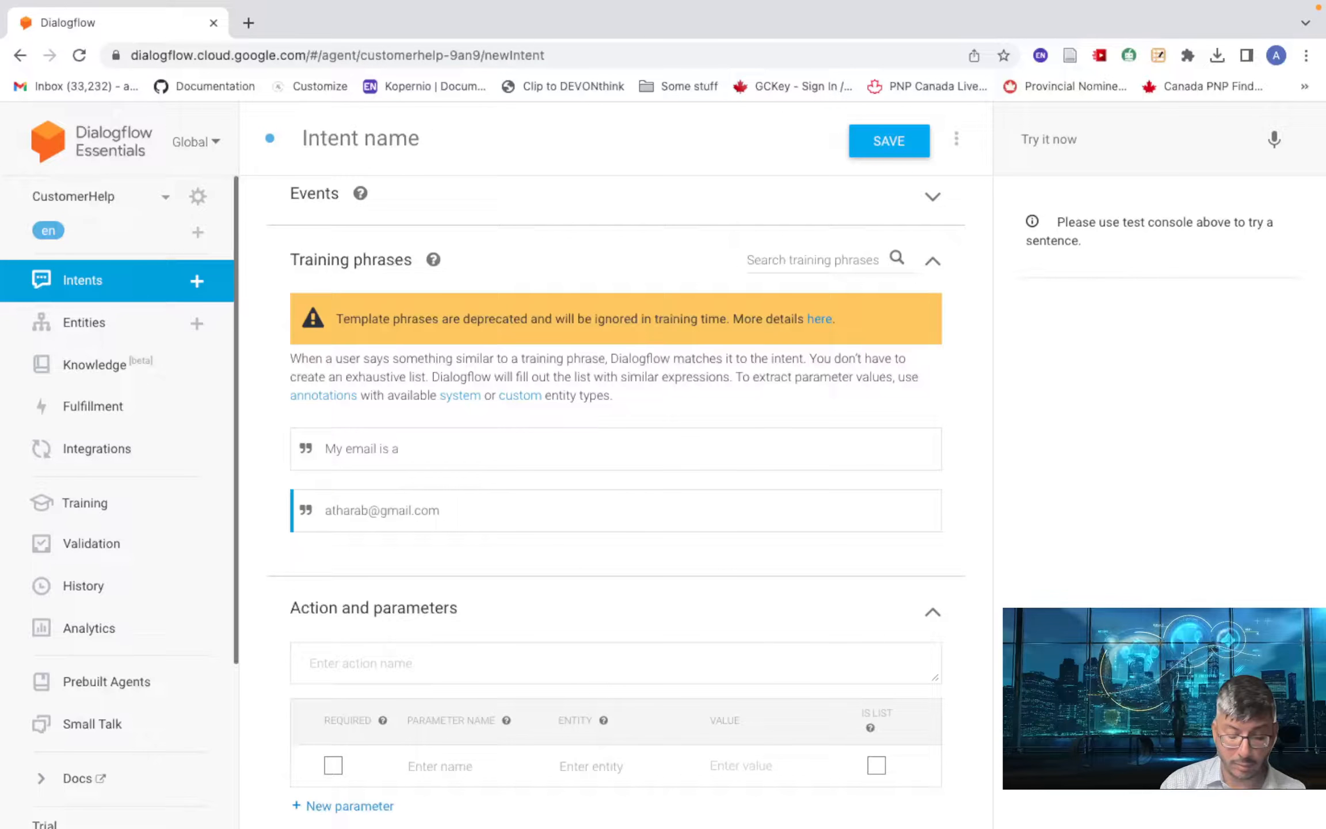
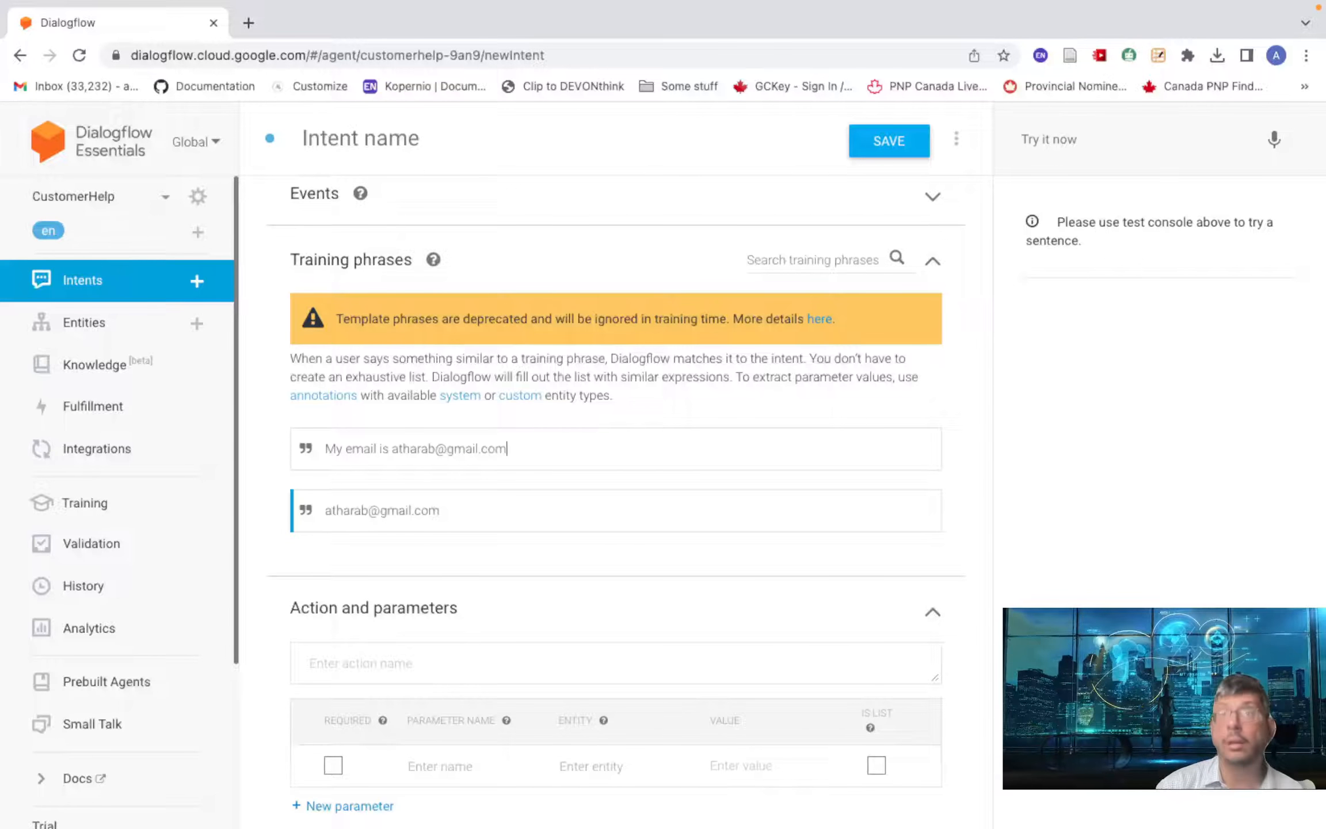
key(Return)
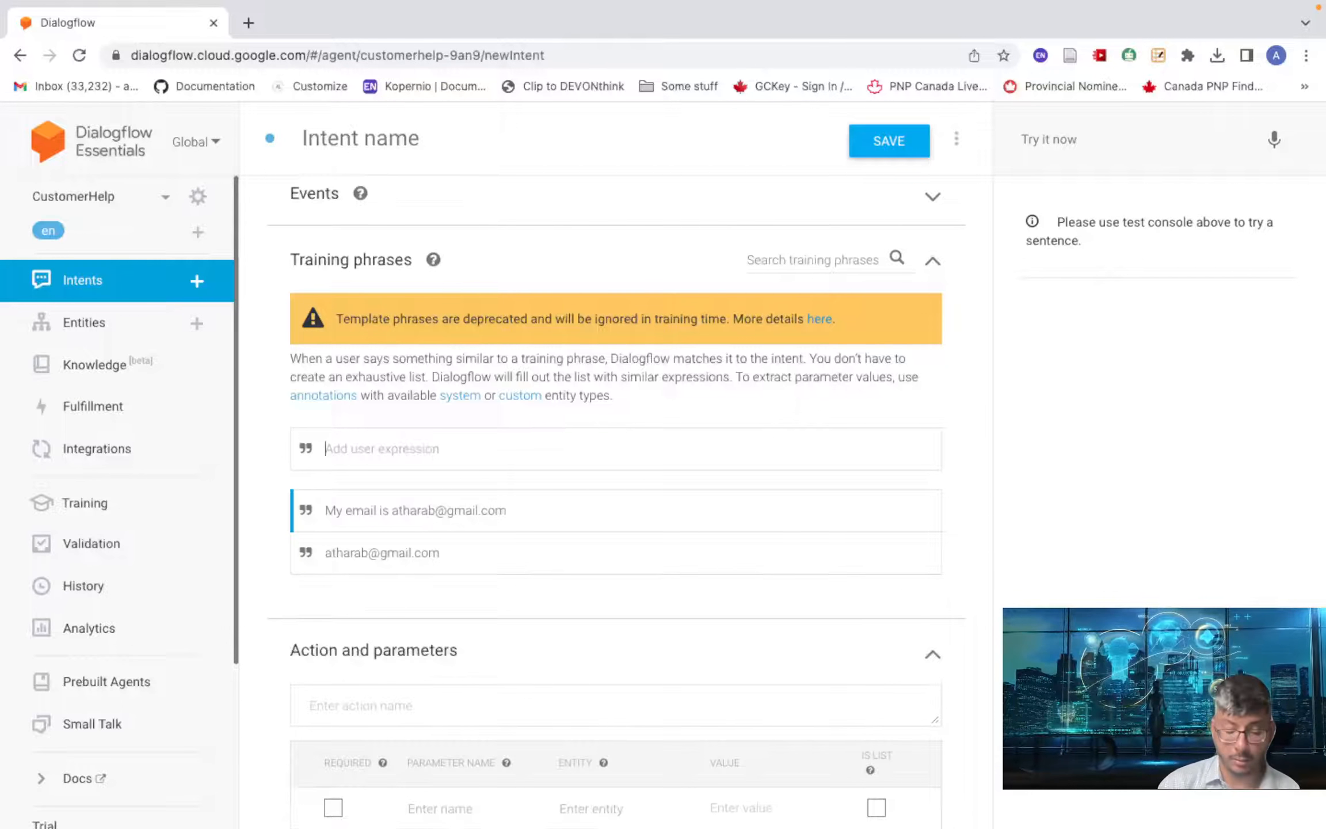
- Add the training phrase 'My email address is' followed by the customer's email
text(My email)
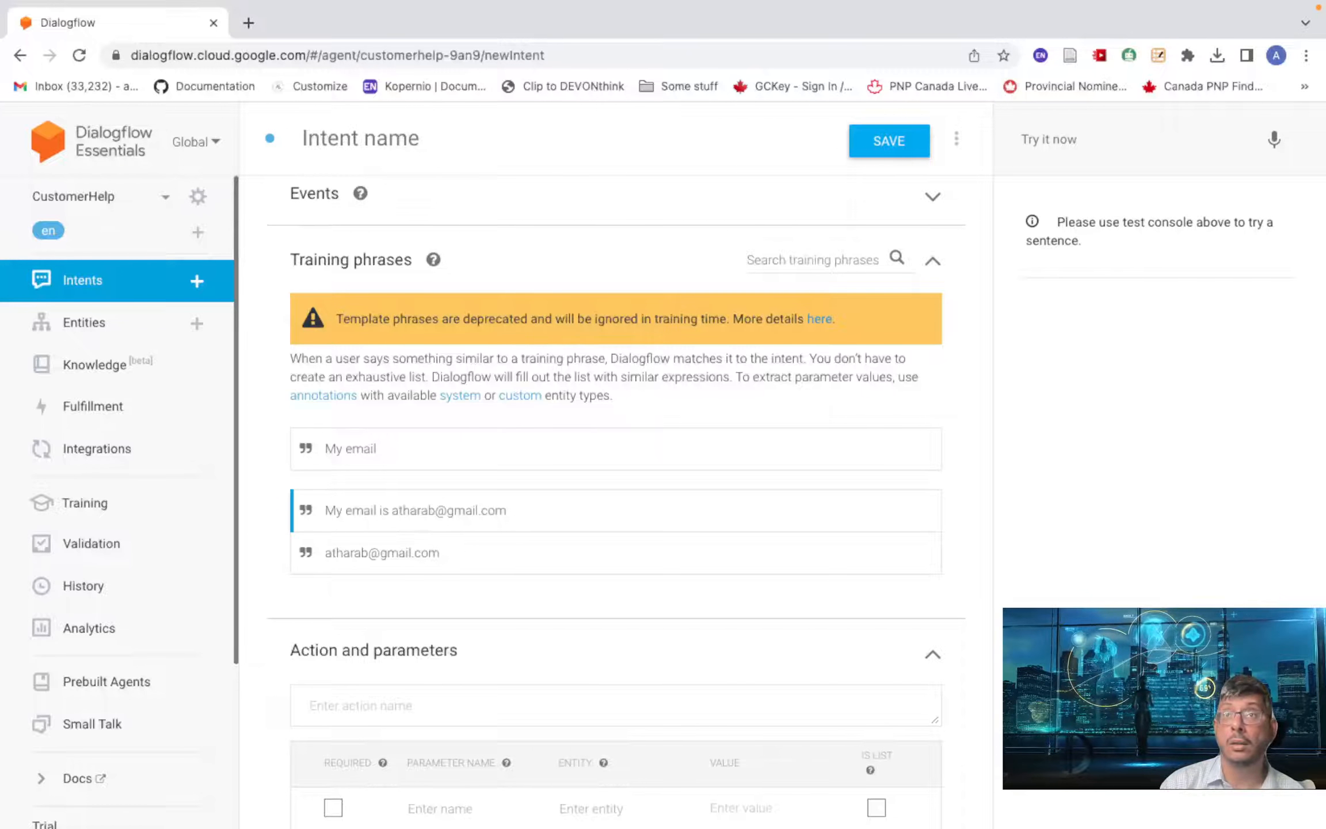
text( address i)
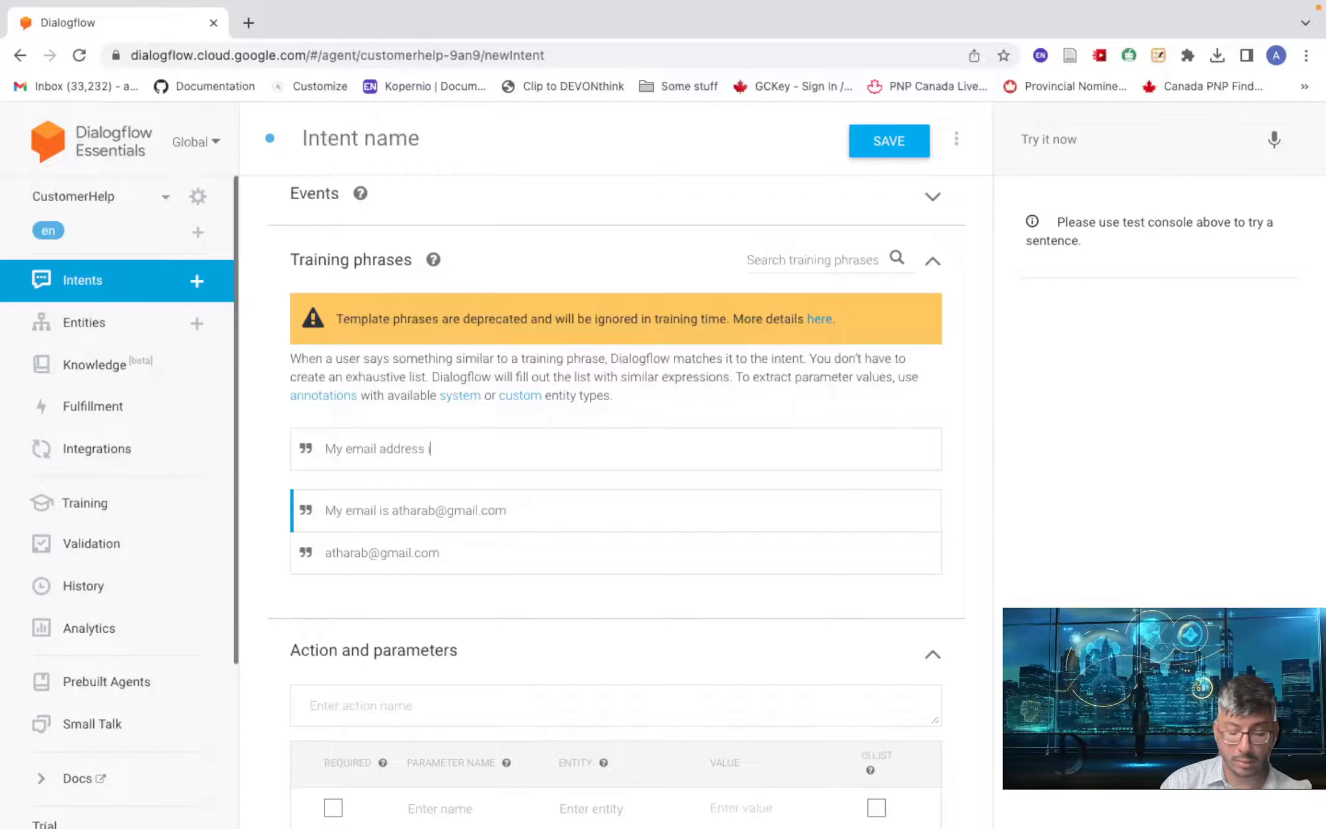
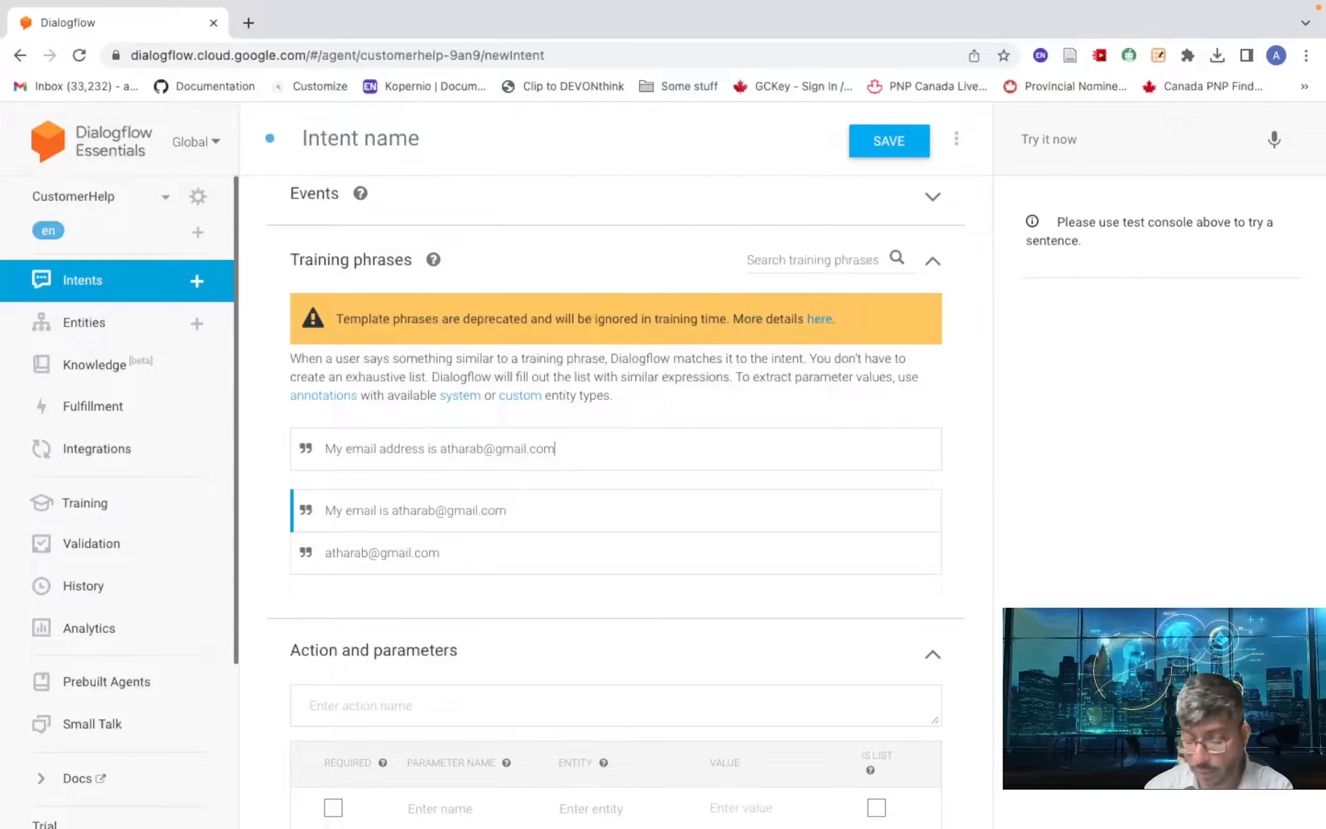
key(Return)
scroll(485, 515, down, 5)
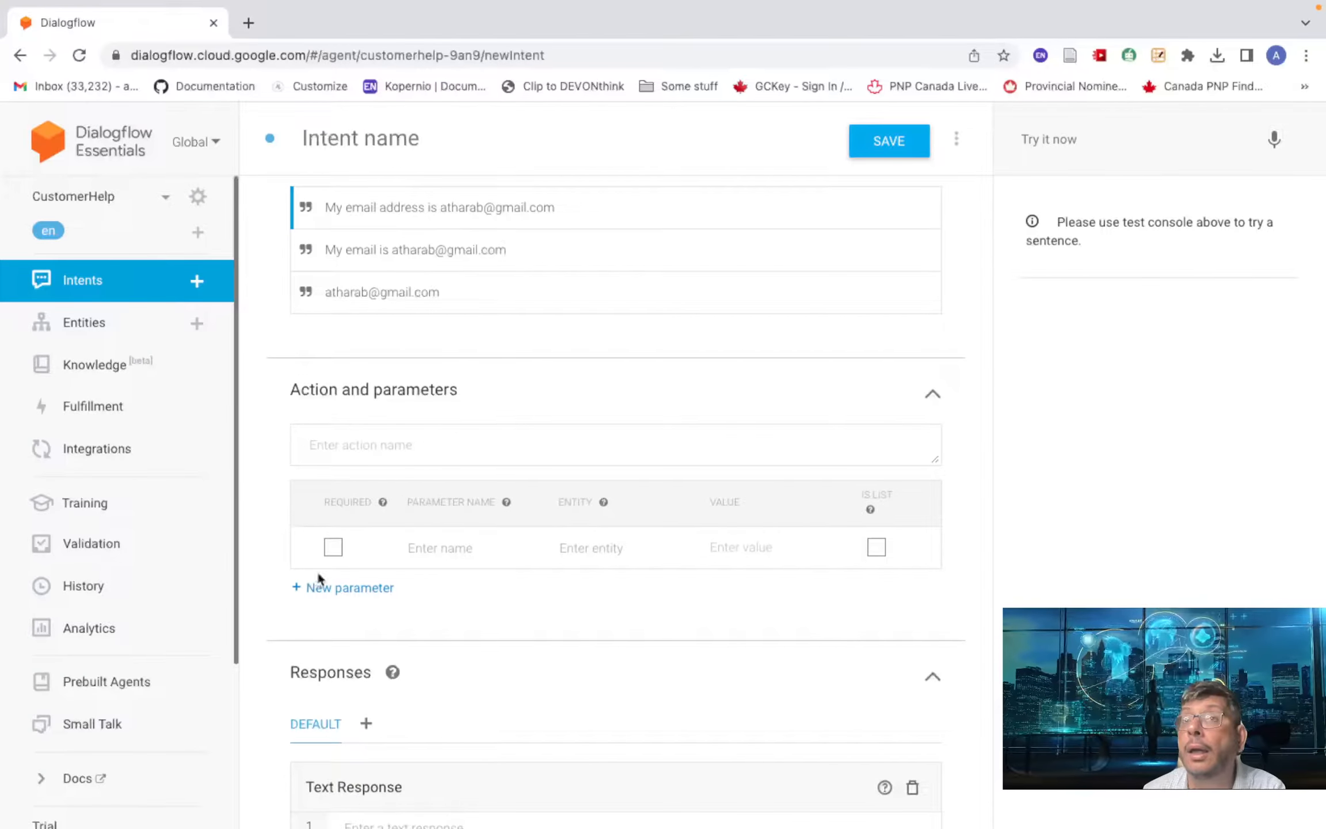
scroll(509, 438, up, 2)
scroll(510, 439, up, 3)
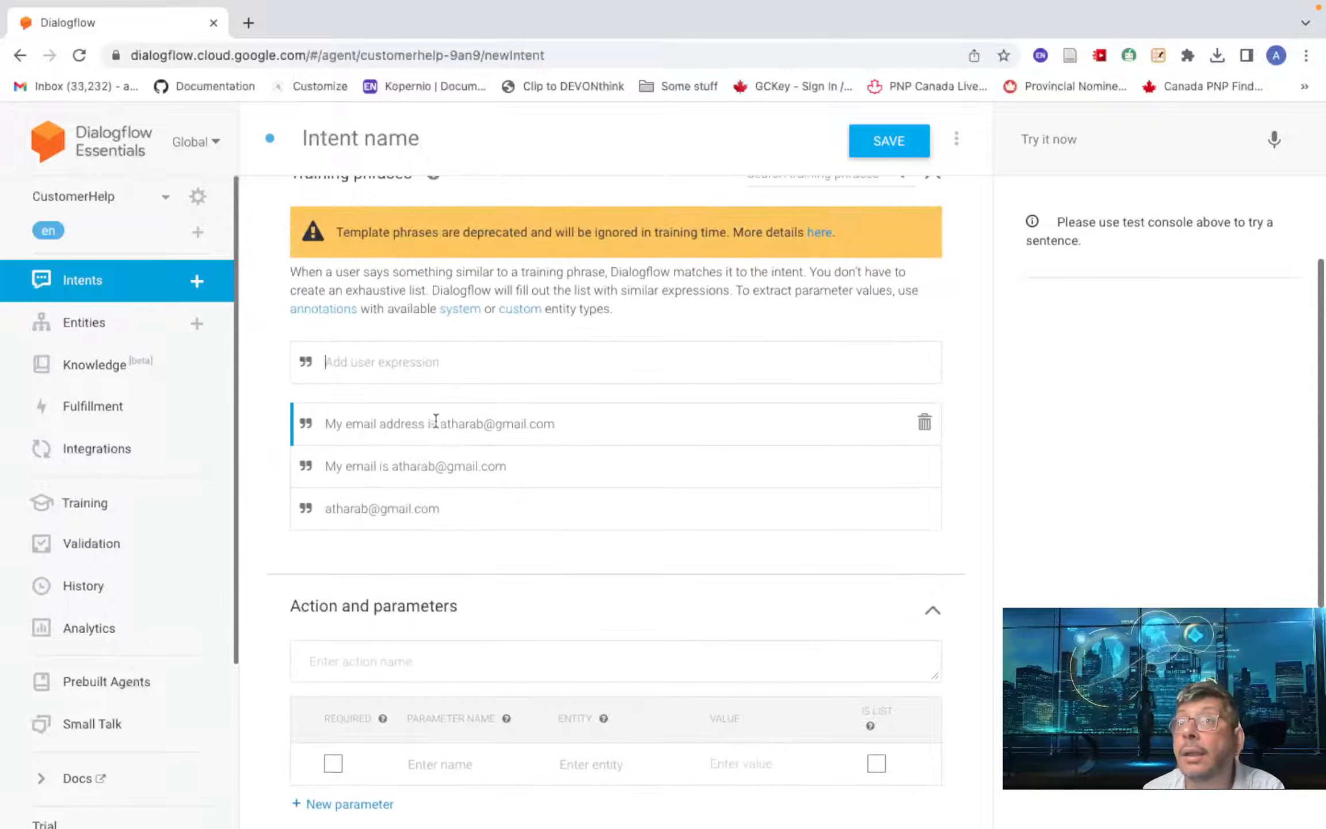
drag(440, 424, 557, 423)
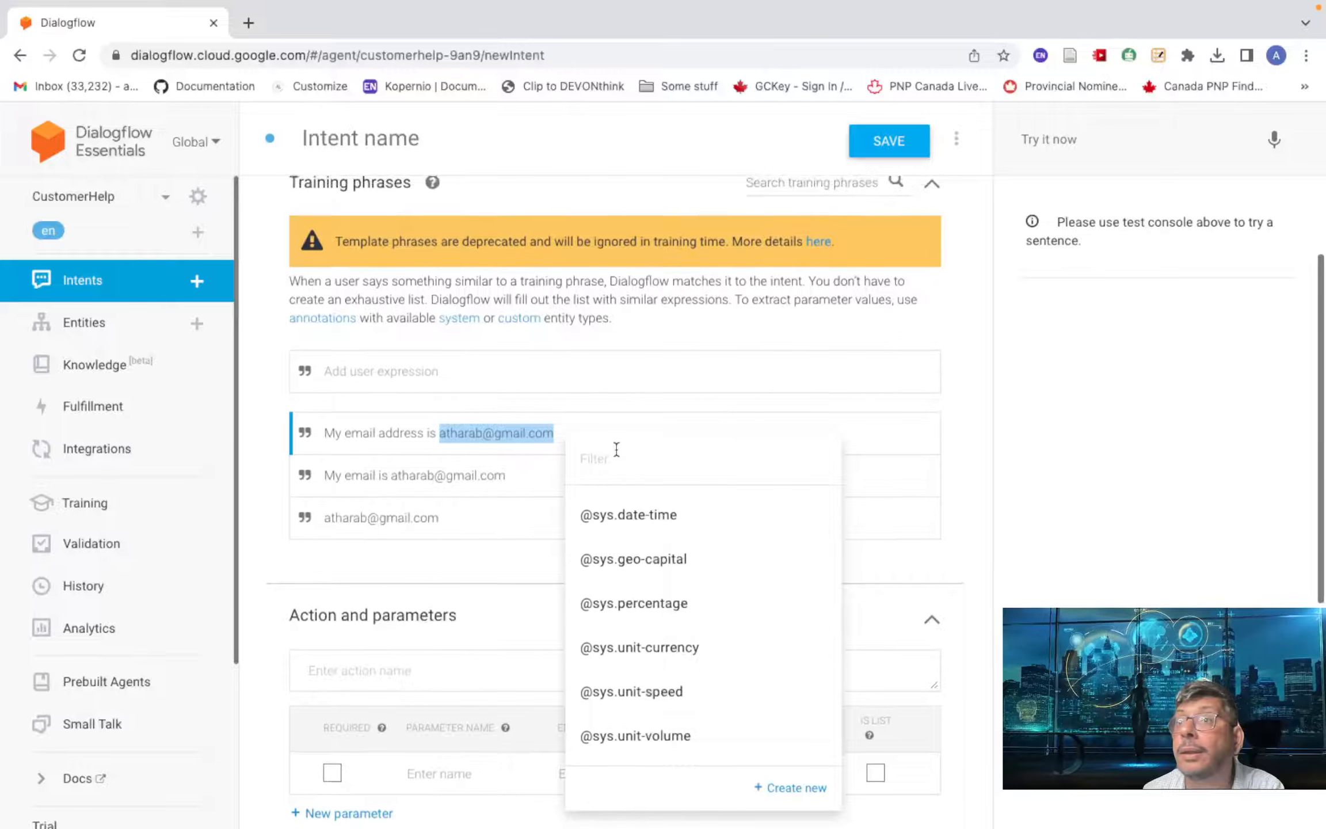
click(602, 458)
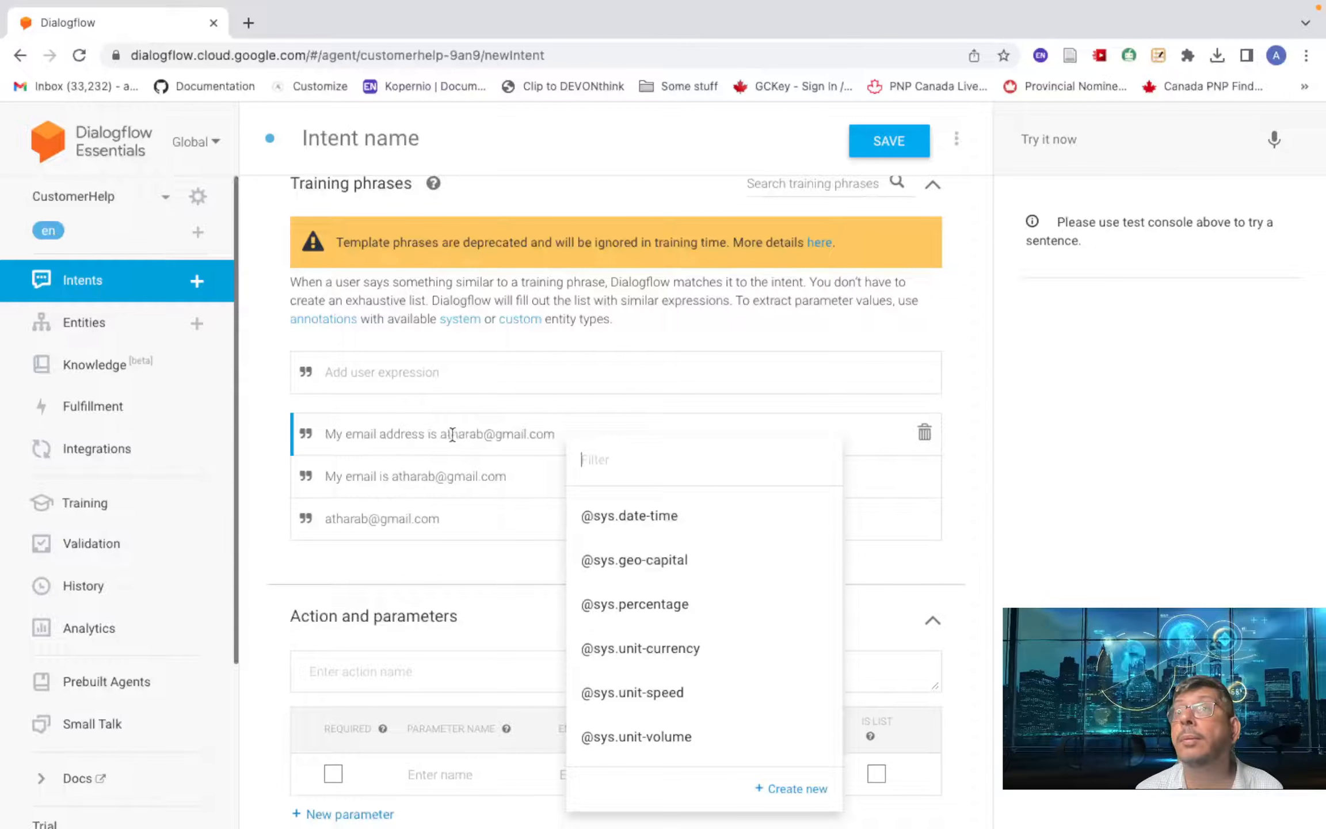
text(email)
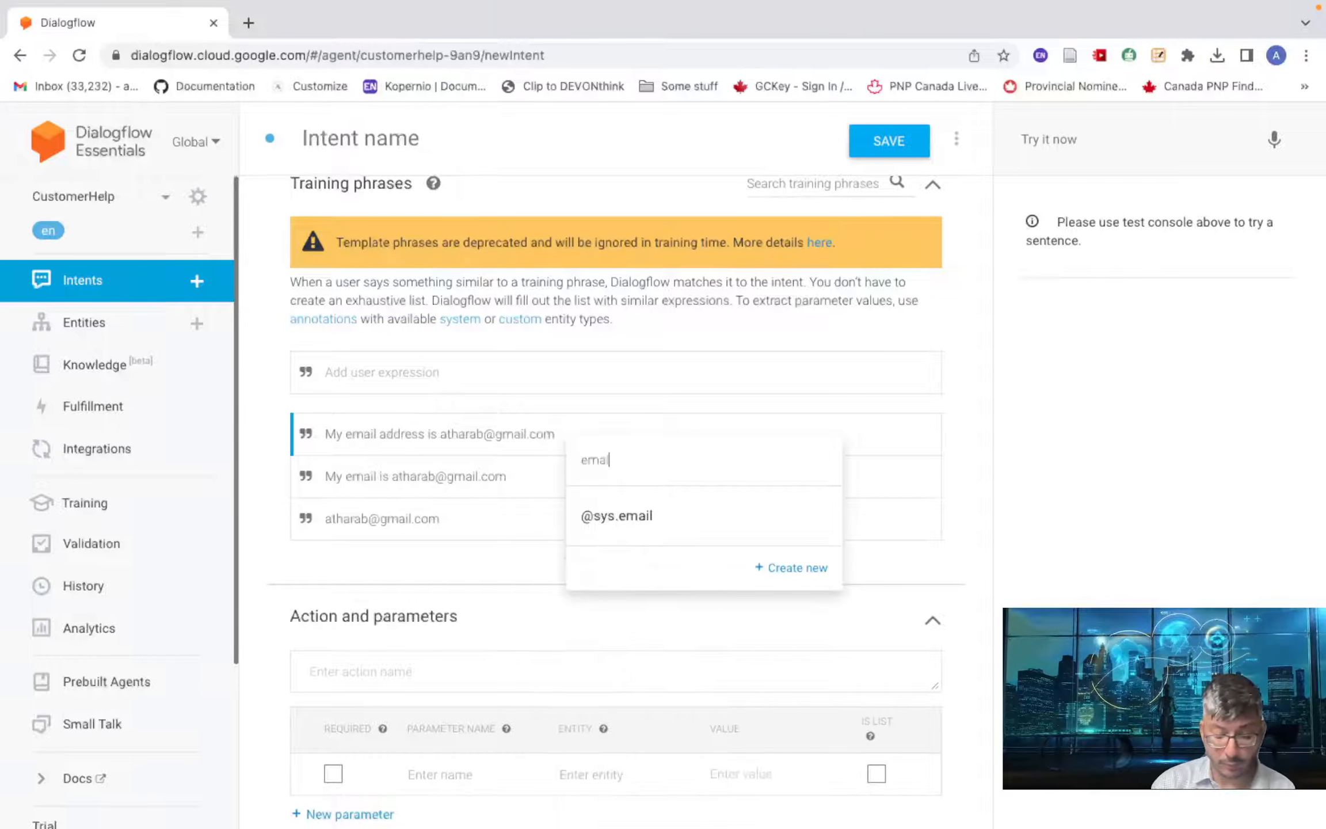
click(698, 522)
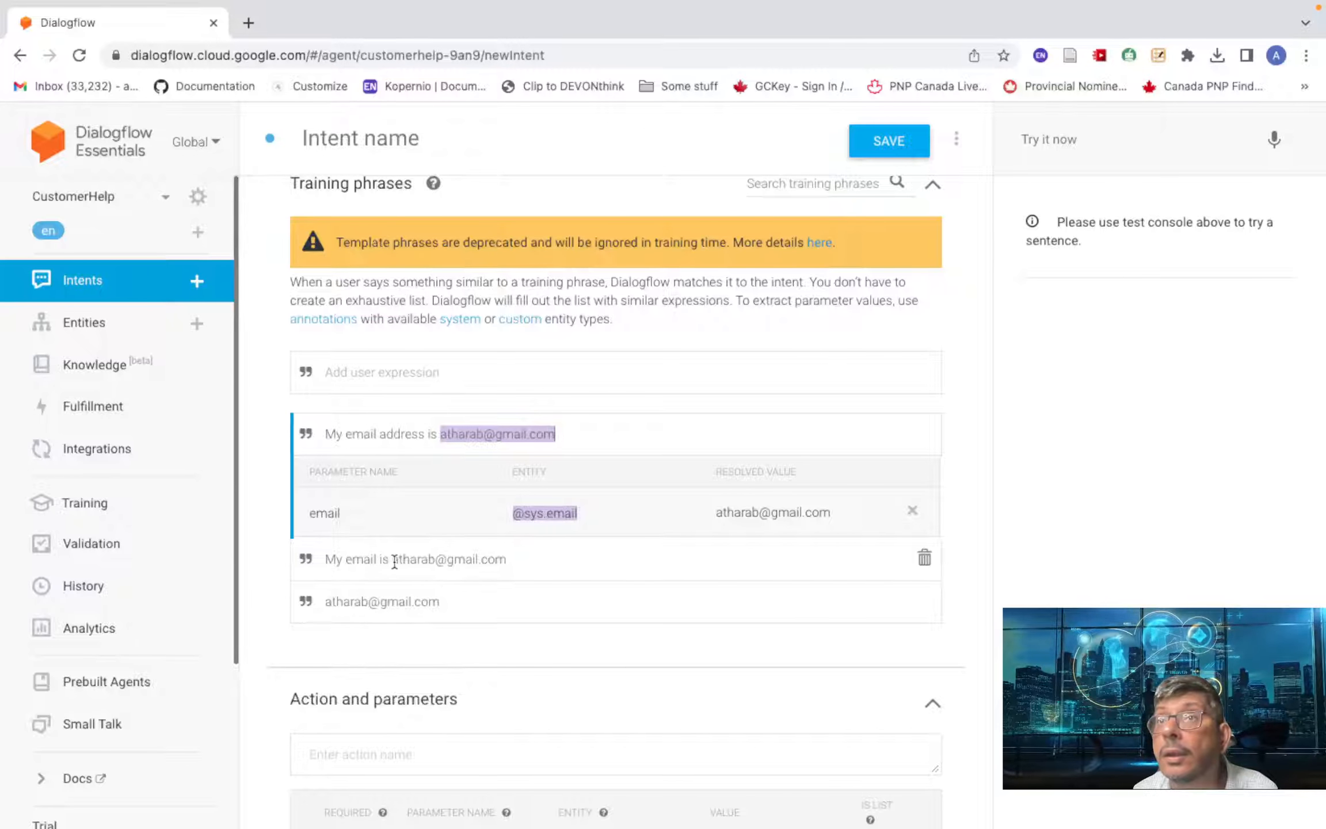
drag(392, 561, 506, 560)
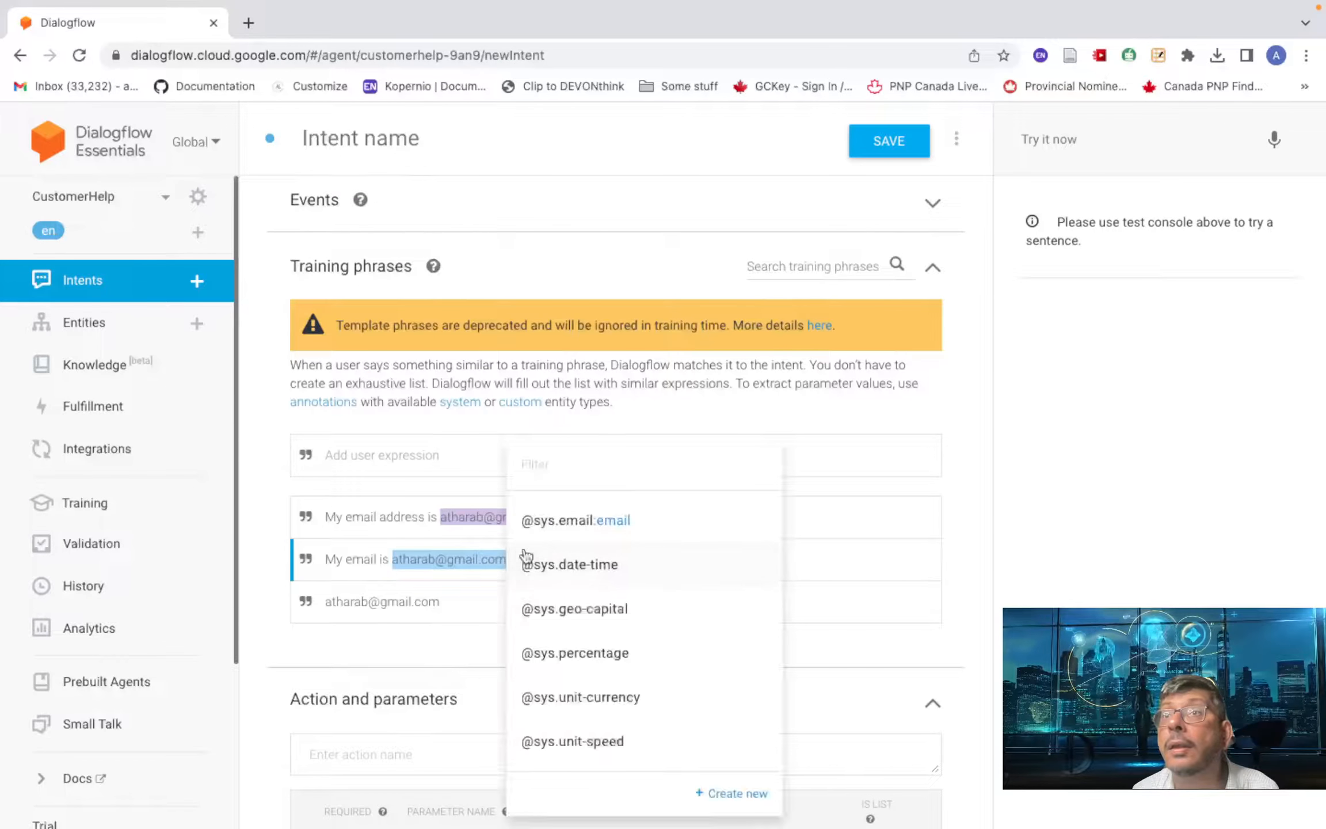
click(552, 521)
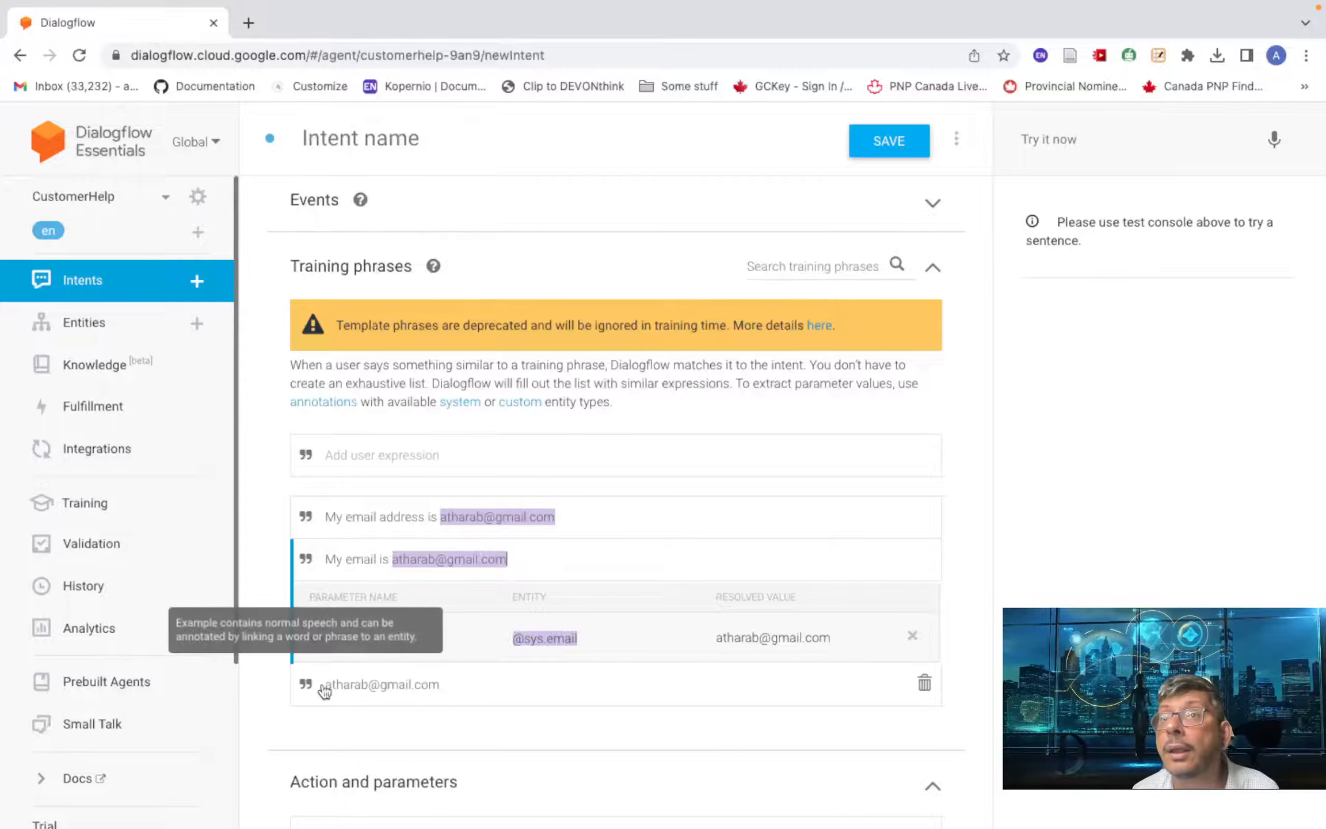
drag(326, 685, 468, 694)
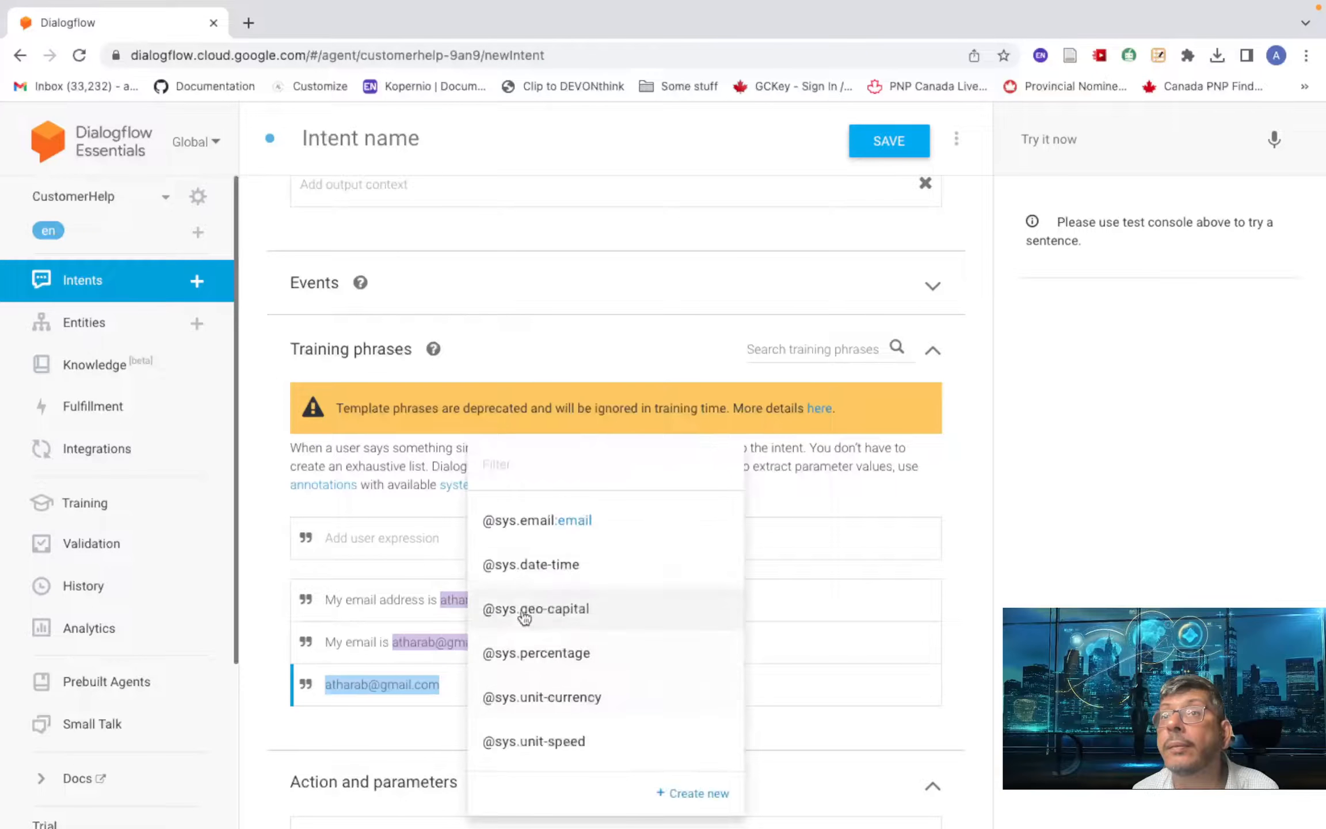
click(534, 534)
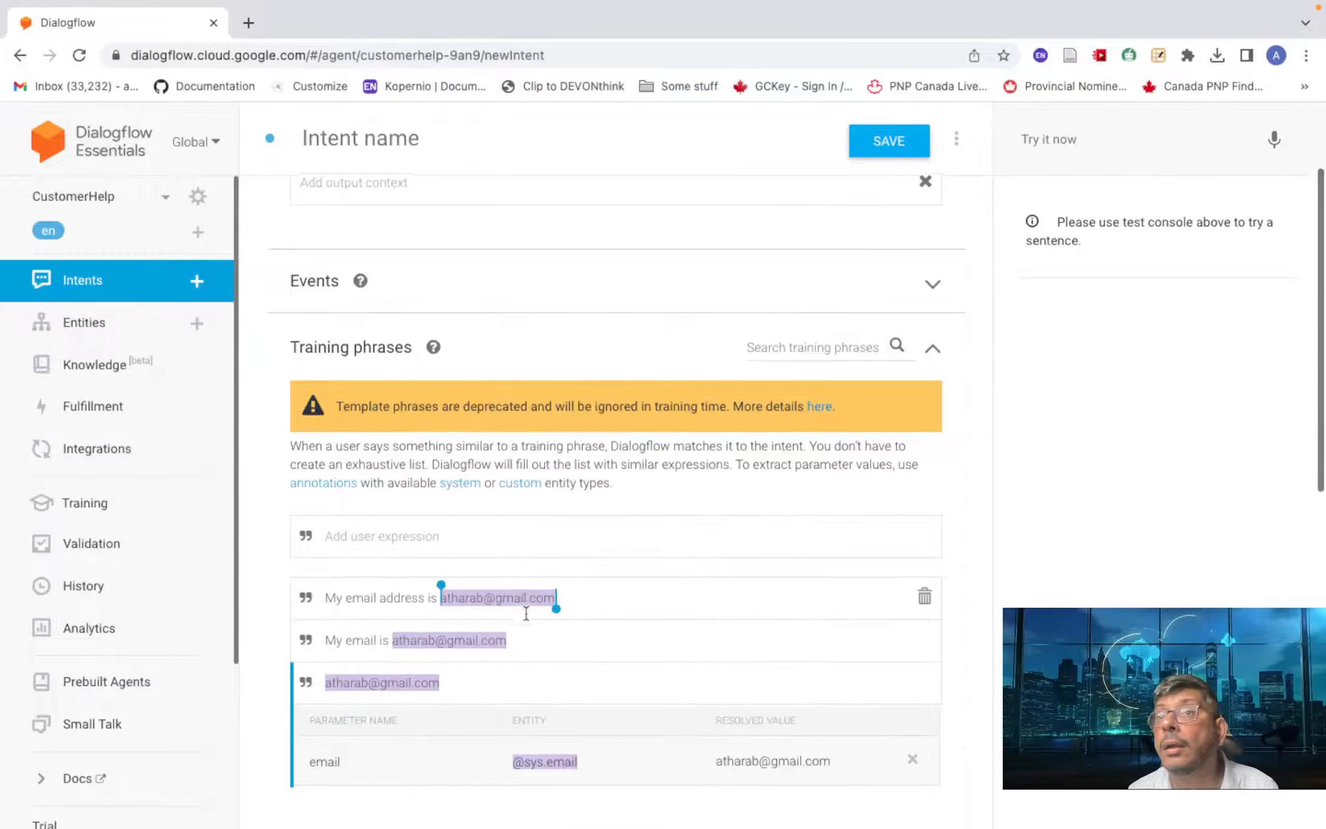
scroll(521, 610, down, 8)
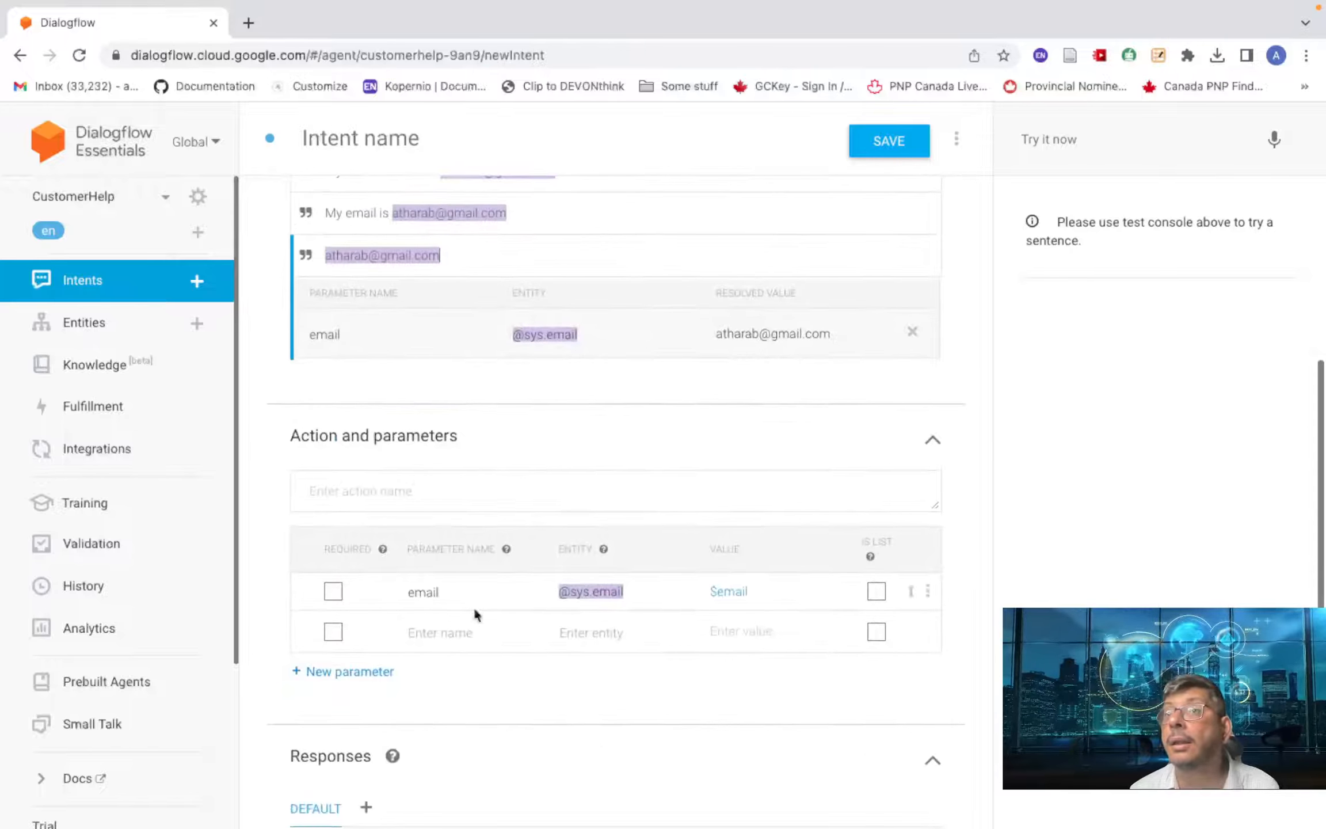
- Make email required with prompt 'Requesting your email to provide followup information in regard to your order.'
click(332, 591)
click(854, 587)
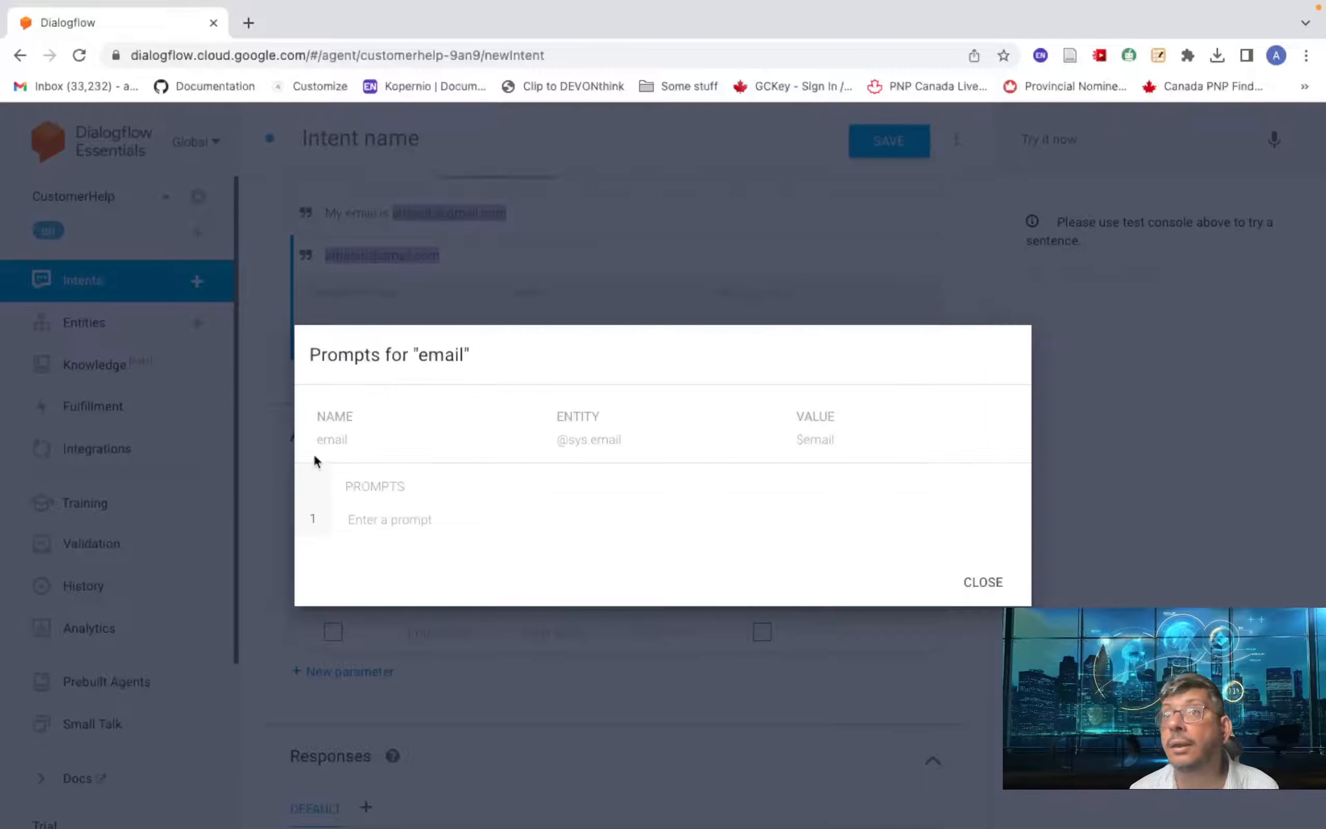
click(379, 519)
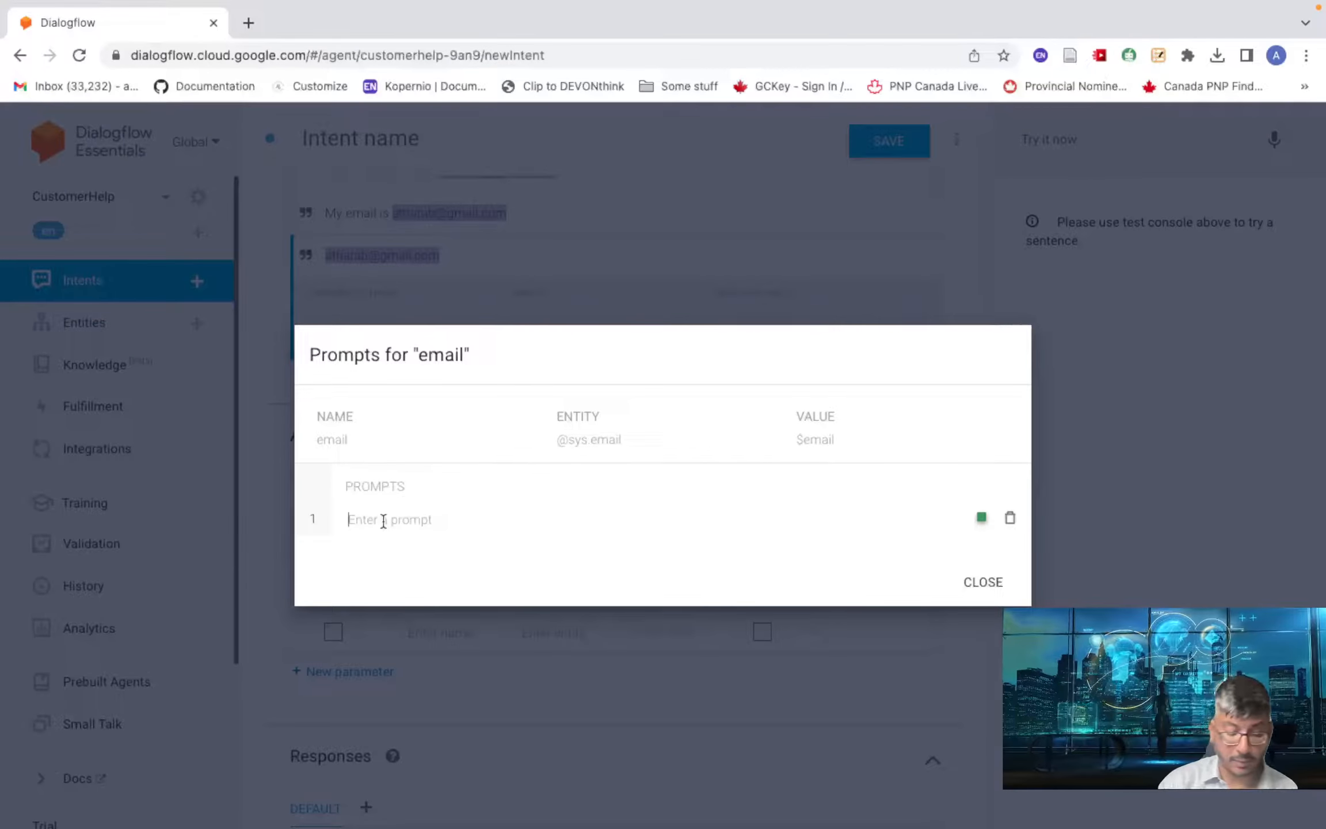
text(Request)
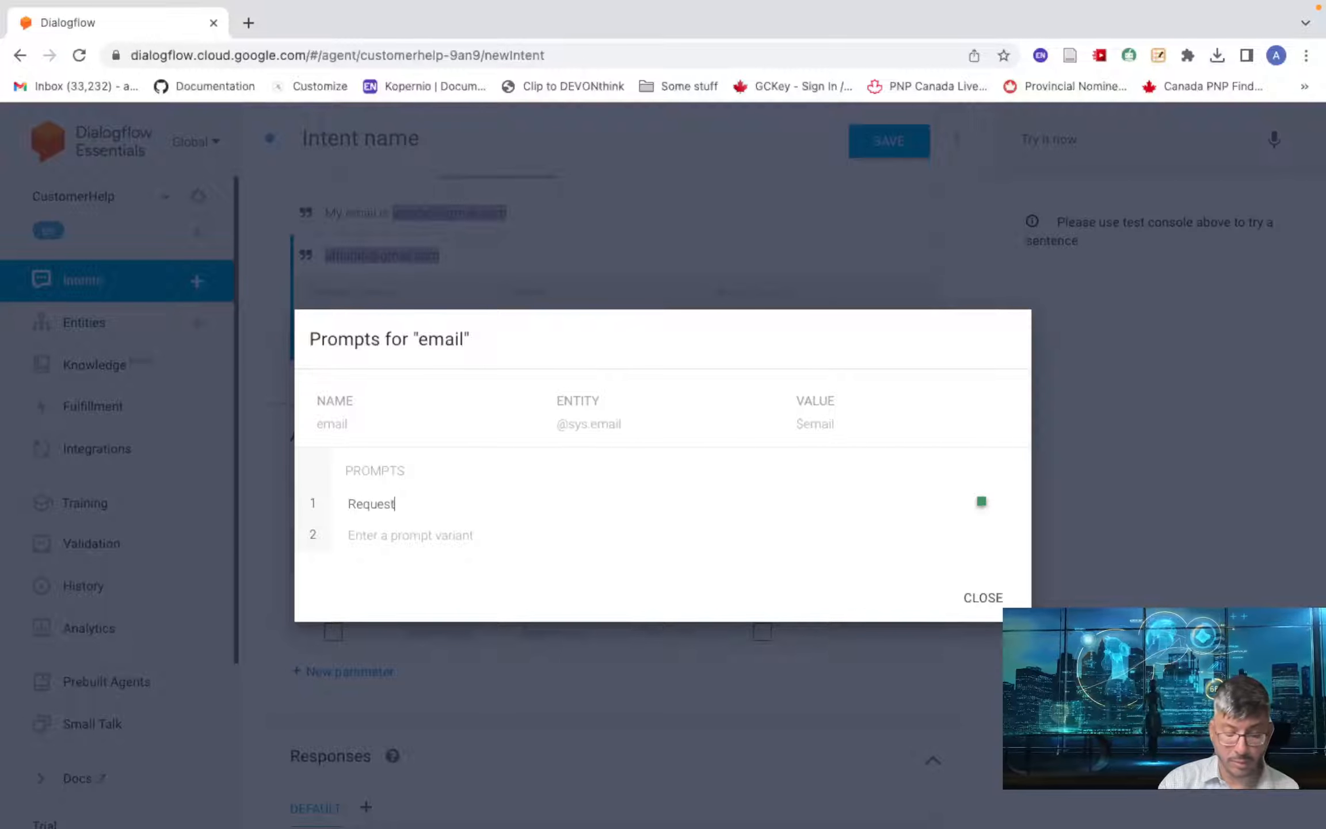
text(ing your)
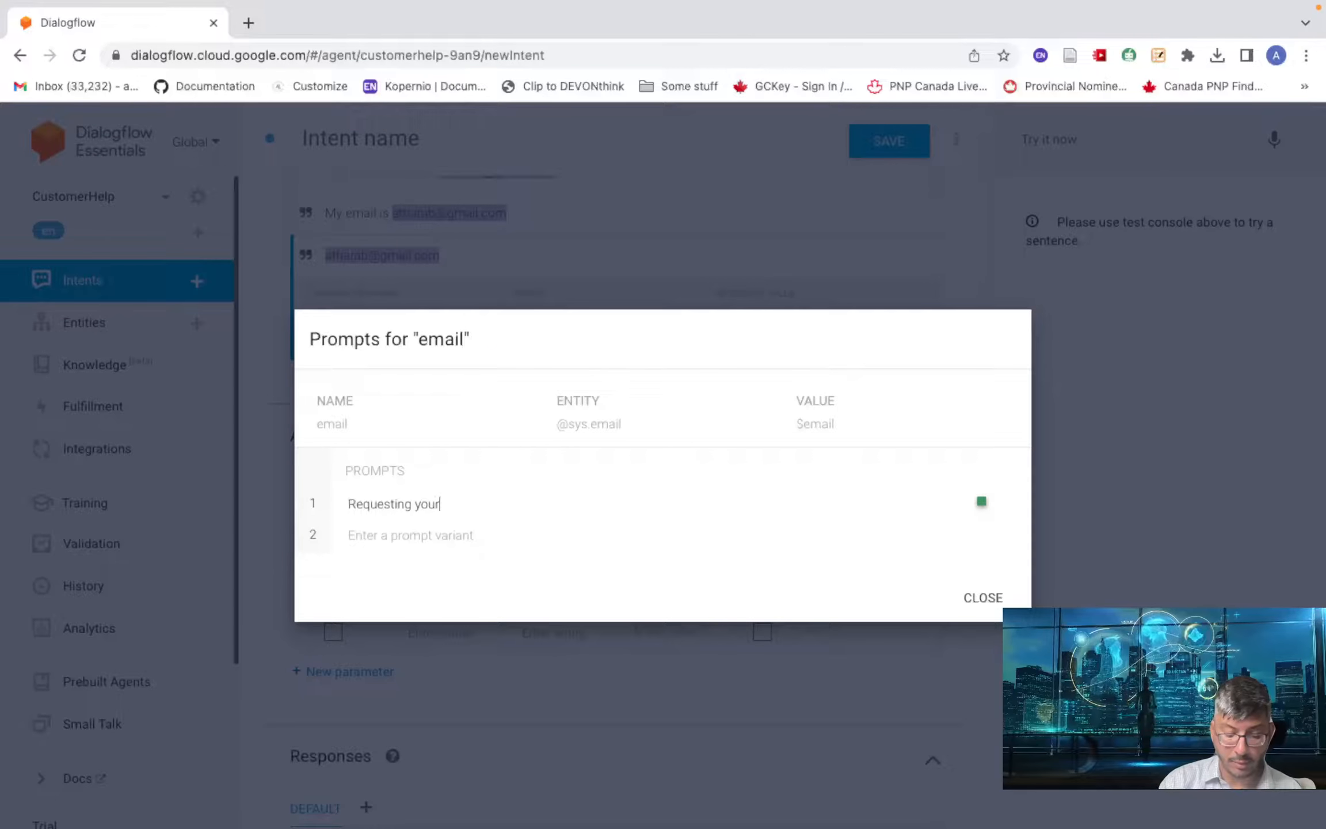
text( email)
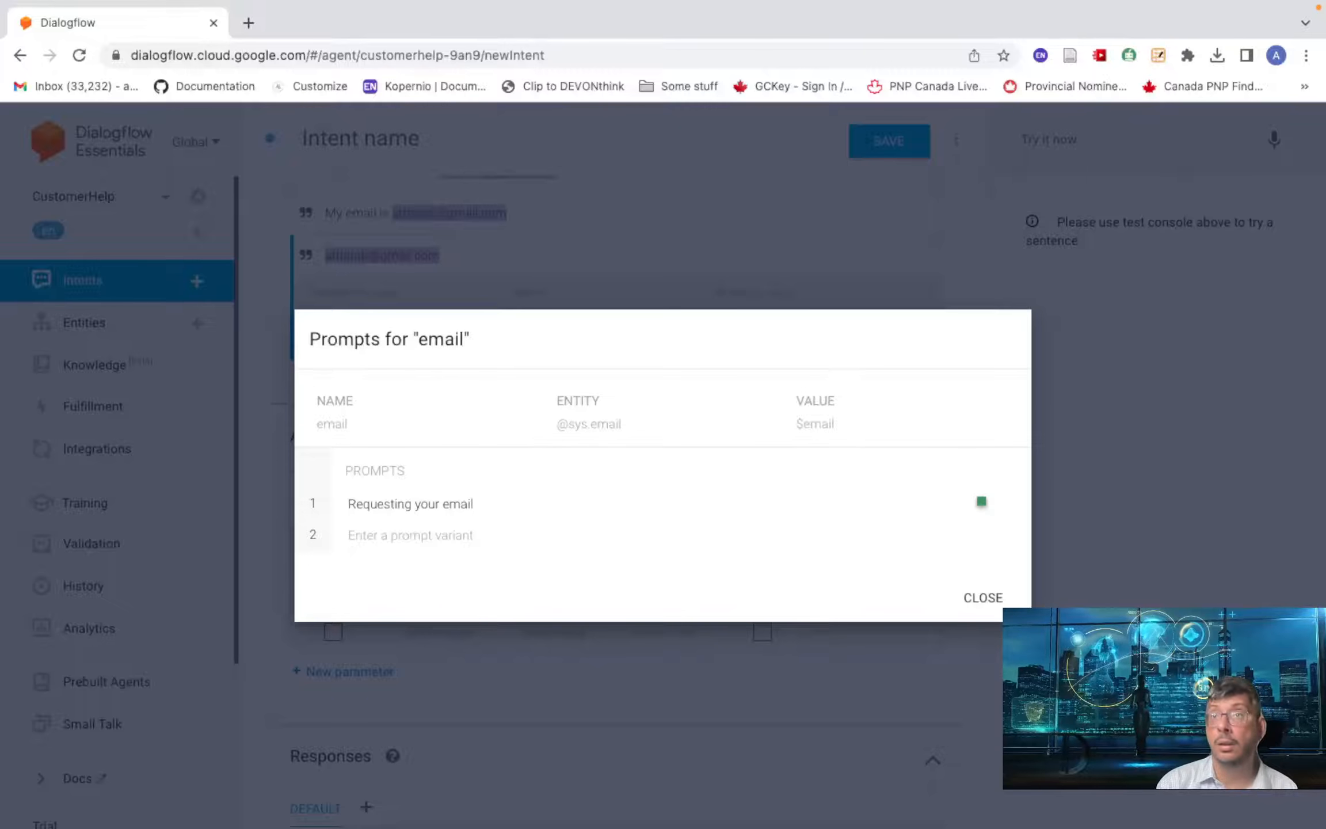
text( tio)
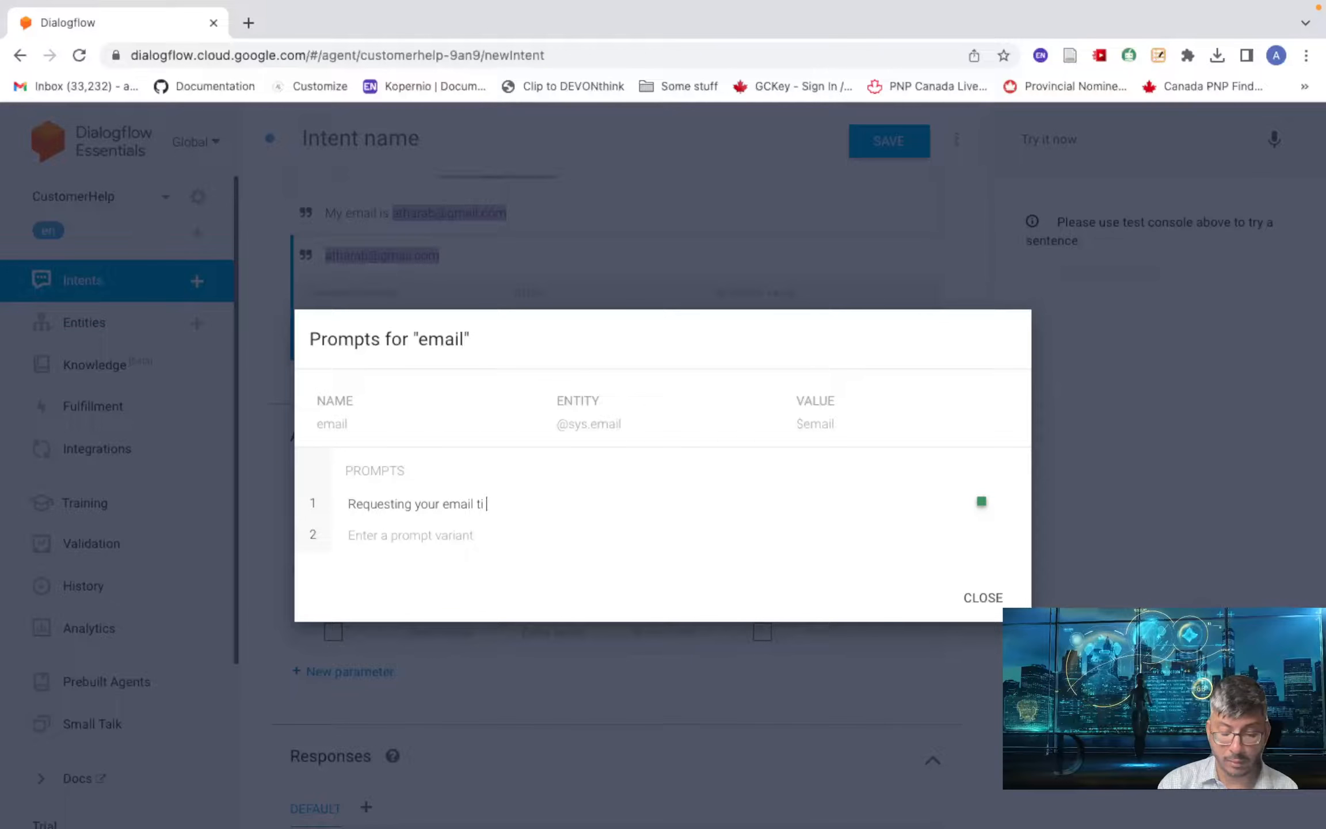
key(BackSpace)
key(BackSpace)
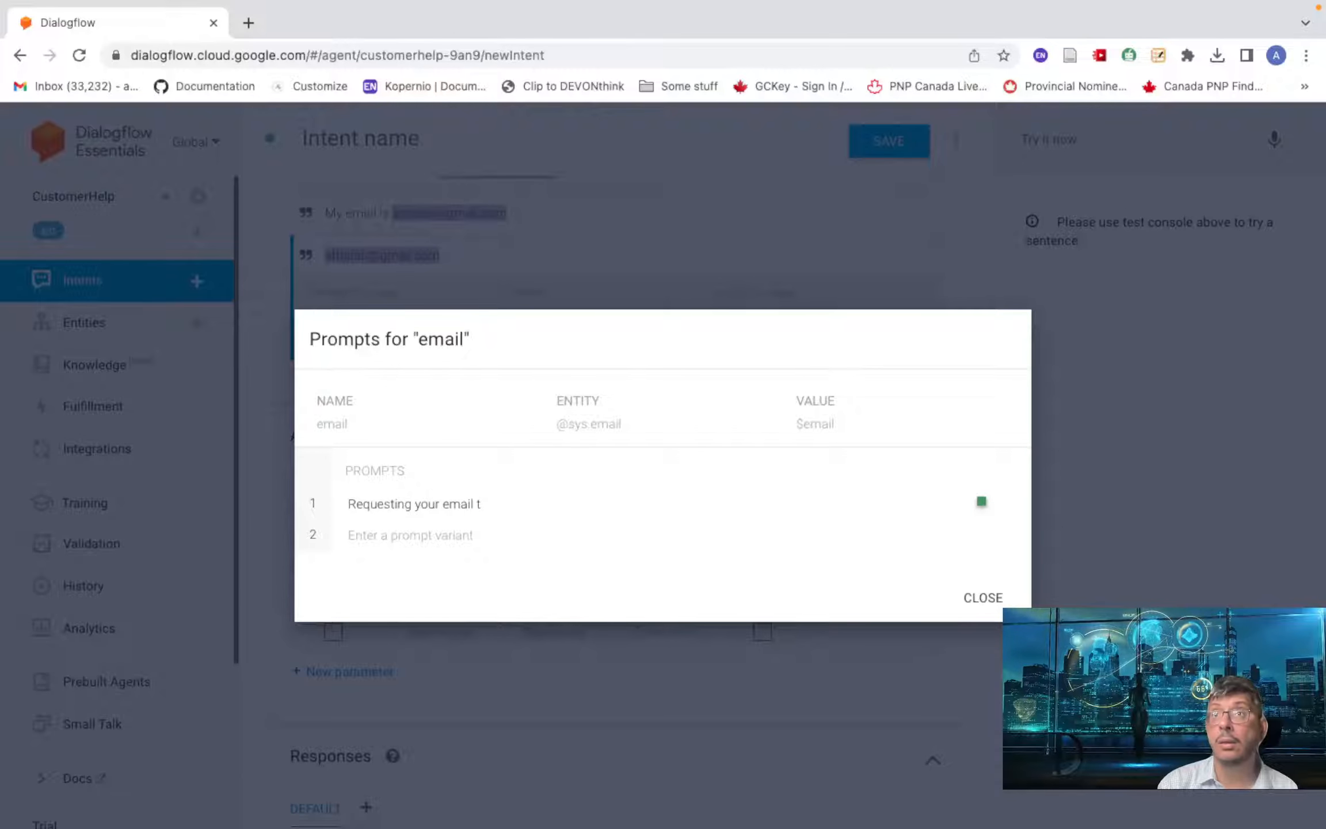
text(o pro)
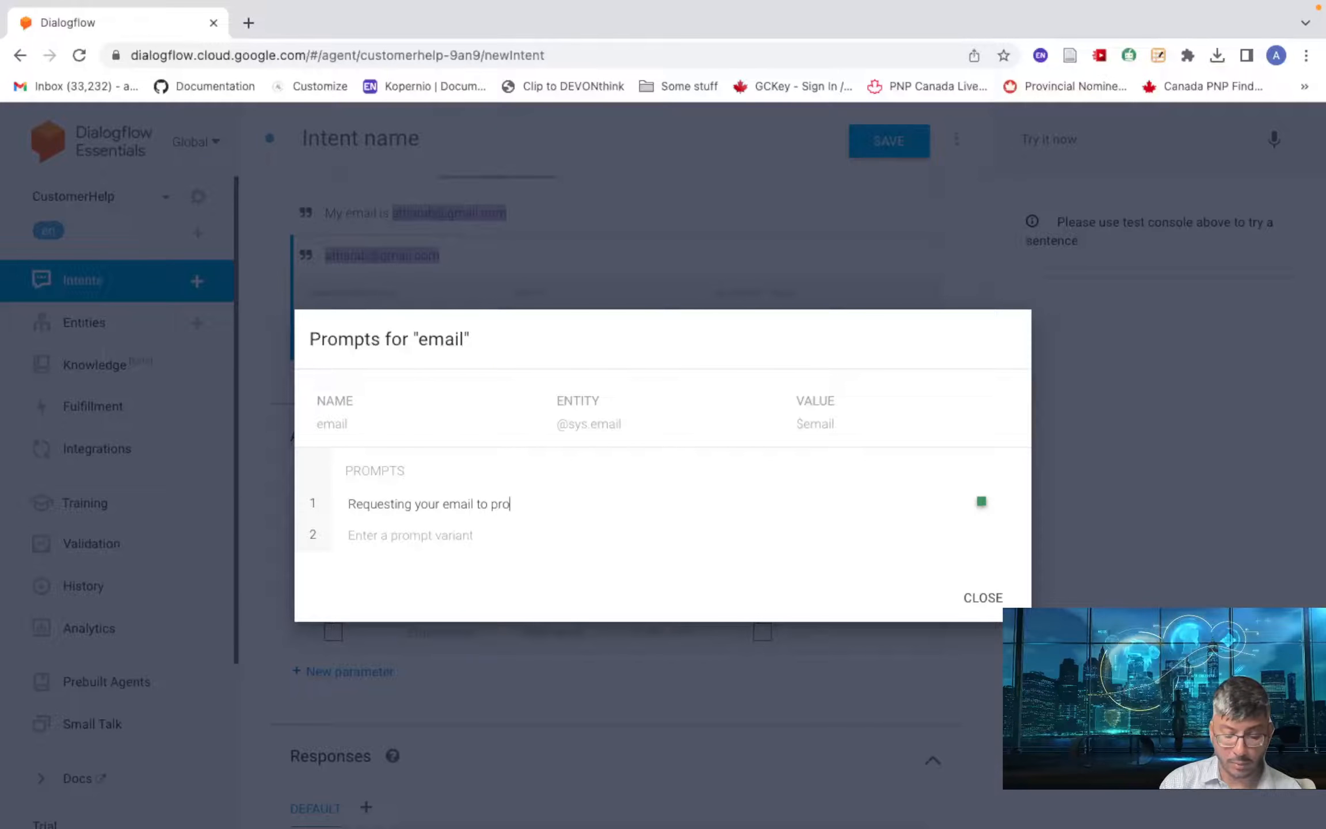
text(vide )
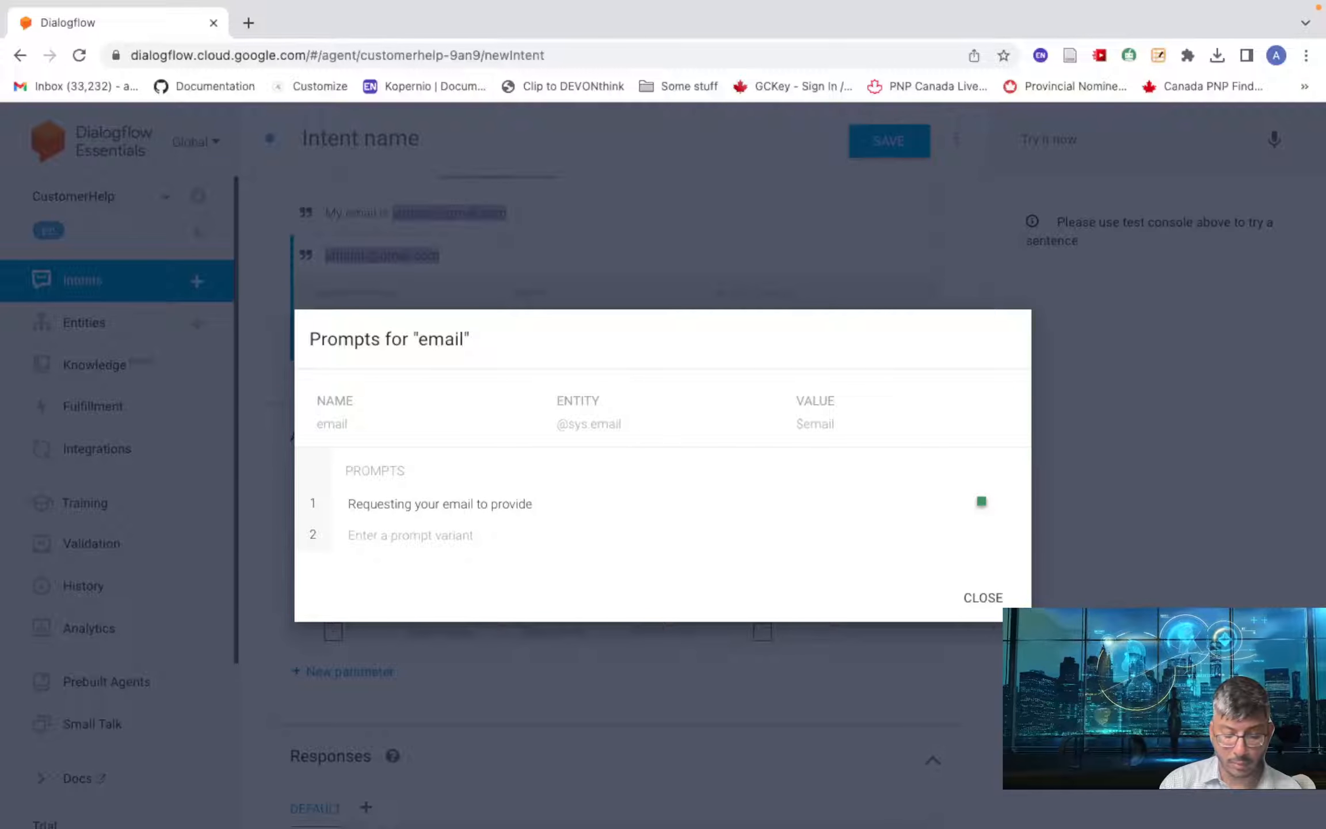
text(followup )
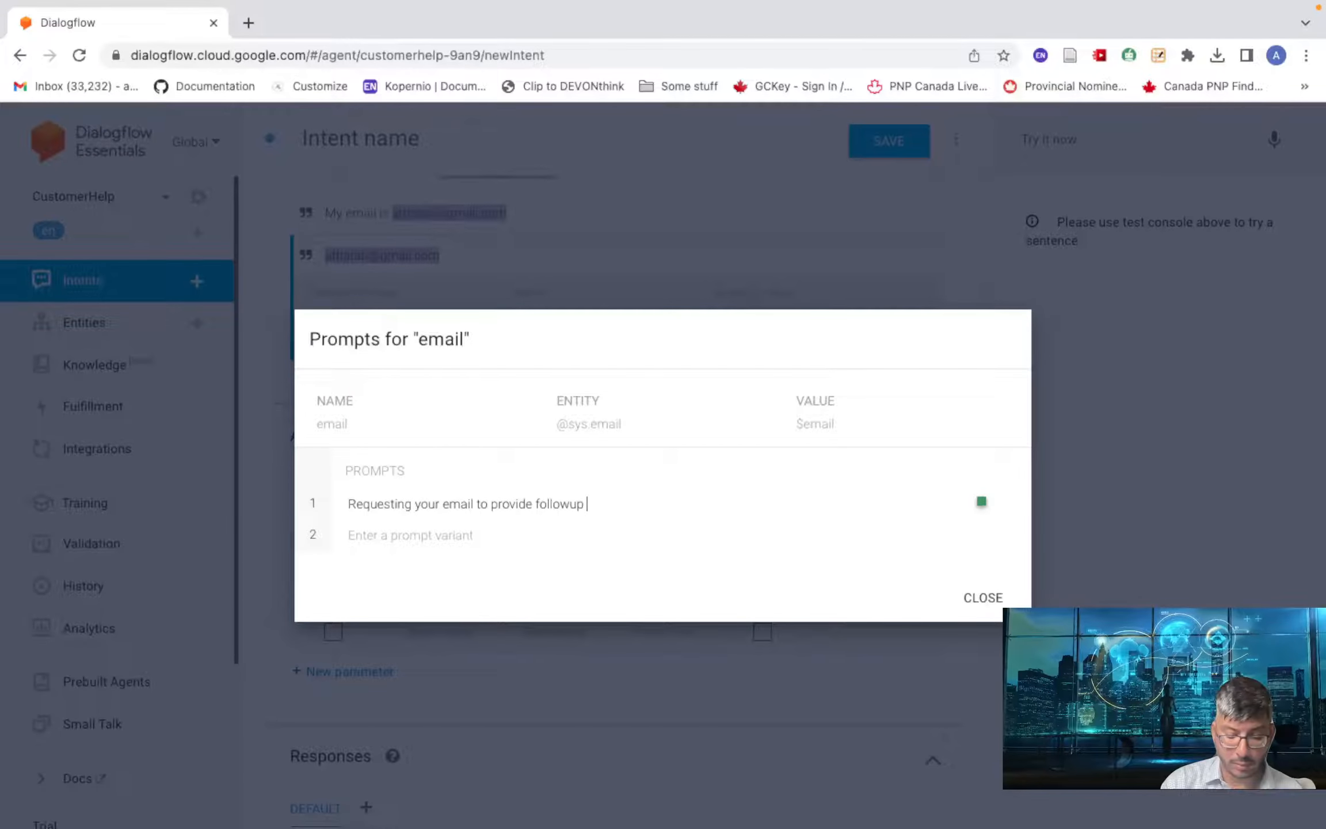
text(information i)
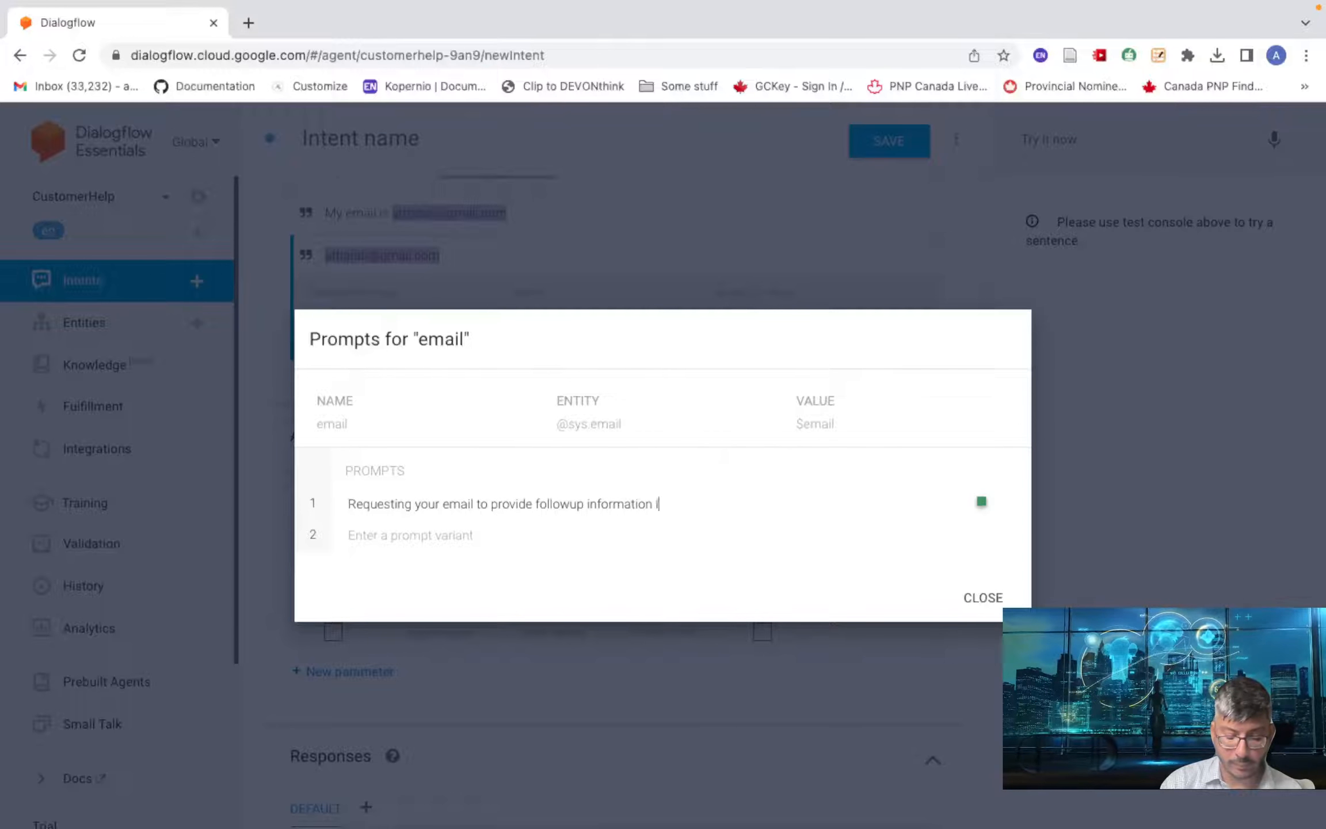
text(n regard)
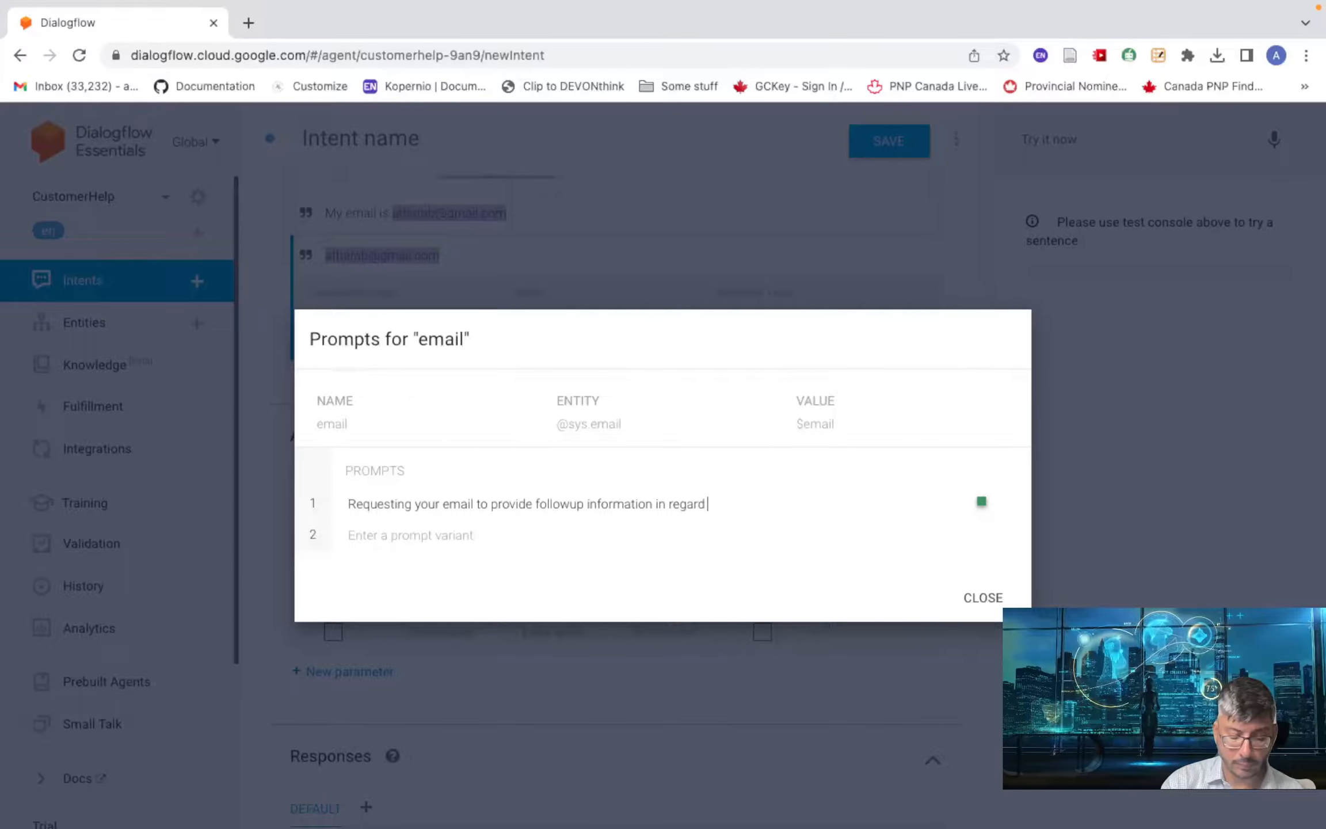
text( to your)
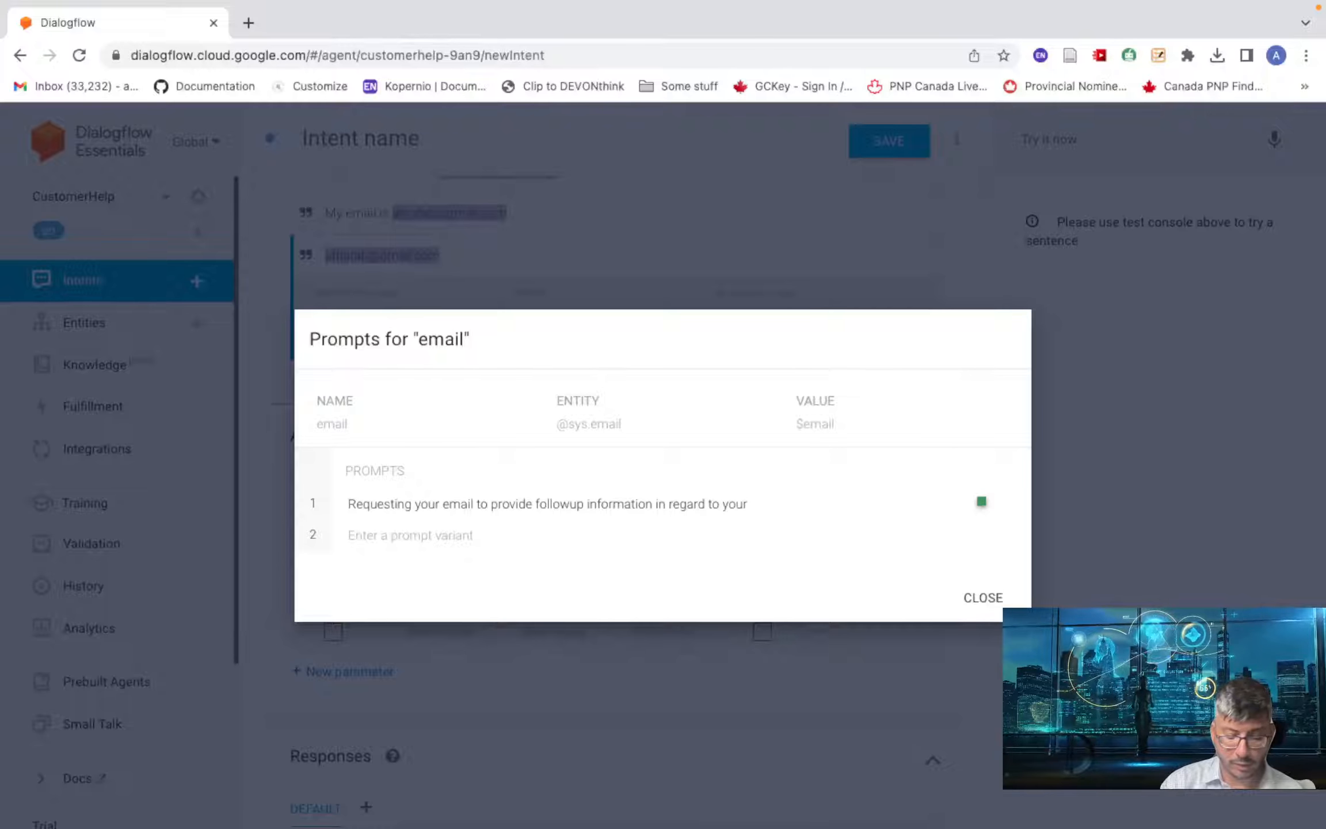
text( order)
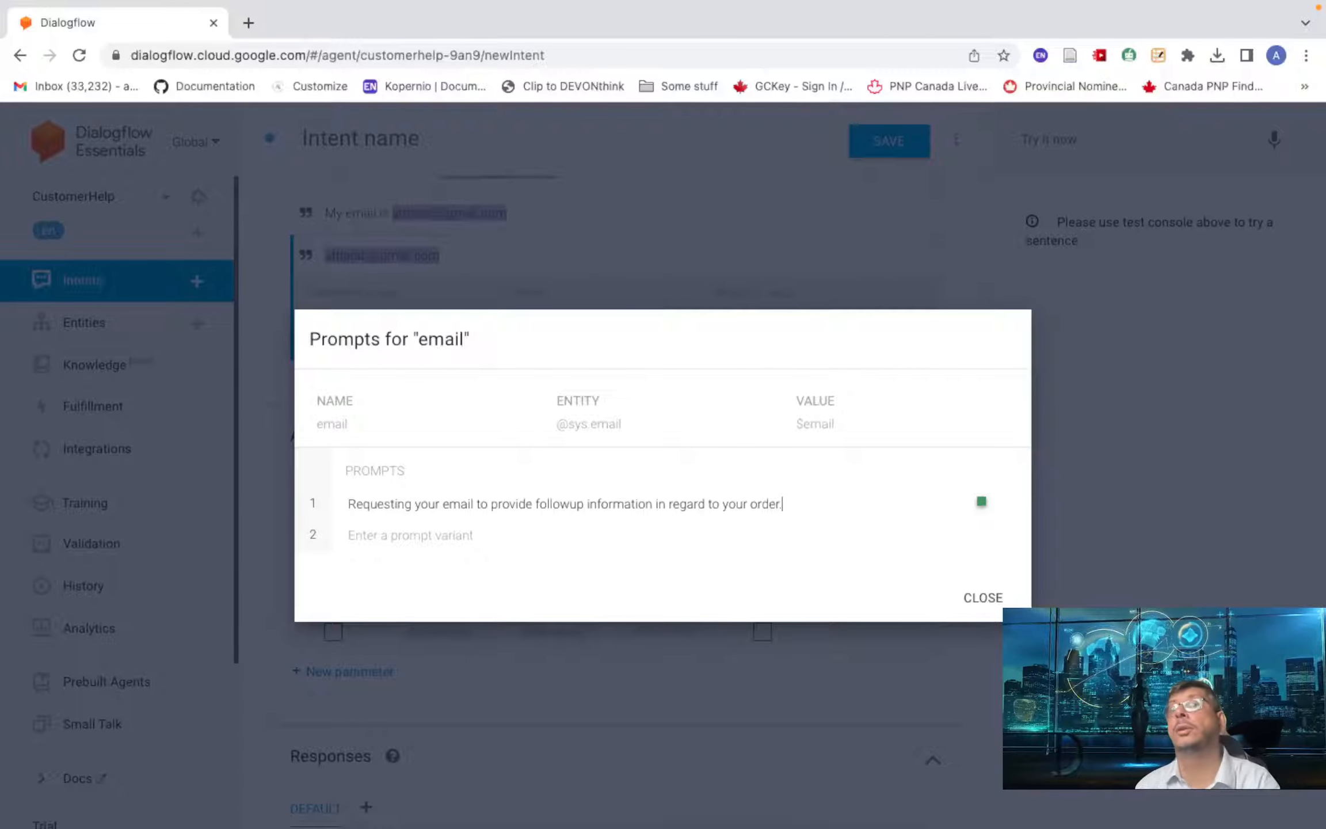
text(.)
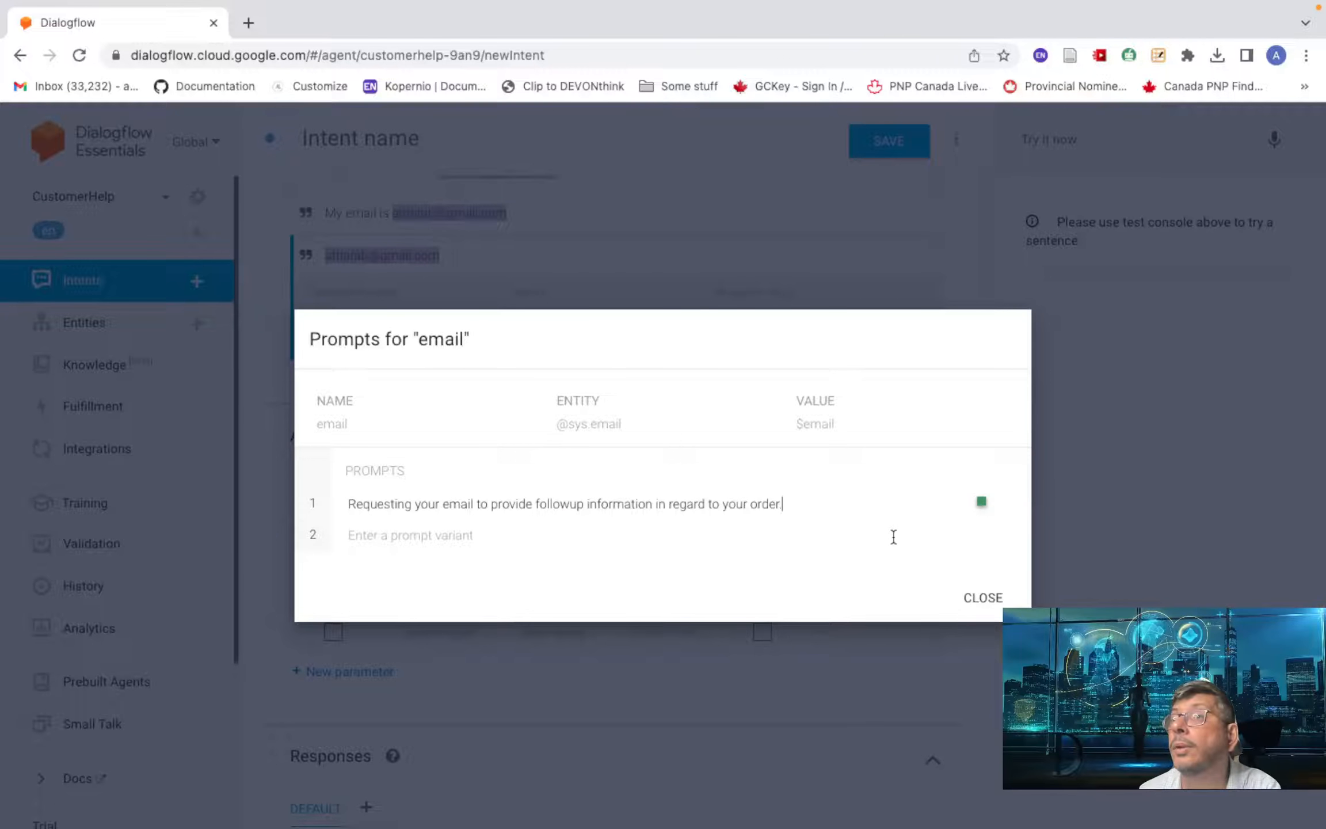
- Close the email prompts dialog and place the cursor in the empty text response
click(973, 596)
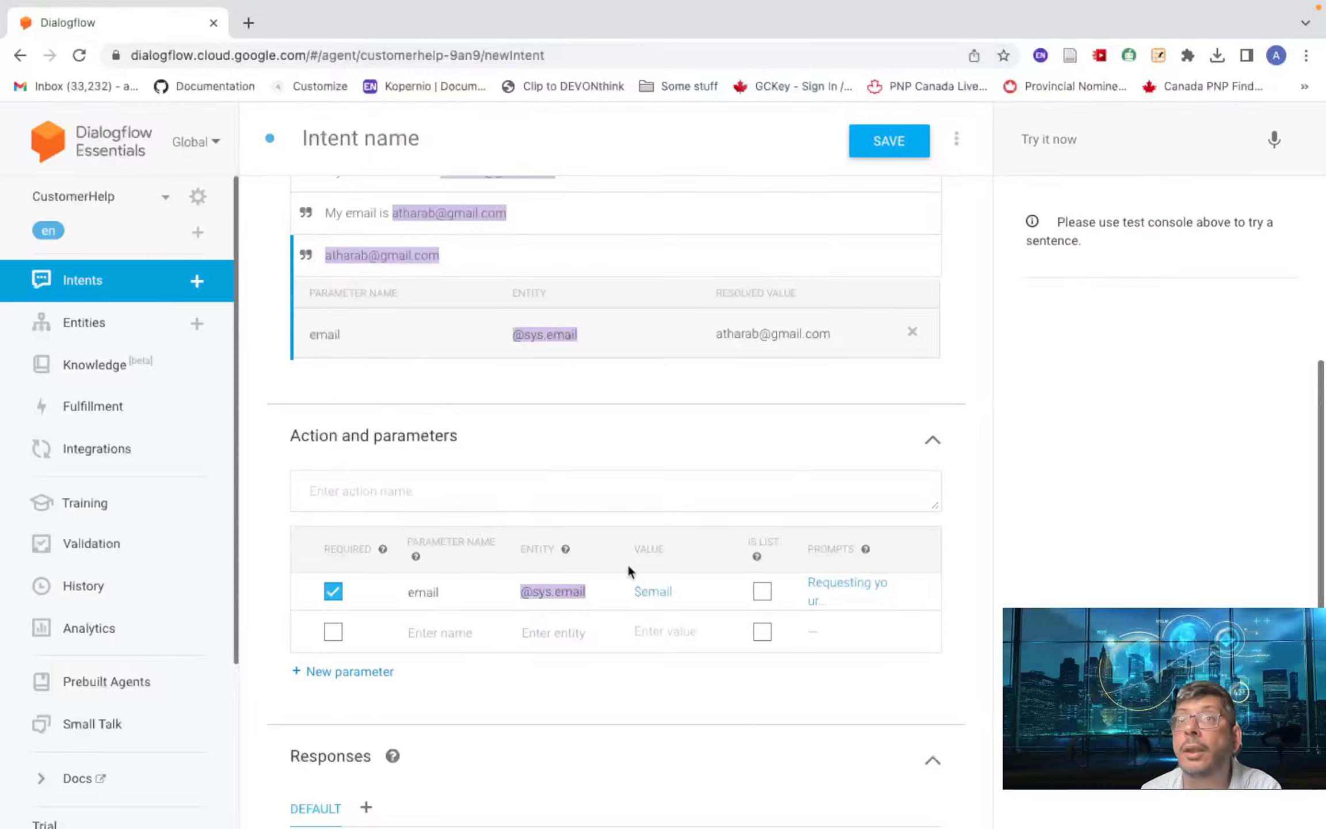
scroll(628, 562, down, 5)
click(376, 586)
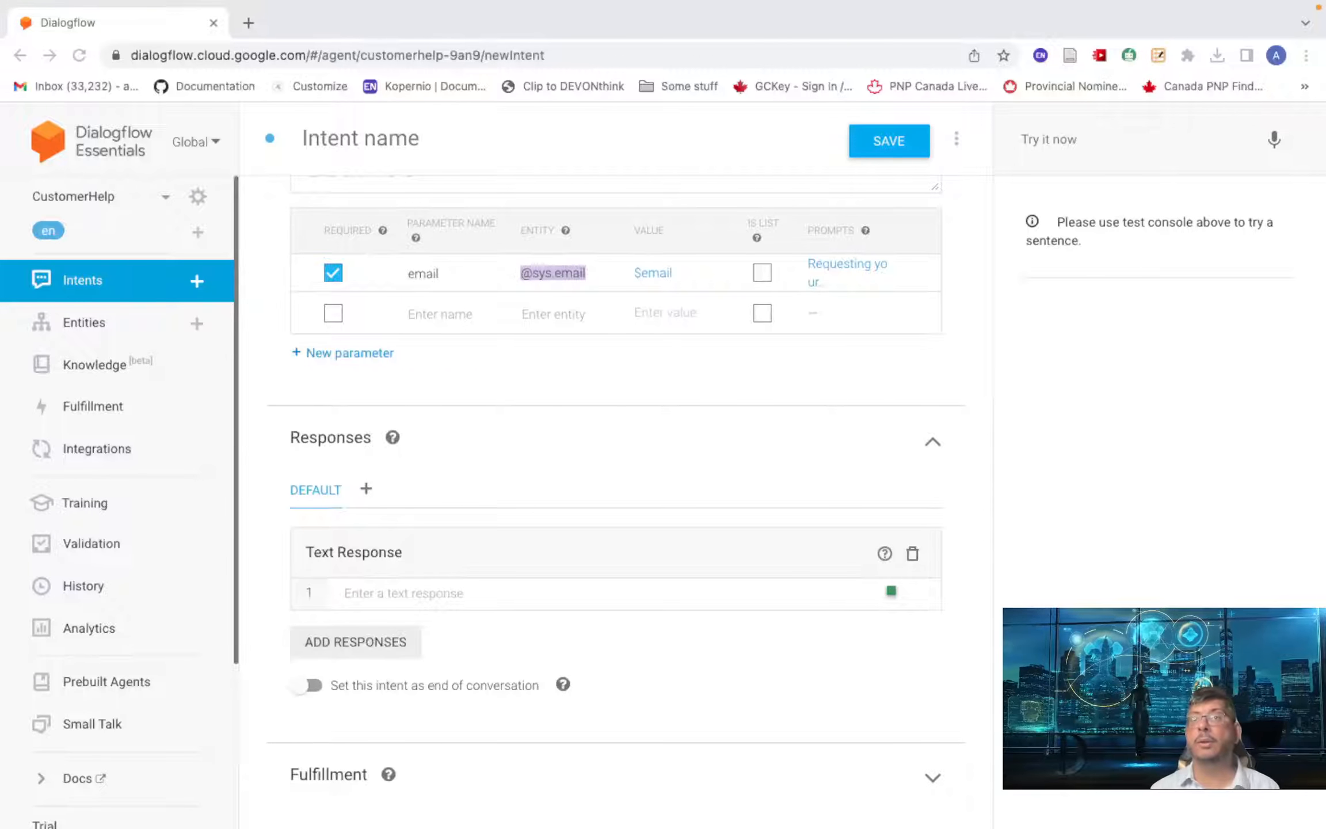
- Type the response 'Thank you #await-customer-name.person, I have noted your enquiry on order number #'
click(400, 594)
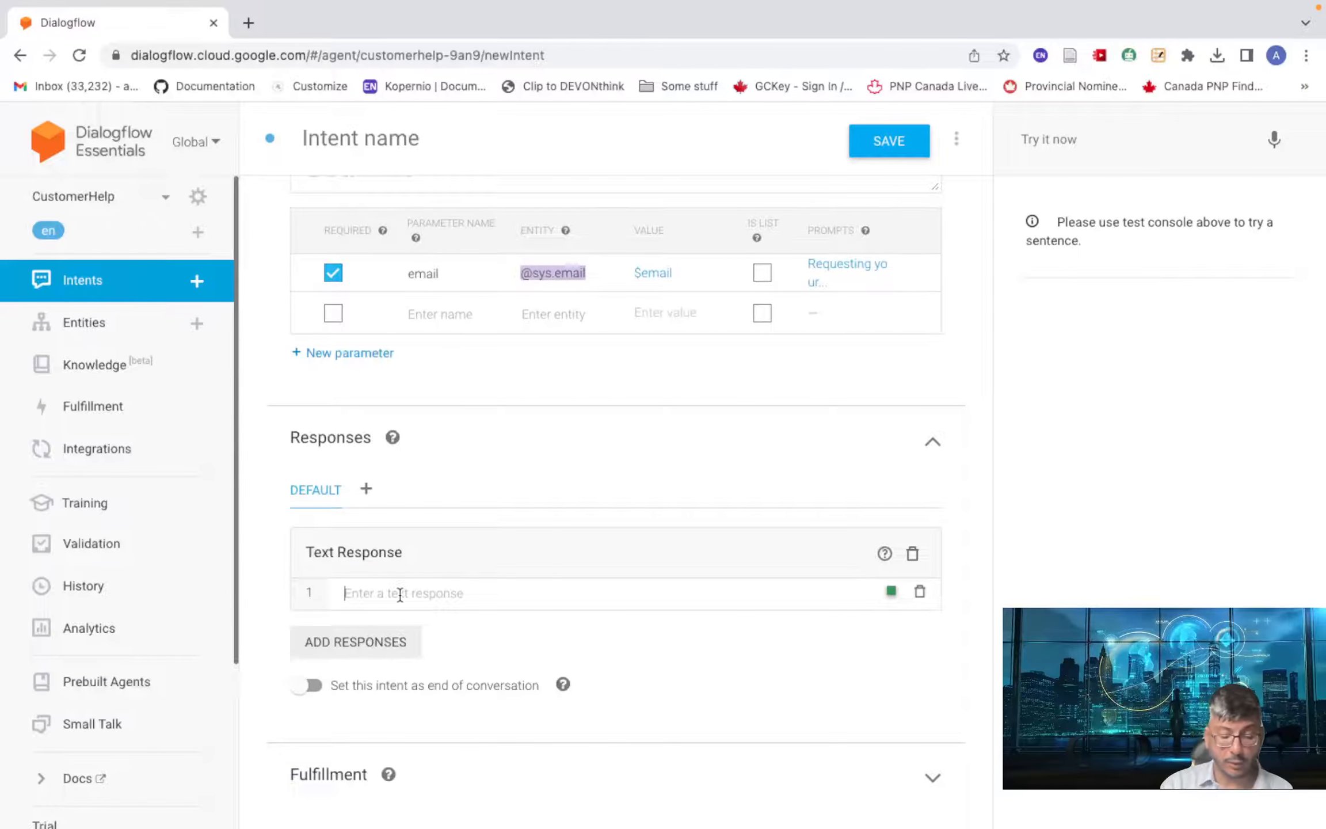
text(Th)
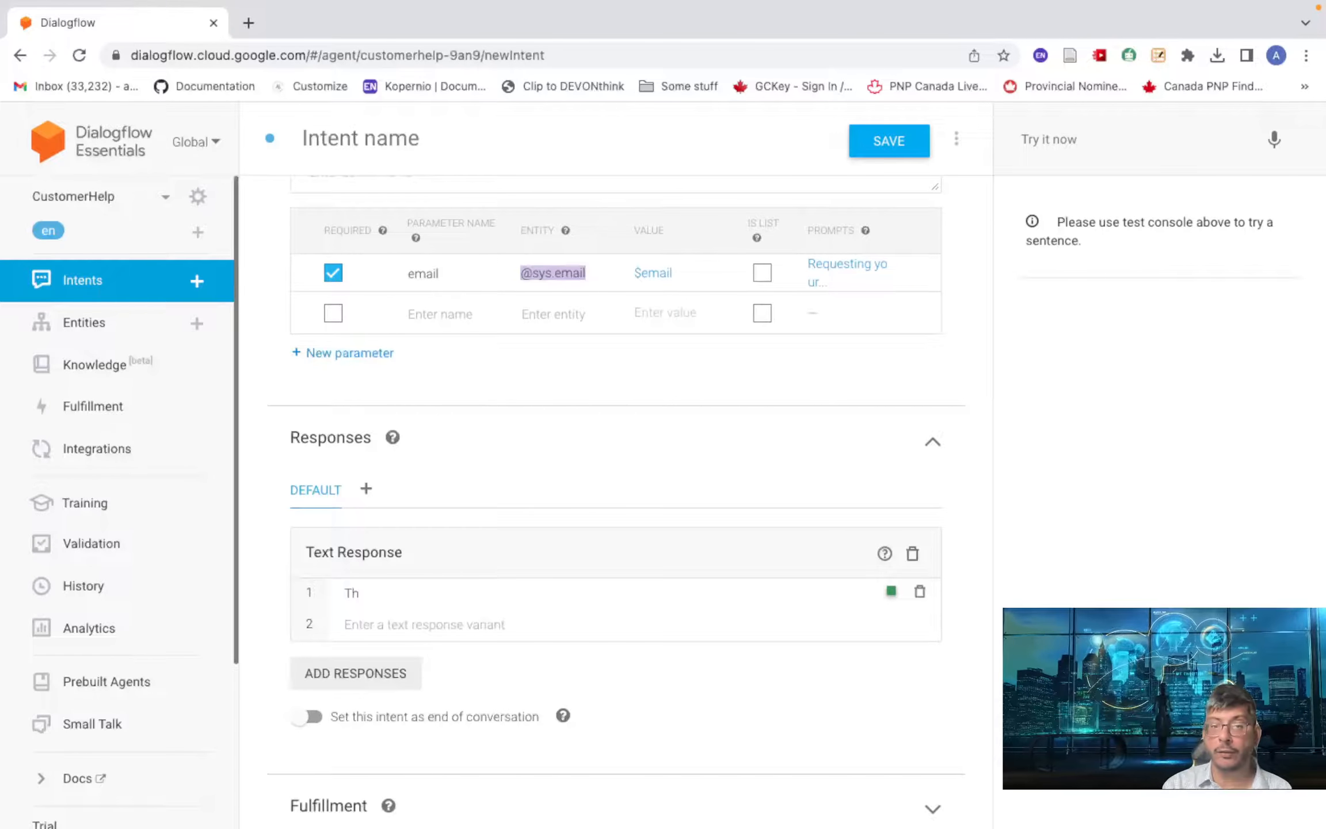
text(an)
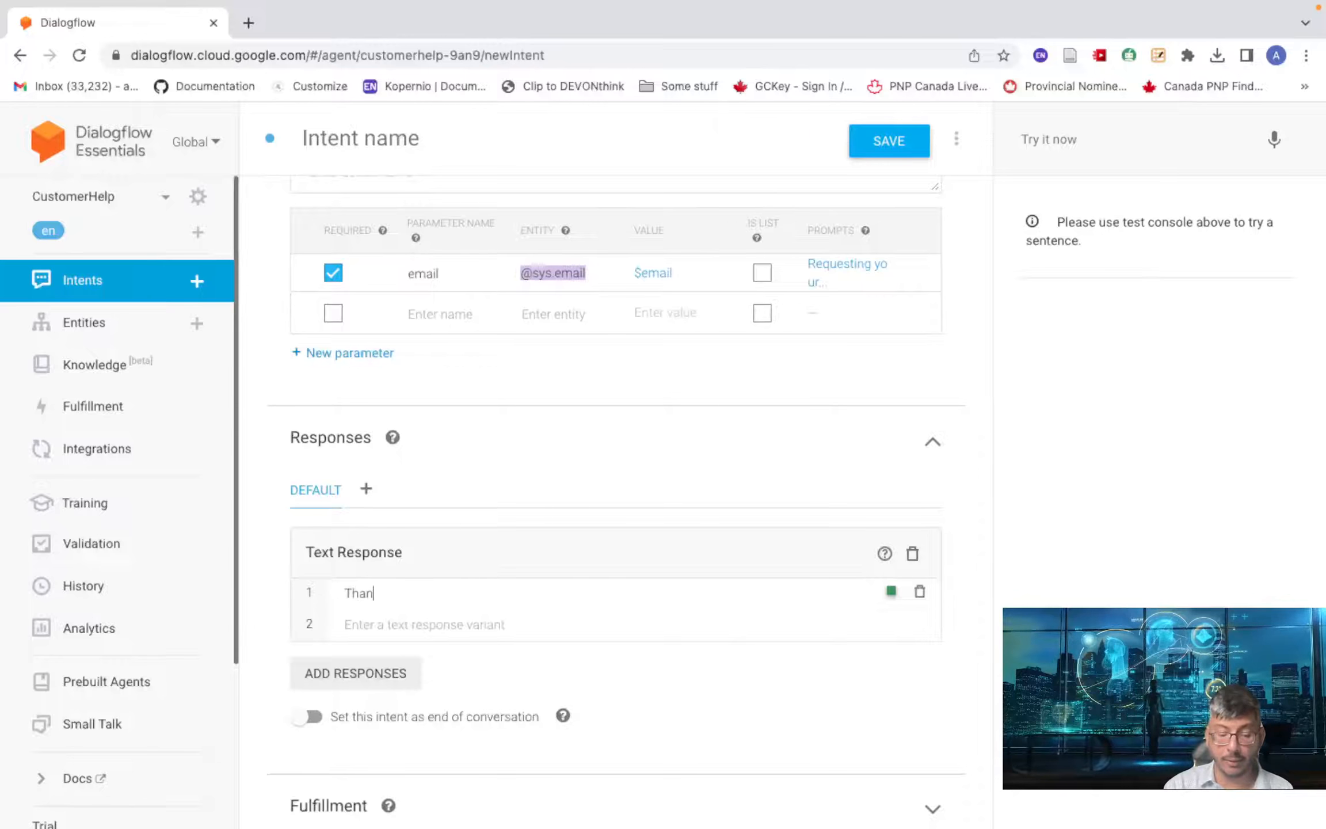
text(k)
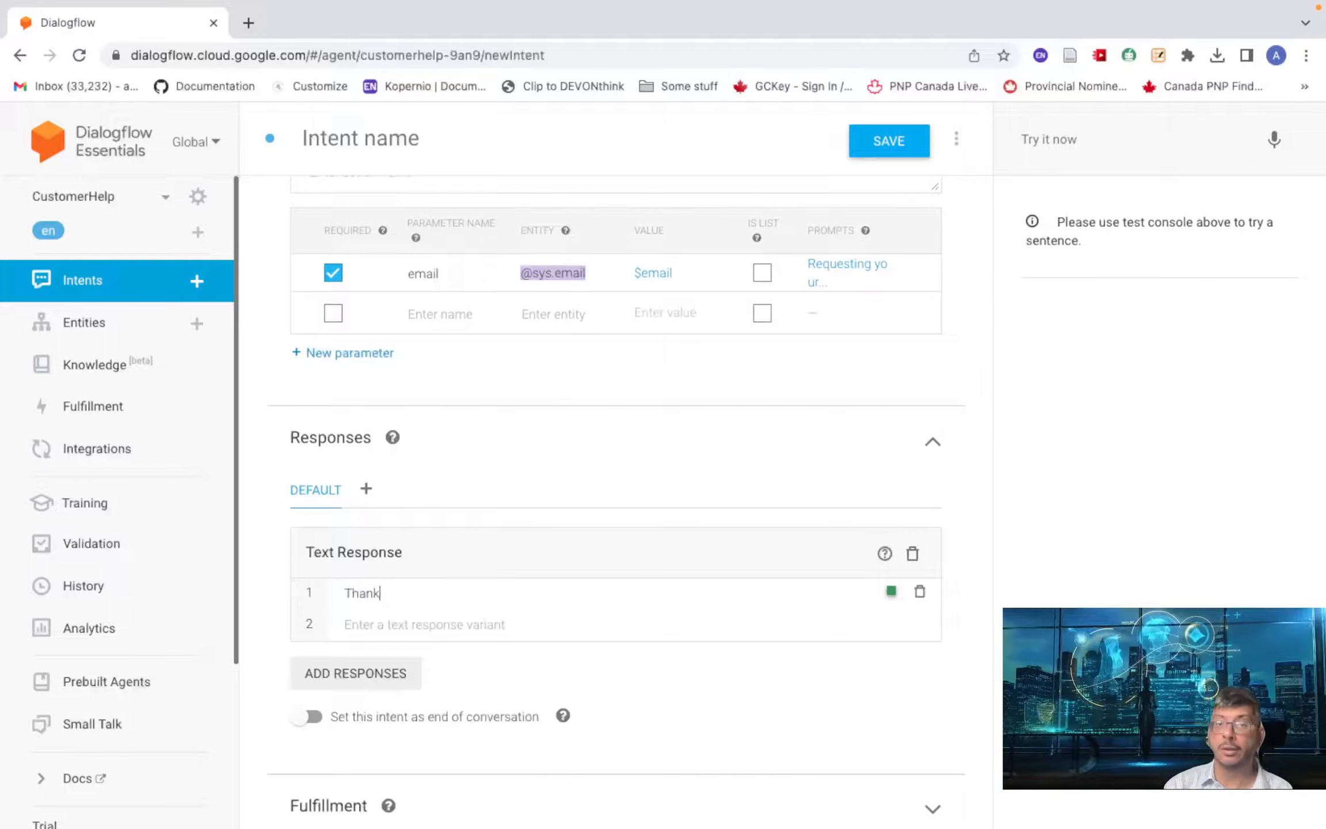
text( you)
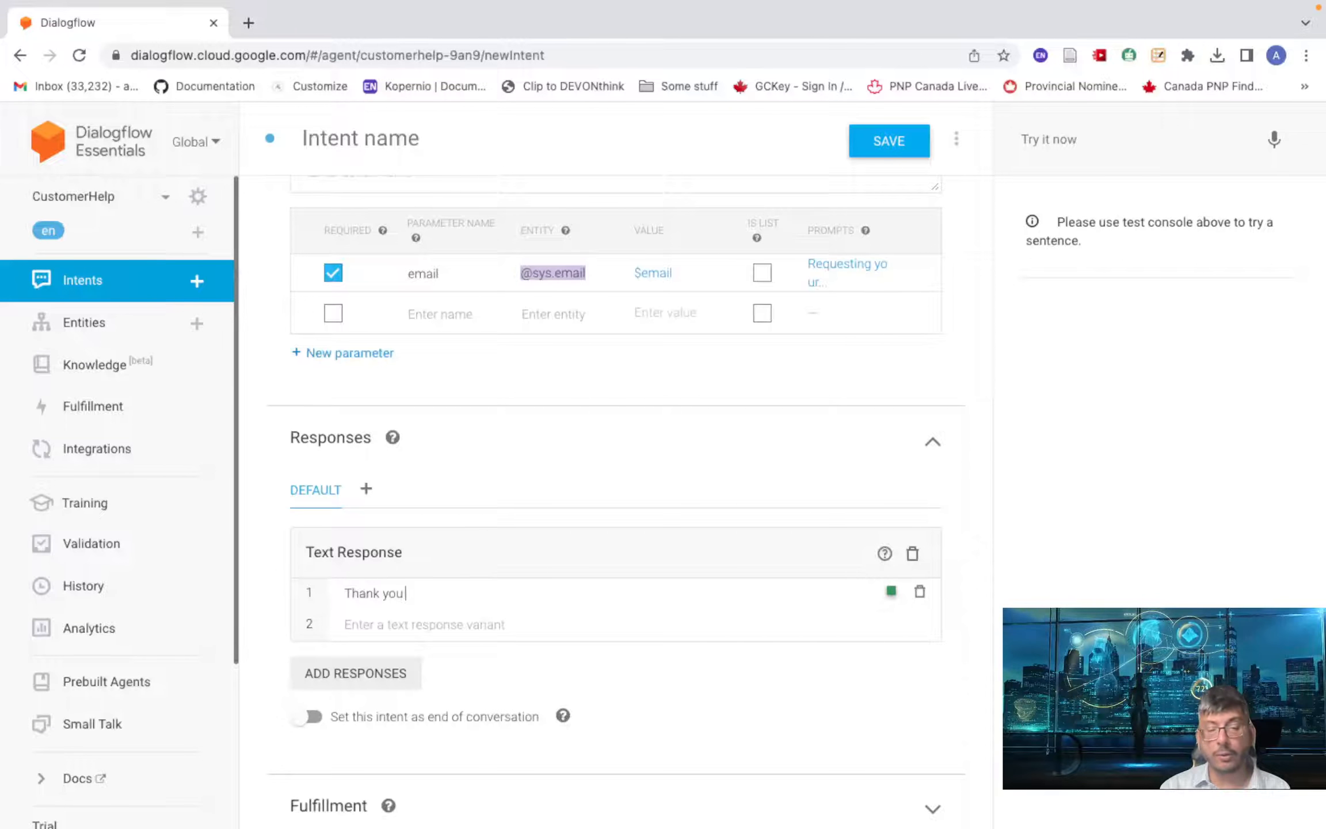
text( #)
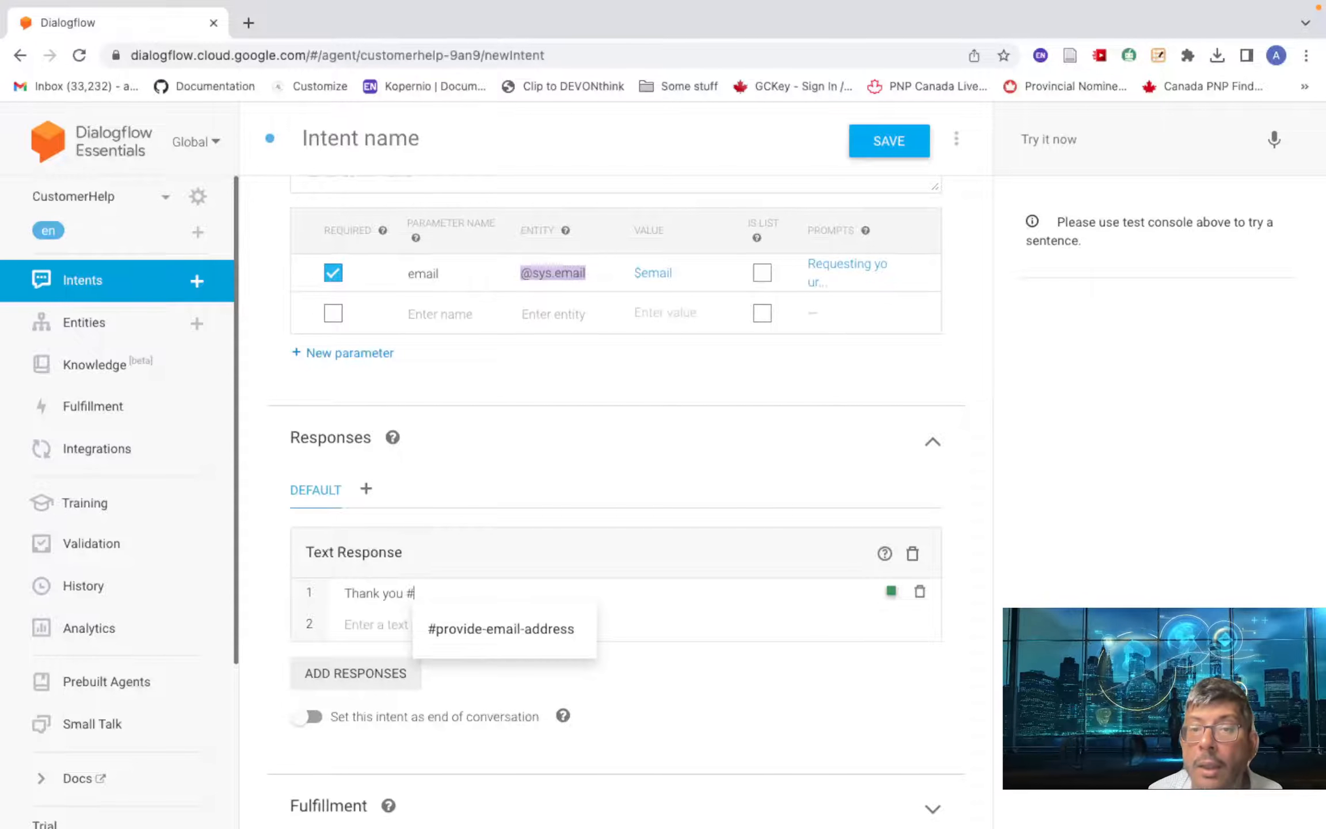
click(425, 587)
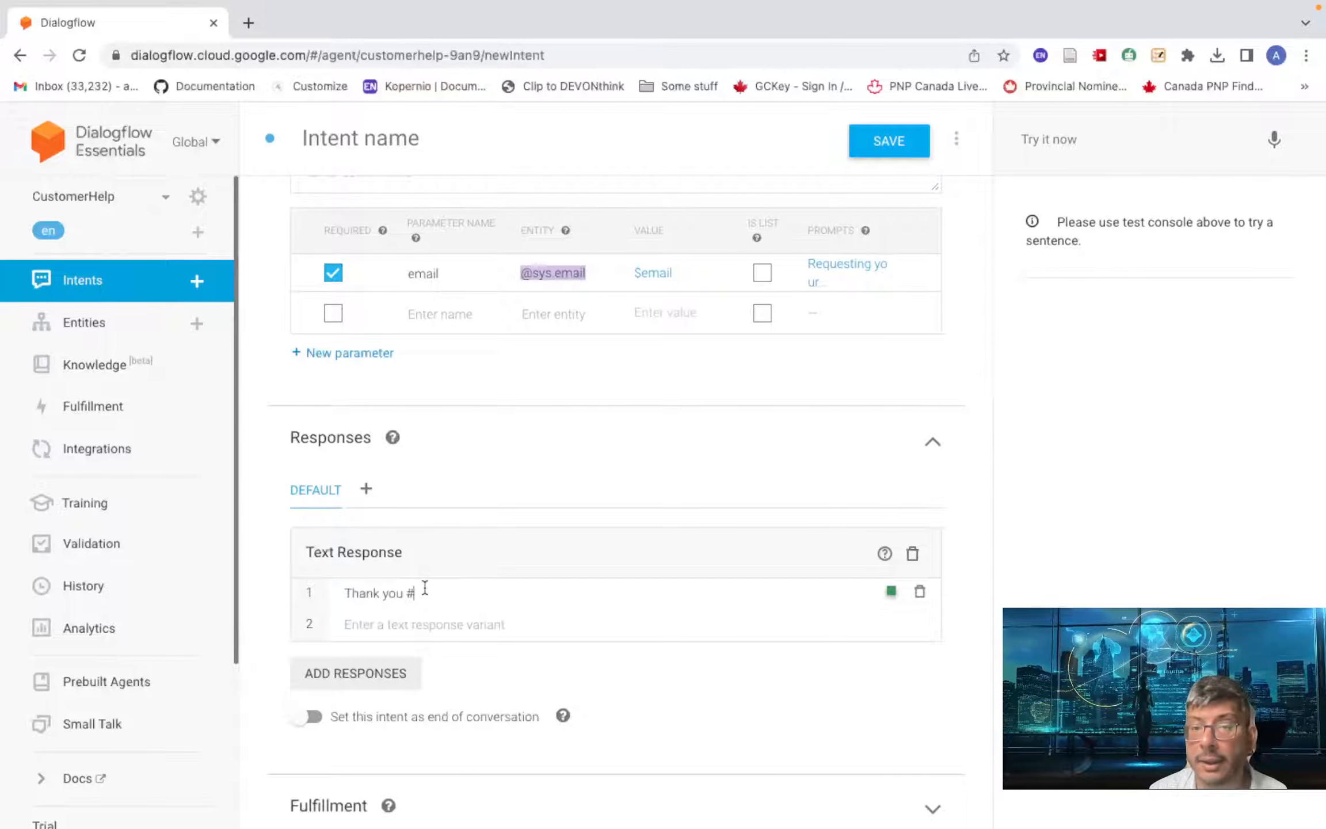
text(awaite)
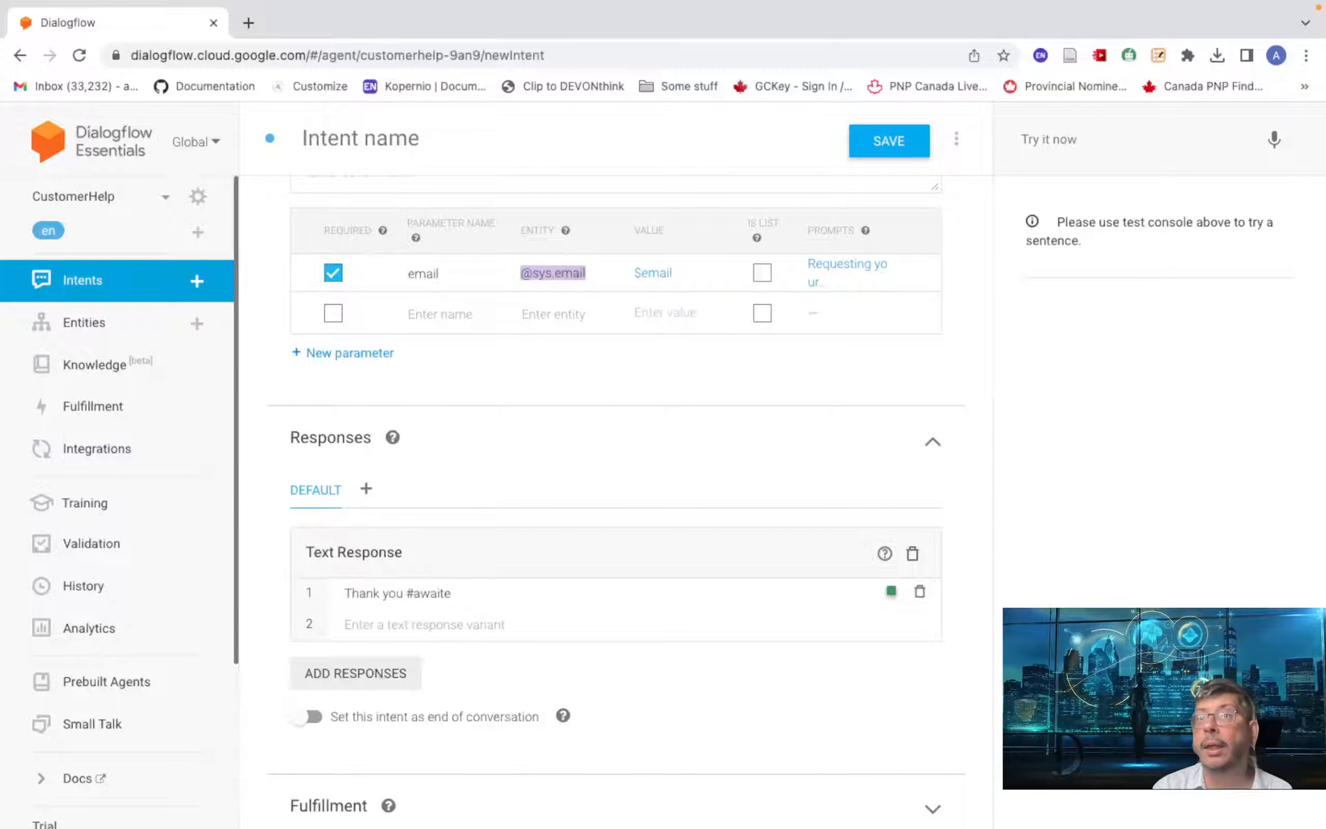
key(BackSpace)
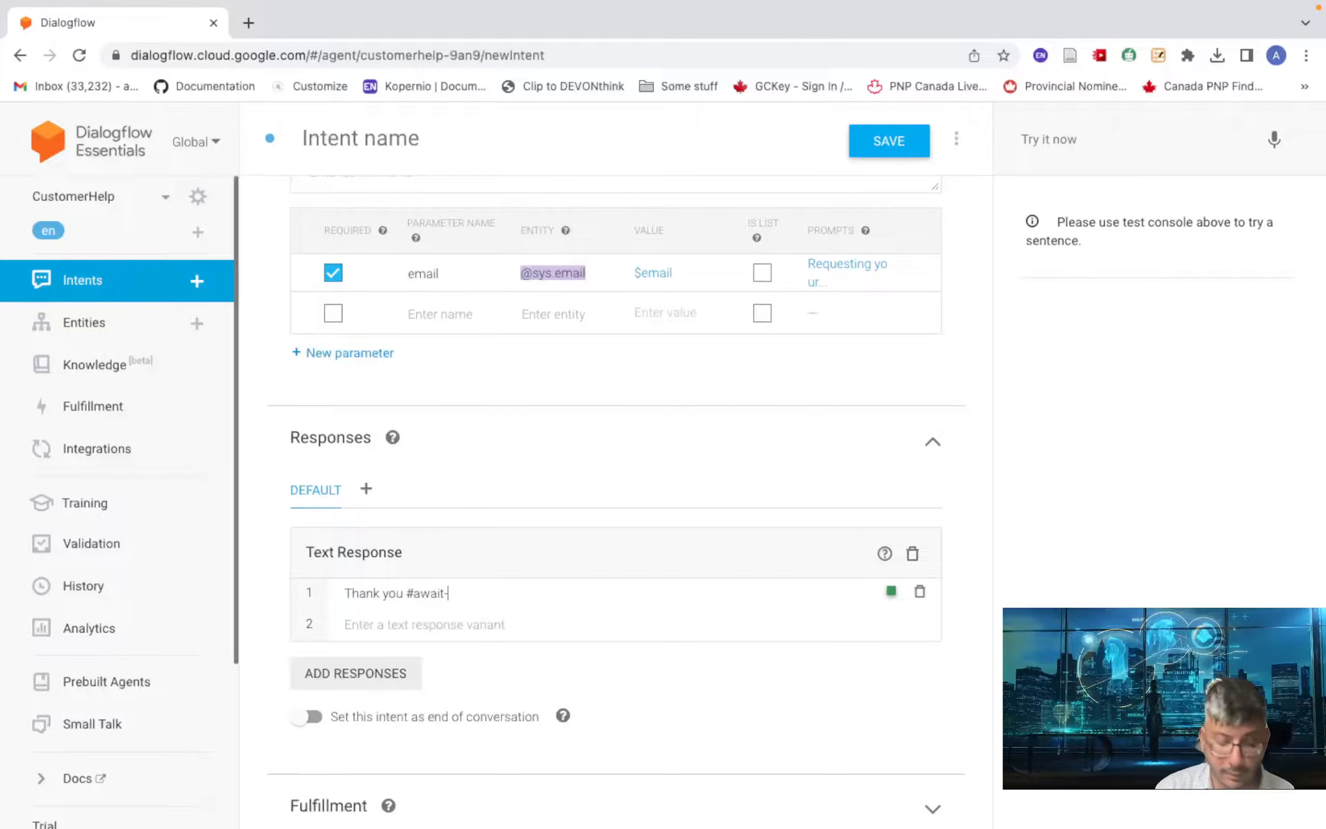
text(custome)
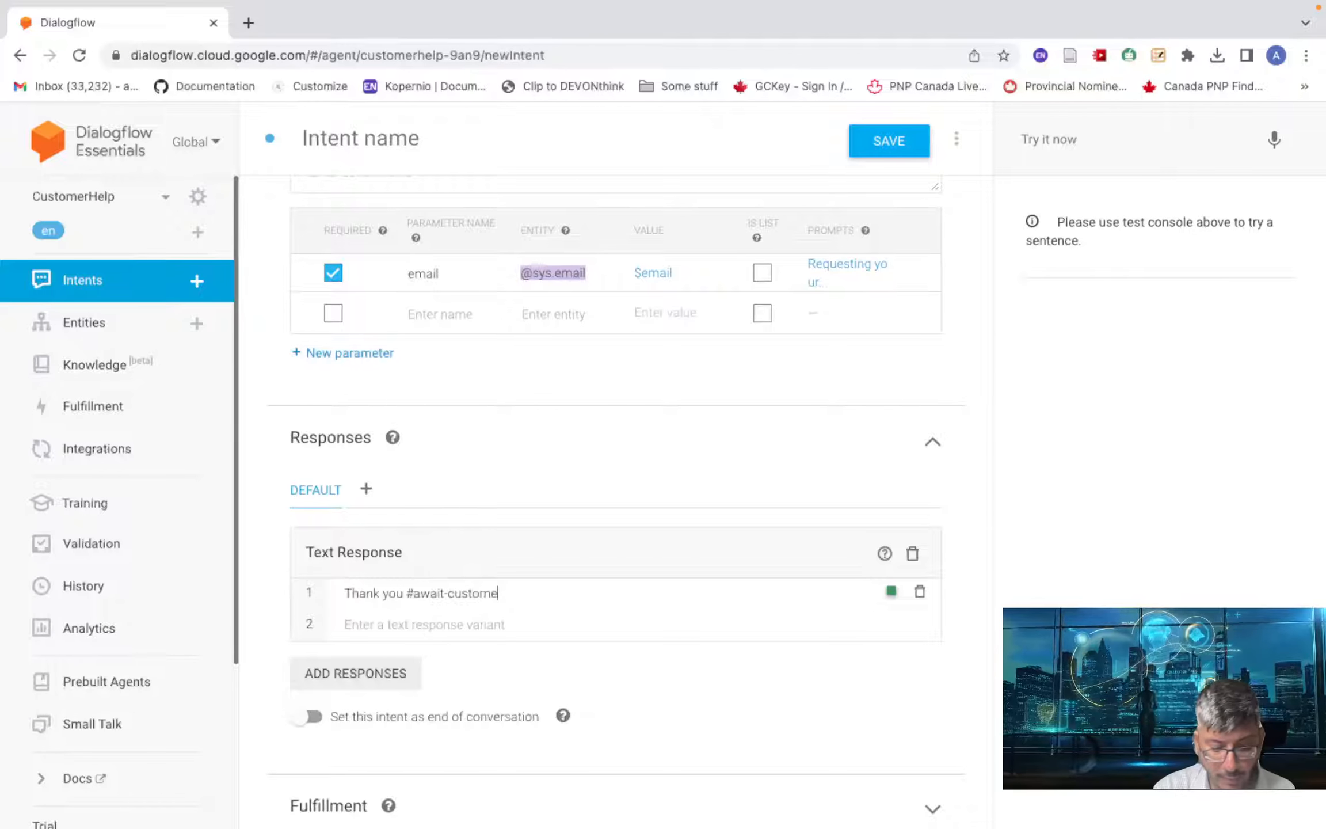
text(r-name)
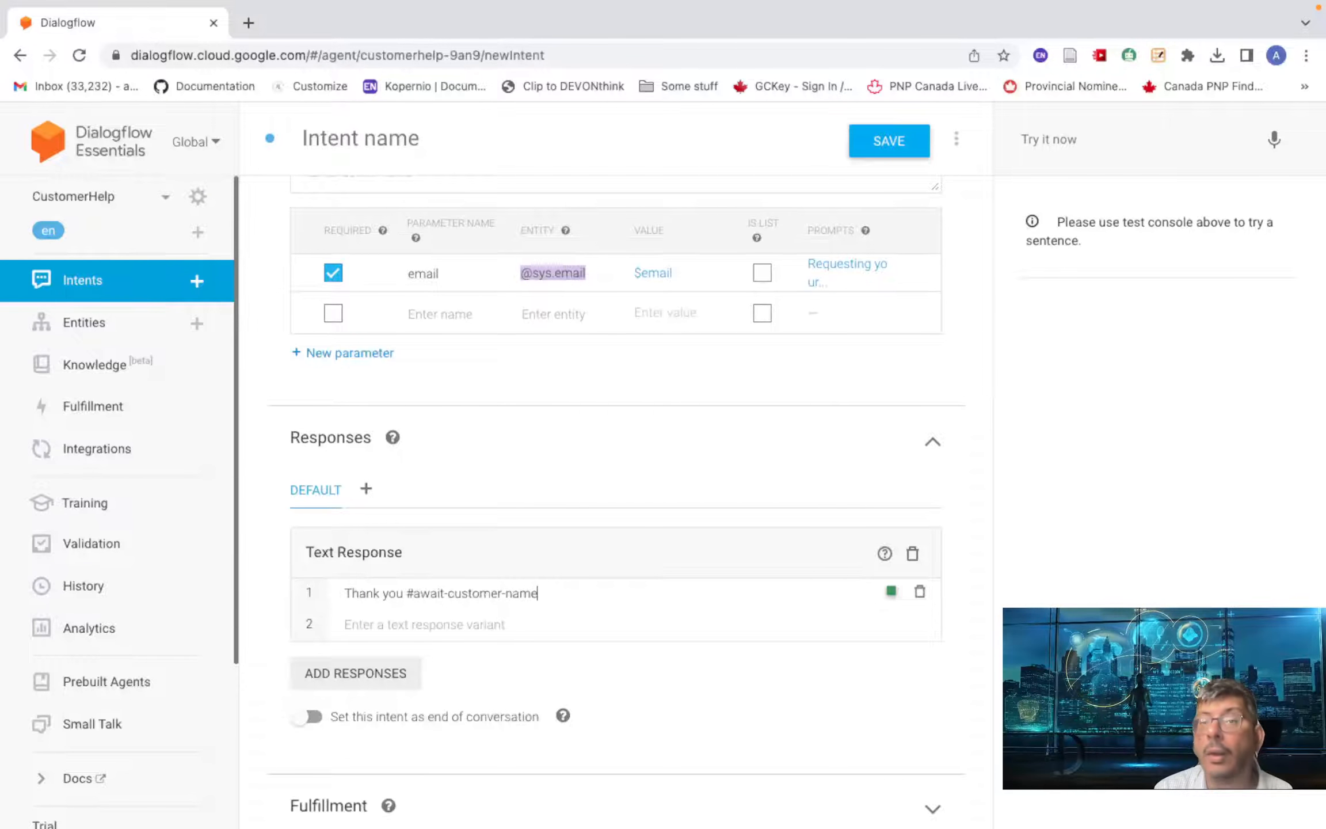
text(.)
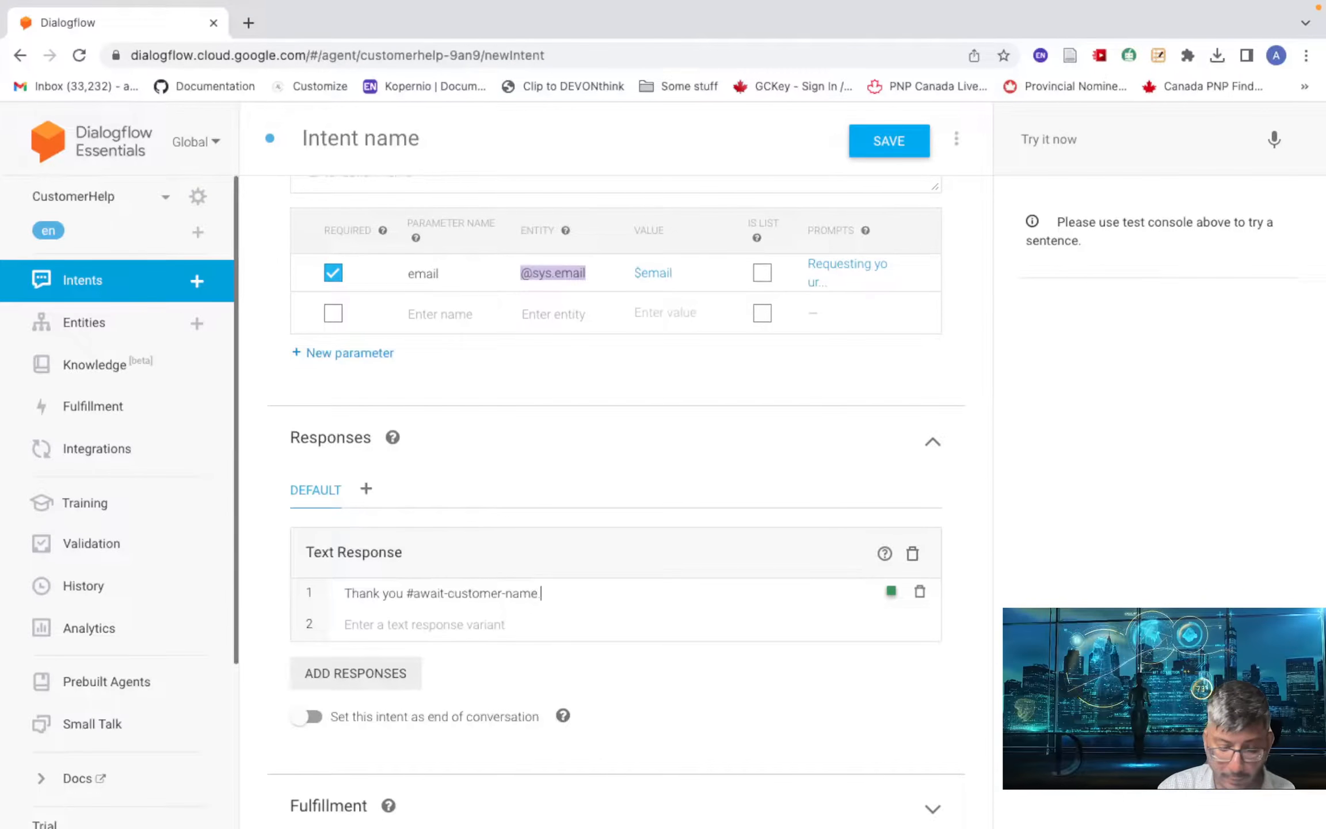
text(person)
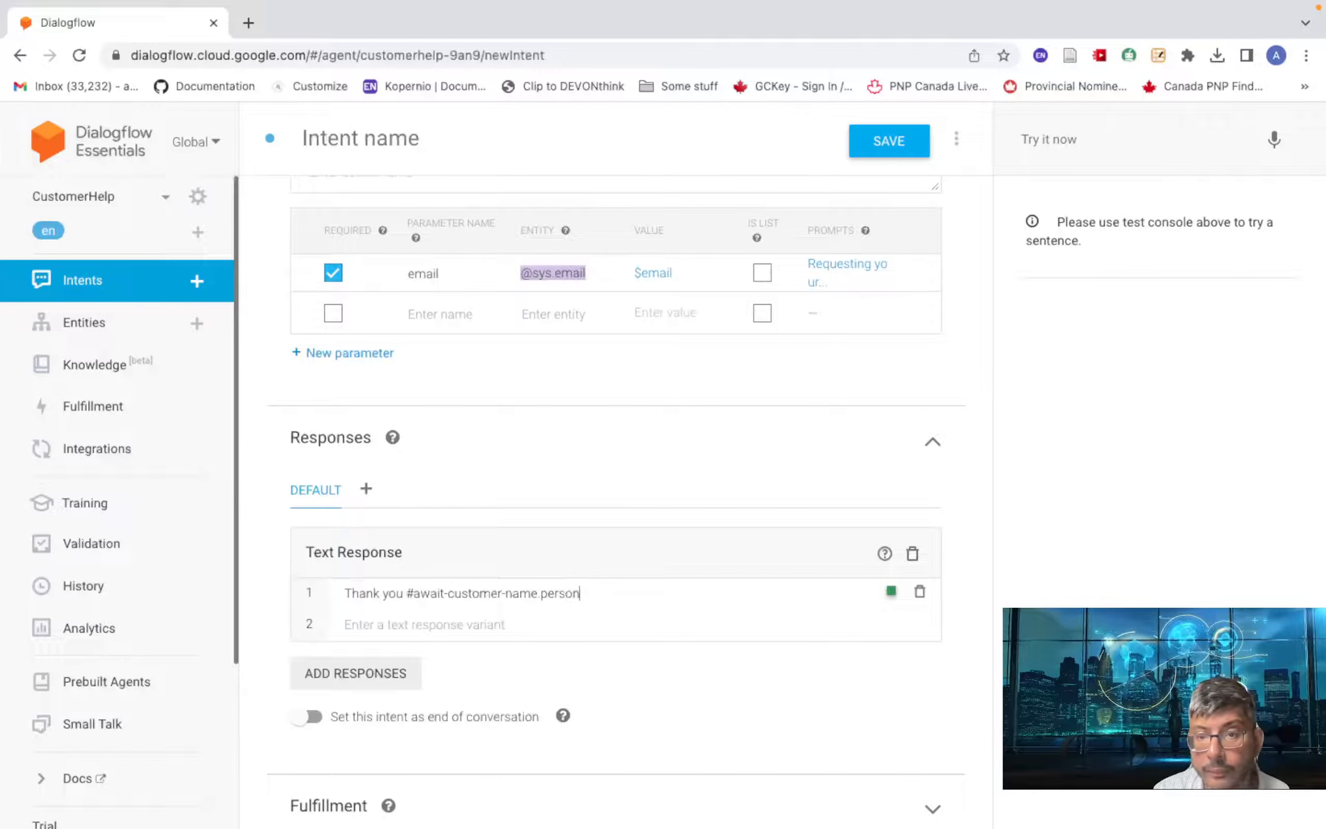
text(, we have)
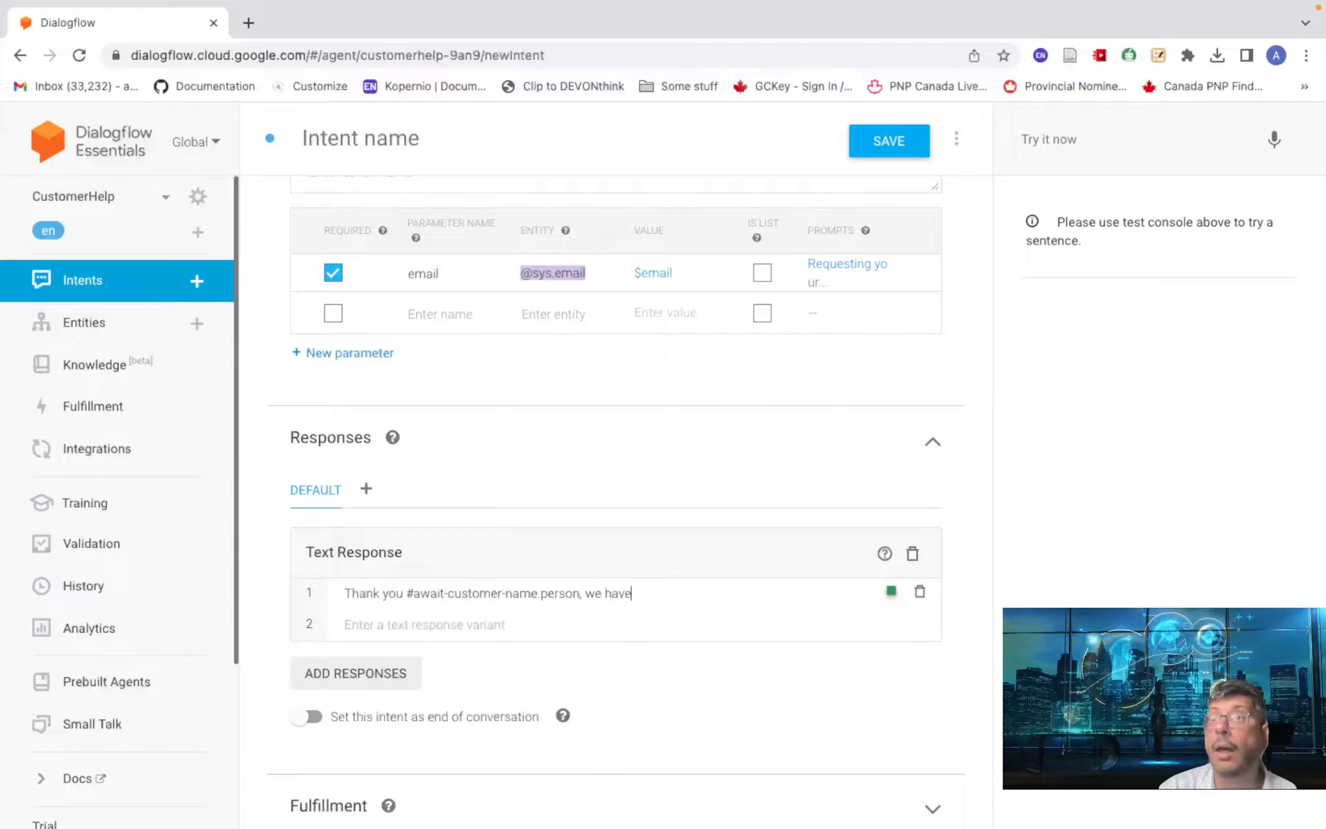
key(BackSpace)
key(BackSpace)
key(BackSpace)
key(BackSpace)
key(BackSpace)
key(BackSpace)
key(BackSpace)
key(BackSpace)
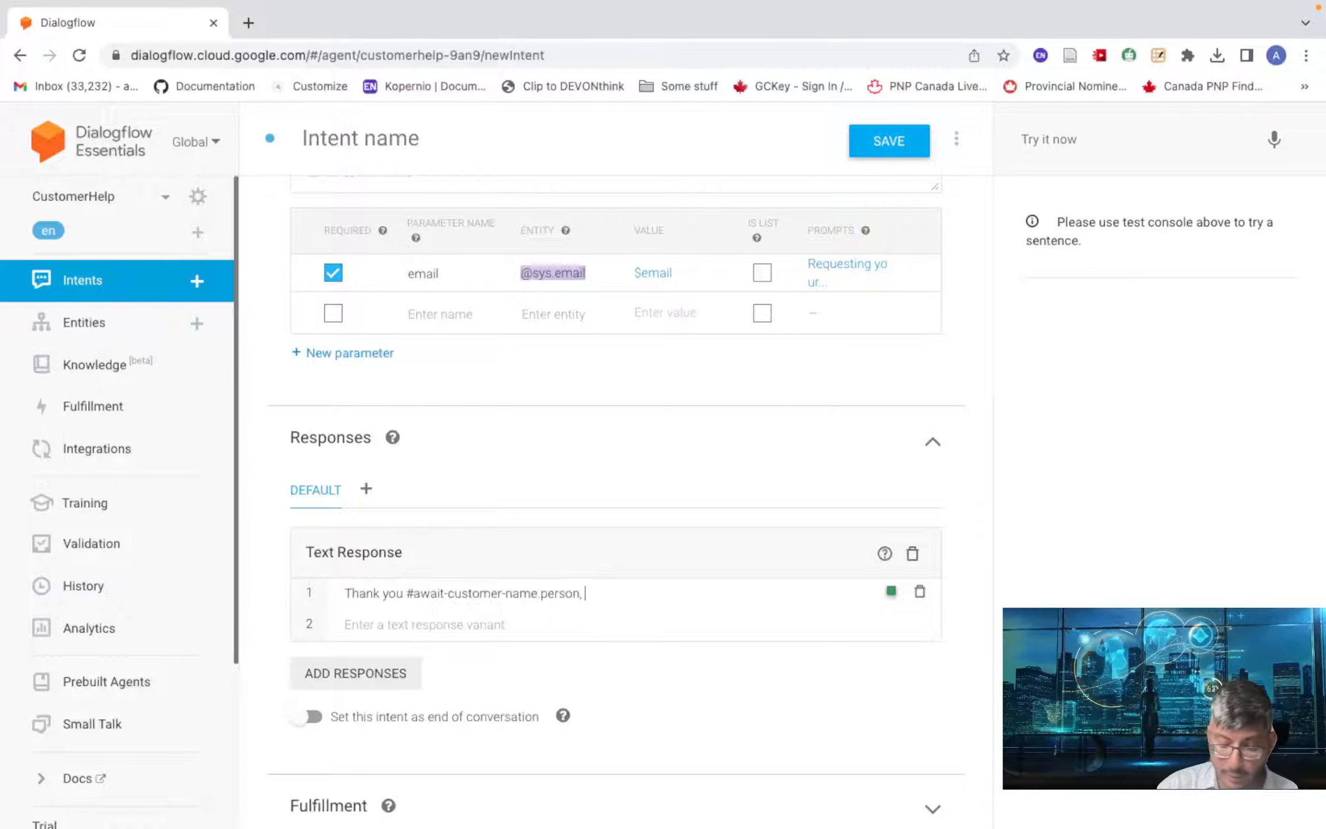
text(I have noted)
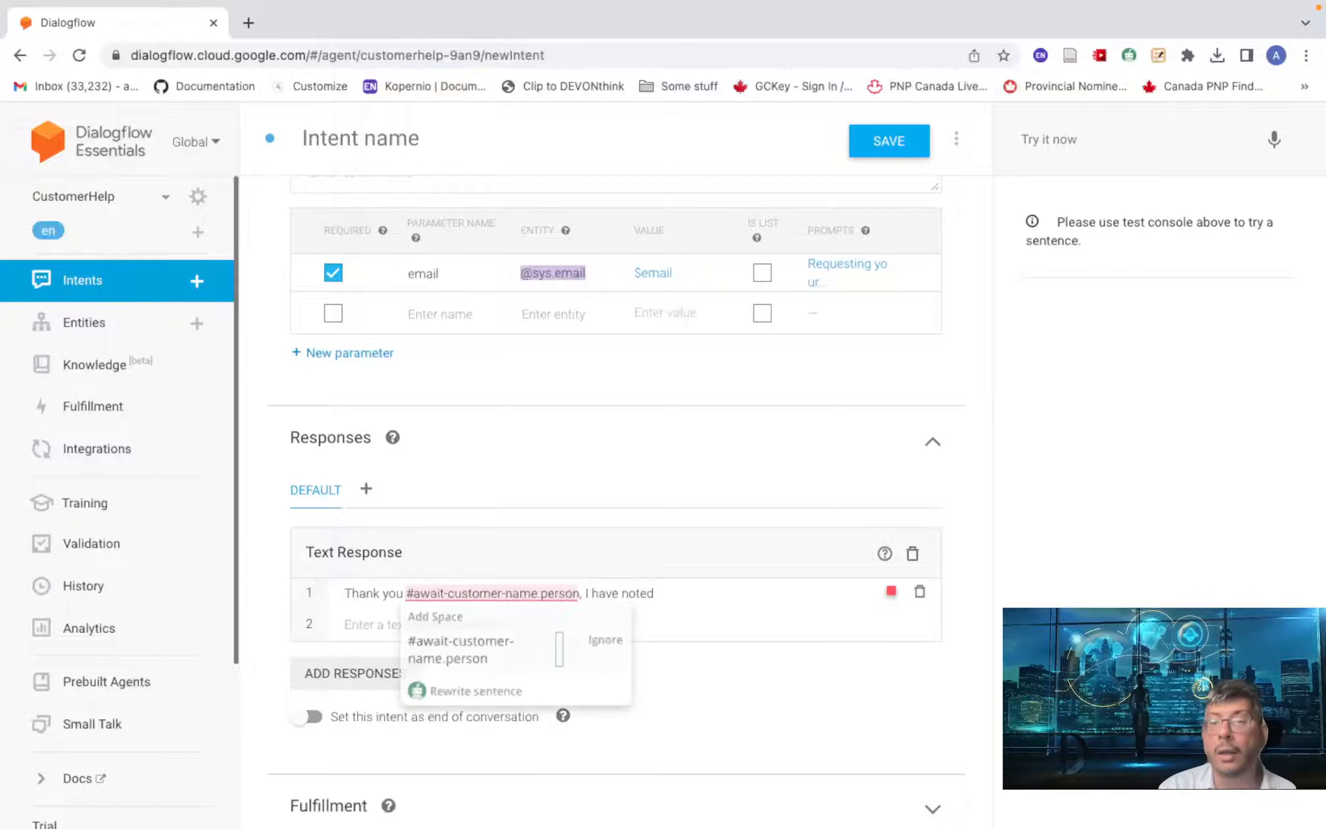
text( yo)
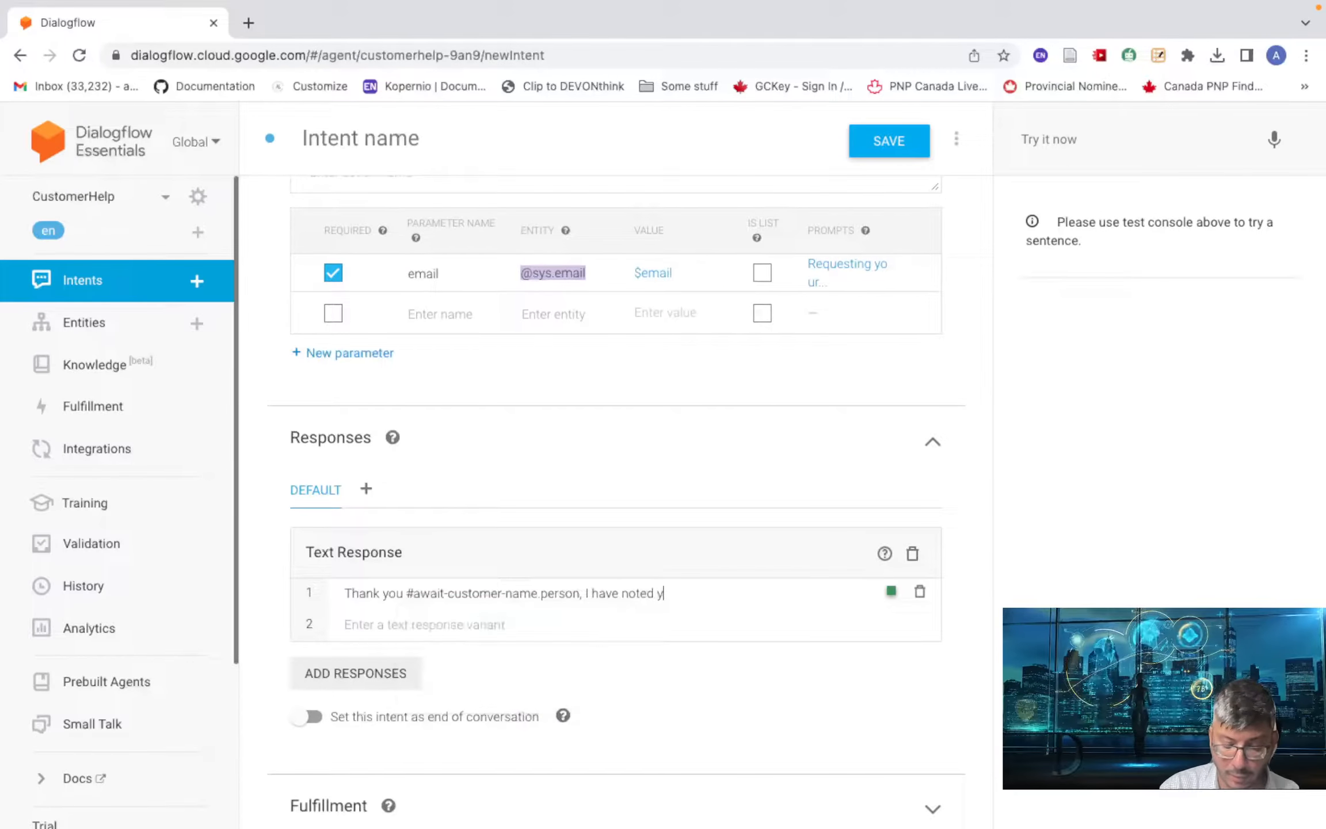
text(ur )
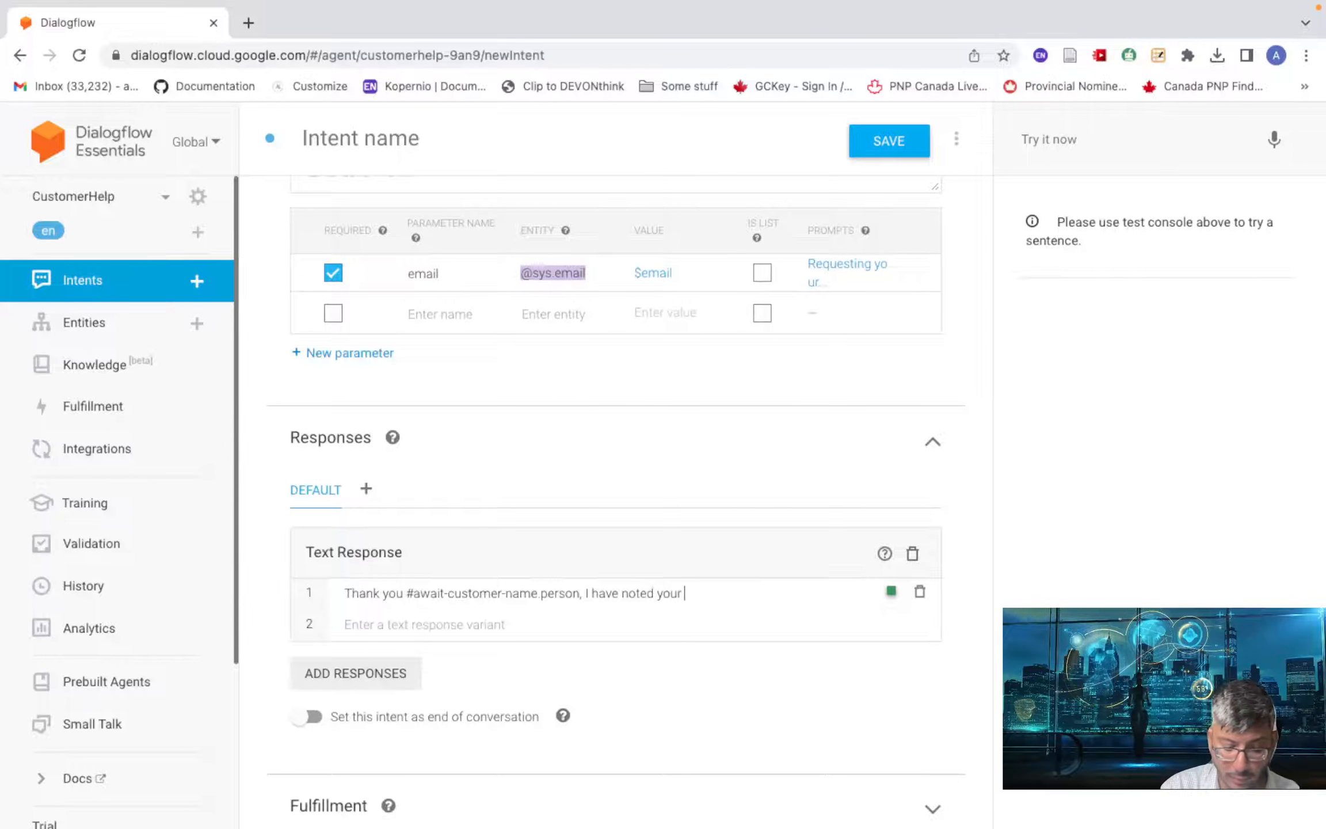
text(enquiry )
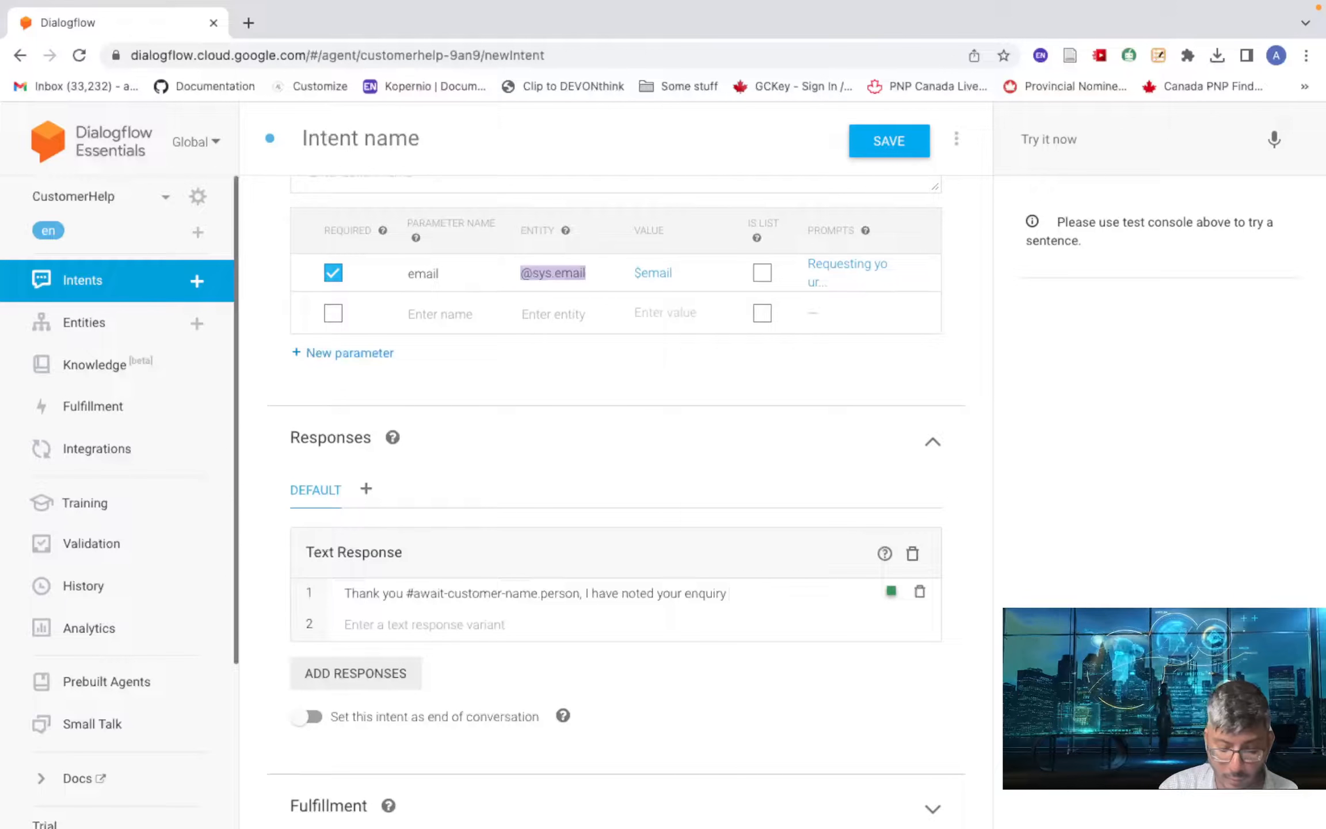
text(on order )
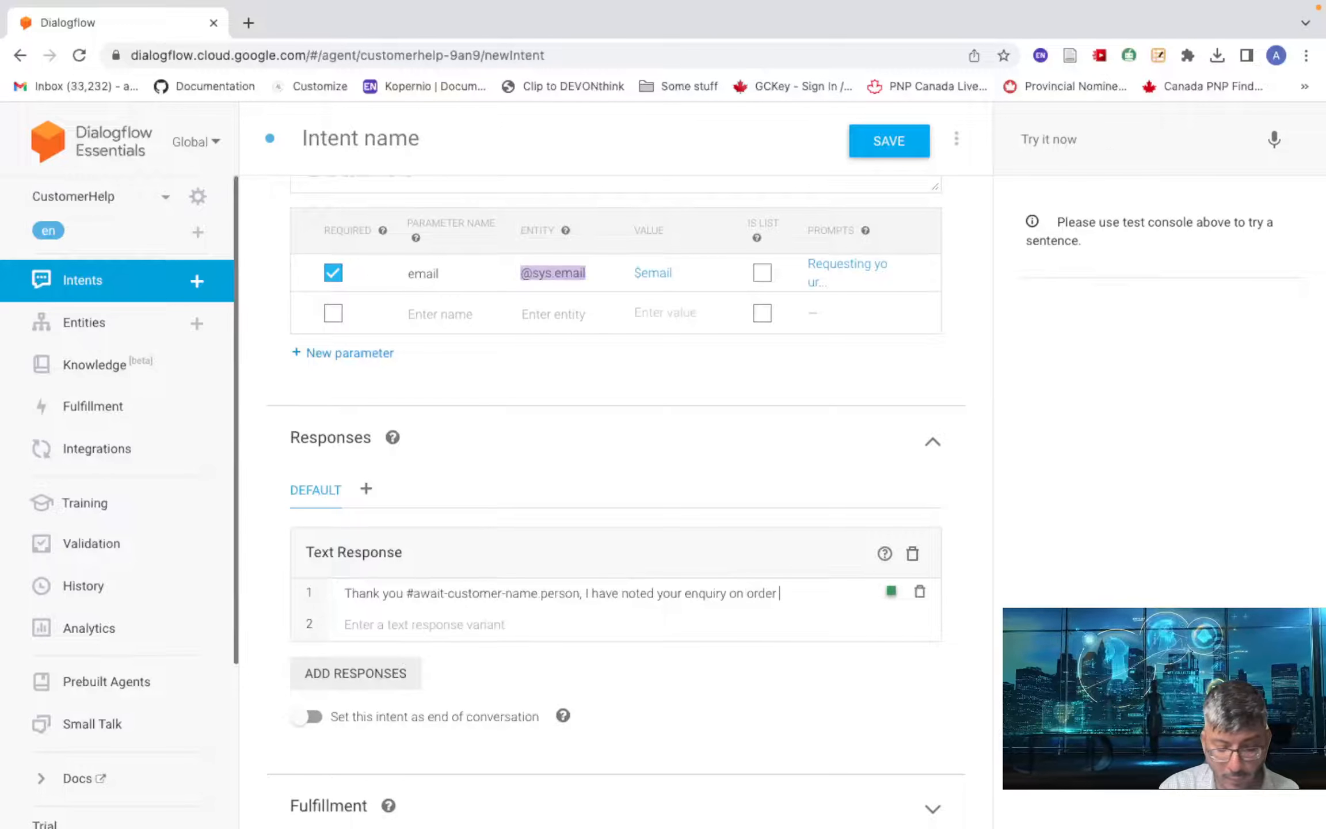
text(number)
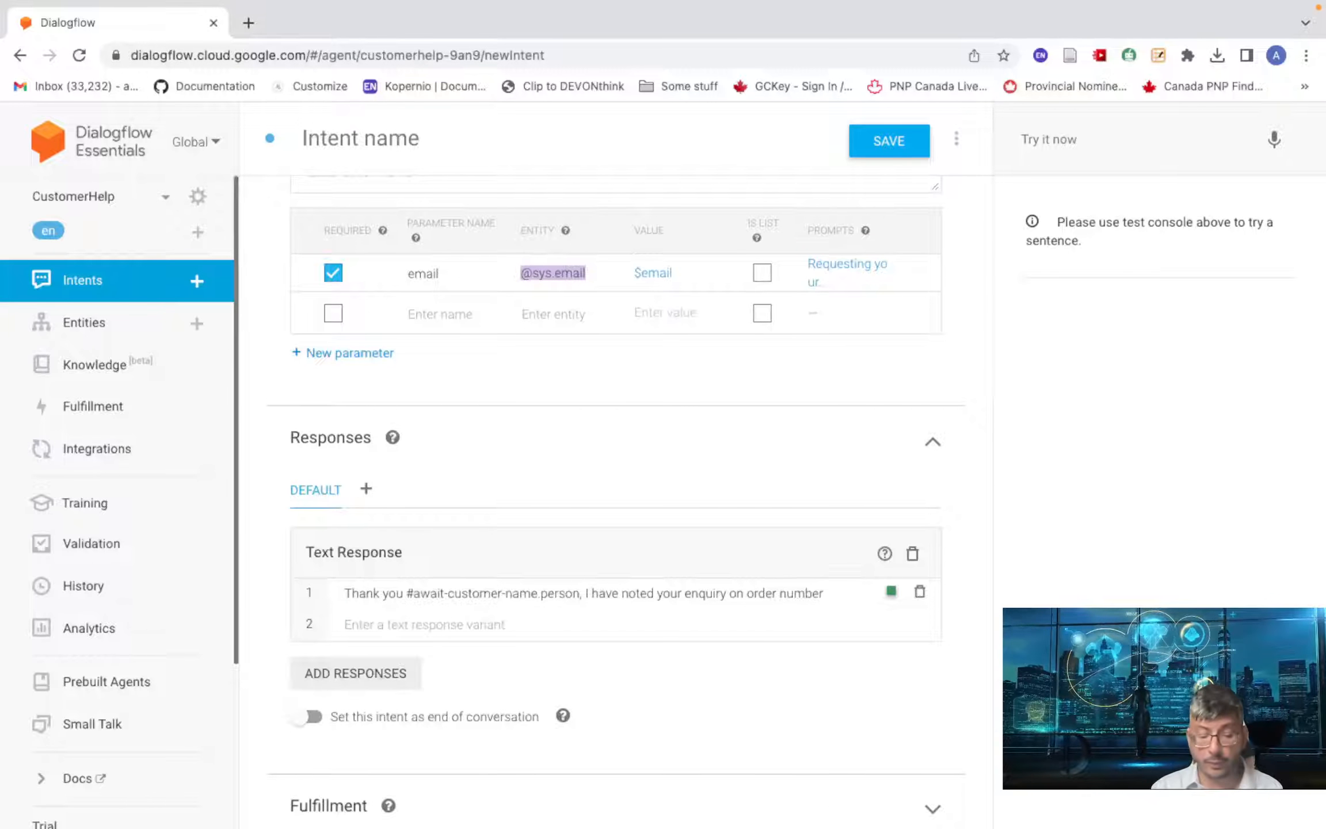
text( #)
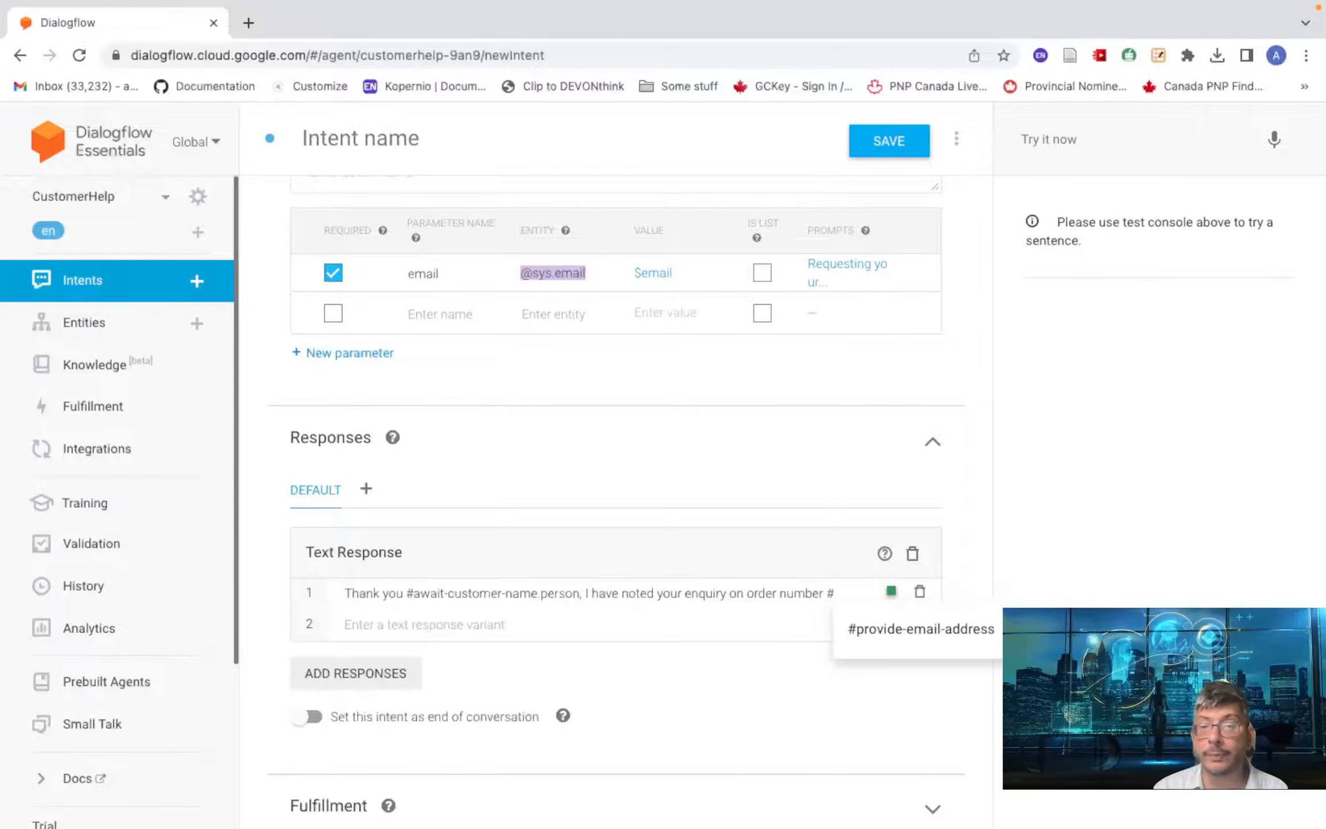
- Finish with 'ask-for-help.orderid and will email you on $email once it is ready. Have a great day', then save
text(ask)
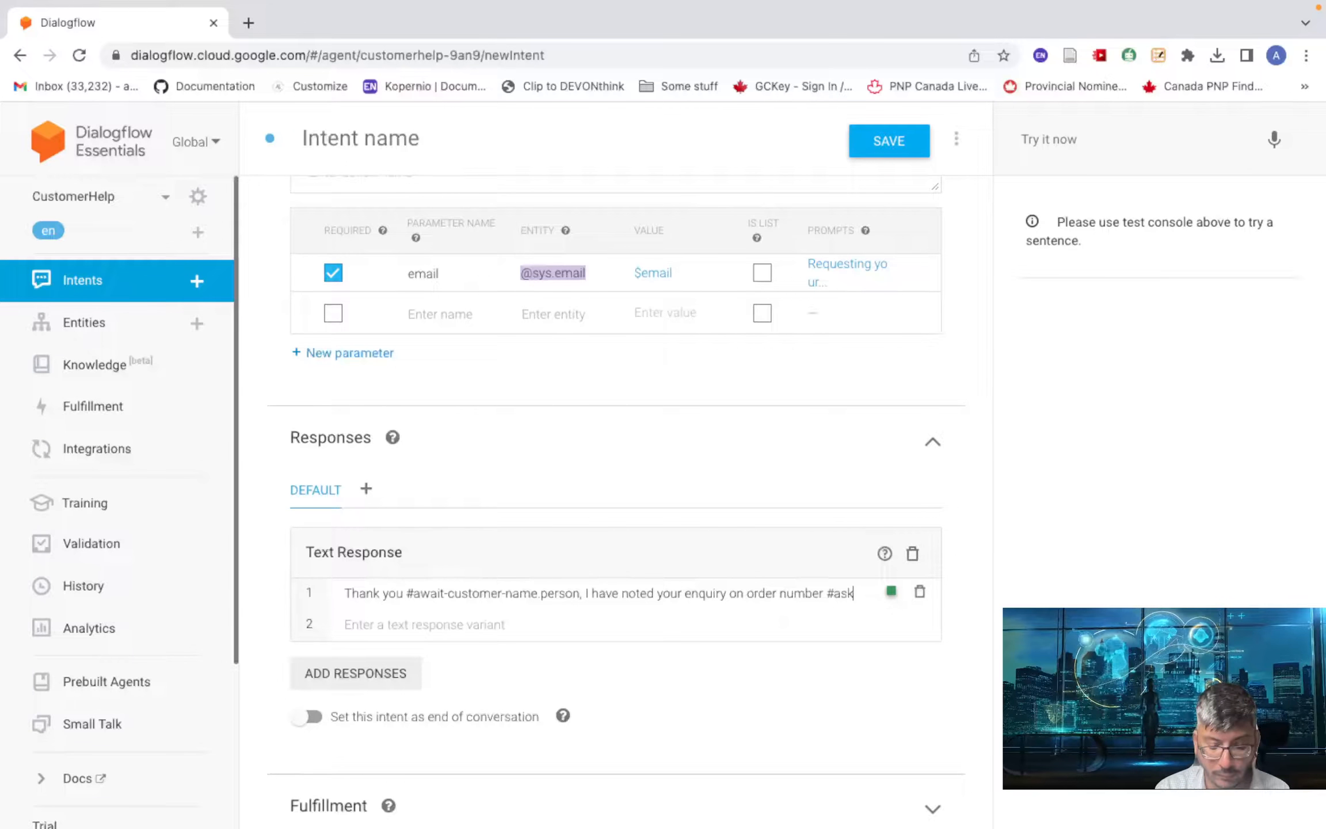
text(-for-)
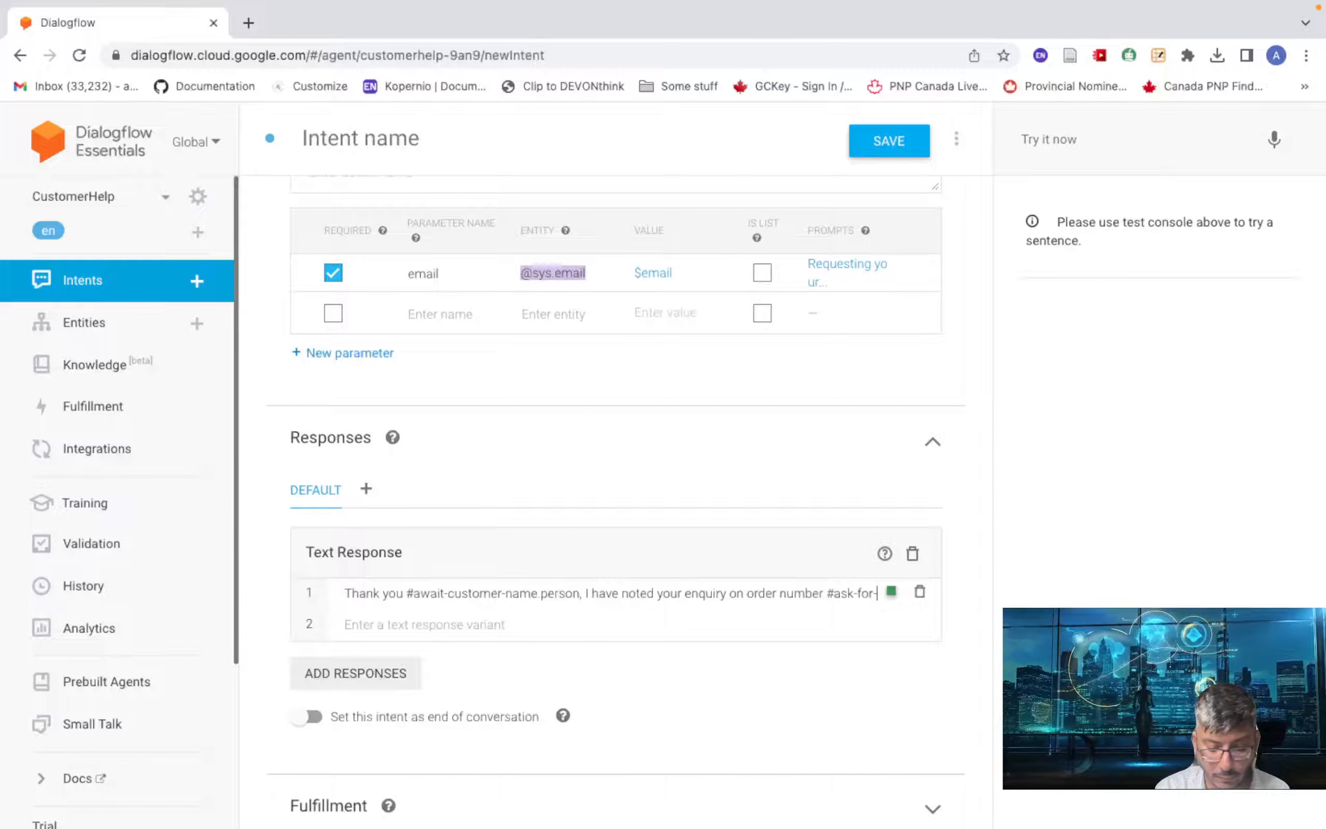
text(help)
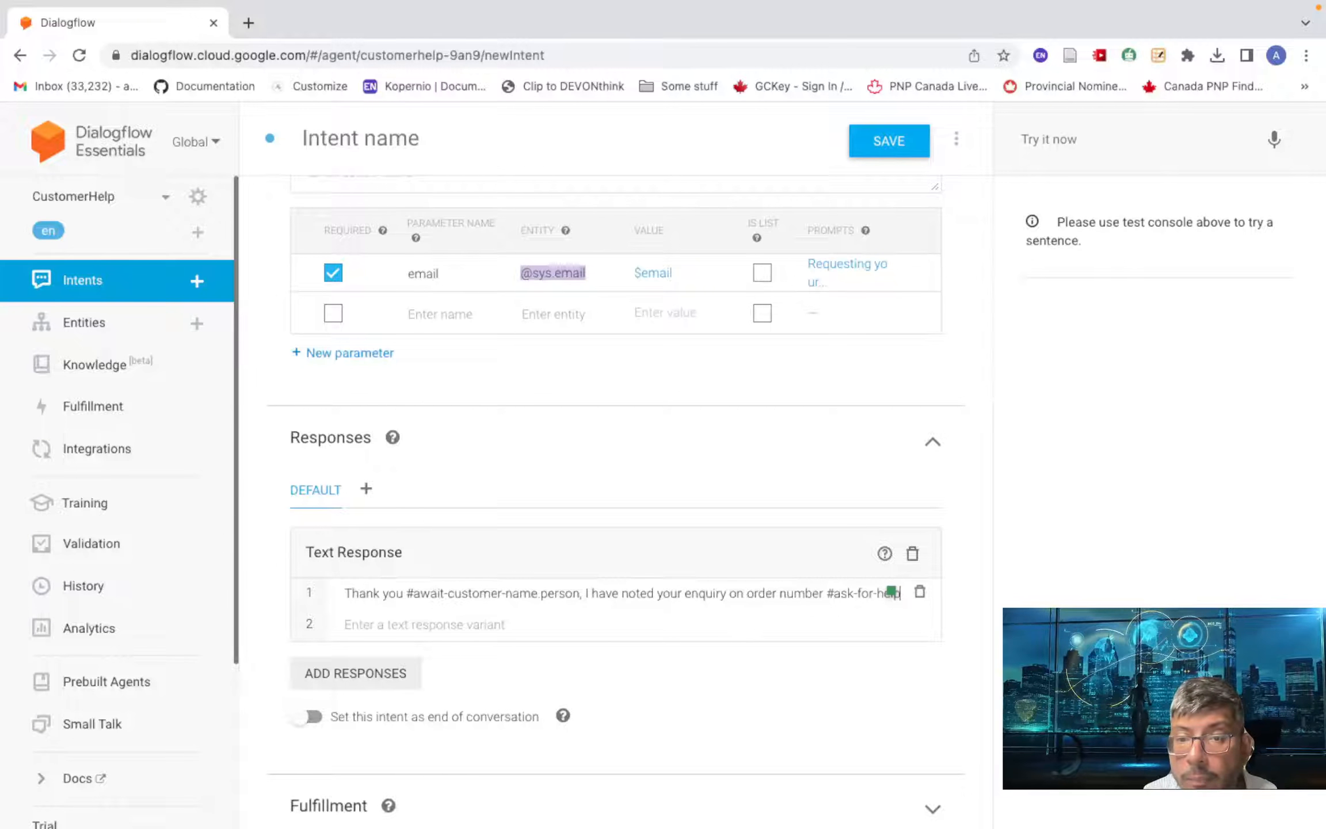
text(.order)
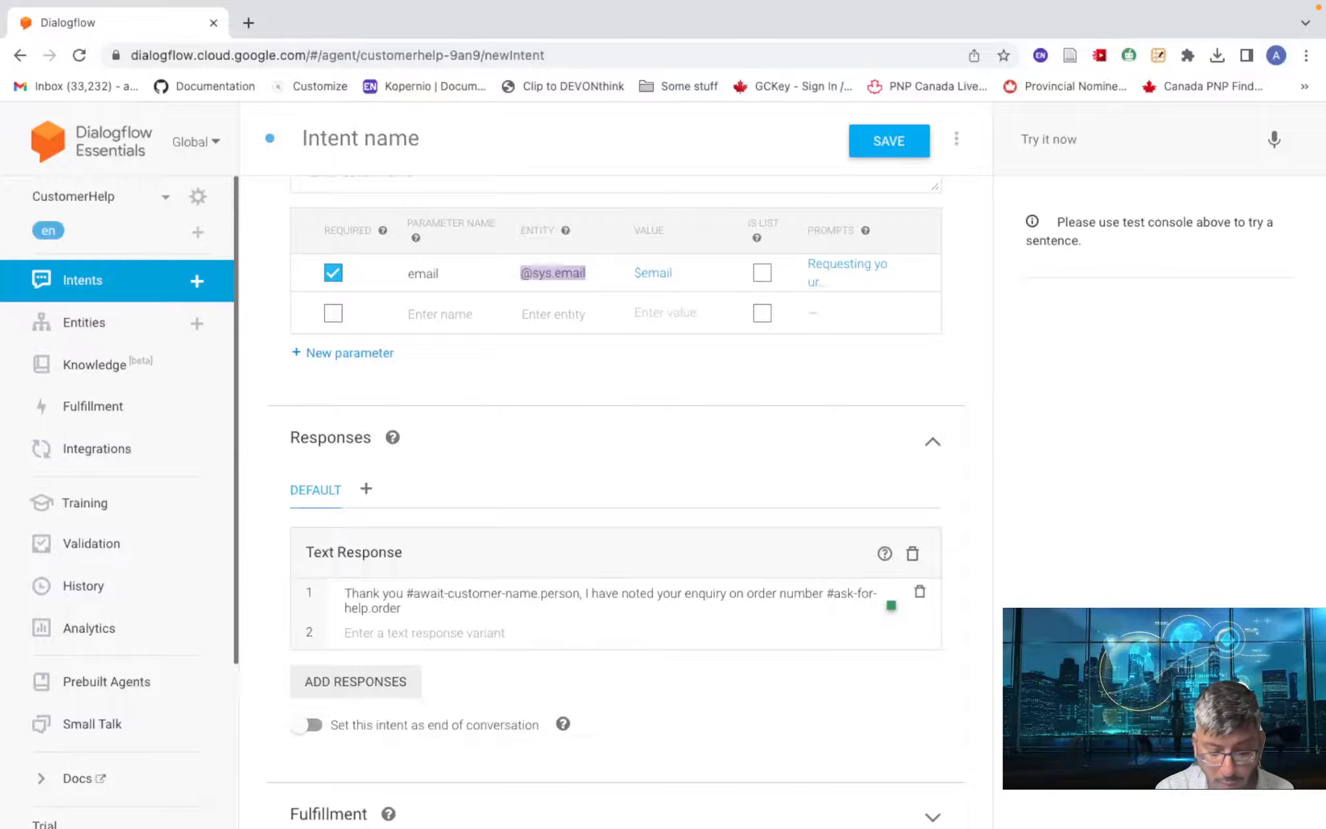
text(id)
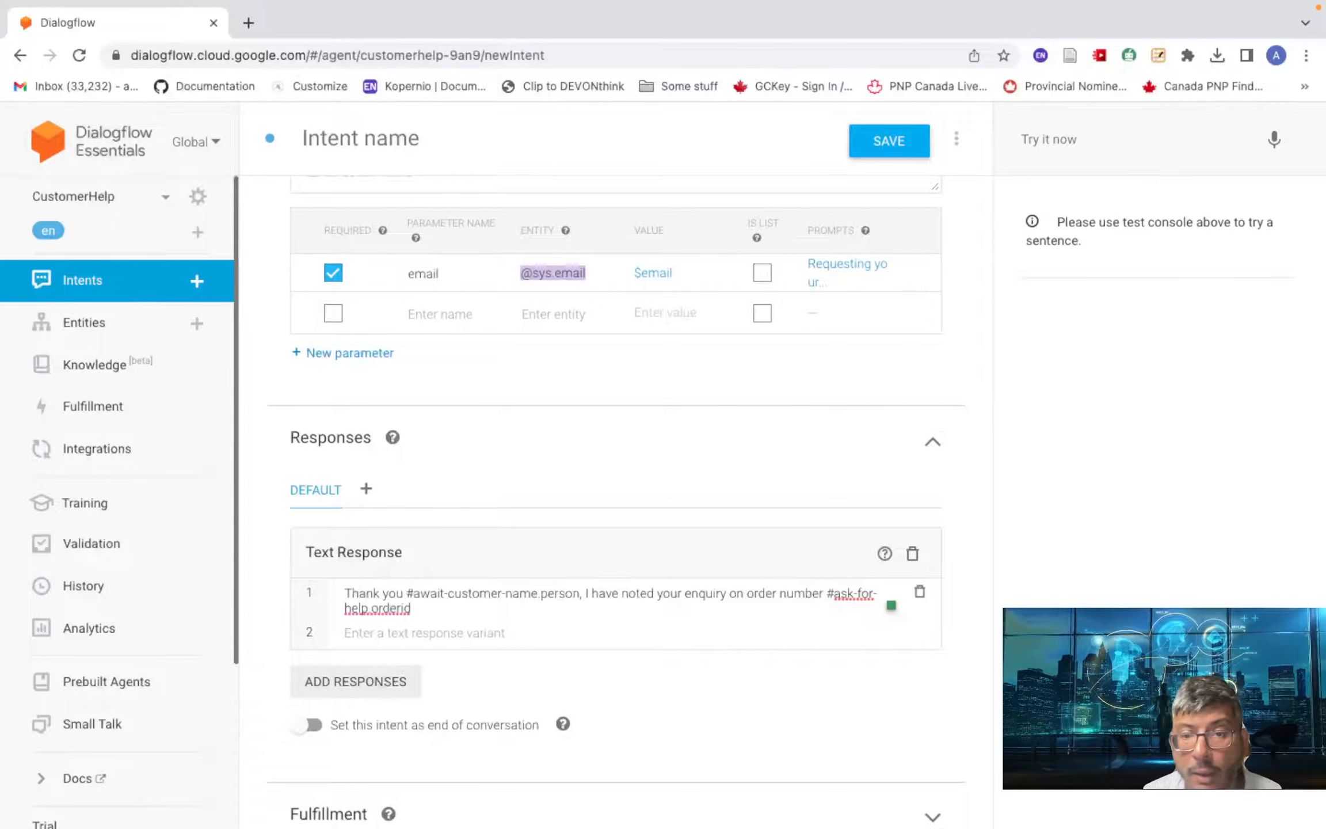
text( and wi)
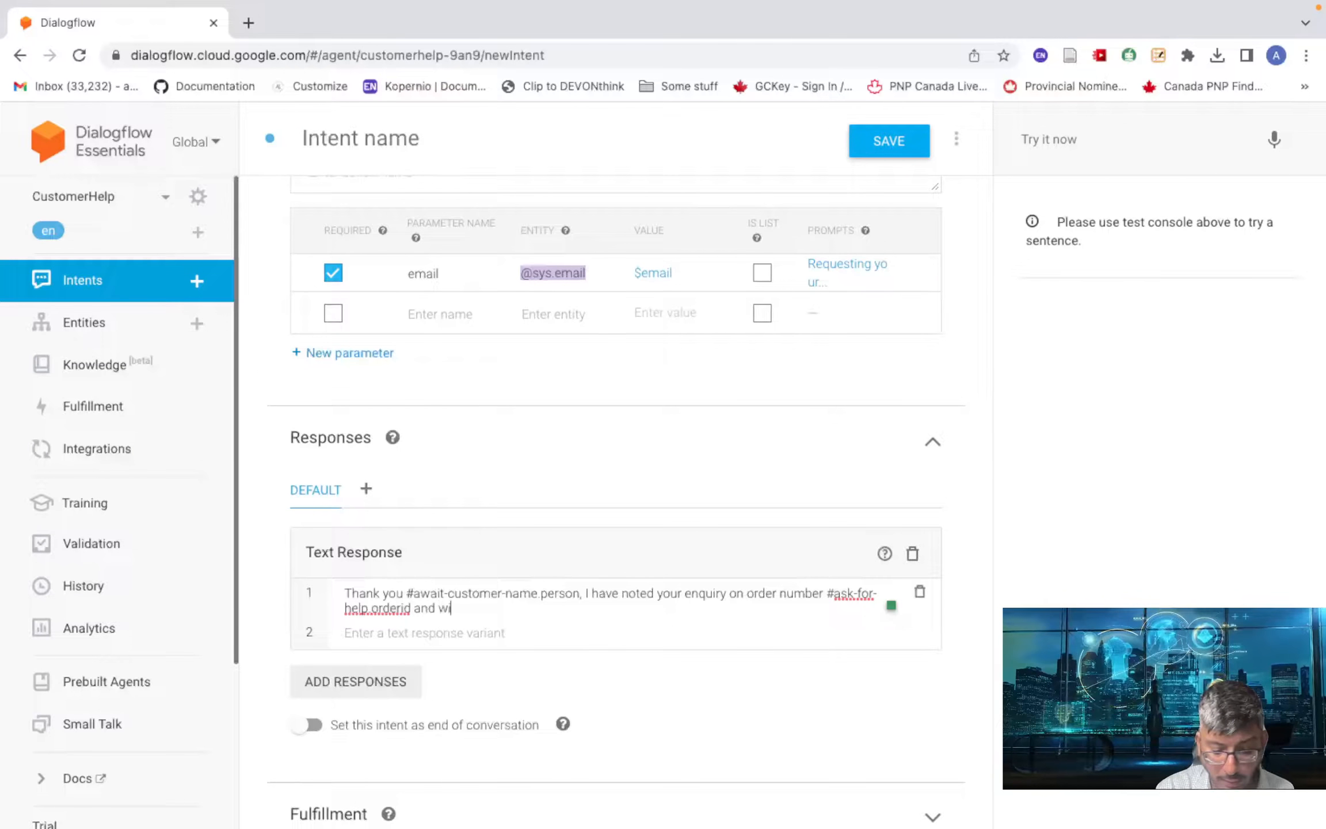
text(ll email yo)
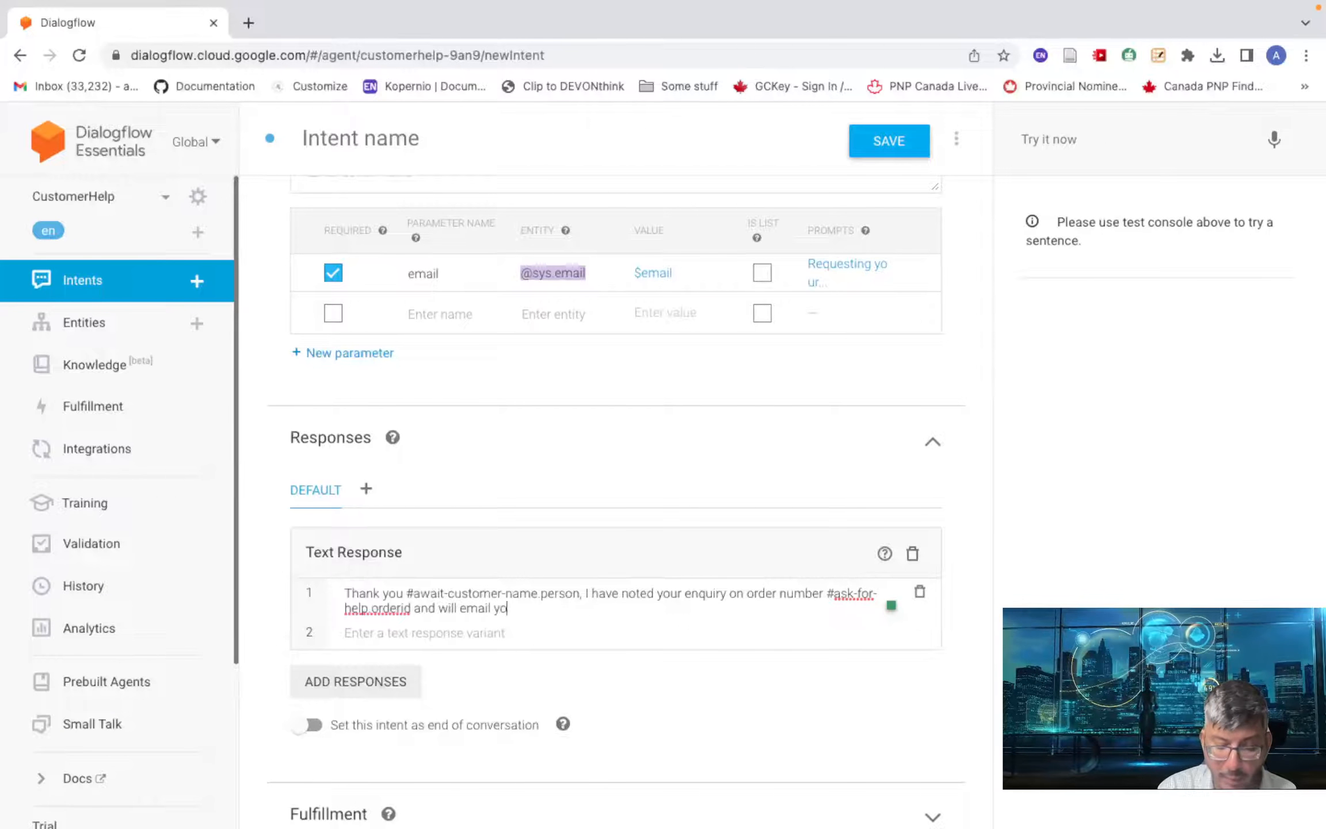
text(u )
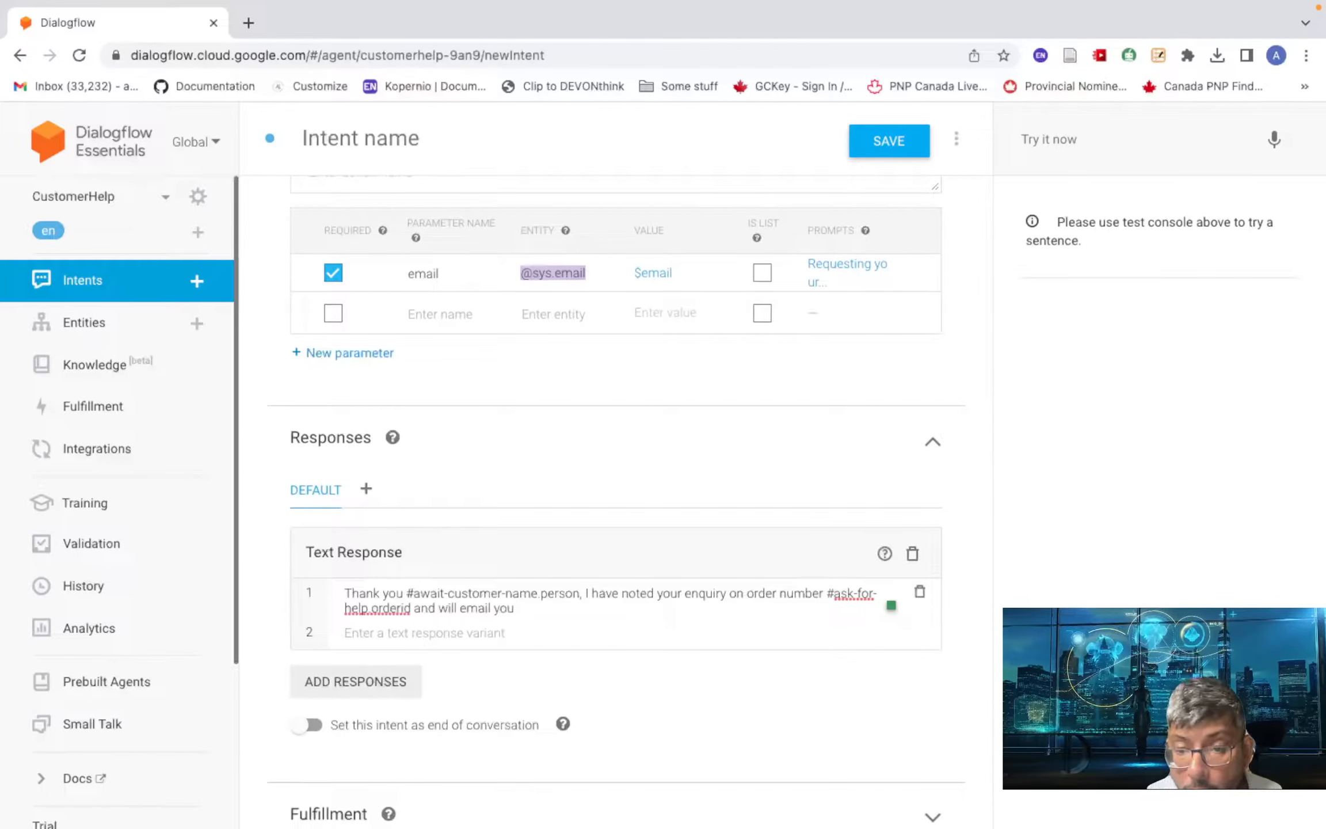
text(on )
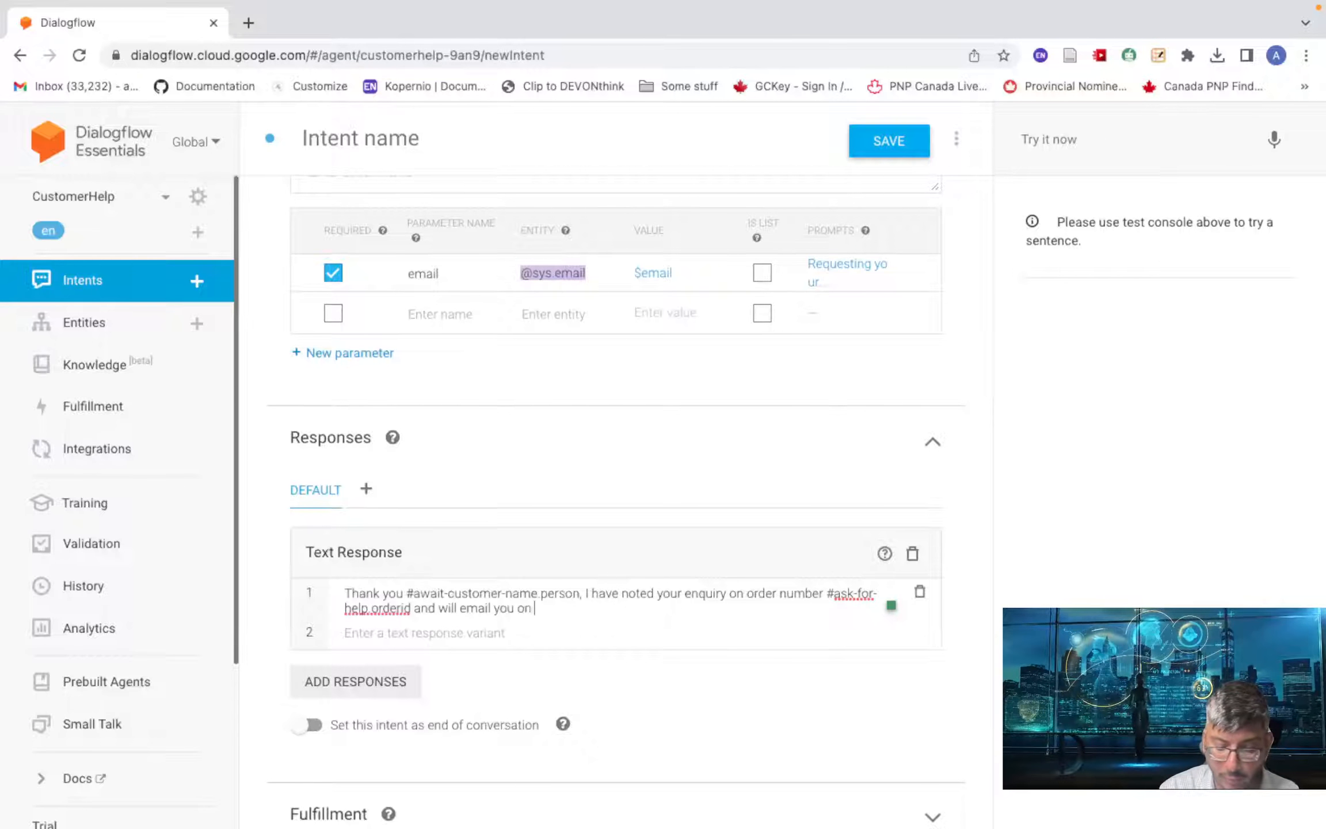
text($)
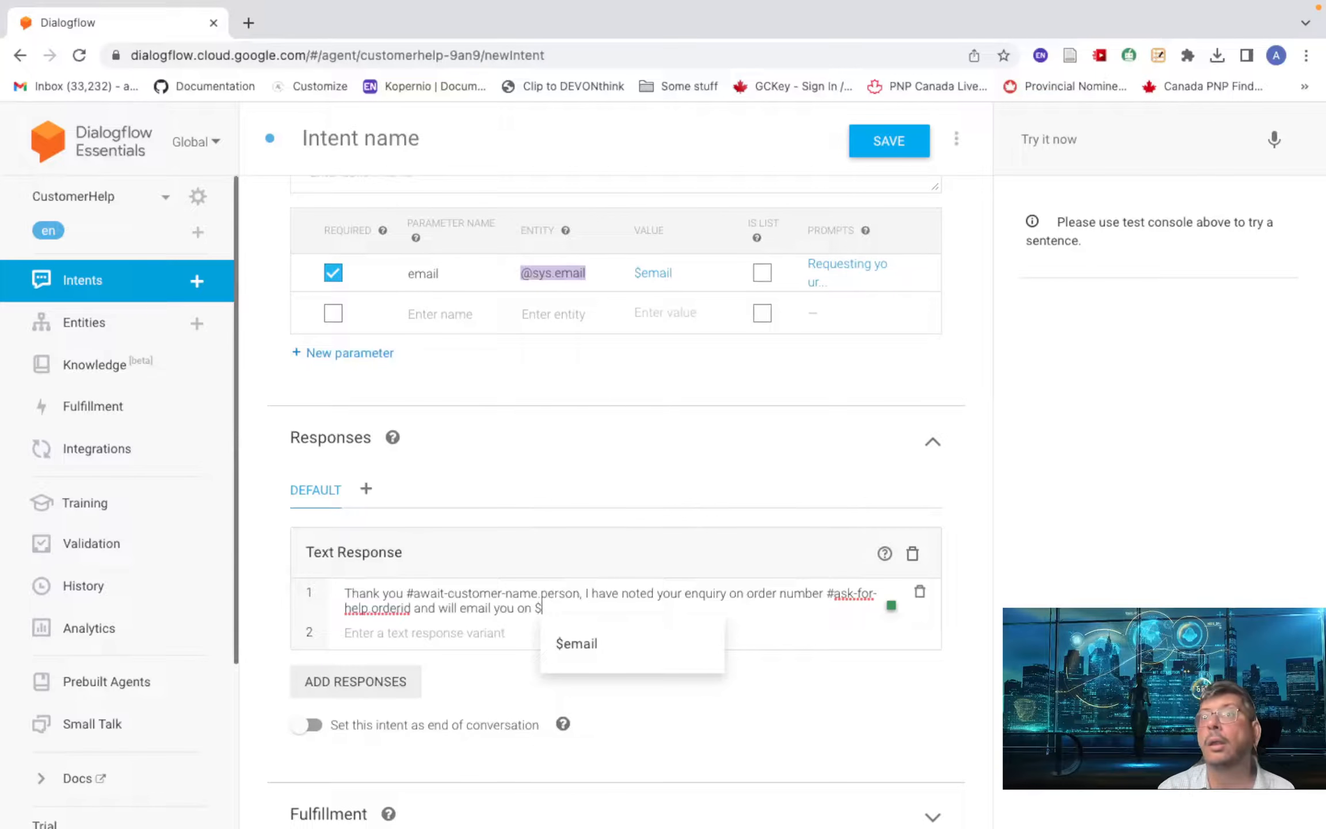
click(592, 647)
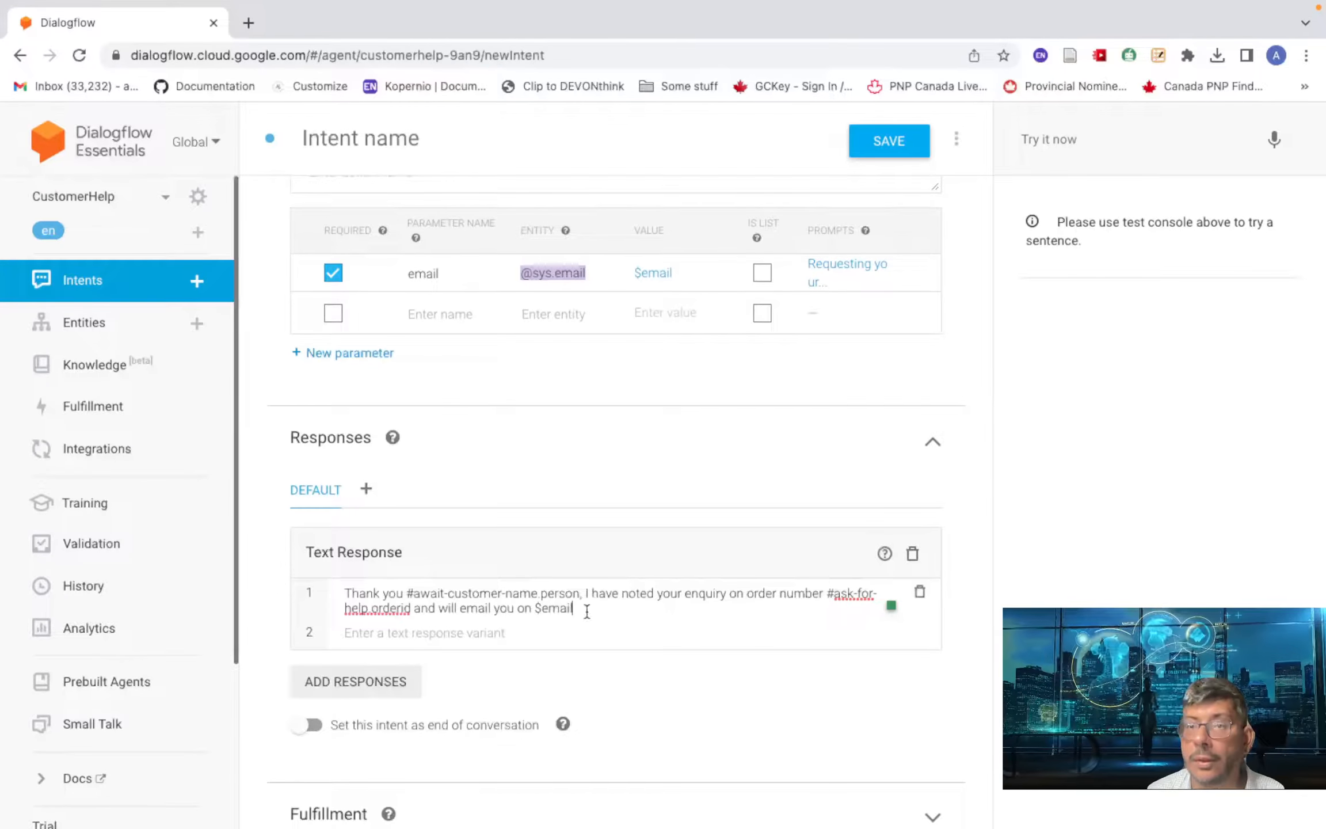
text(o)
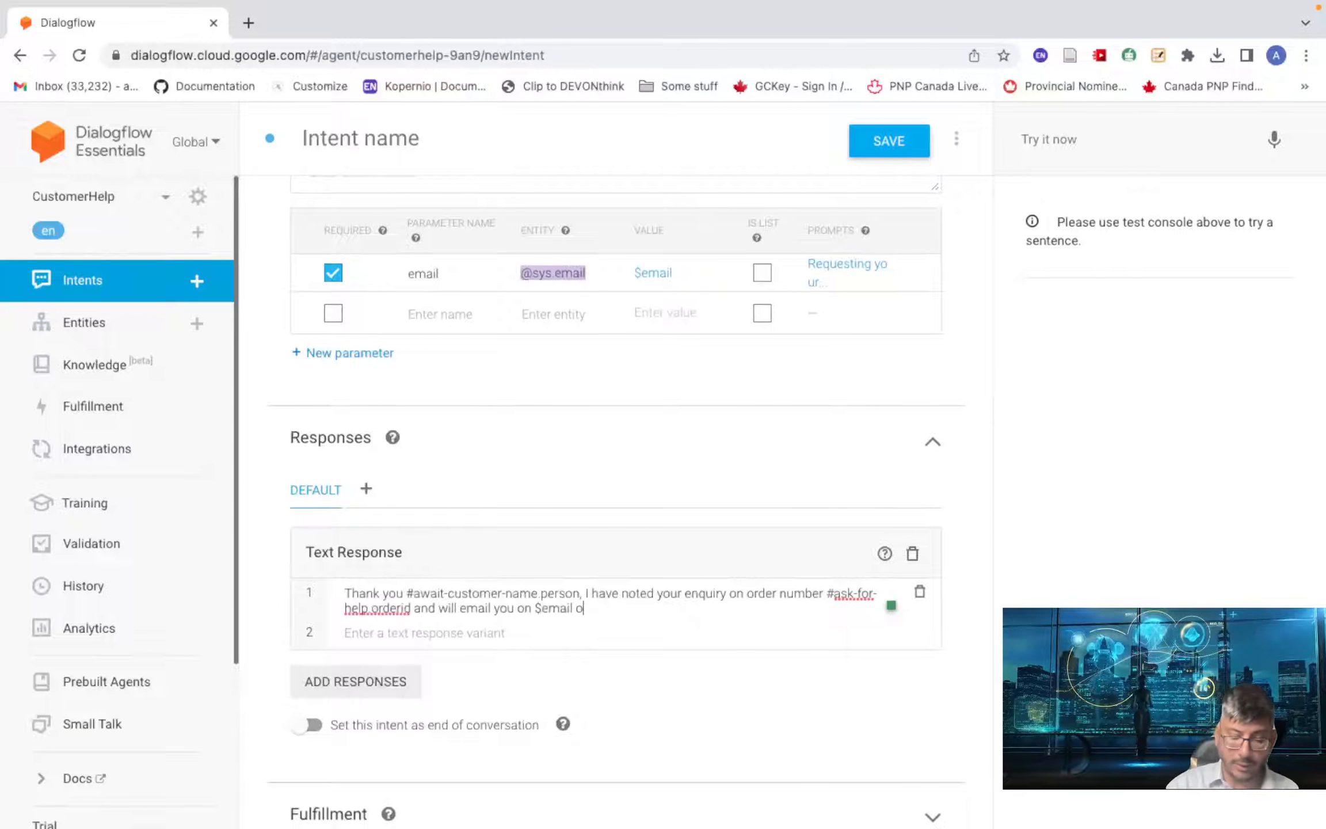
text(nce it is ready)
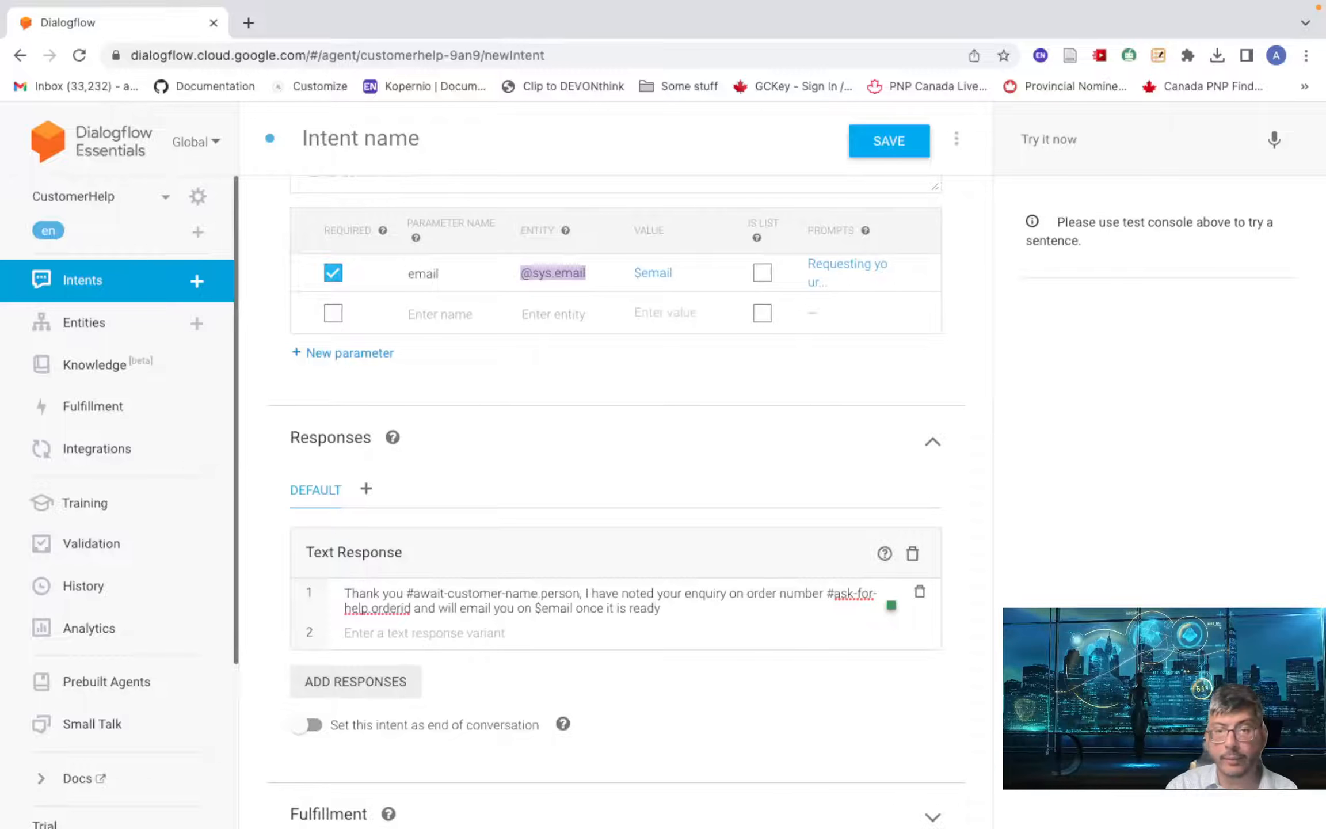
text(. Ha)
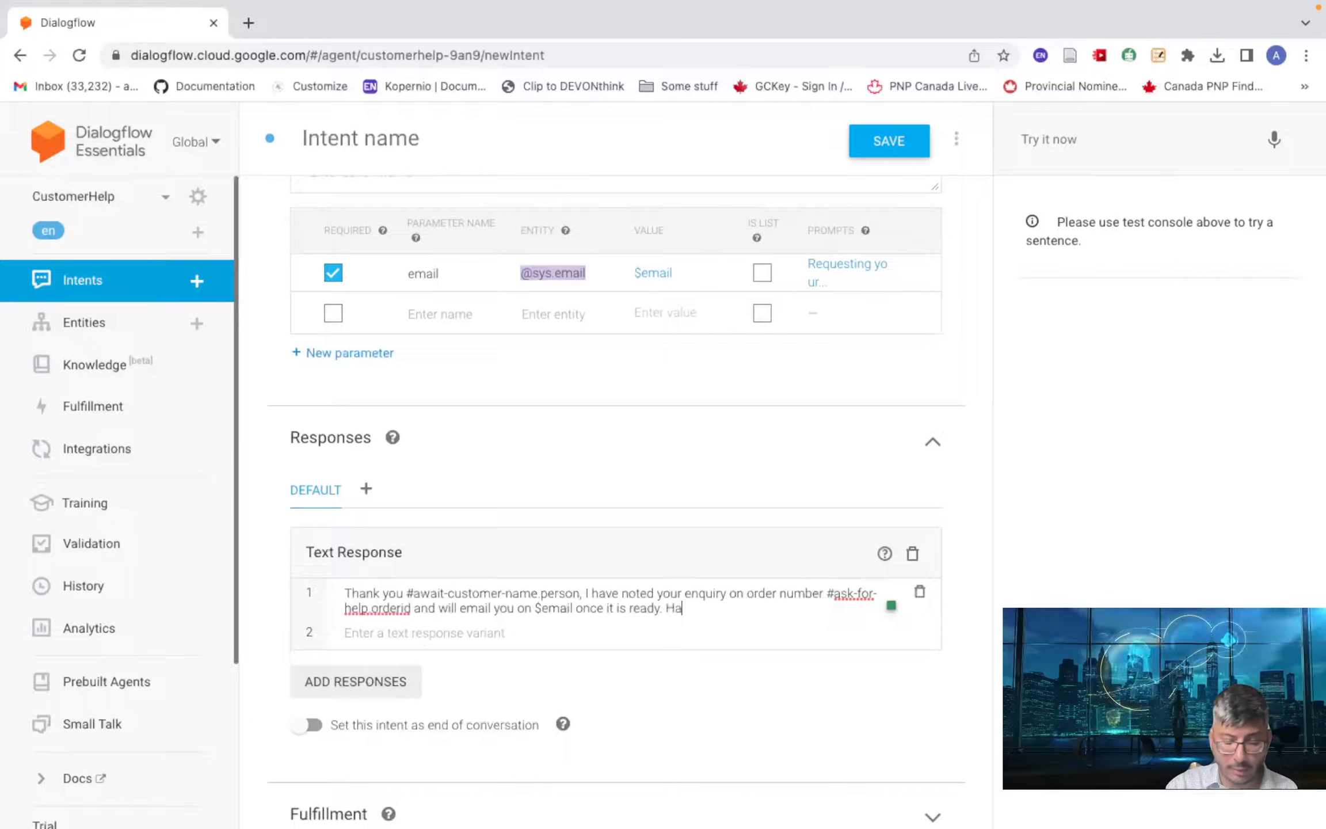
text(ve a great )
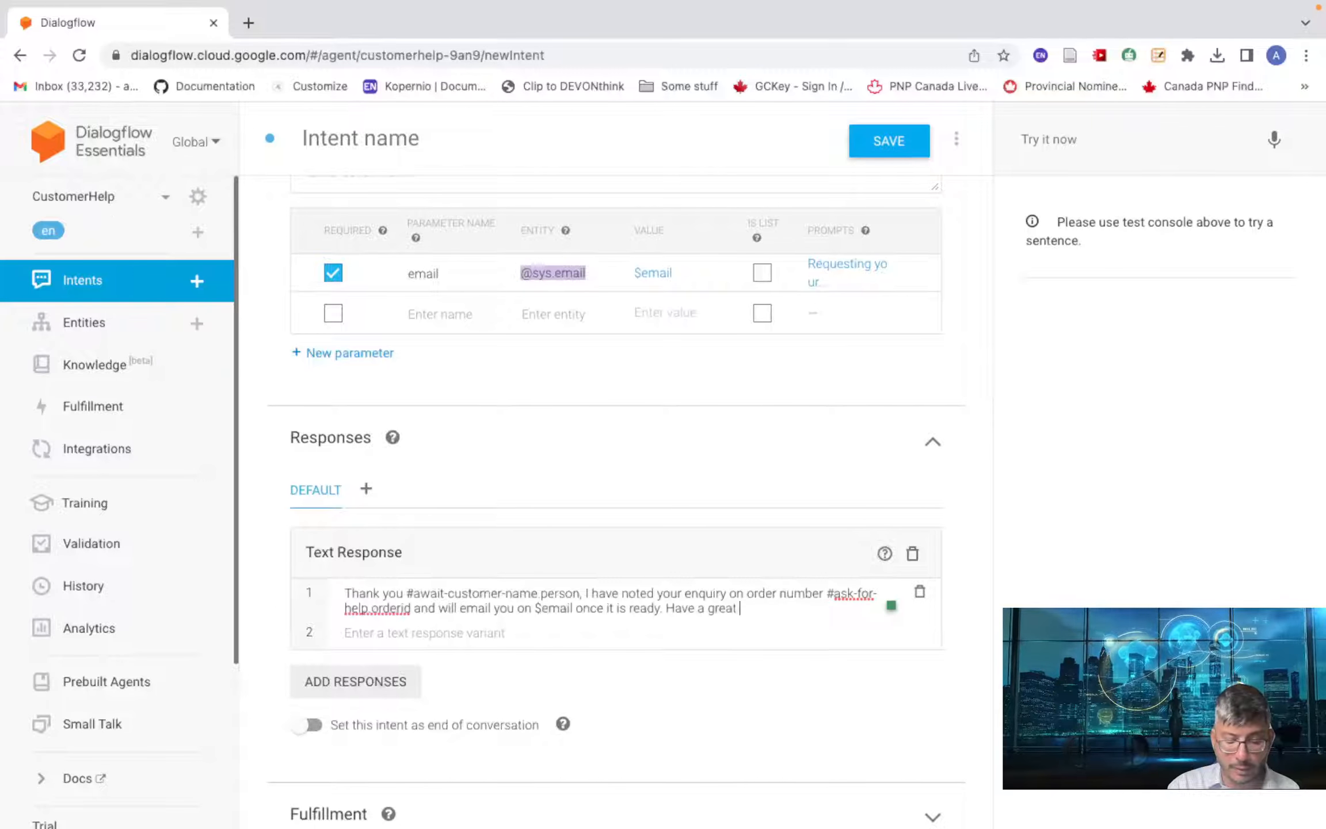
text(day.)
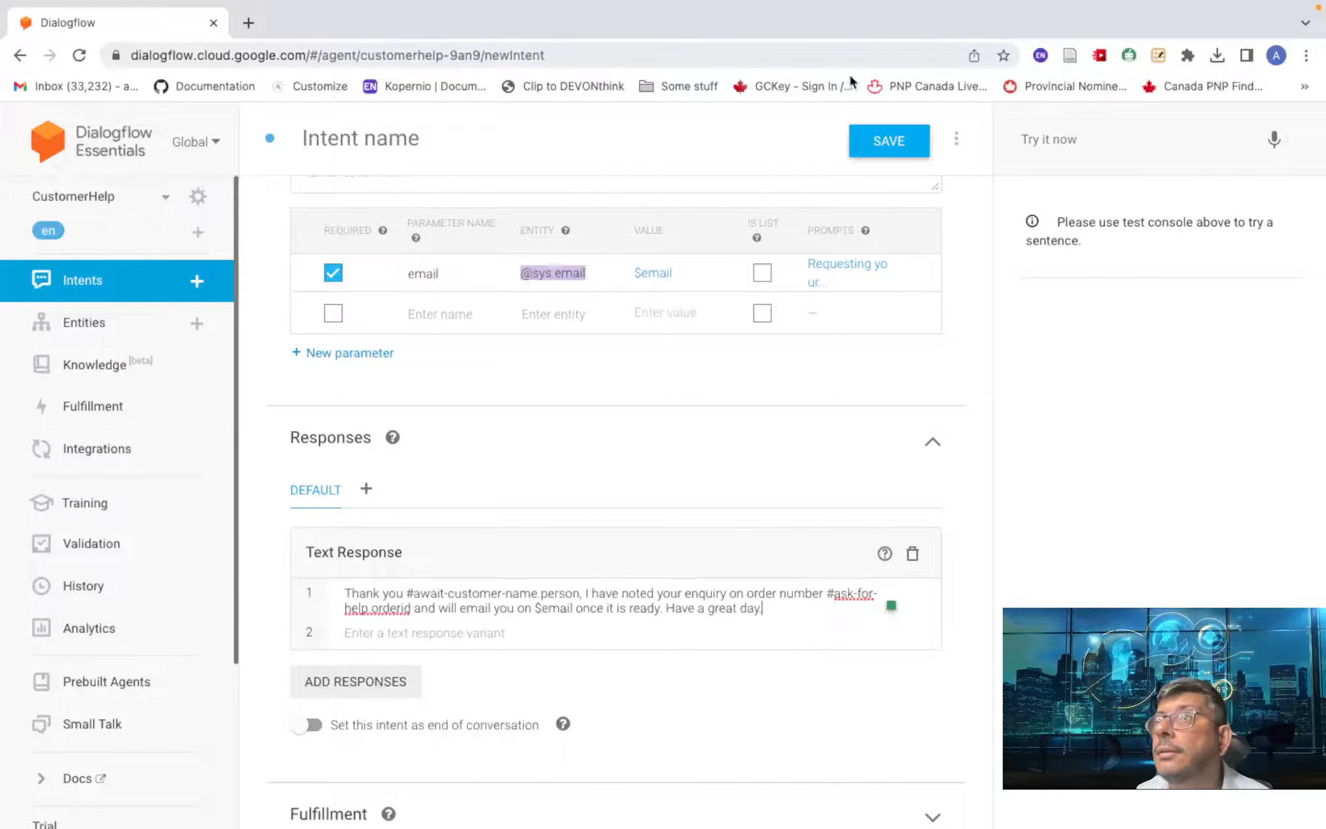
click(886, 140)
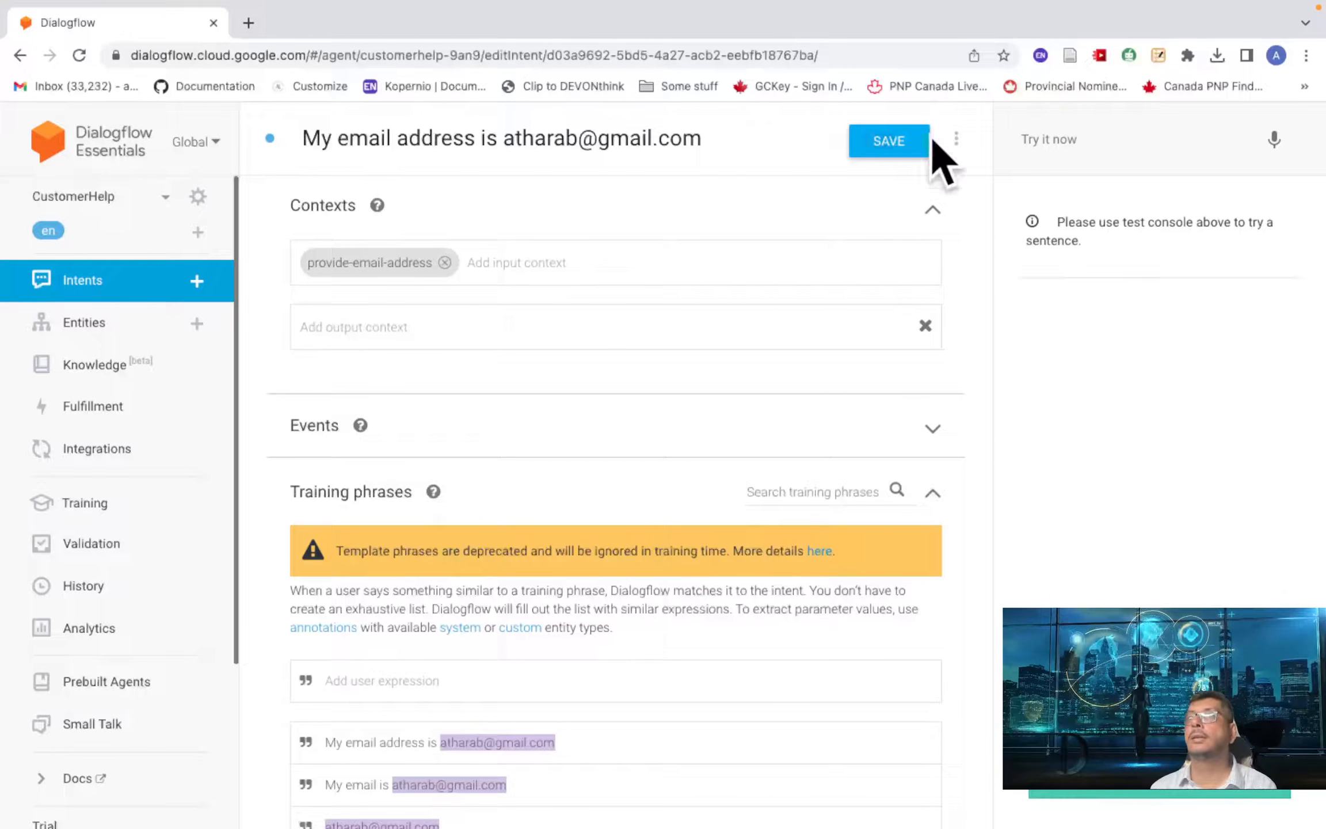
- Test the agent by sending 'hi' and then the customer's name
click(1093, 138)
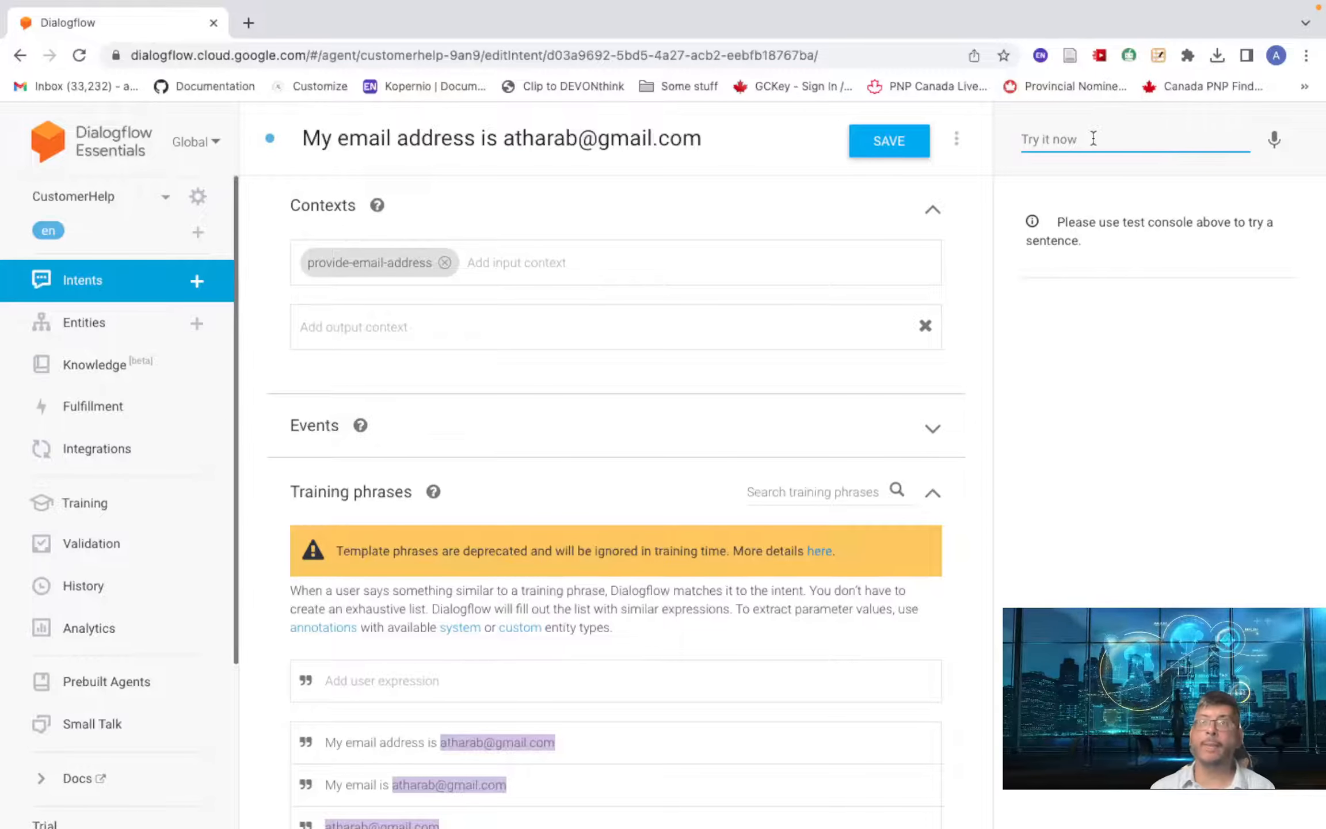
key(ctrl+Left)
key(ctrl+Right)
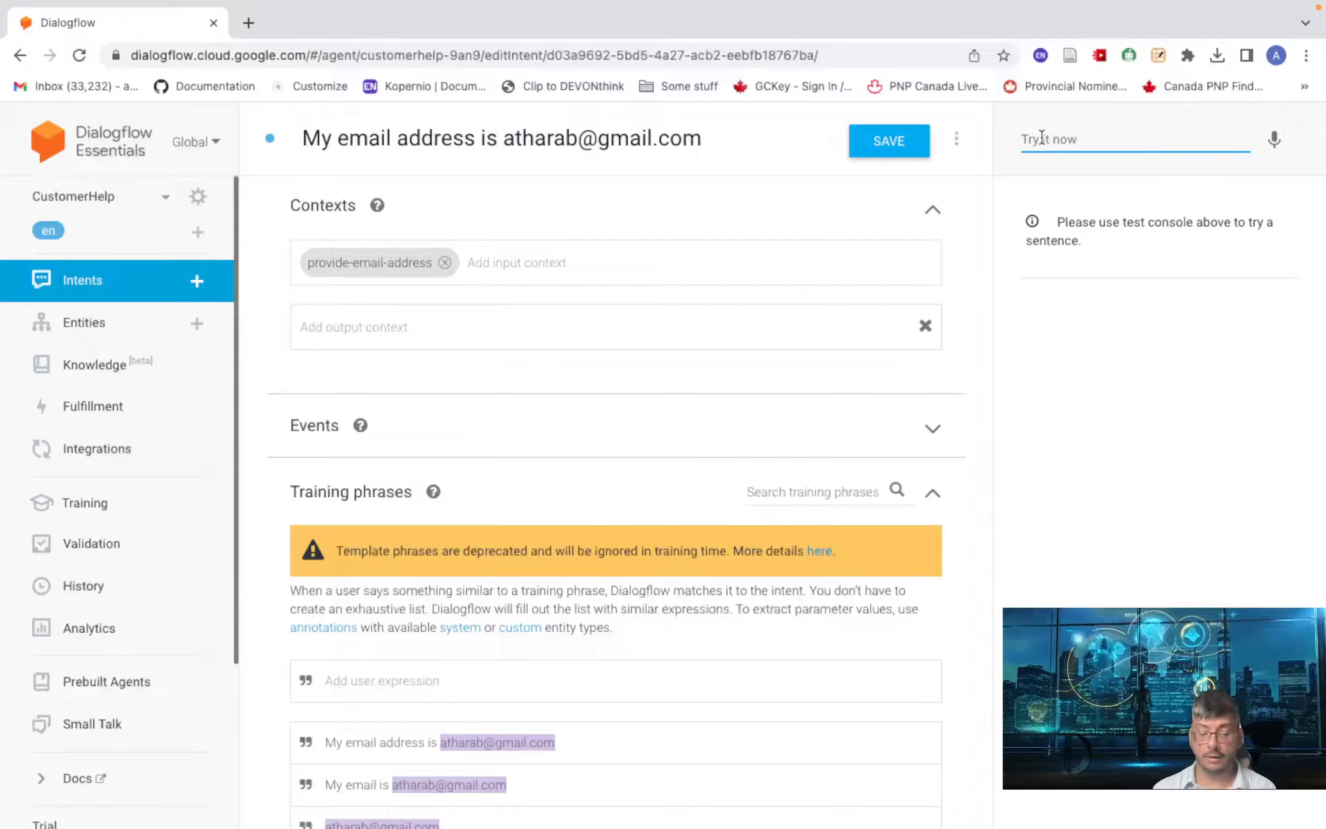
text(hi)
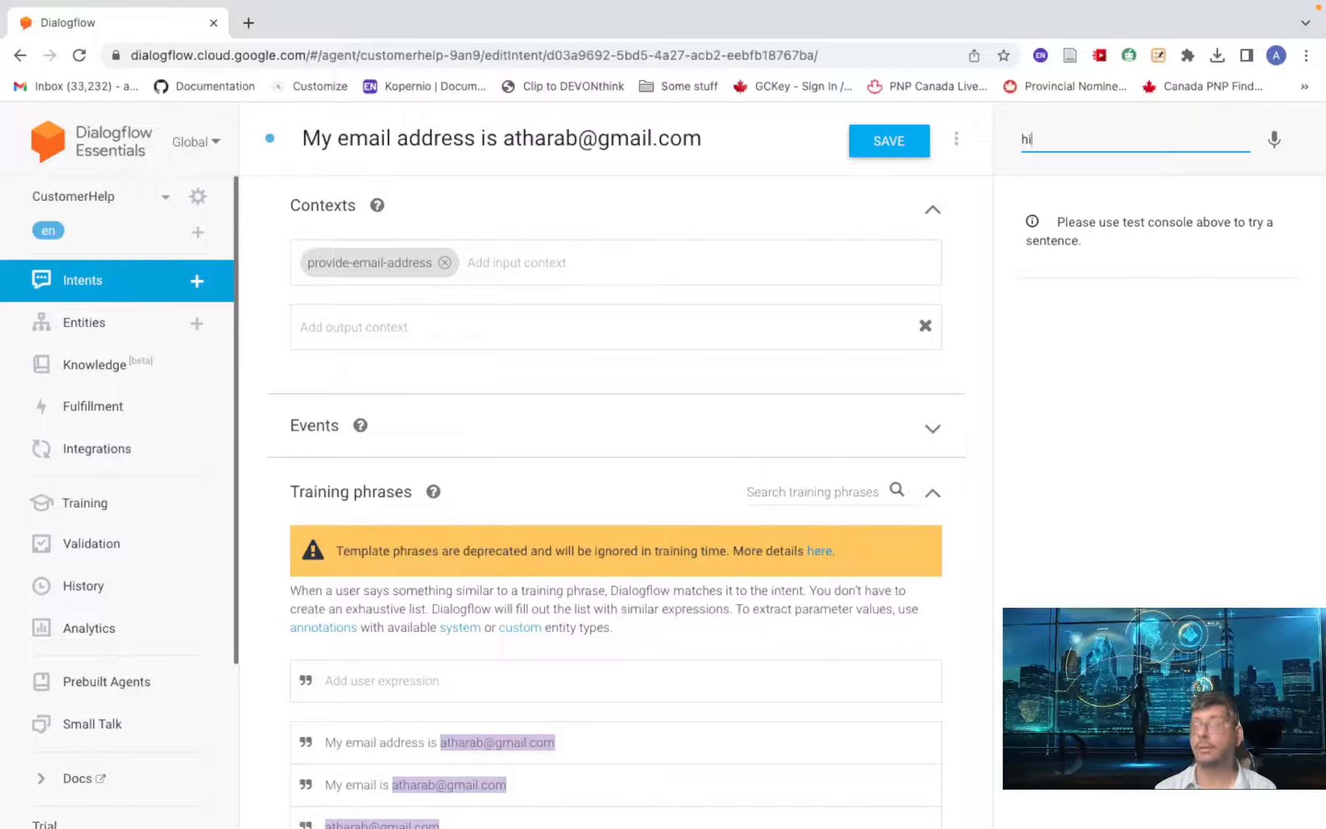
key(Return)
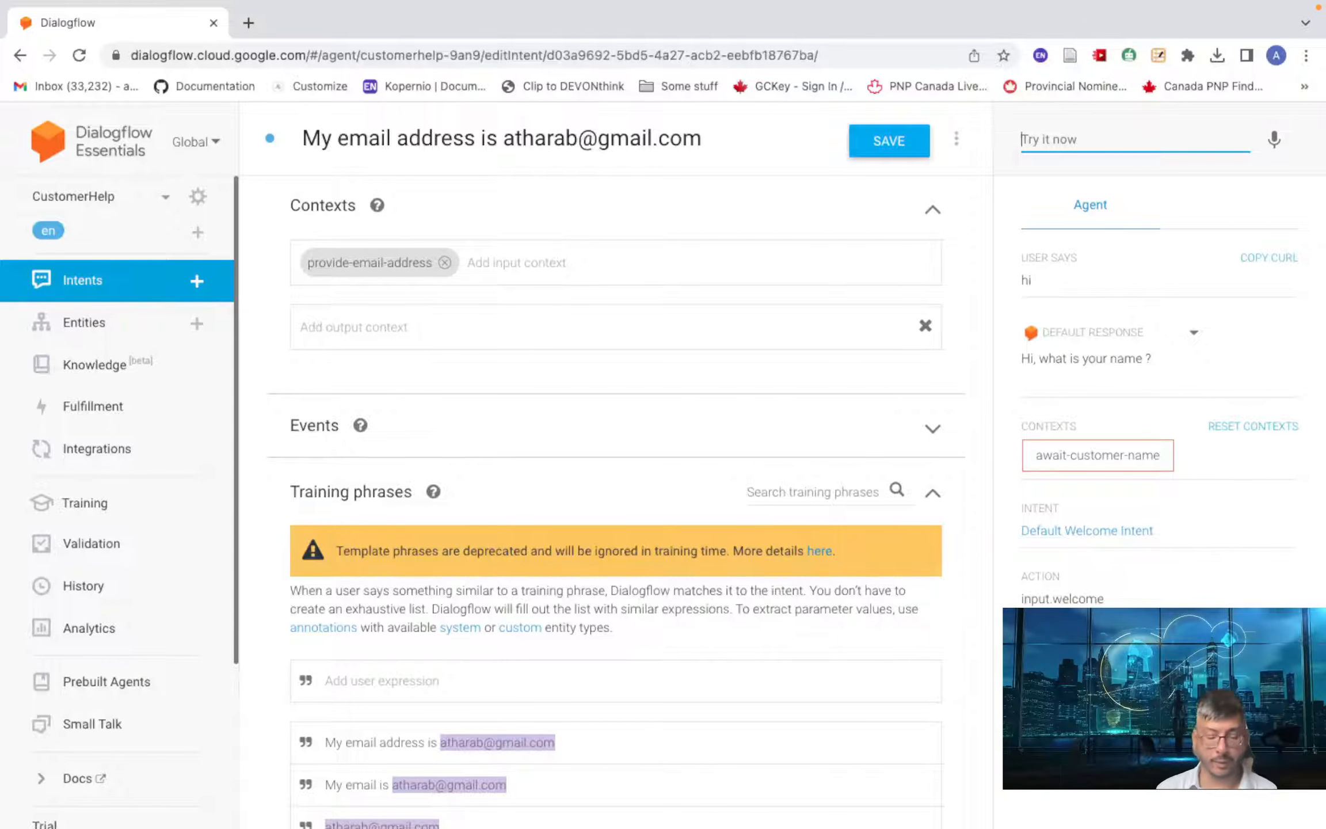
text(Athar)
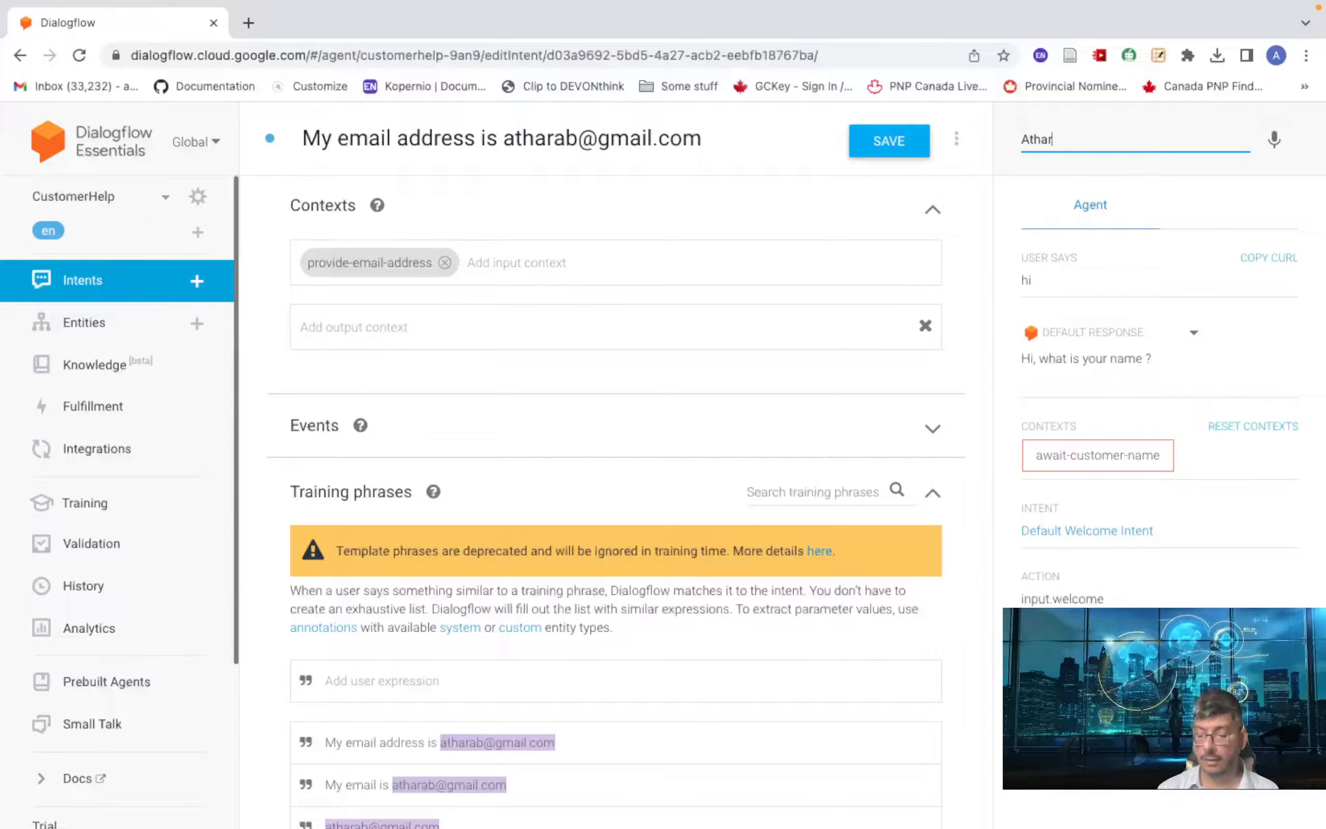
key(Return)
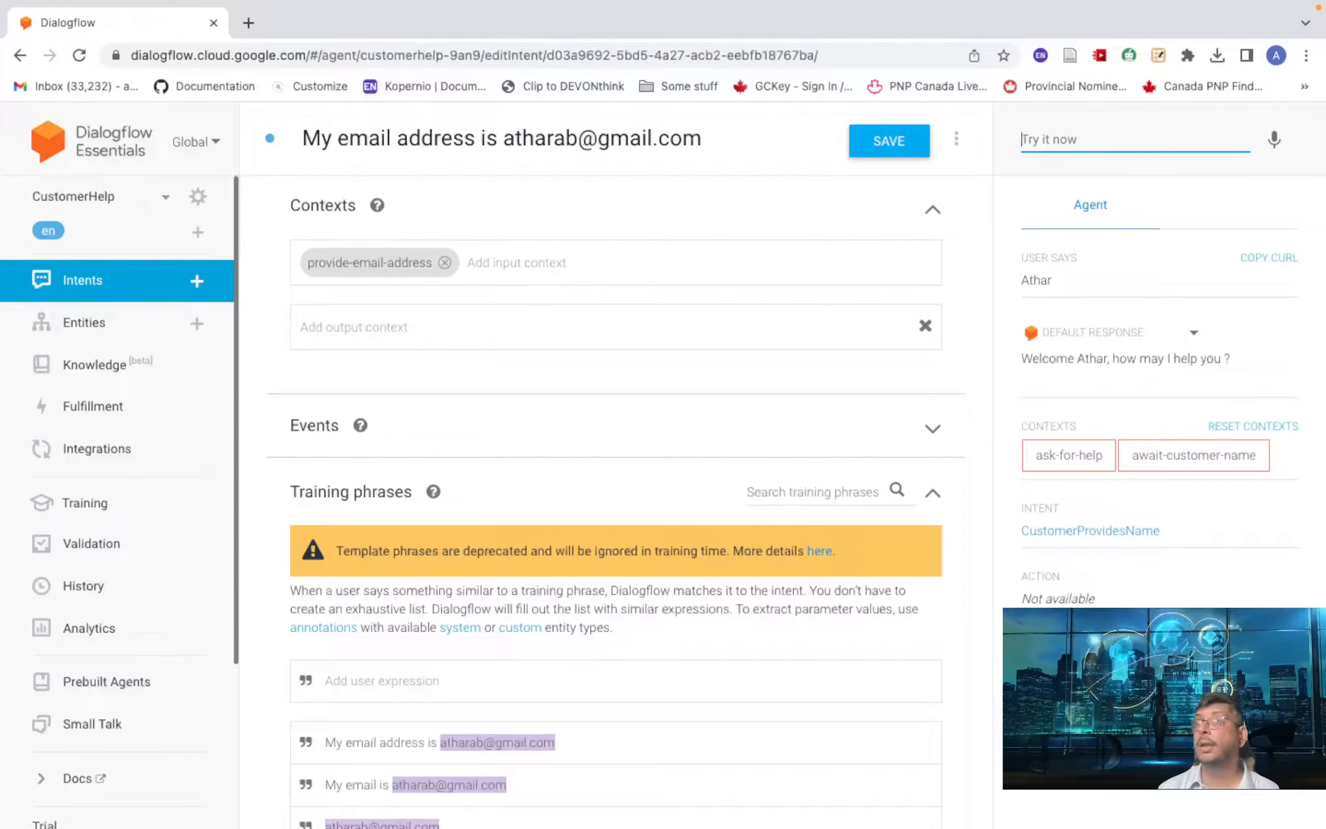
- Send 'Check my order status', order number 12345, and the customer's email address
key(Down)
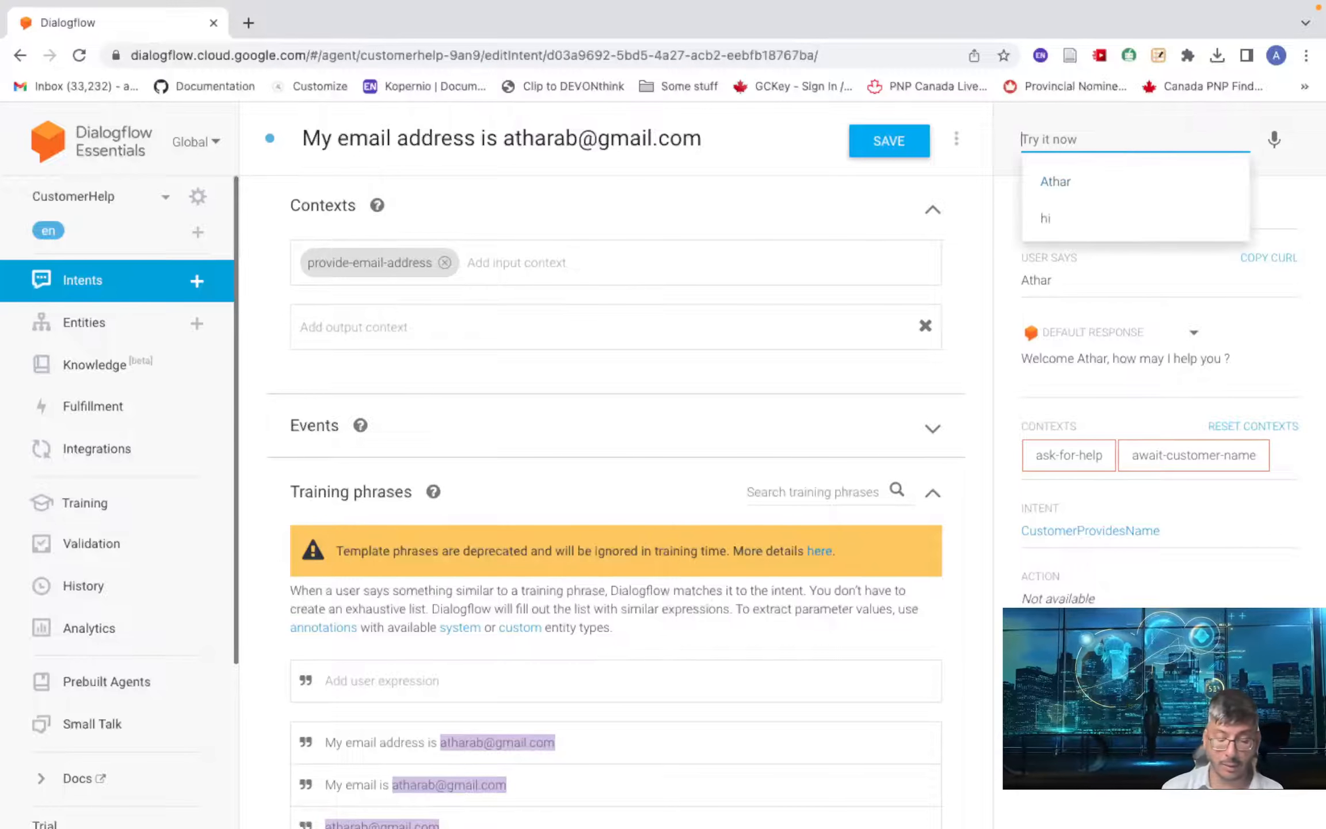
text(Check )
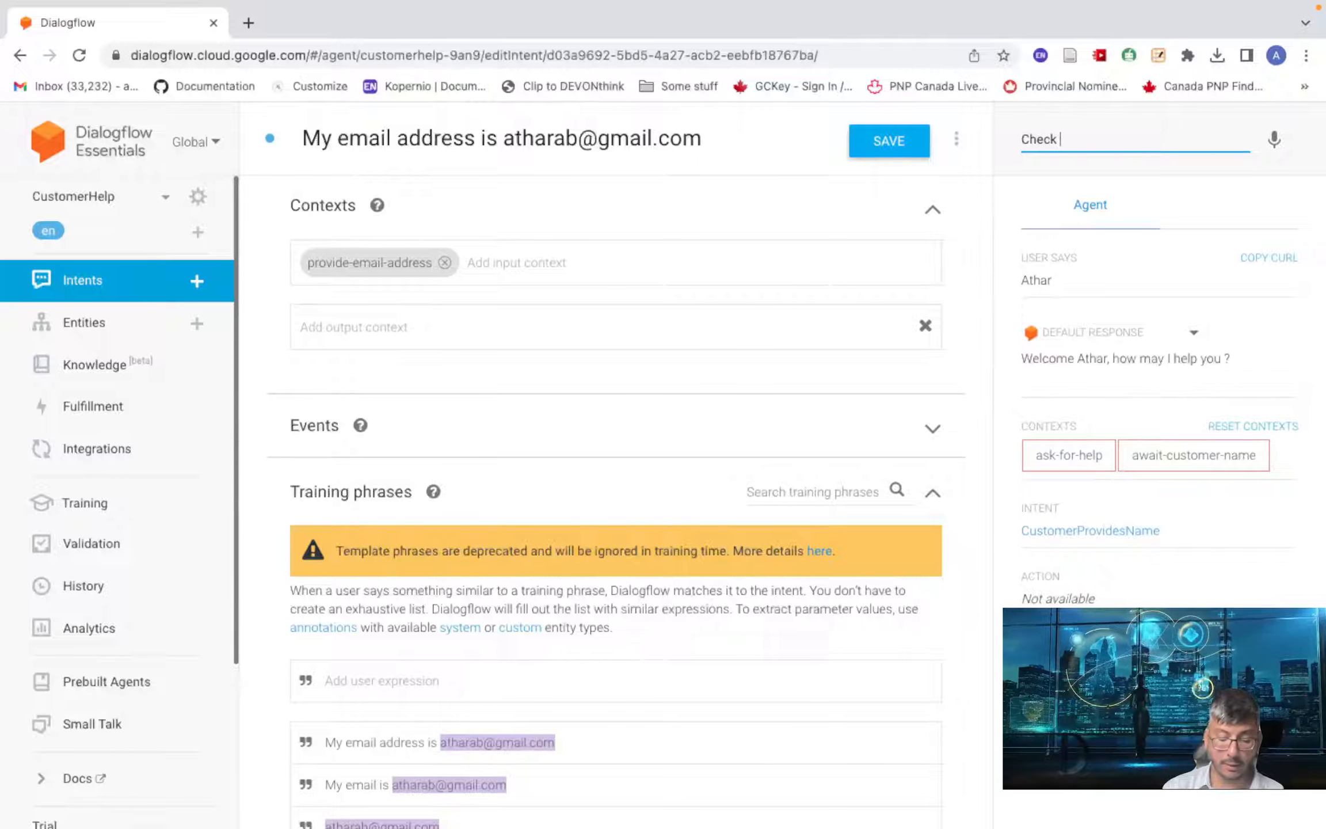
text(my)
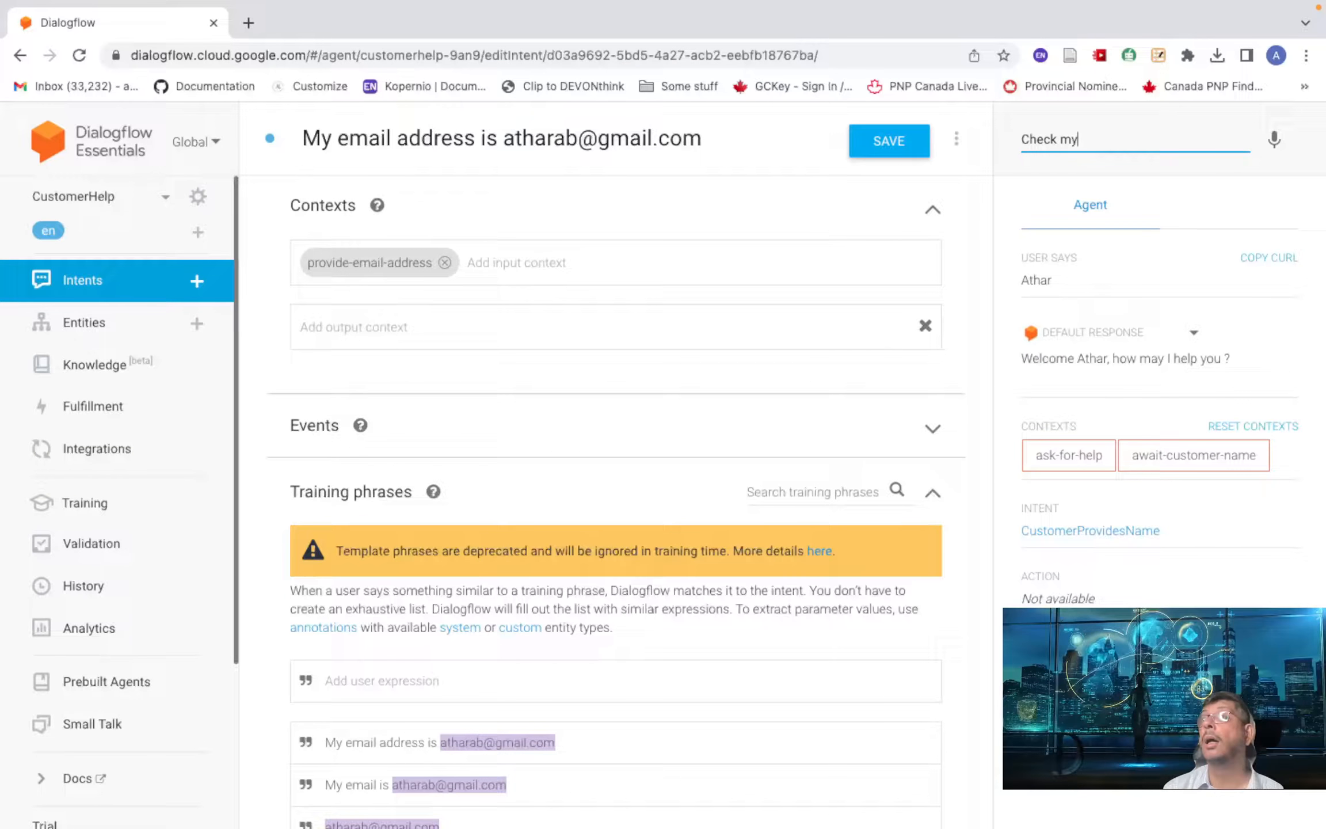
text( order )
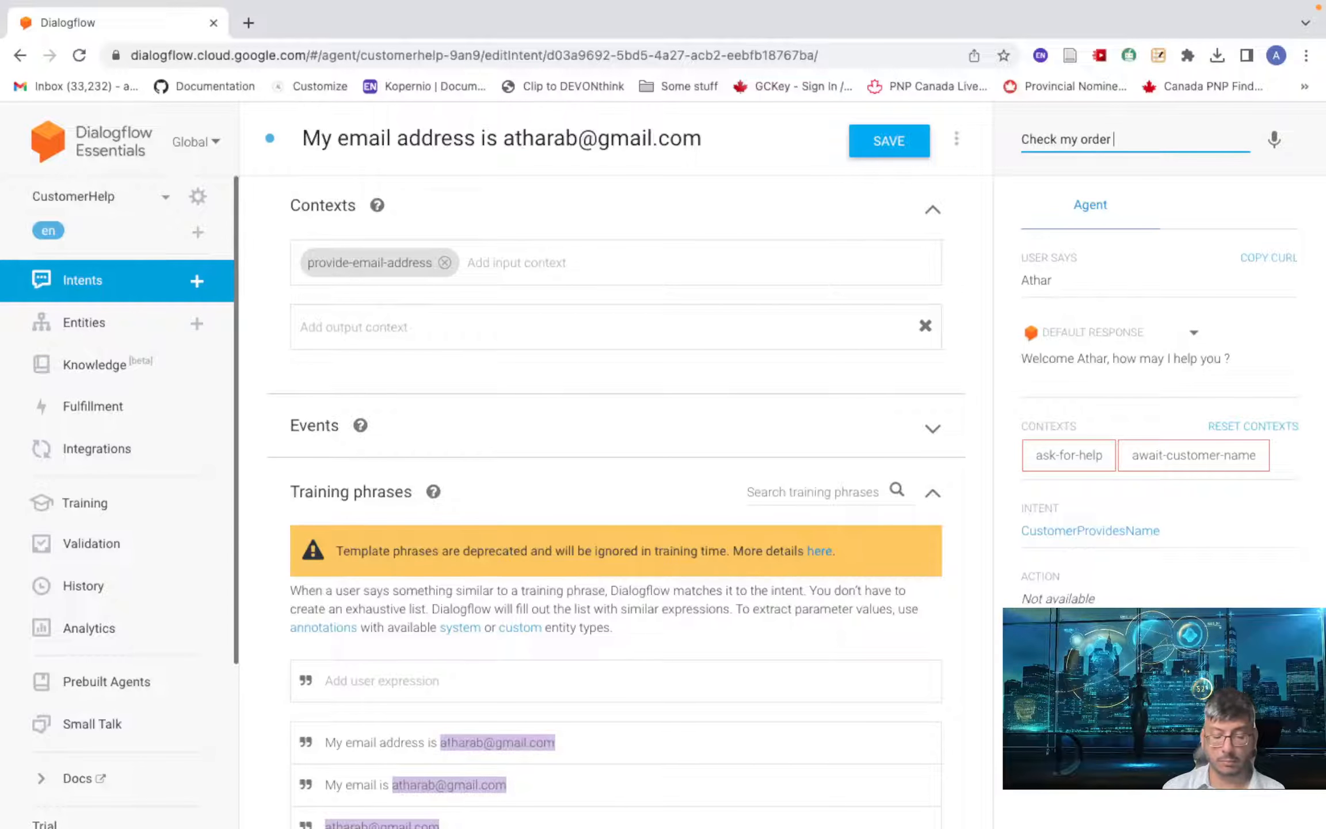
text(ststus)
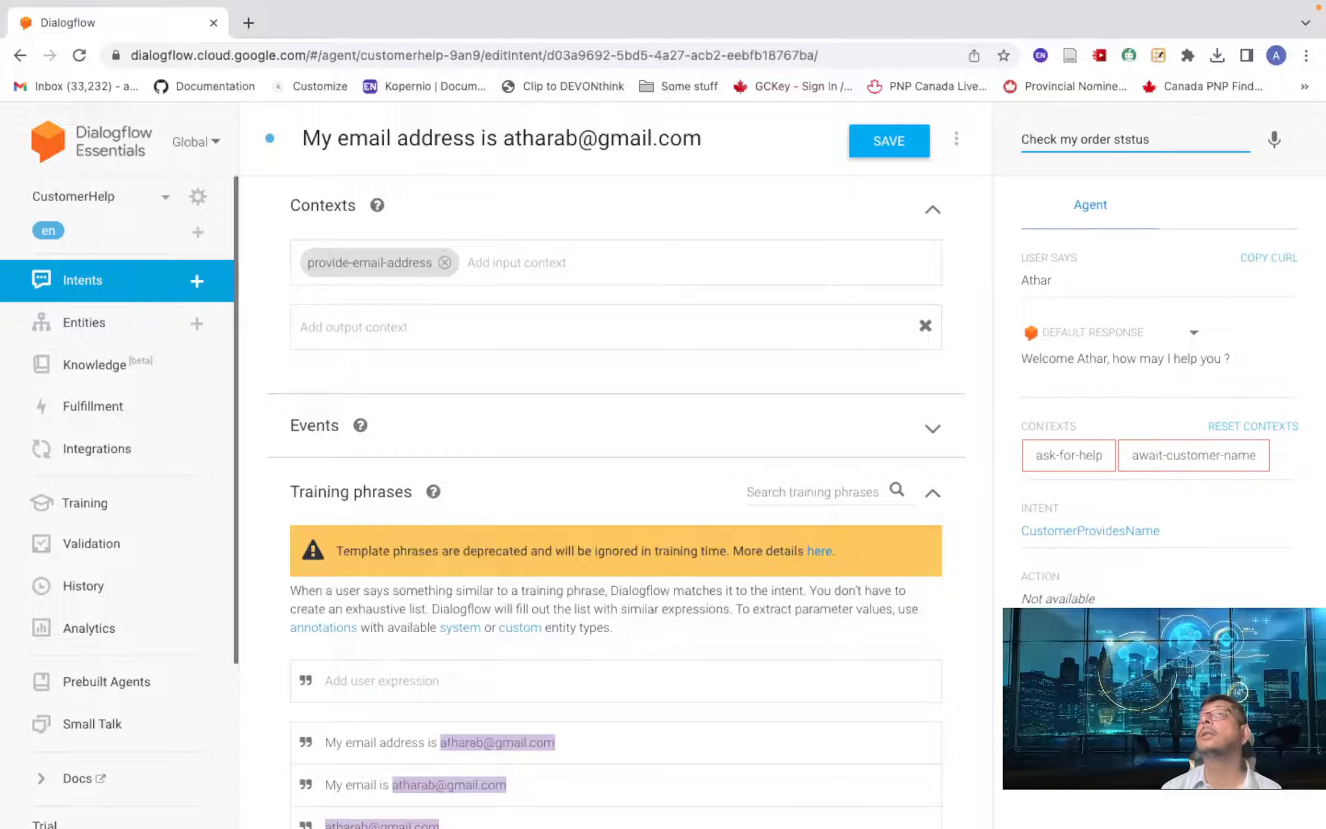
key(Return)
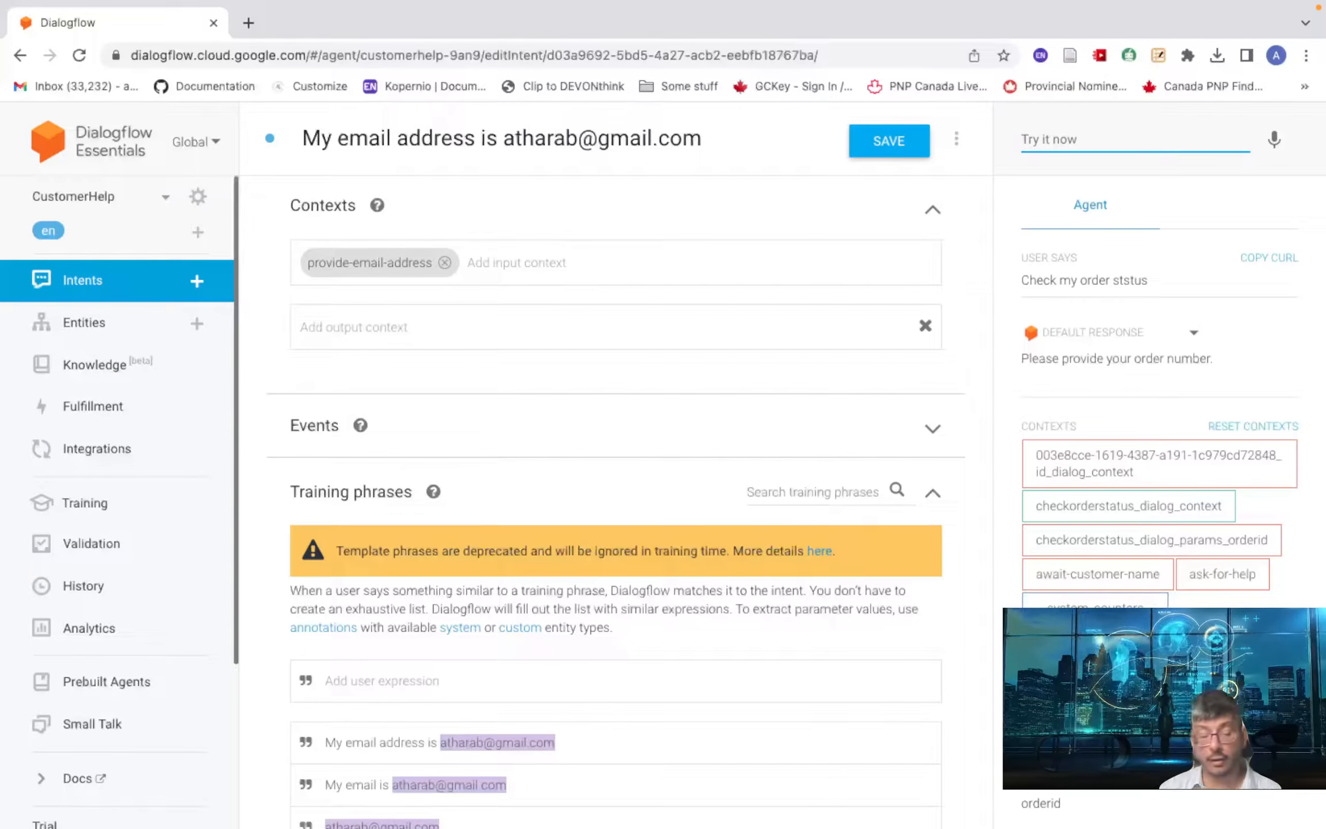
text(12345)
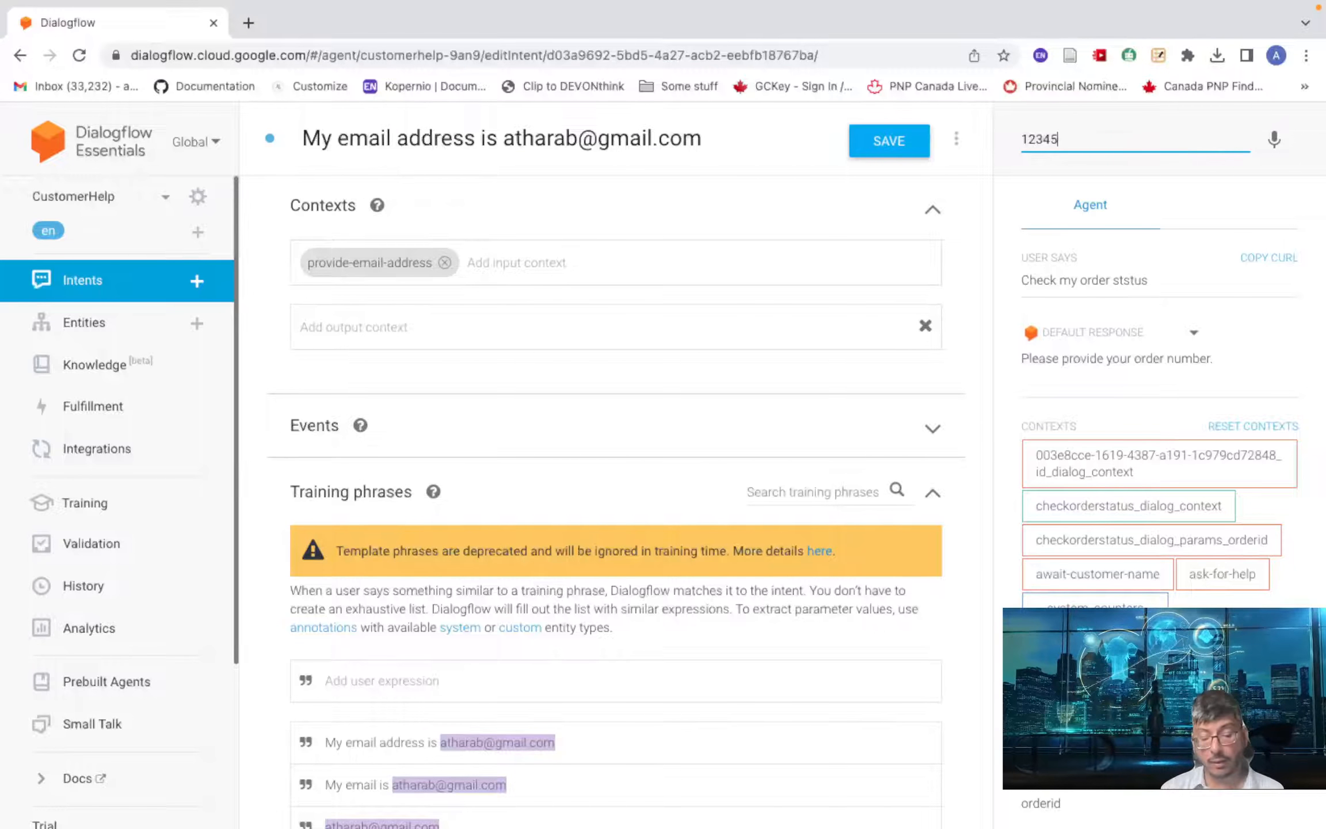
key(Return)
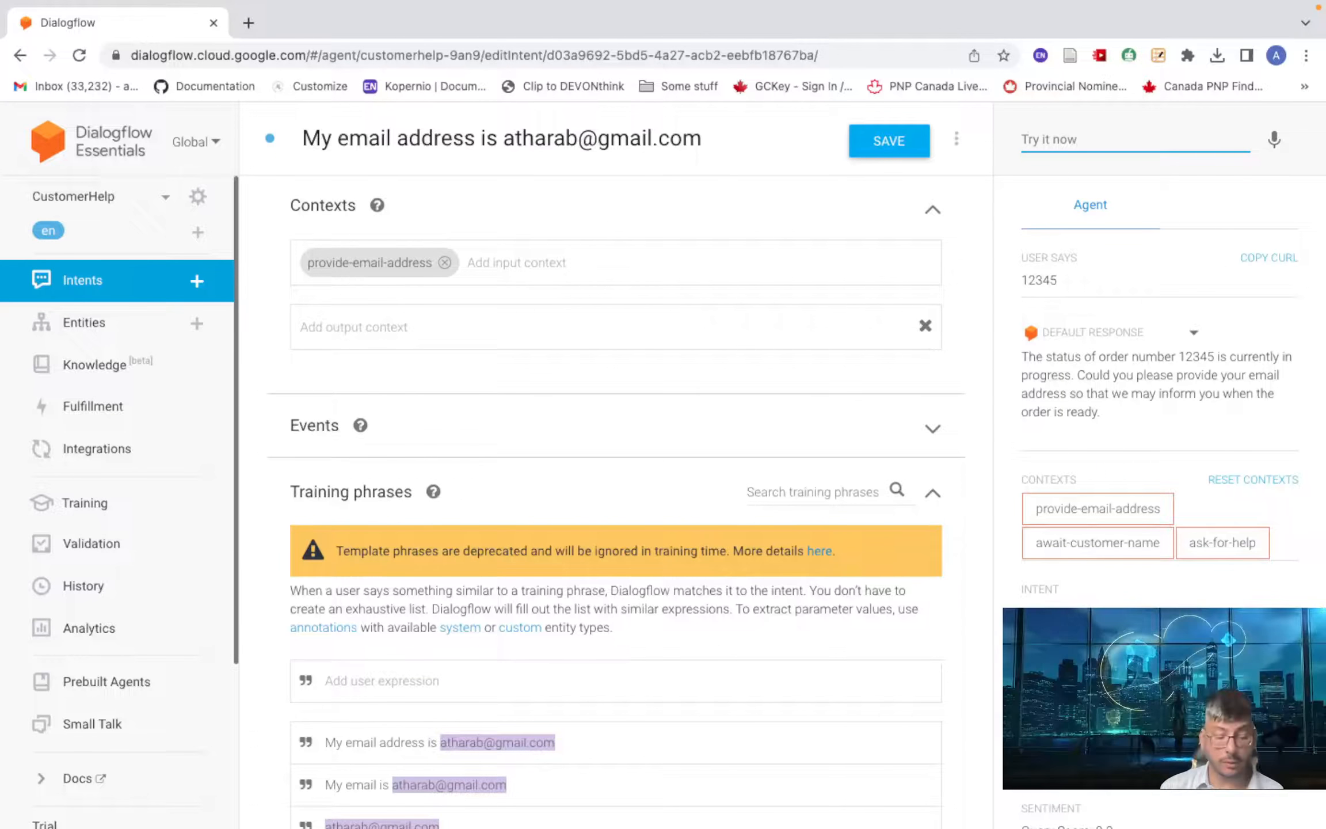
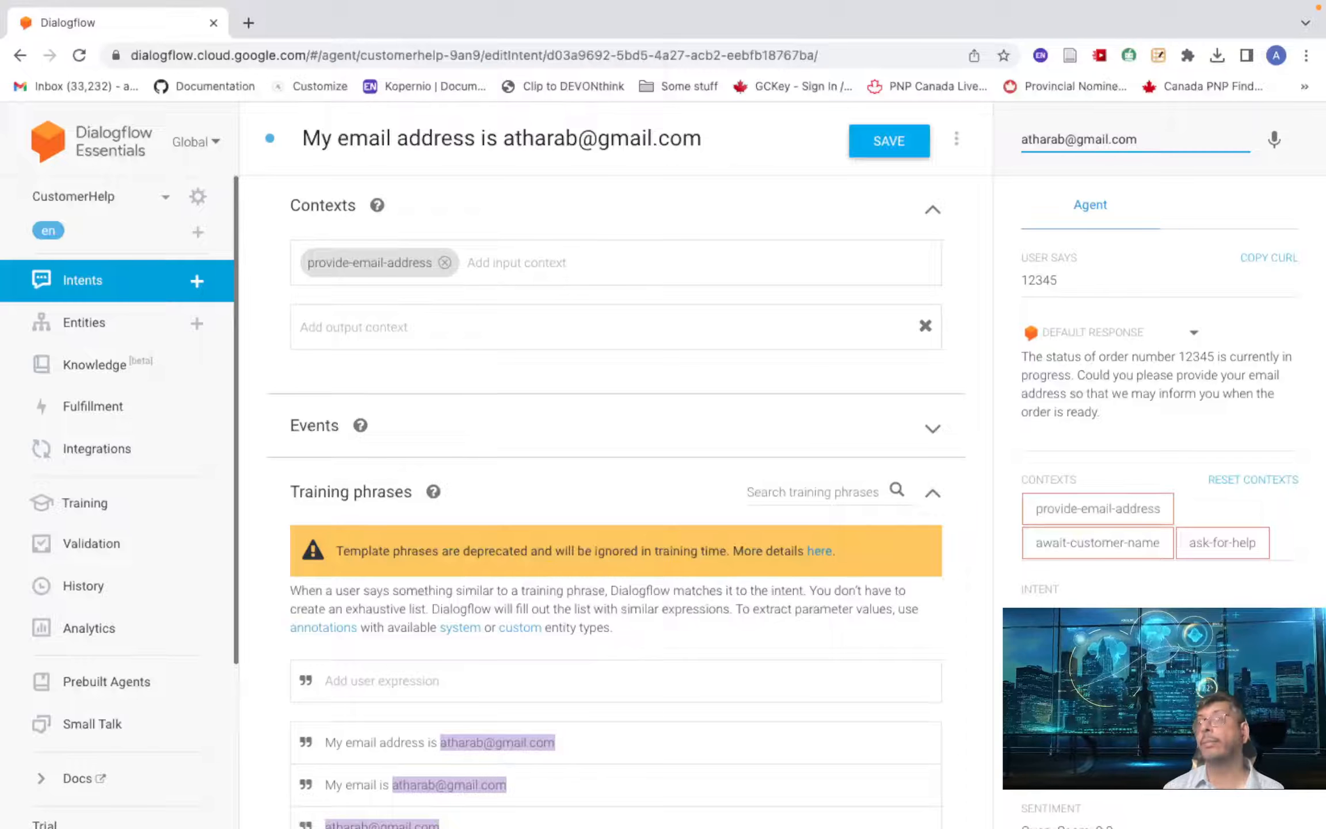
key(Return)
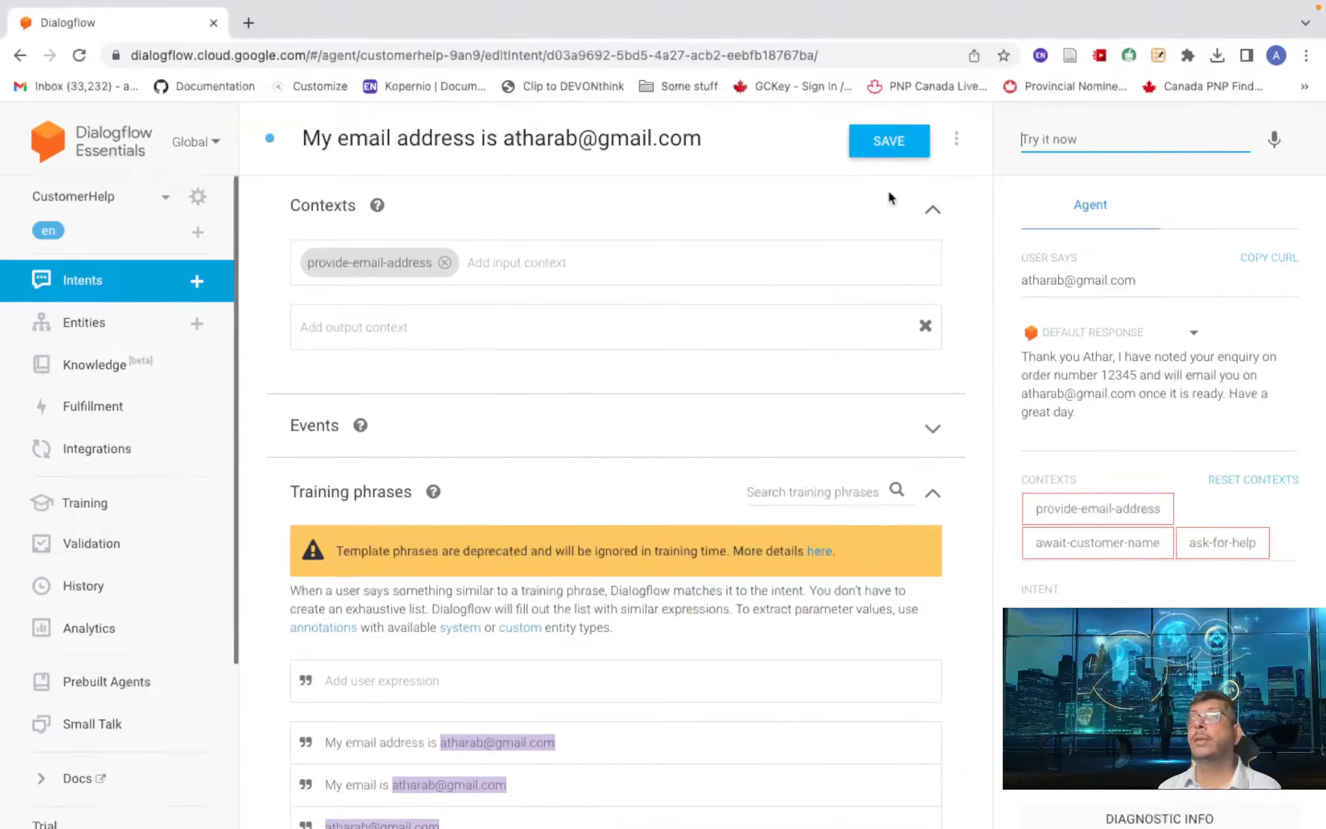
- Save the email-address intent again after the successful test
click(889, 189)
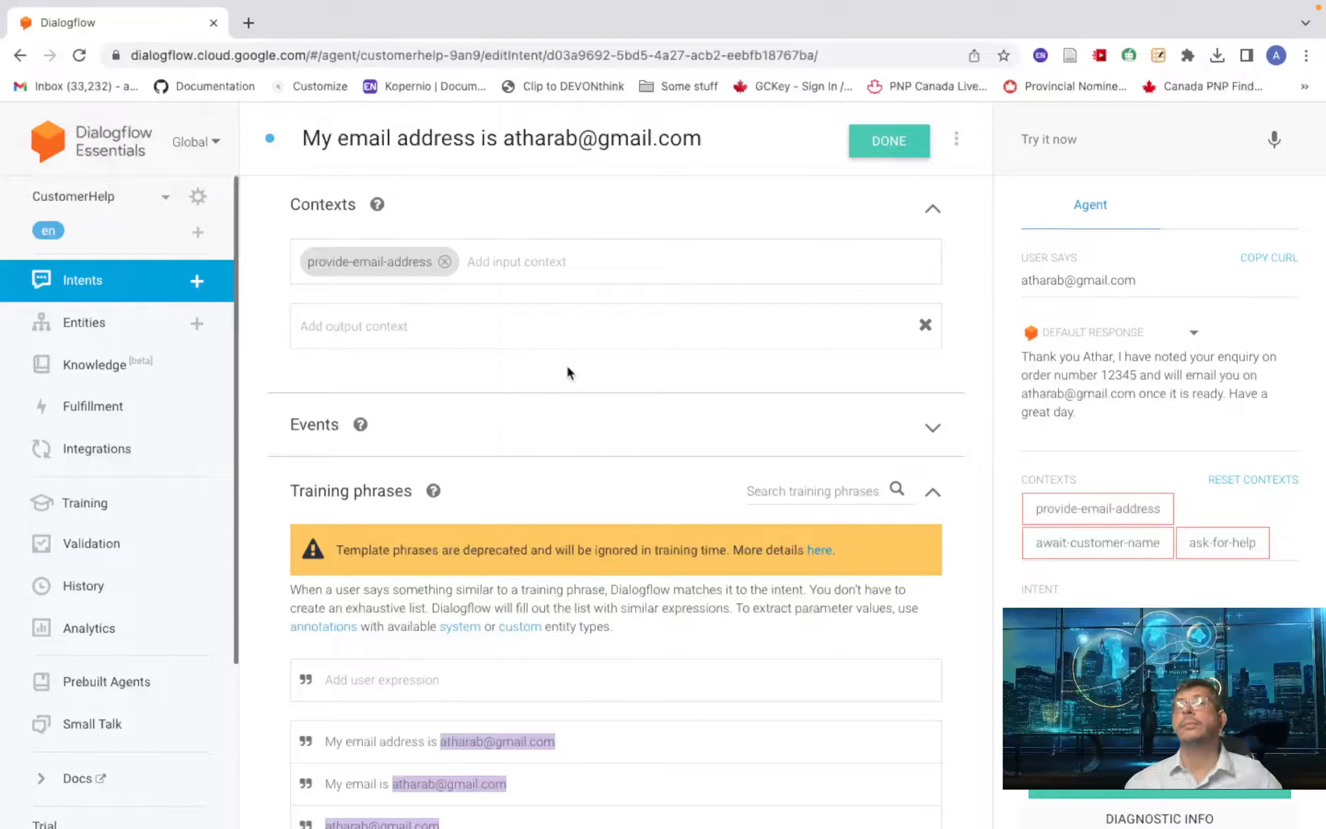
- Open the CustomerHelp agent's Integrations page and scroll to the text-based options like Web Demo
click(104, 449)
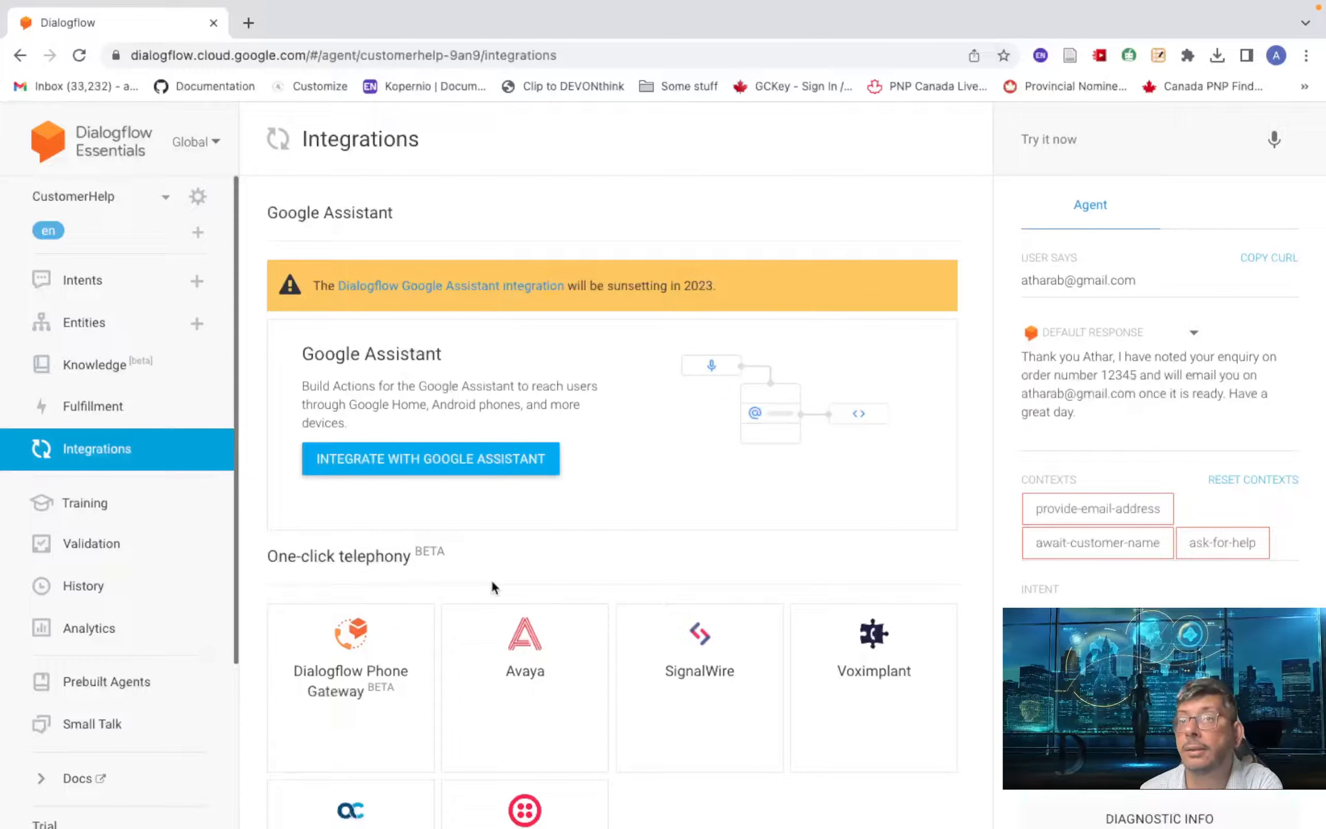
scroll(497, 578, down, 5)
scroll(499, 579, down, 4)
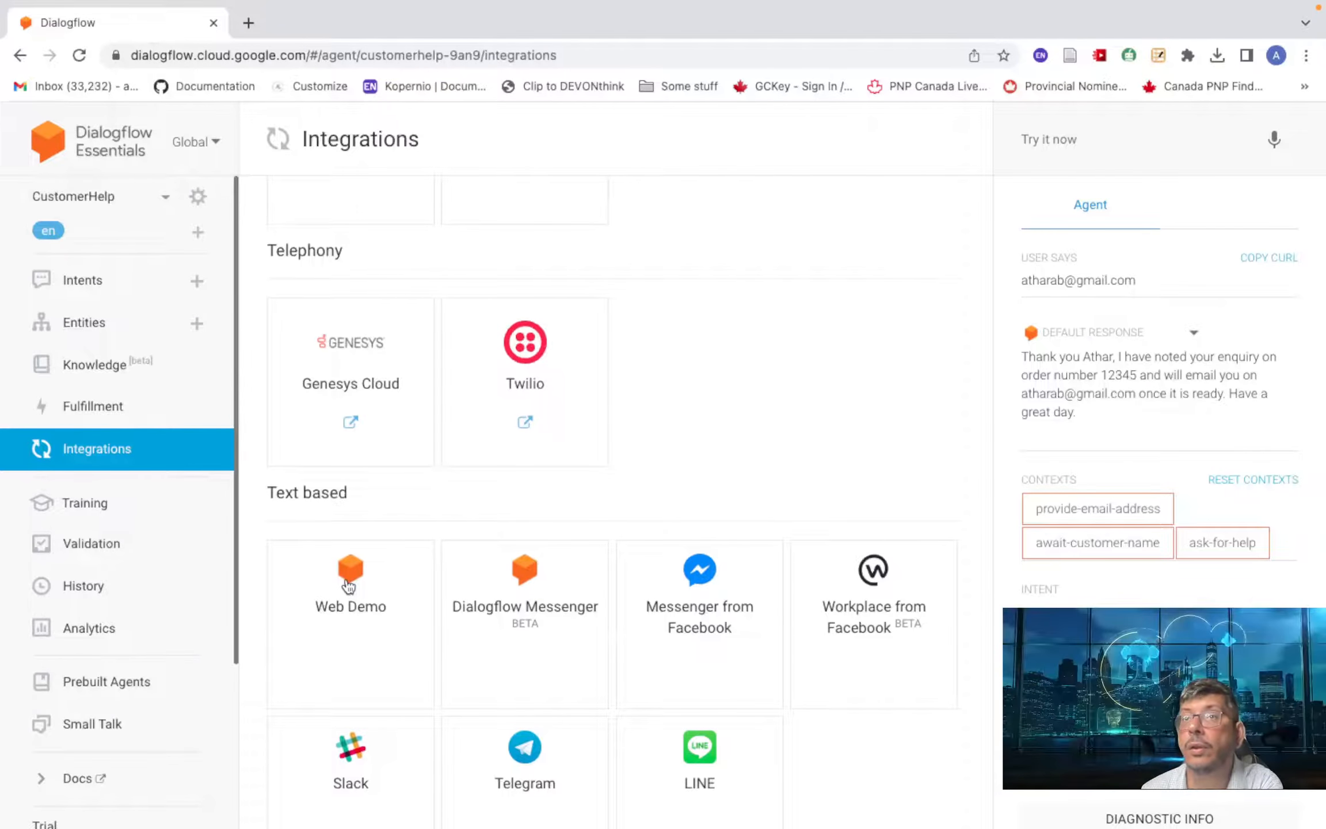
scroll(439, 517, up, 6)
scroll(439, 518, up, 2)
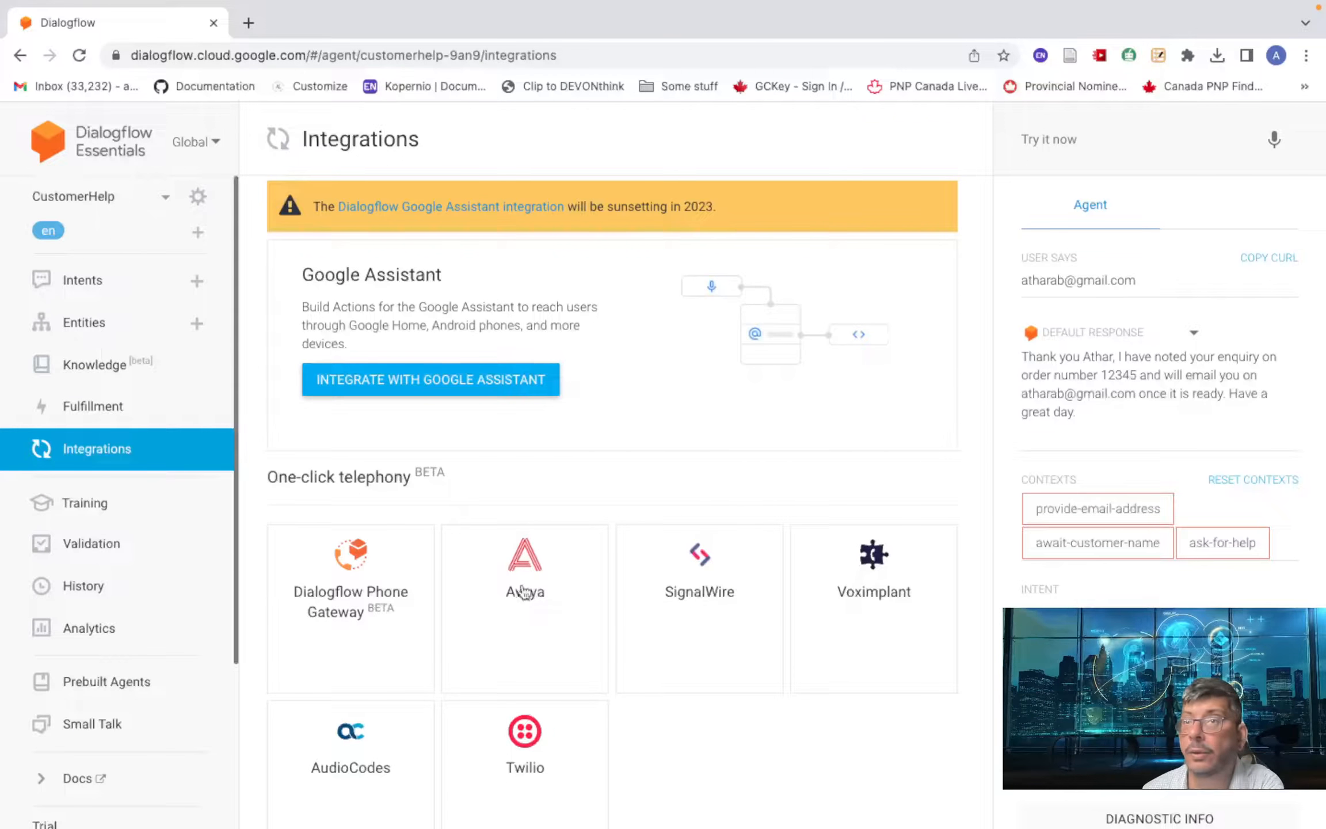
scroll(690, 604, down, 4)
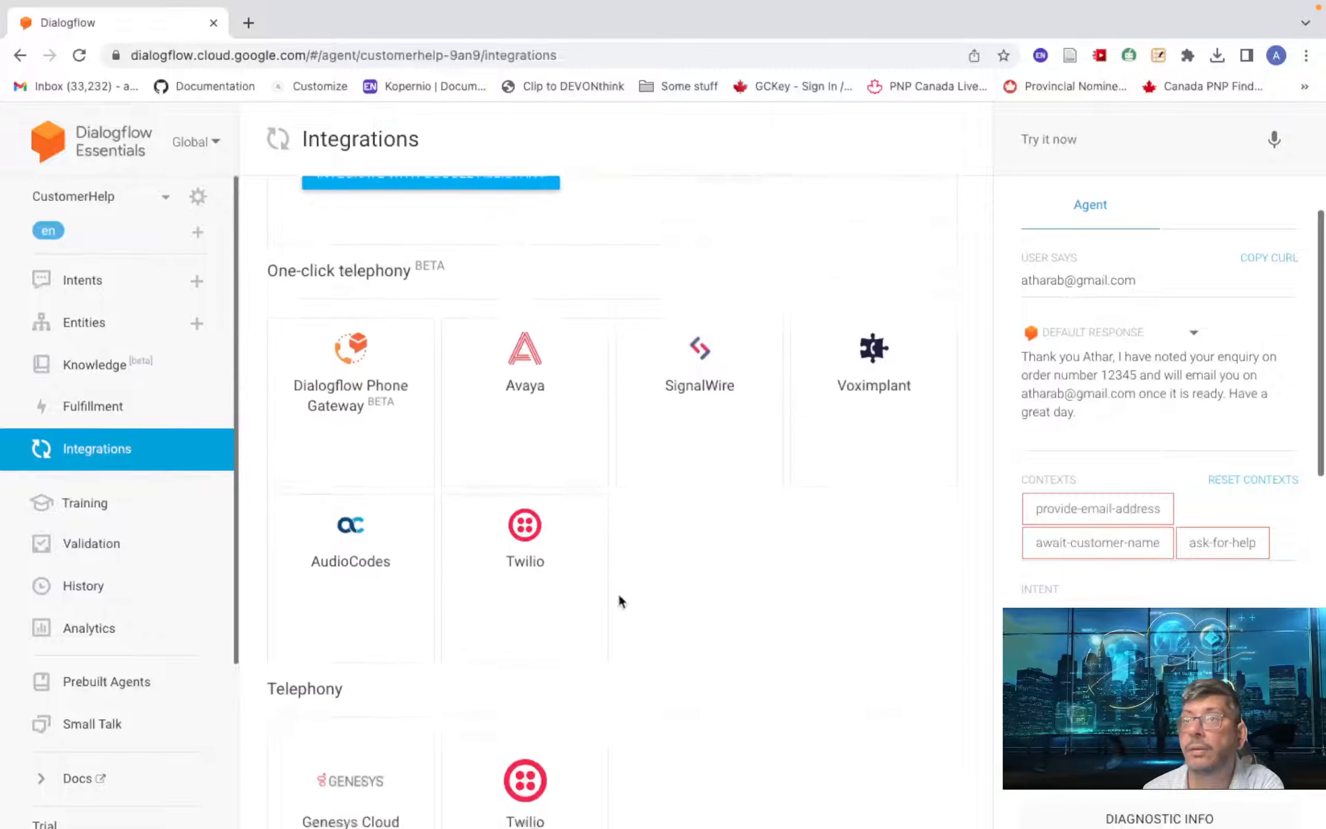
scroll(547, 542, down, 8)
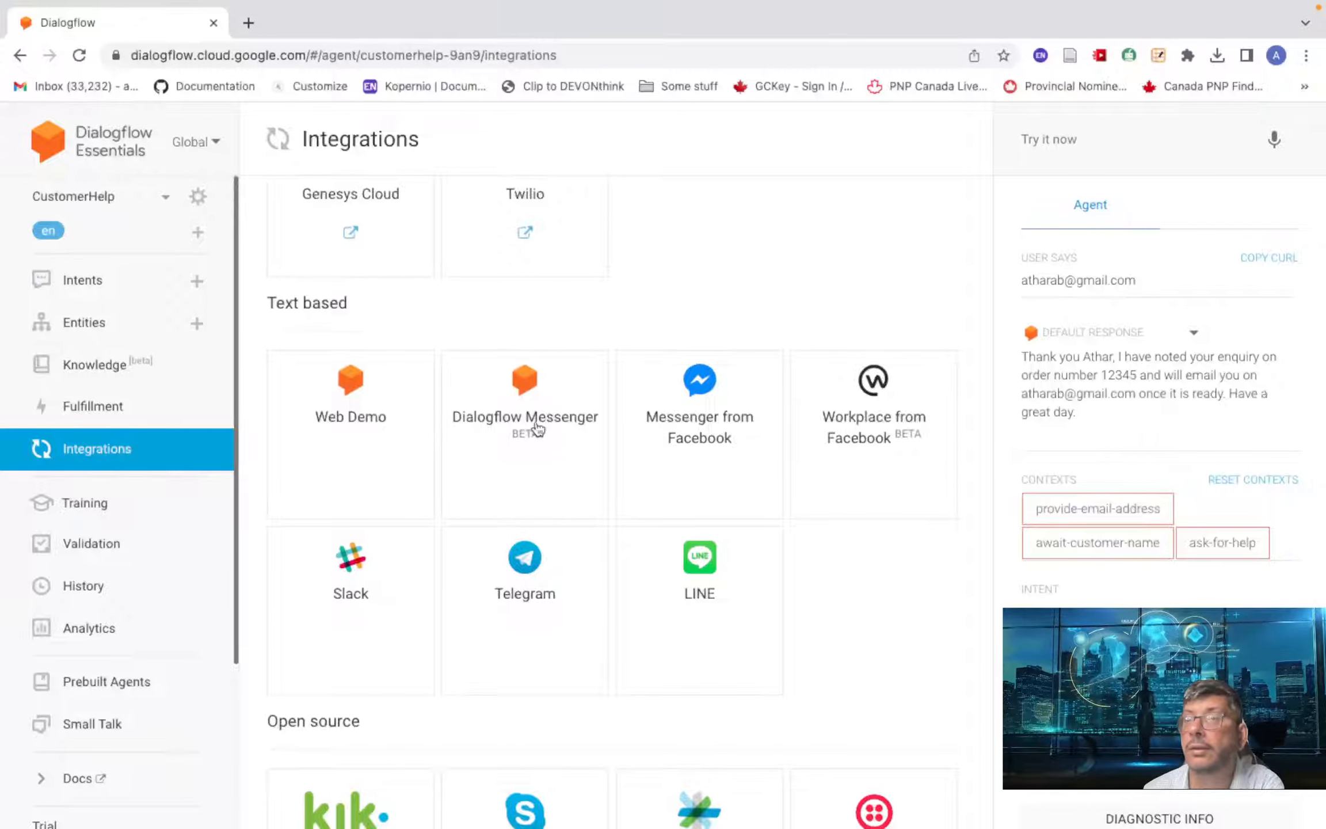
- Open the Web Demo integration, select its demo page link, and enable Web Demo
click(343, 418)
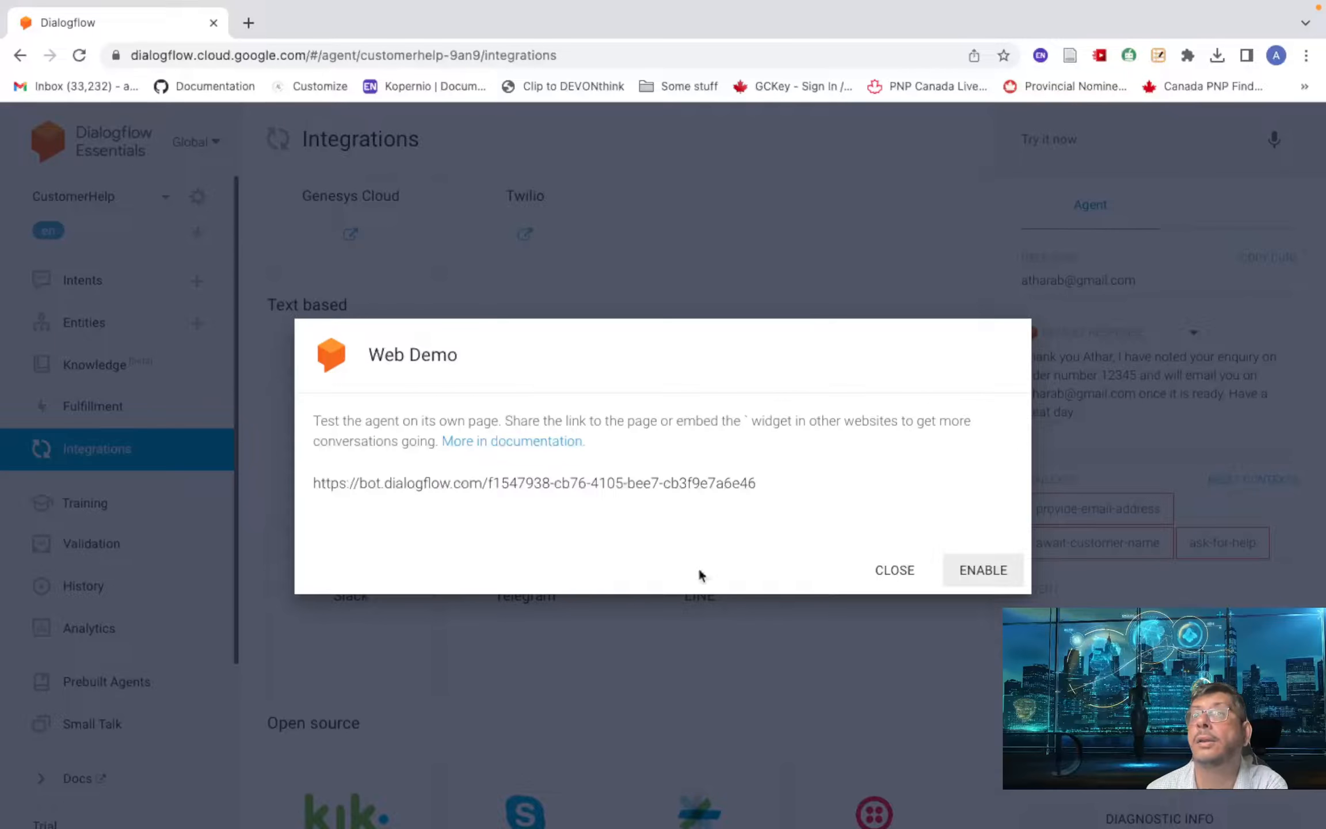
drag(760, 482, 281, 485)
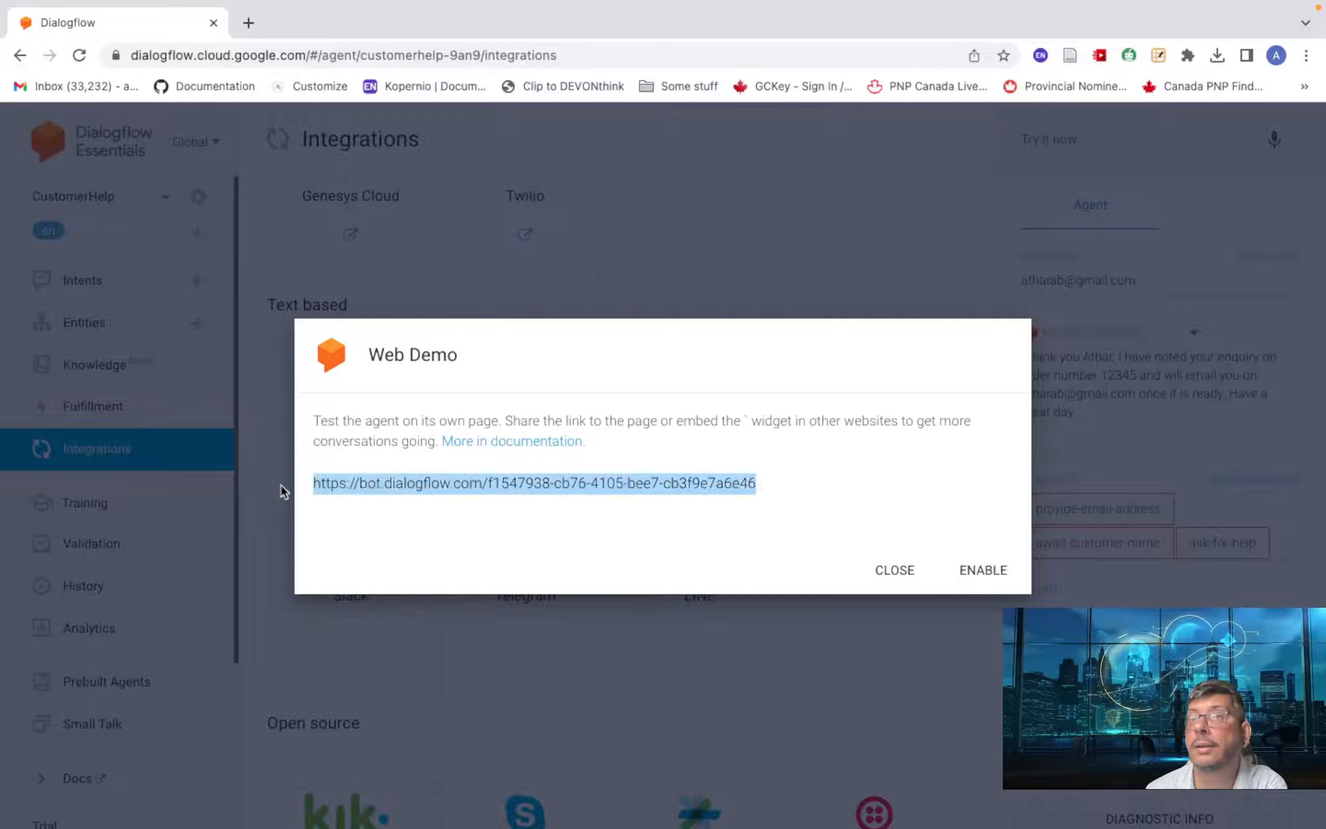
click(422, 487)
triple_click(404, 482)
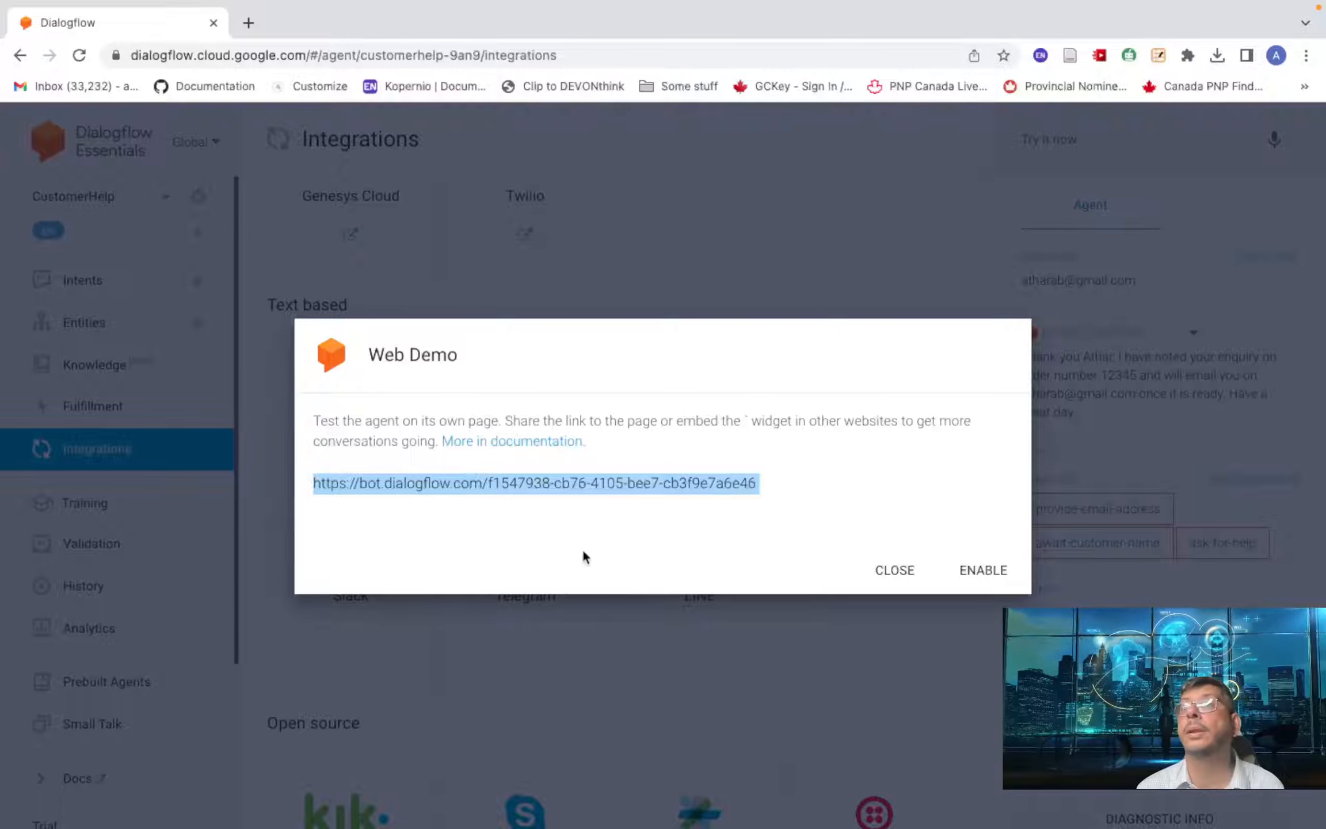
click(980, 573)
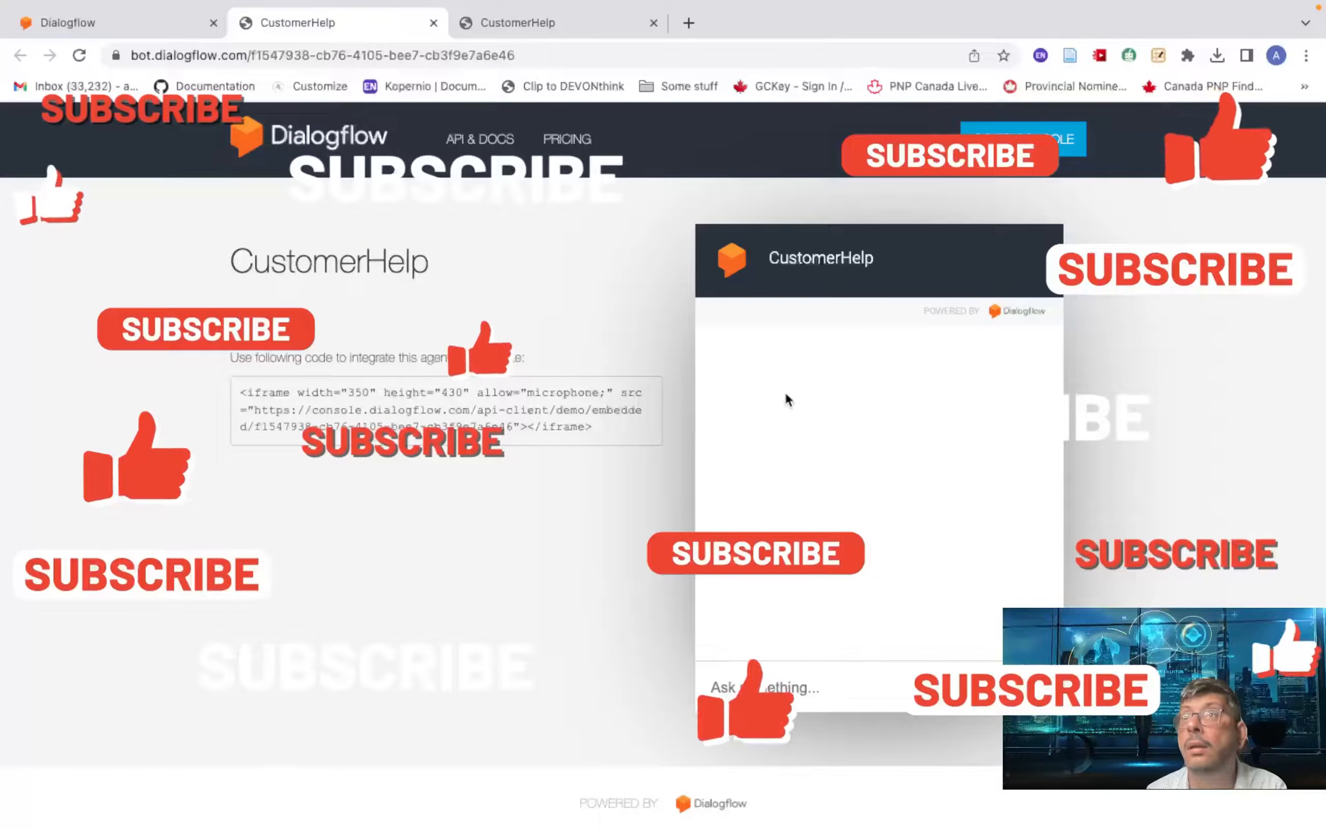
- In the demo chat, send Hi, the user's name, and 'Check my order status'
click(799, 685)
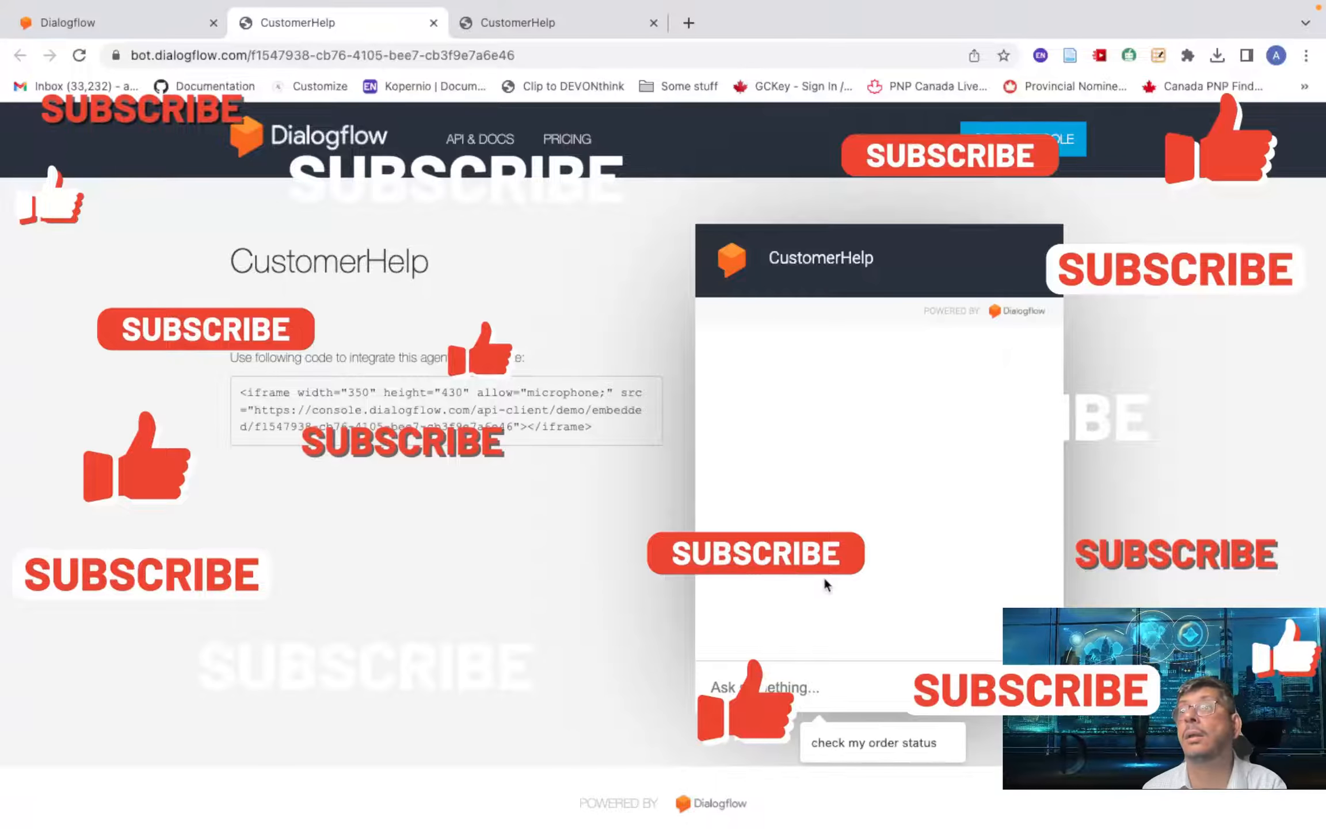
text(Hi)
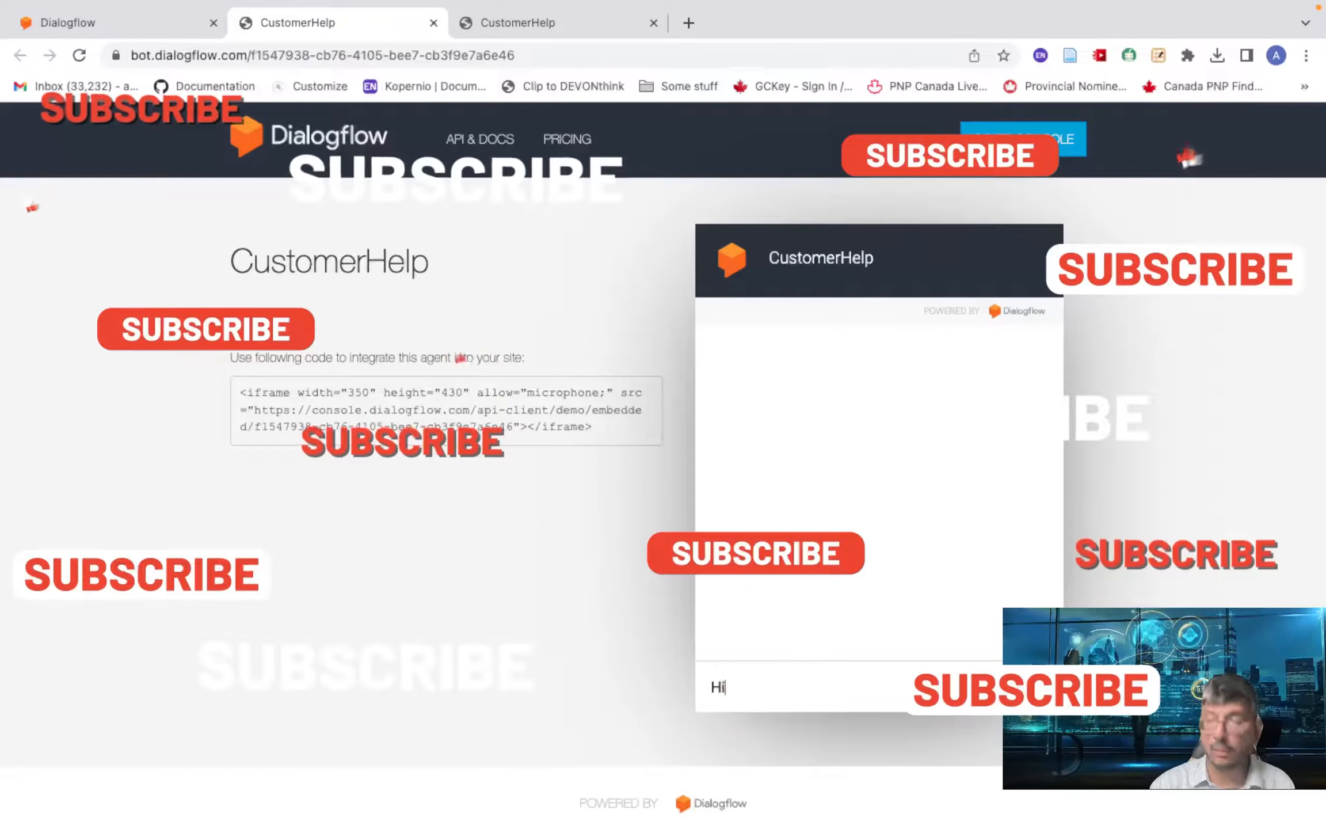
key(Return)
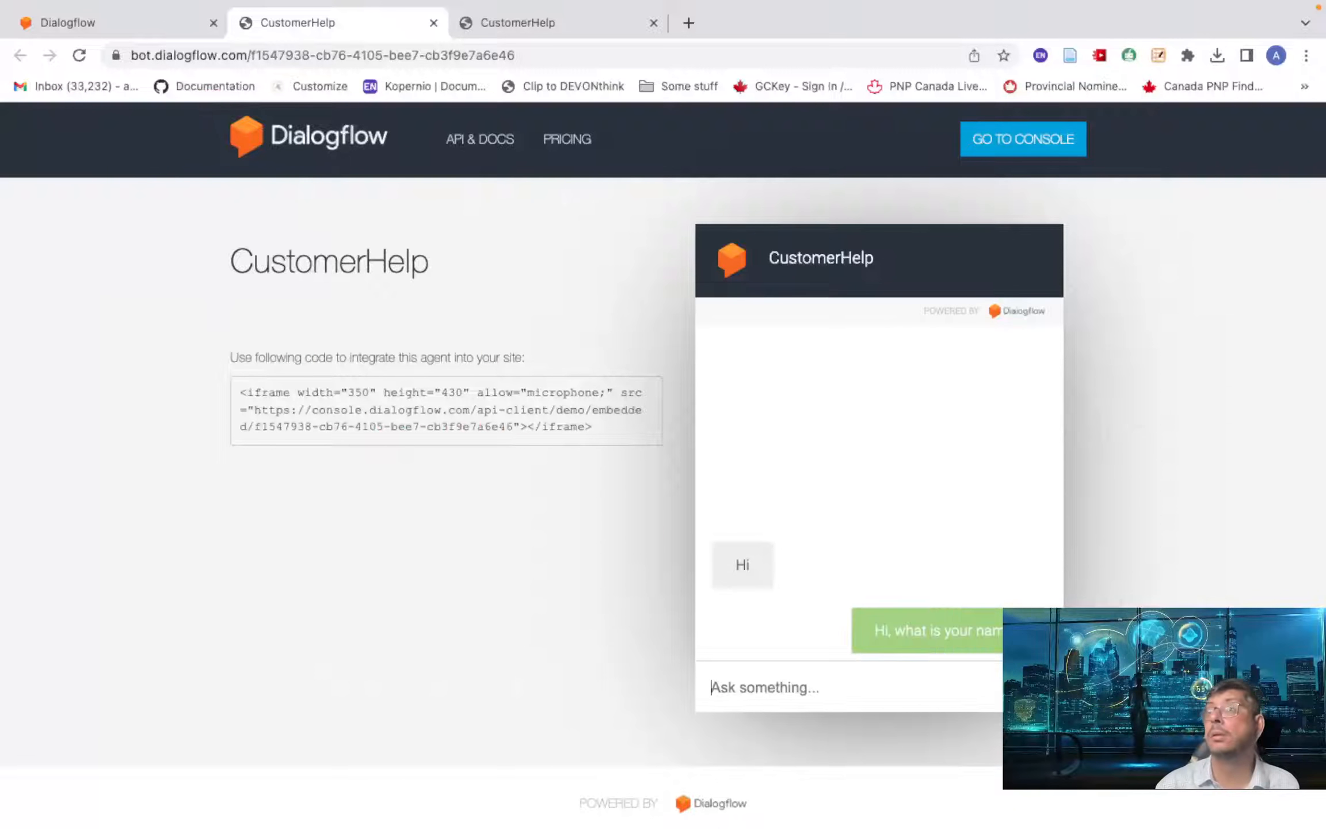
text(Athar)
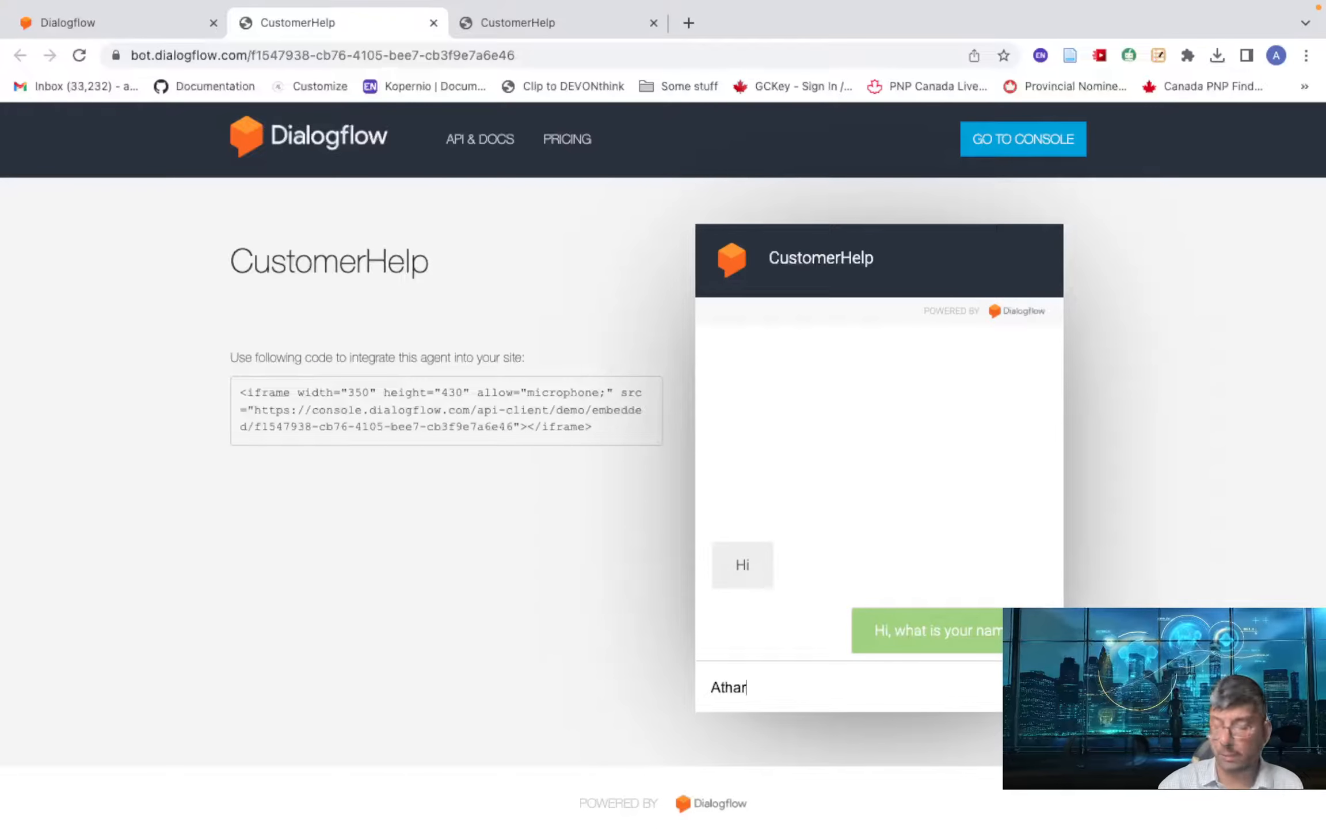
key(Return)
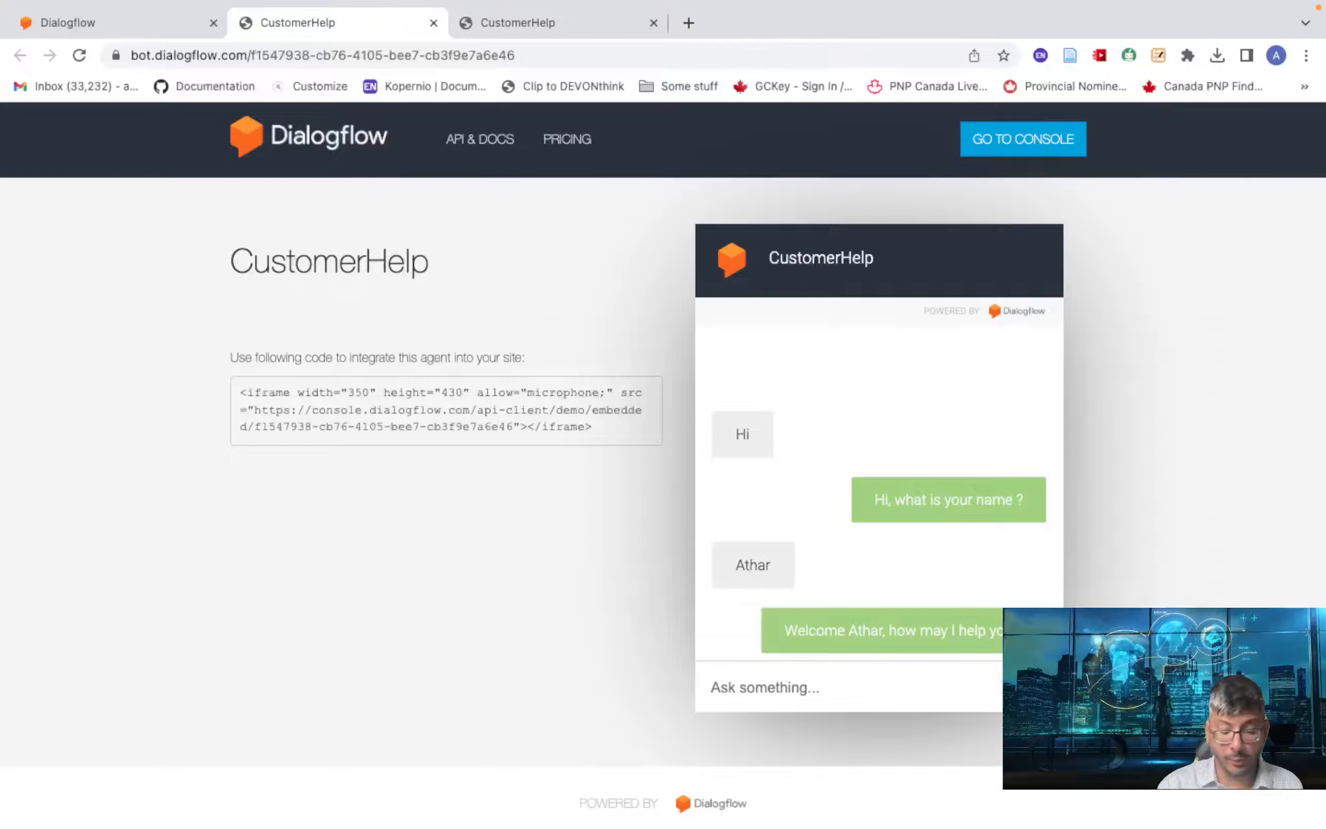
text(Ch)
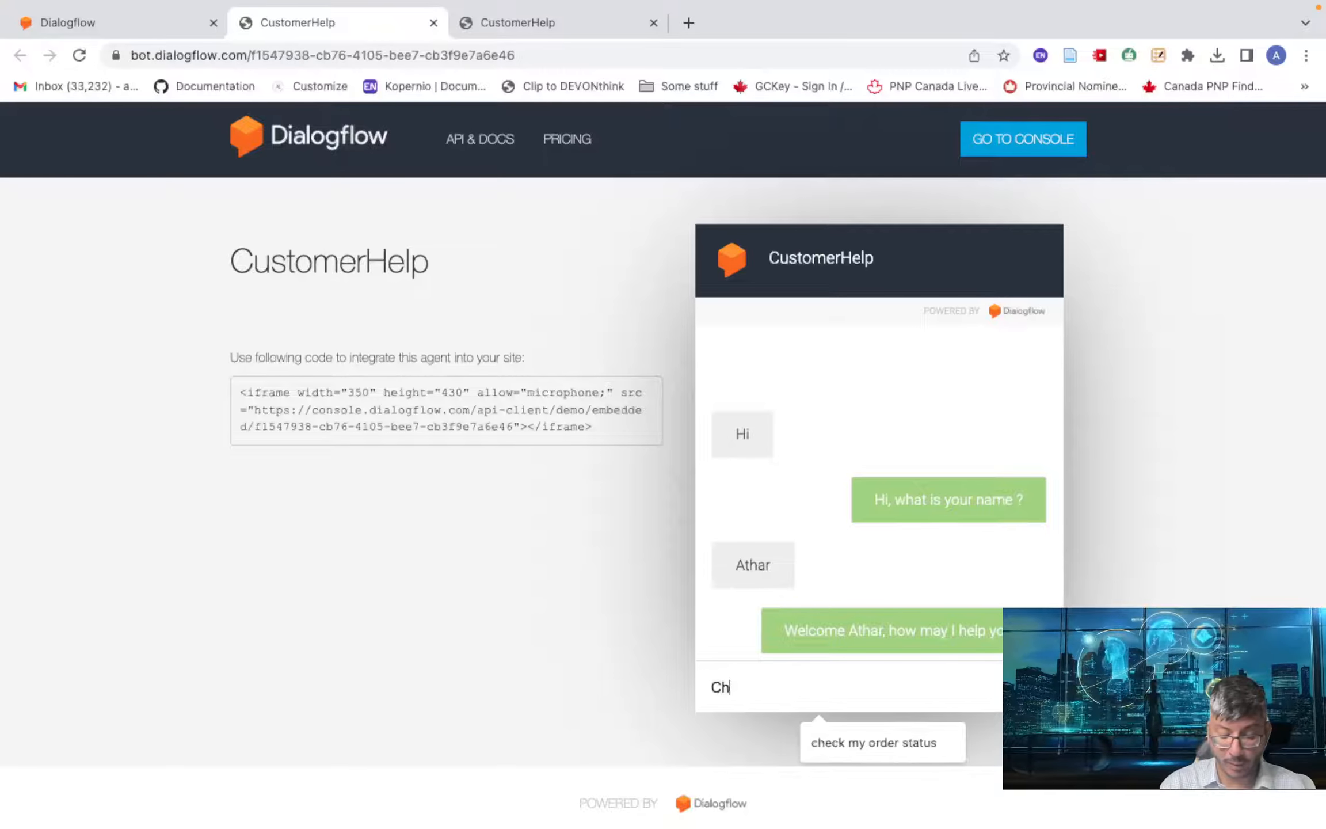
text(eck my or)
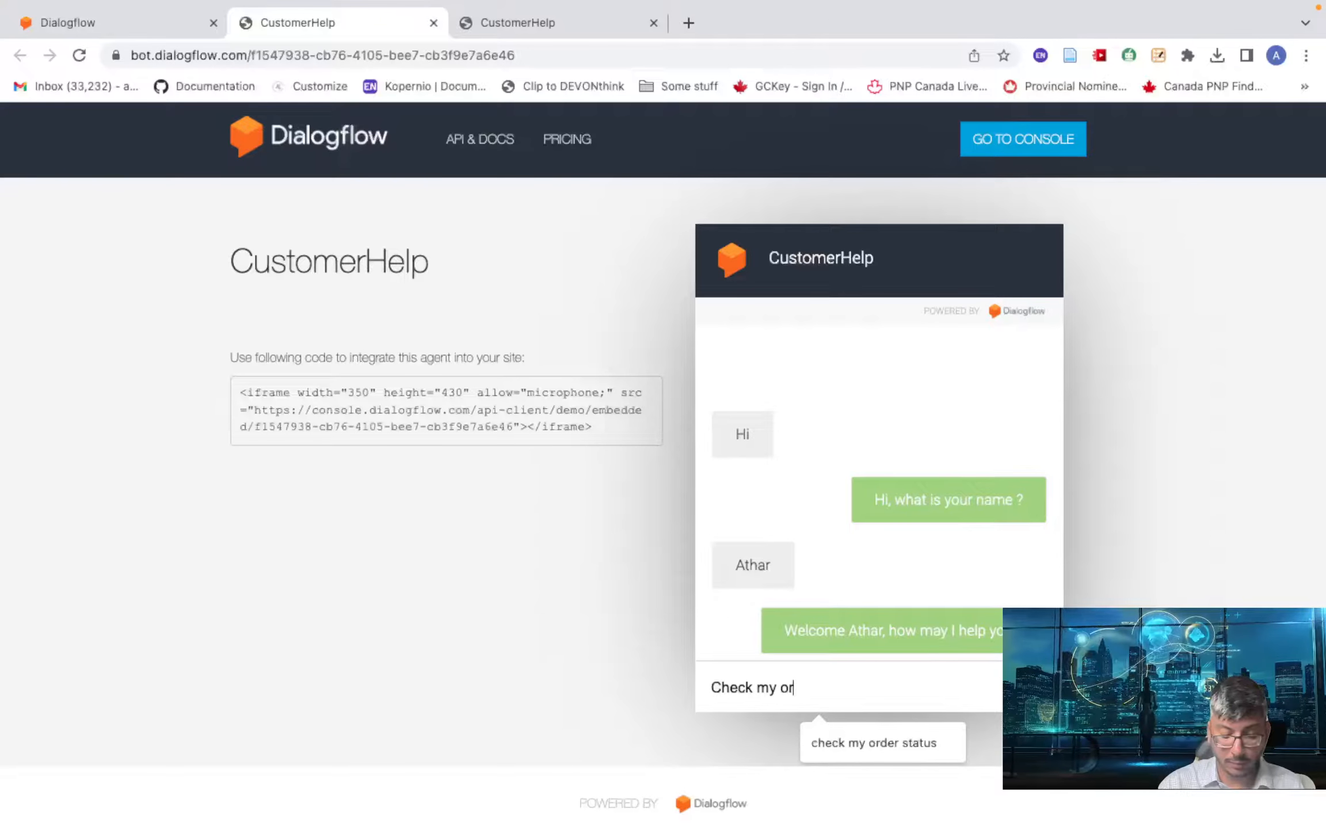
text(der stat)
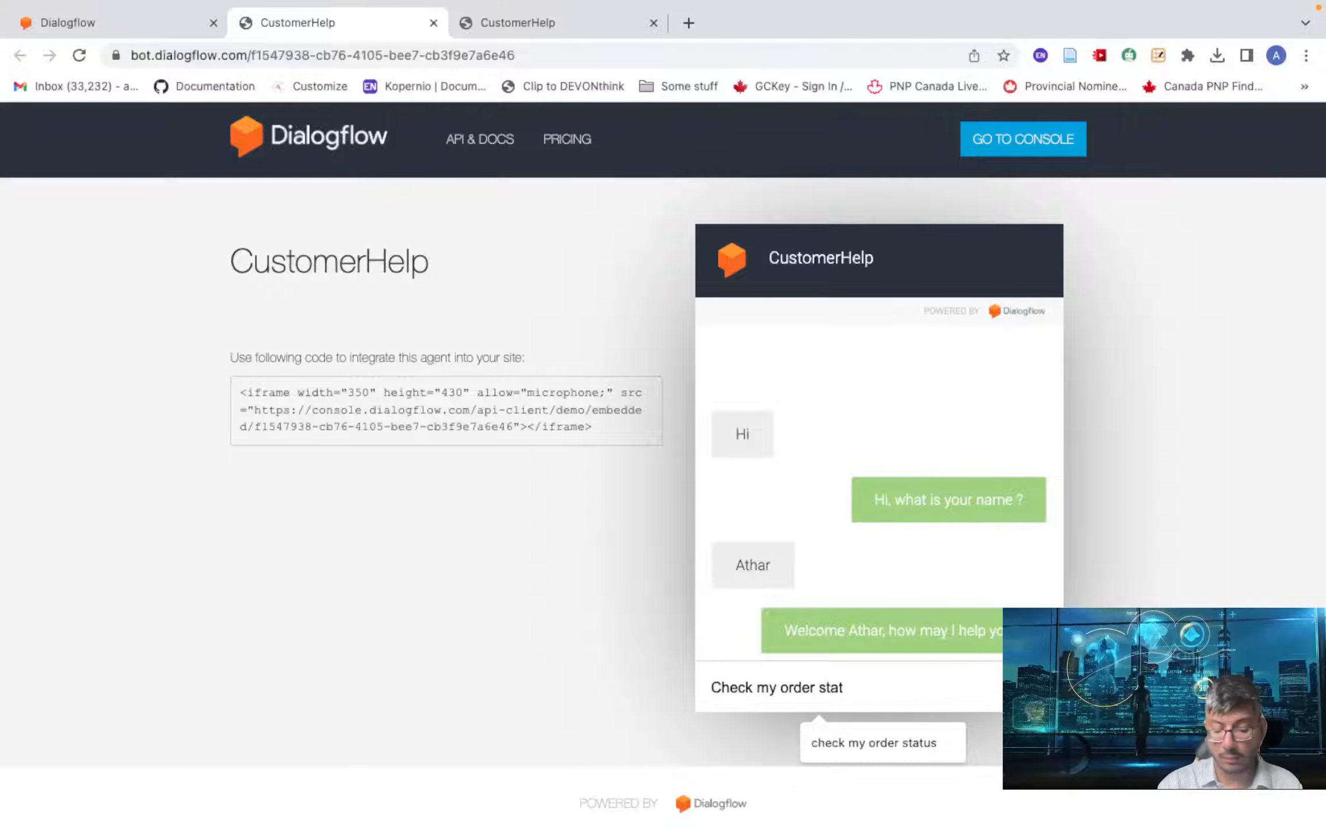
text(us')
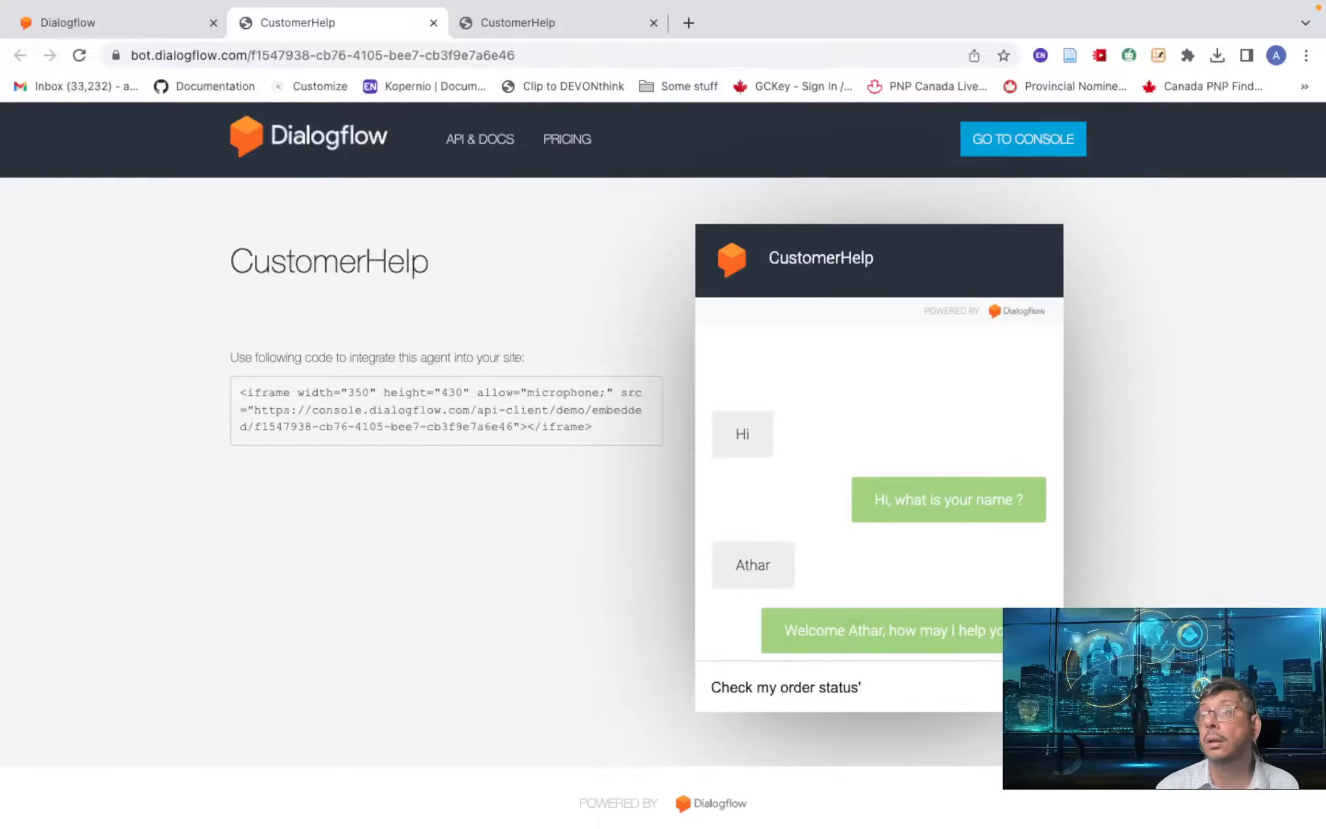
key(BackSpace)
key(BackSpace)
key(Return)
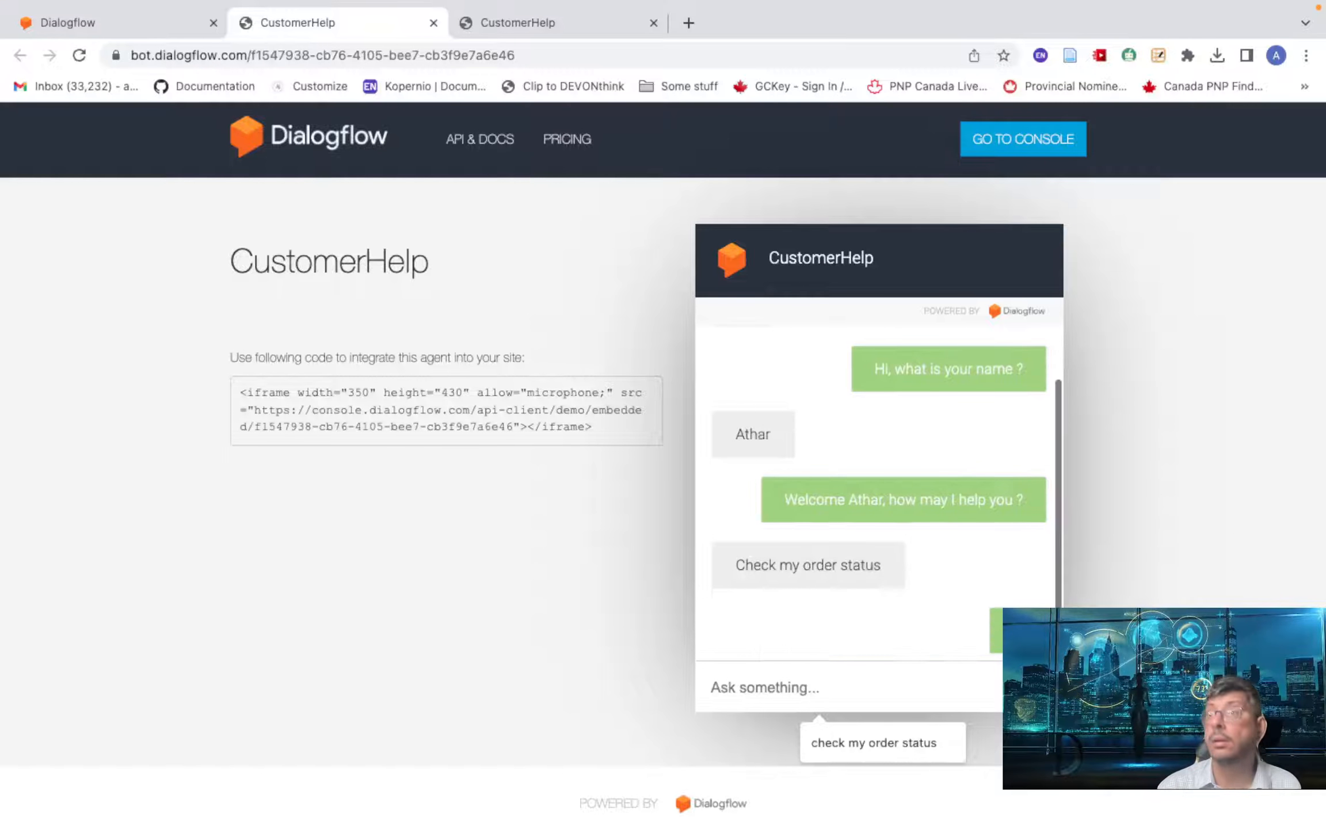
- Give order number 12345 and the user's e-mail address, then return to the Dialogflow console
text(12345)
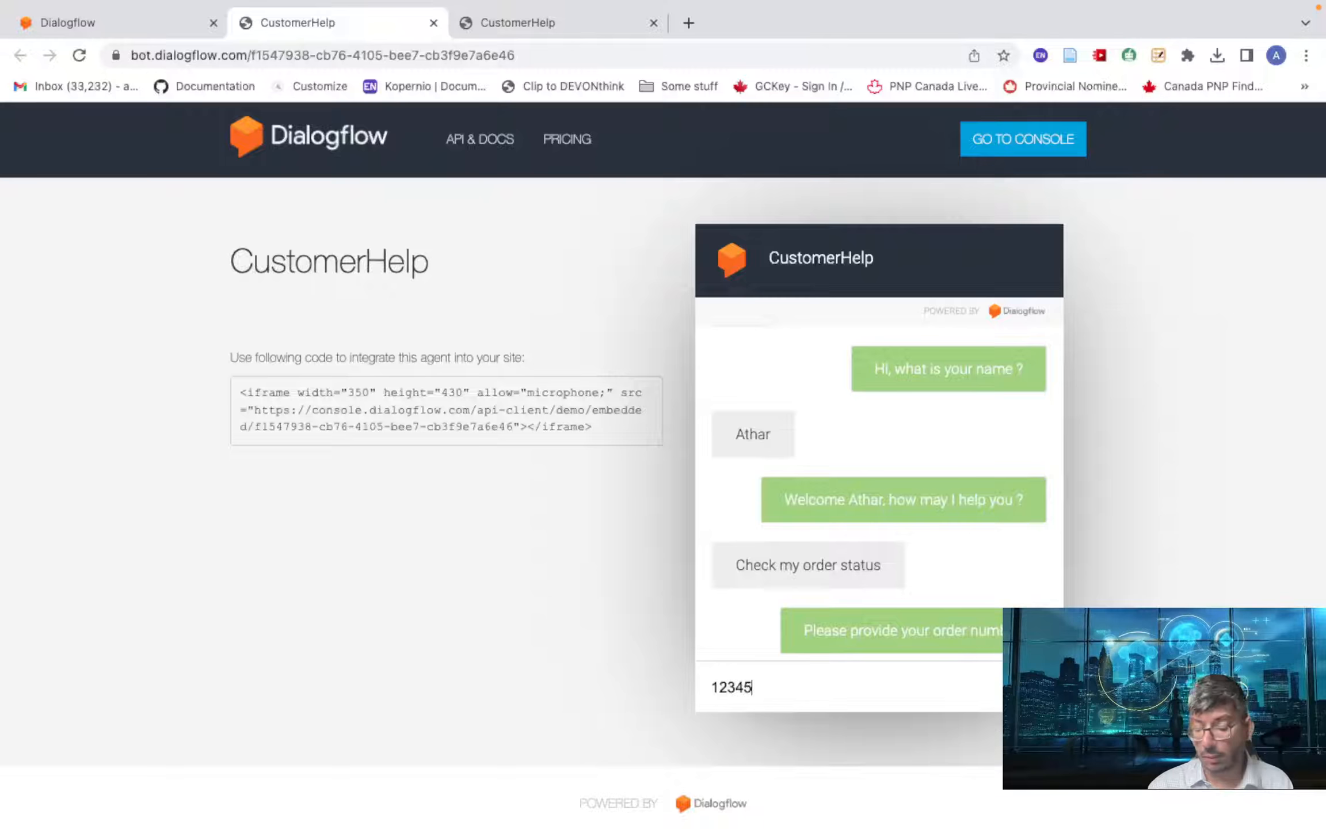
key(Return)
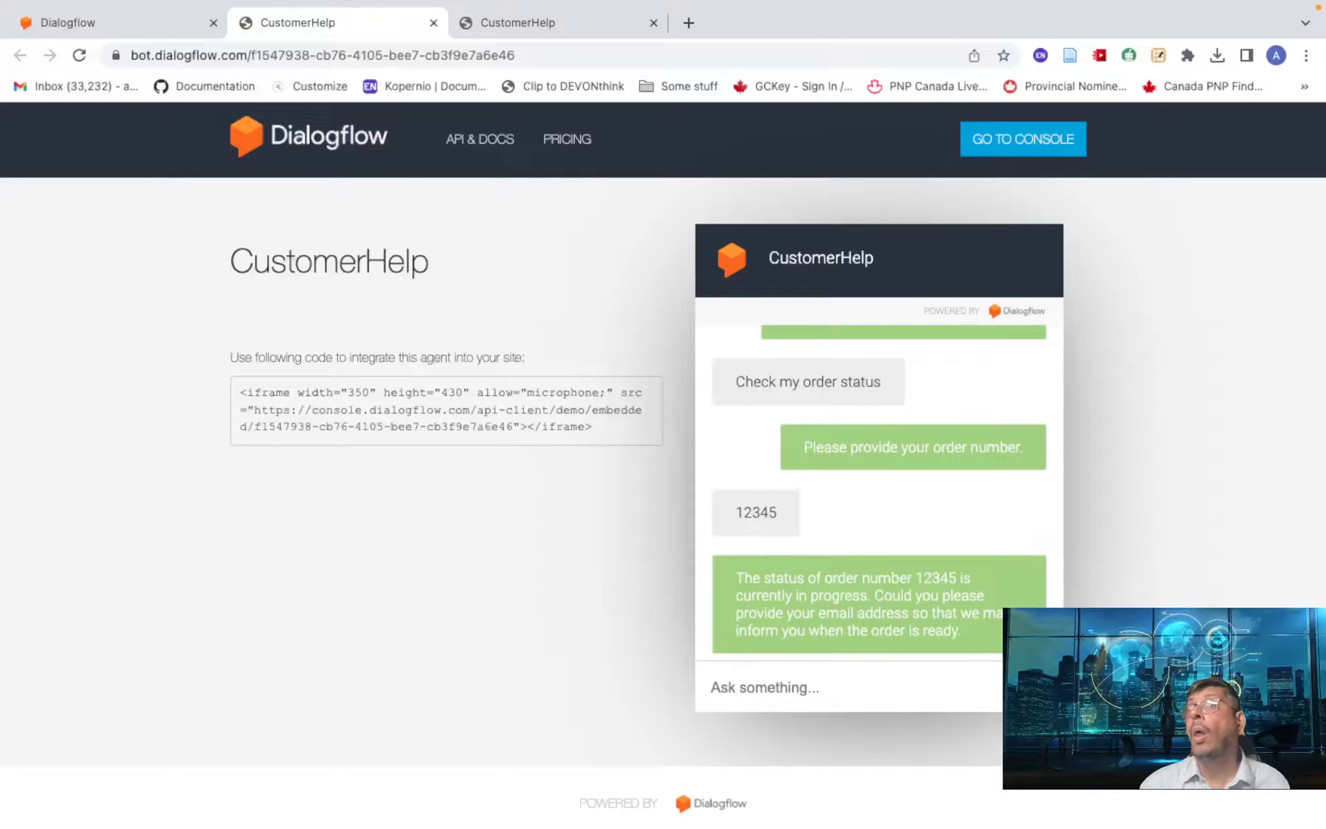
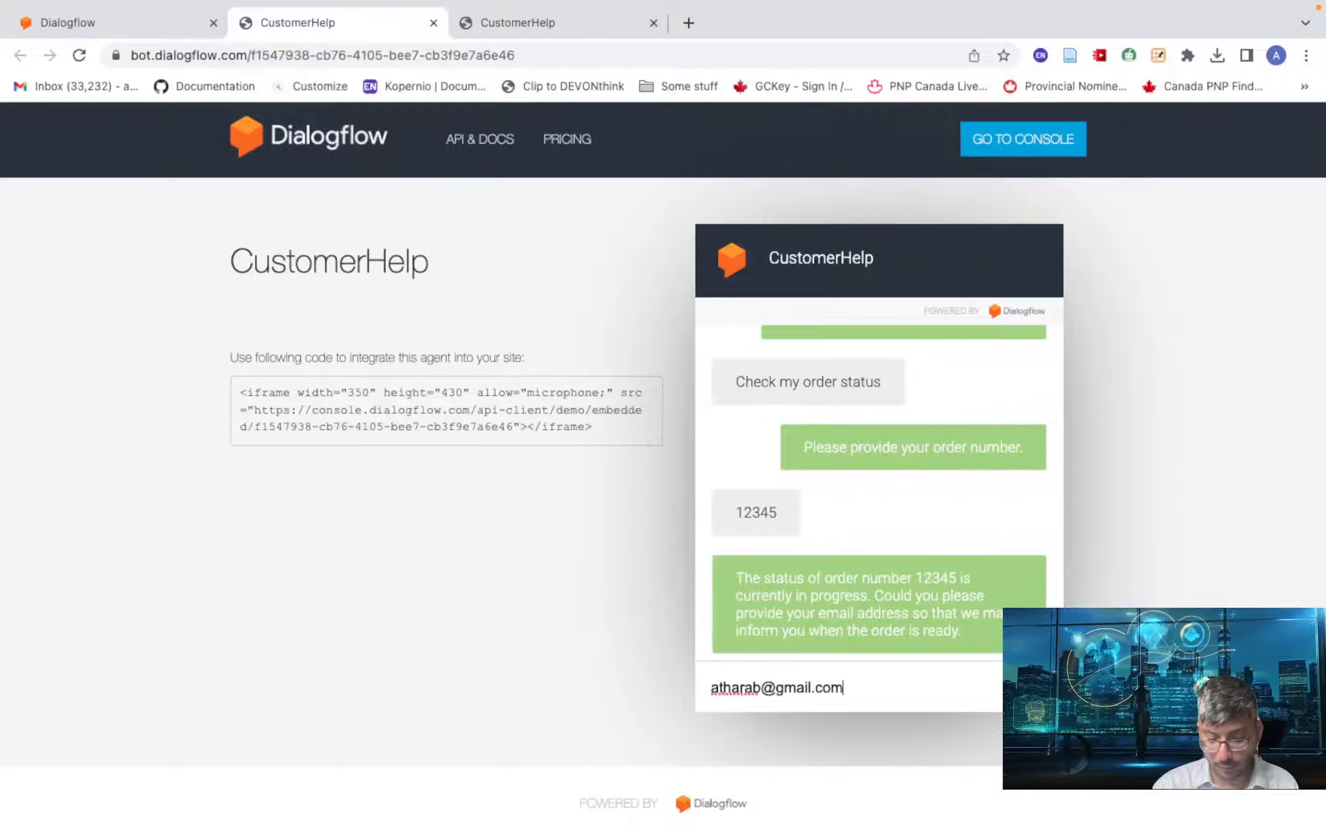
key(Return)
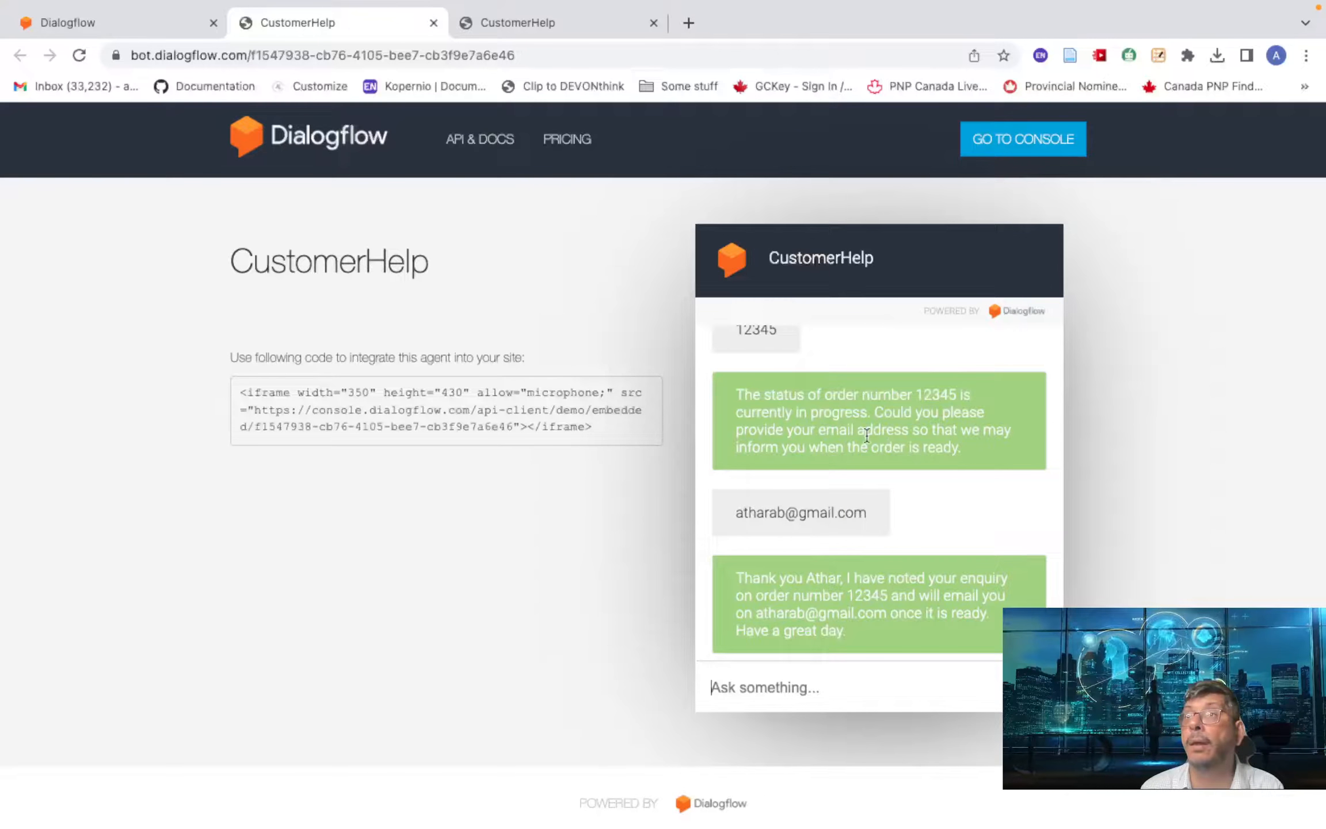
click(63, 23)
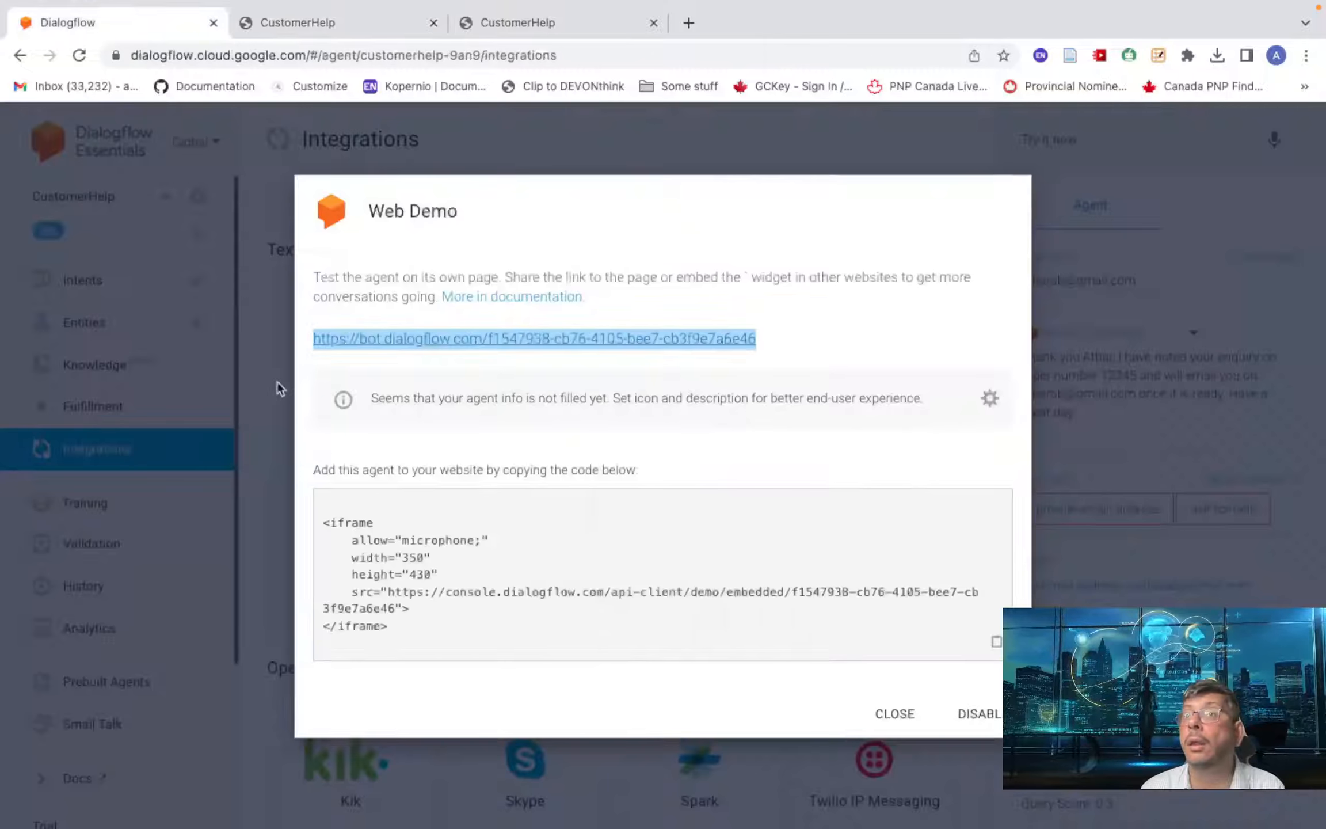
- Disable the Web Demo integration and close its settings
click(978, 717)
click(895, 570)
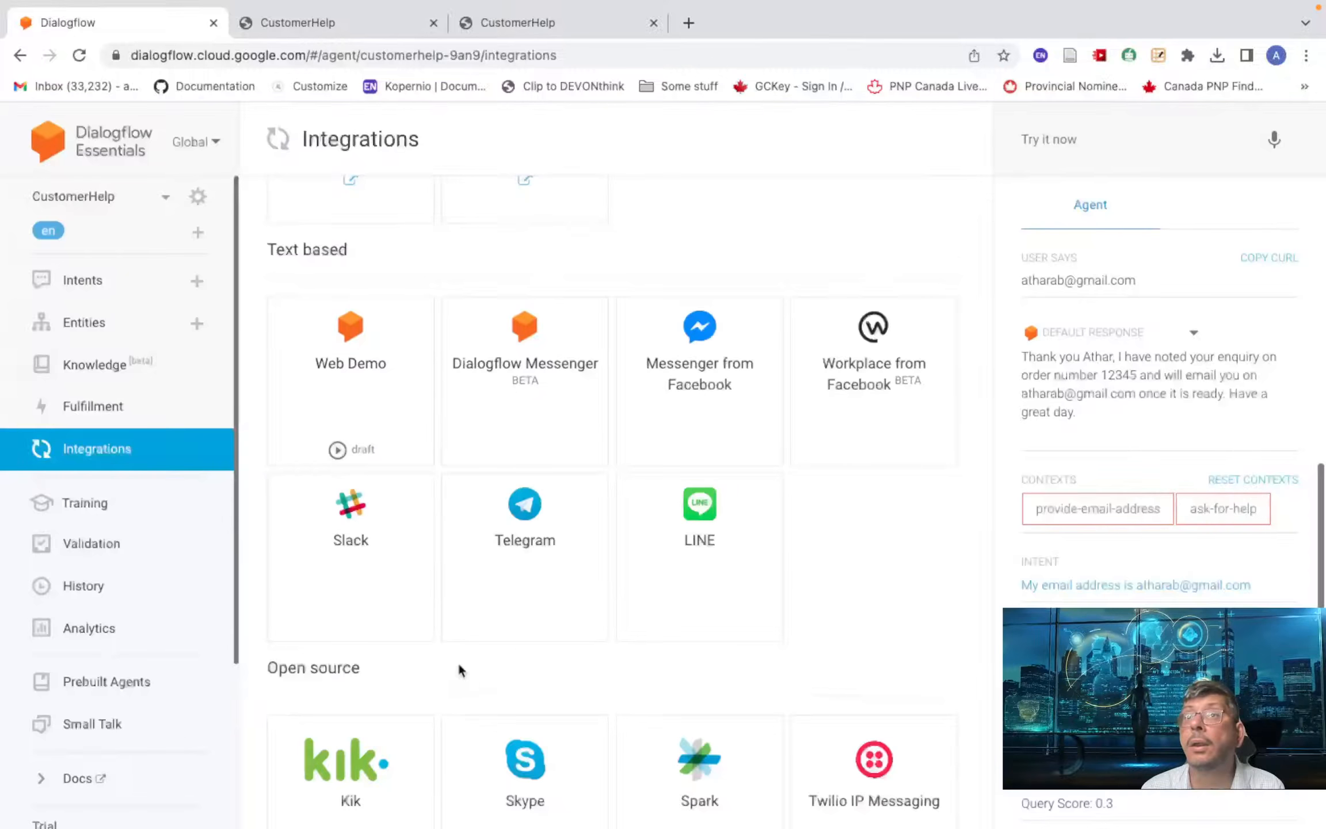
scroll(459, 662, down, 5)
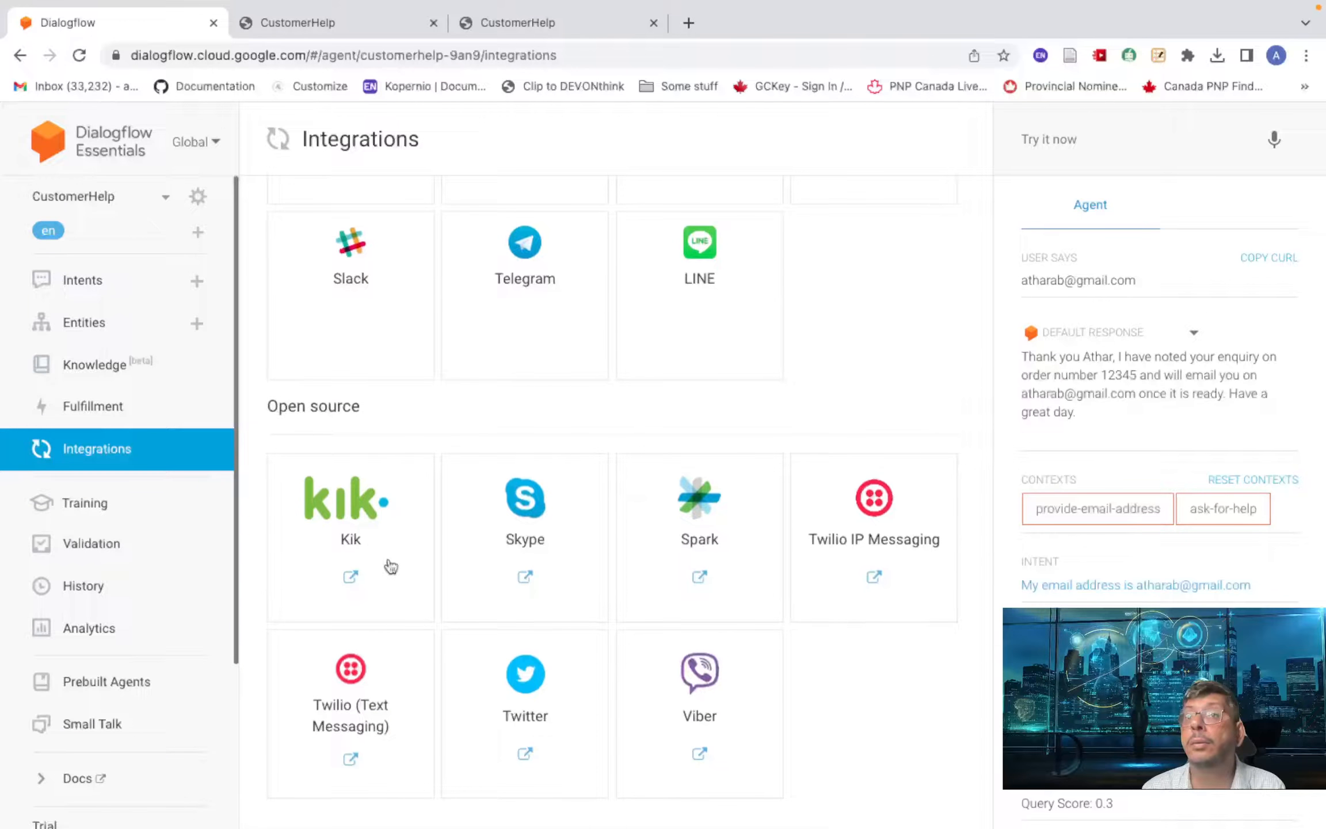
scroll(784, 567, up, 3)
scroll(770, 541, up, 3)
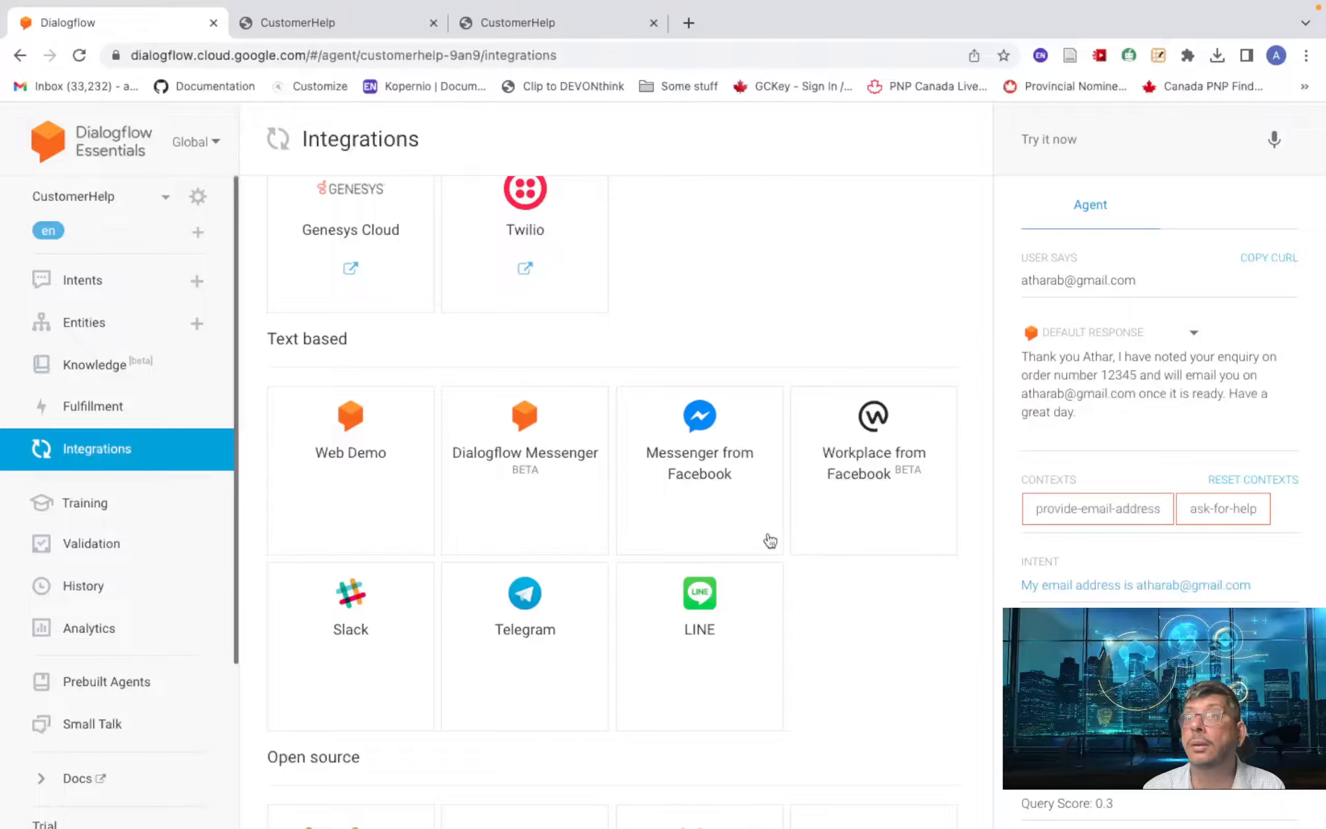
- View the Telegram integration dialog, close both CustomerHelp tabs, and dismiss the dialog
click(524, 592)
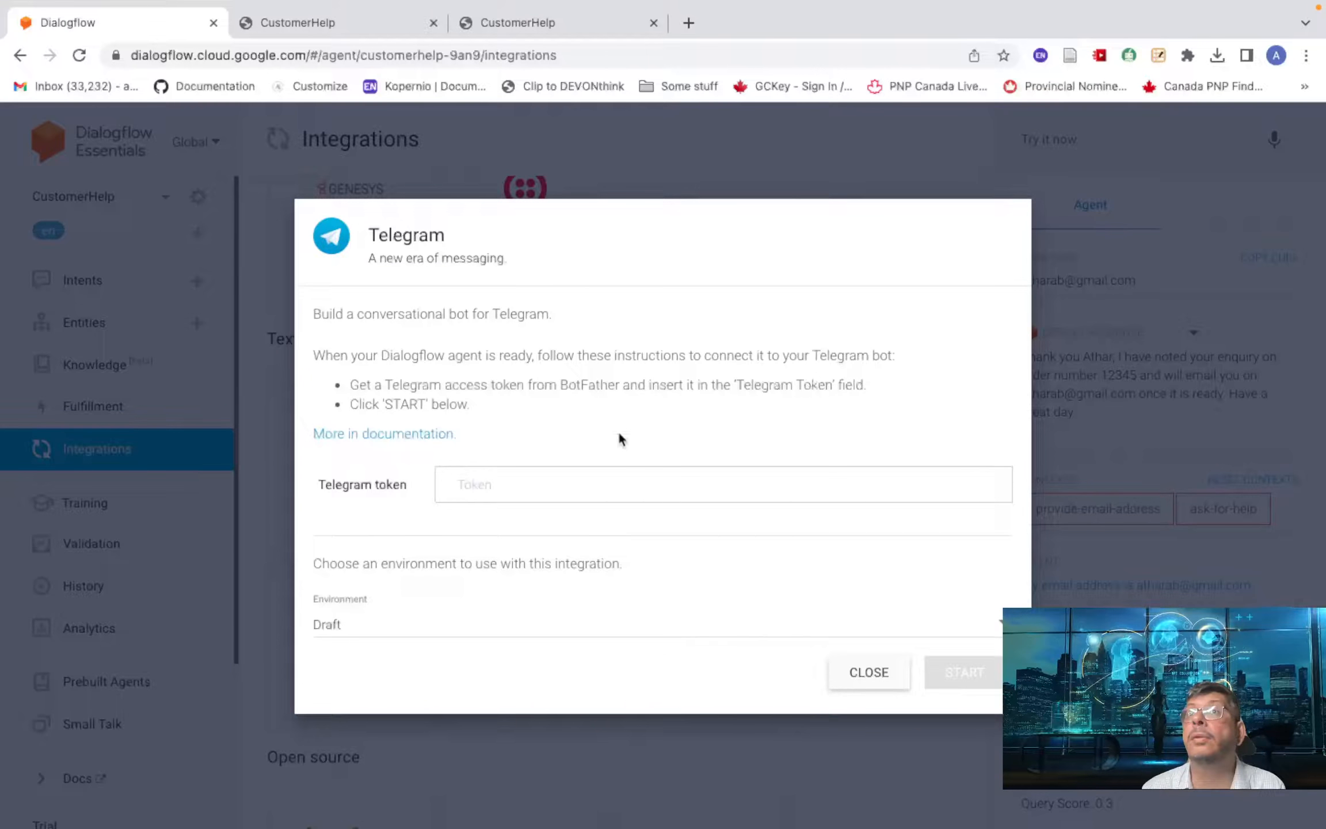
click(431, 23)
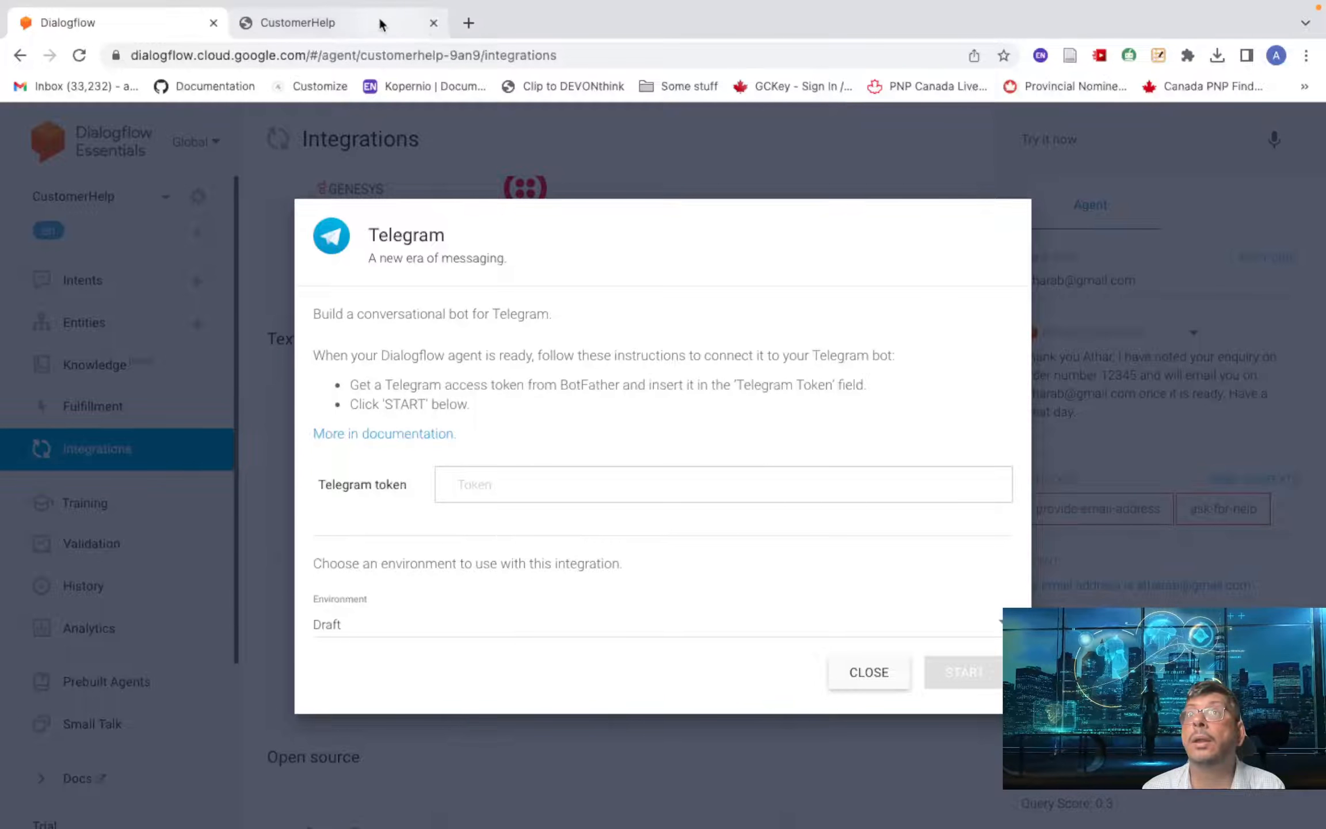
click(431, 23)
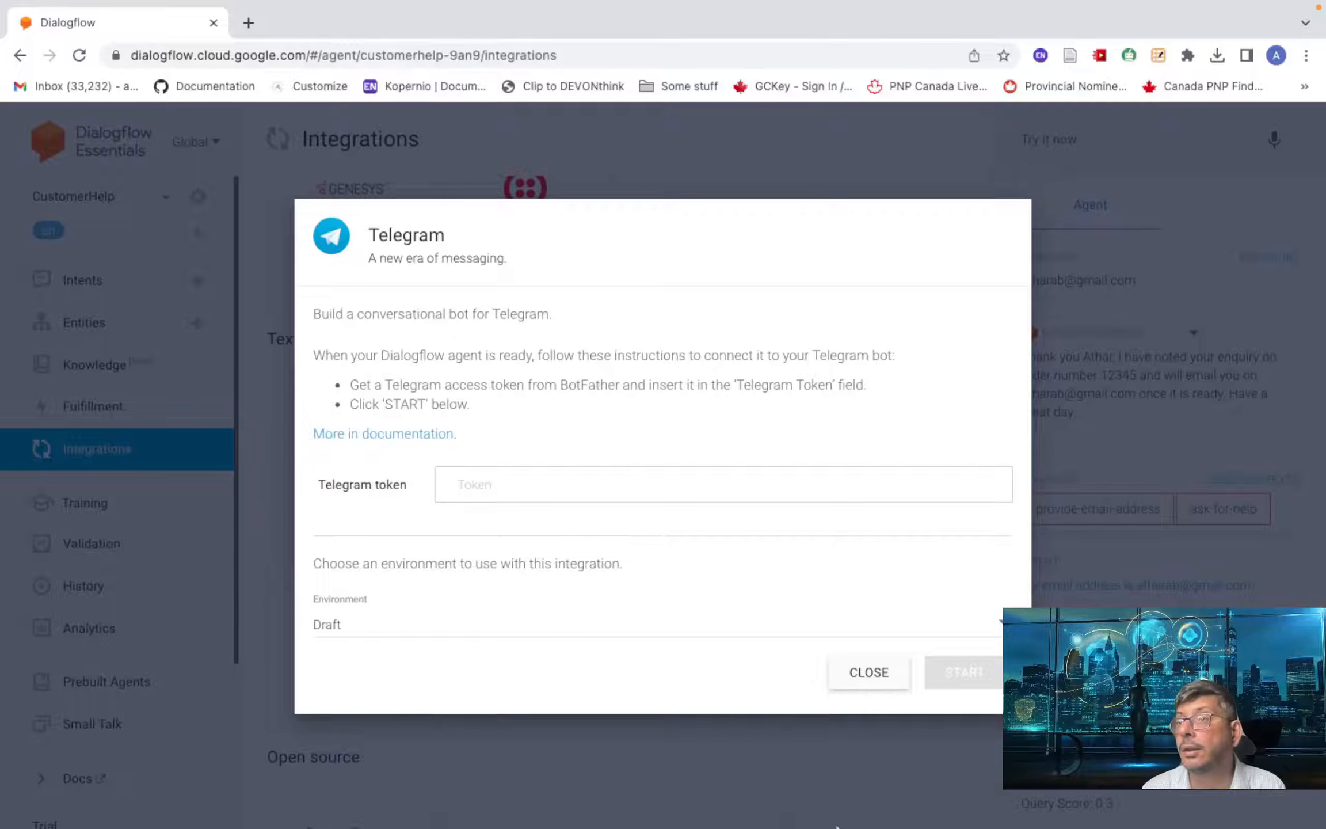
click(807, 783)
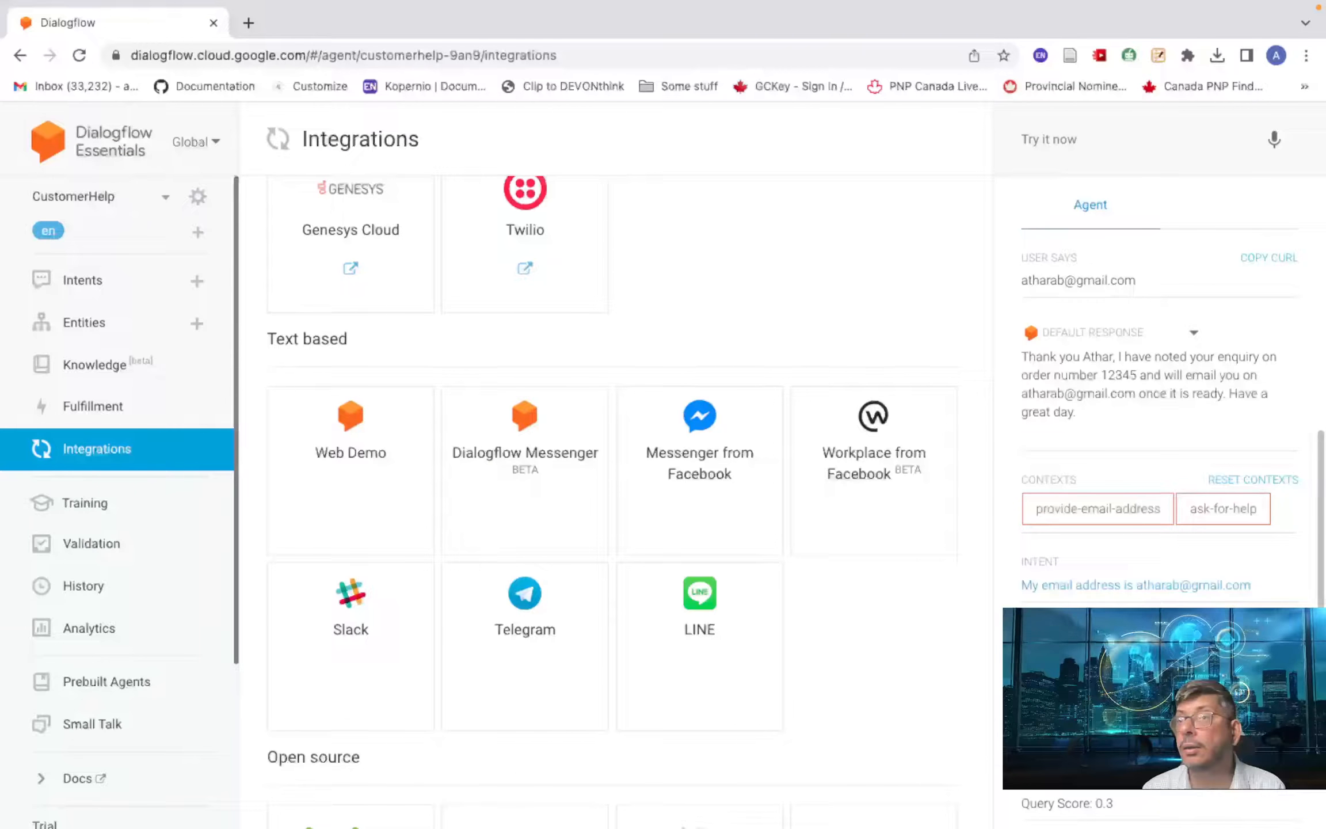
mouse_move(691, 820)
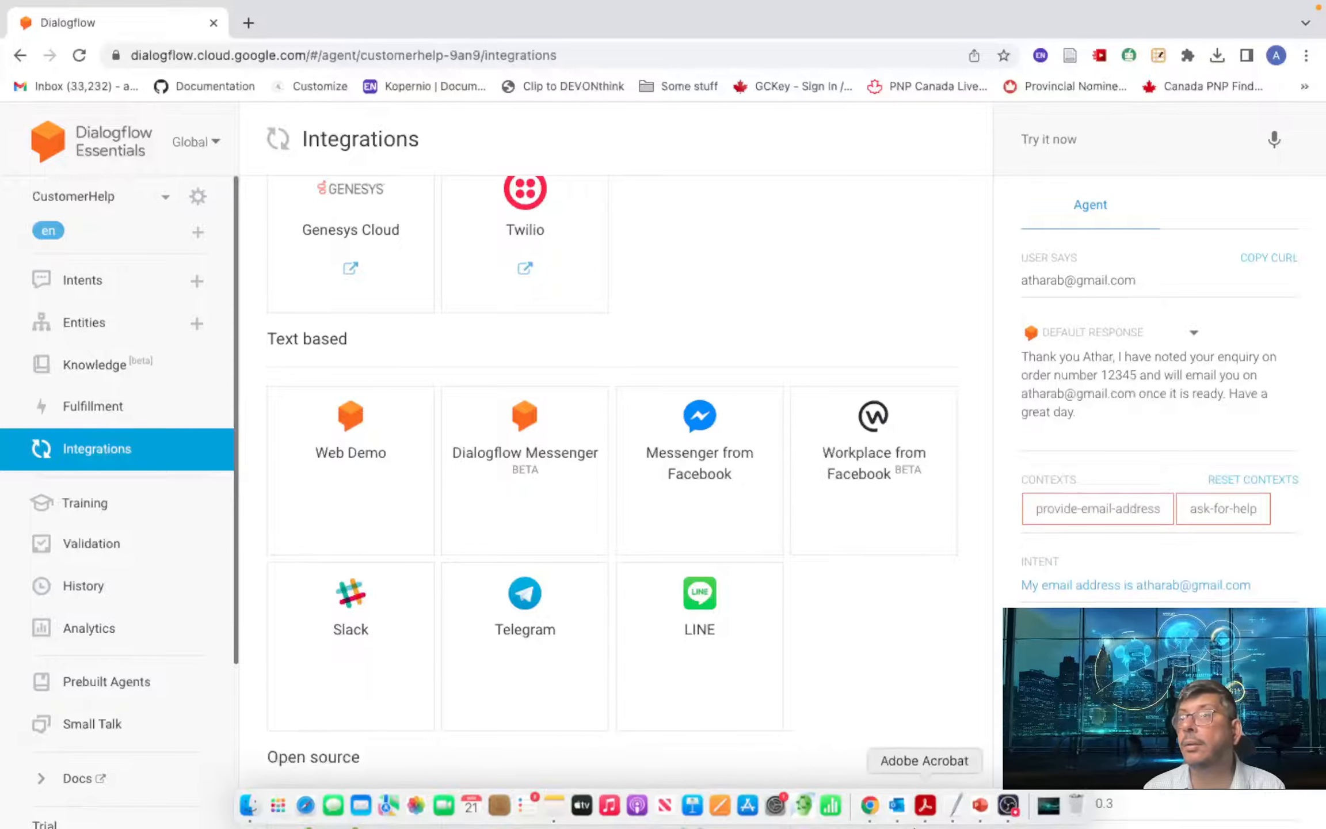
- Launch the Telegram desktop app by searching Launchpad for 'telegra'
click(278, 805)
scroll(1077, 501, right, 10)
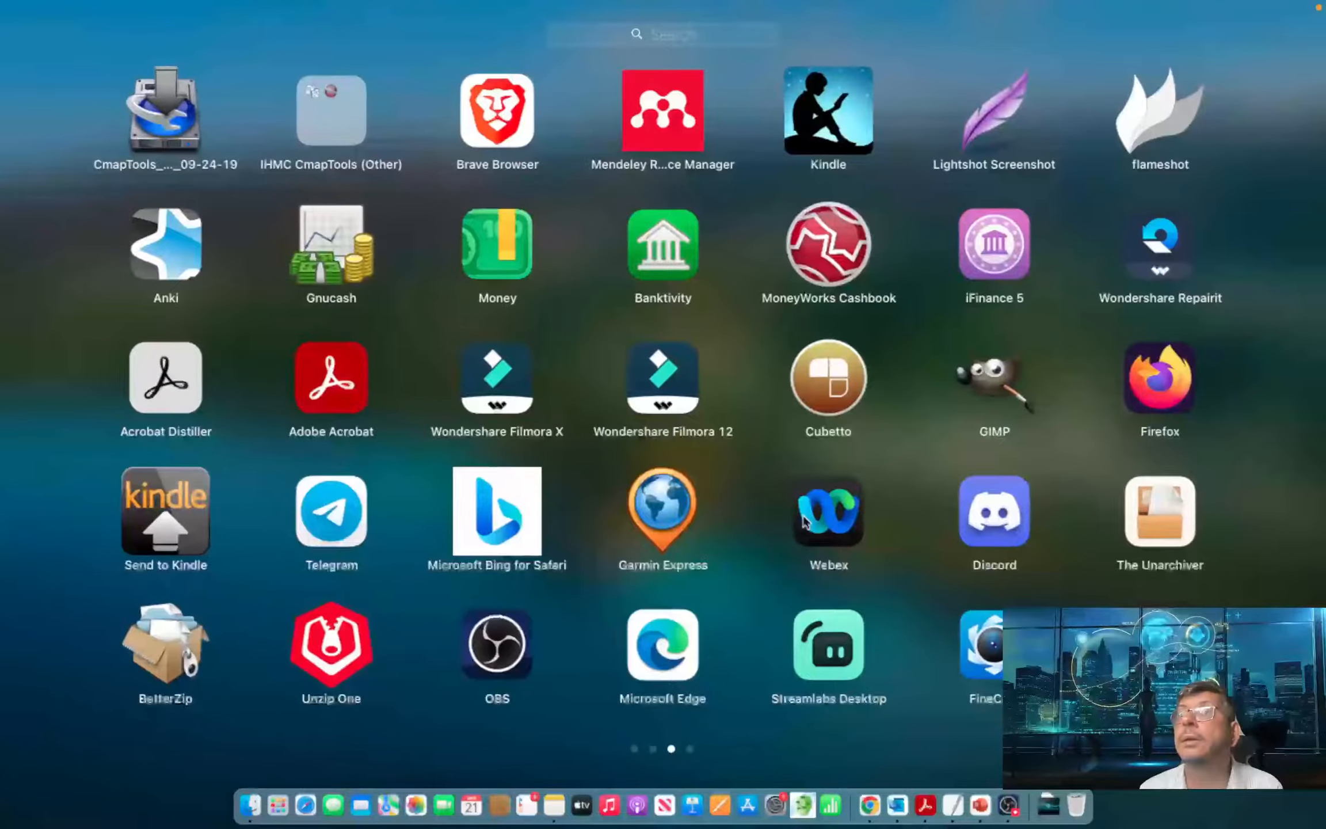
click(662, 37)
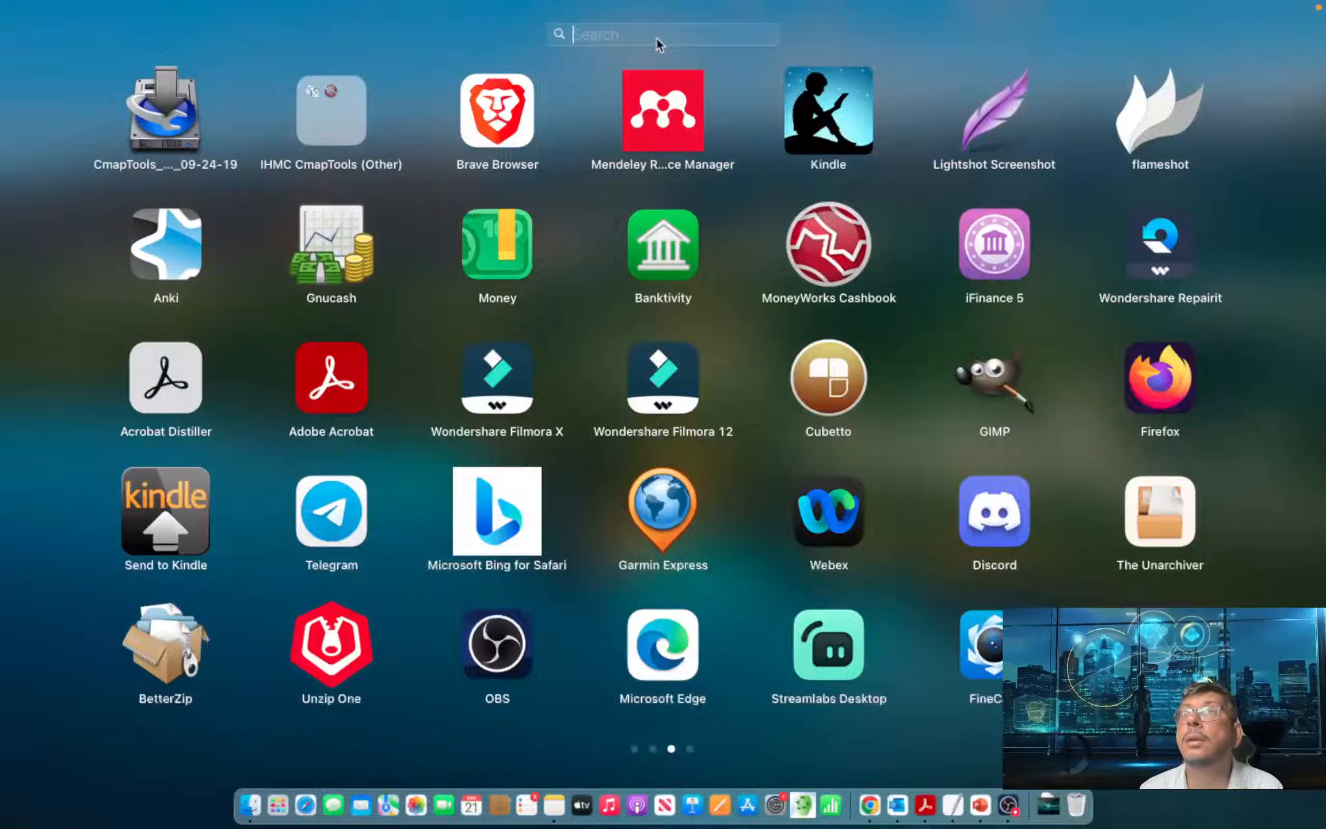
text(telegram)
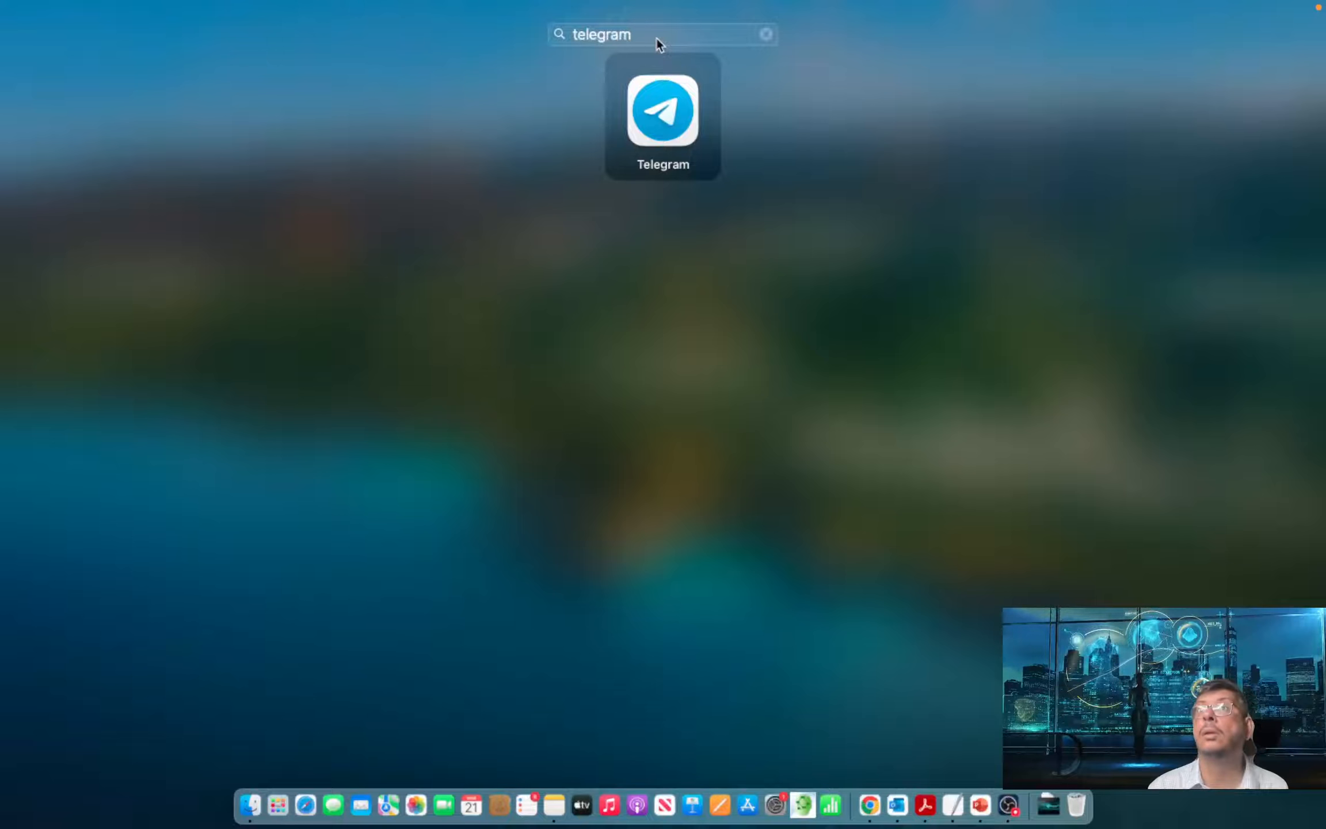
click(669, 108)
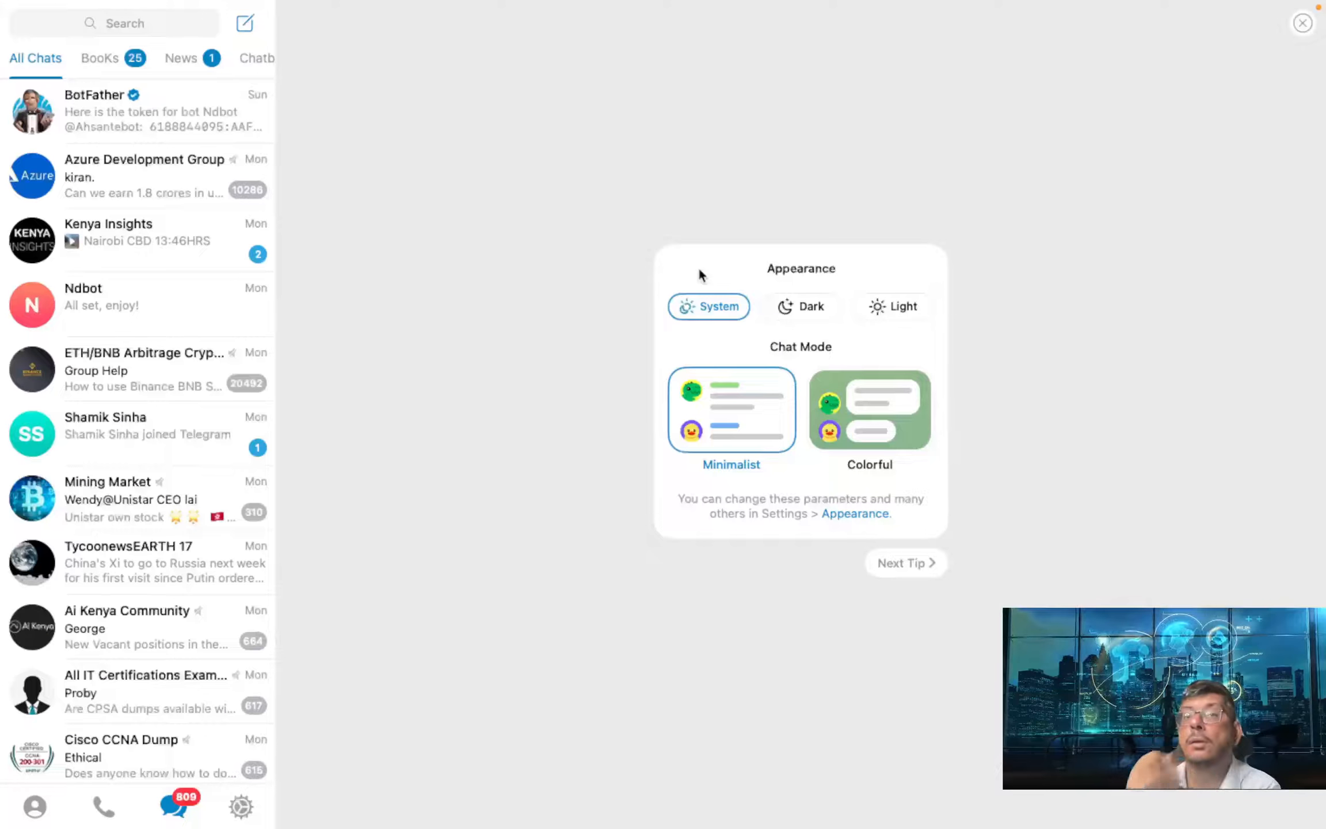
- Open BotFather in the Chatbots folder, copy the Ndbot access token, and return to Dialogflow
click(251, 58)
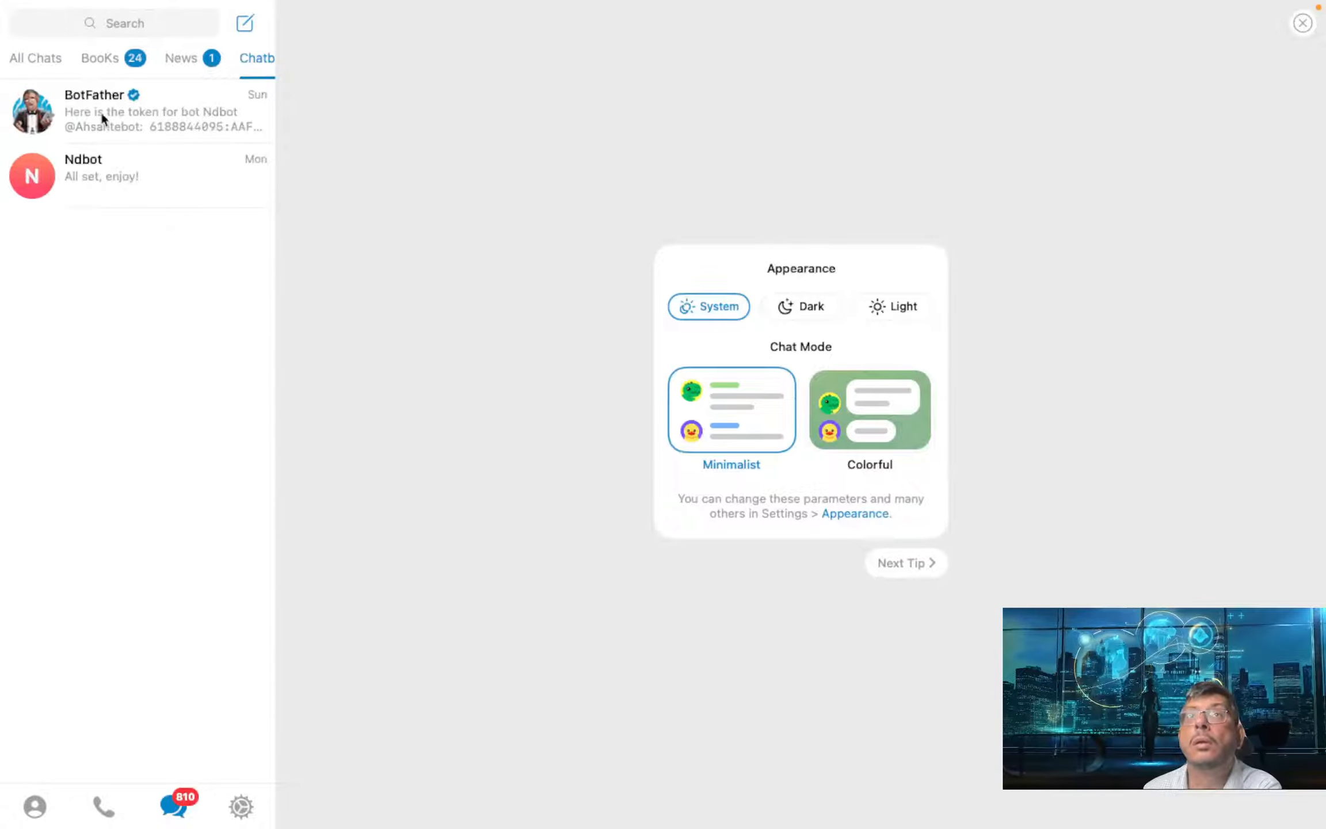
click(148, 116)
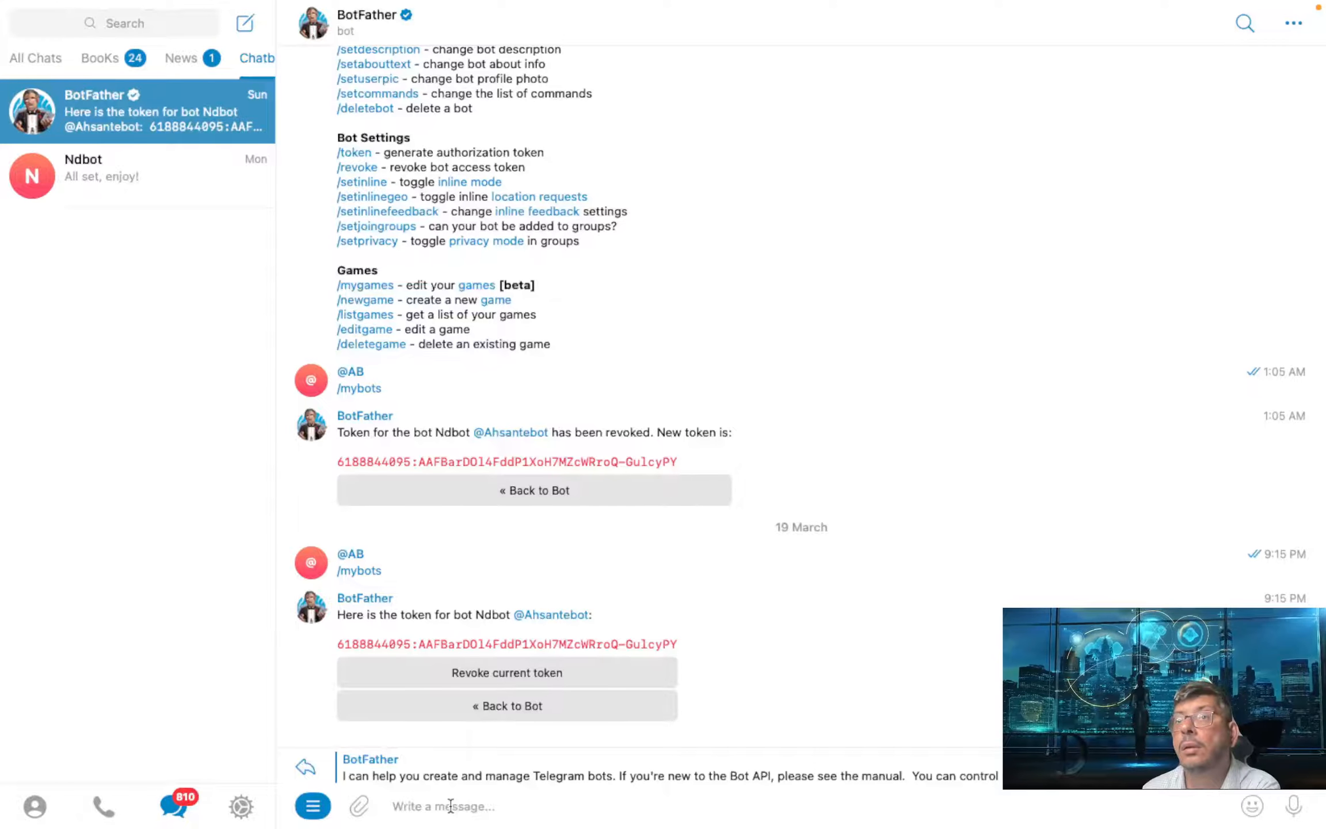
scroll(497, 651, down, 3)
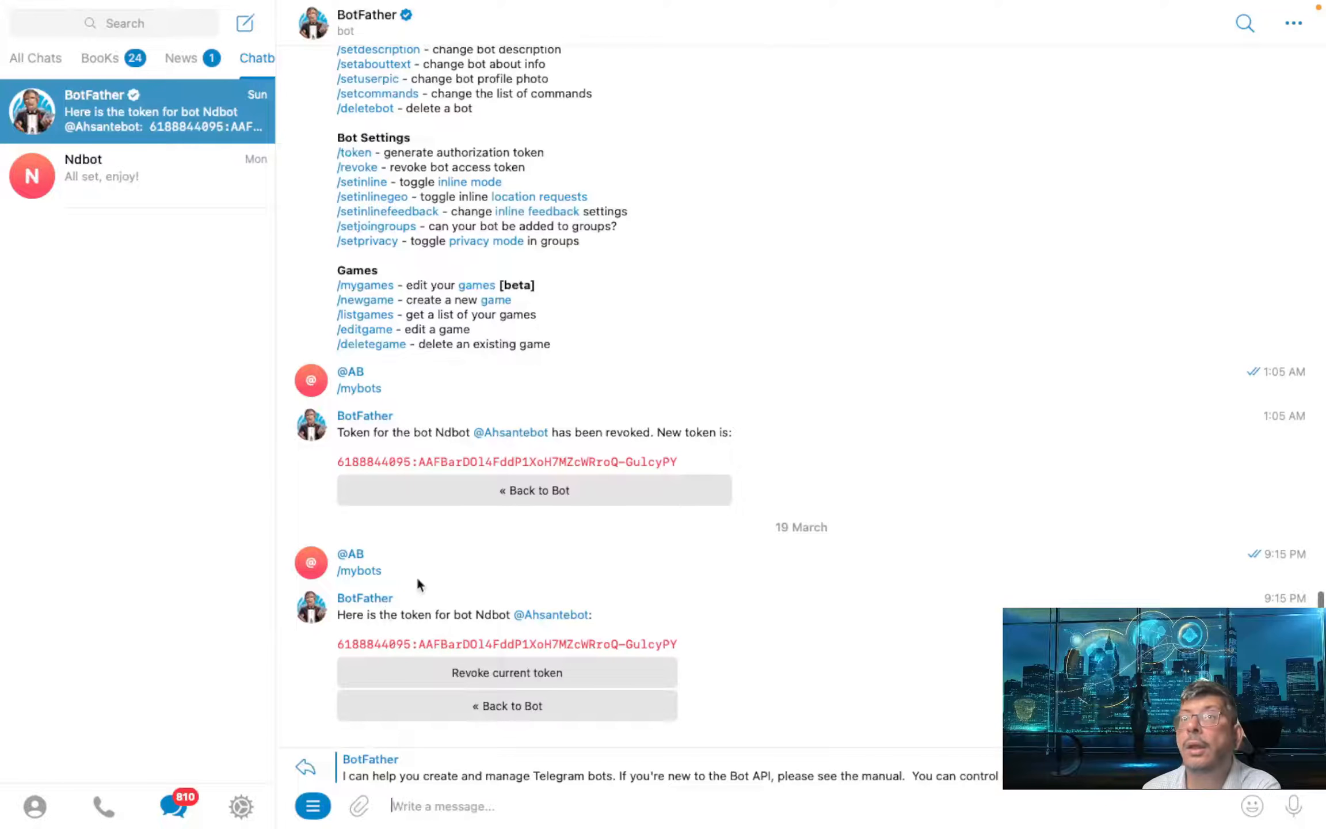
scroll(371, 252, up, 3)
scroll(371, 251, down, 3)
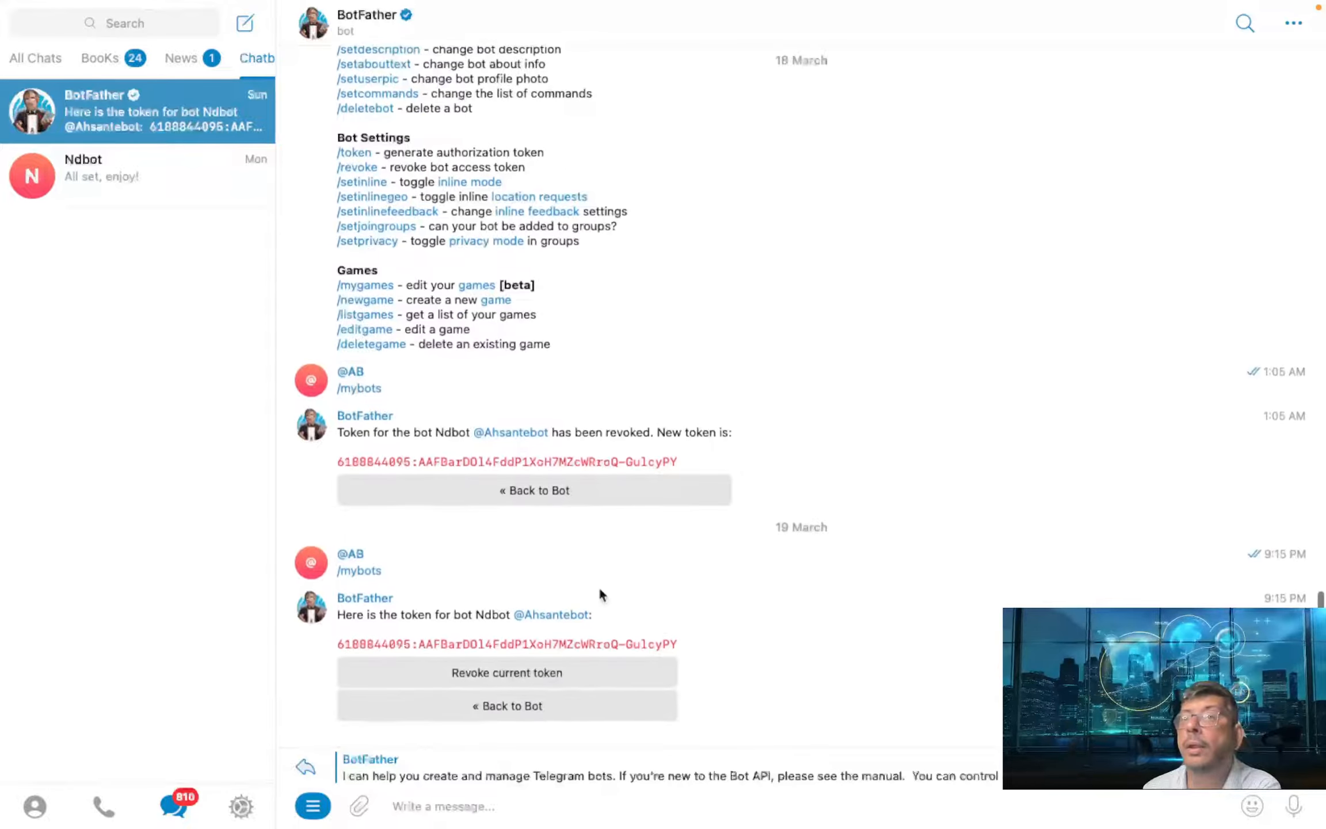
drag(678, 642, 333, 642)
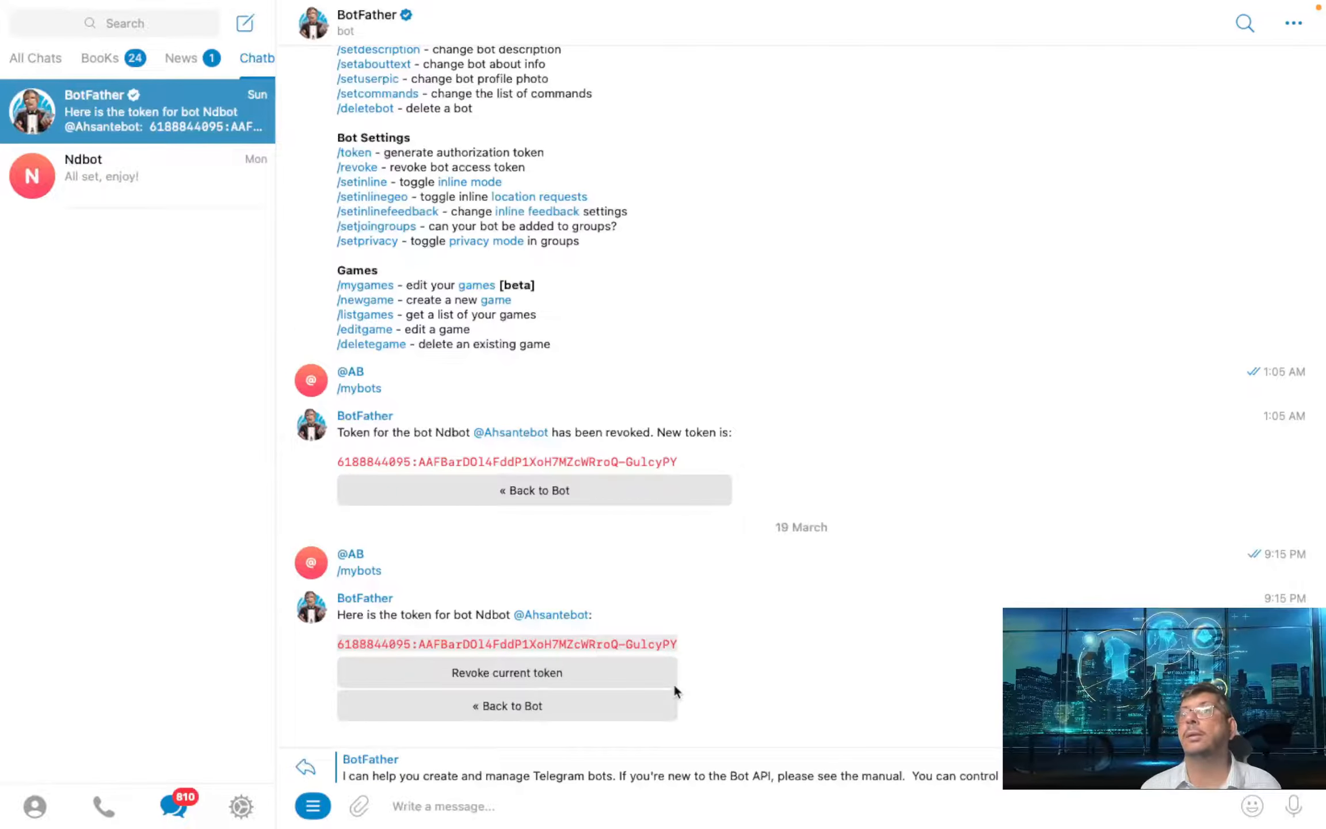
click(475, 804)
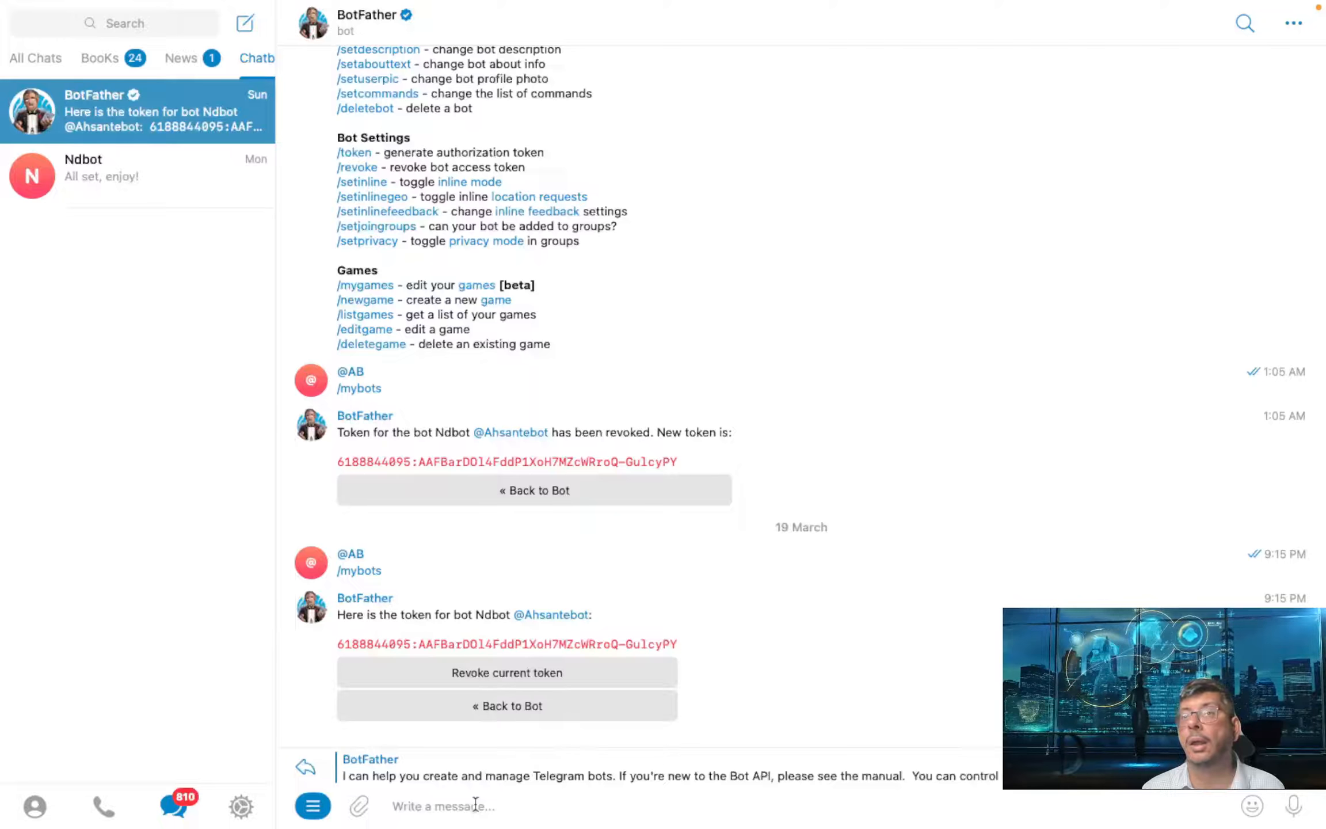
key(ctrl+Left)
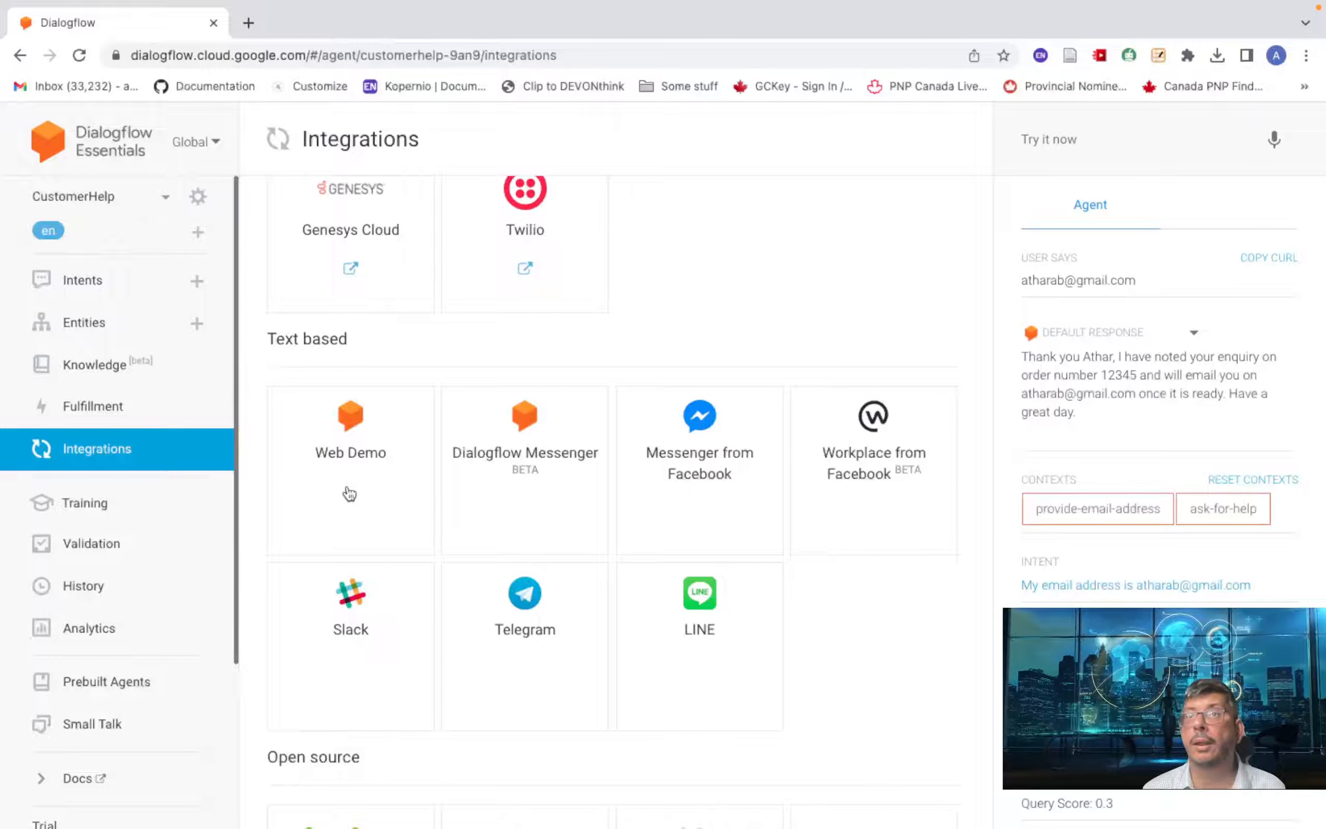
- Paste the bot token into the Telegram integration, start it, close the dialog, and return to Telegram
scroll(350, 493, down, 1)
scroll(350, 495, up, 1)
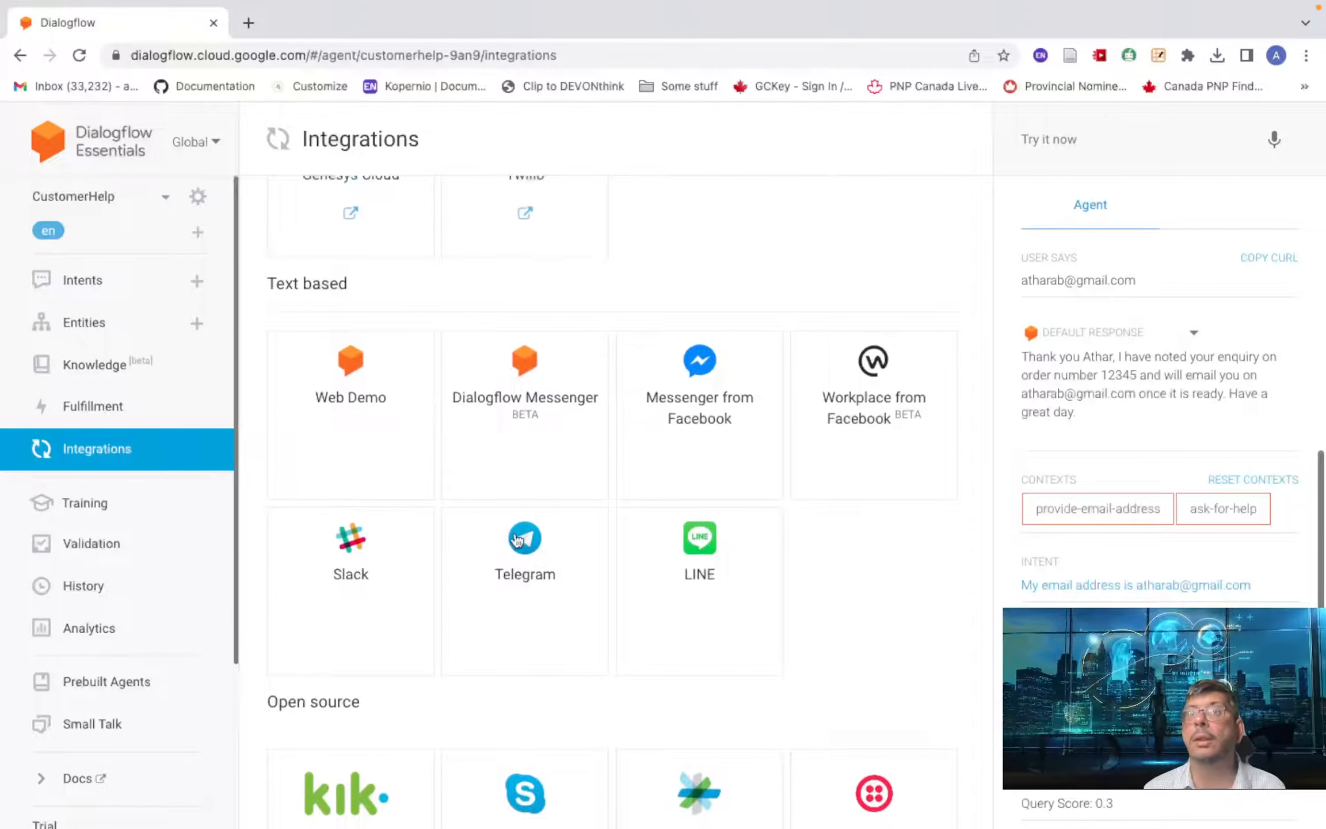
click(518, 539)
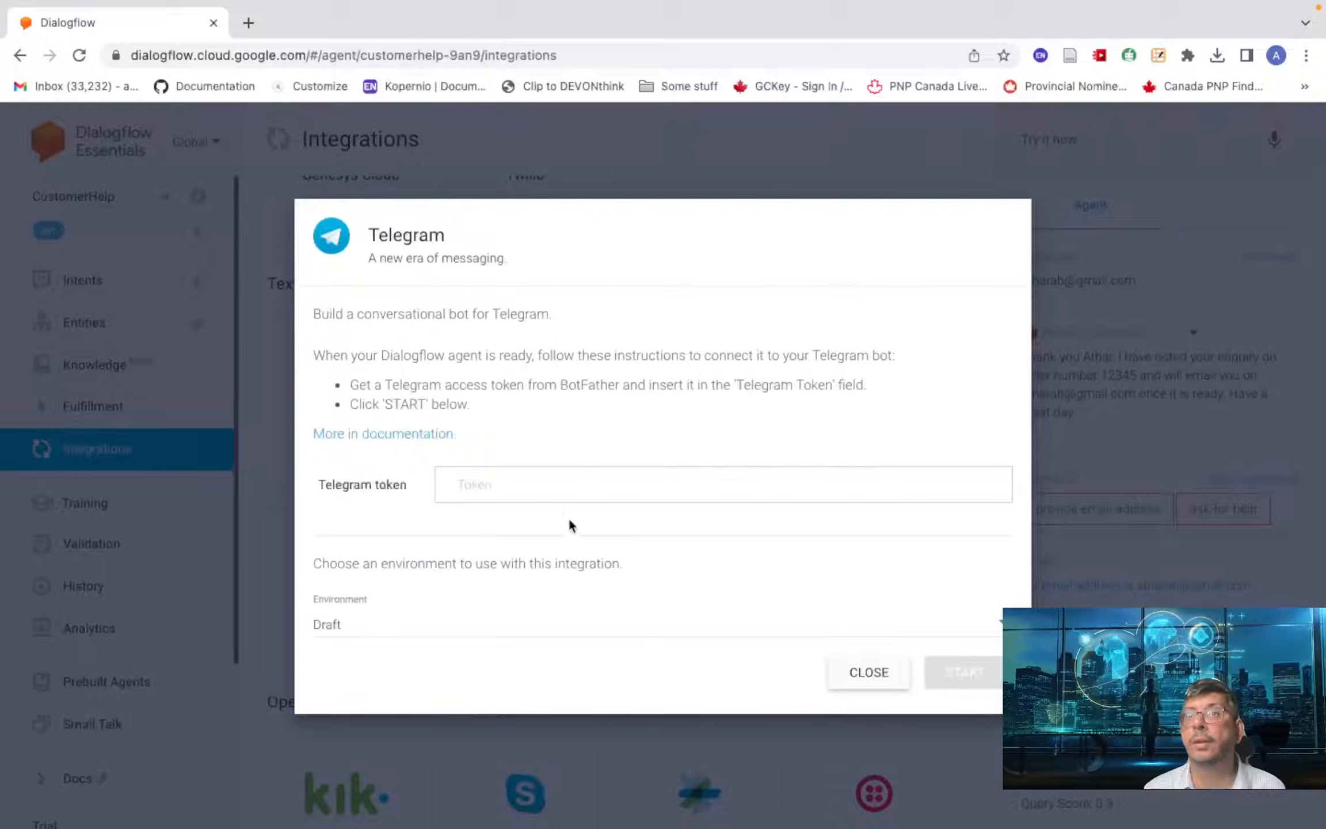
click(555, 484)
key(super+v)
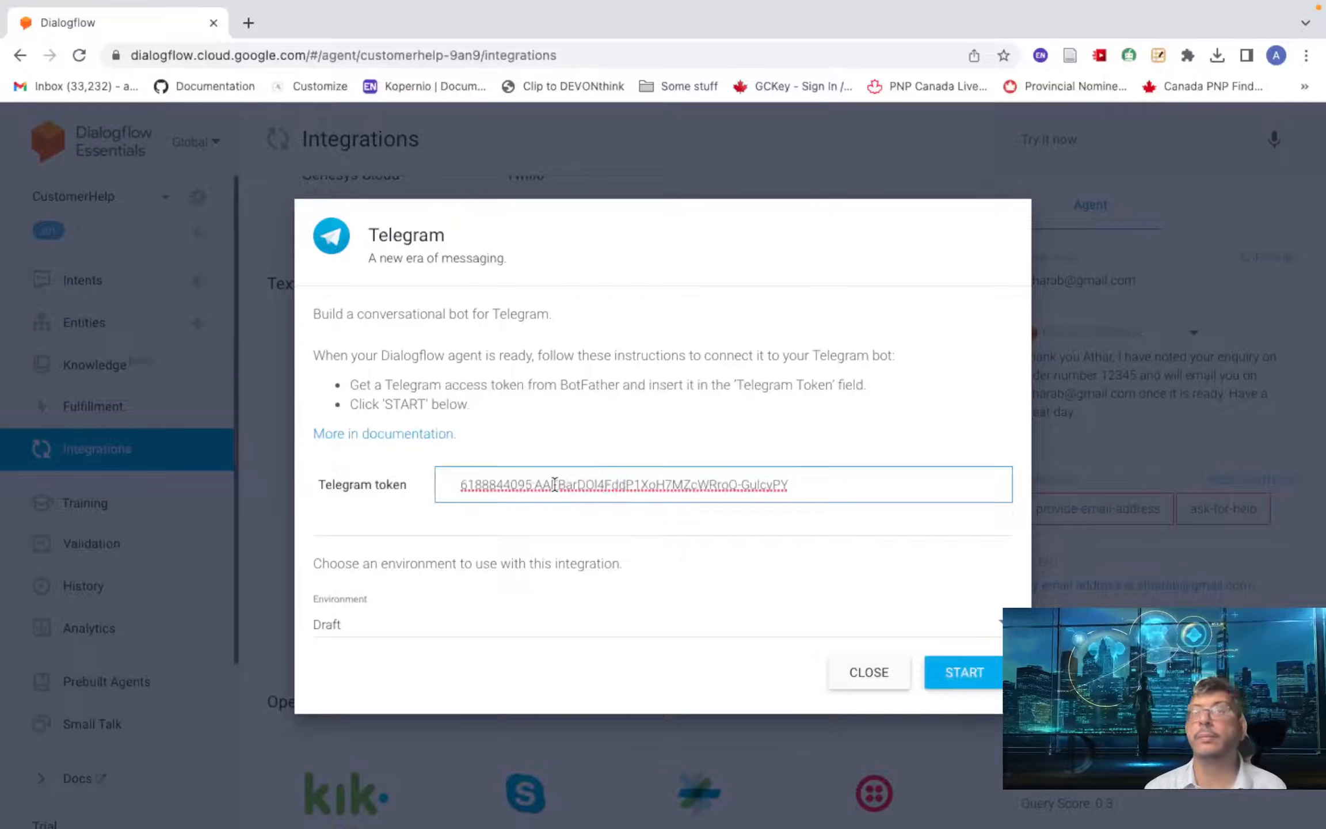
click(962, 672)
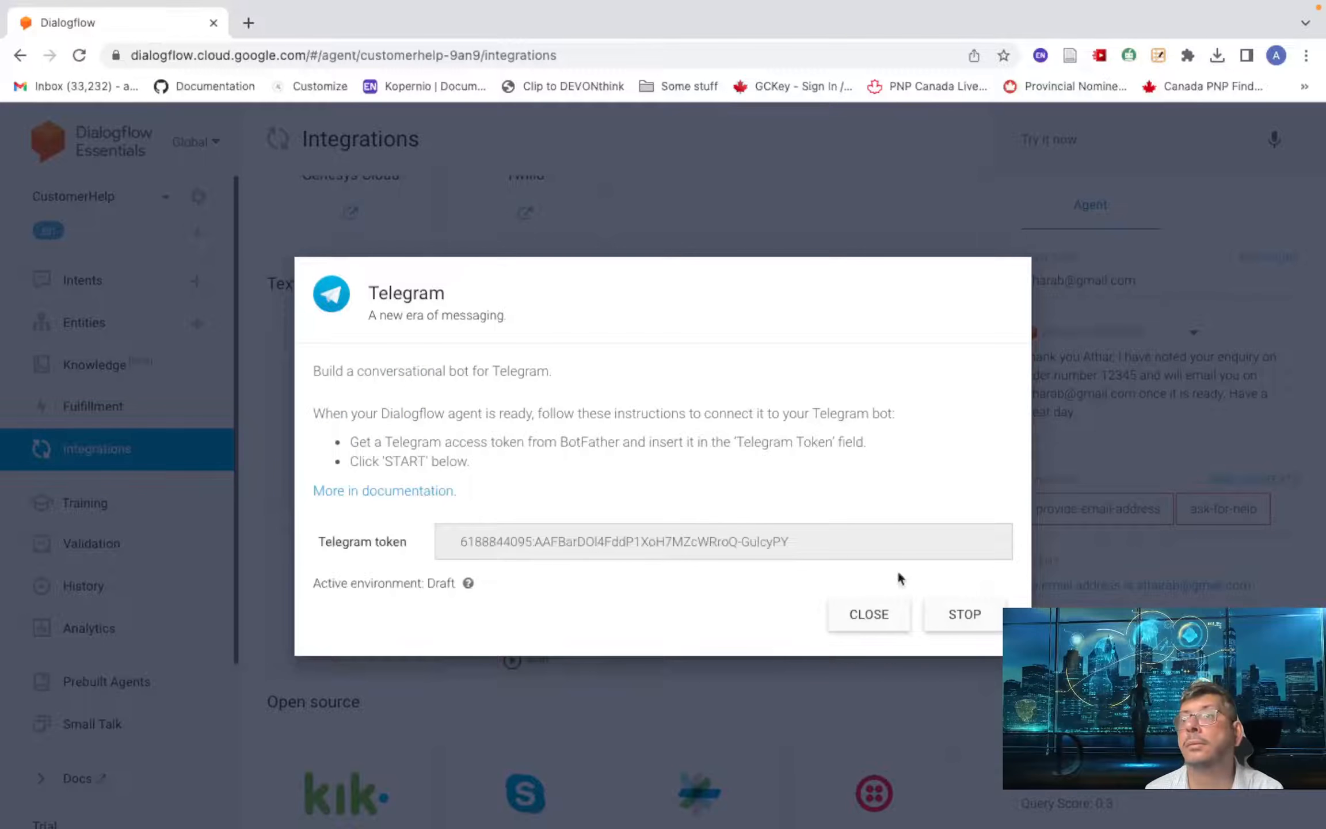
click(867, 616)
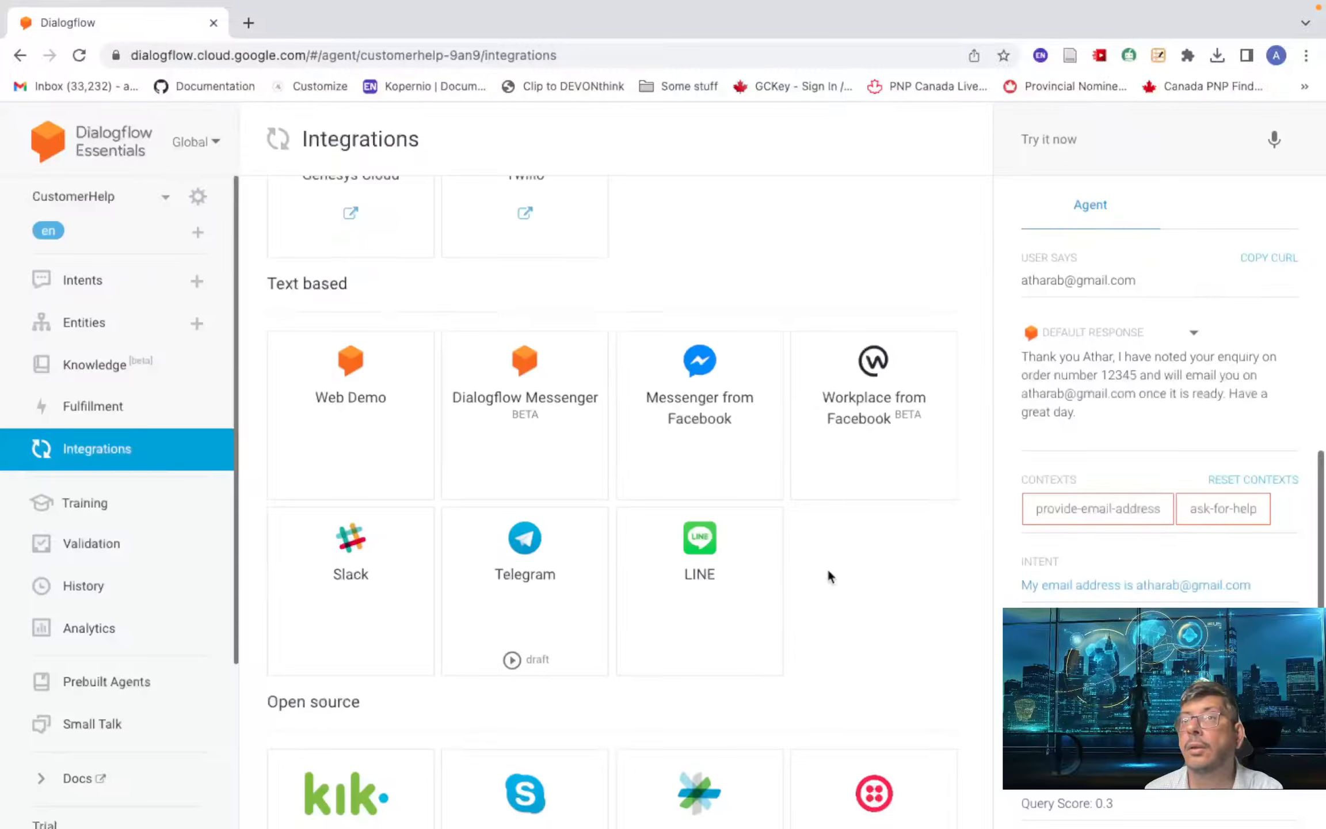
key(ctrl+Right)
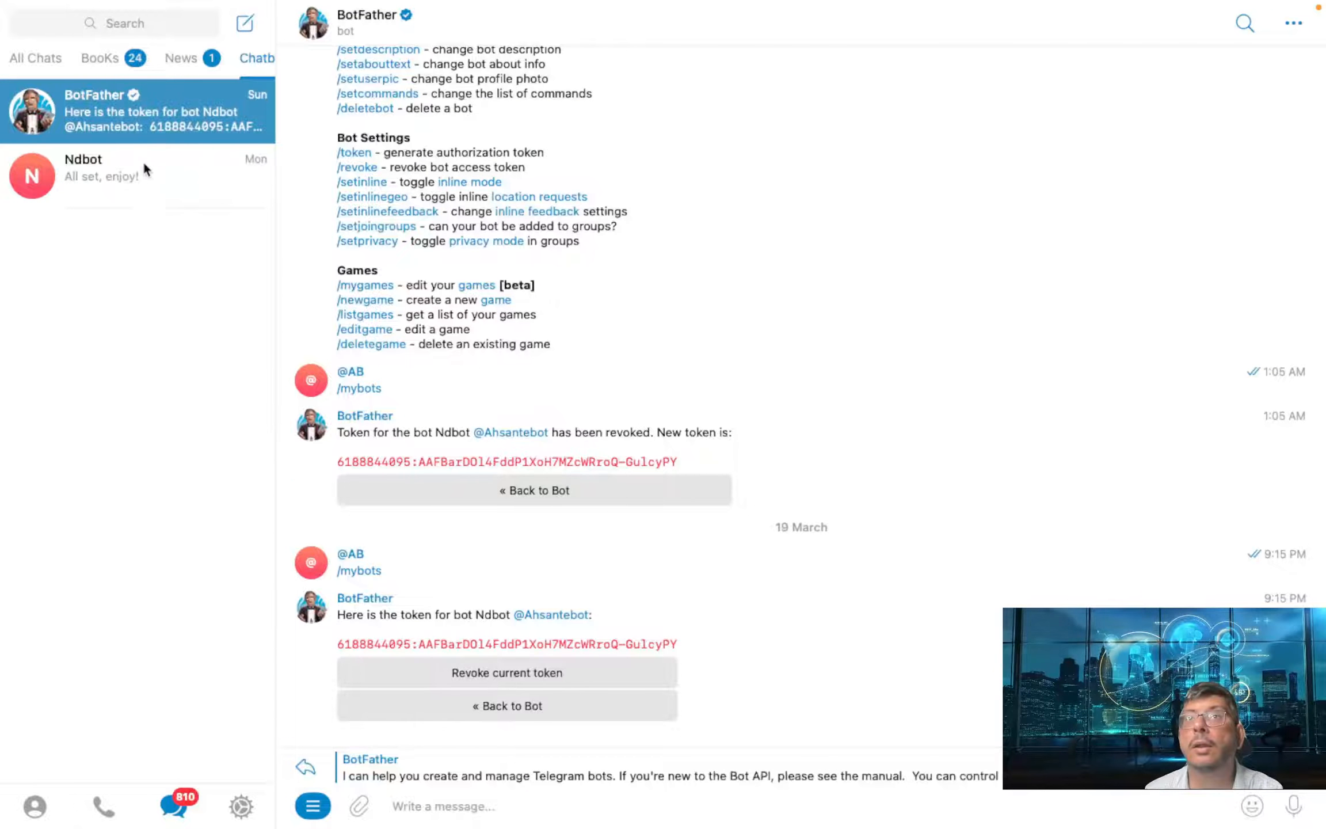
- In the Ndbot chat, send Hi, the user's name, and 'check order status'
click(143, 166)
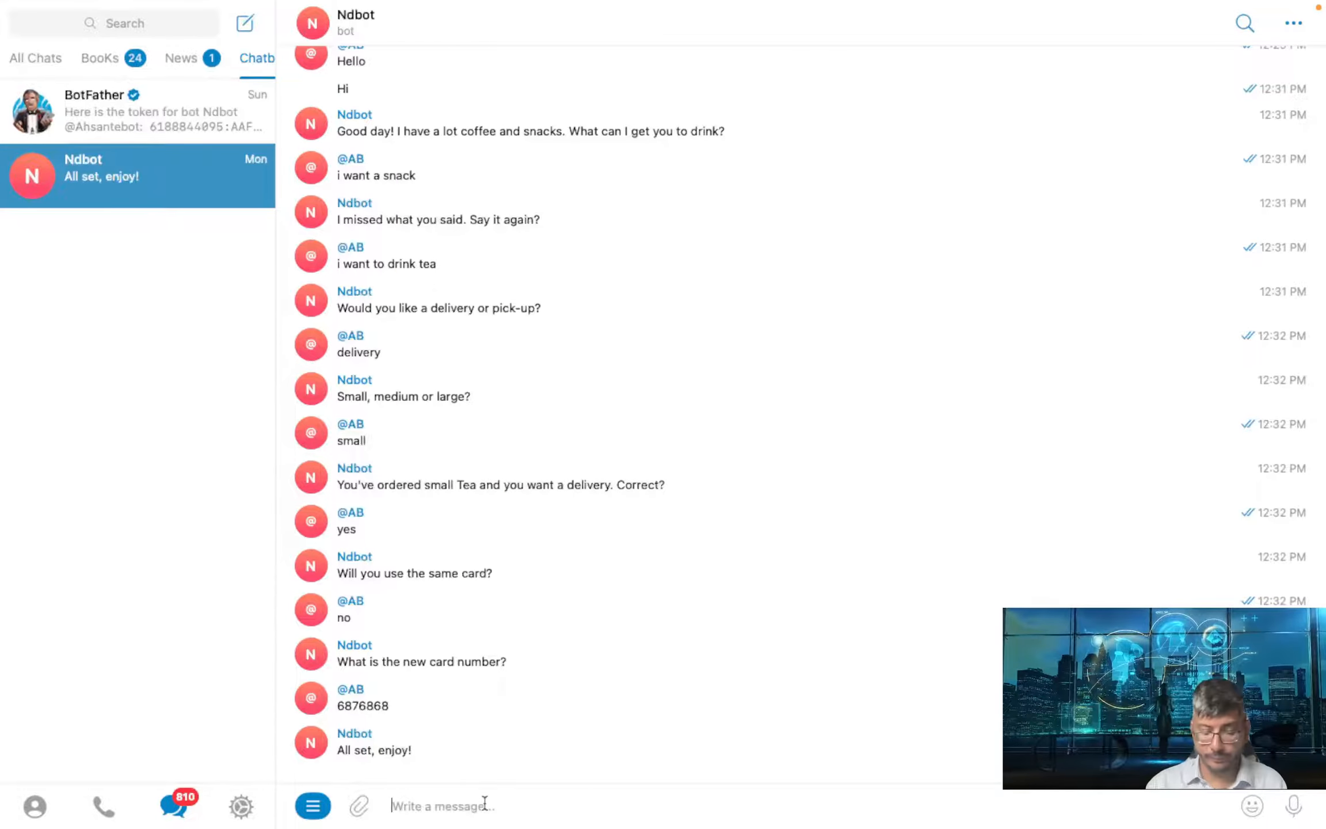
text(Hi)
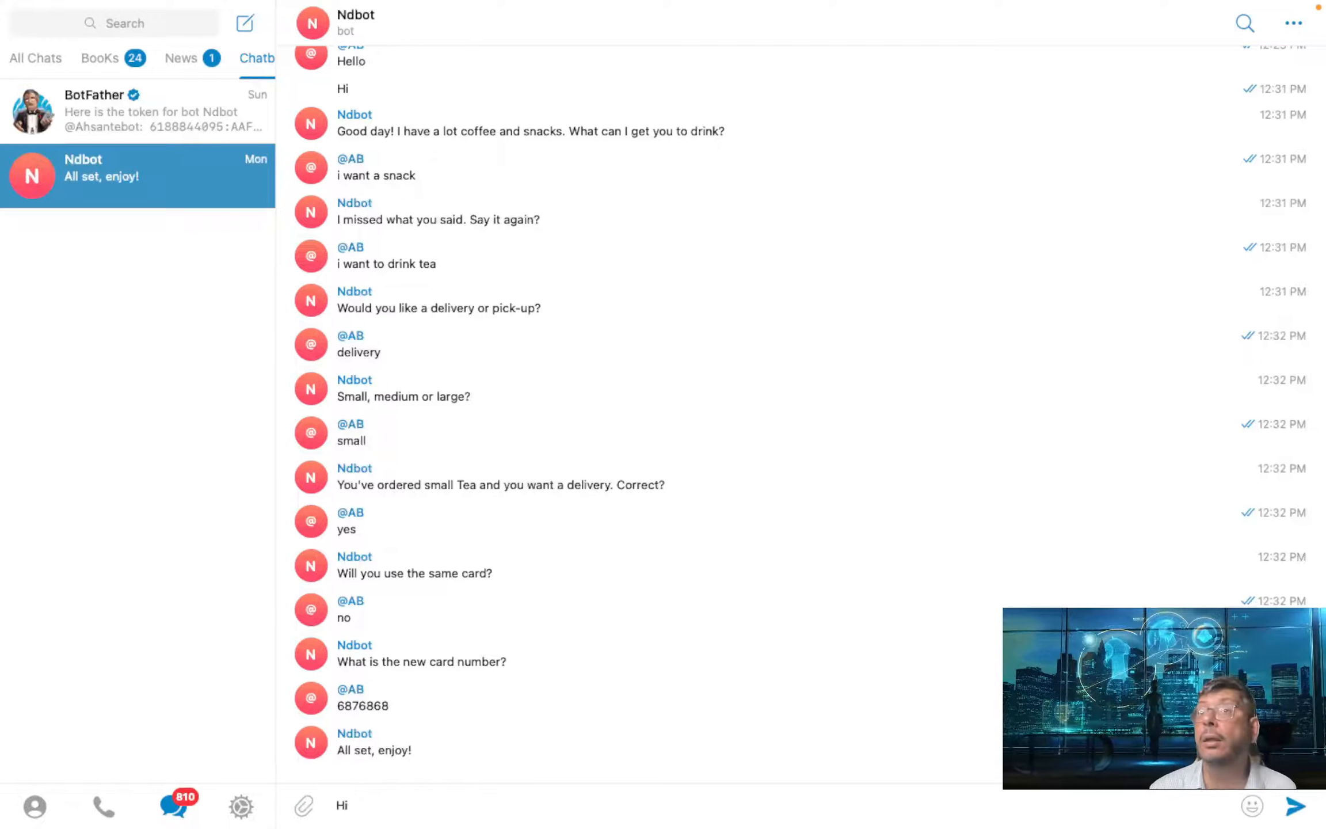
key(Return)
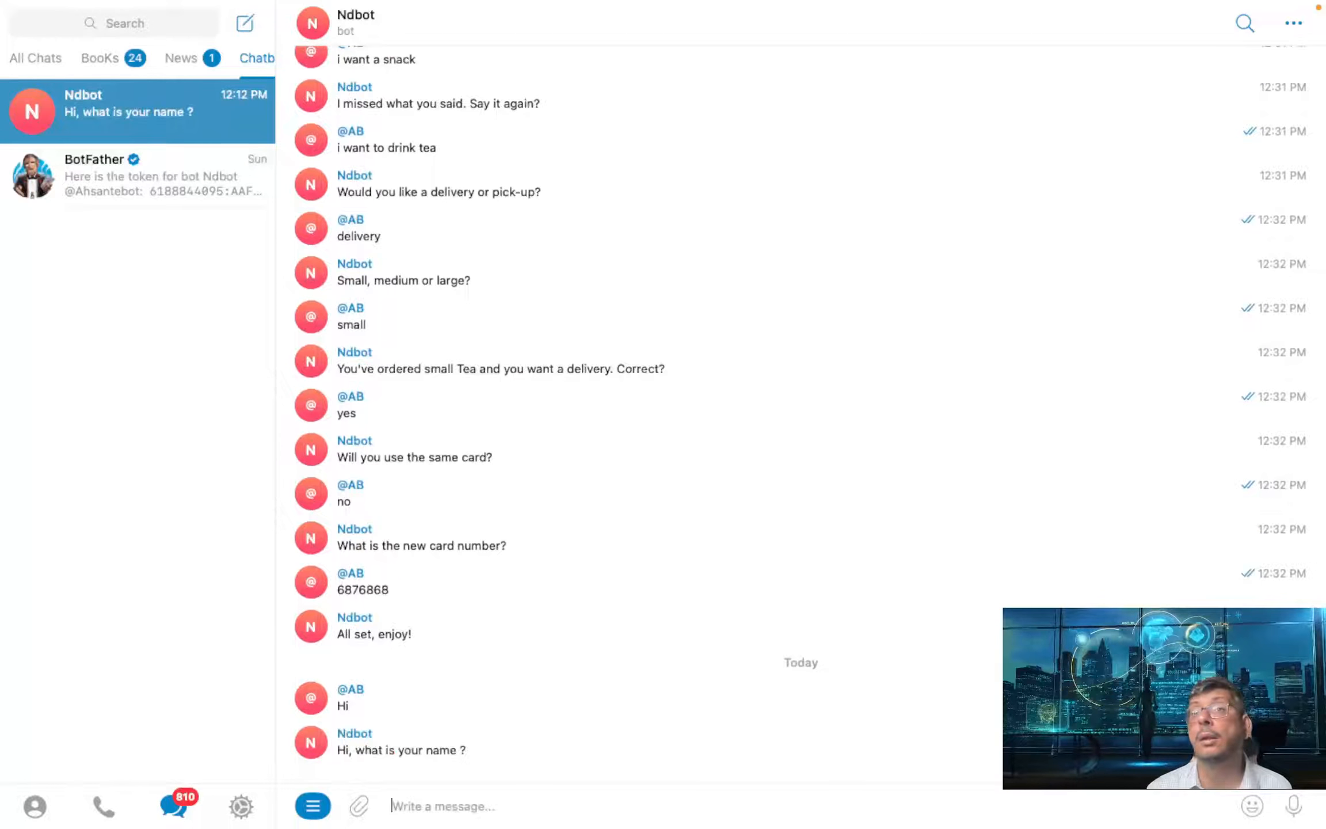
text(Athar)
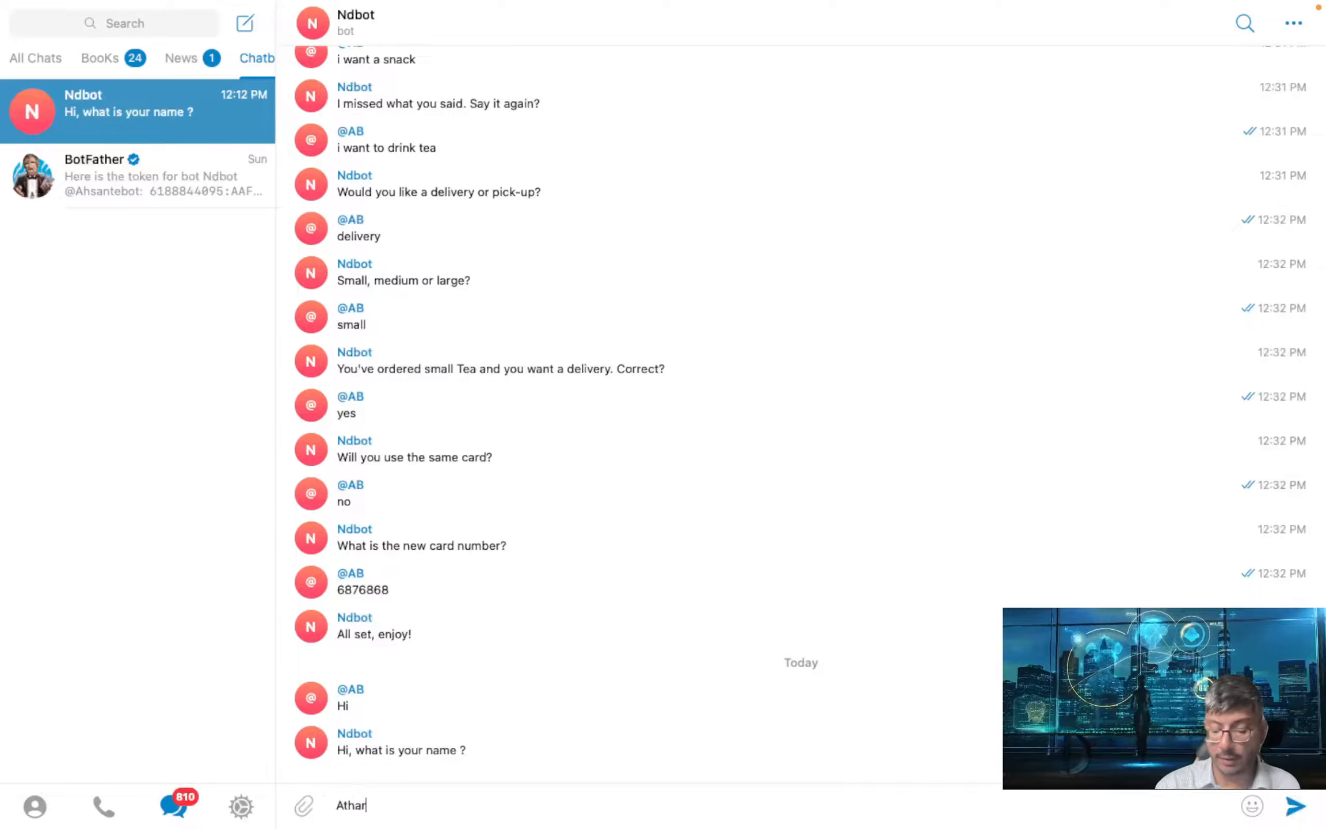
key(Return)
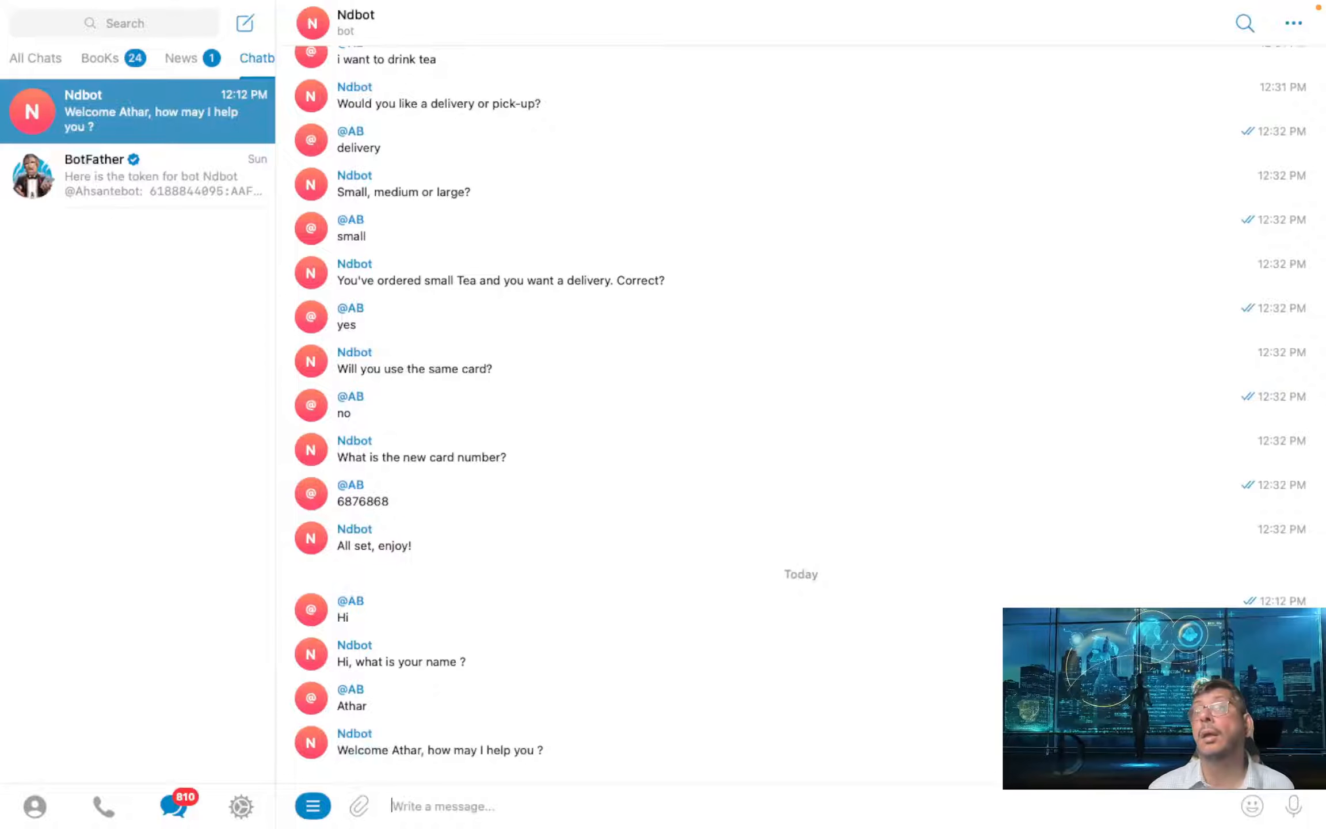
text(ck order sta)
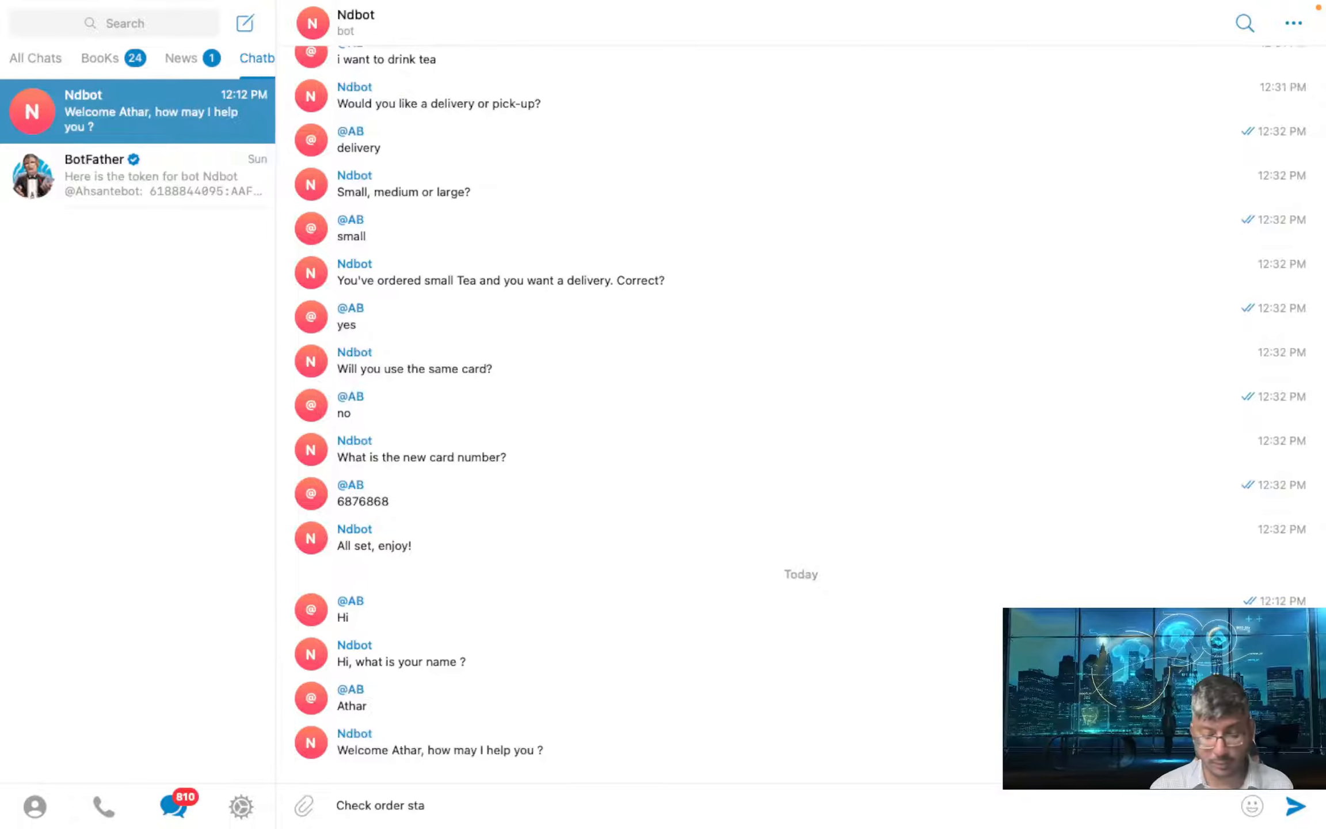
text(heck order status)
key(Return)
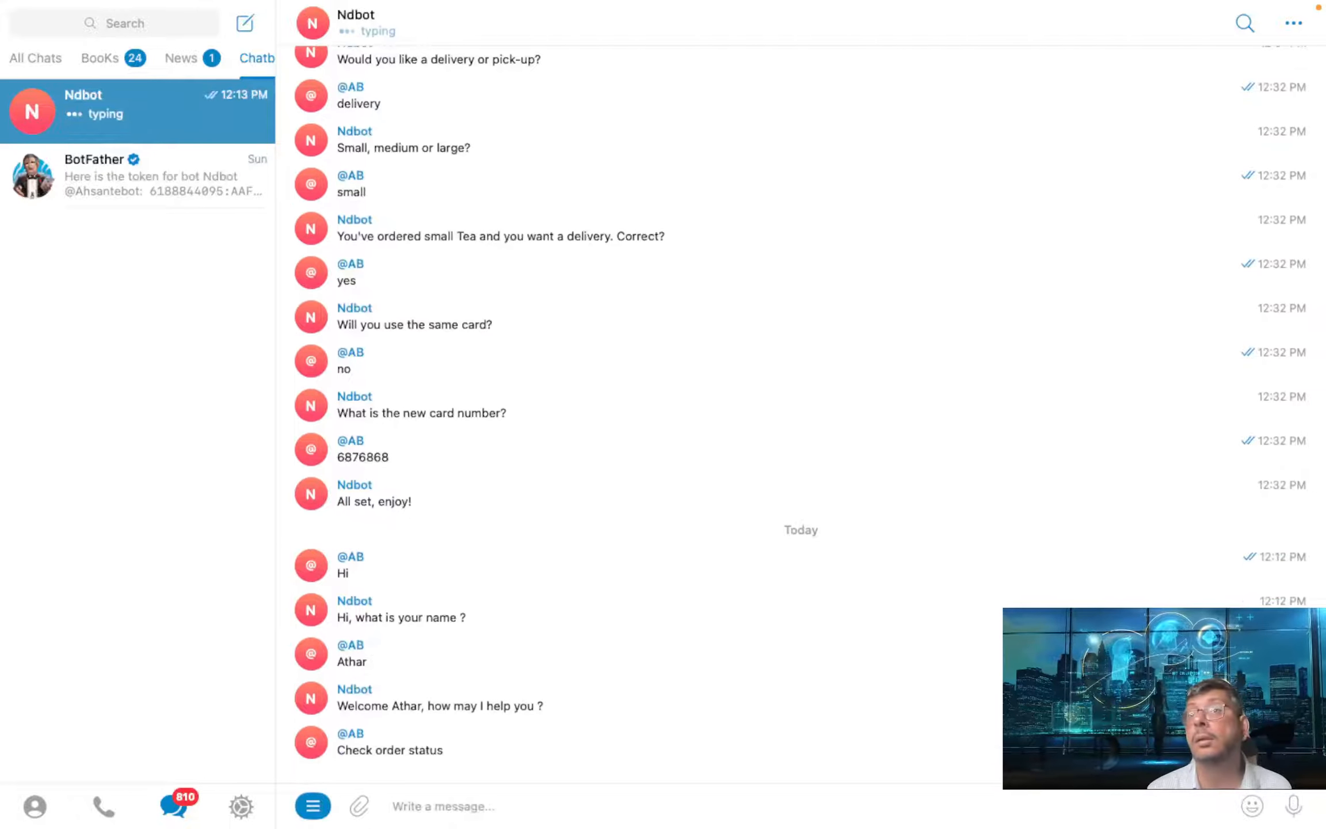
- Send order number 1 and the user's e-mail address, then switch back to Dialogflow
text(12345)
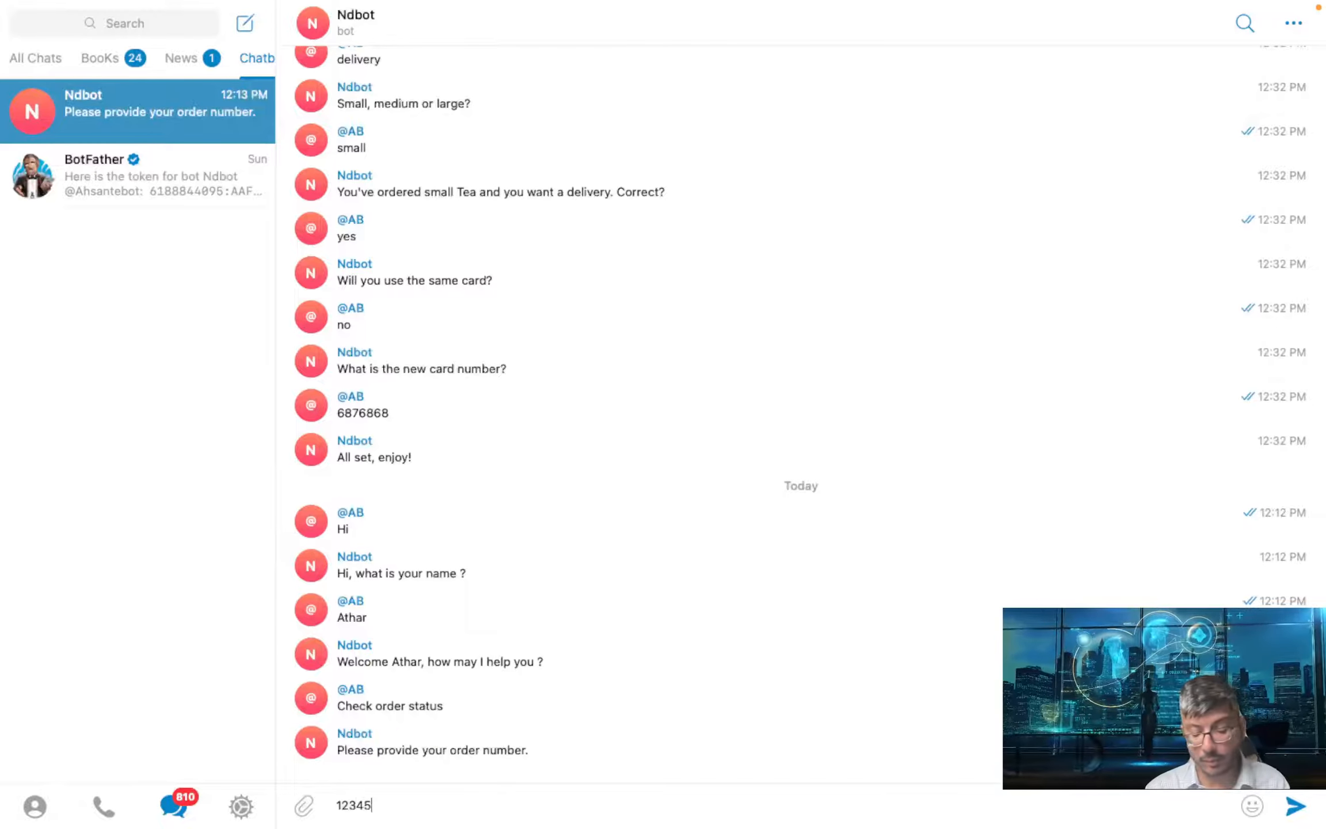
key(Return)
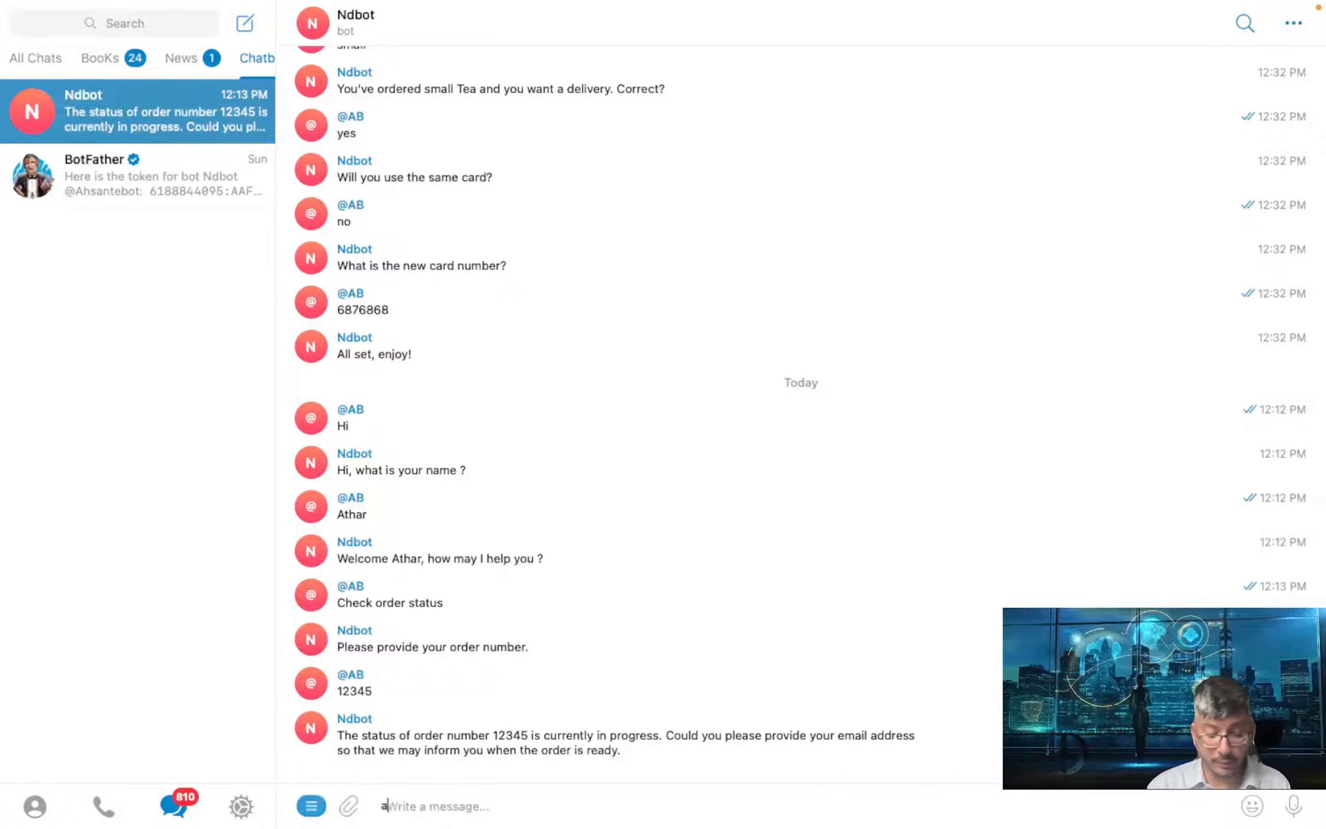
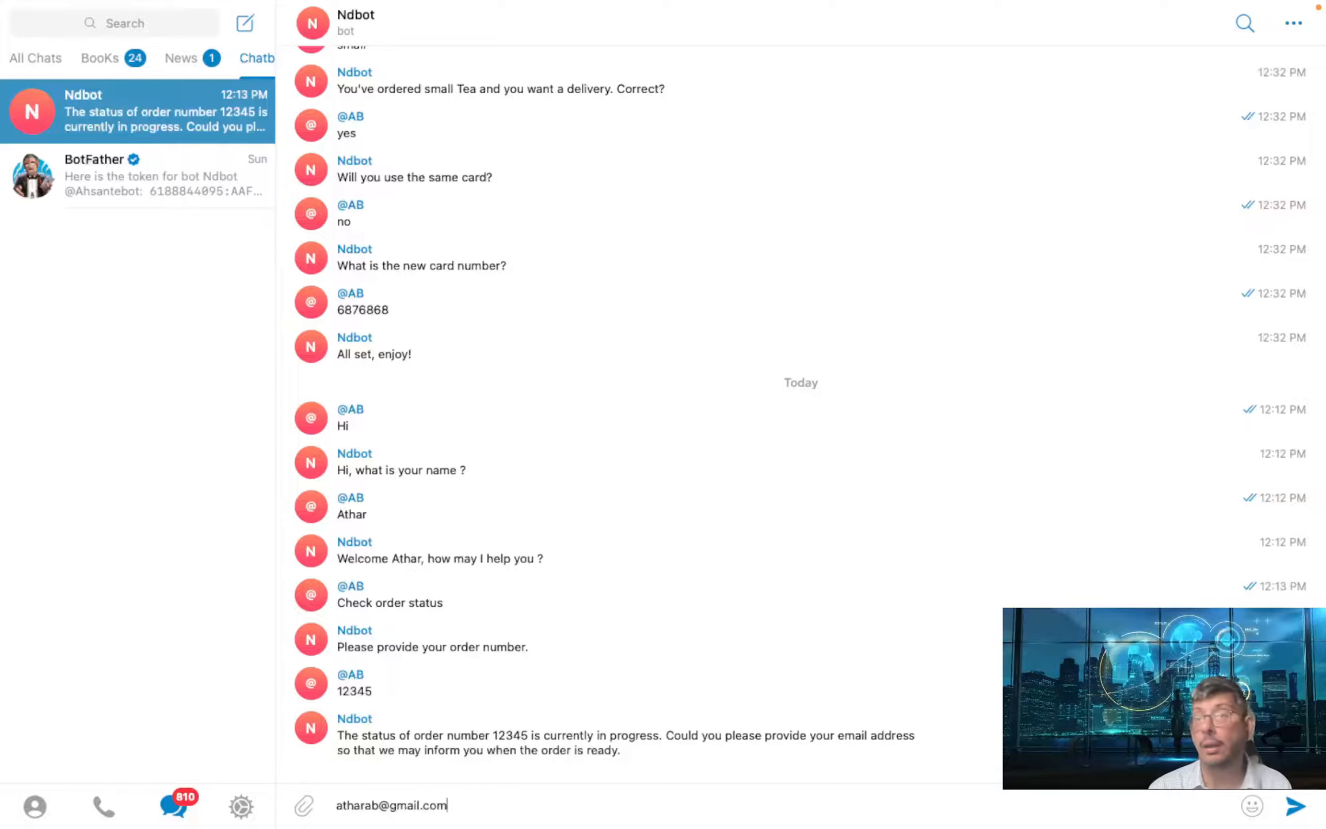
key(Return)
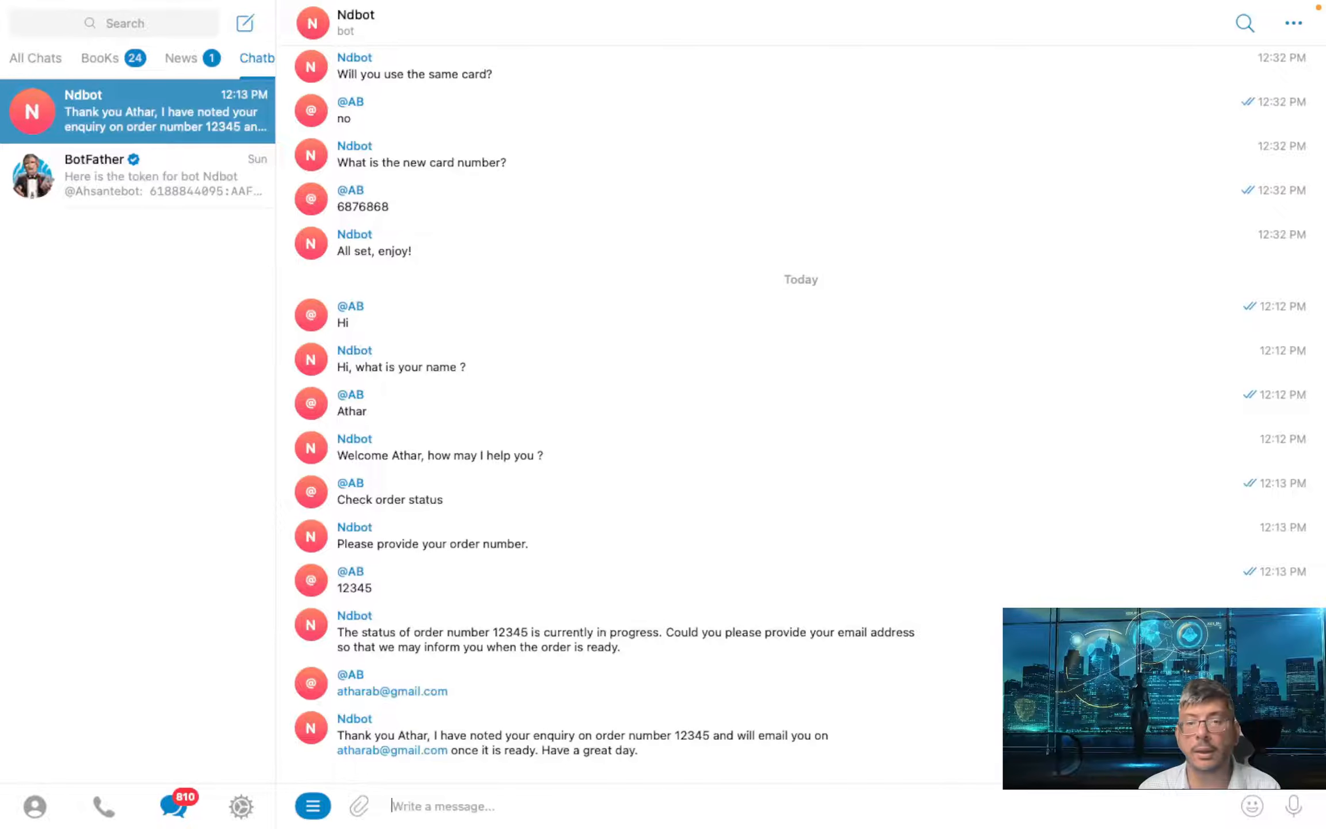
key(ctrl+Left)
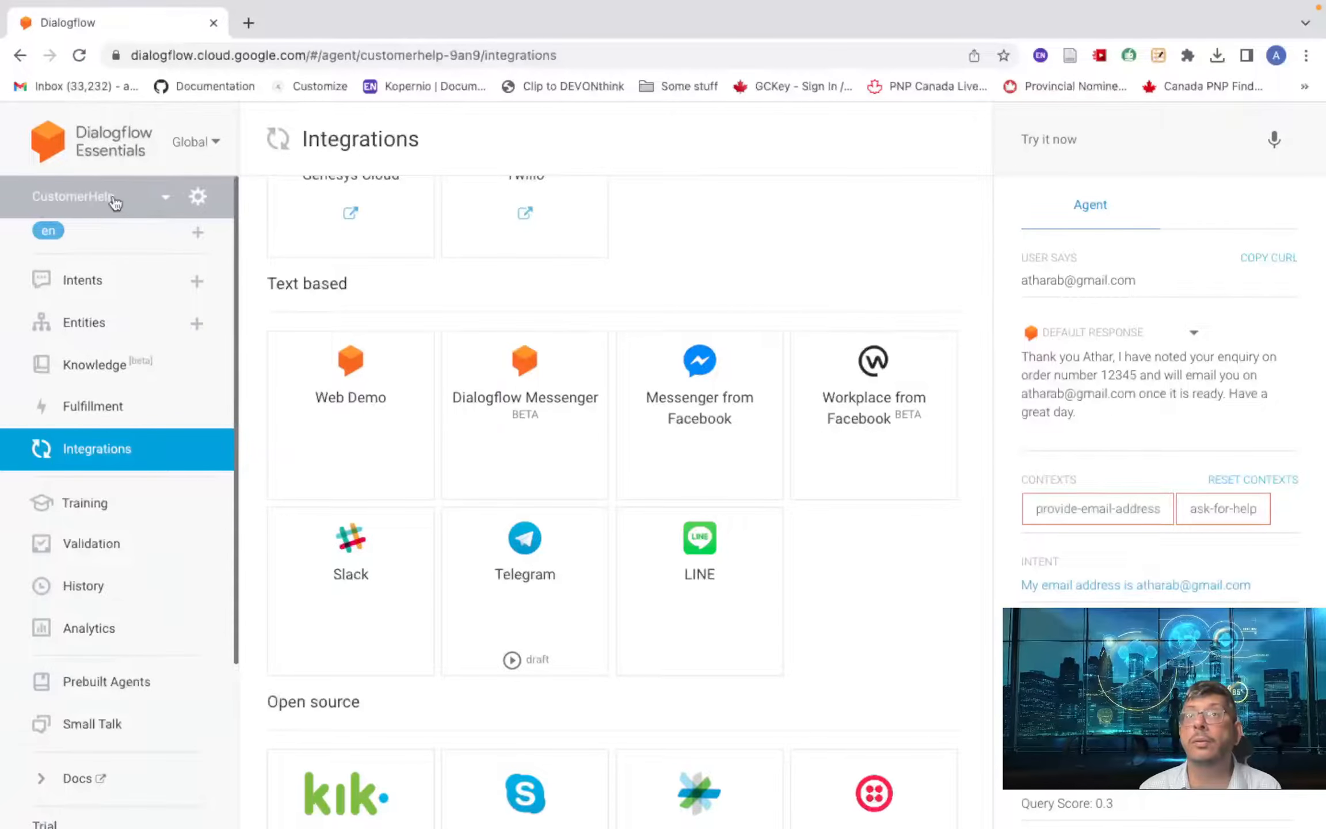
- Import the Coffee Shop agent from the Prebuilt Agents gallery
scroll(118, 489, down, 4)
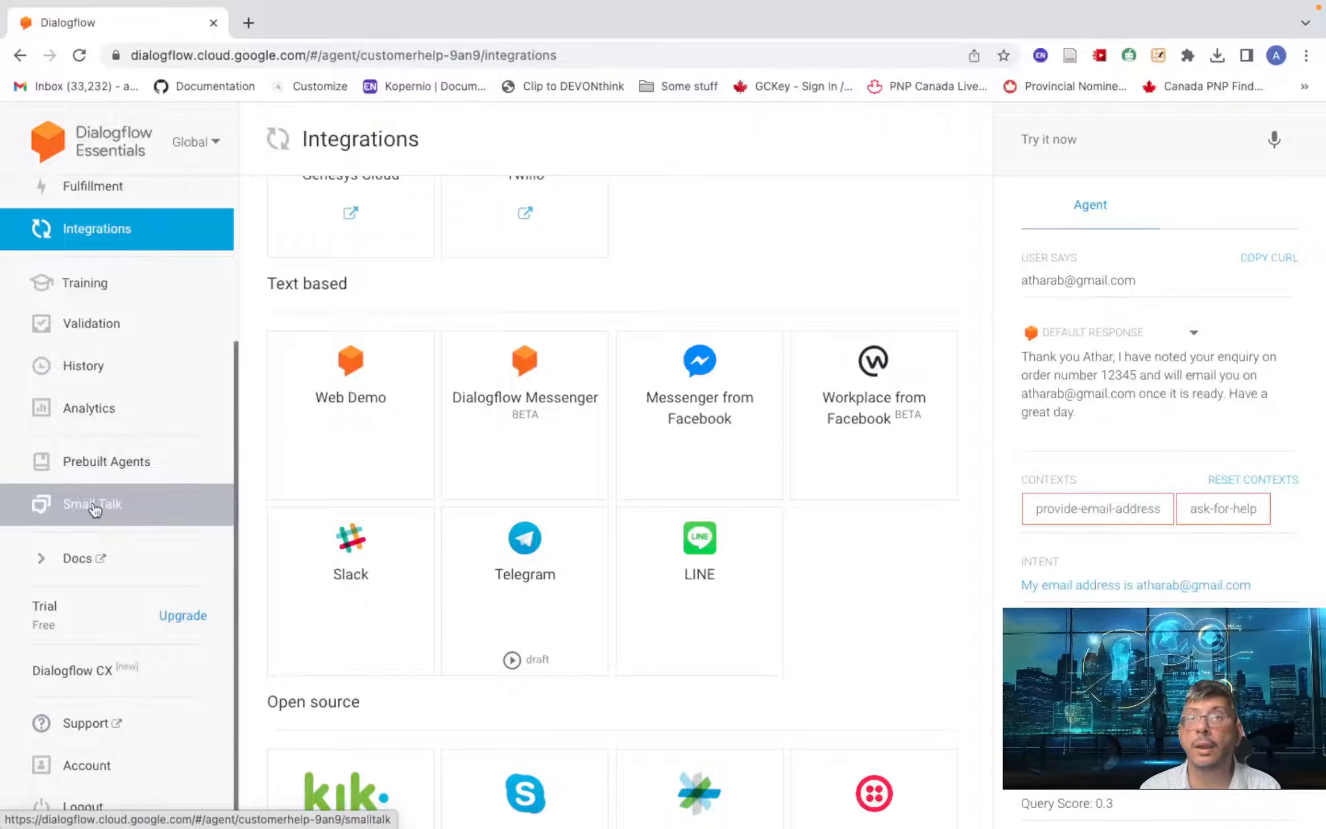
scroll(103, 489, up, 1)
click(104, 476)
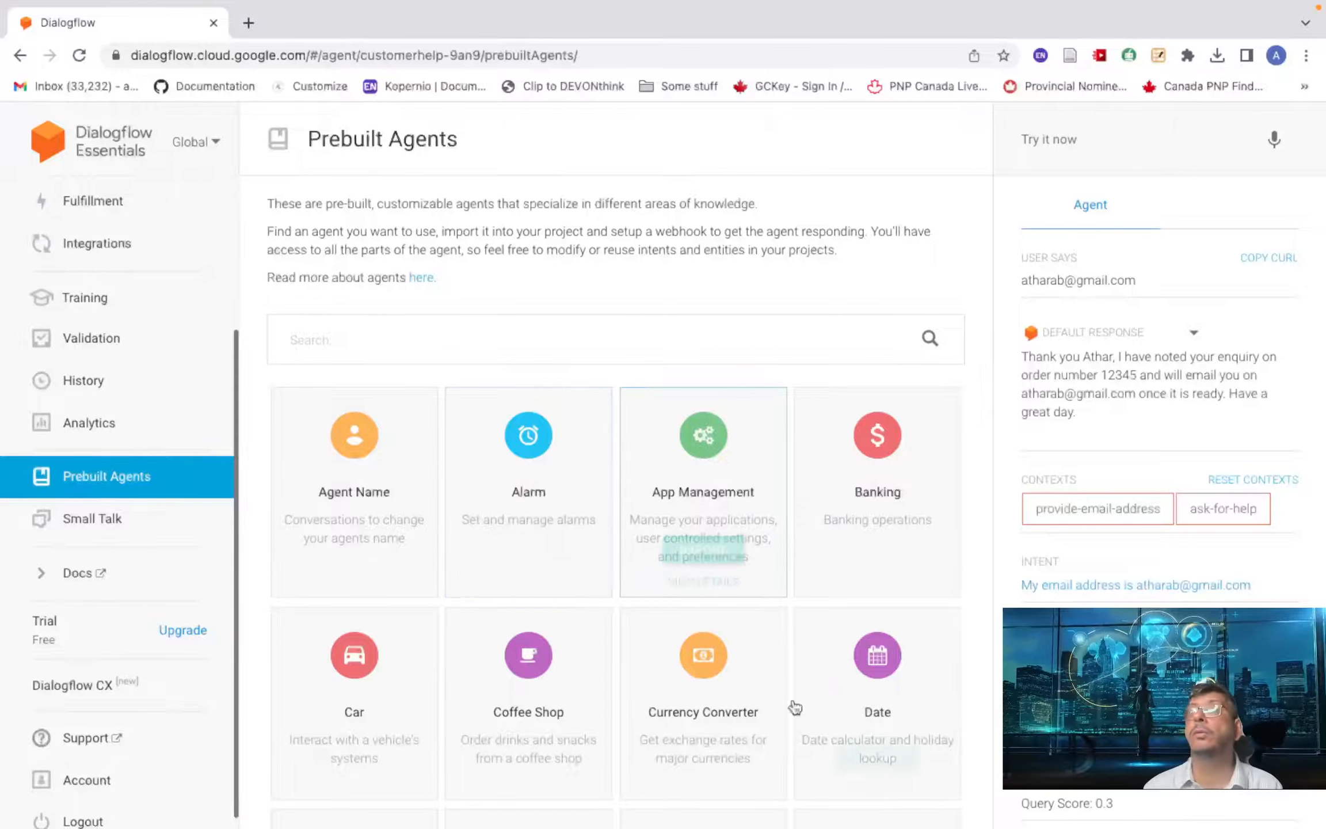
scroll(698, 562, down, 6)
scroll(417, 449, up, 2)
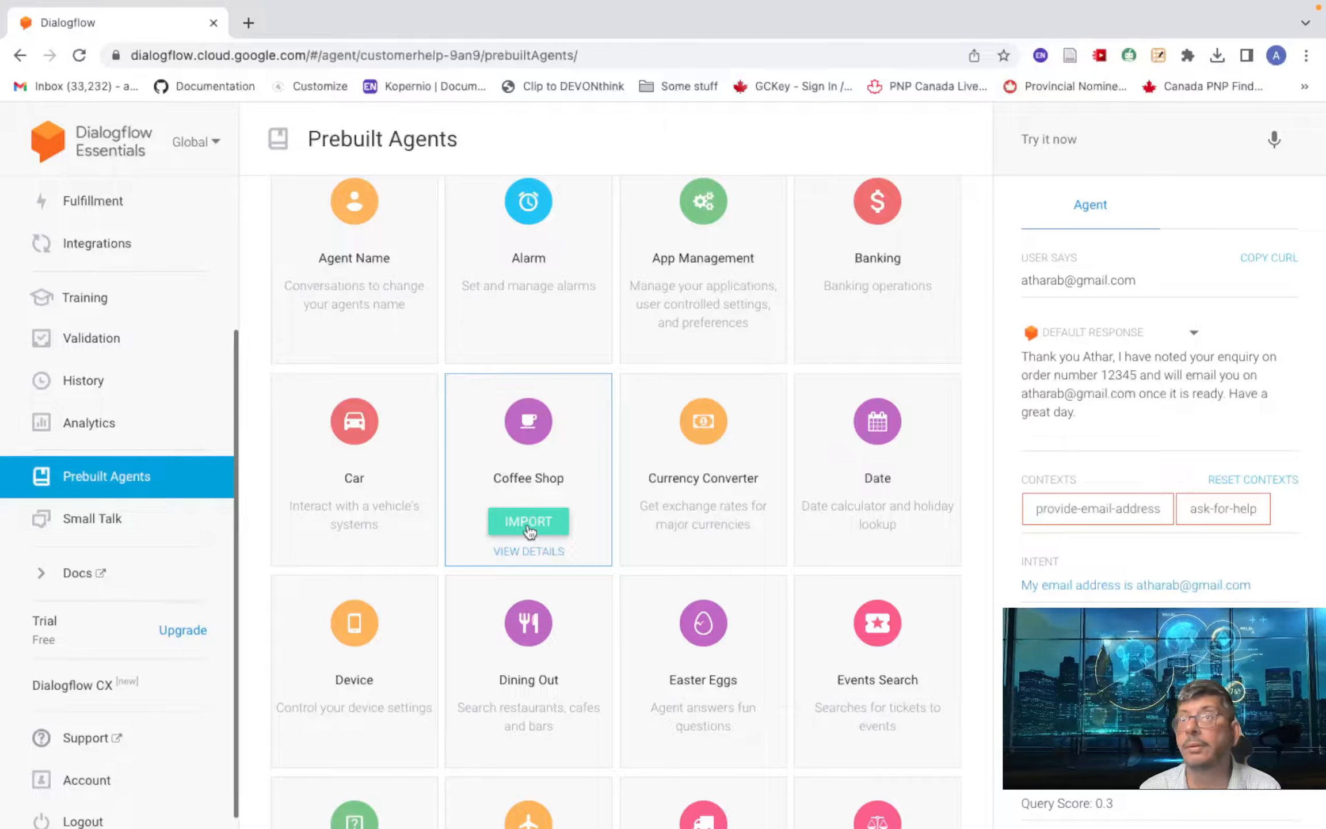
click(529, 524)
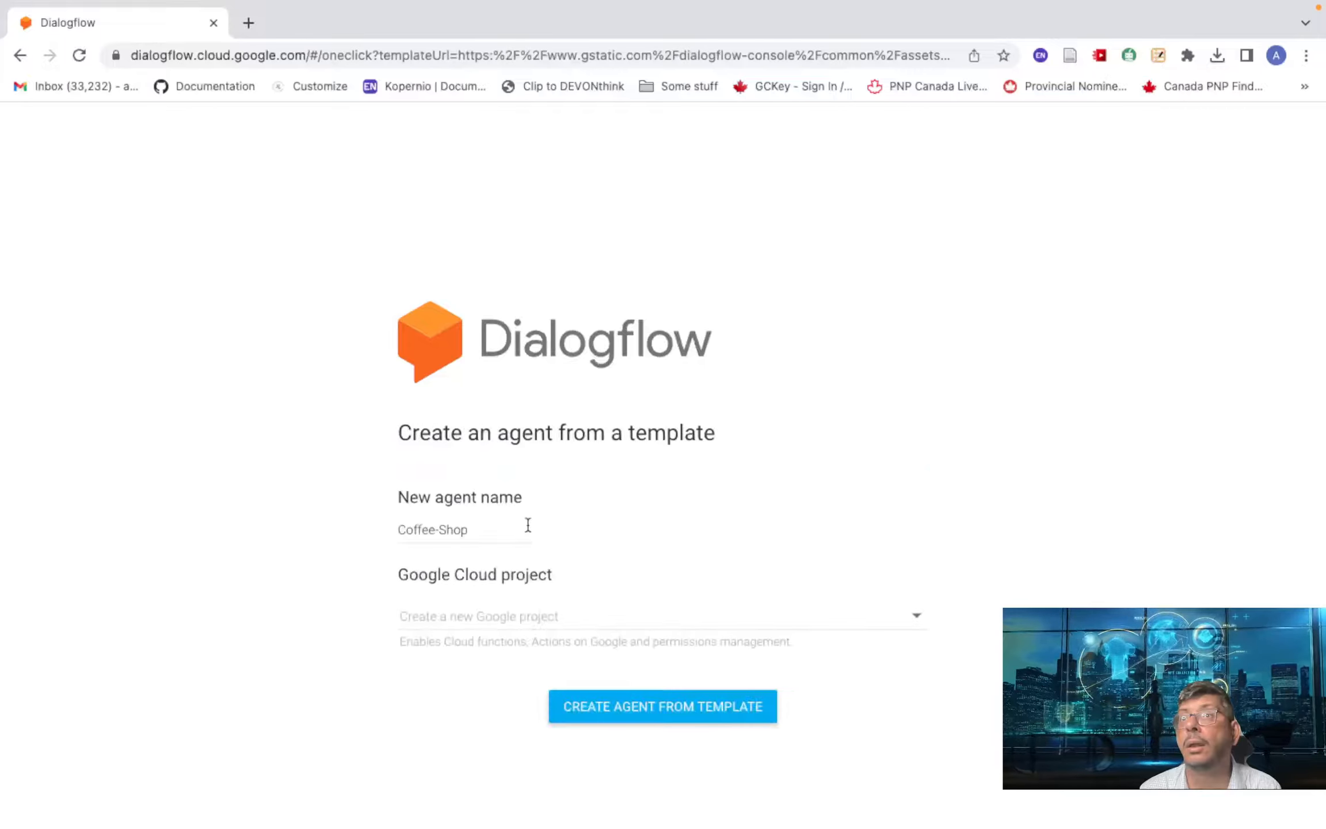
- Create the Coffee-Shop agent from the template in project youtube-wordpress-182013 and open it
click(905, 621)
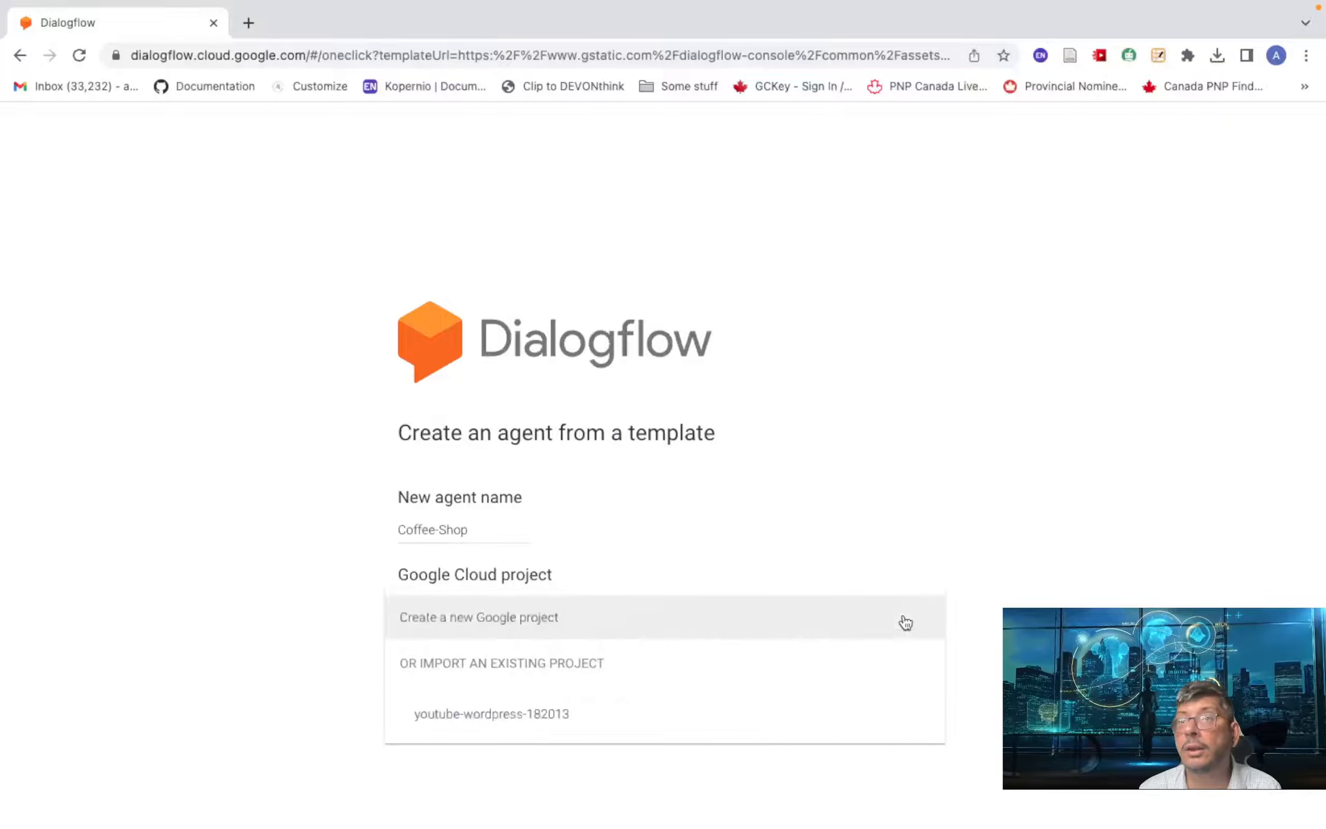
click(562, 717)
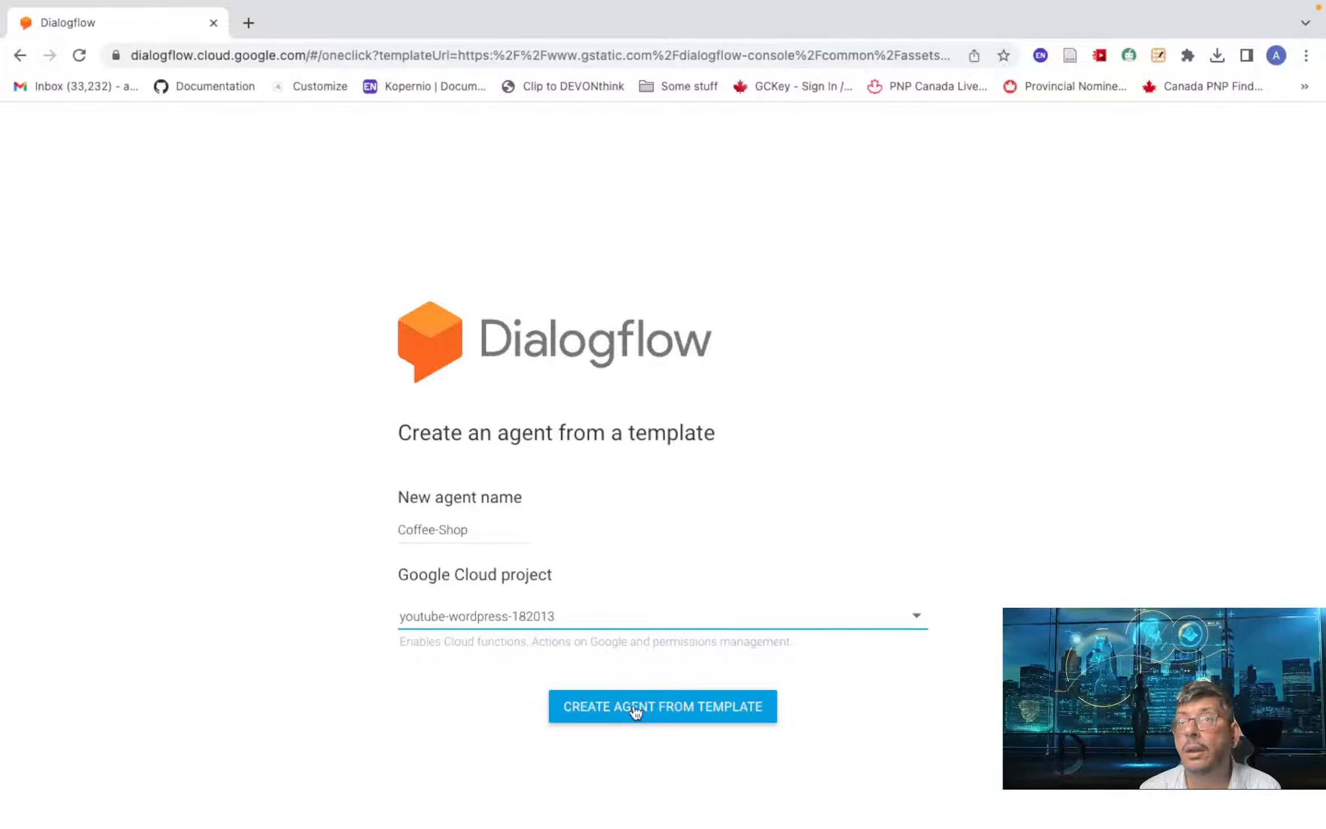
click(636, 712)
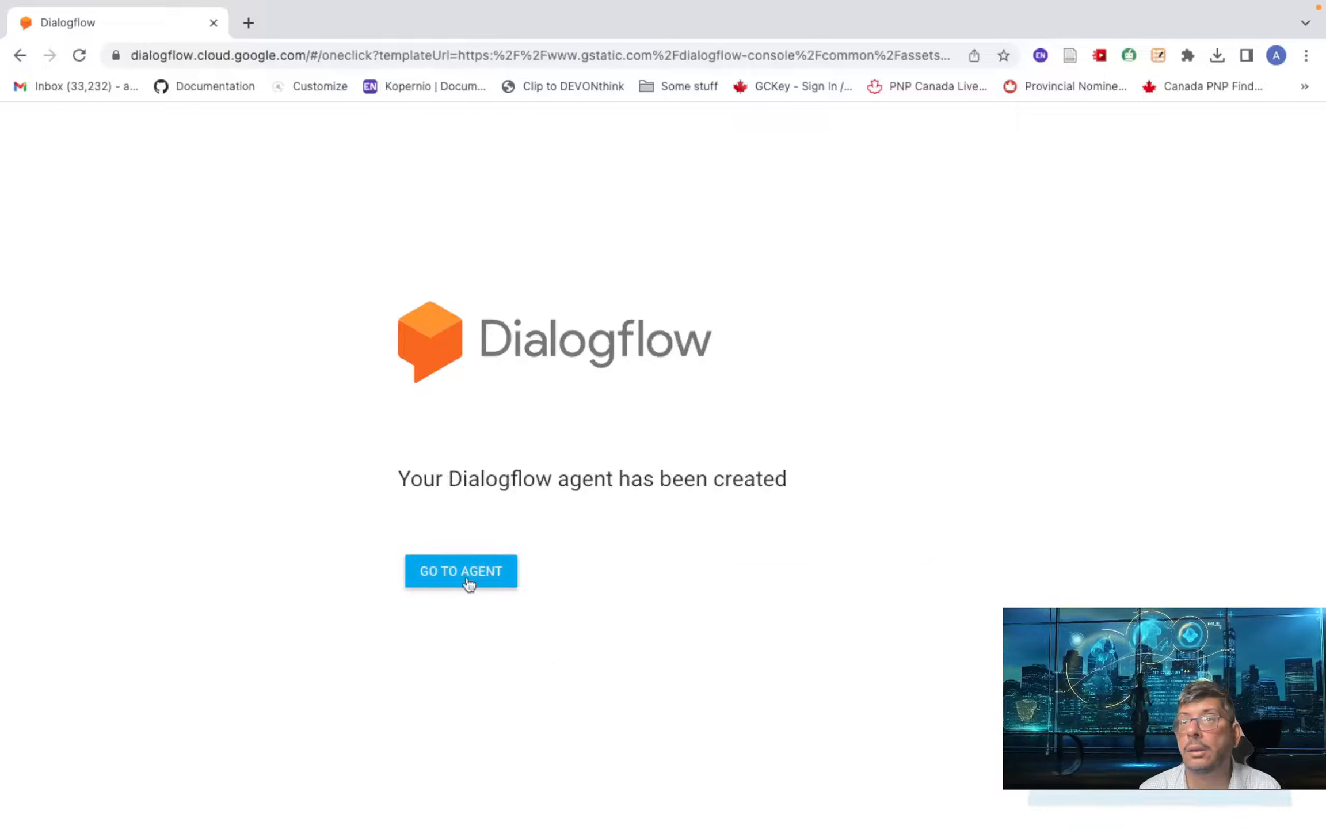
click(468, 578)
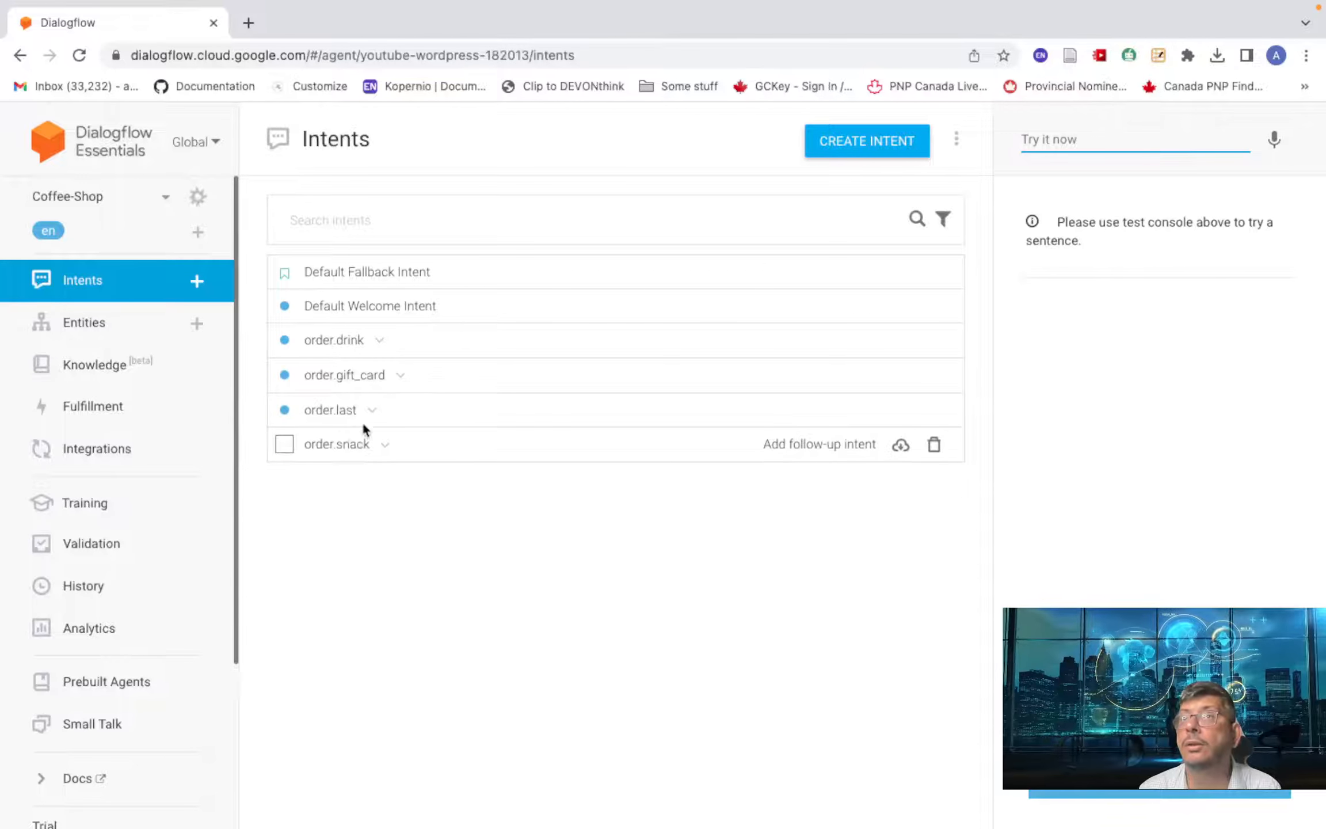
- Browse the Coffee-Shop agent's entities and intents, then go to its Integrations page
click(173, 332)
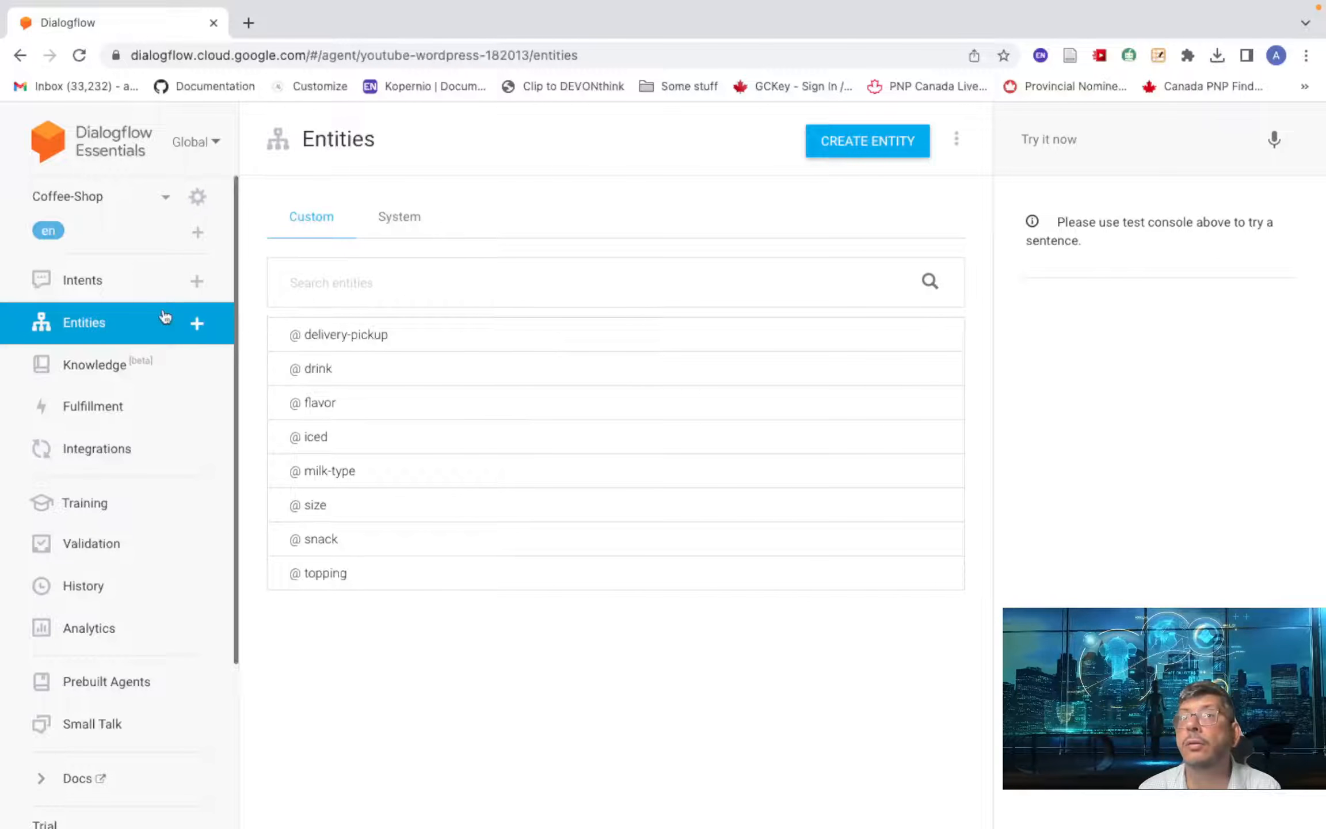
click(73, 281)
click(1072, 151)
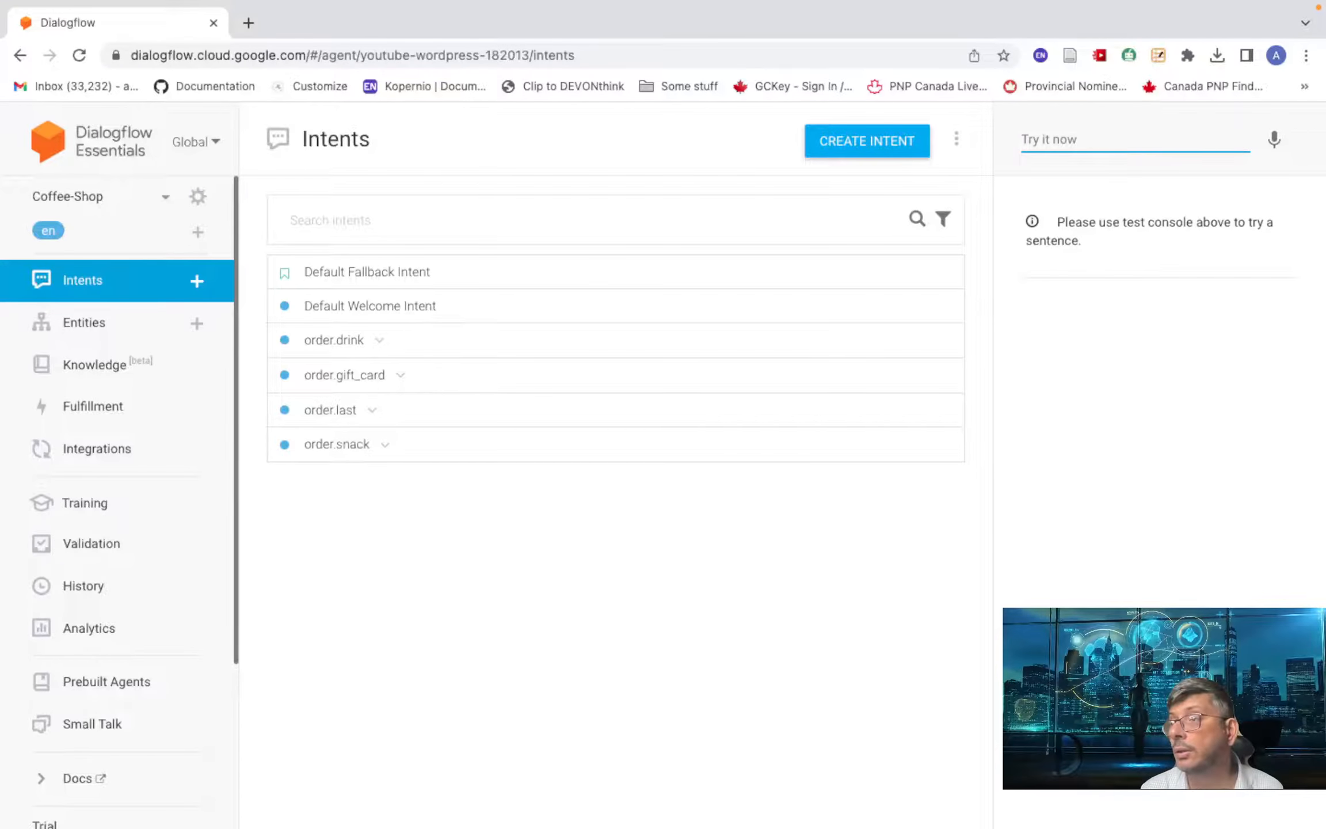
click(107, 451)
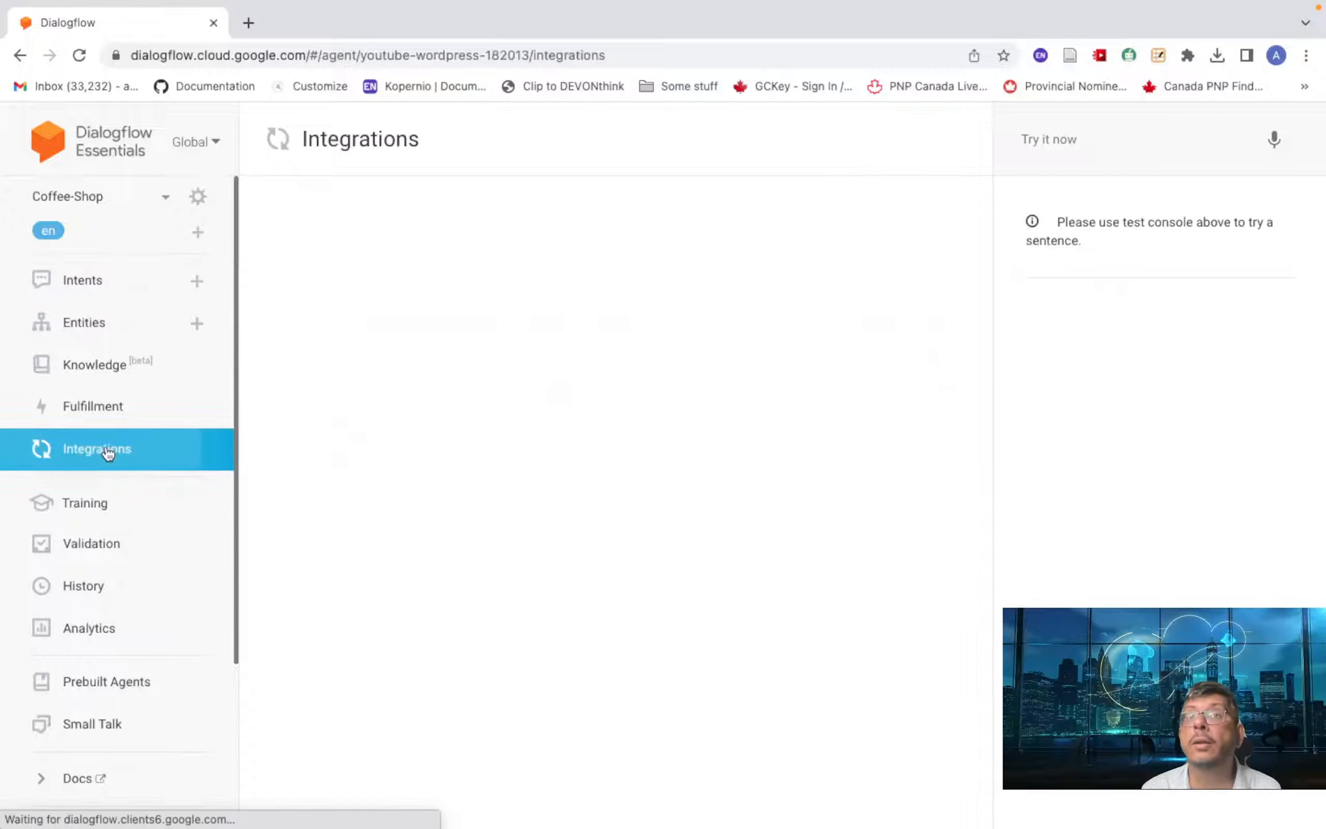
- Bring the Telegram Ndbot chat in front of Dialogflow's Integrations page
scroll(479, 538, down, 5)
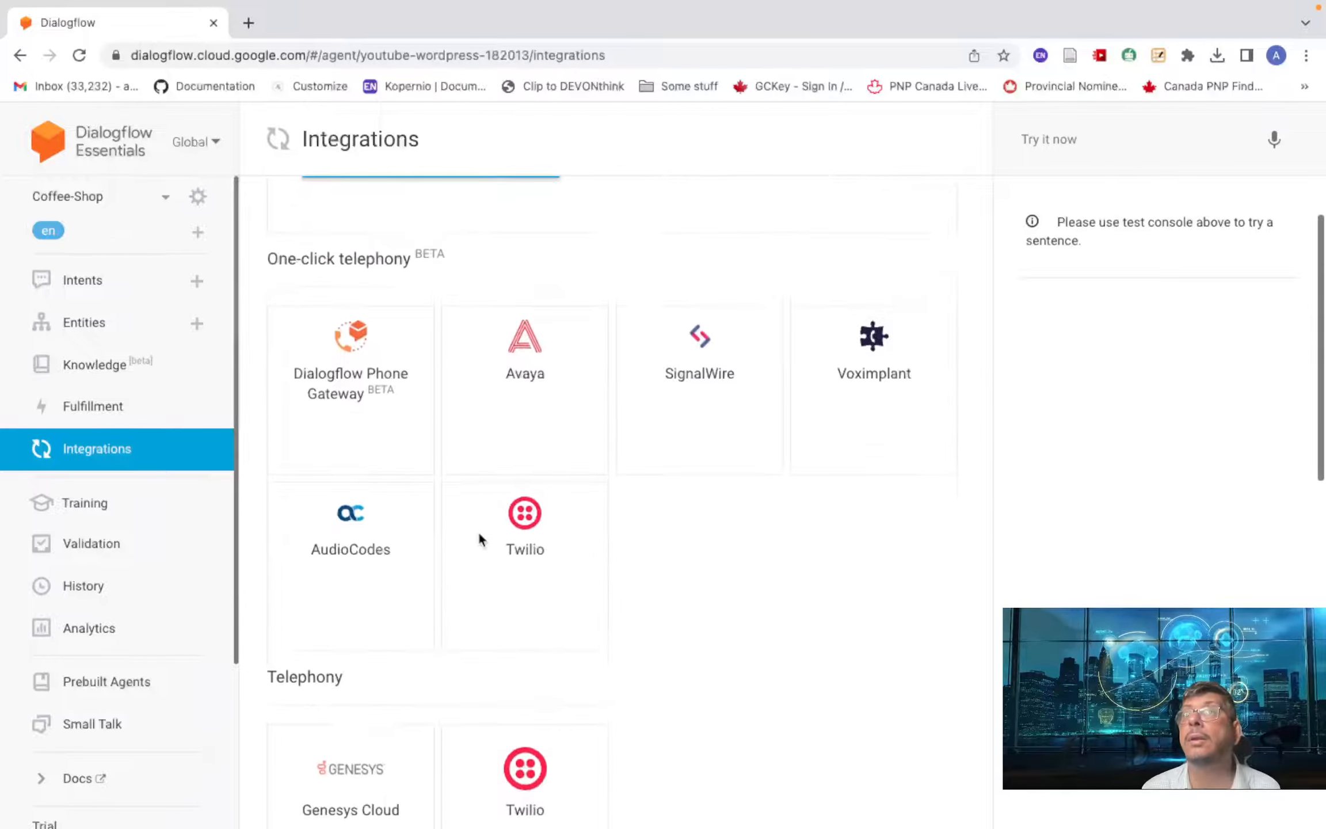
scroll(479, 538, up, 3)
scroll(446, 748, down, 2)
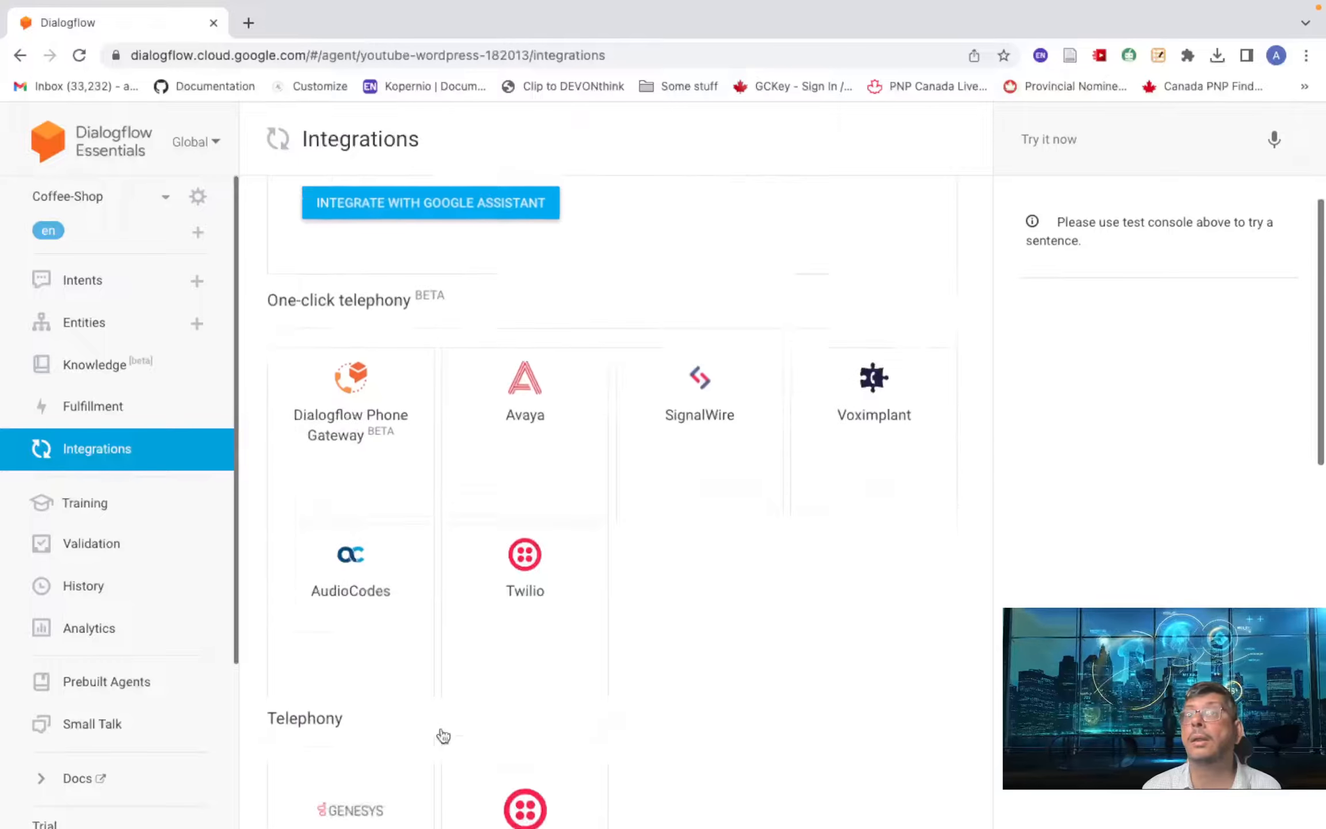
scroll(443, 735, down, 5)
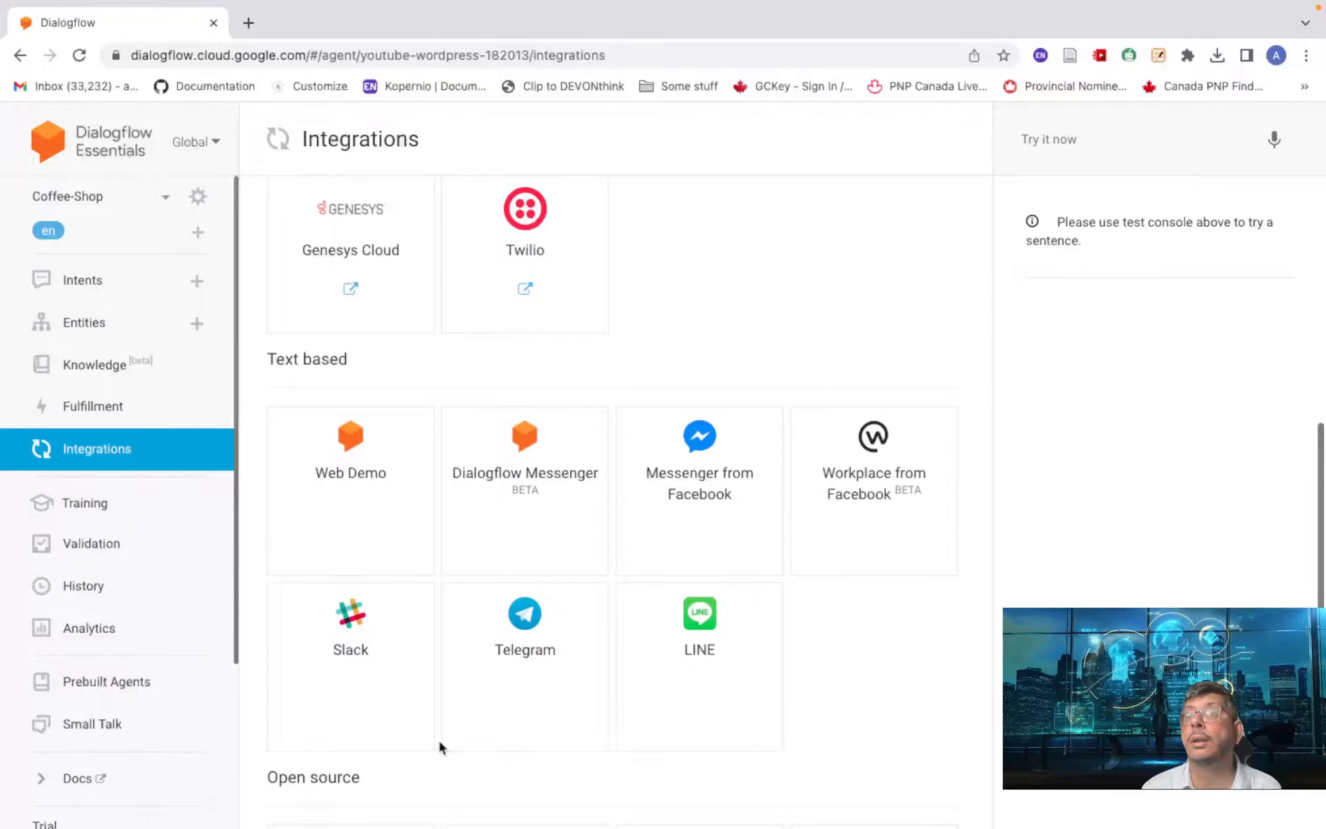
mouse_move(457, 823)
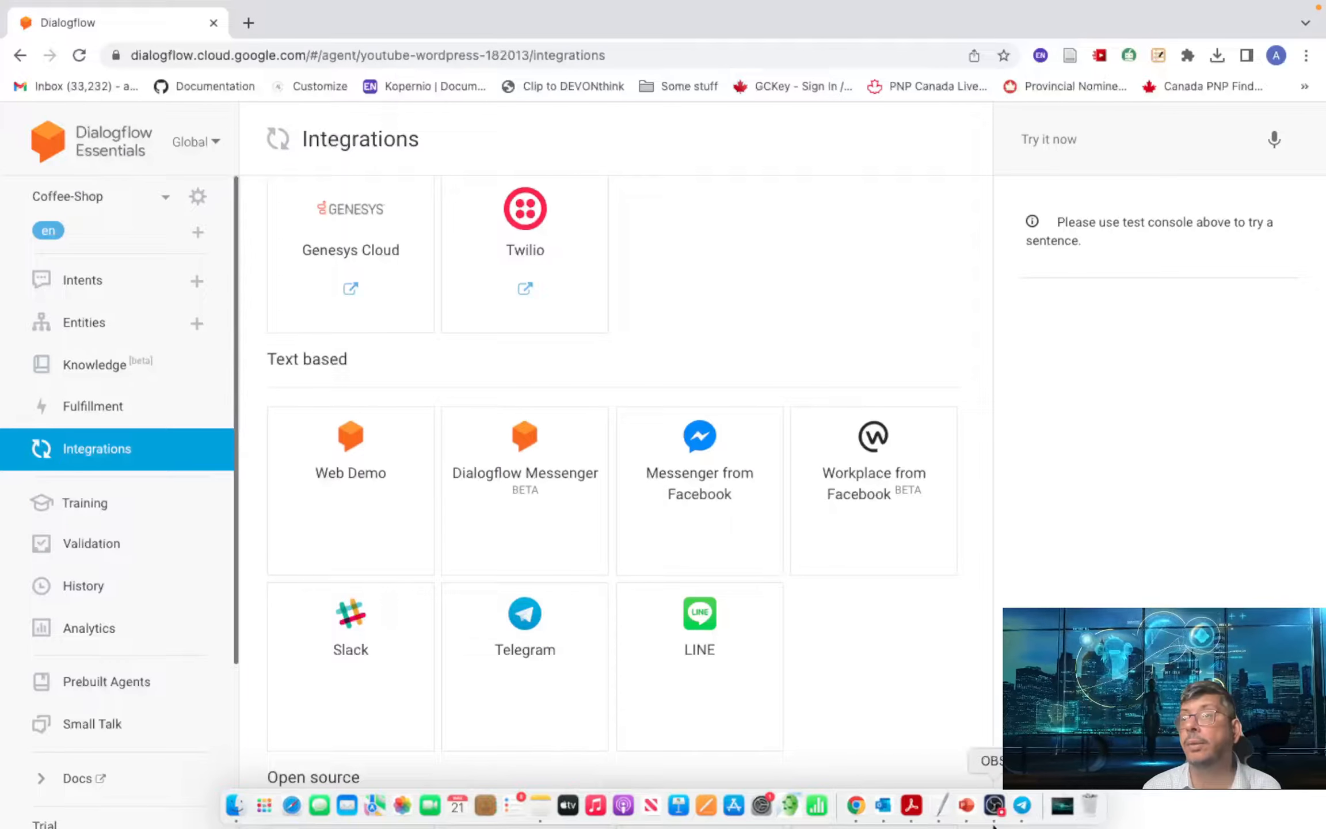
click(1021, 806)
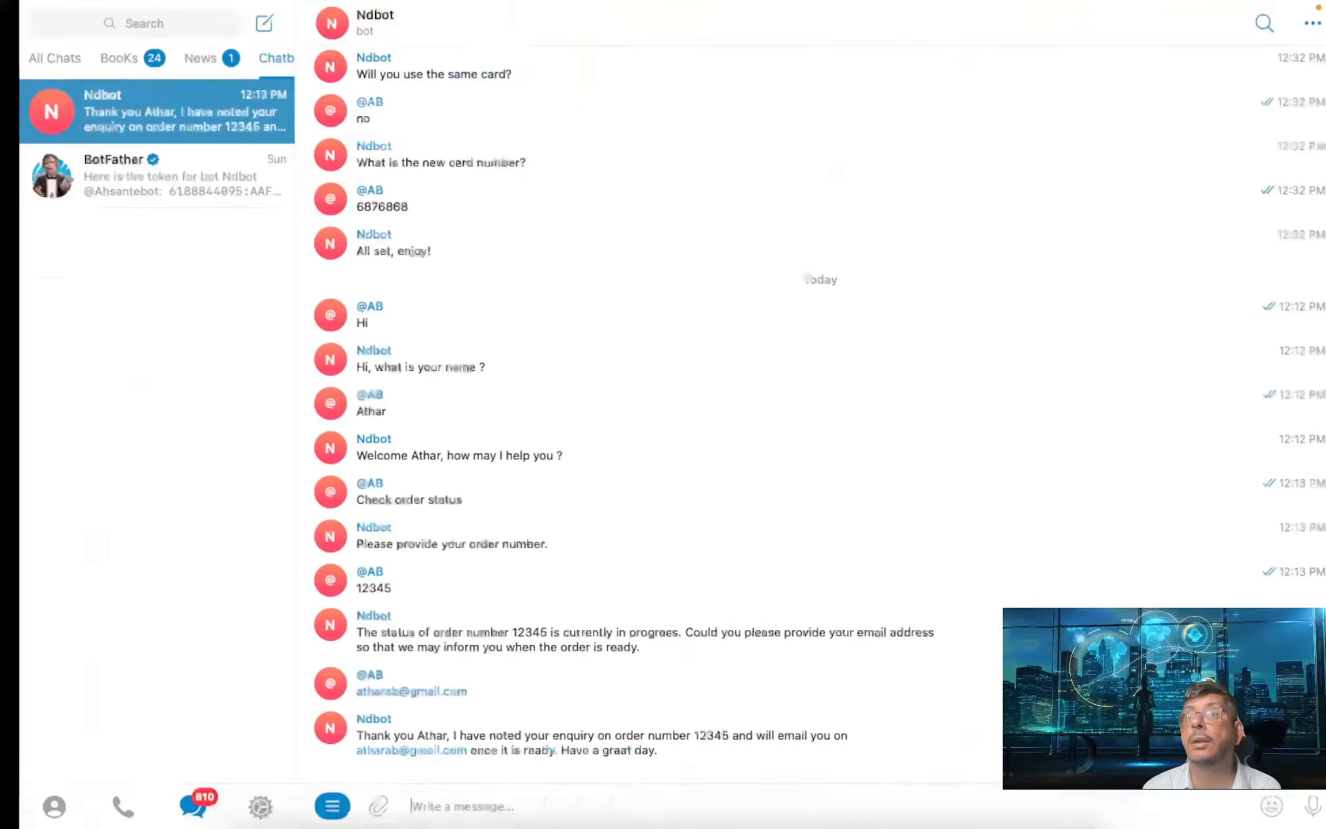
- Send 'hi' and then the user's name to Ndbot in Telegram
text(hi)
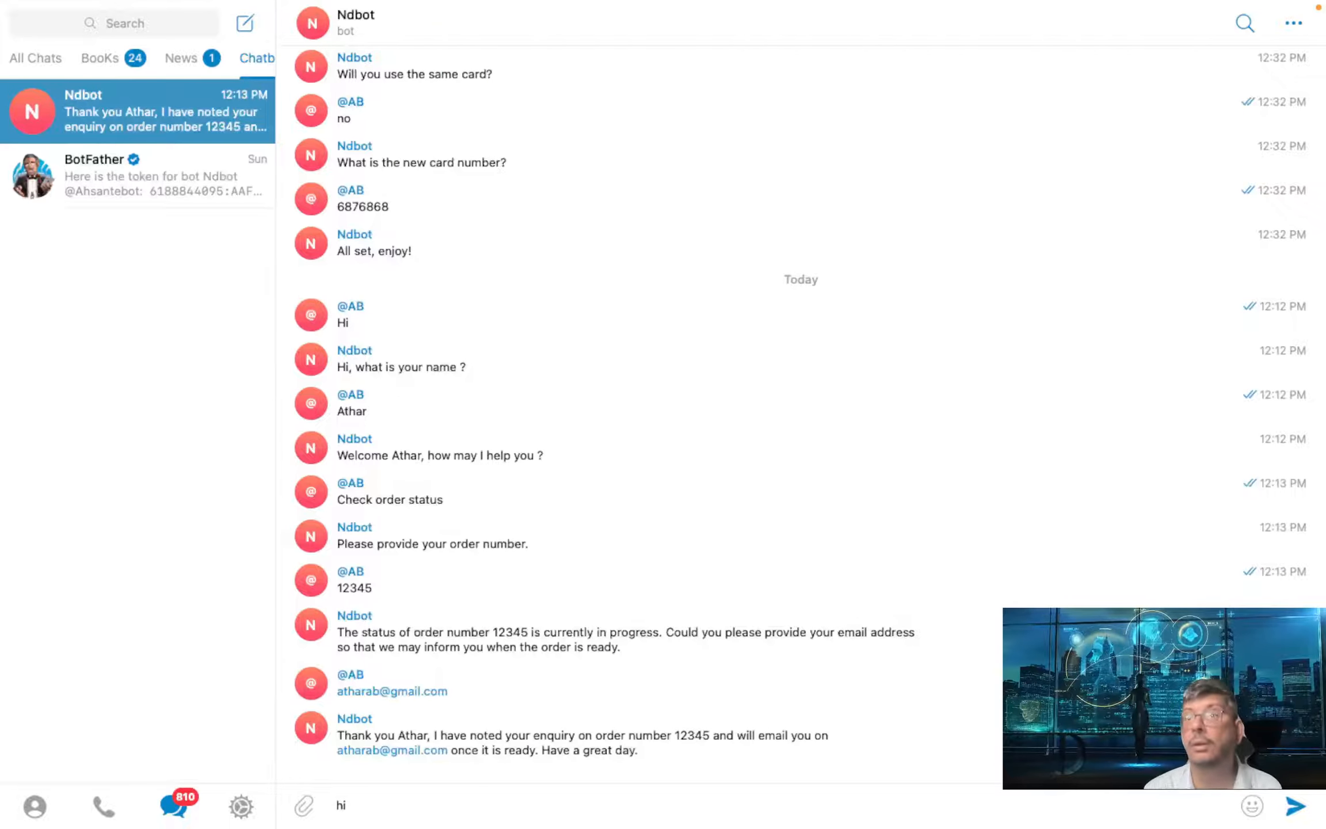
key(Return)
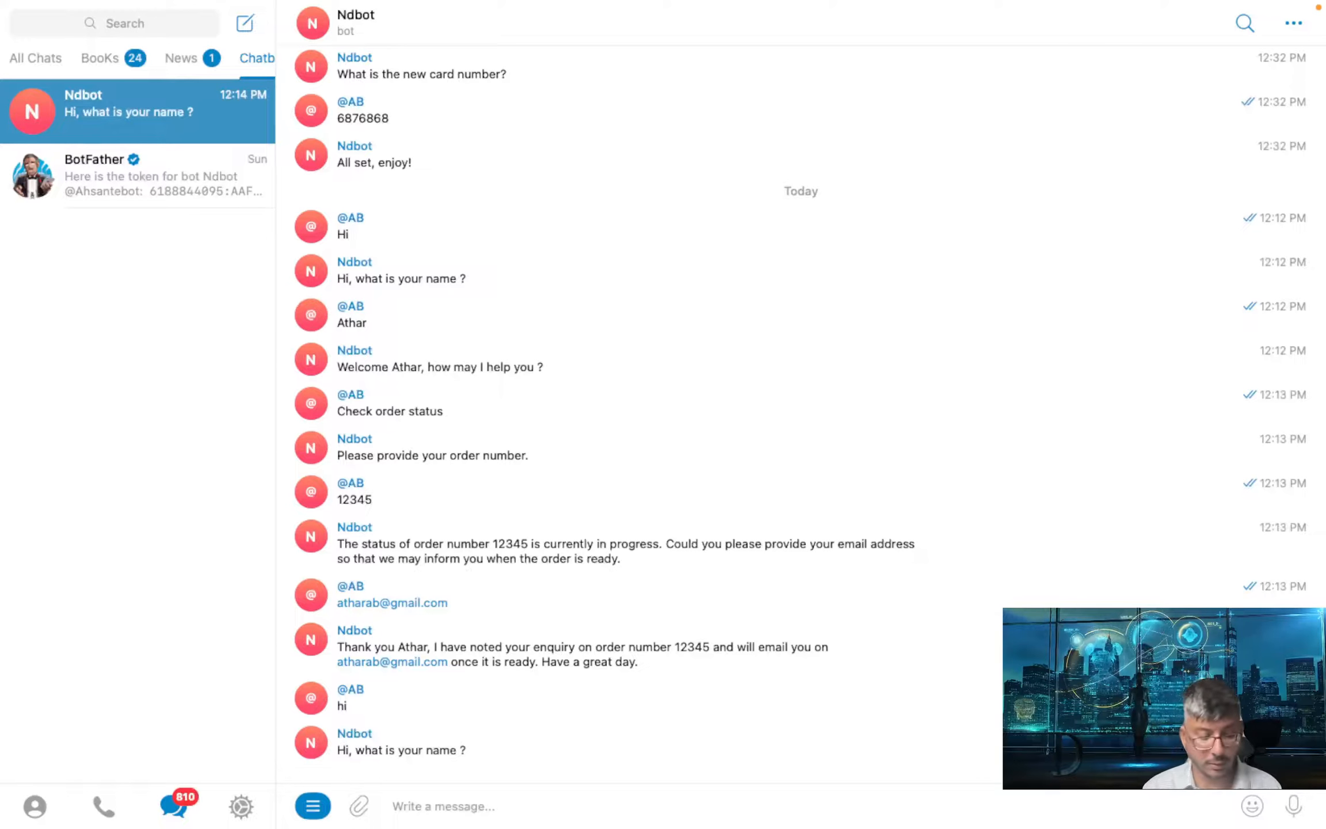
text(Athar)
key(Return)
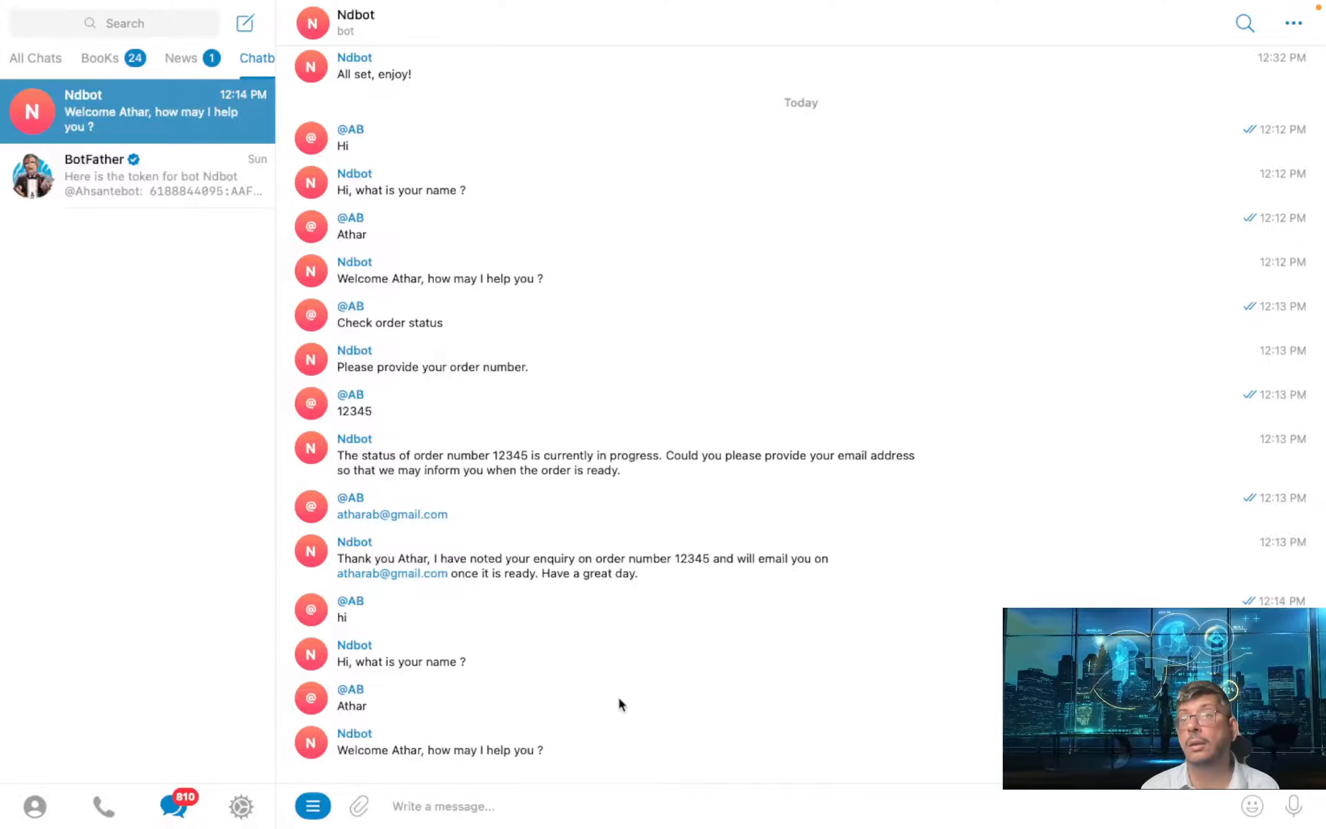
- Open Dialogflow's Telegram integration dialog, focus its token field, then return to Telegram
key(ctrl+Left)
key(ctrl+Right)
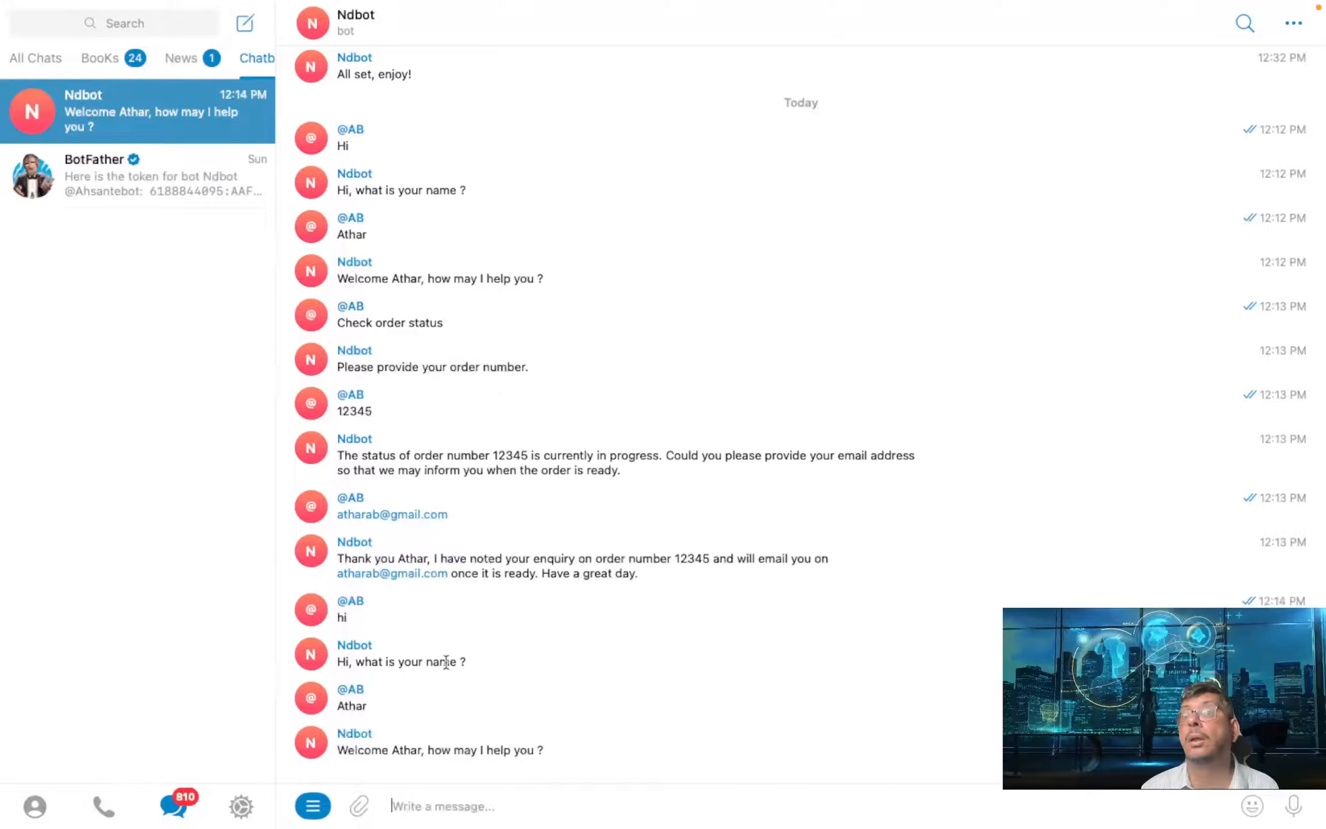
key(ctrl+Left)
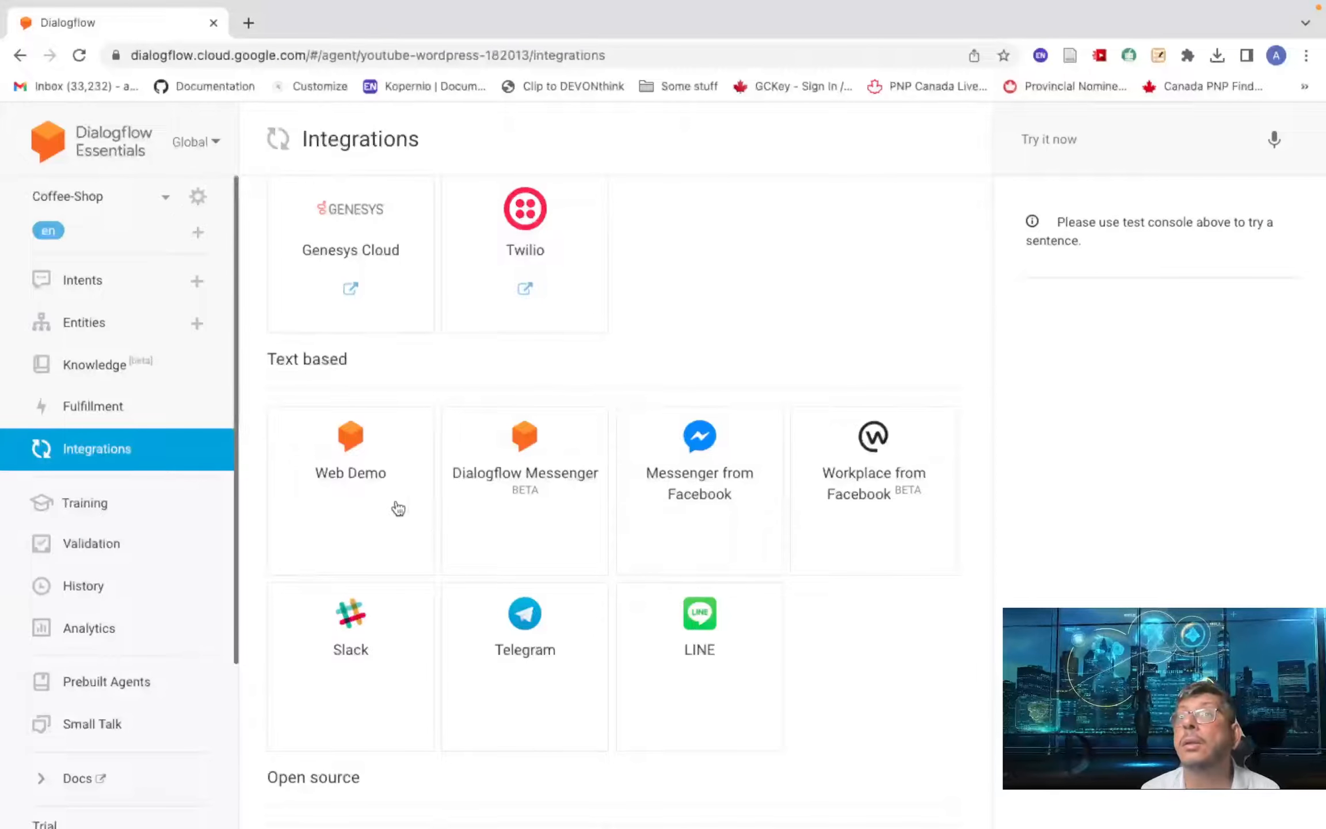
scroll(489, 507, down, 4)
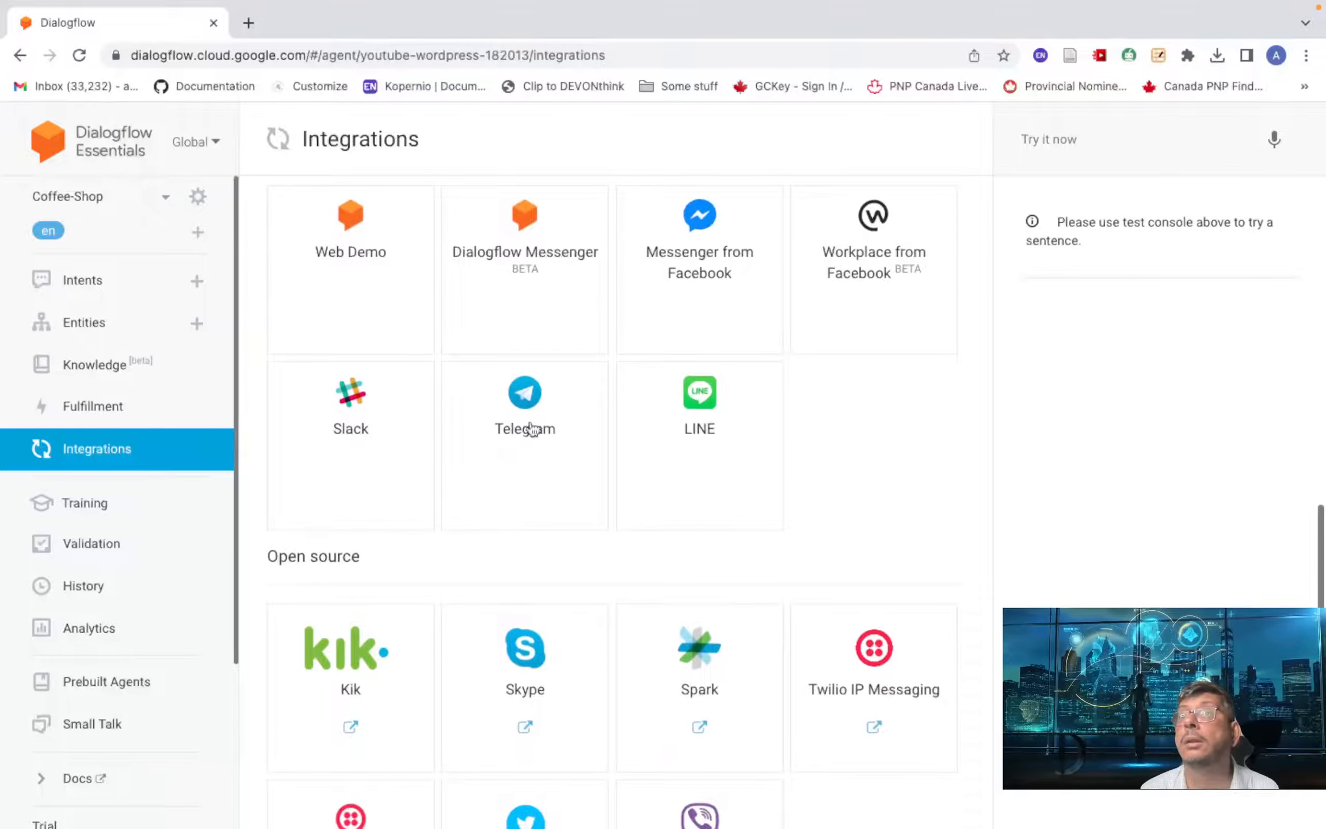
click(530, 429)
click(600, 491)
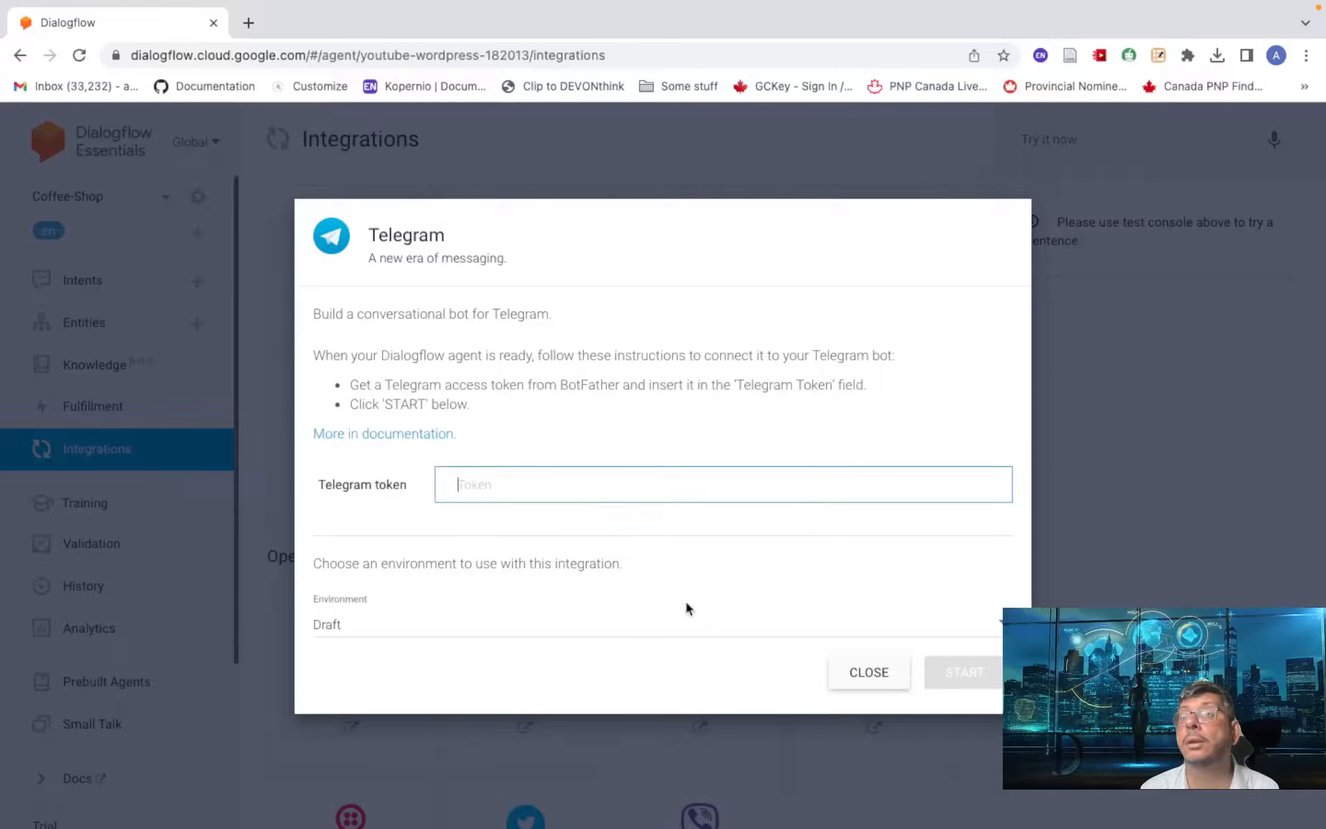
key(ctrl+Right)
scroll(474, 507, up, 14)
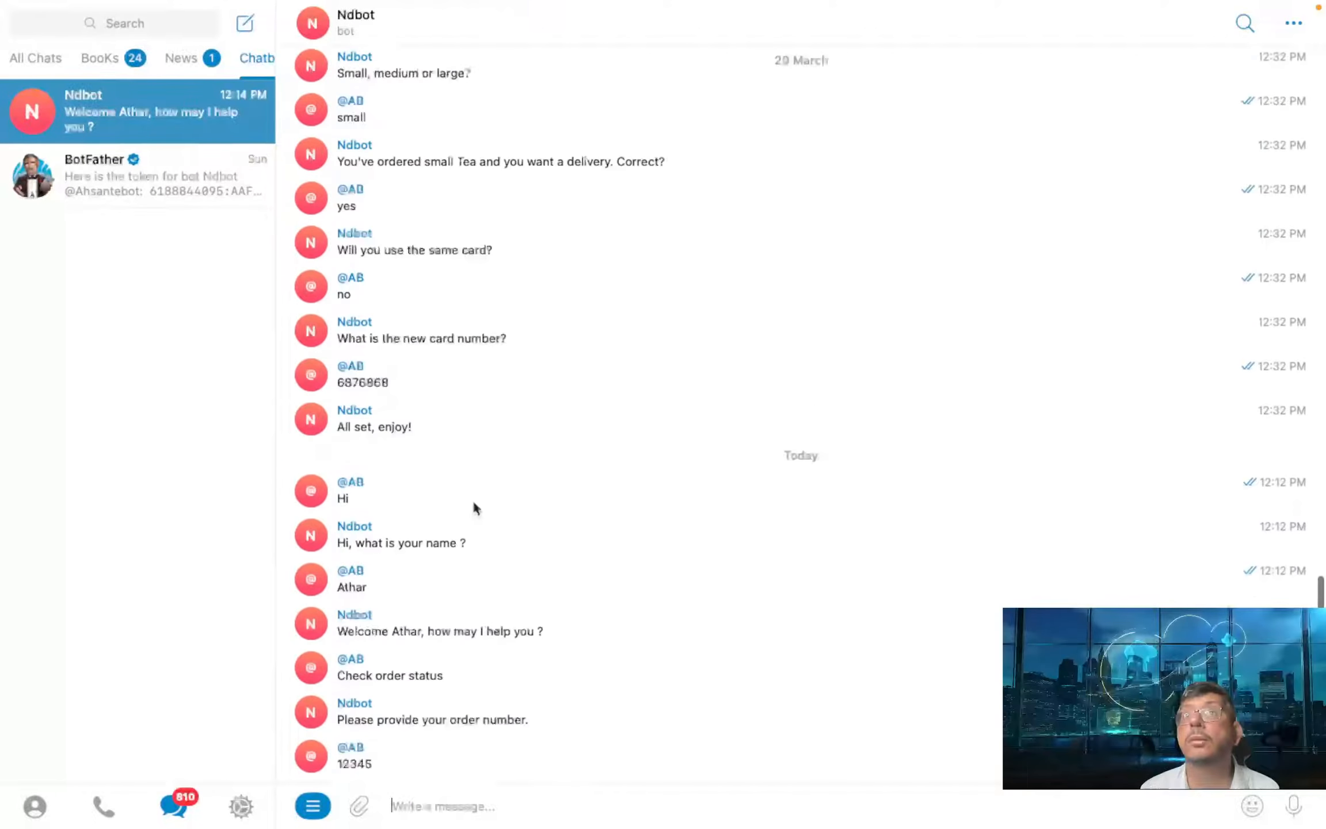
- Revoke Ndbot's current access token in the BotFather chat
scroll(477, 507, up, 15)
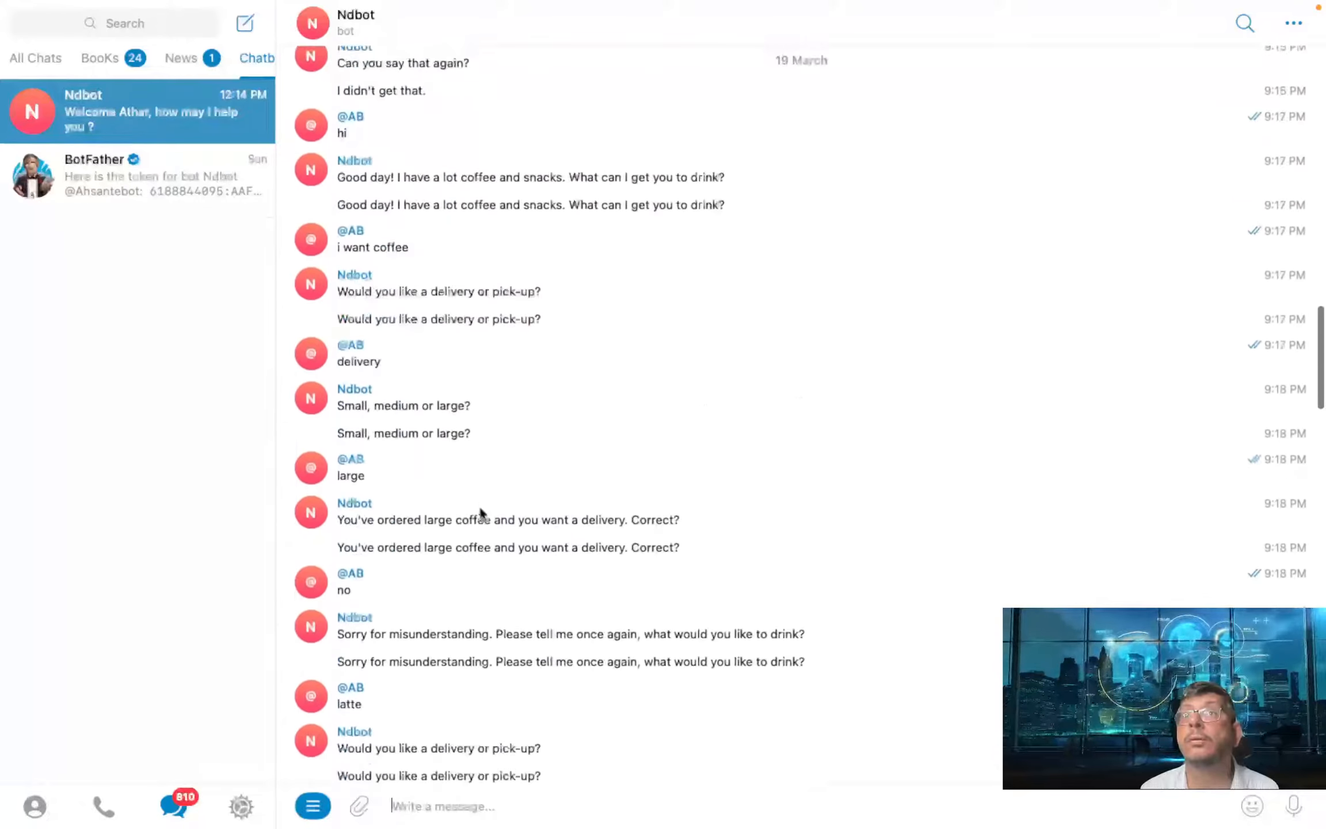
scroll(478, 505, down, 20)
scroll(479, 512, up, 8)
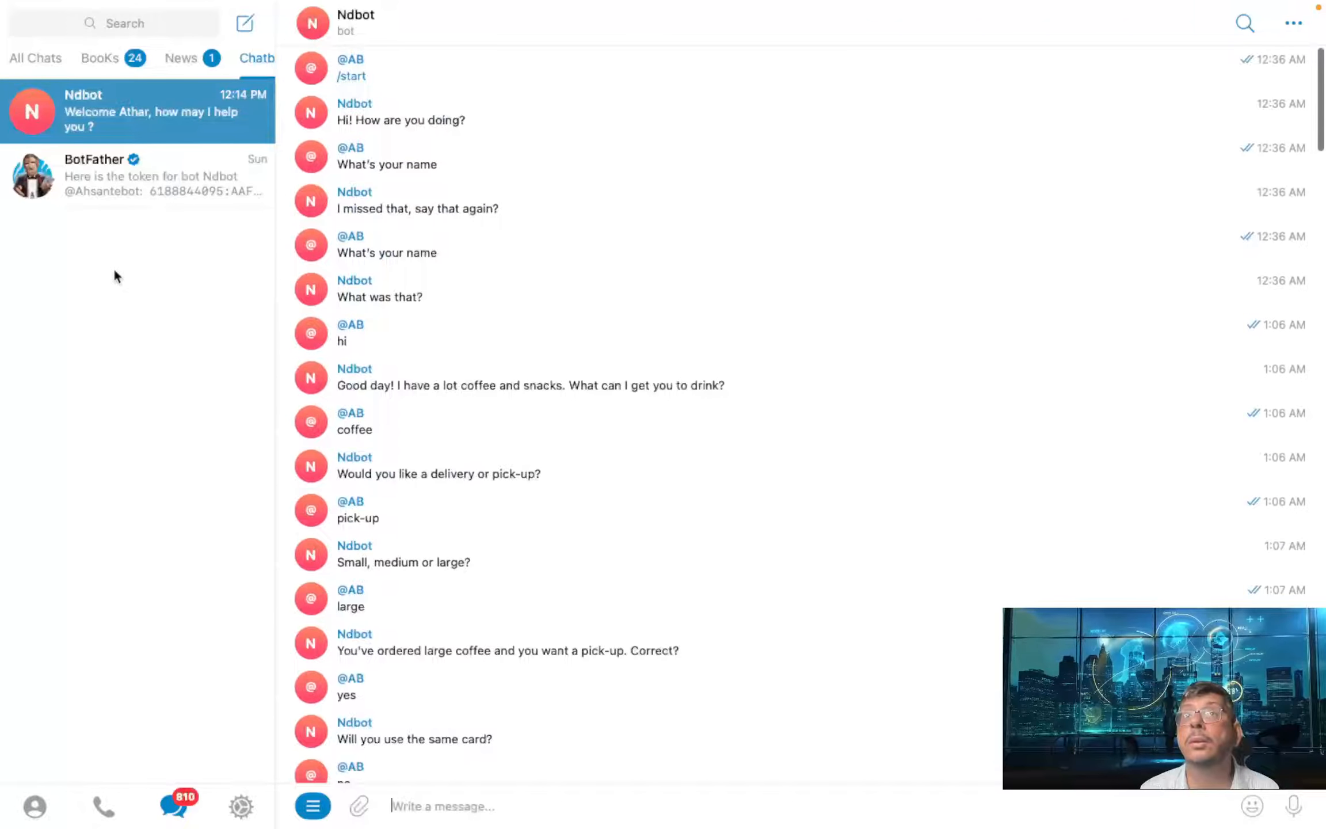
click(176, 173)
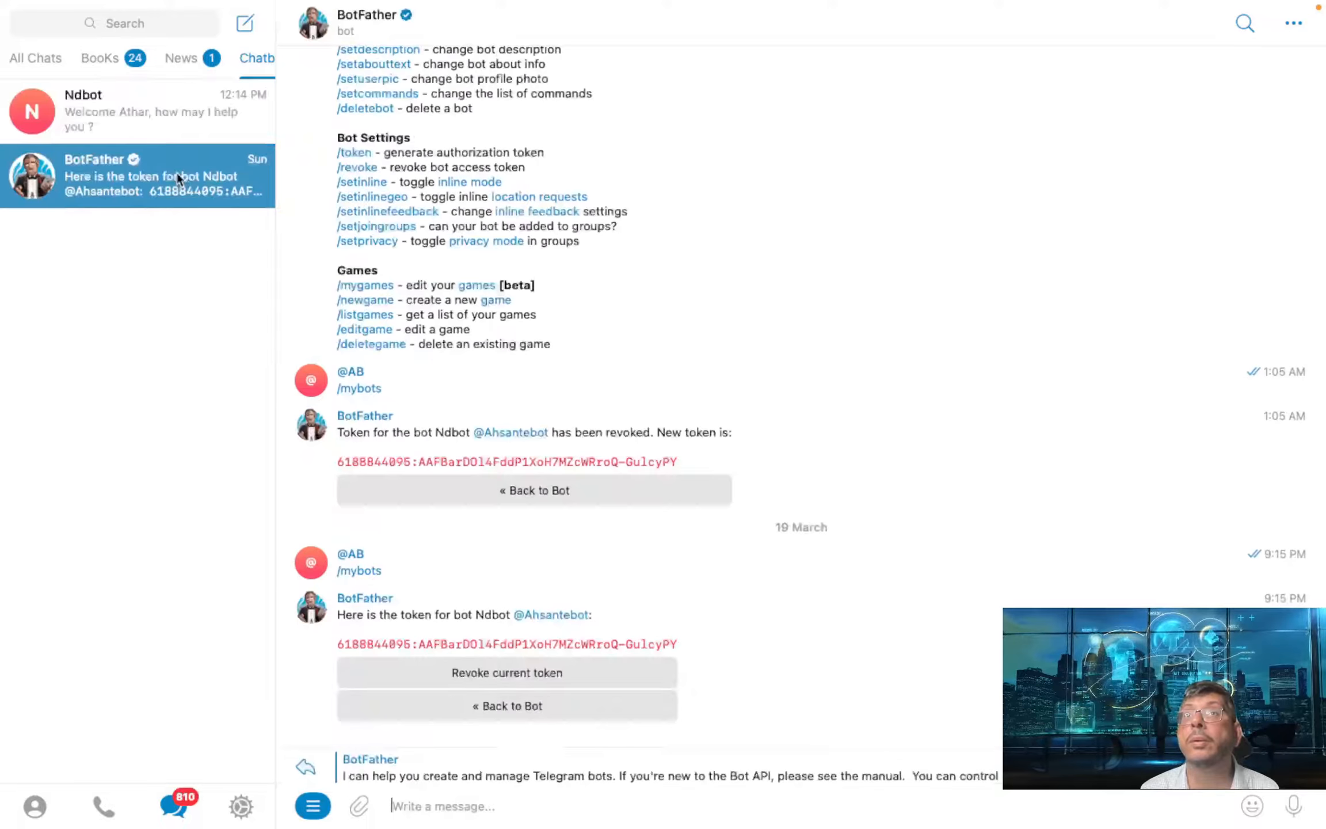
click(517, 672)
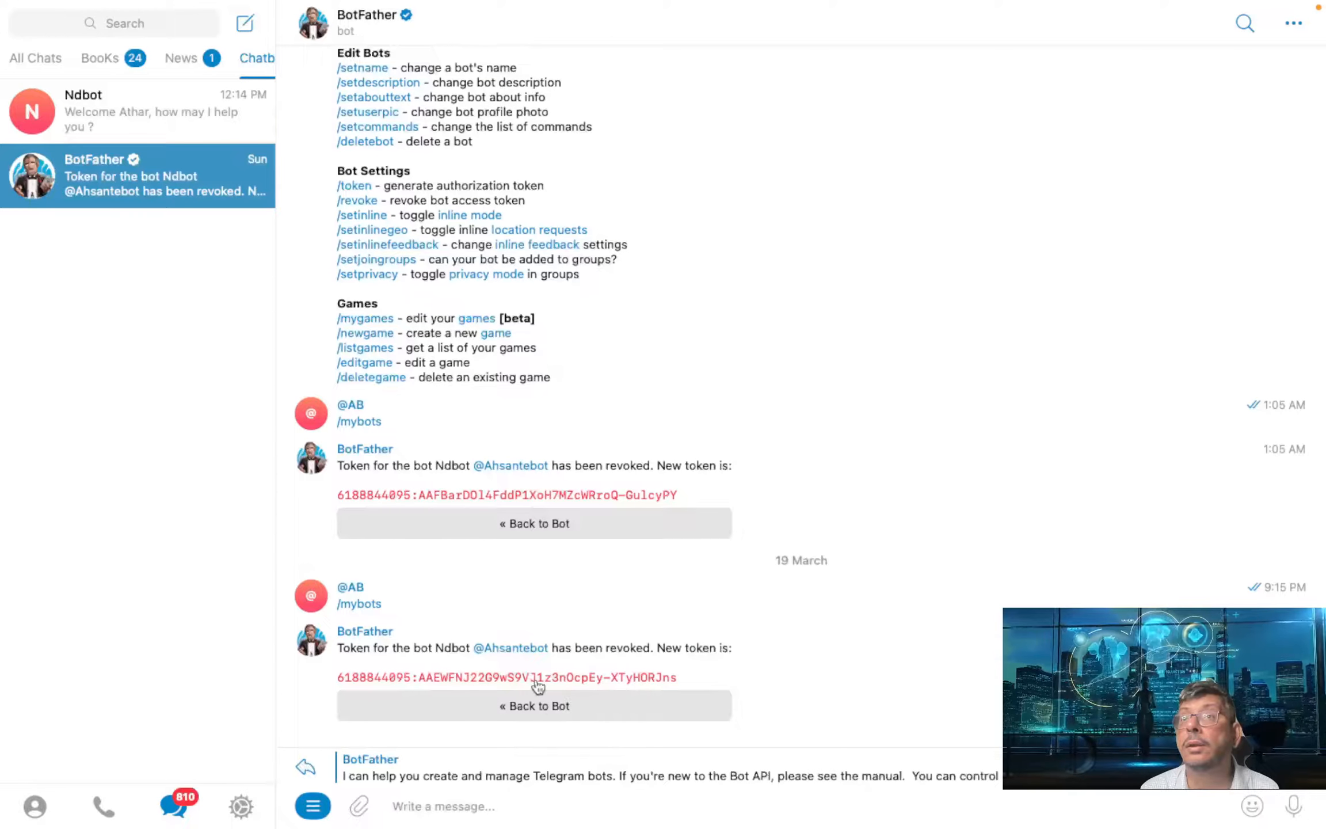
- Copy the newly issued token and focus Dialogflow's Telegram token field
drag(688, 677, 295, 663)
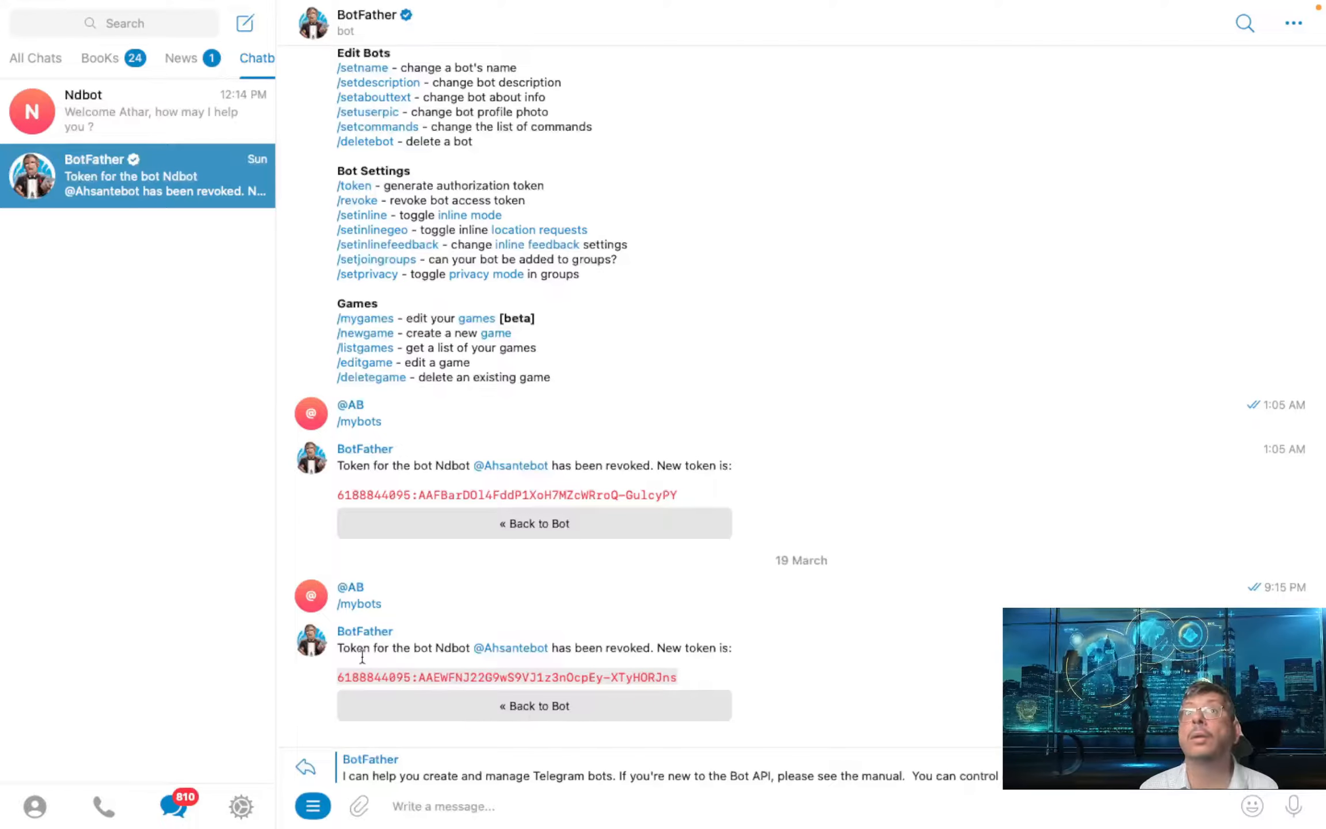
key(ctrl+Right)
click(481, 479)
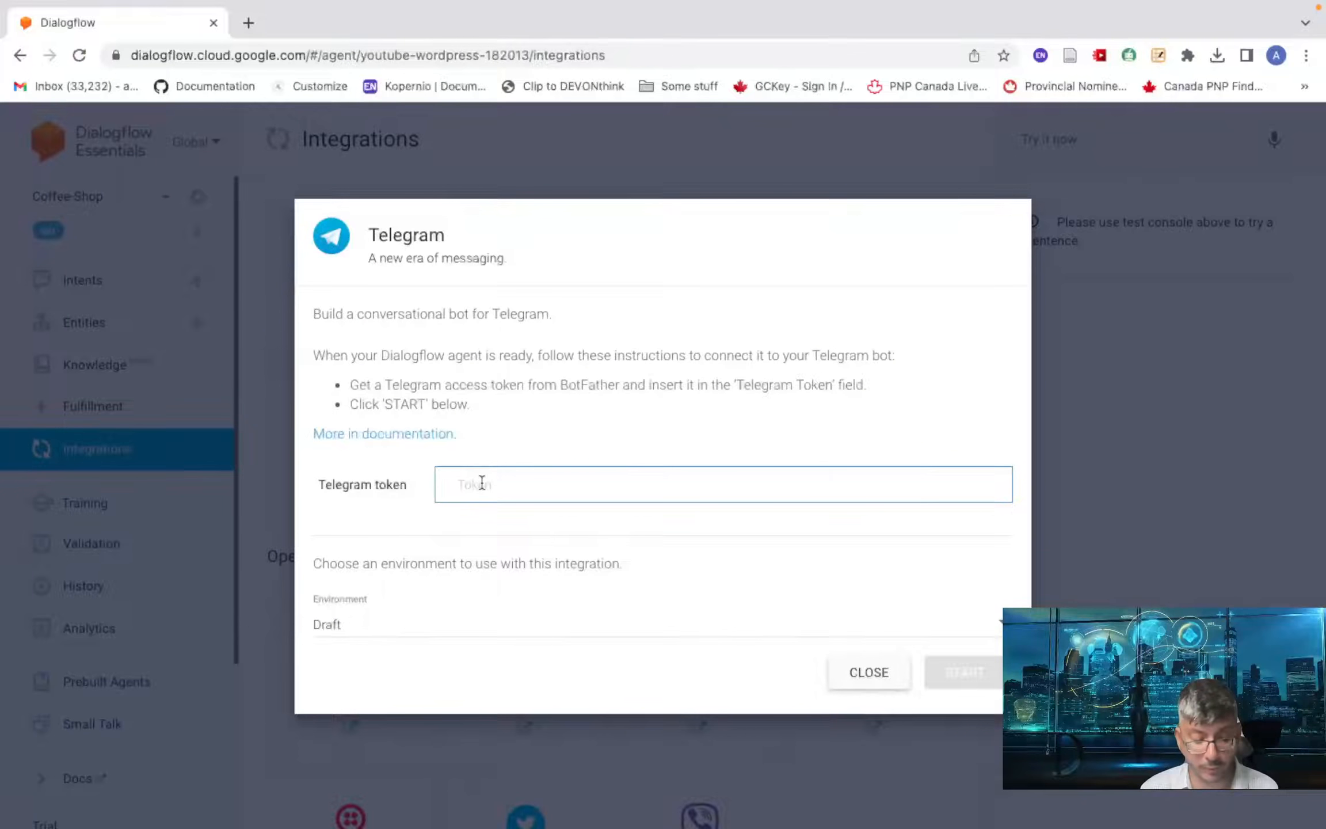
- Paste the new bot token into the Telegram token field and start the integration
key(super+v)
click(964, 677)
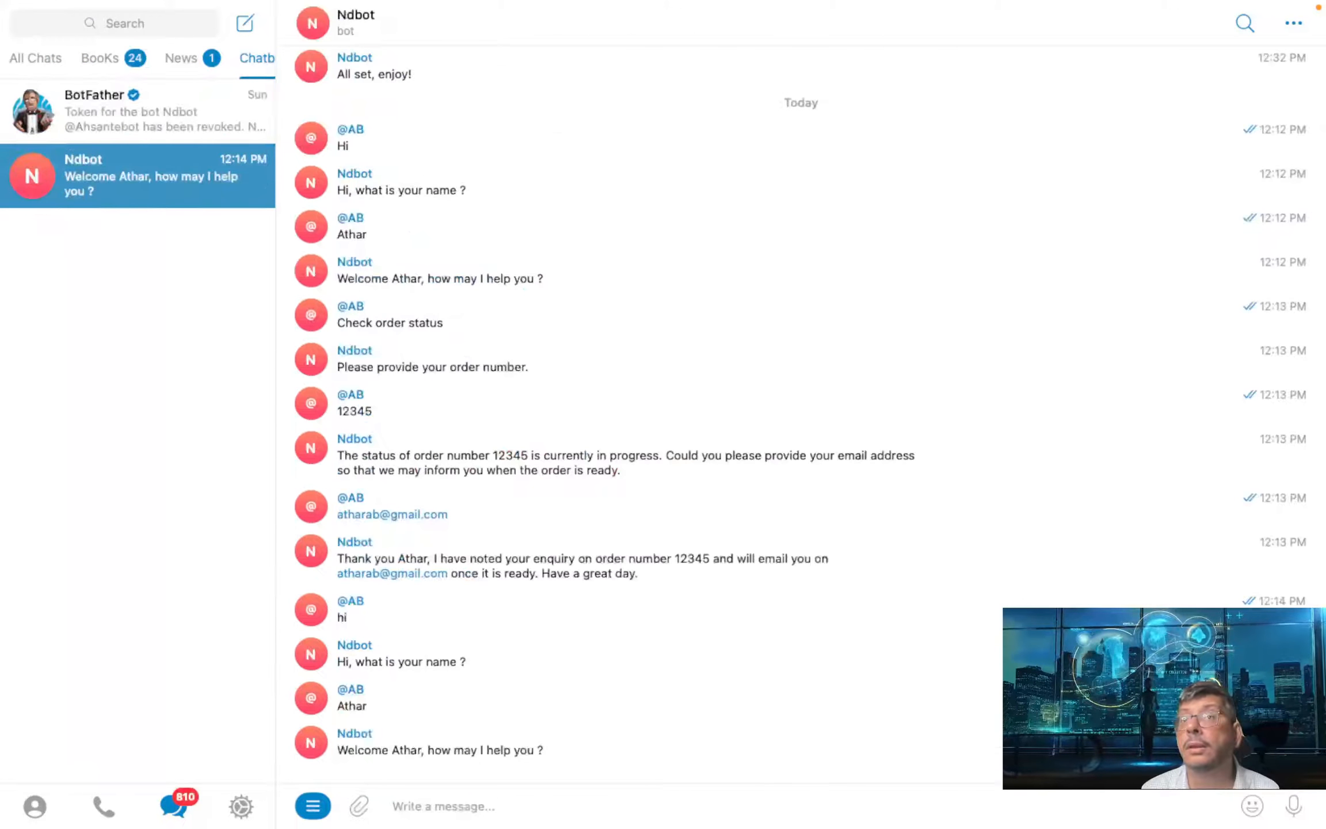
- Send two 'Hi' greetings to Ndbot, which go unanswered
text(H)
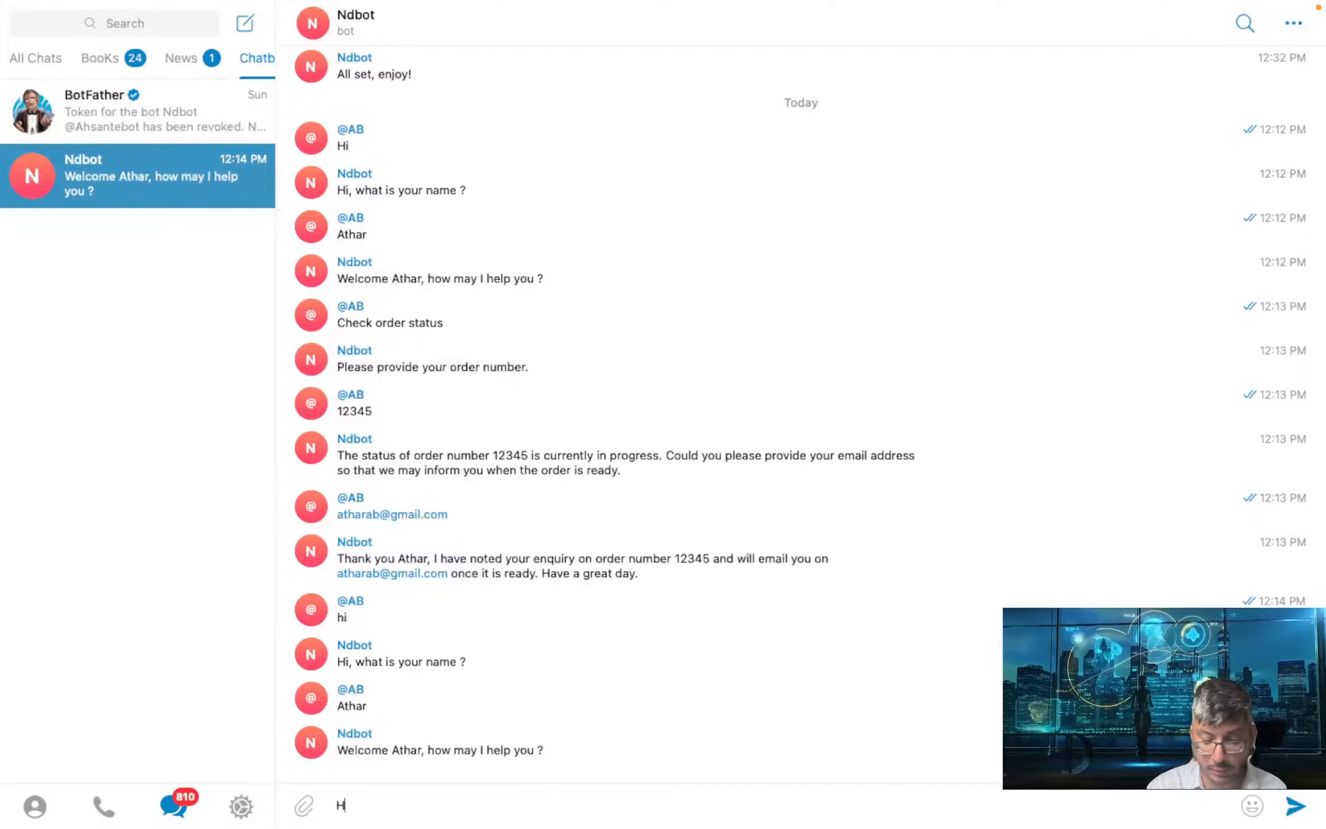
text(i)
key(Return)
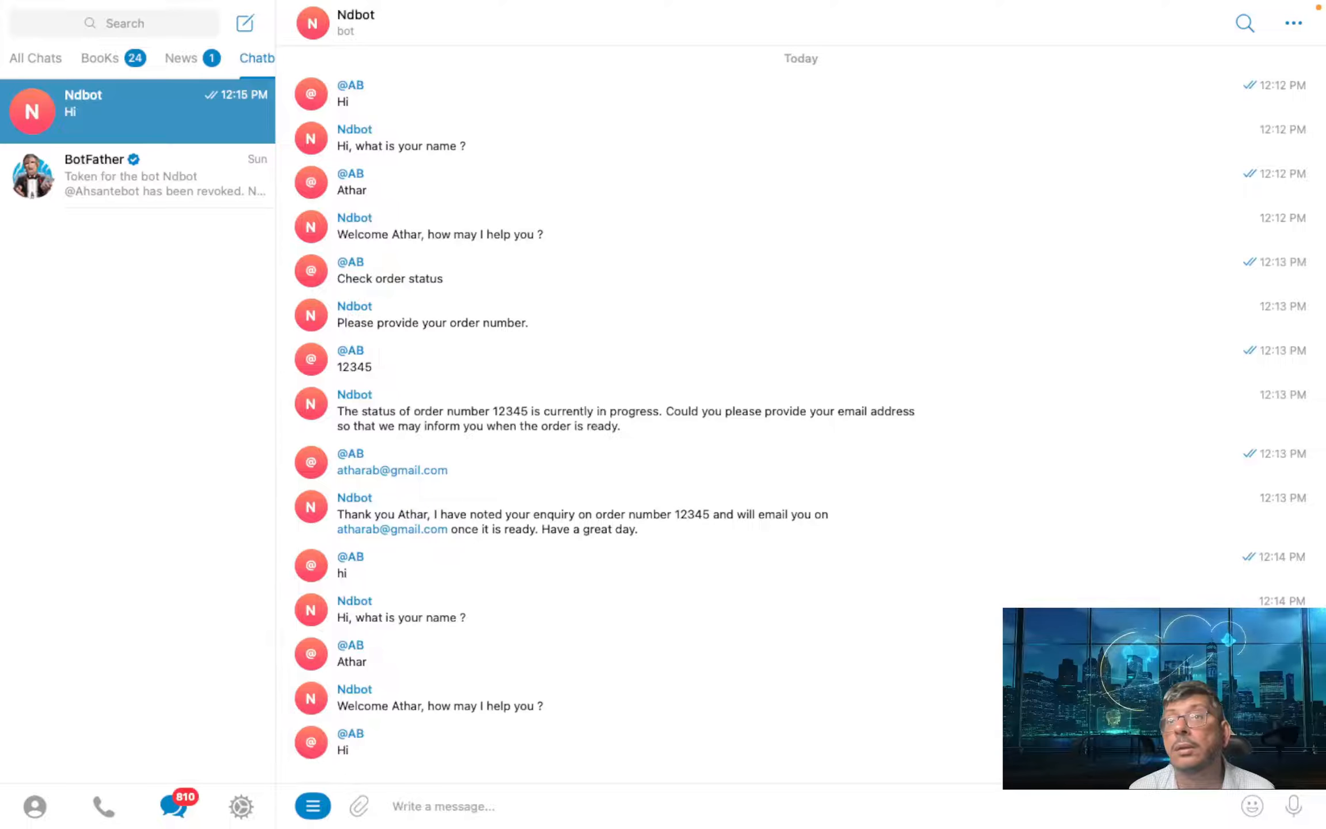
text(Hi)
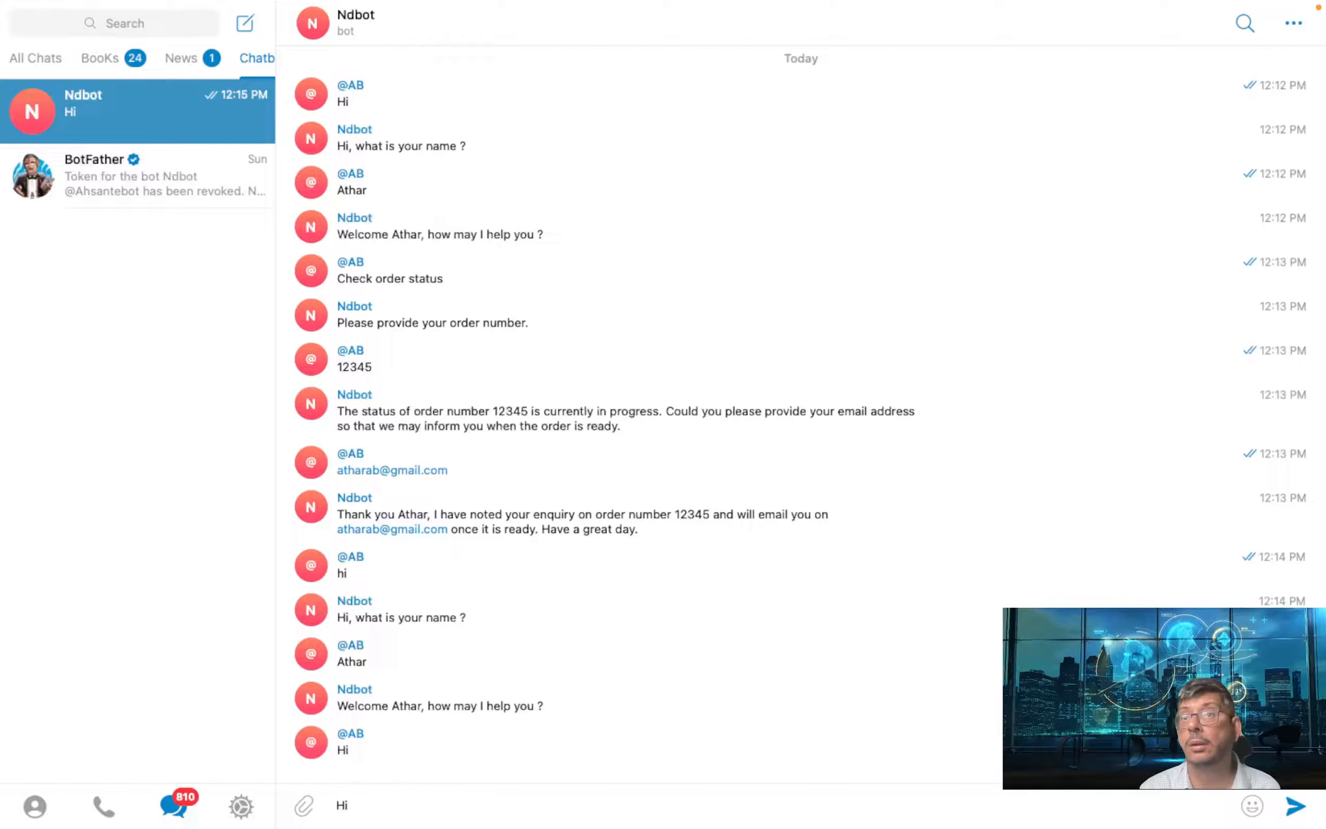
key(Return)
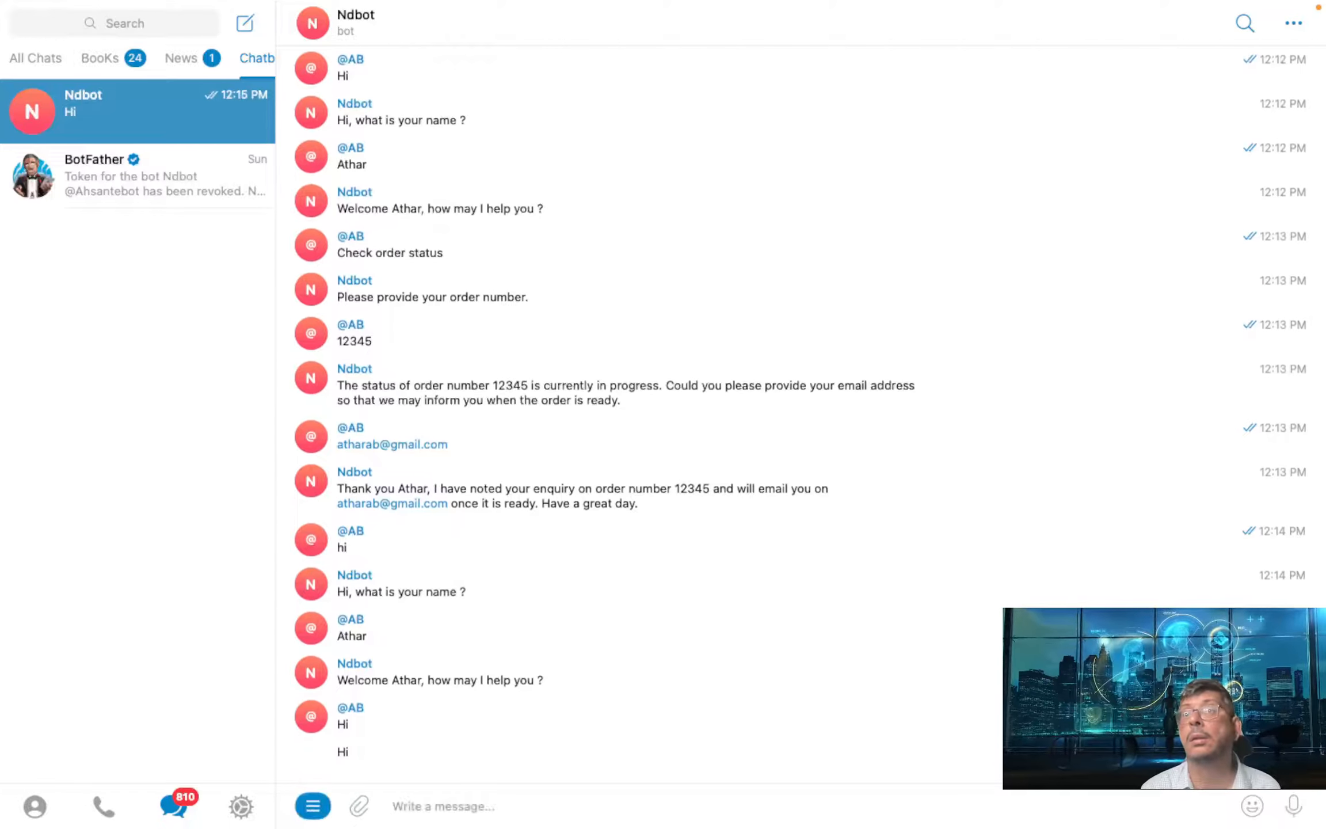
key(ctrl+Left)
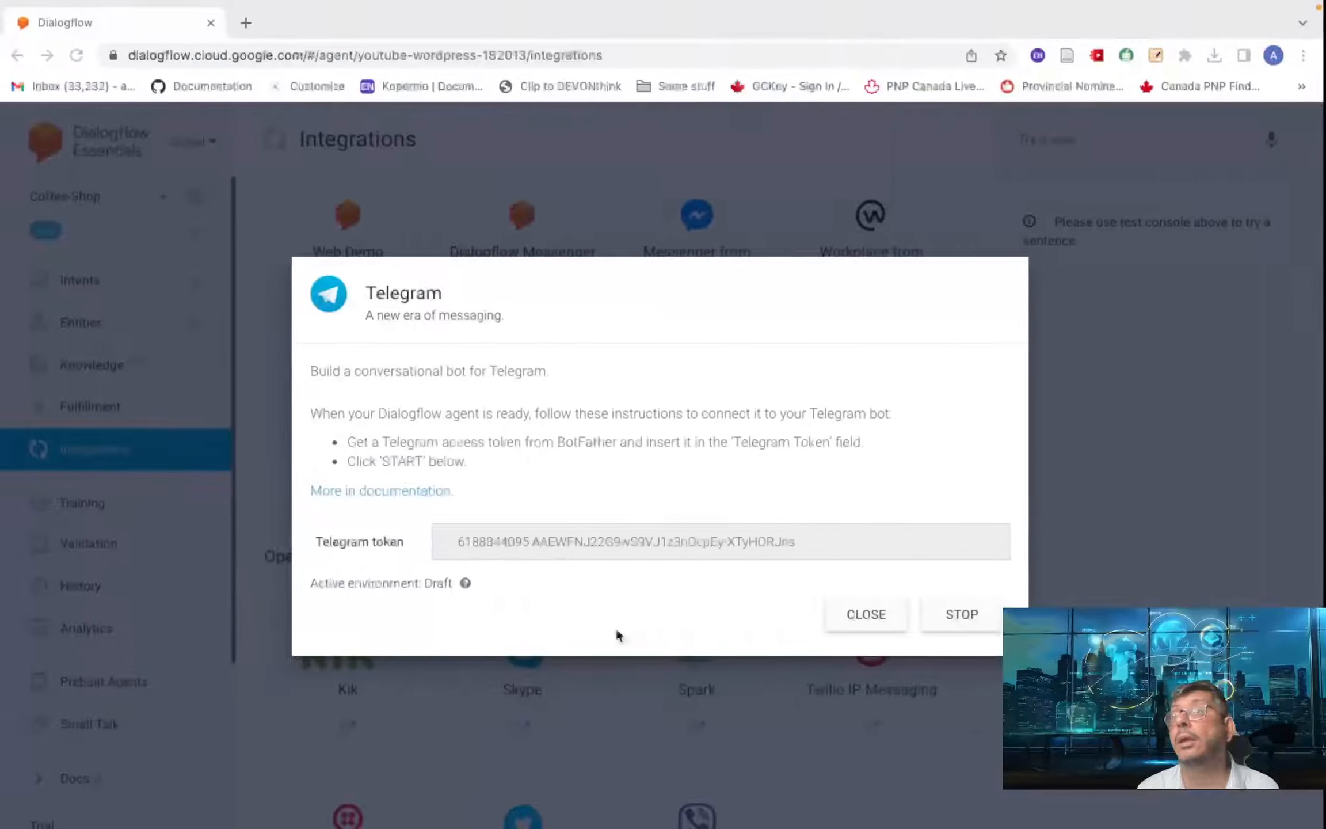
- Close the Telegram dialog and test 'hi' in the Try it now console
click(861, 619)
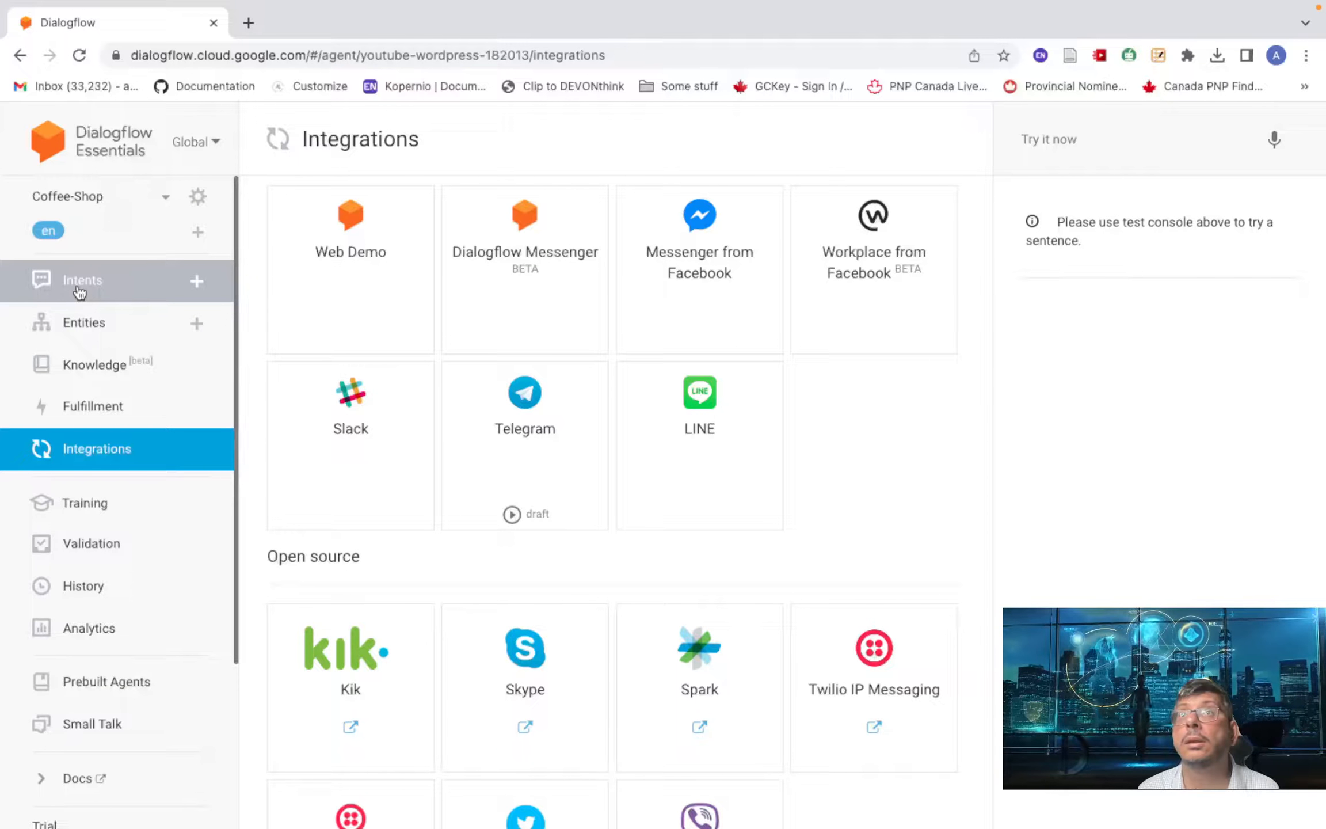
click(1039, 144)
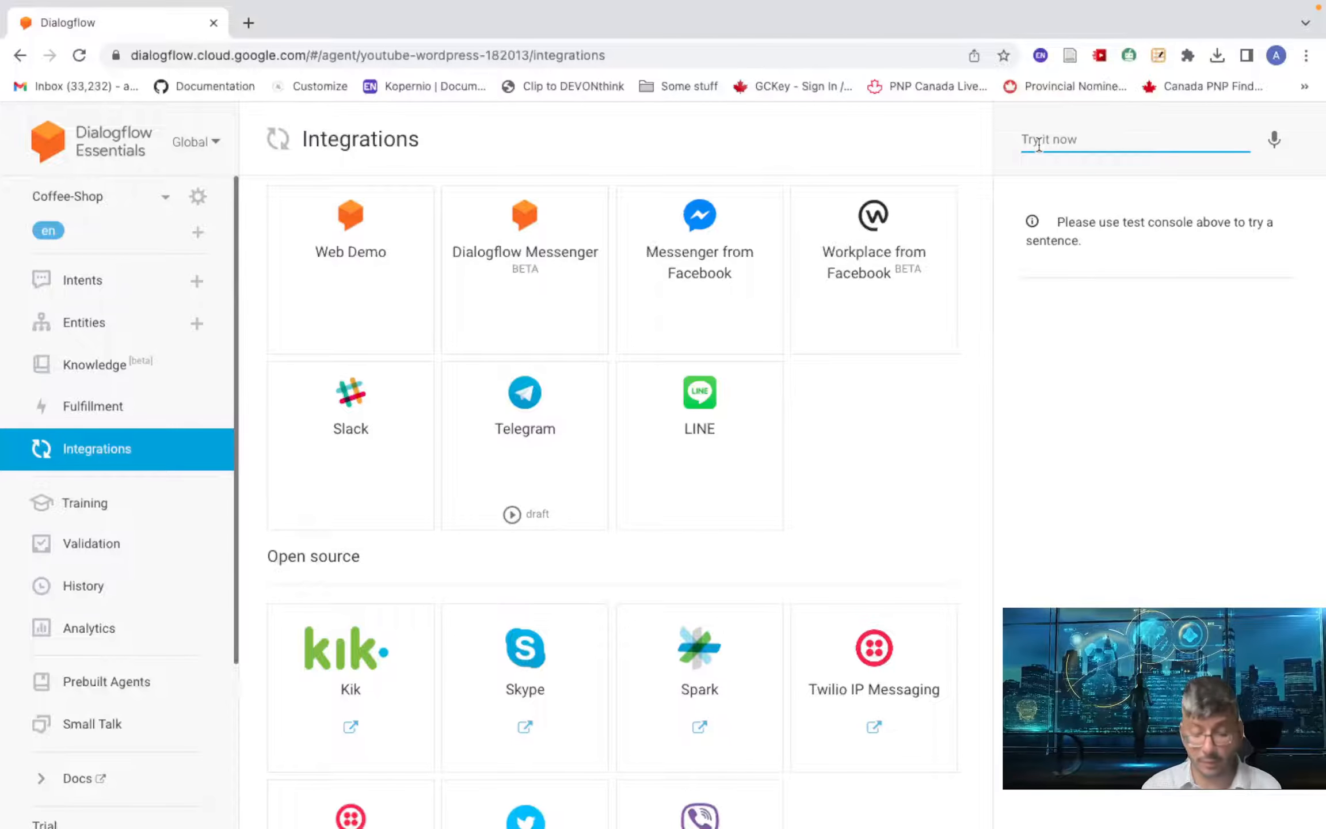
text(hi)
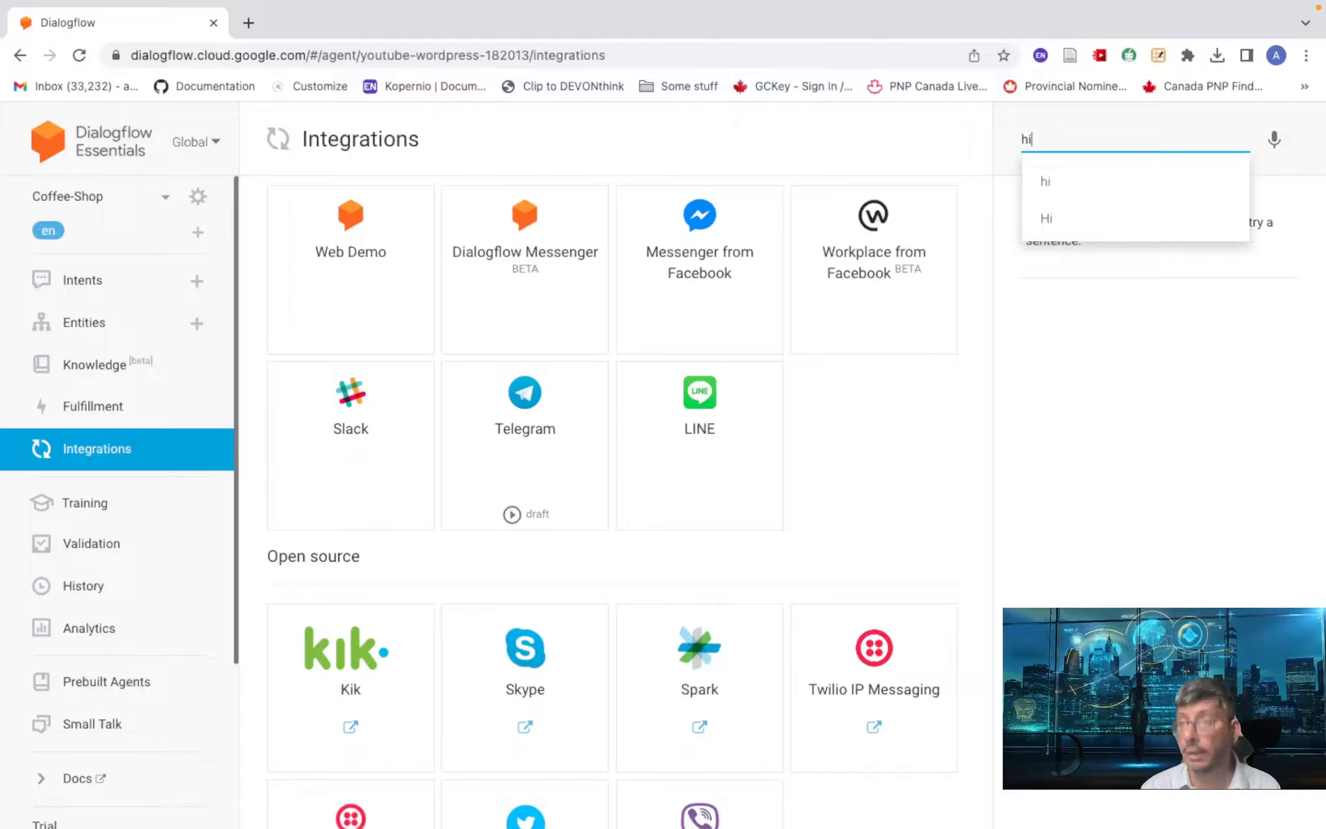
key(Return)
scroll(994, 170, down, 2)
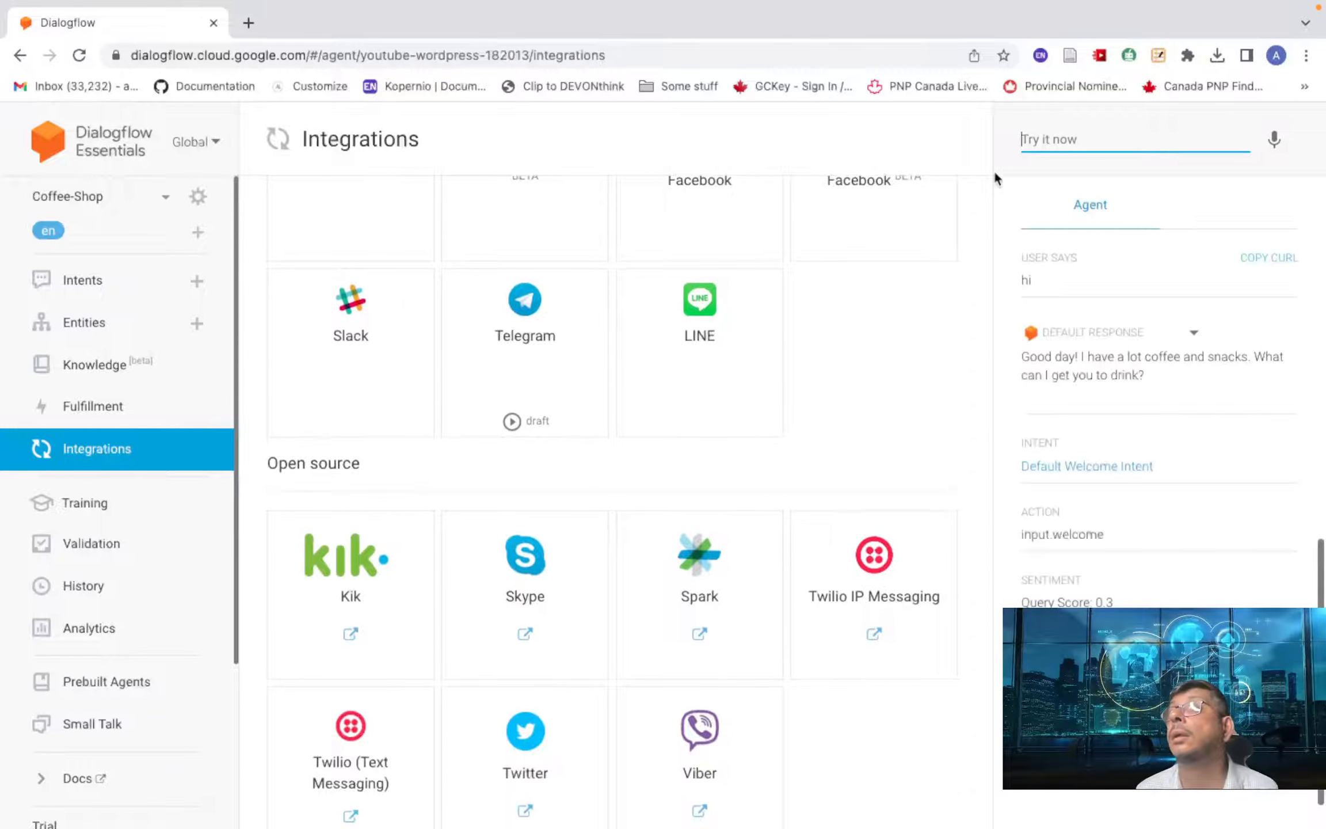
key(ctrl+Right)
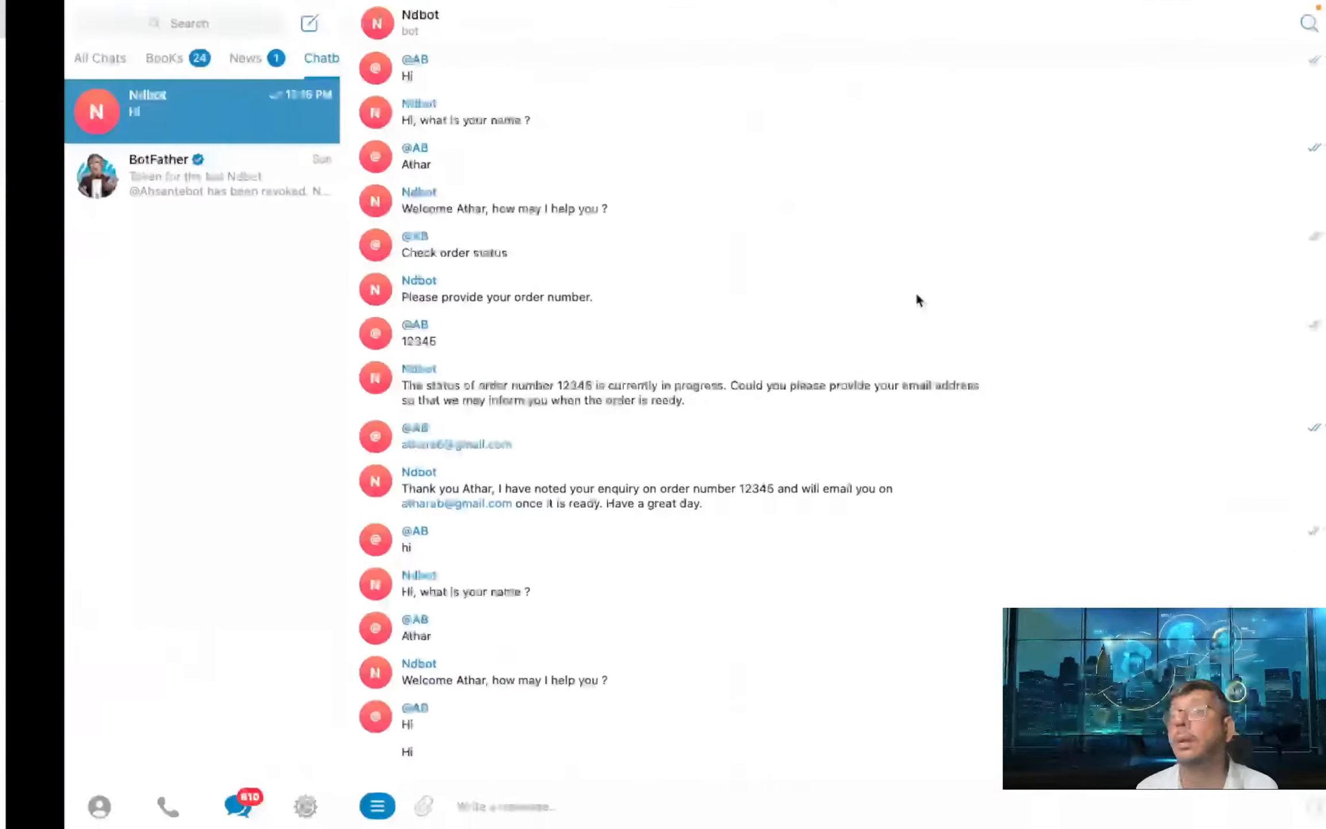
- Greet Ndbot and order tea for delivery
text(Hi)
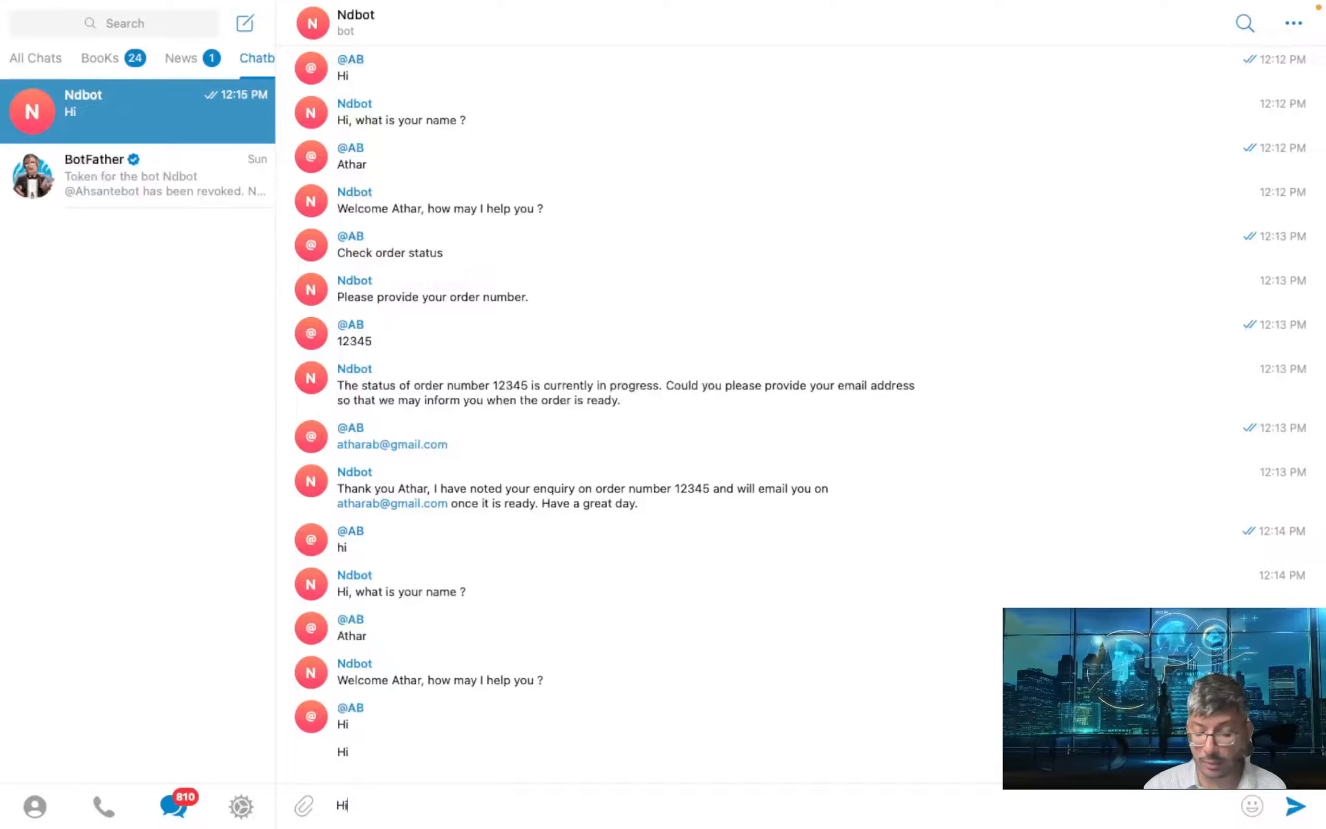
key(Return)
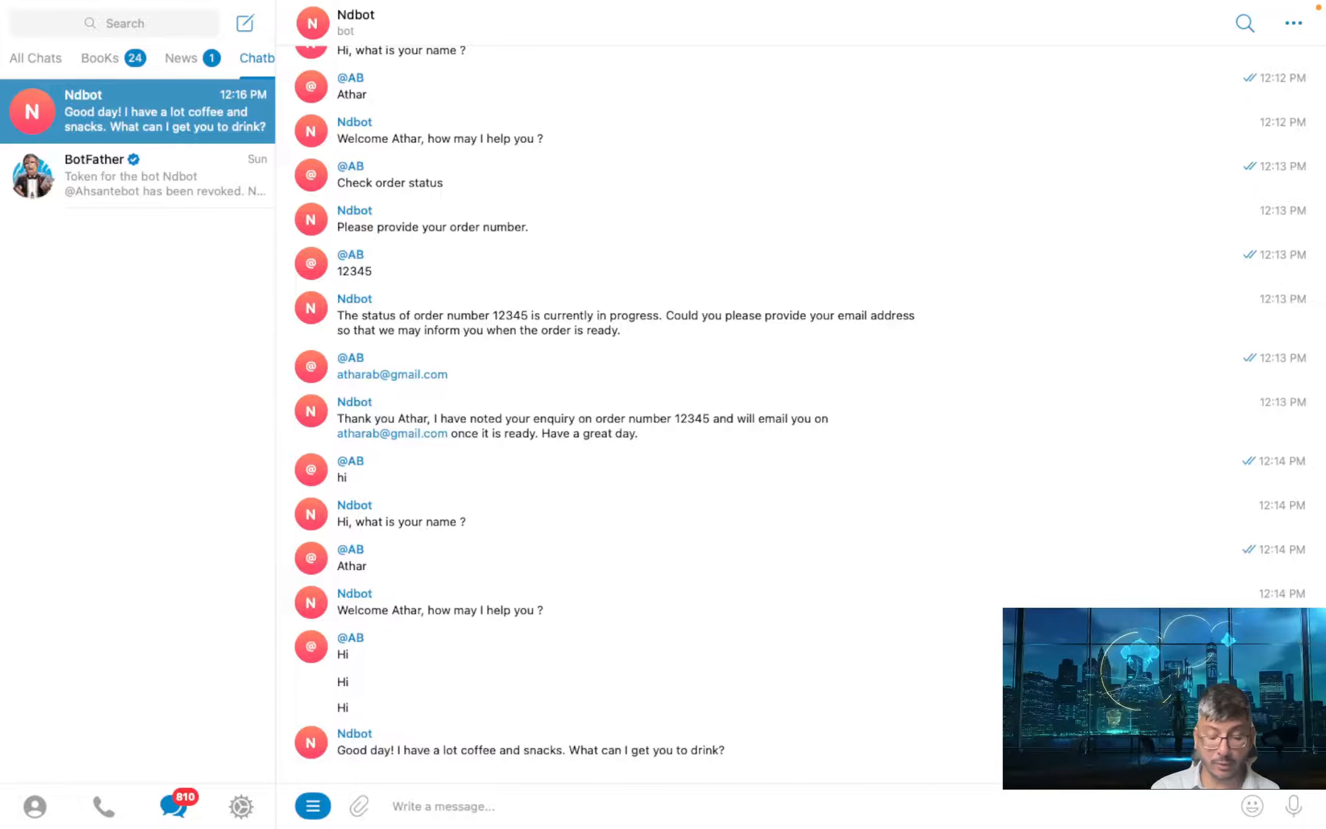
text(tea)
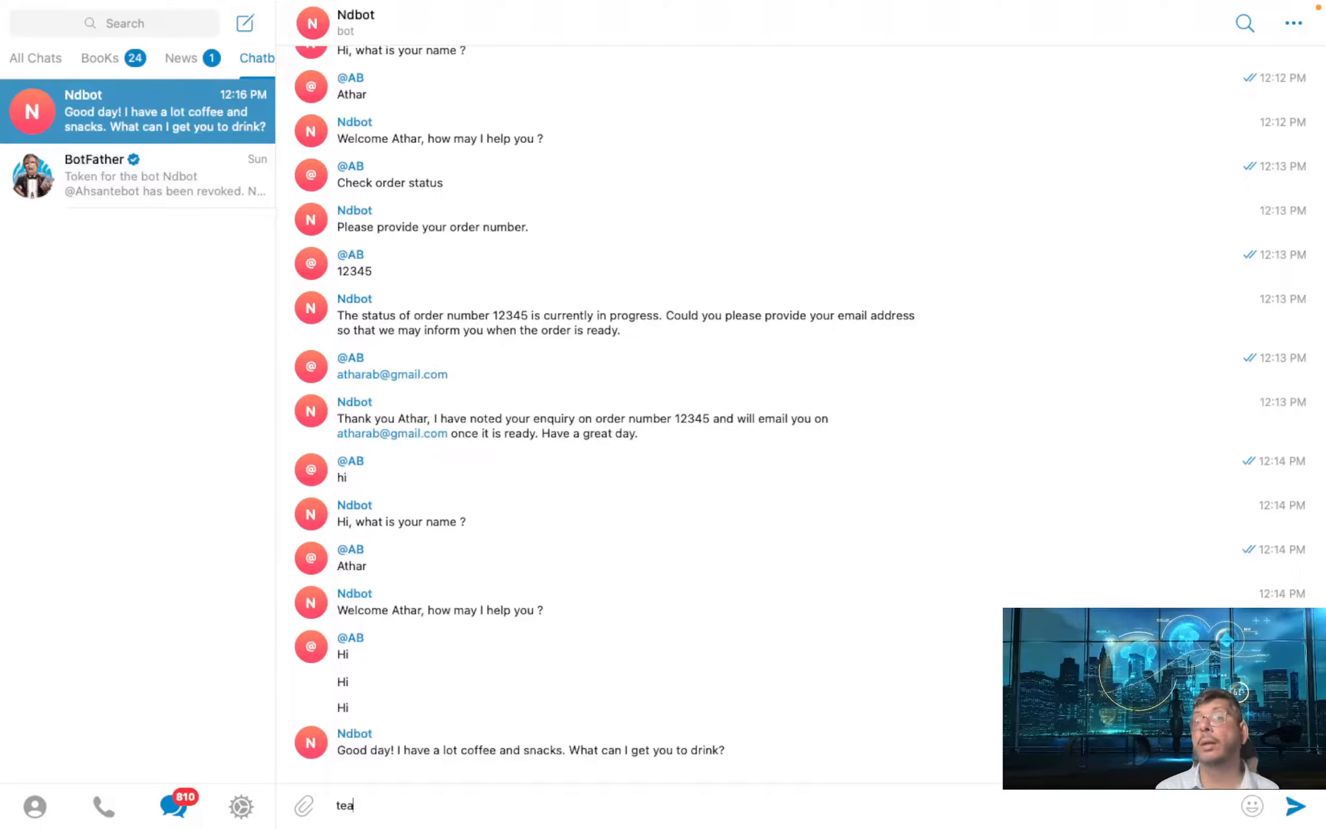
key(Return)
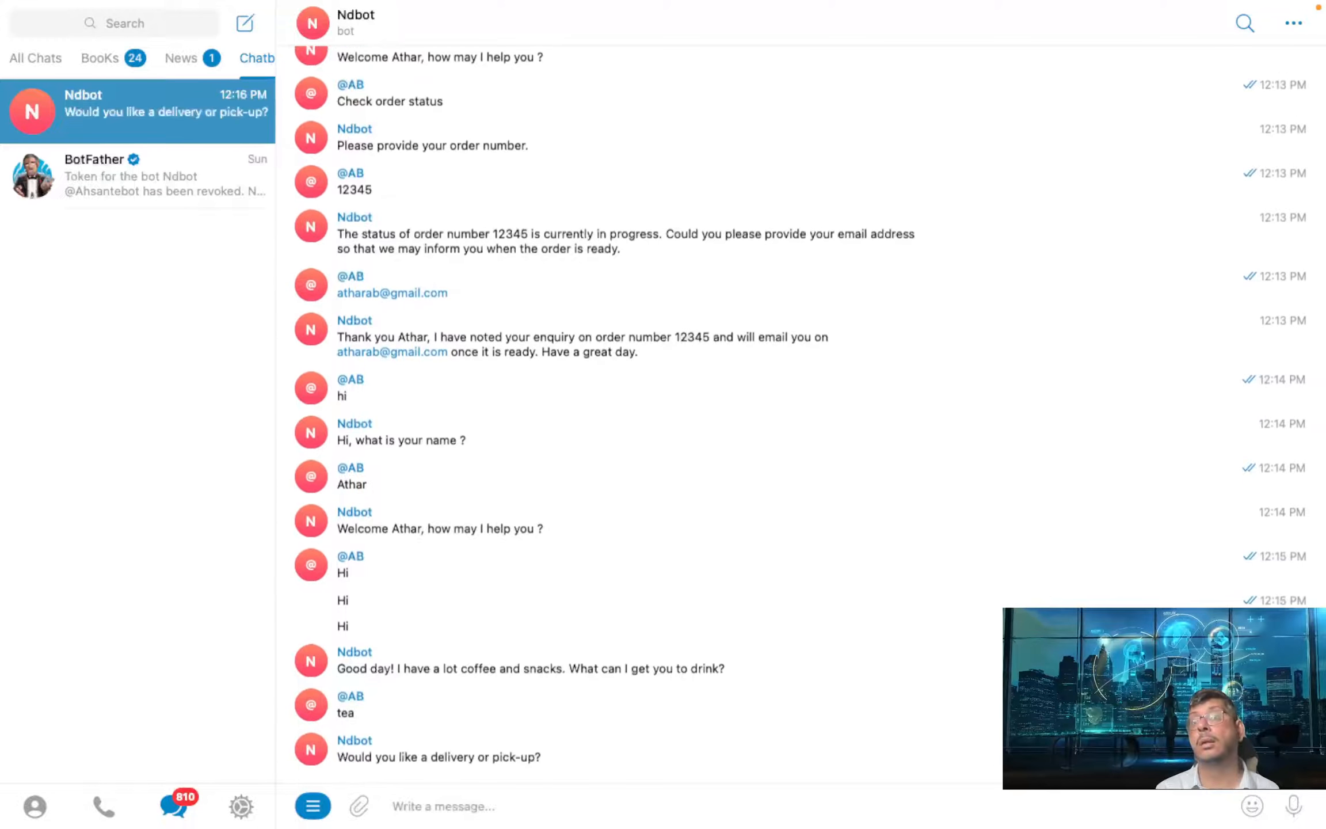
text(del)
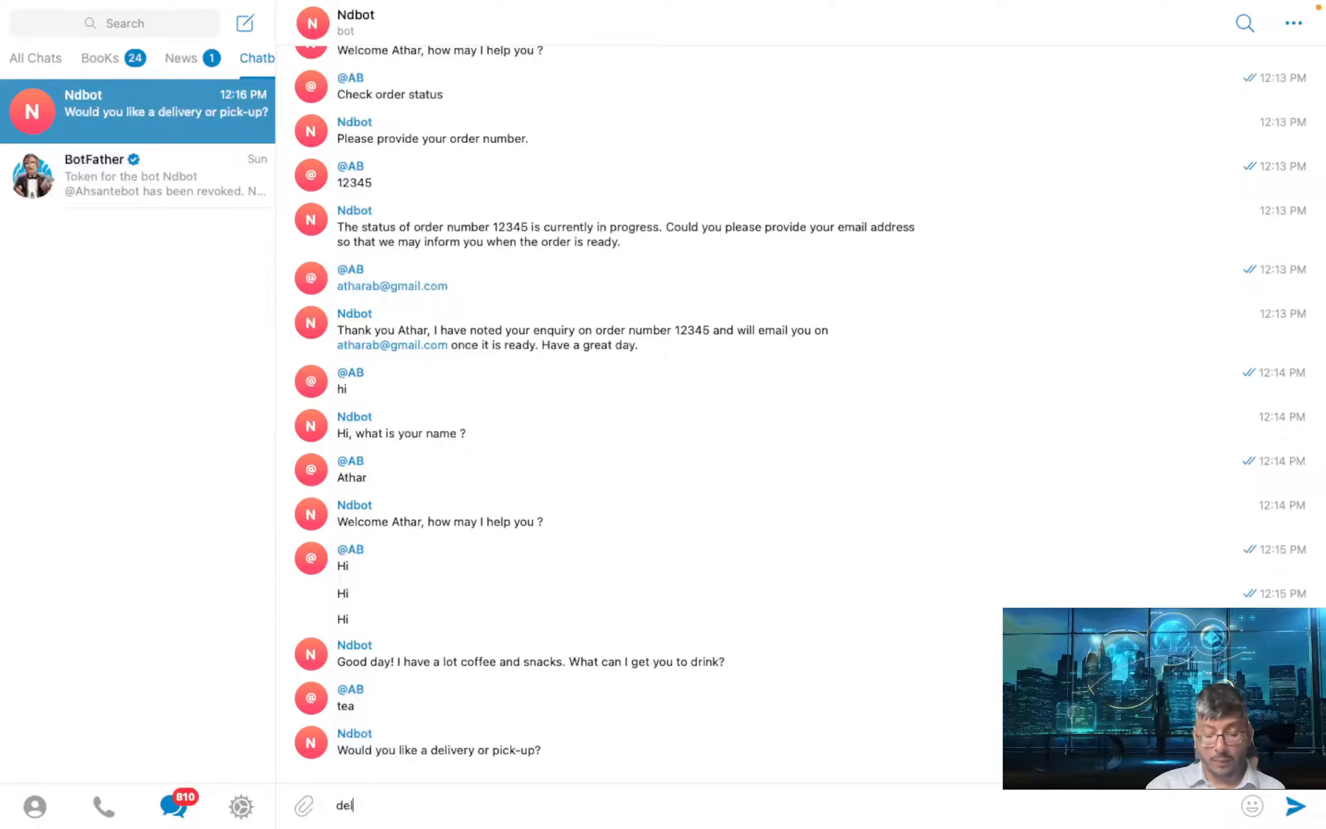
text(iver)
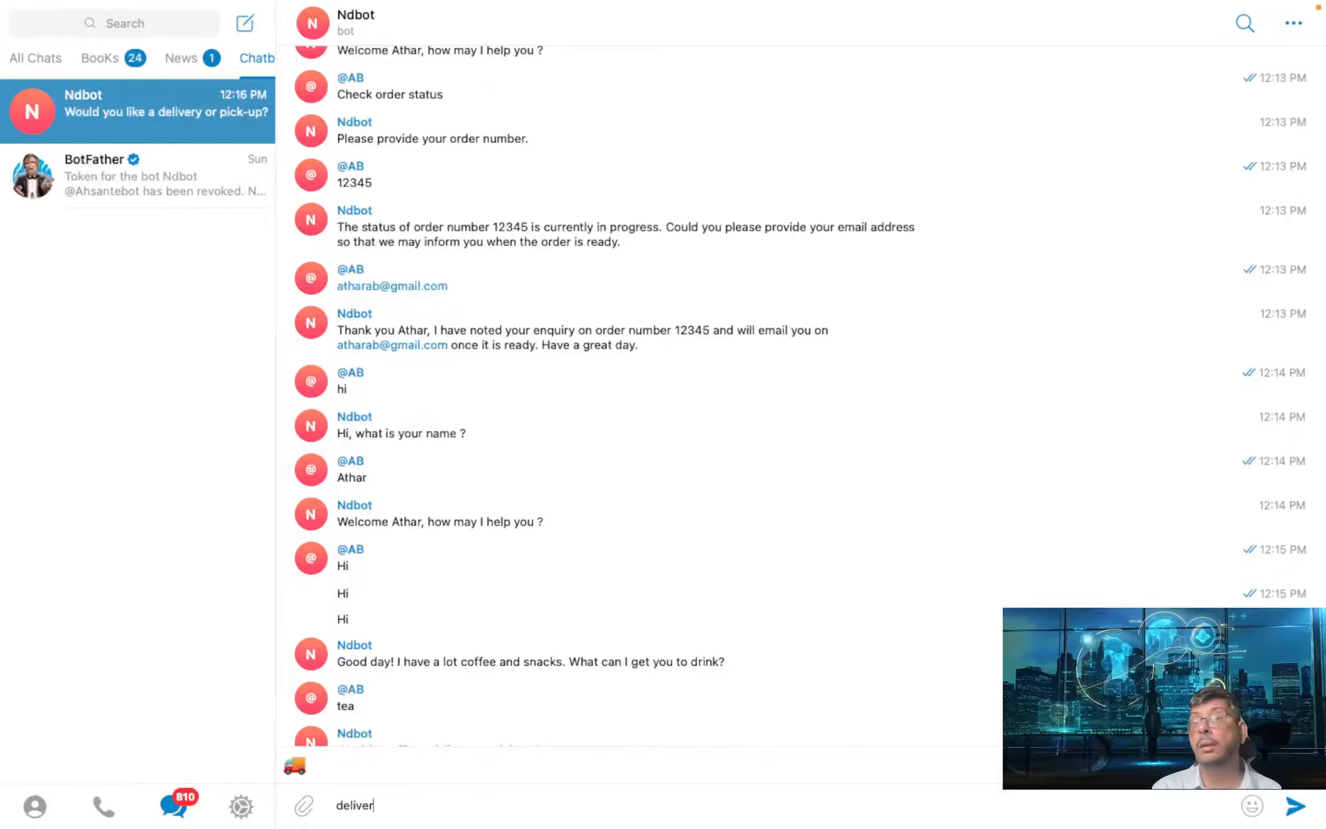
text(y)
key(Return)
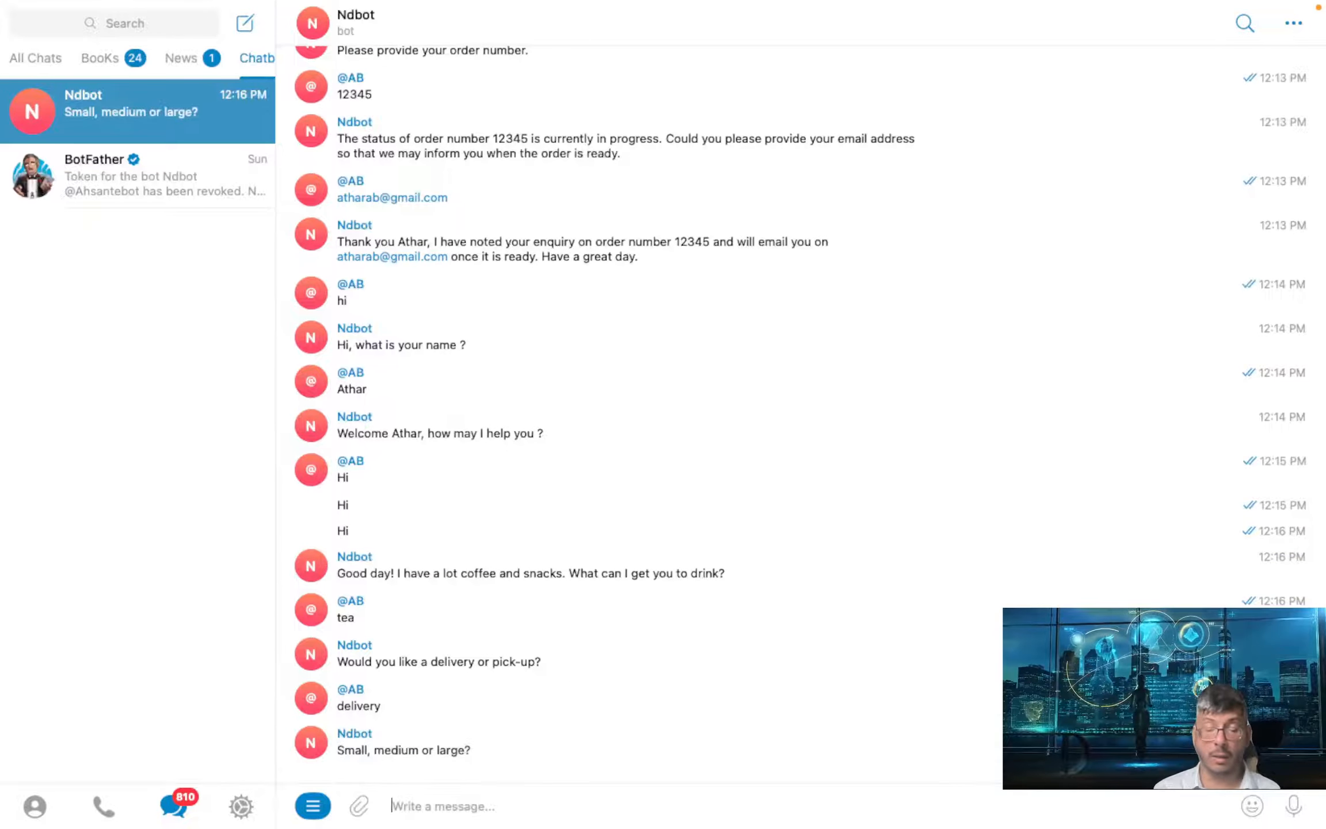
- Choose medium size, confirm the order, and pay with a new card number
text(mediu)
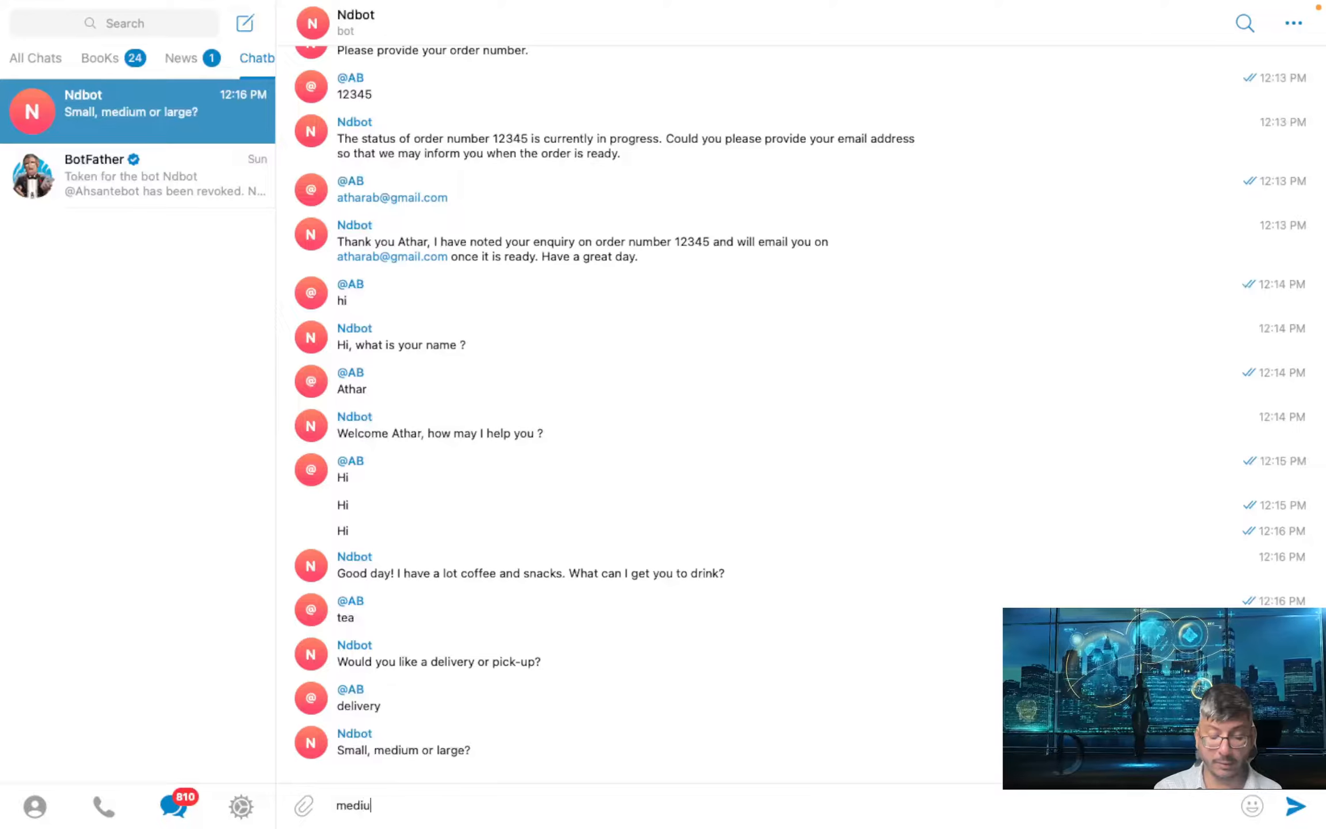
text(m)
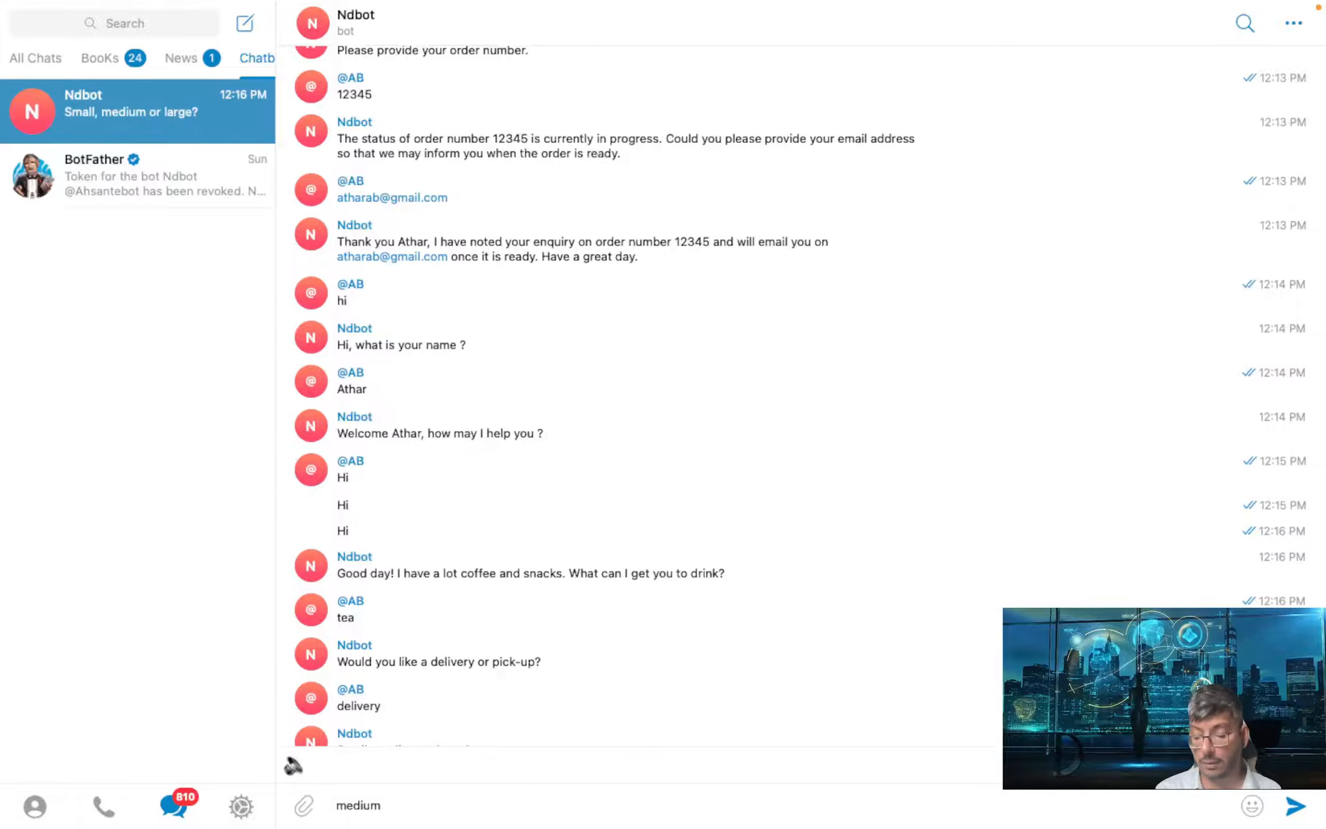
key(Return)
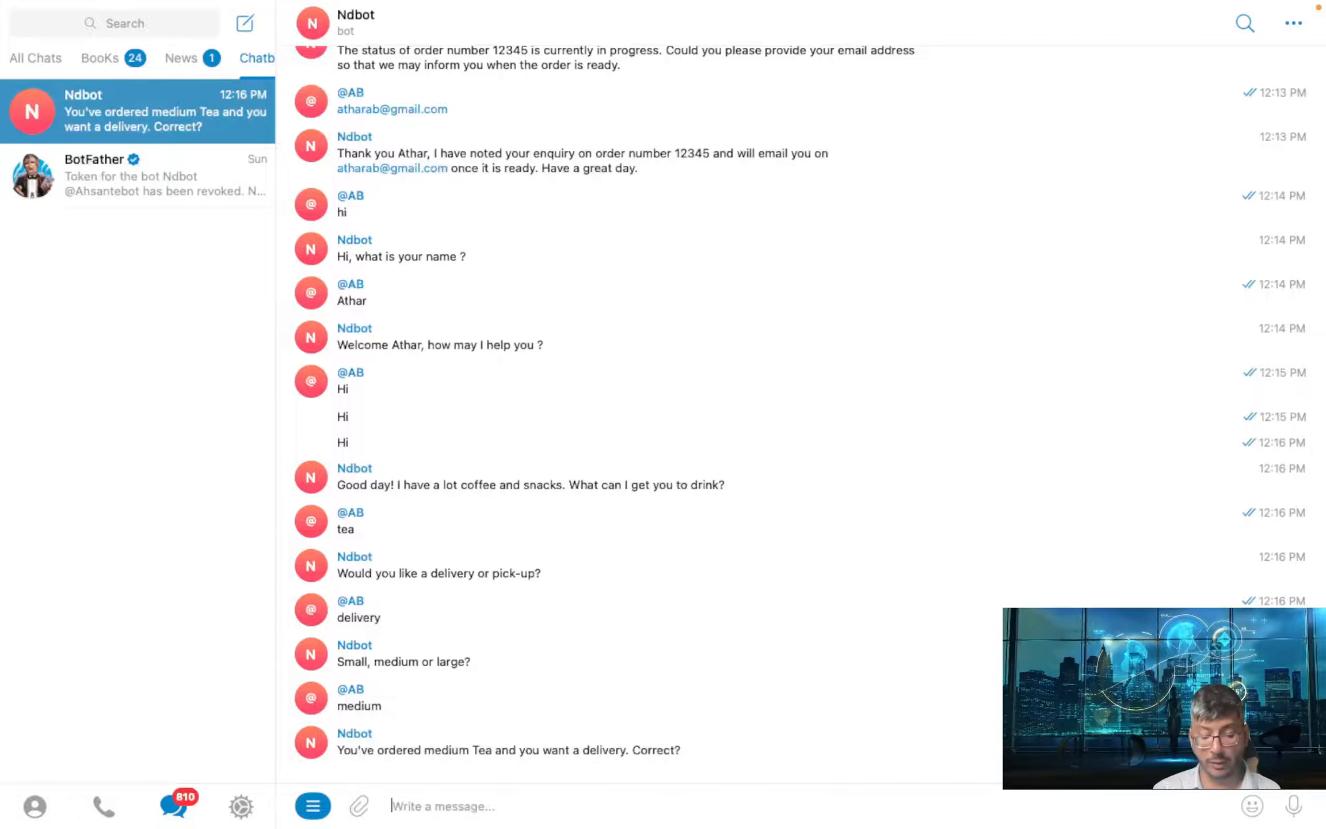
text(yes)
key(Return)
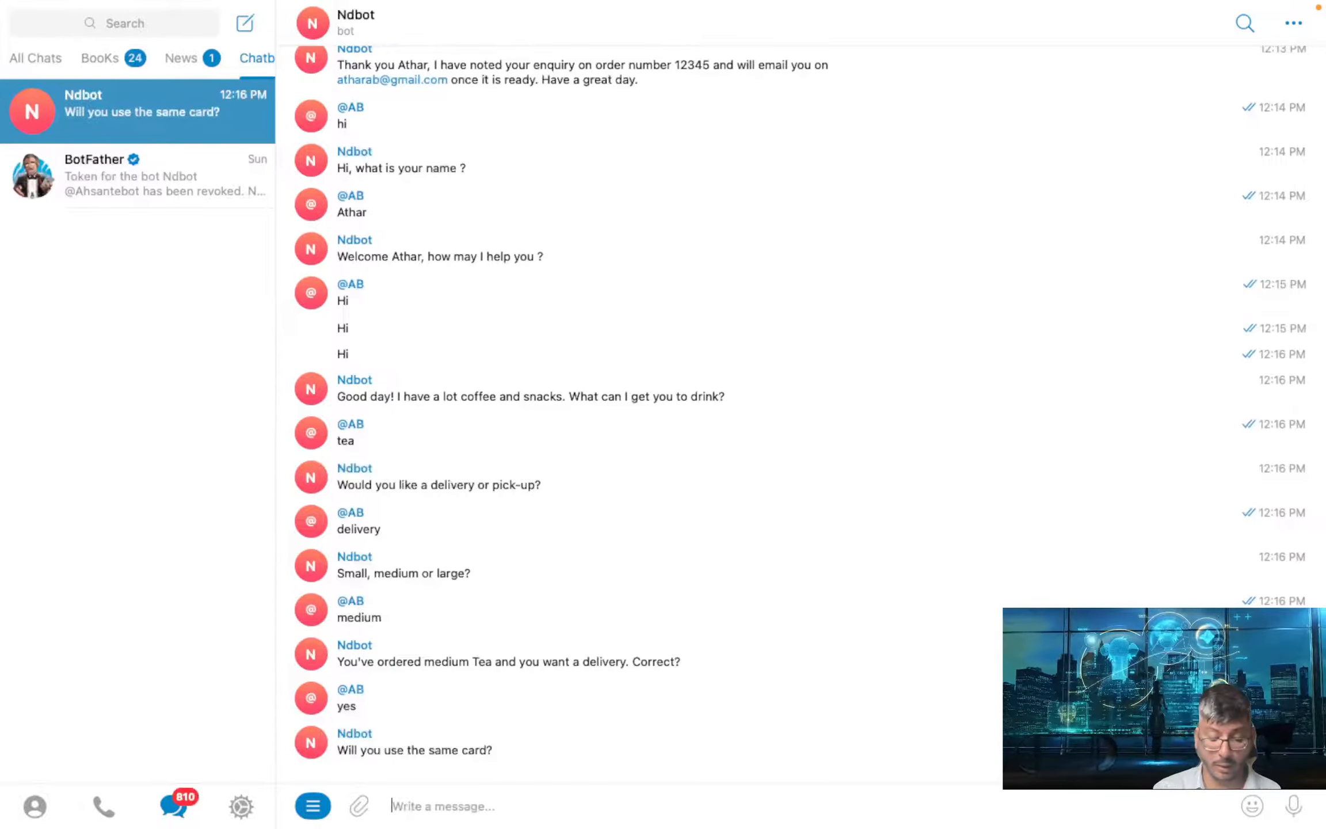
text(no)
key(Return)
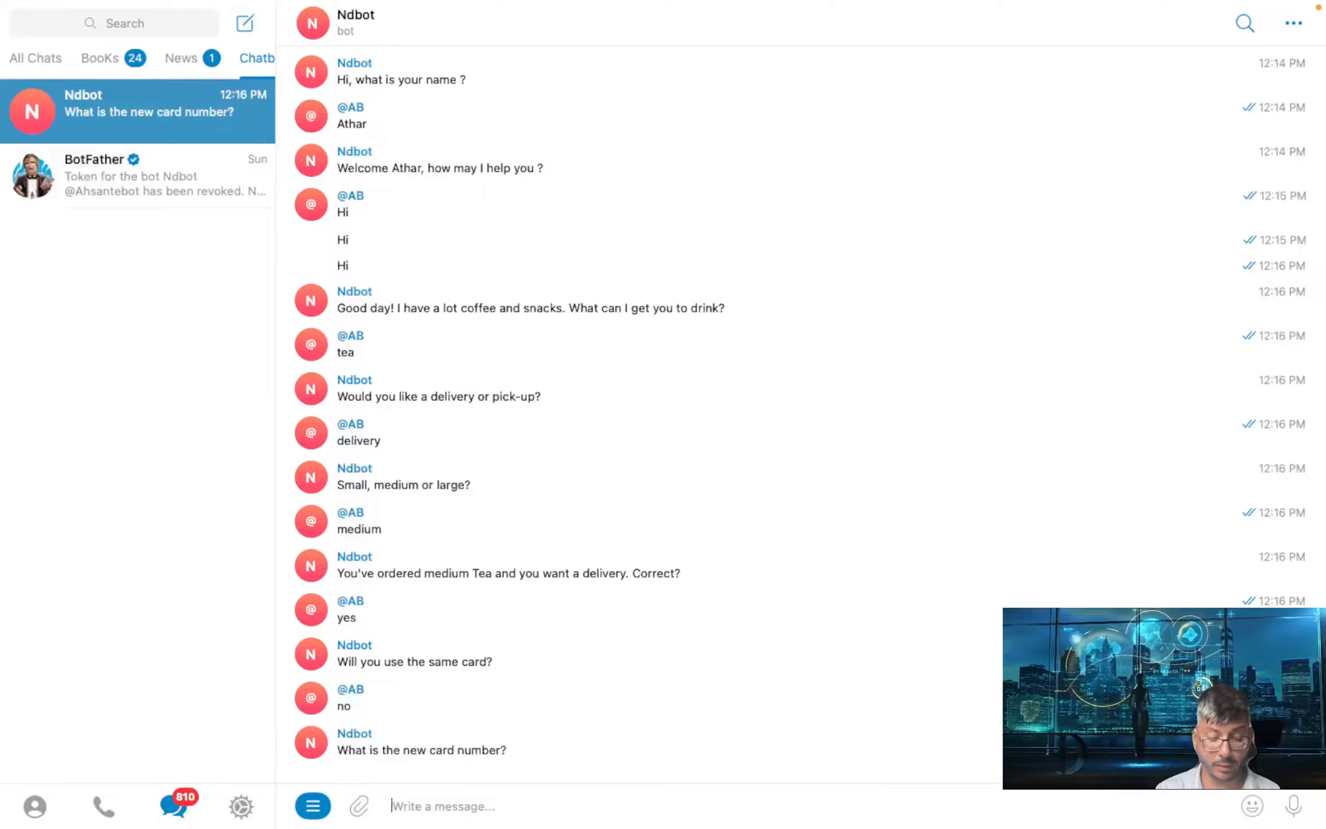
text(4362416)
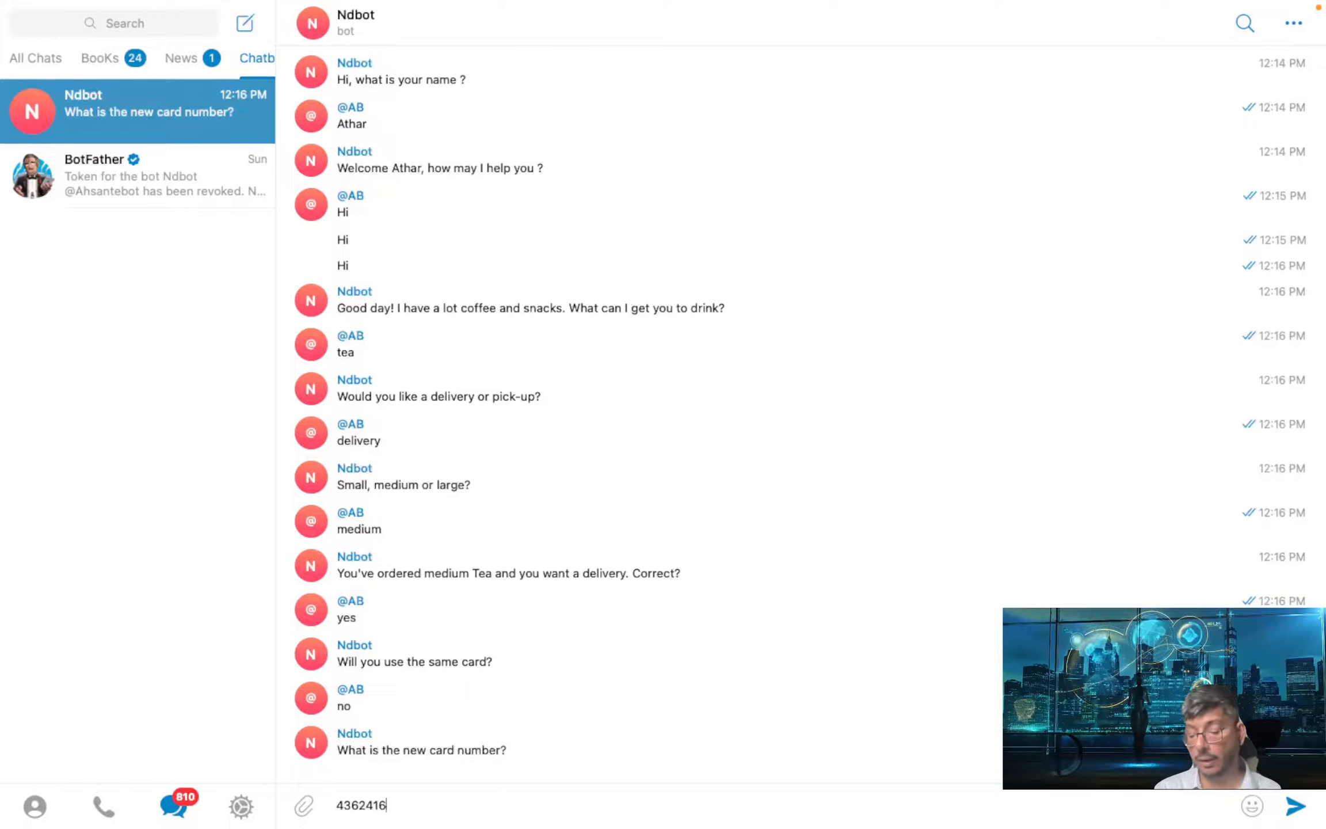
key(Return)
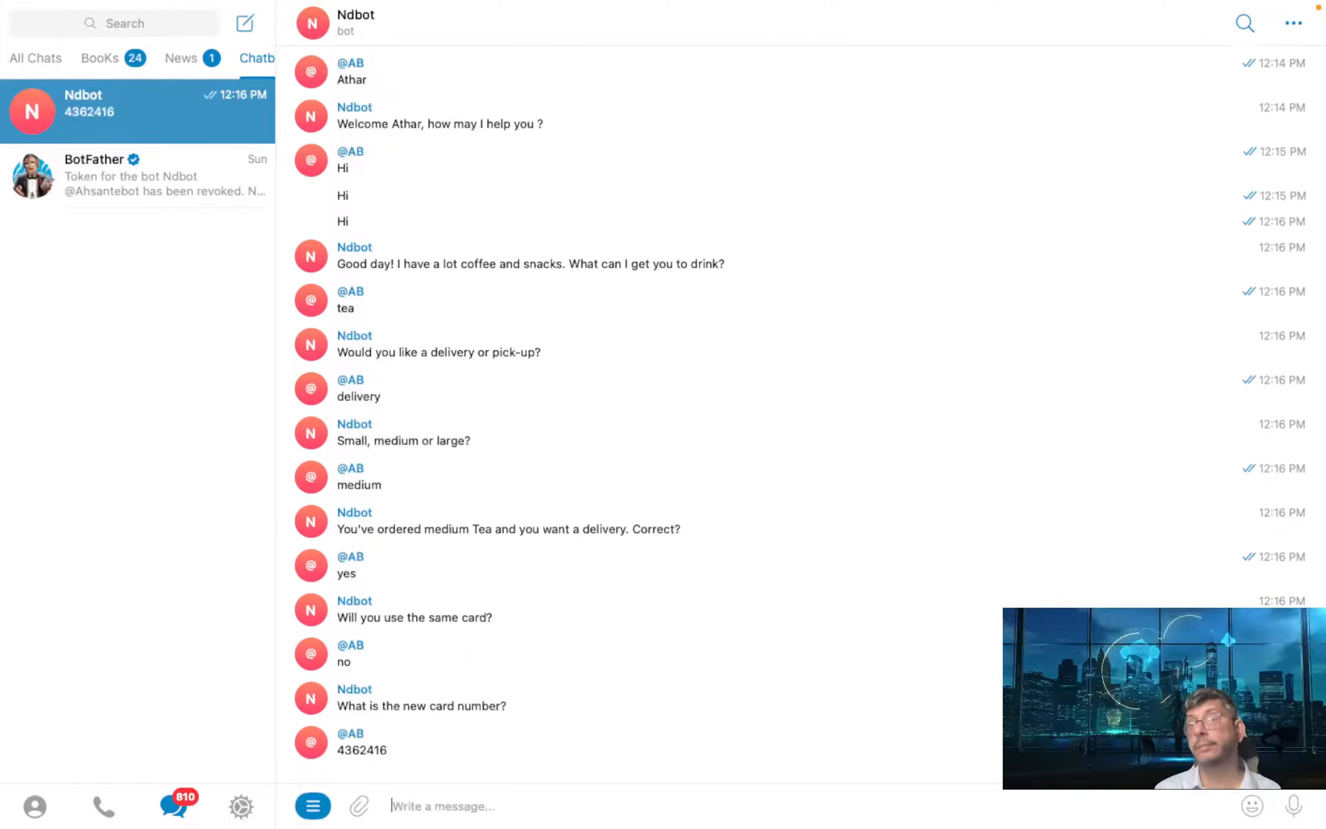